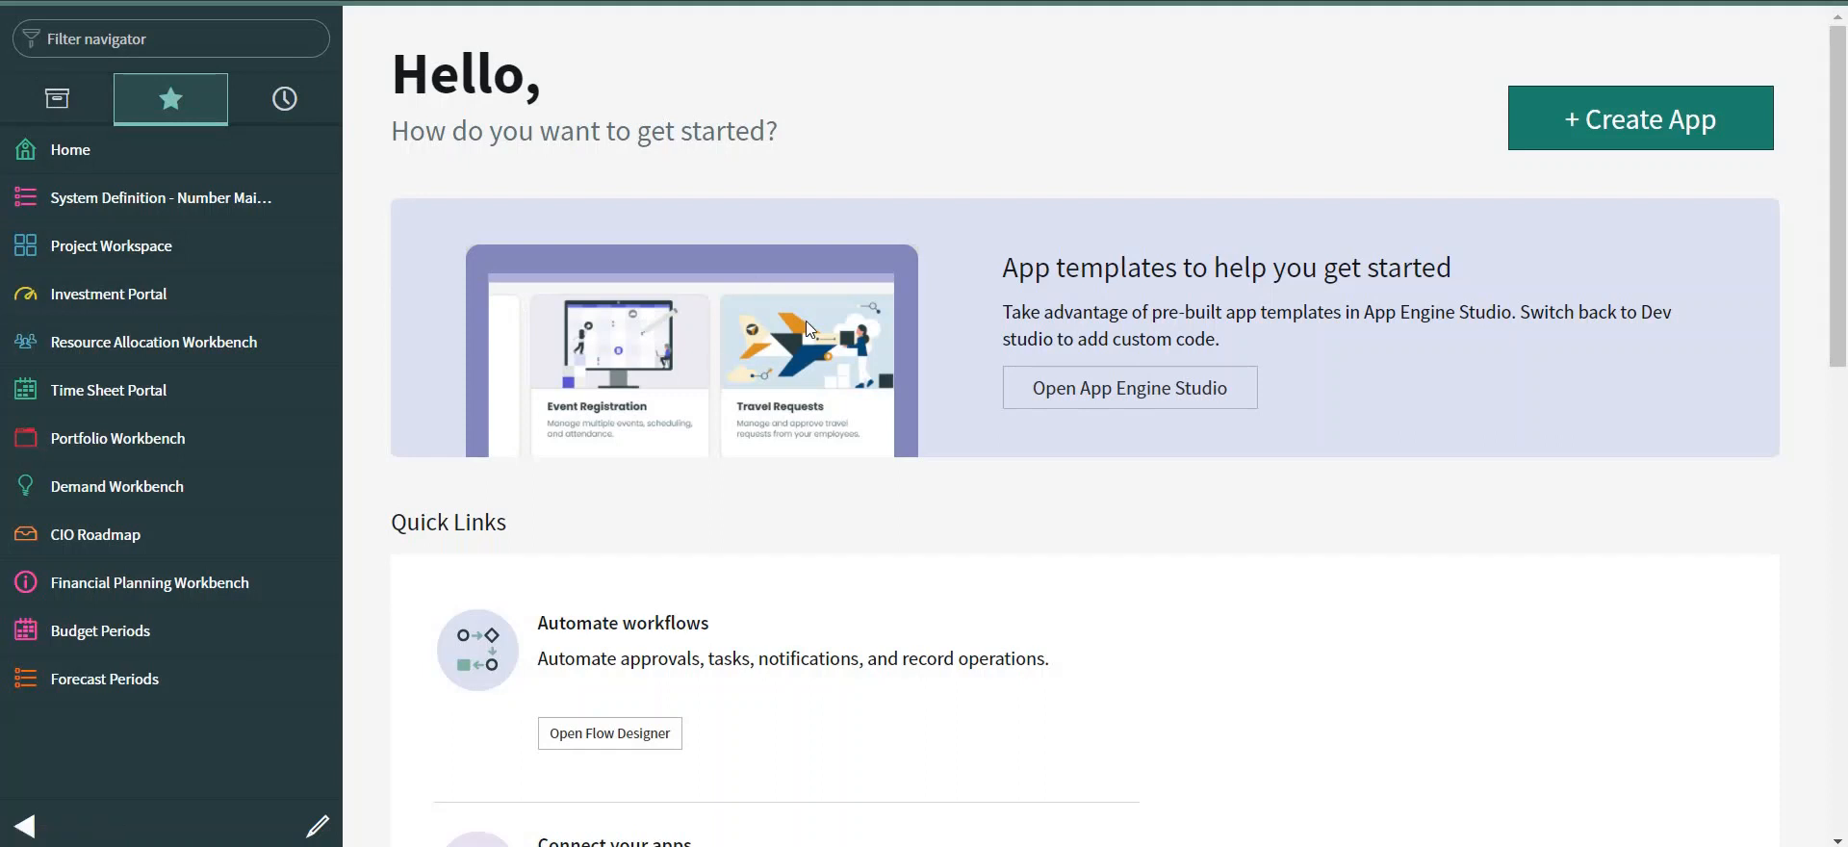
Search the application navigator for 'rest message'.
left_click(105, 39)
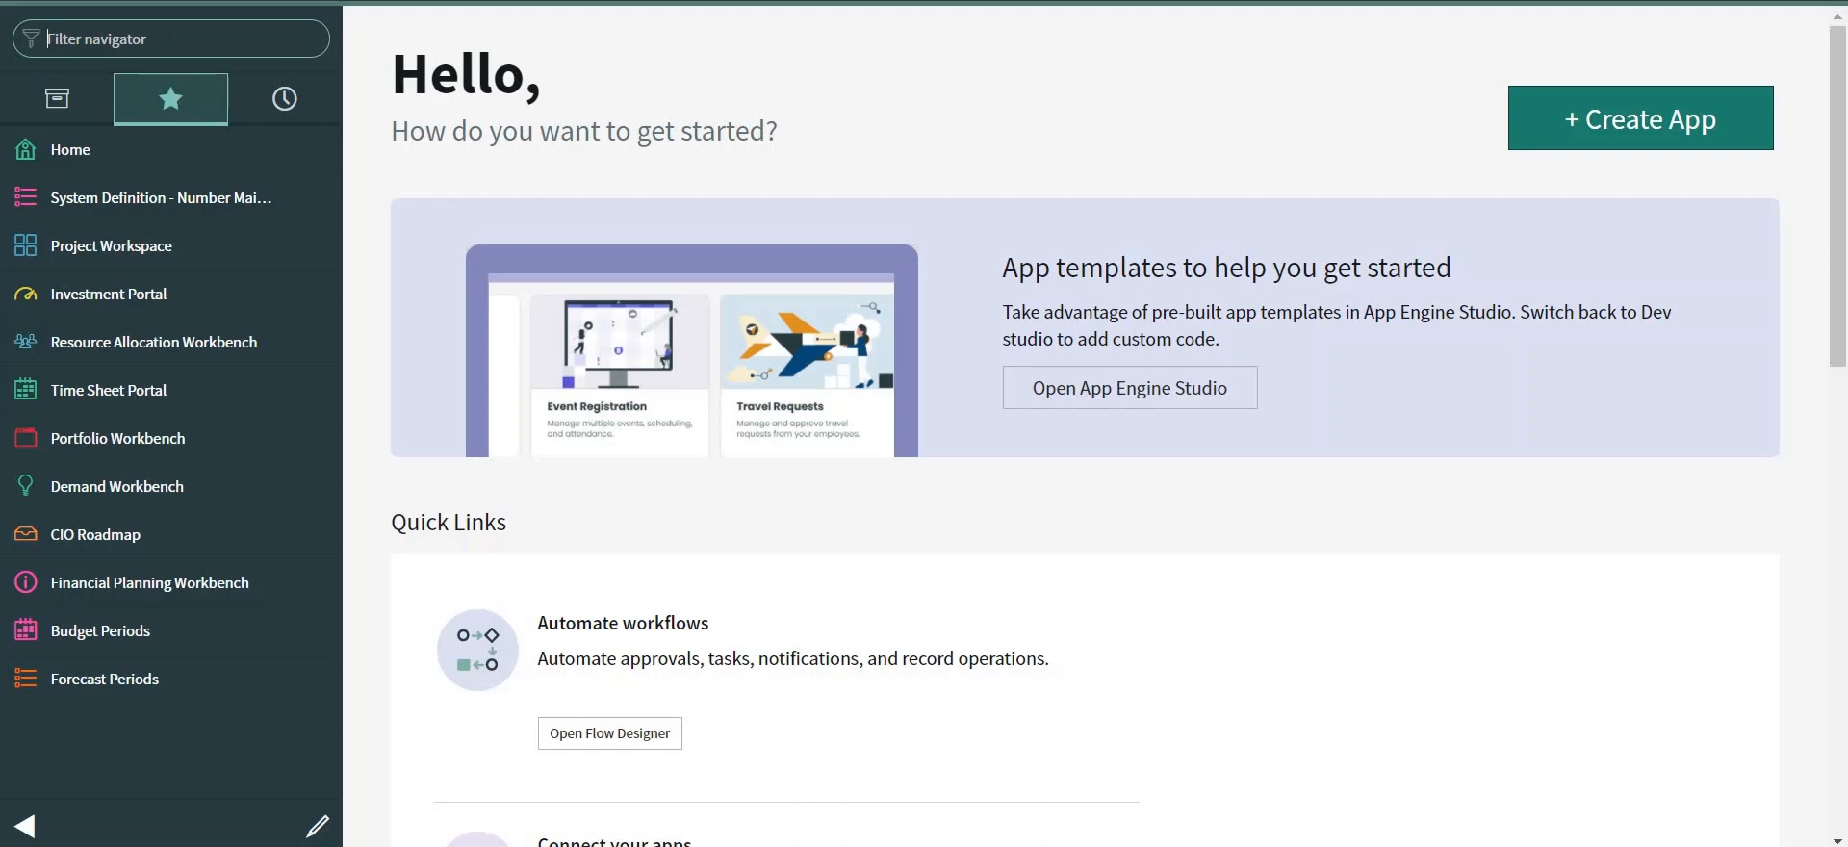
type("rest message")
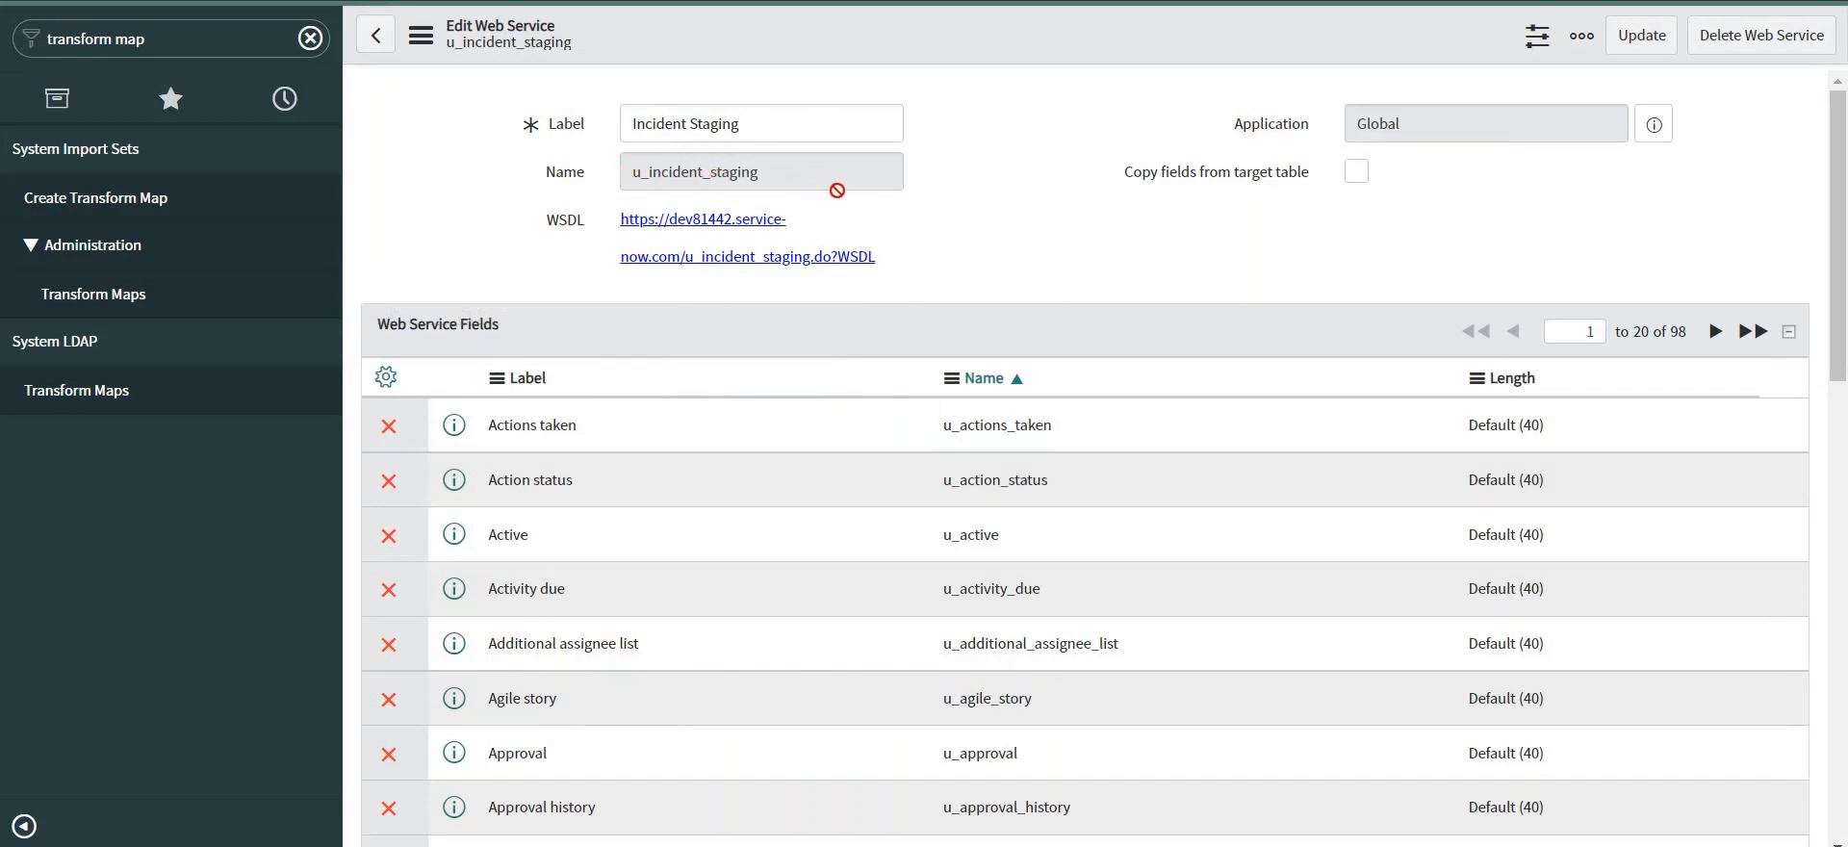
Scroll through the transform map's field mappings, including u_correlation_id to correlation_id.
scroll(1043, 338, "down", 4)
scroll(887, 408, "up", 4)
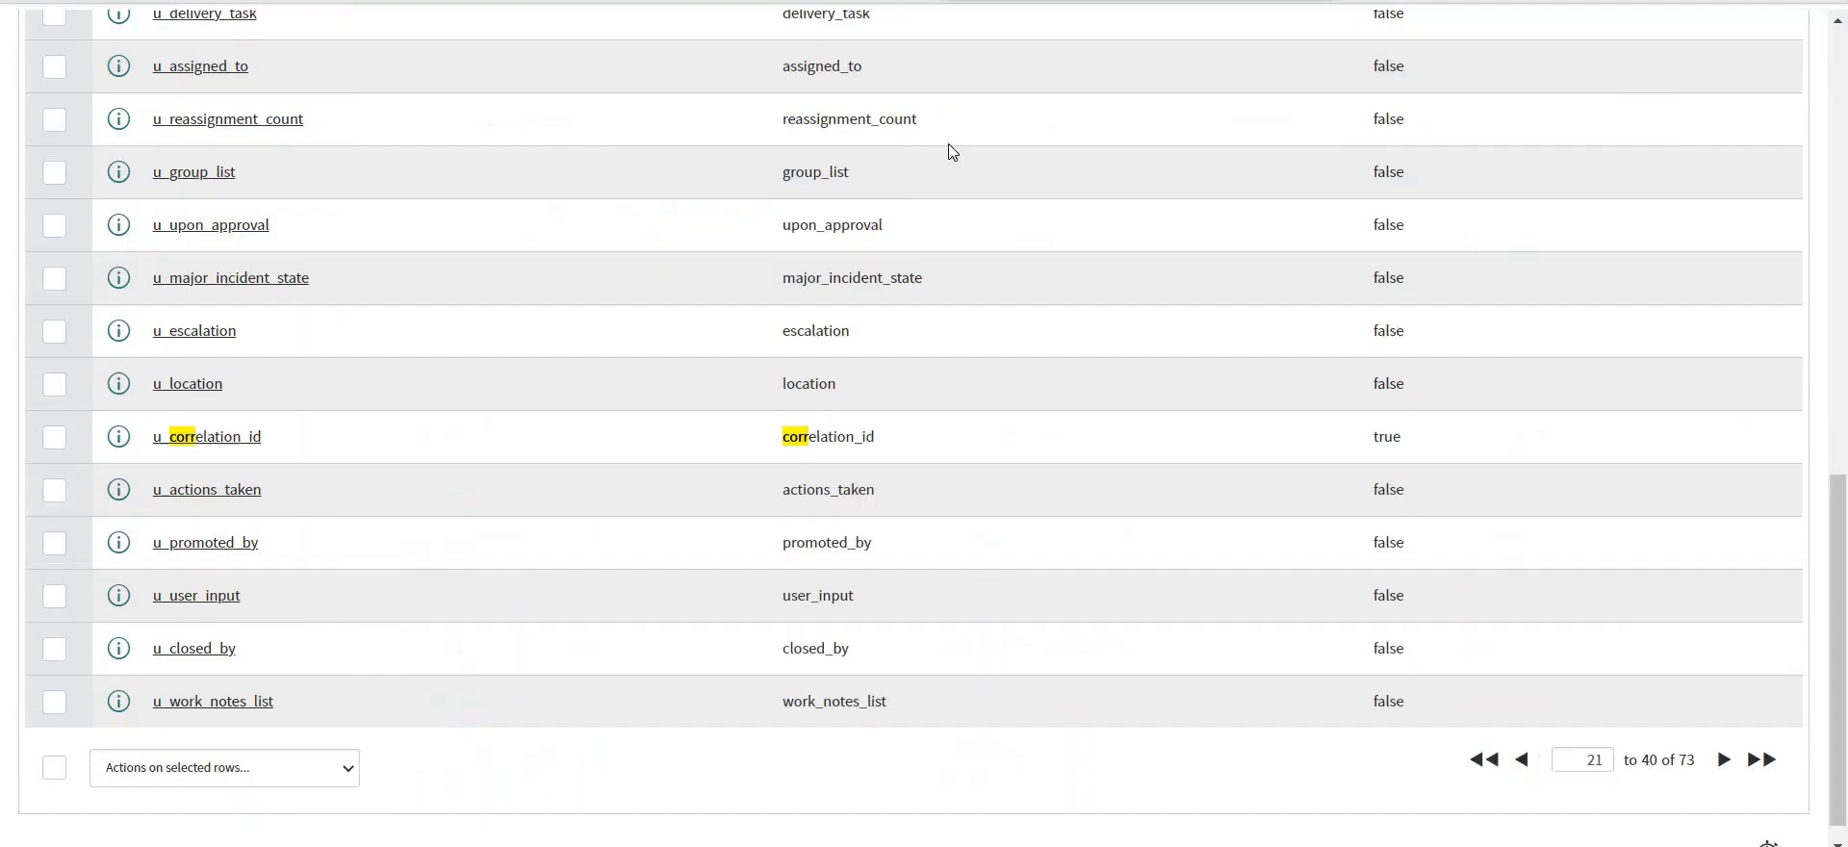
scroll(578, 363, "up", 10)
scroll(586, 367, "down", 7)
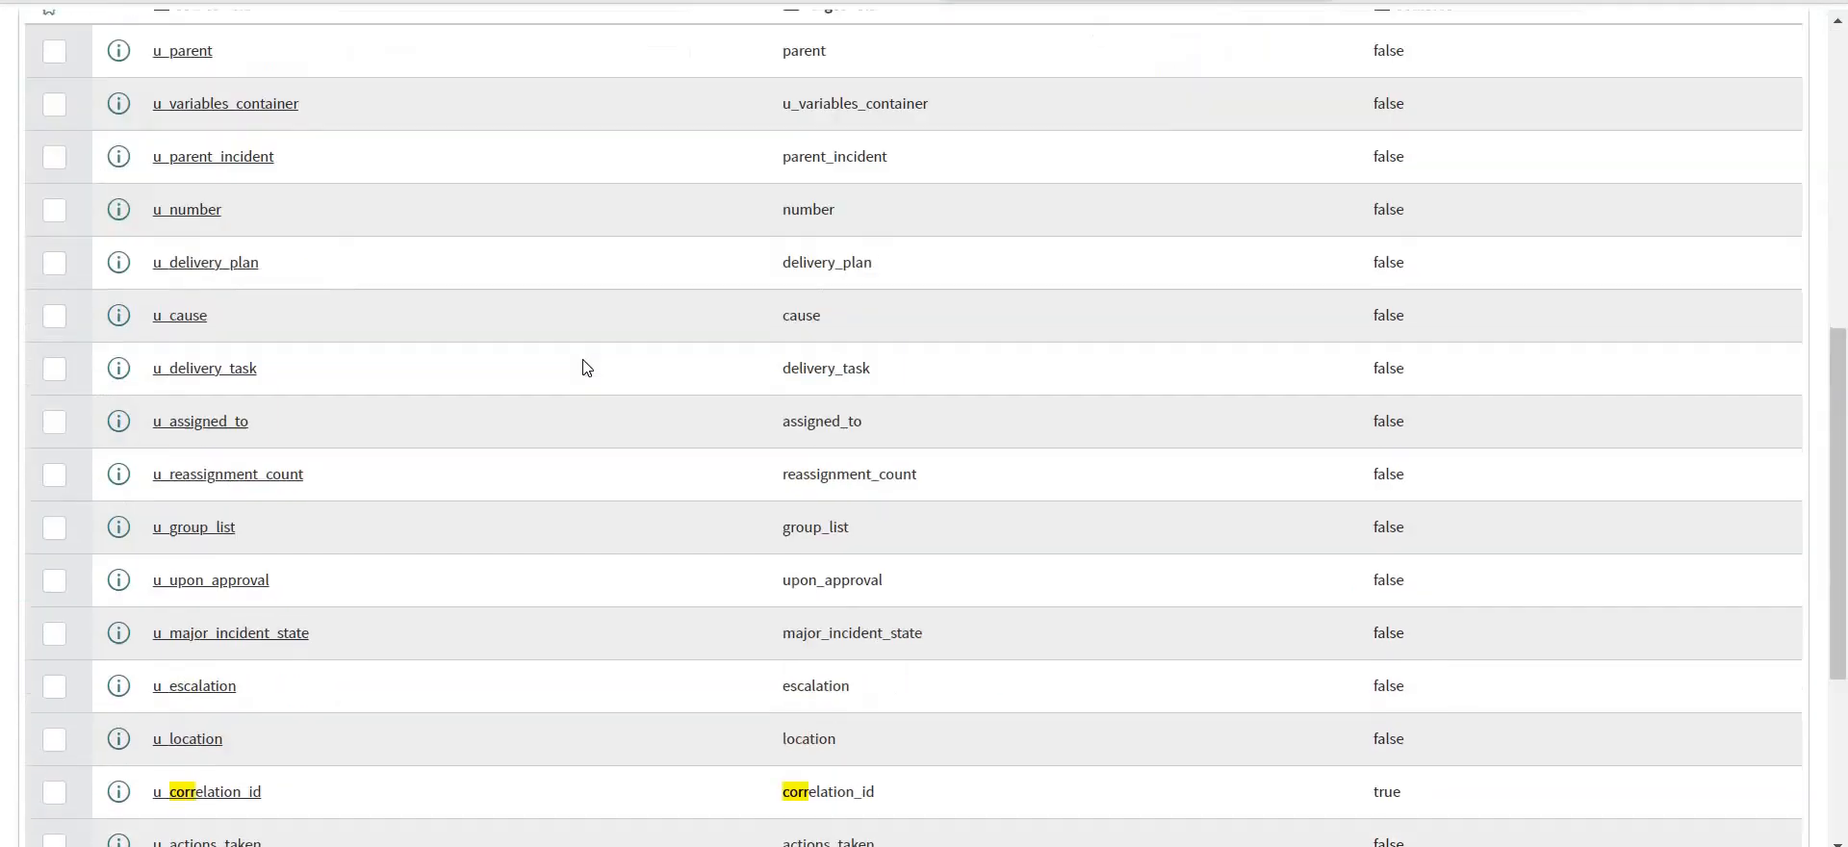
scroll(586, 367, "down", 4)
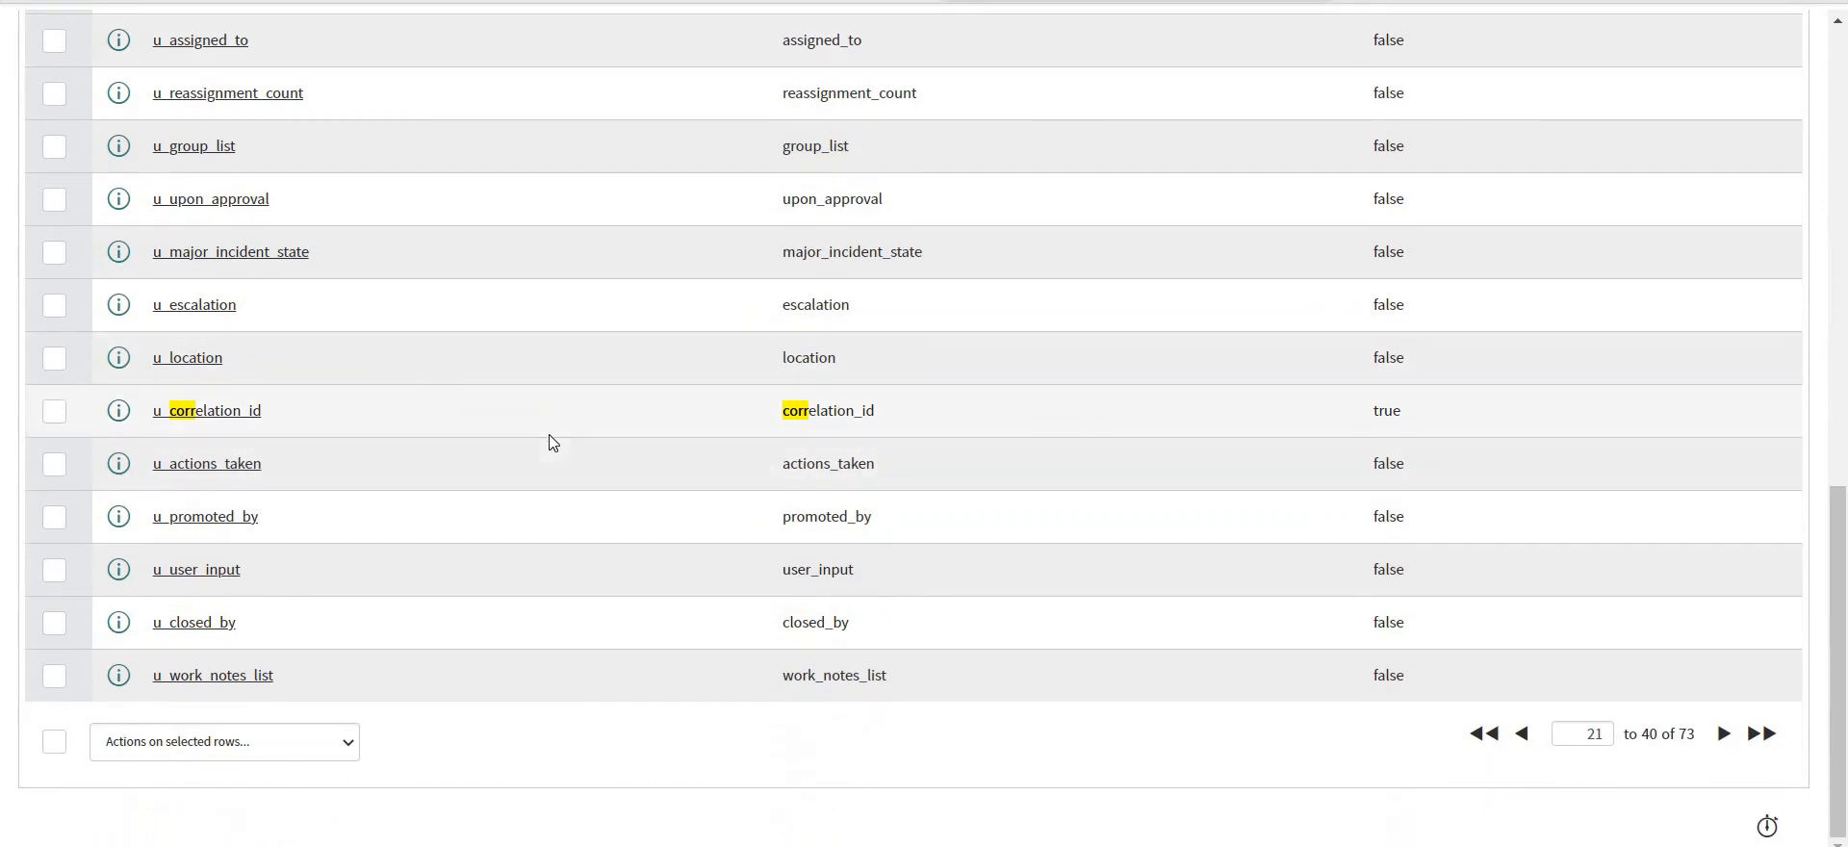
scroll(549, 435, "up", 11)
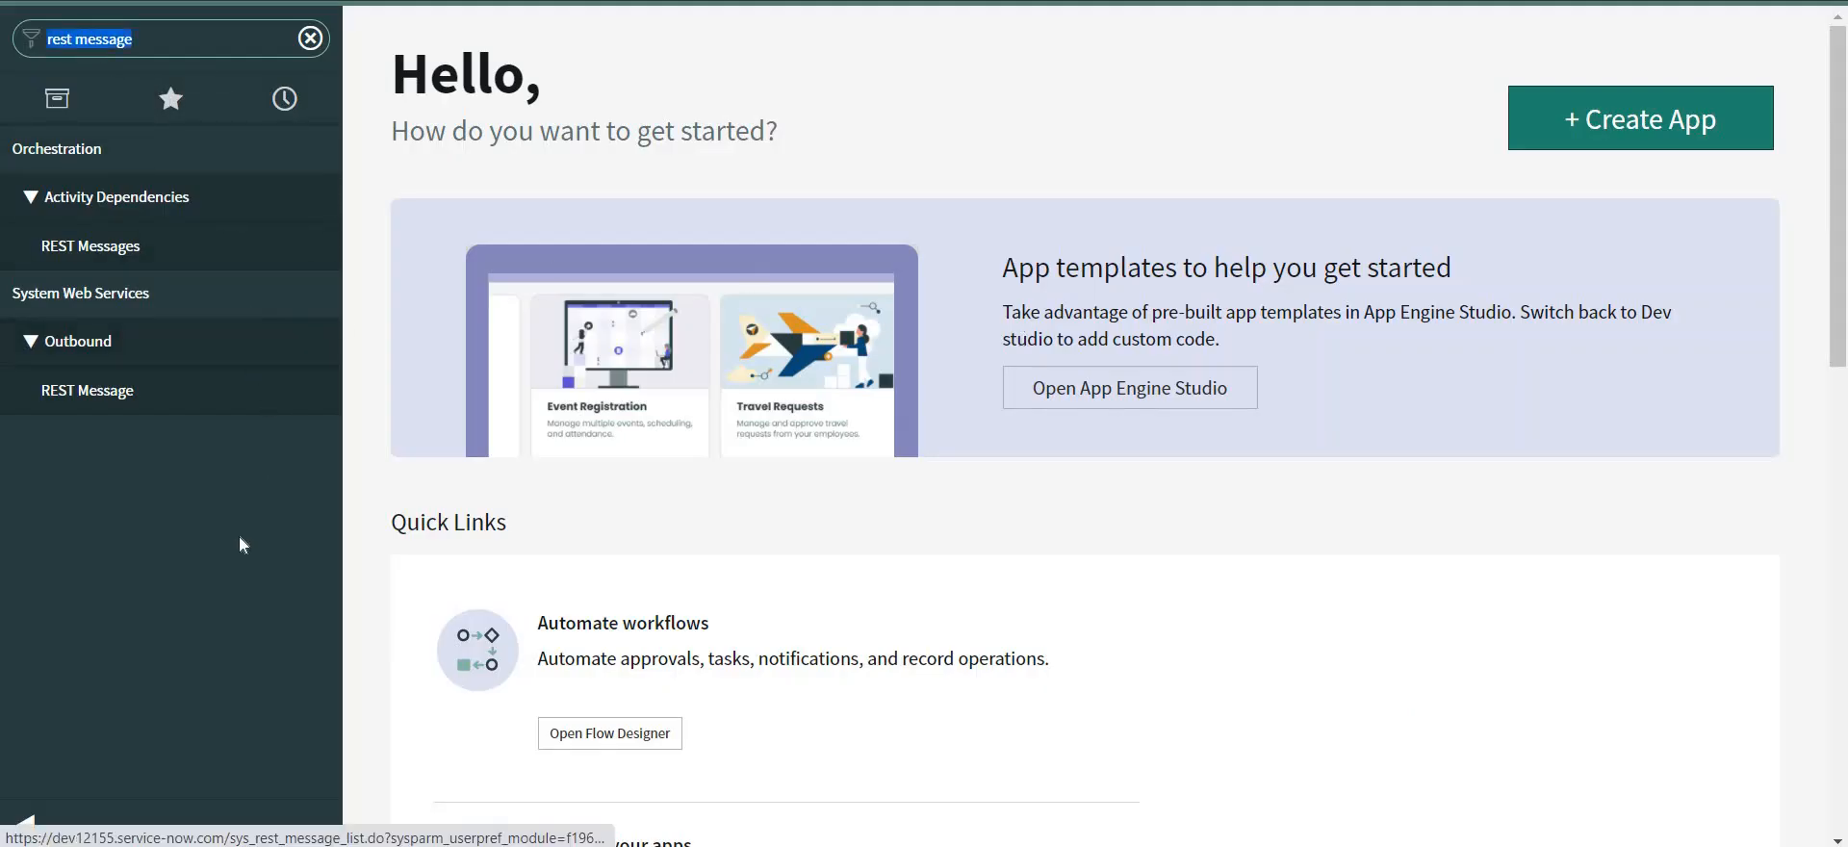
Open the outbound REST Messages list and start a new REST message record.
left_click(106, 391)
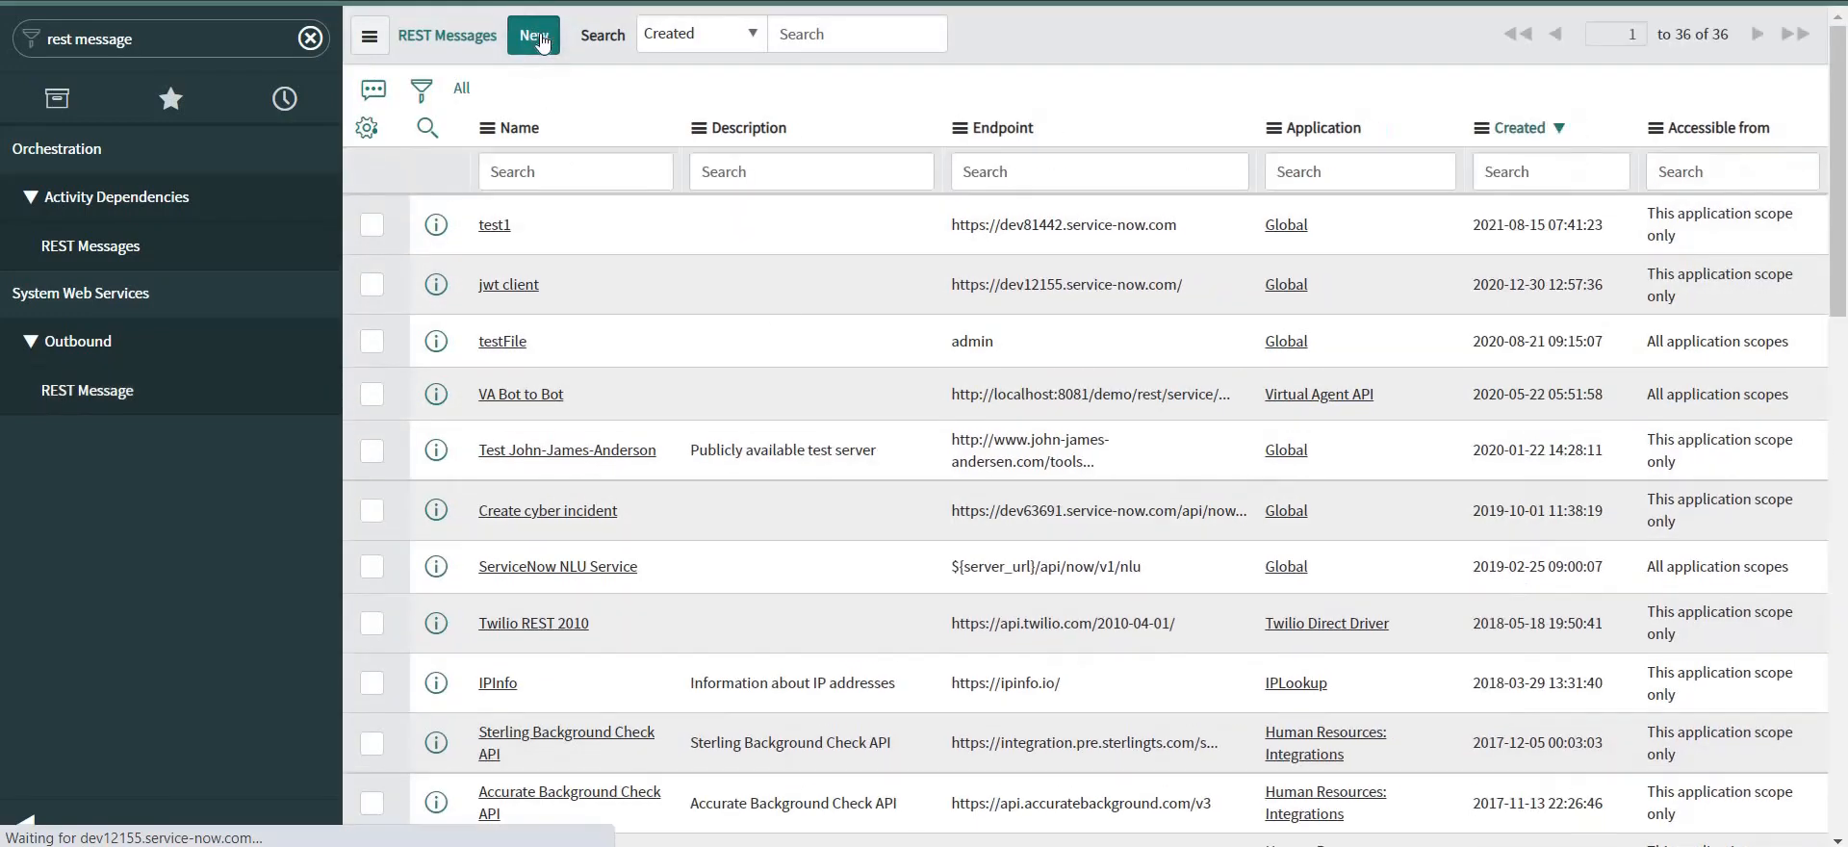
left_click(539, 38)
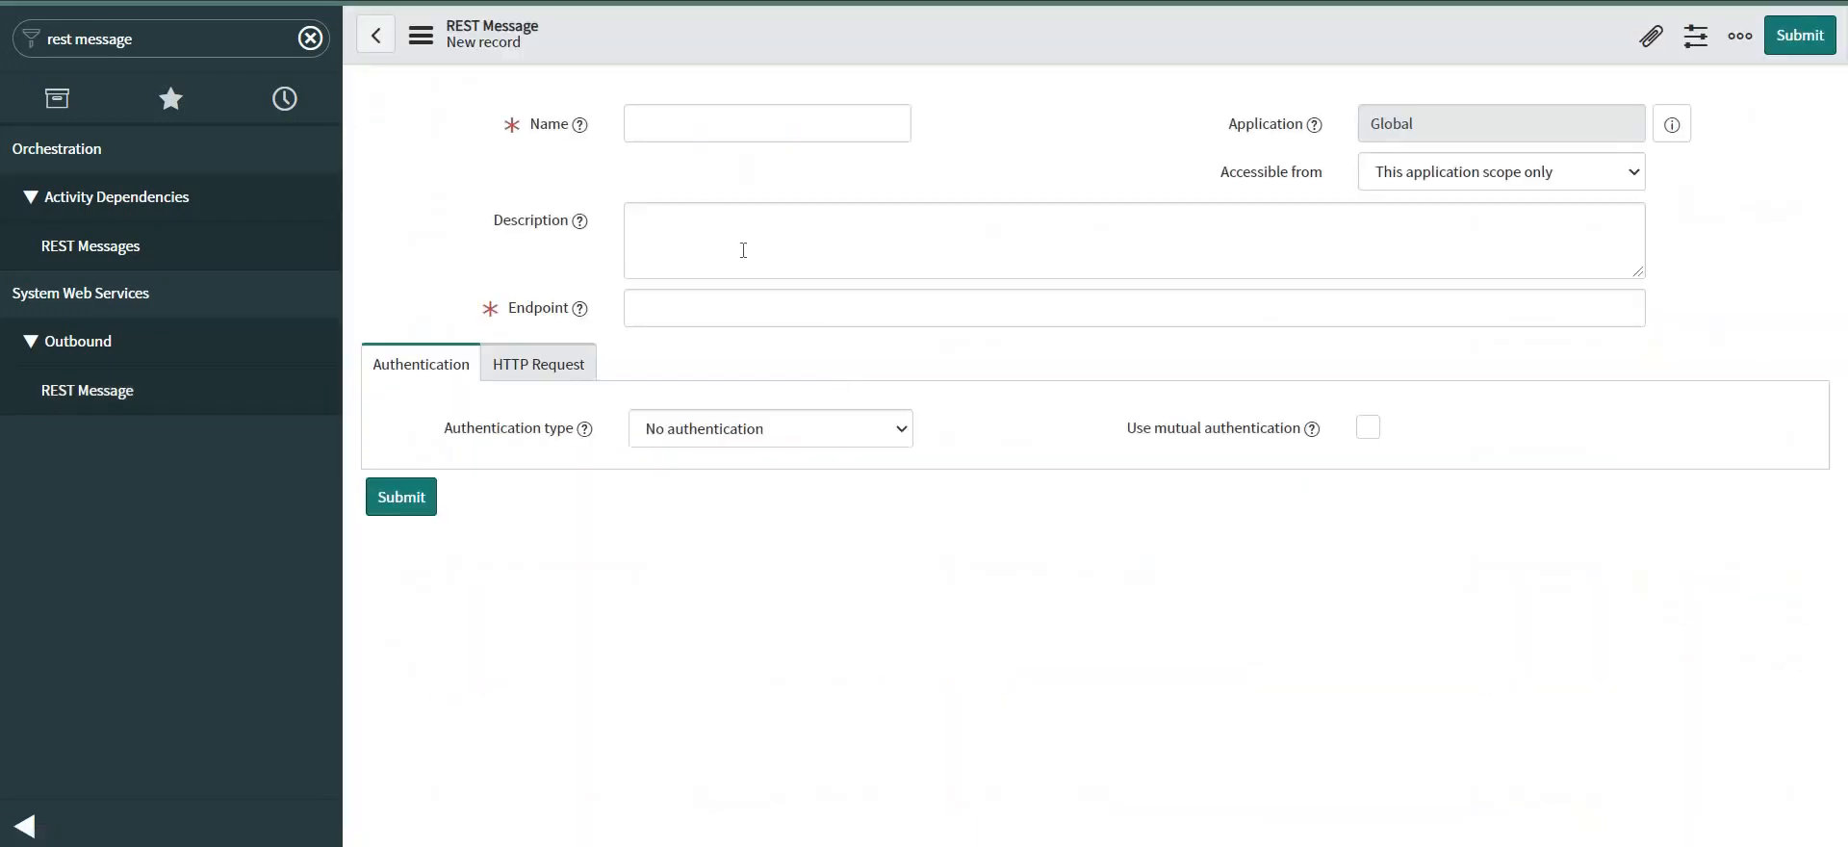
left_click(717, 126)
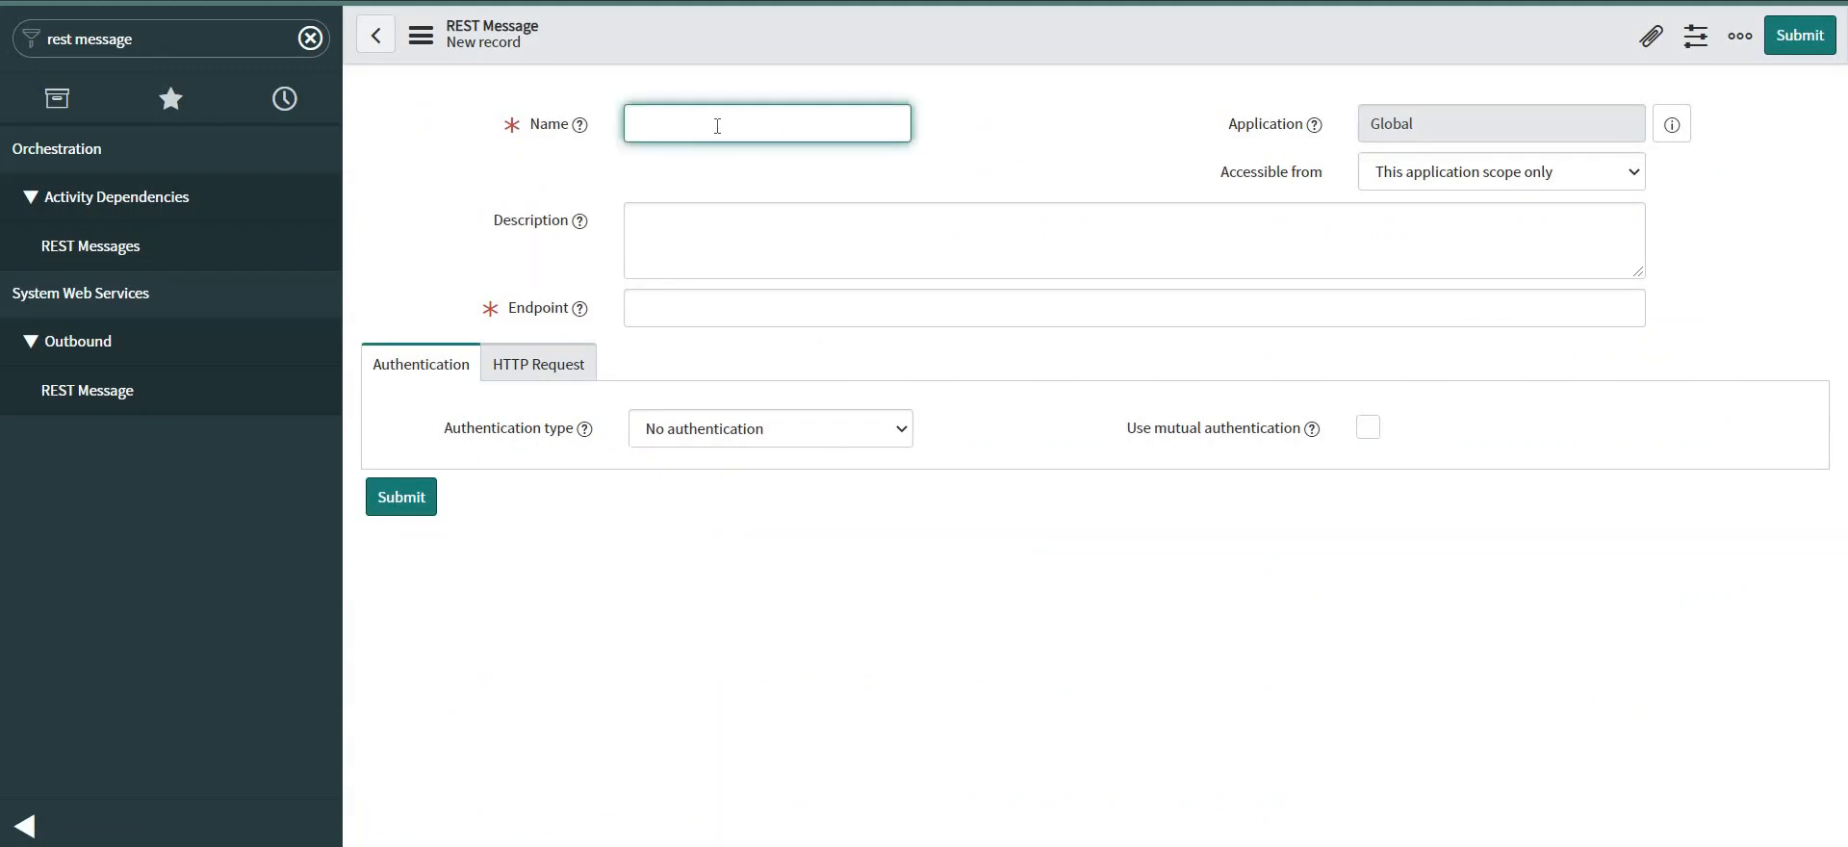
type("demo_u")
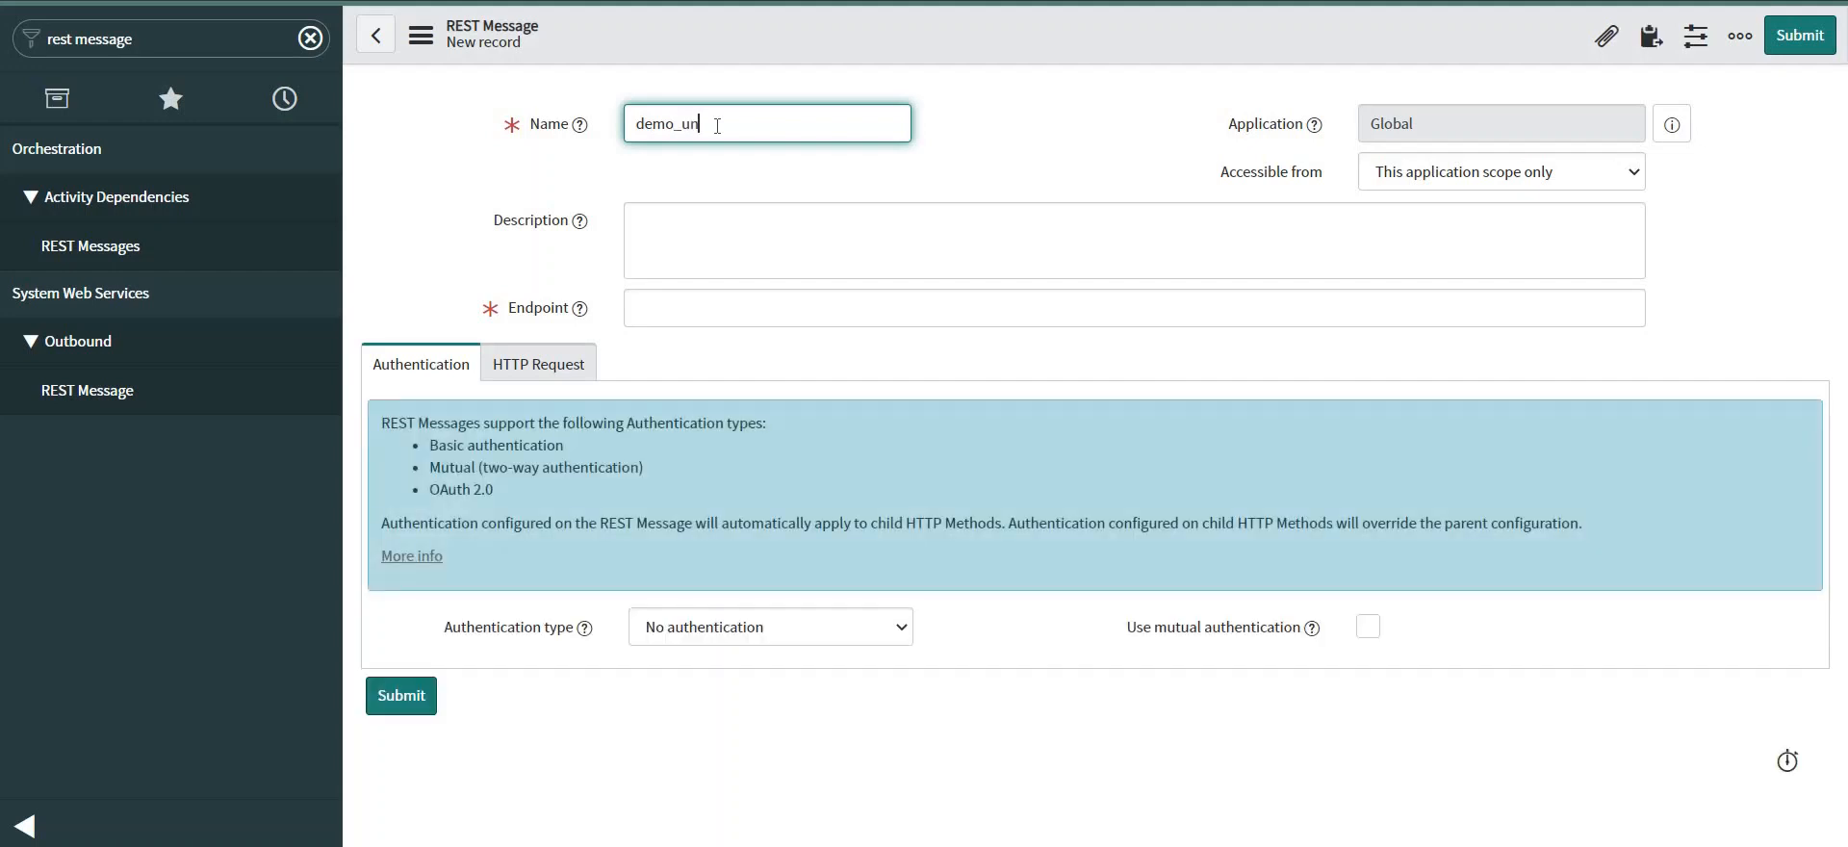
key("BackSpace")
type("instanceA")
left_click(709, 316)
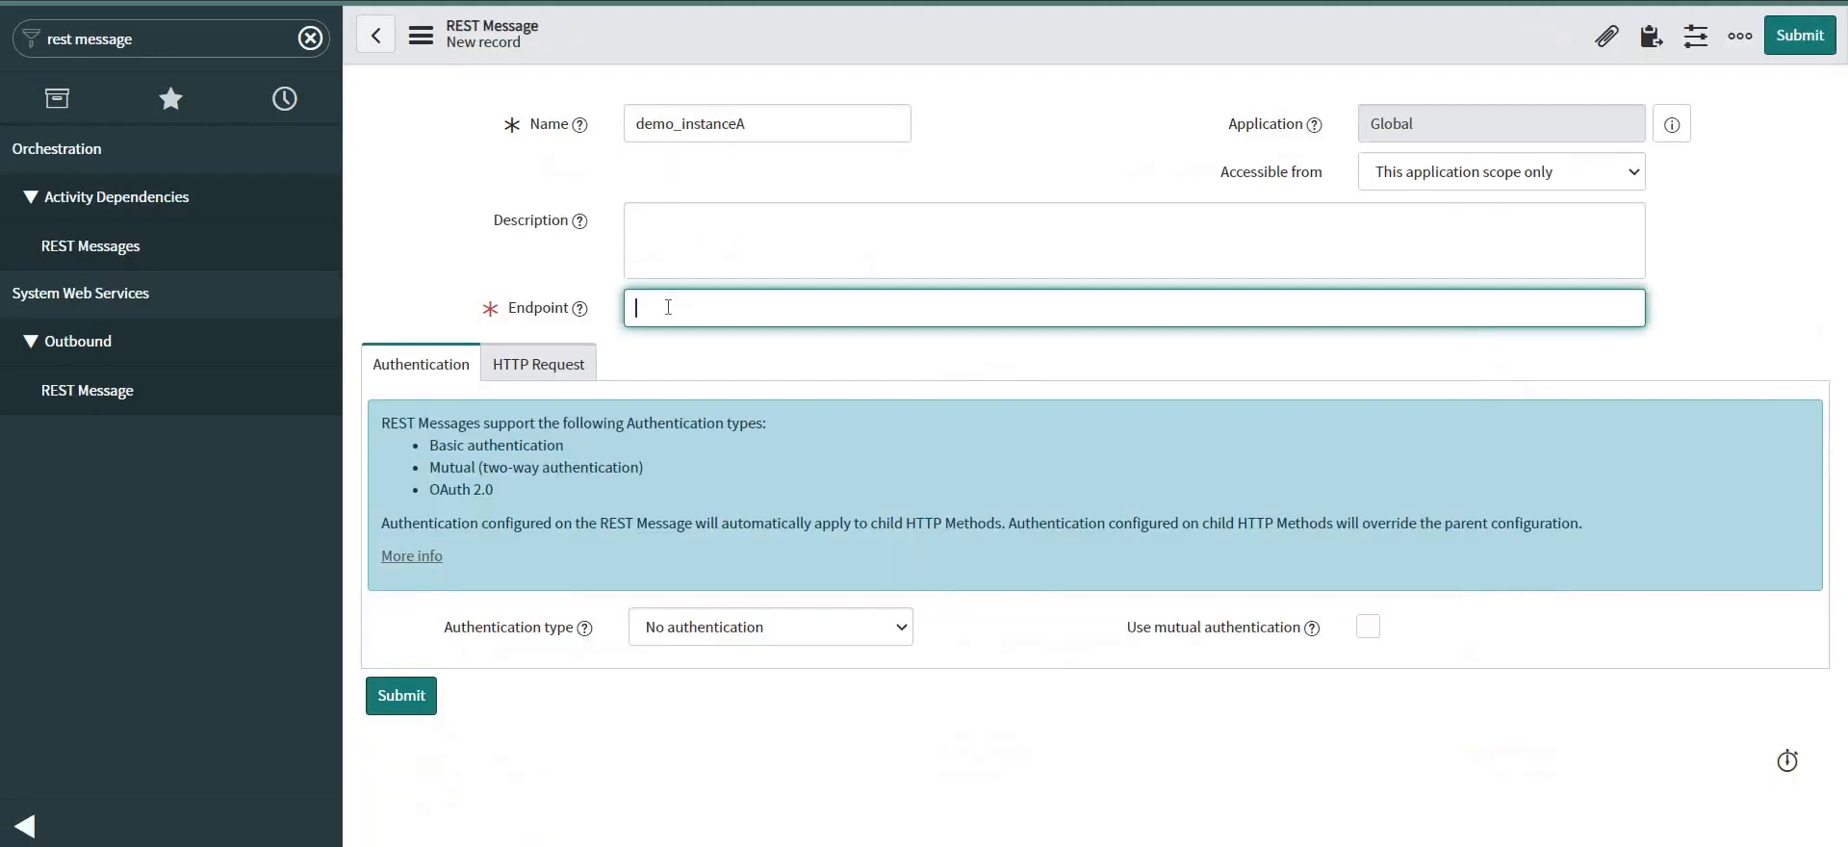
type("https://dev81442.service-now.com/")
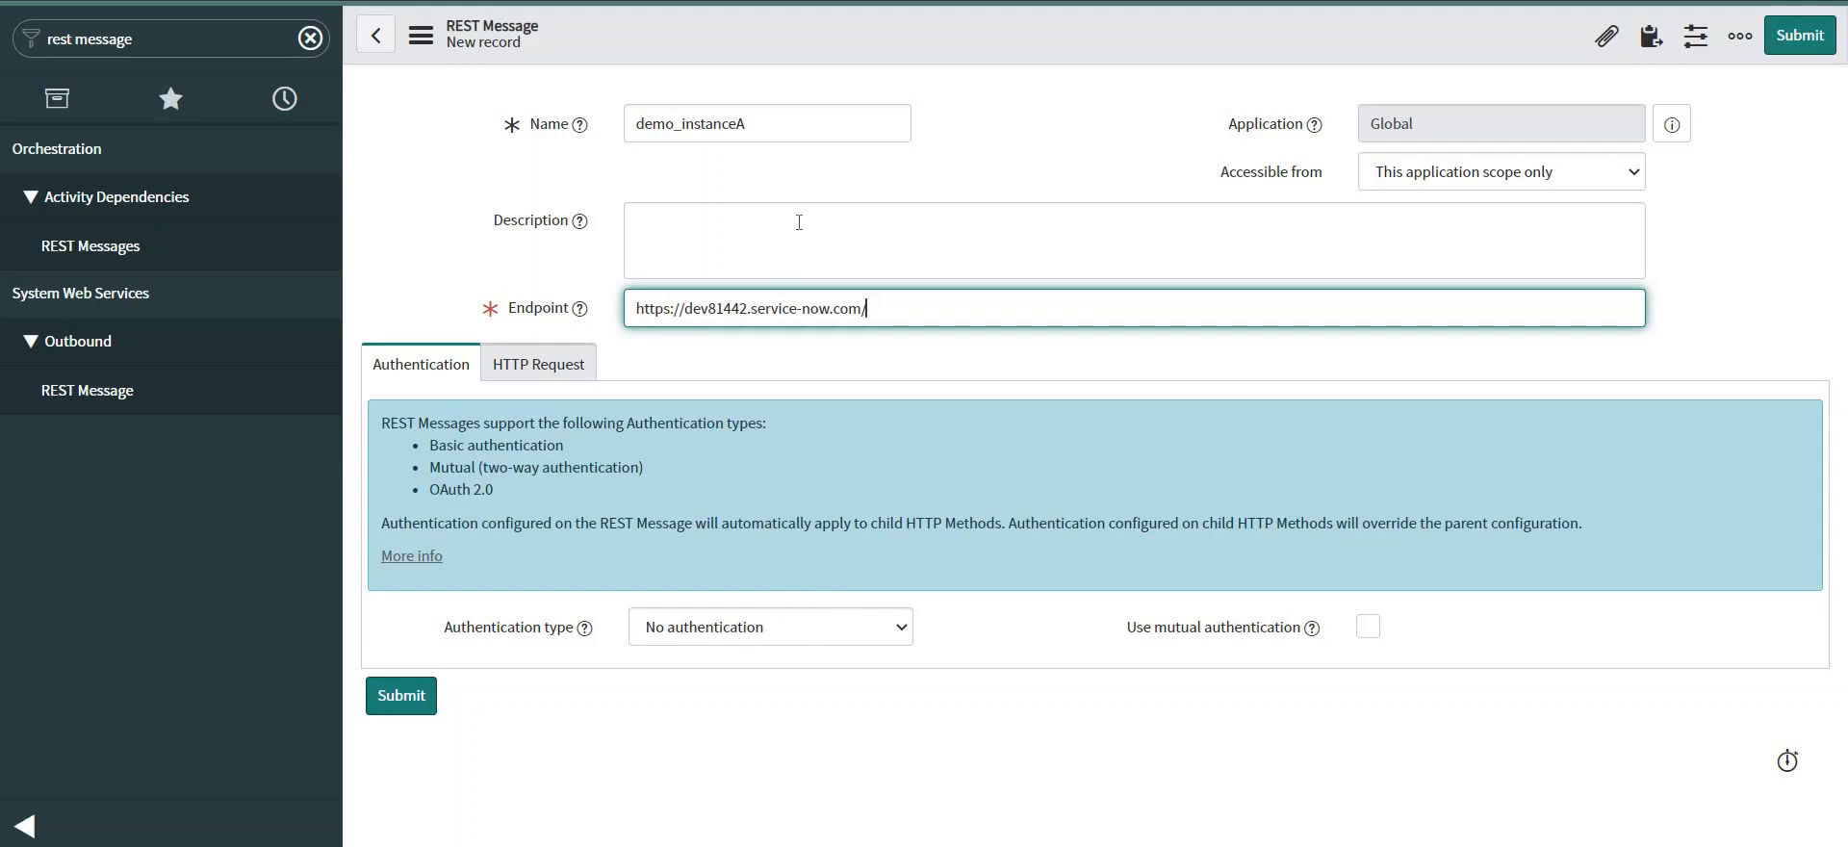
Save the demo_instanceA REST message record from the form header menu.
right_click(899, 26)
right_click(899, 26)
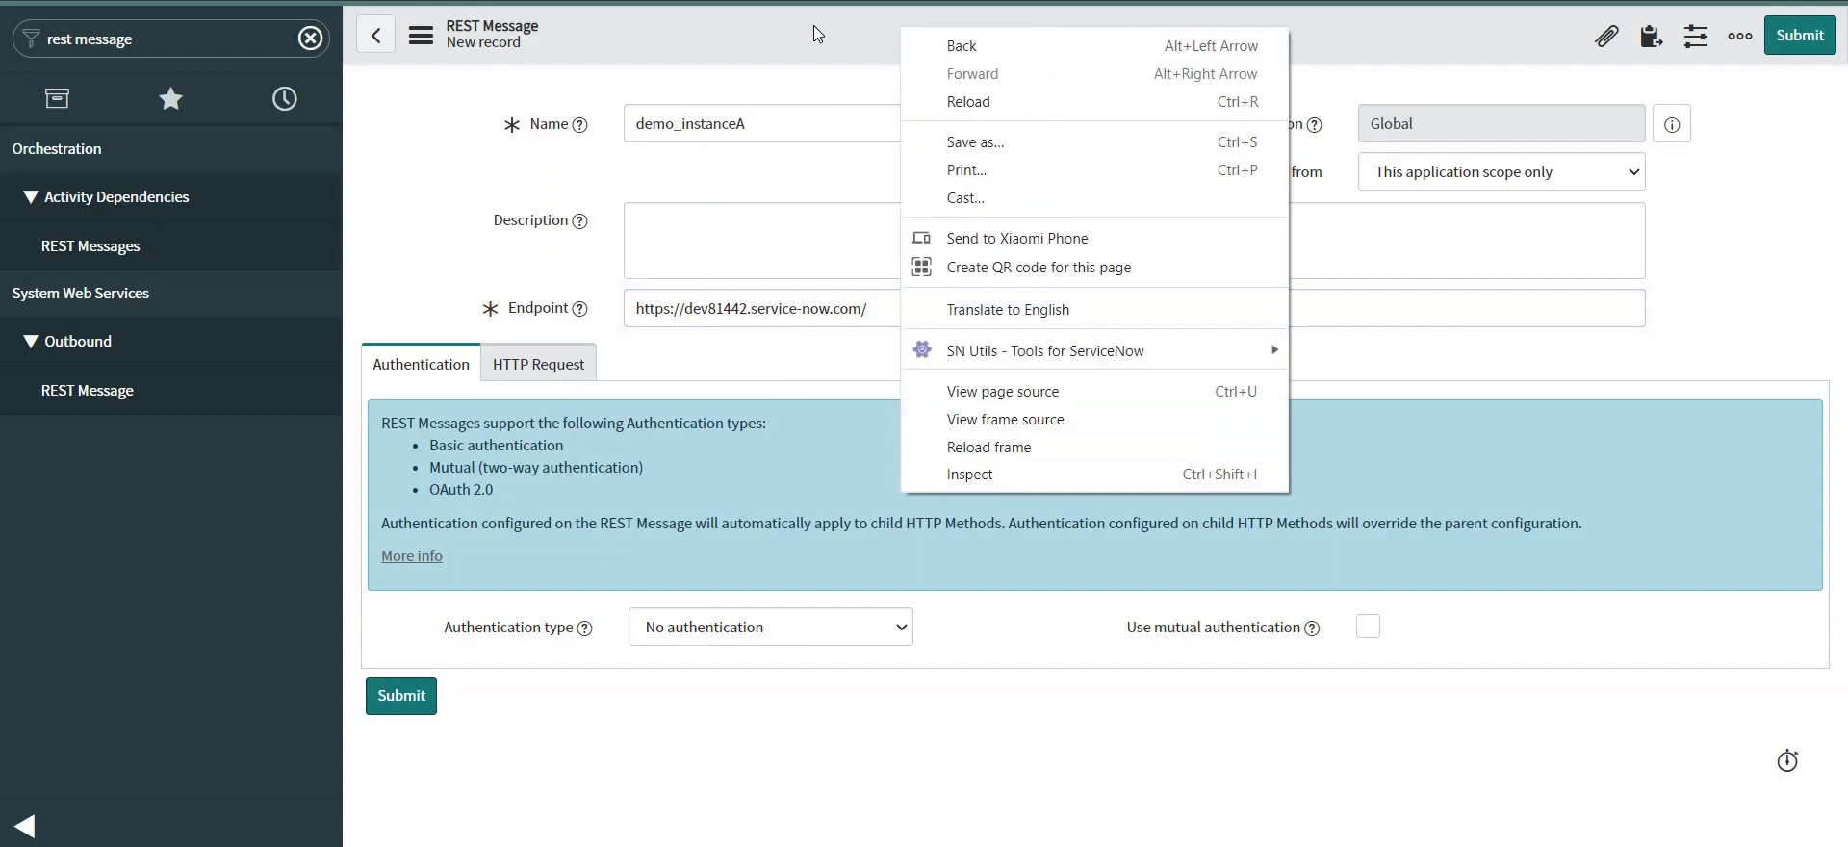
left_click(813, 25)
right_click(813, 25)
left_click(872, 44)
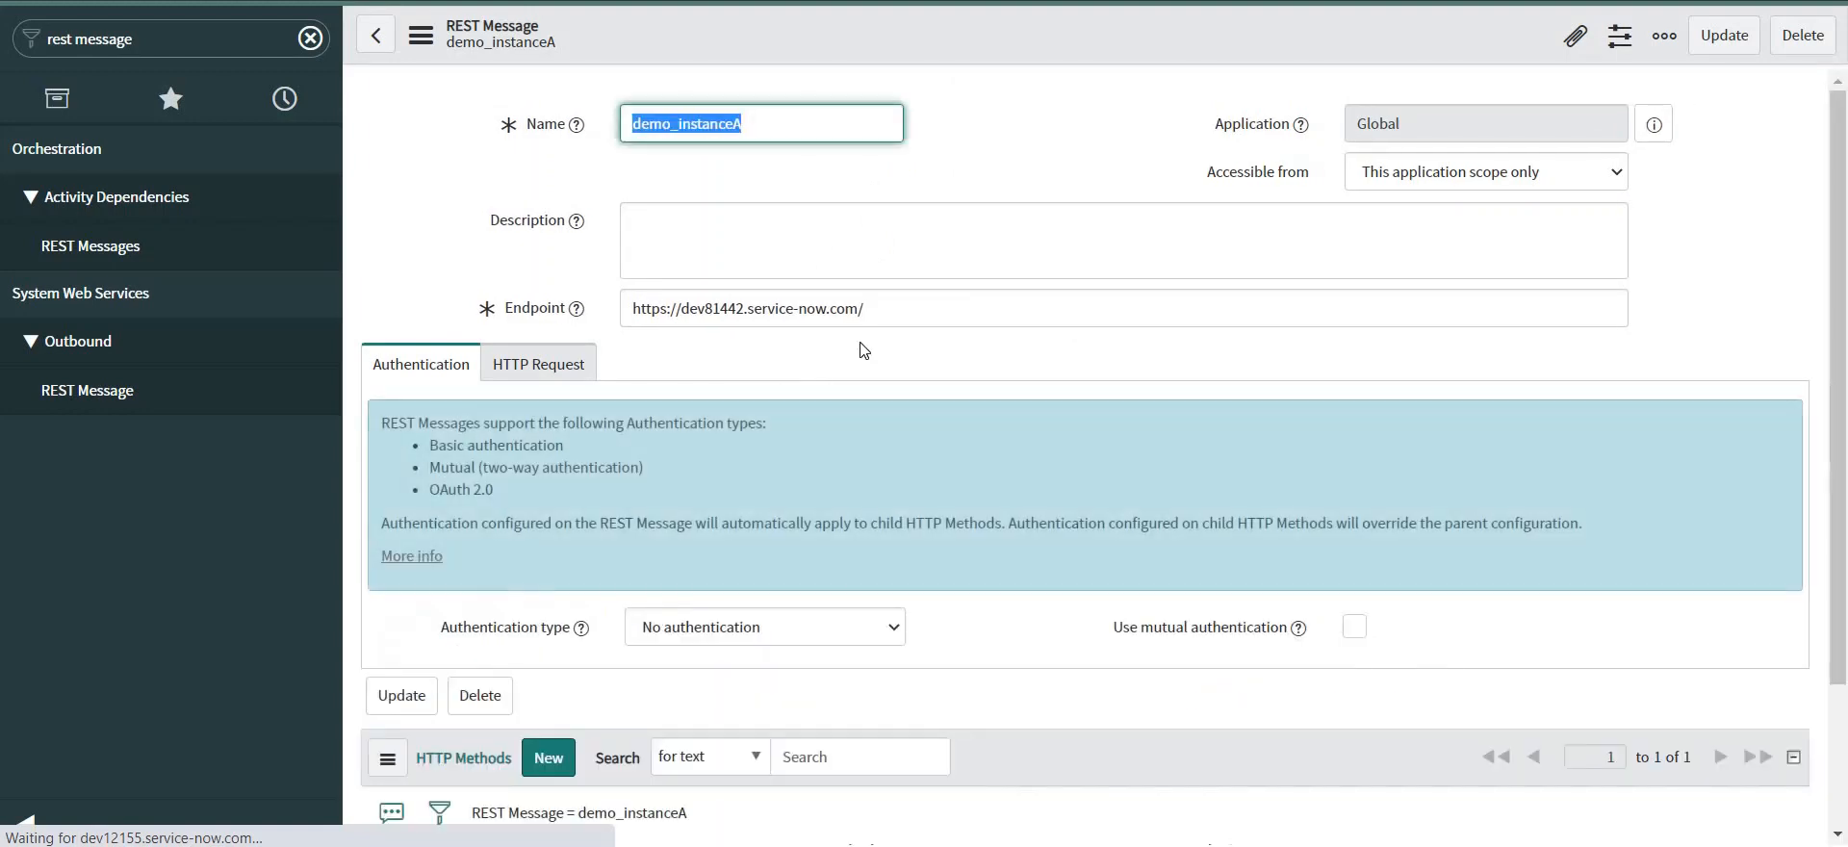
scroll(858, 352, "down", 2)
Add a new HTTP method named 'incident insert' using POST.
scroll(847, 375, "down", 1)
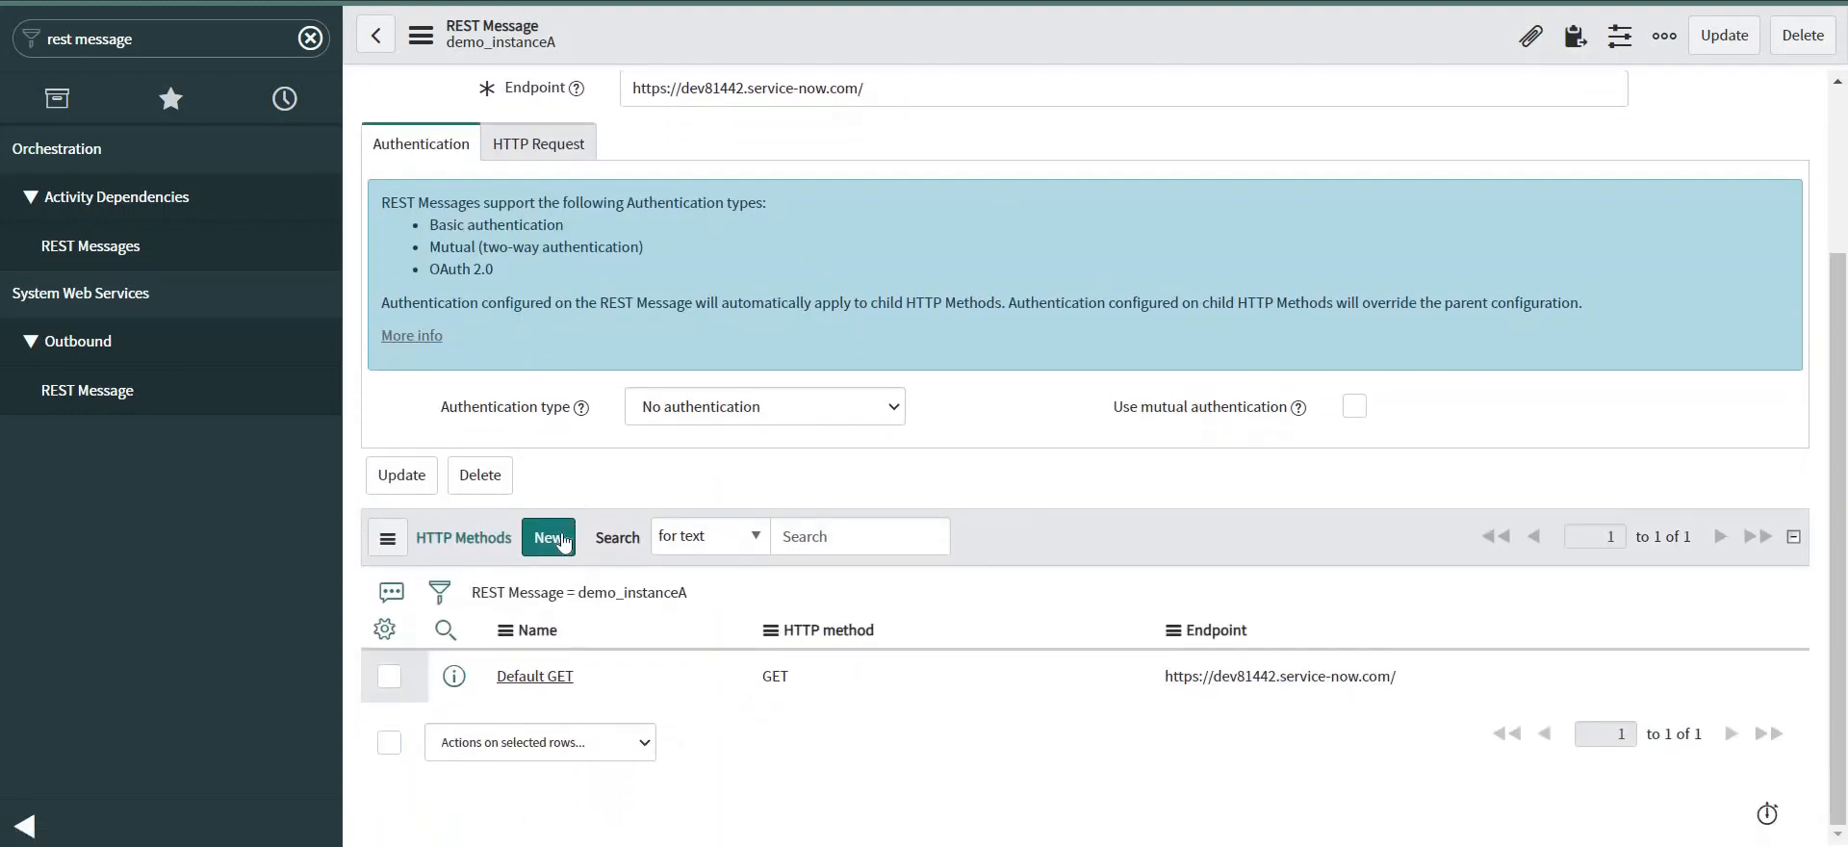
left_click(561, 542)
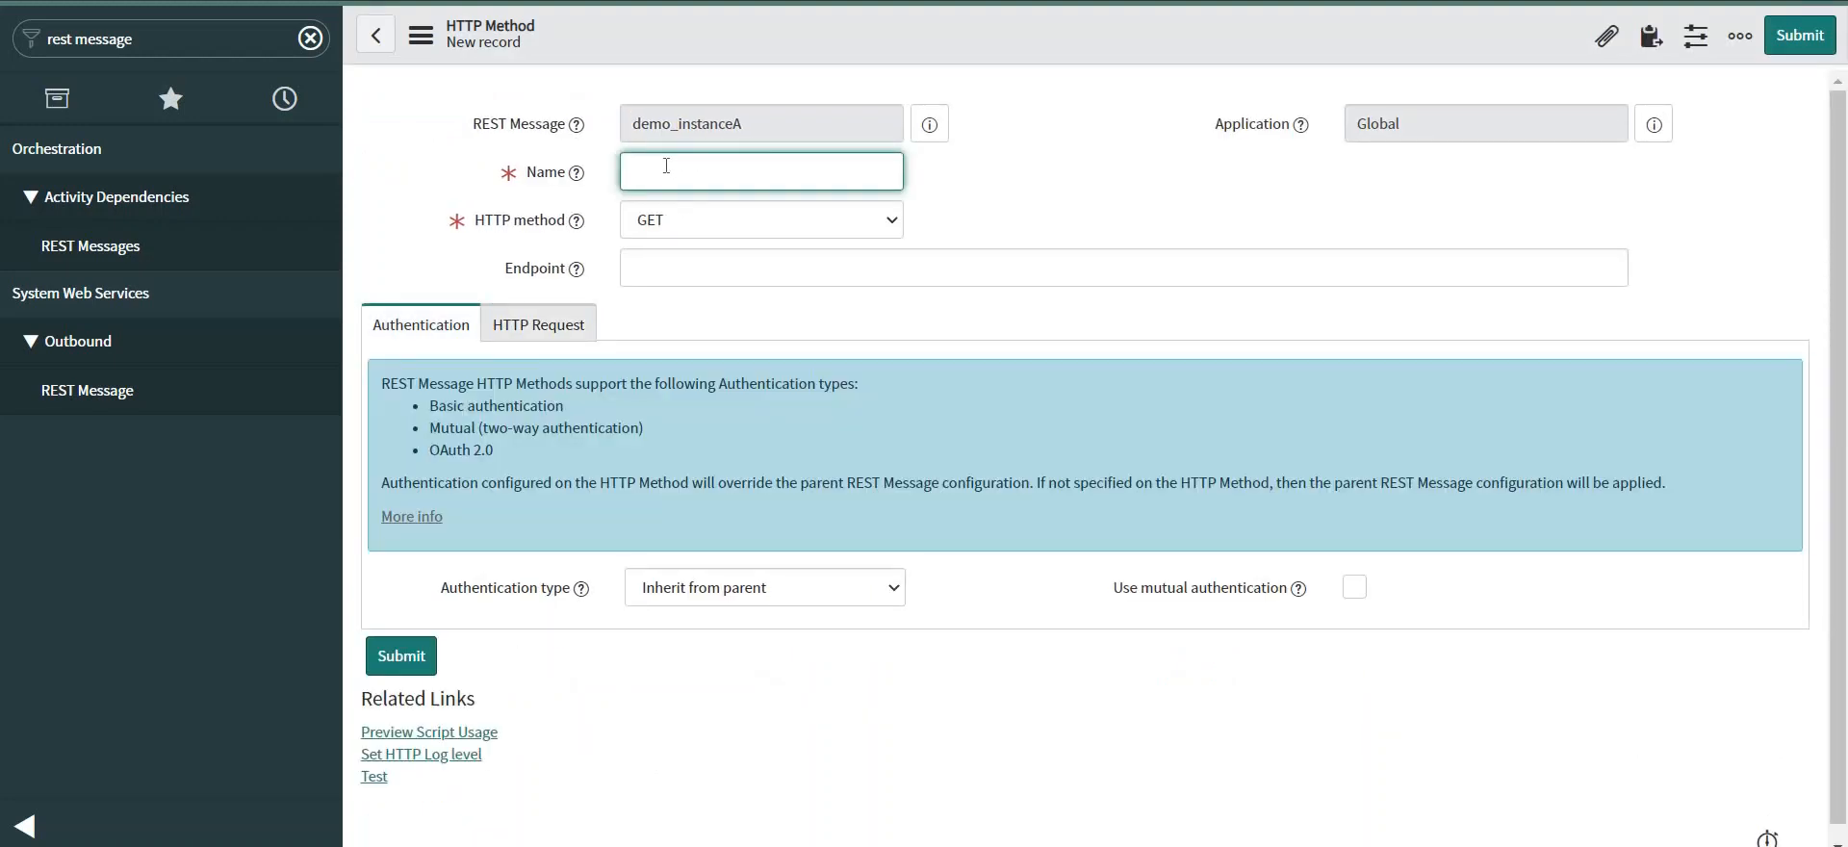
type("incident insert")
left_click(754, 223)
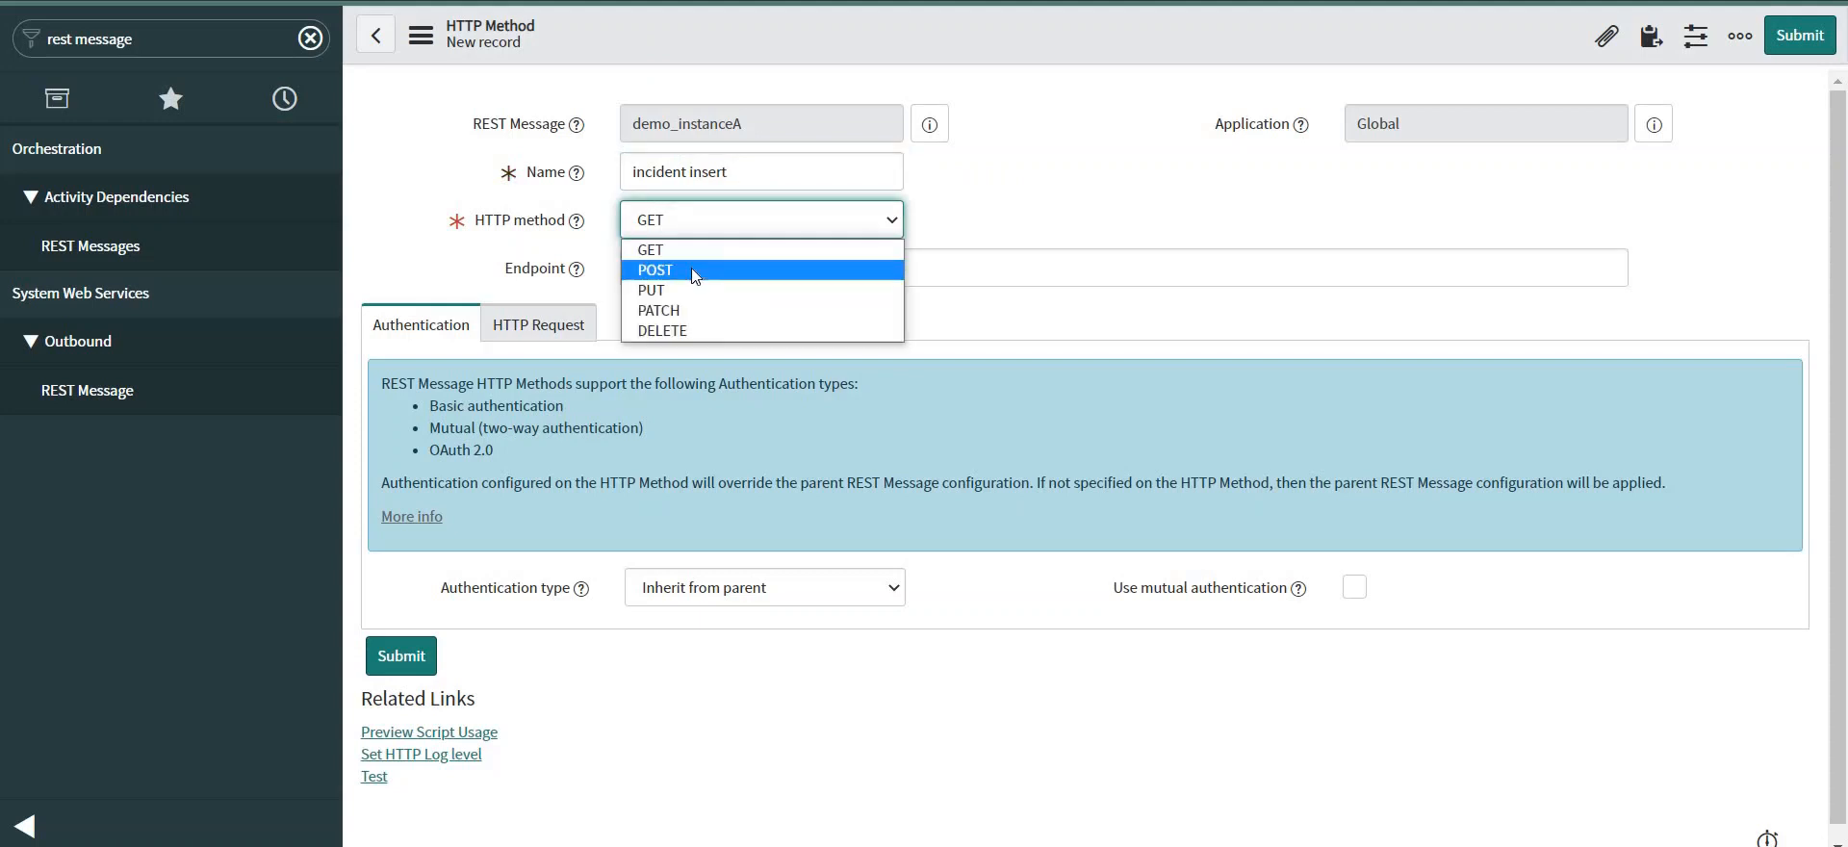
left_click(694, 273)
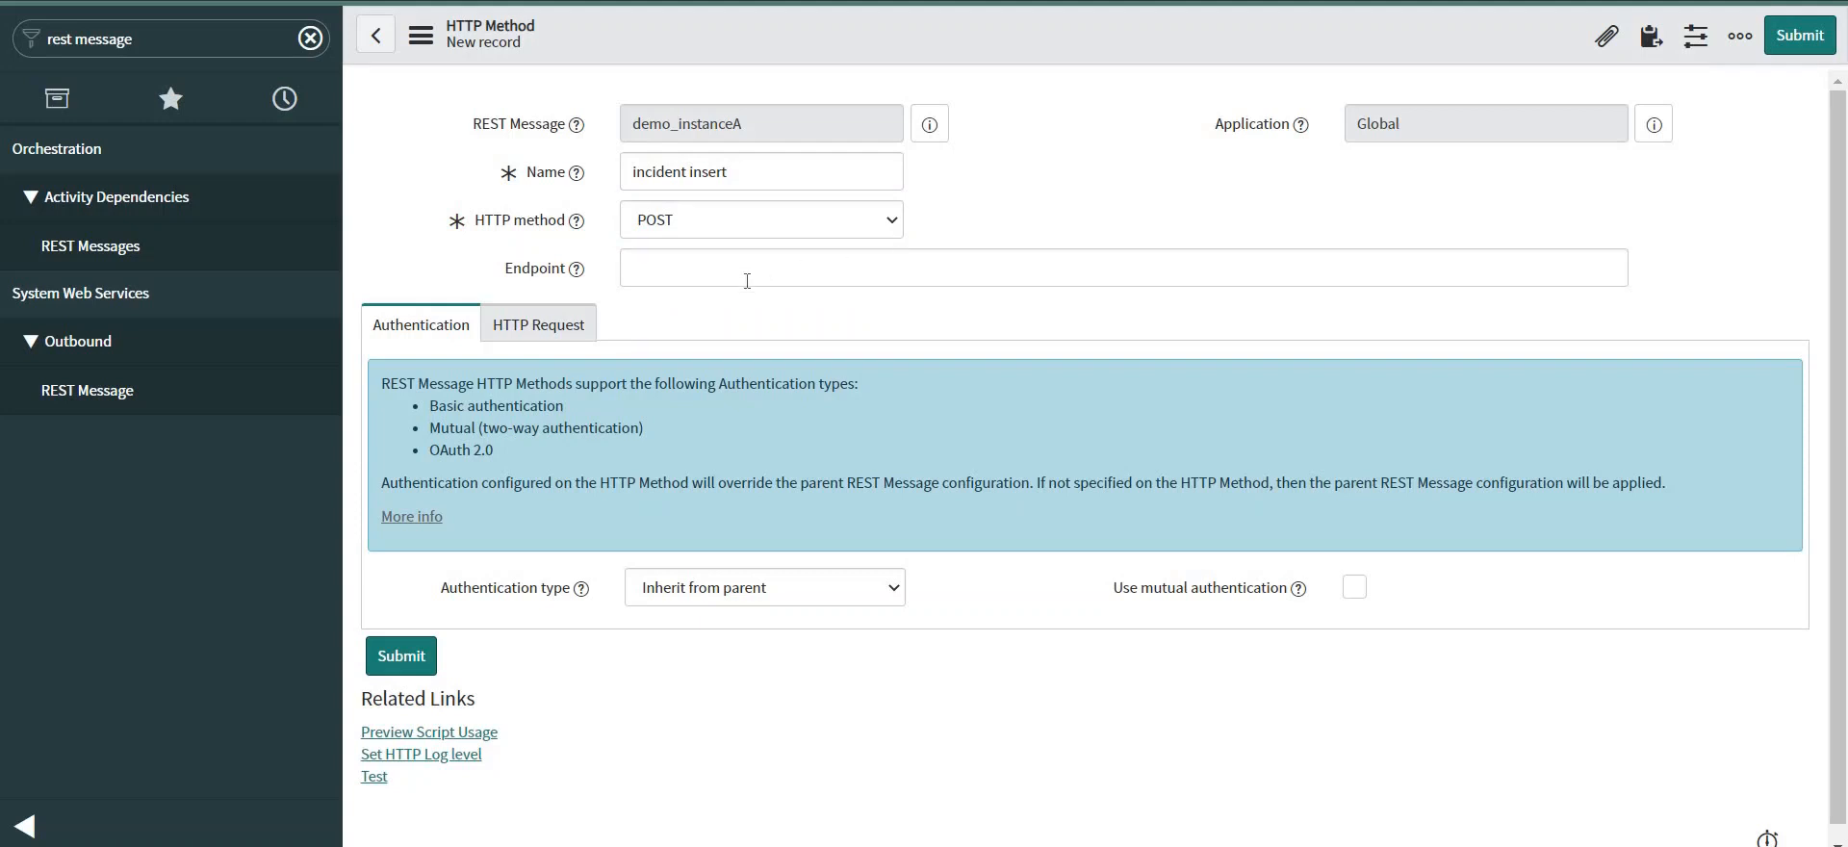
Set the method endpoint to the instance URL plus api/now/table/u_incident_staging.
left_click(694, 267)
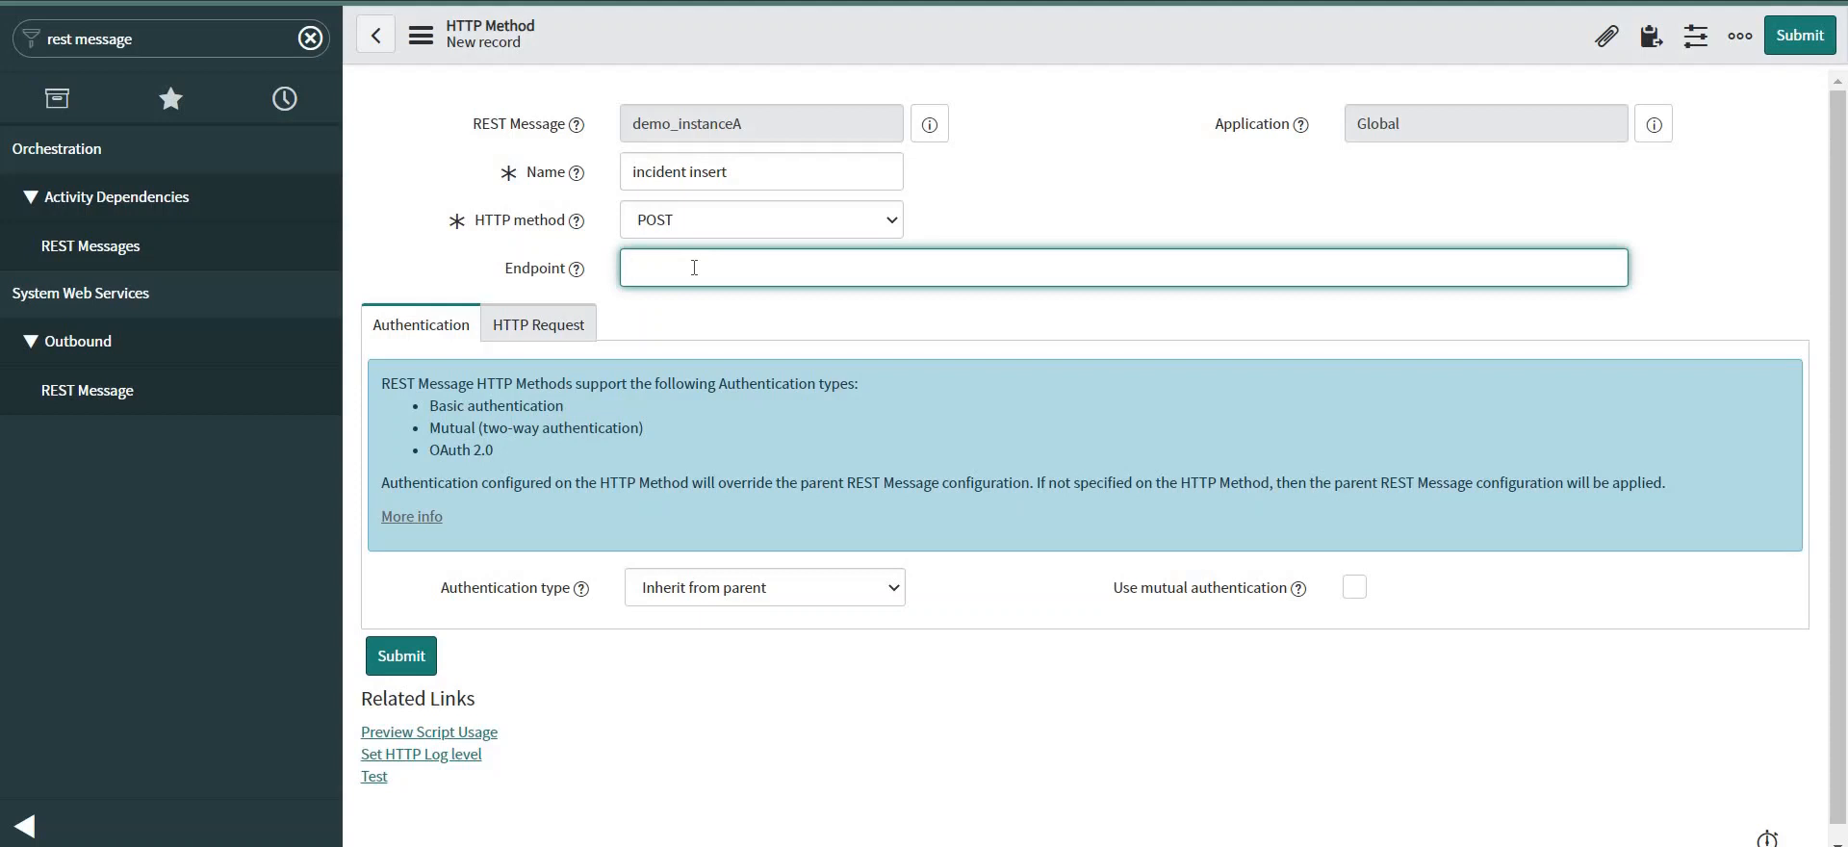
type("https://dev81442.service-now.com/")
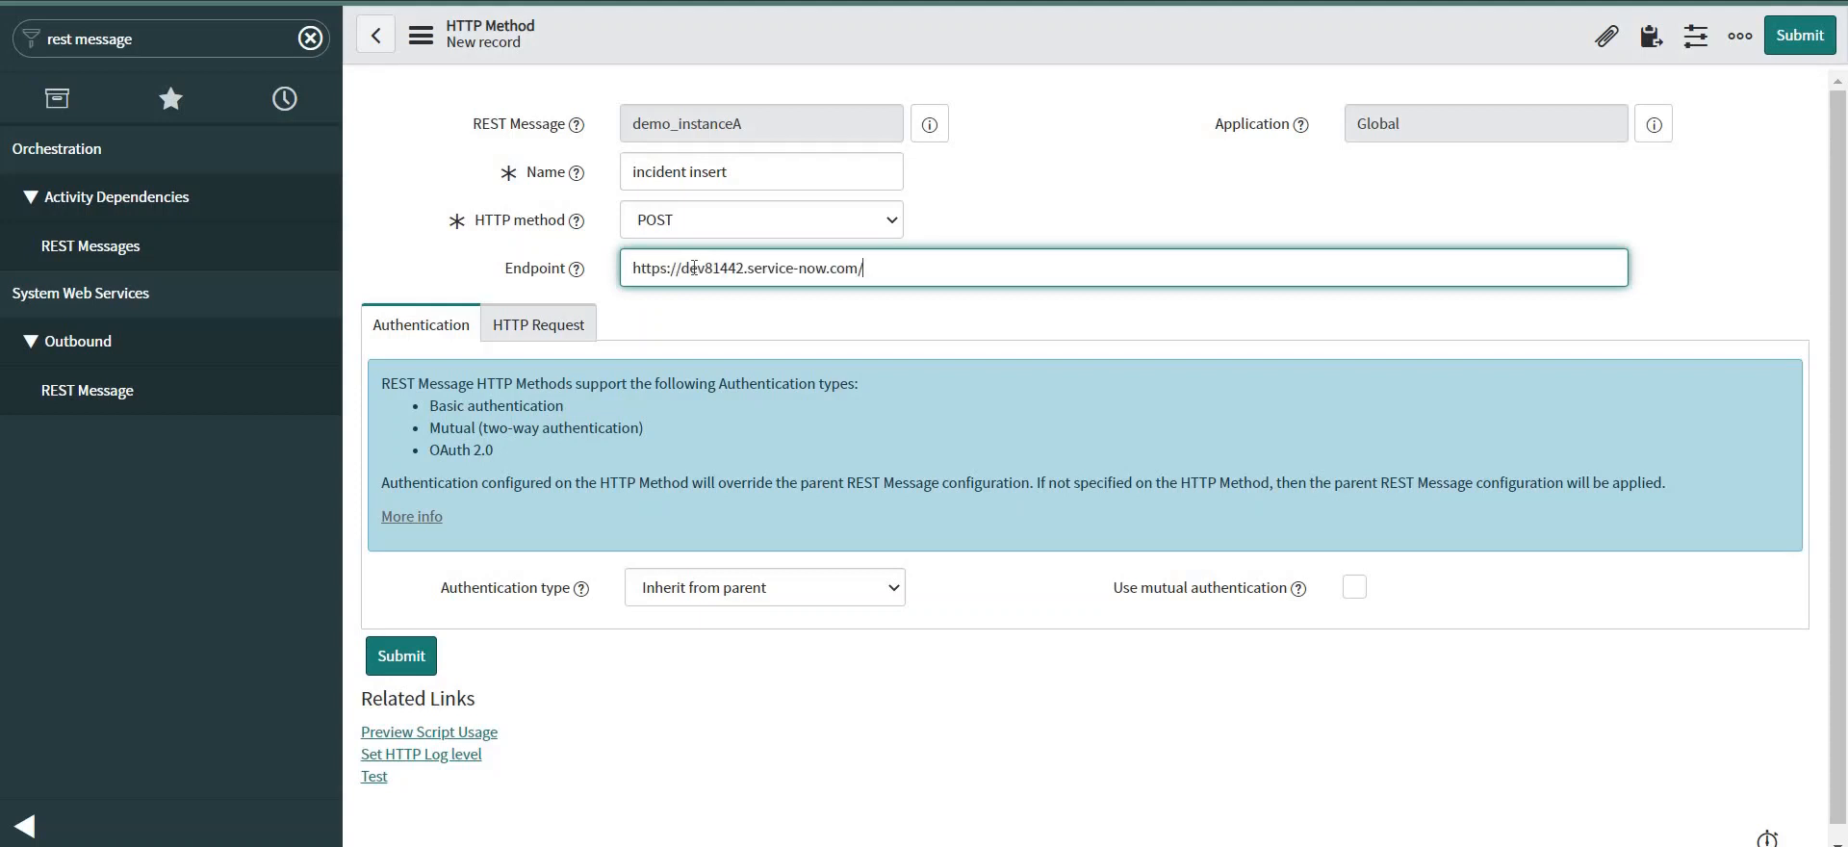
type("api/now/table/")
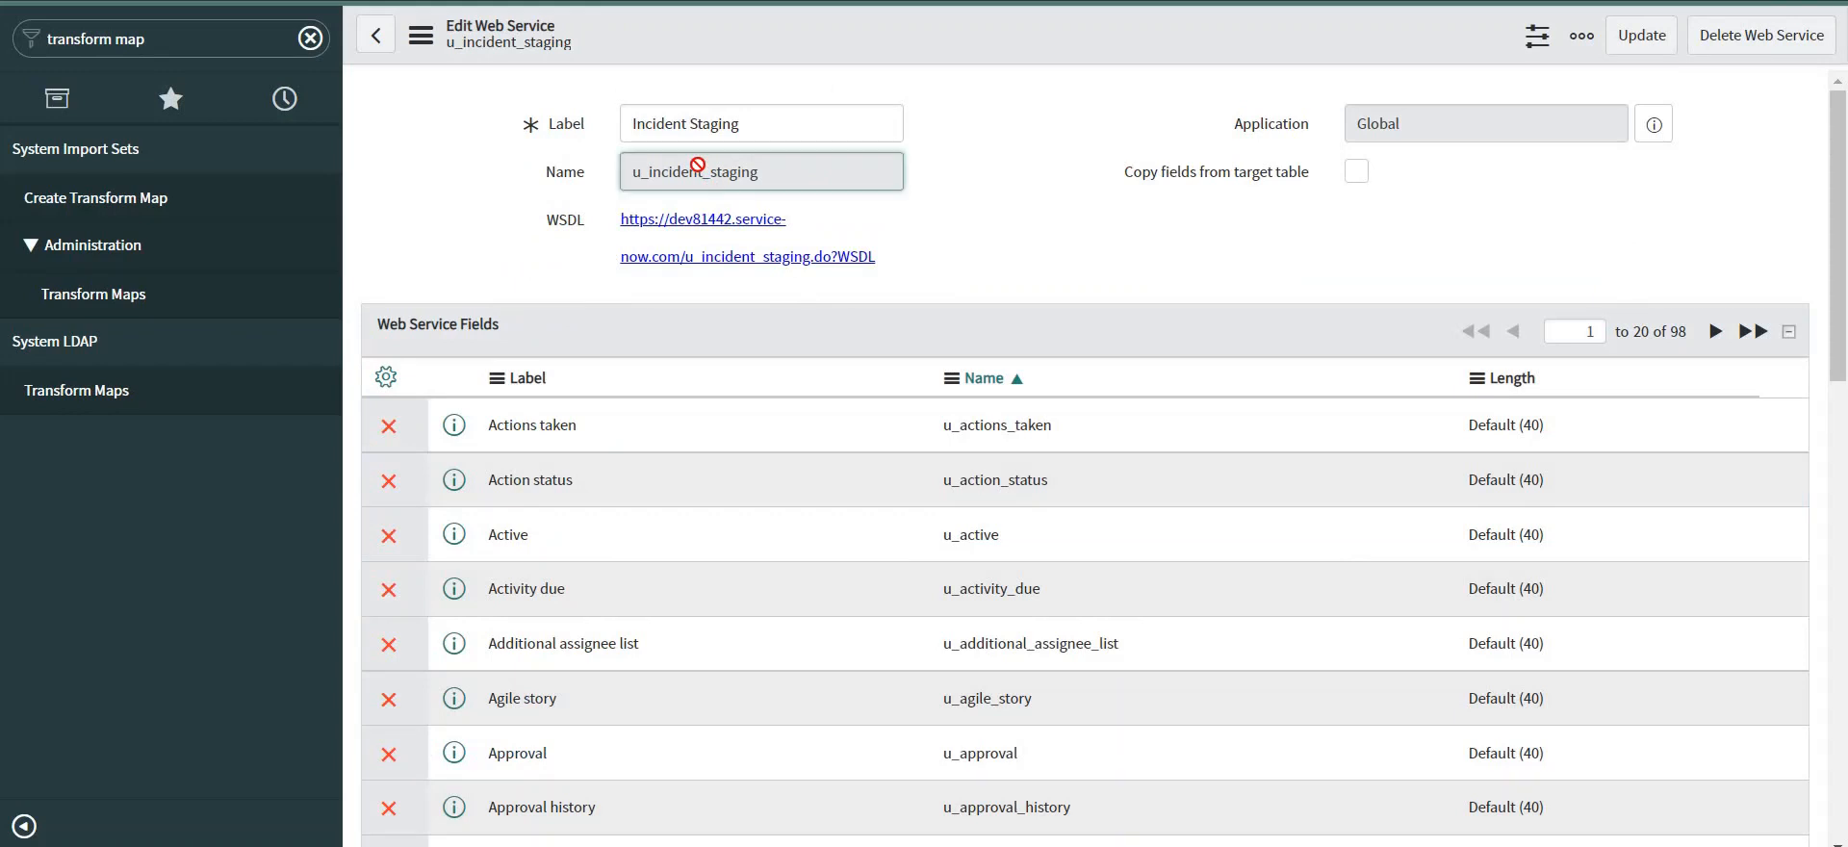
double_click(697, 170)
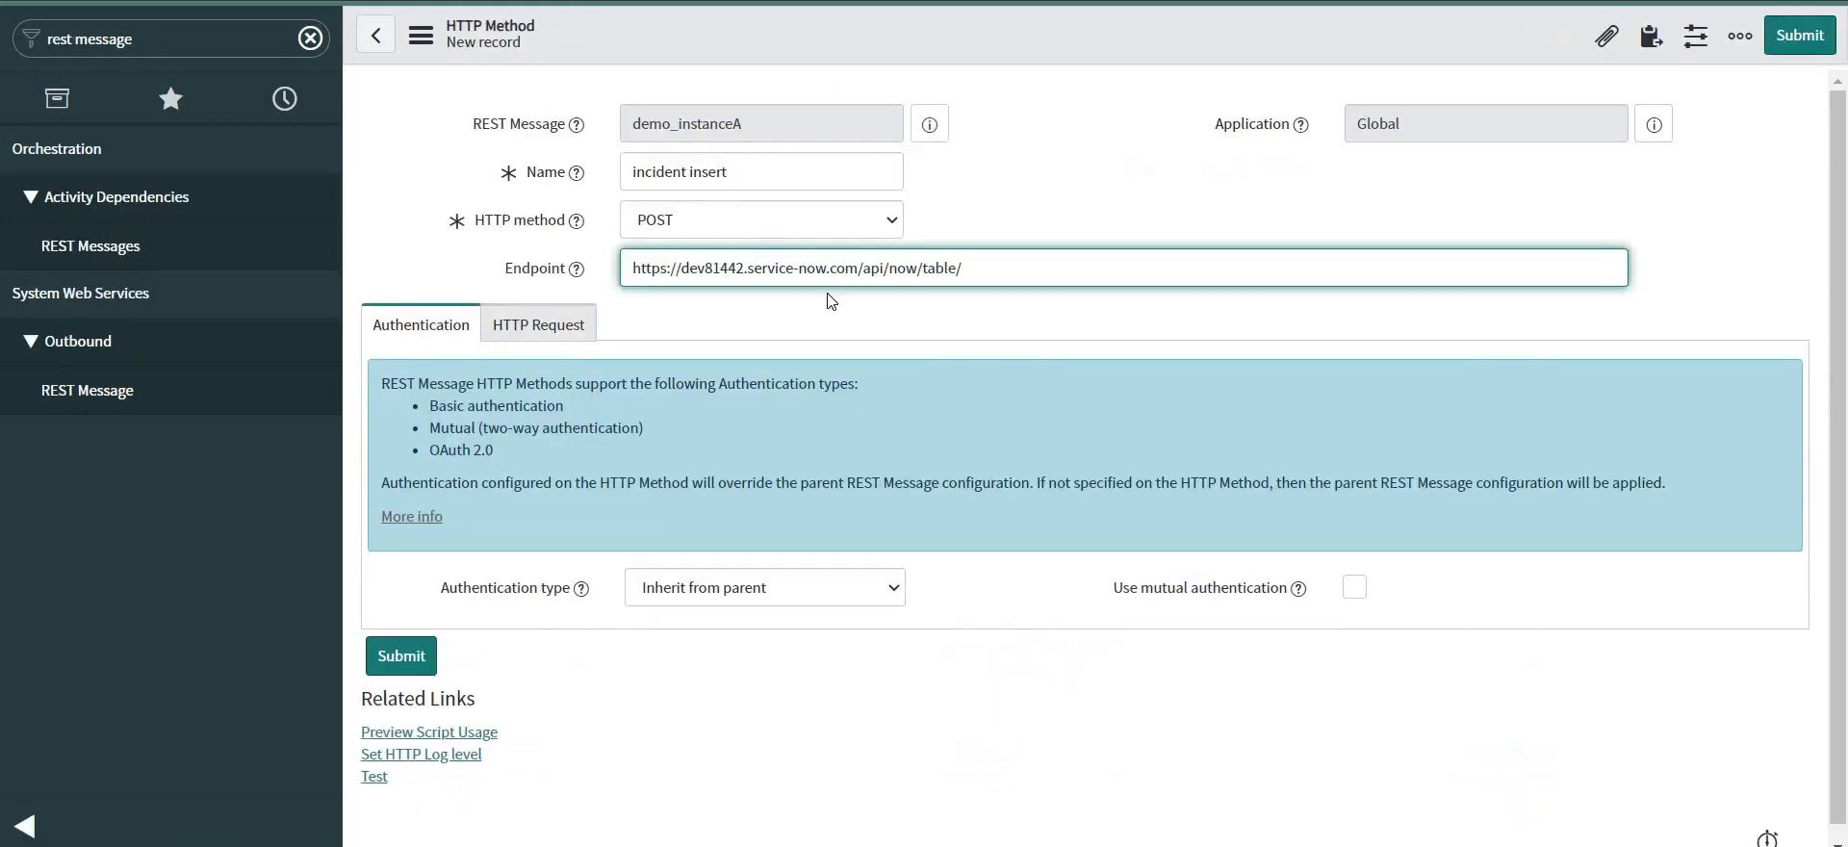
type("u_incident_staging")
Set the authentication type to Basic and browse the available basic auth profiles.
left_click(757, 591)
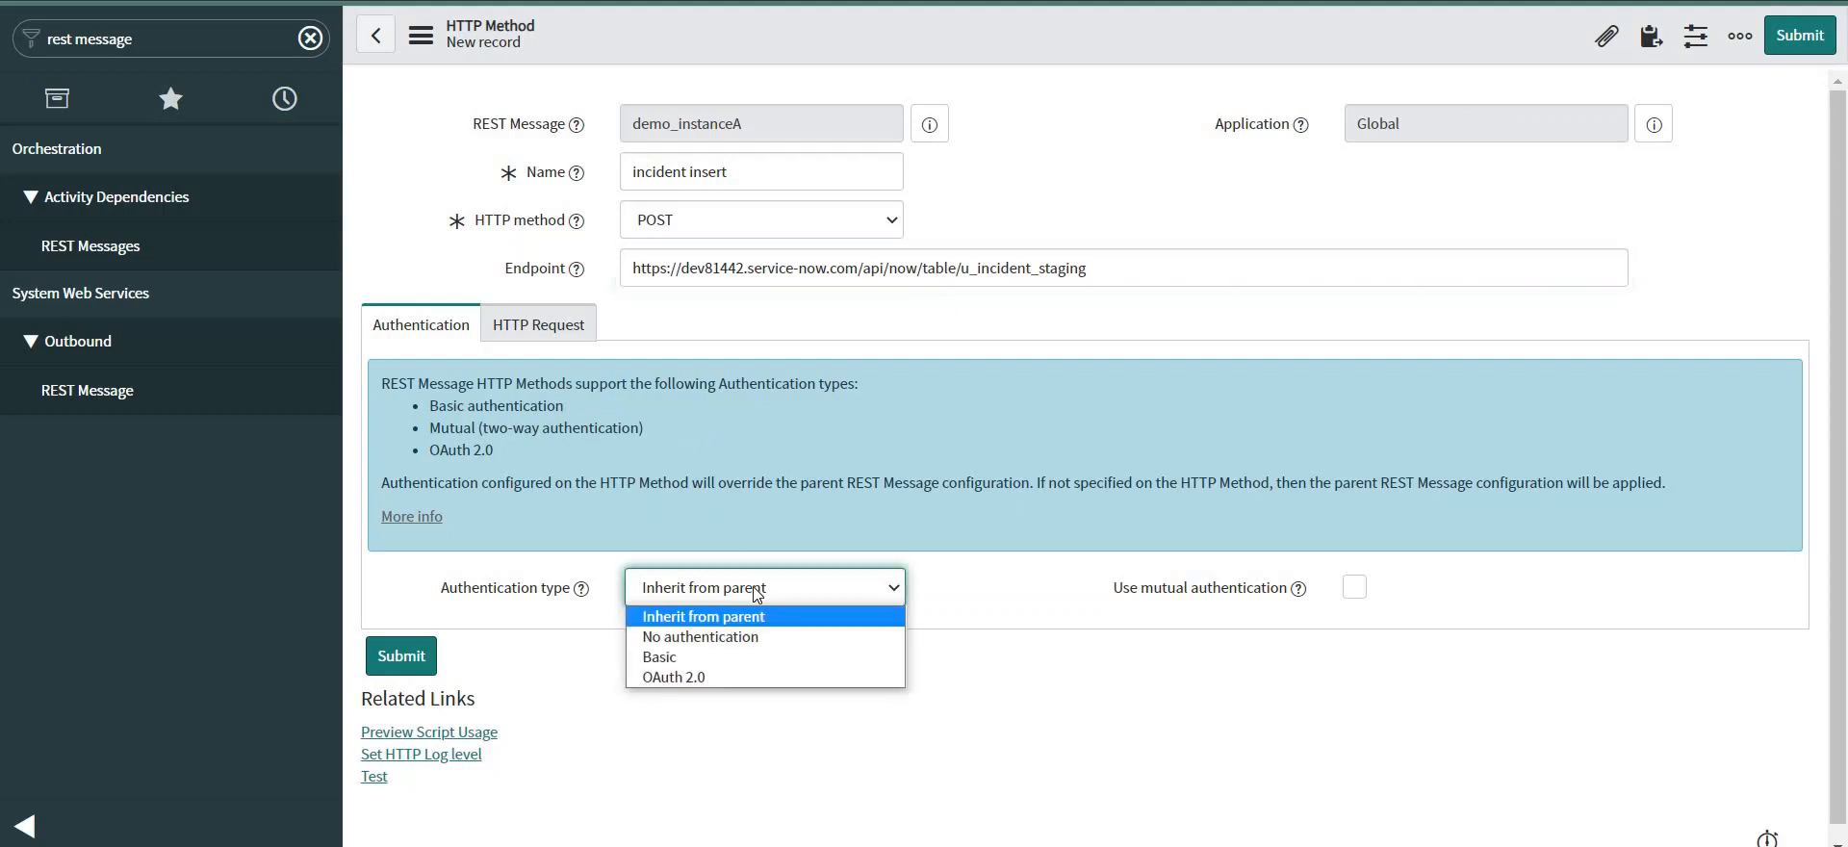
left_click(695, 659)
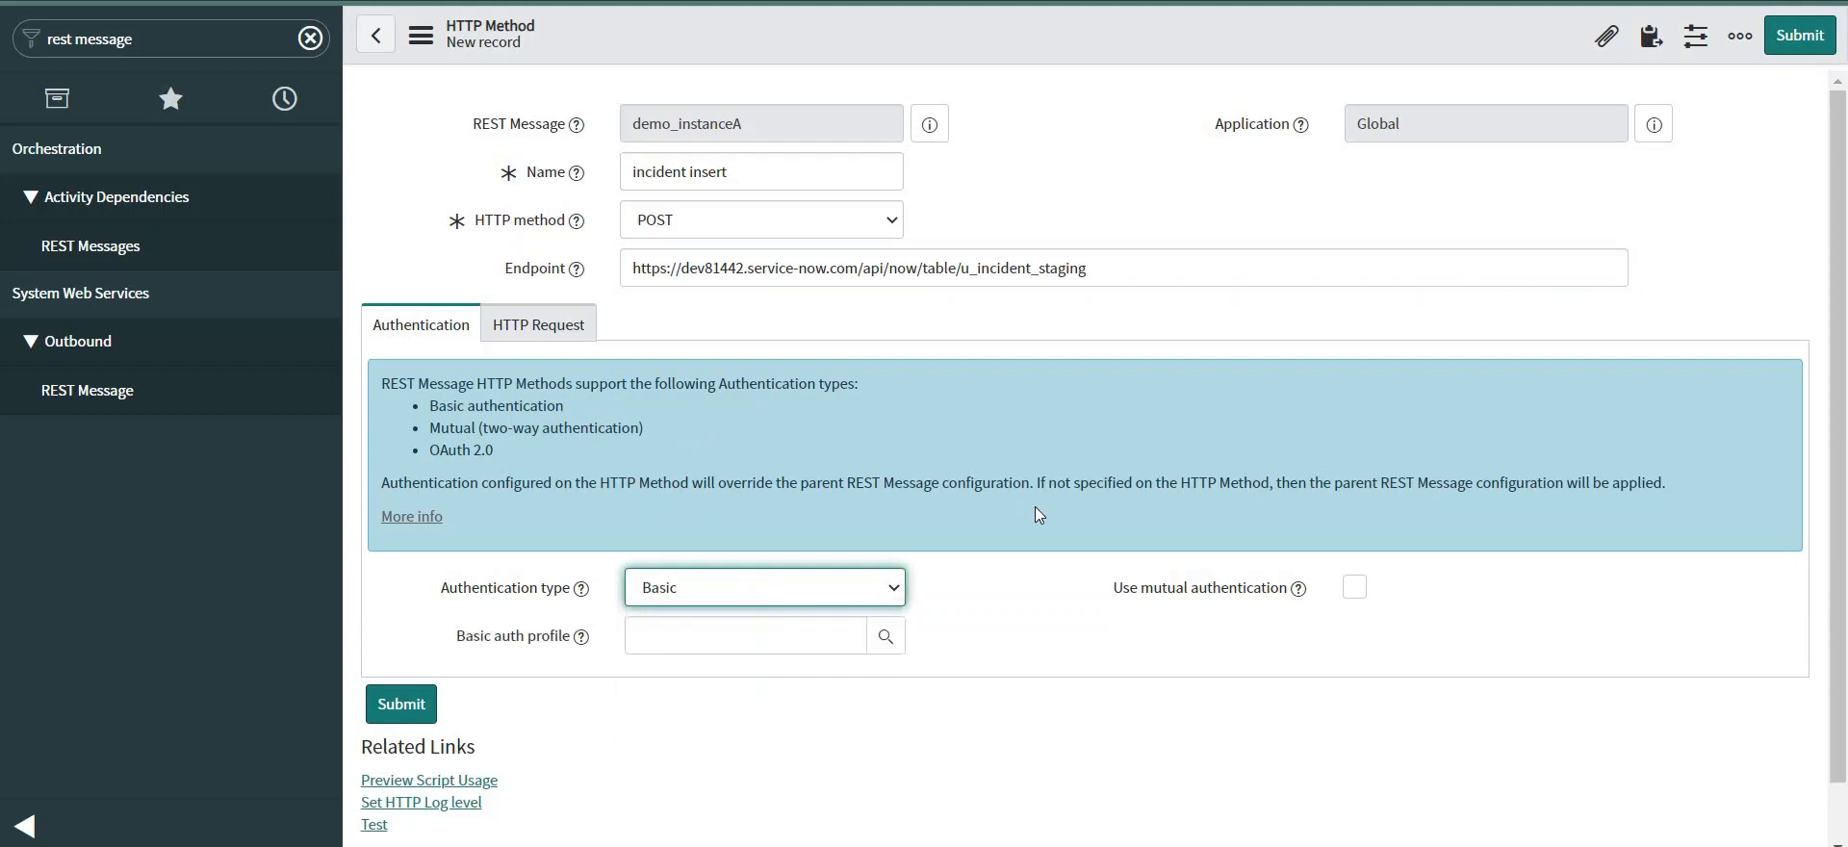
scroll(1036, 506, "down", 1)
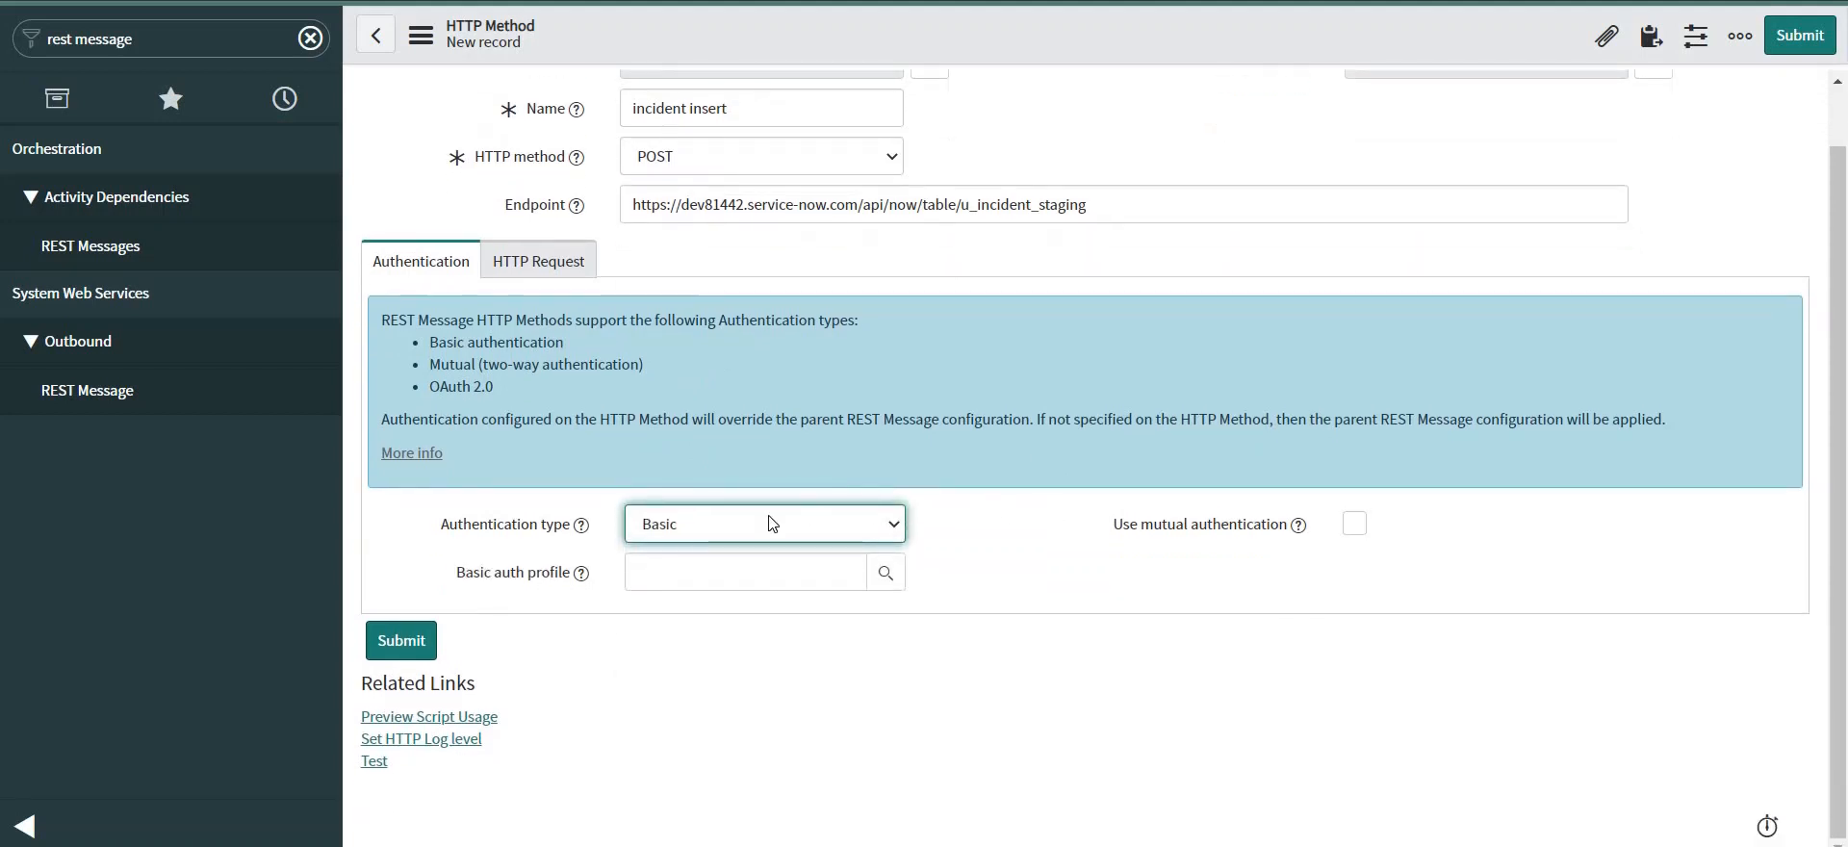
left_click(676, 565)
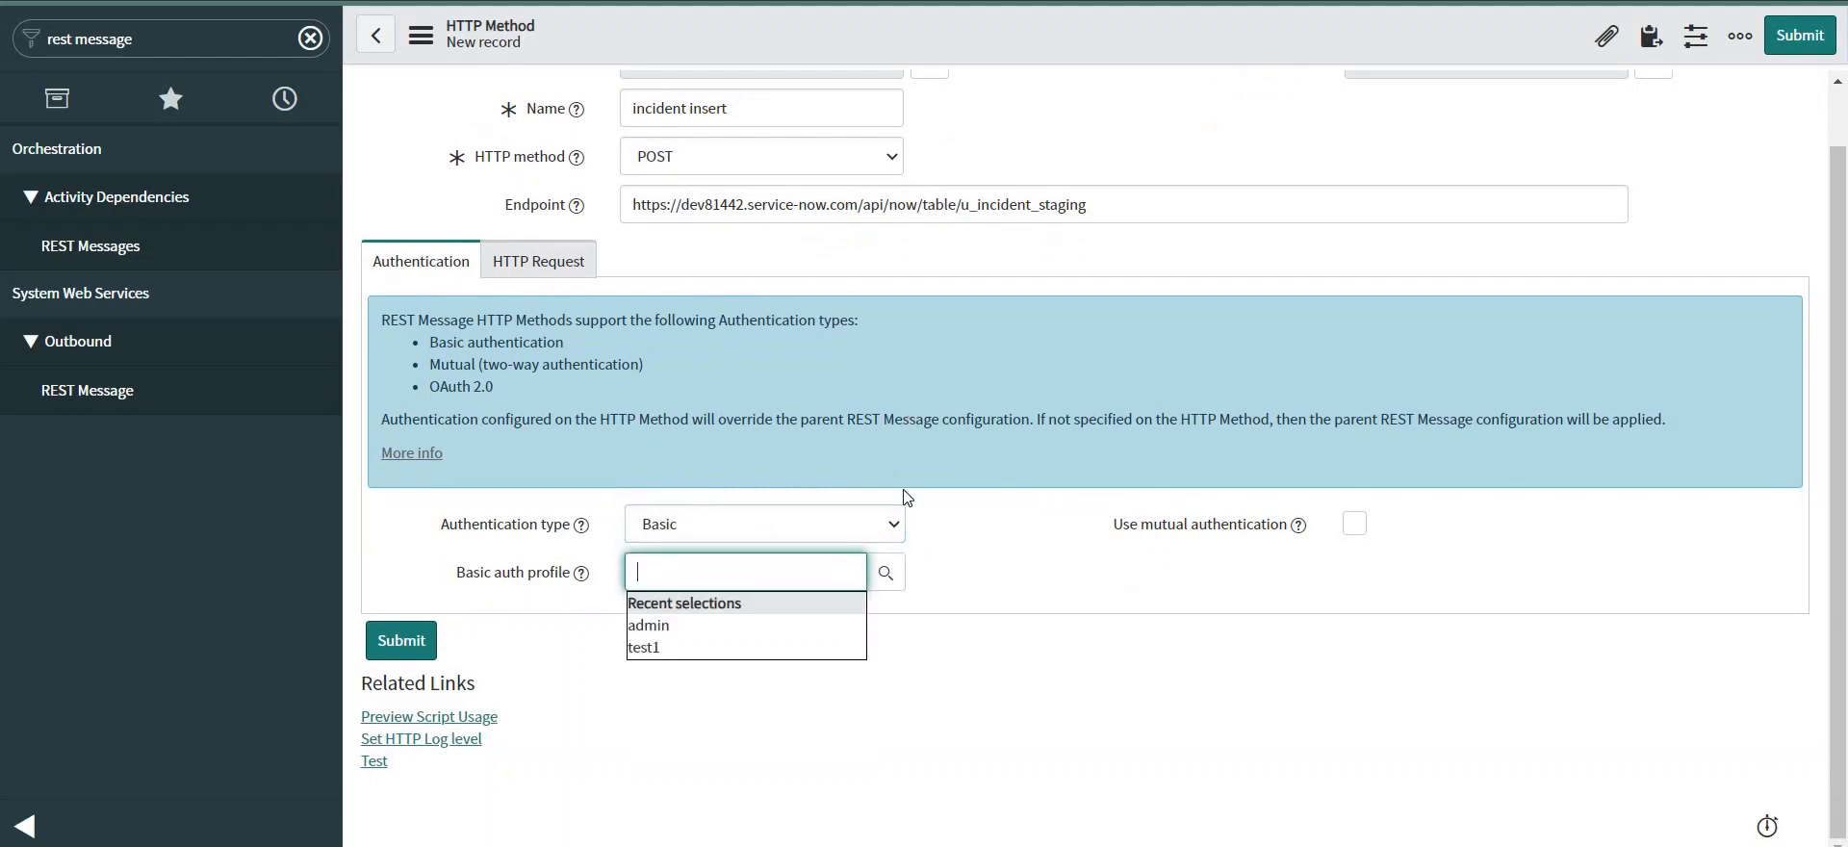
left_click(886, 575)
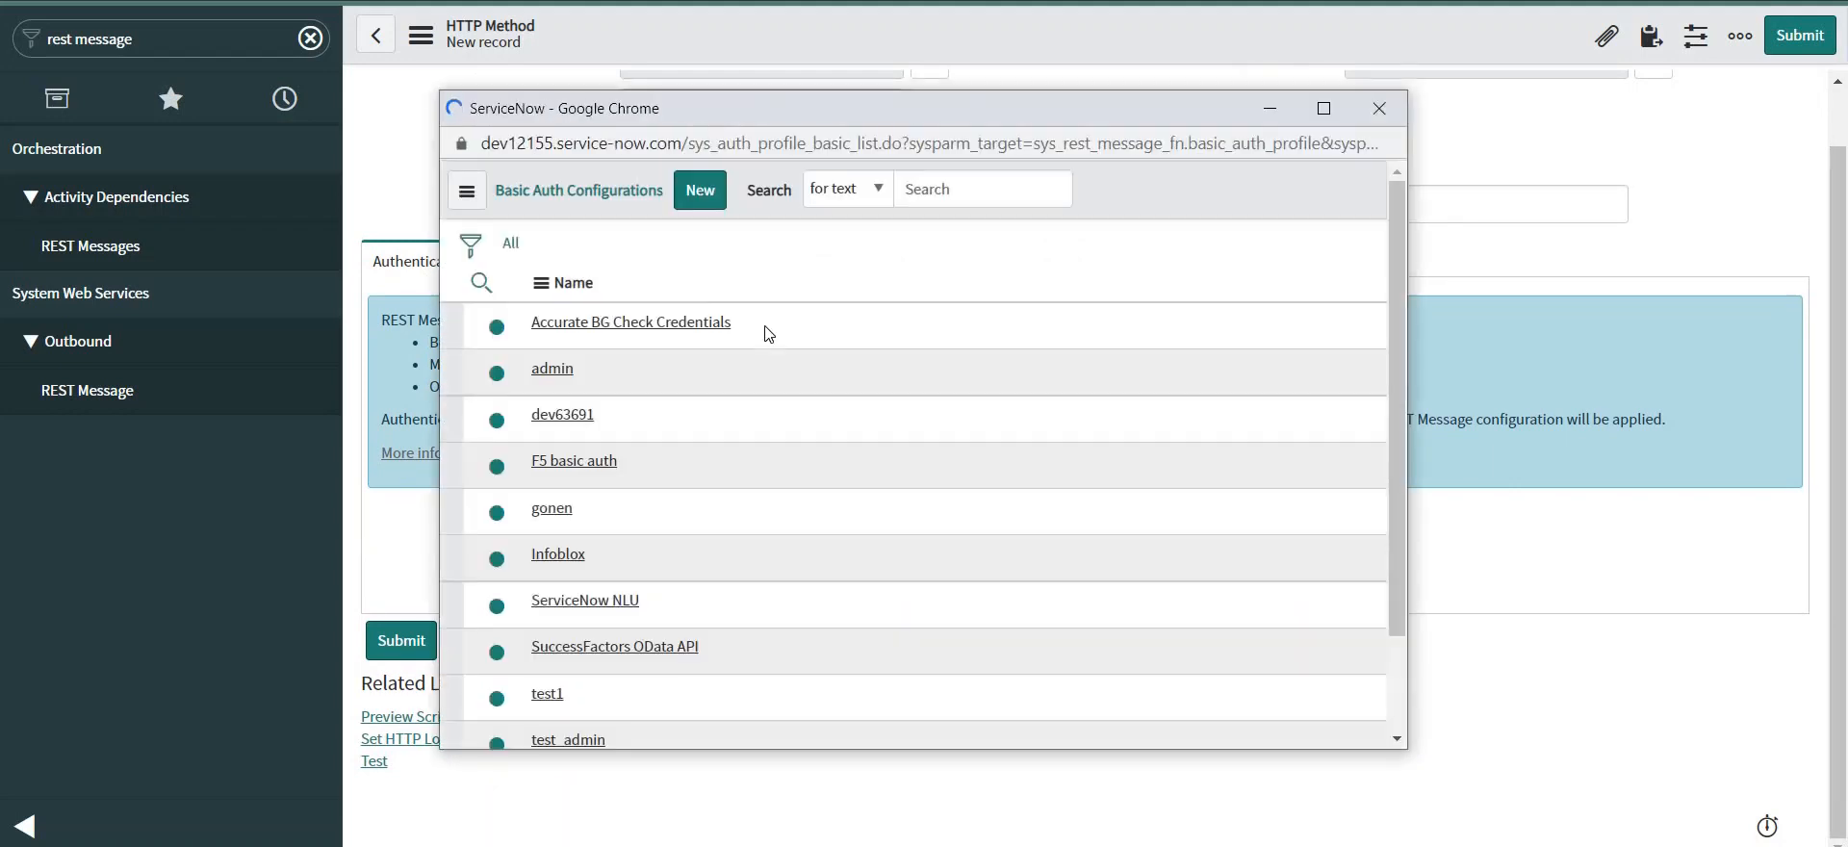
Start a new basic auth profile from the profile lookup.
left_click(700, 190)
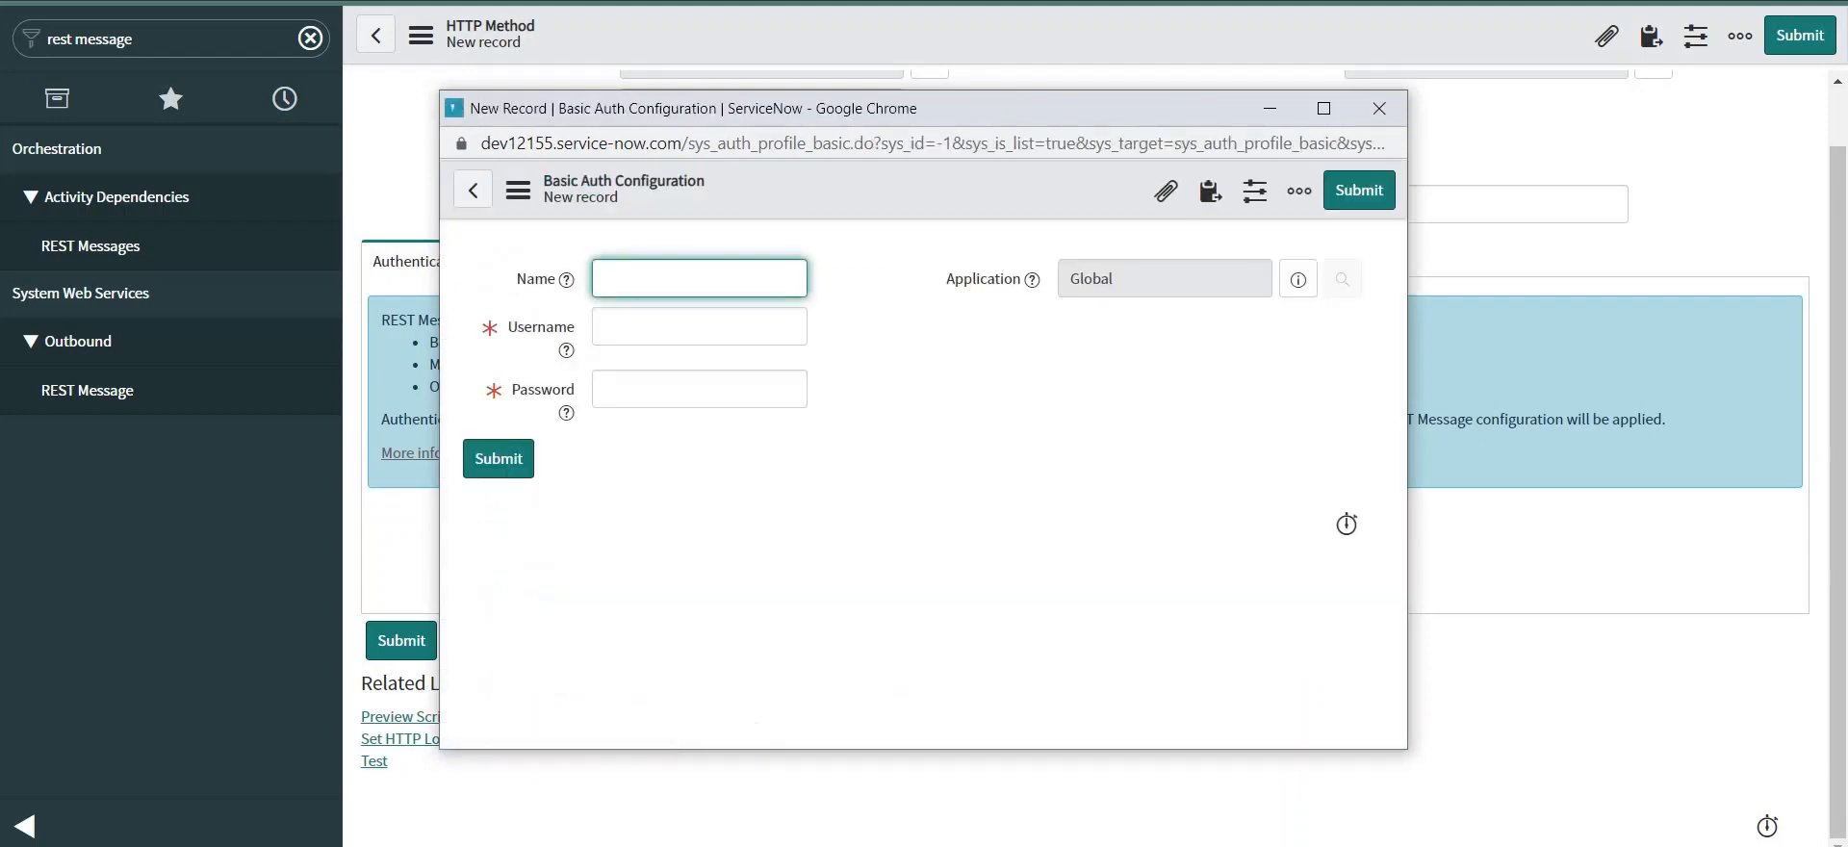
double_click(412, 73)
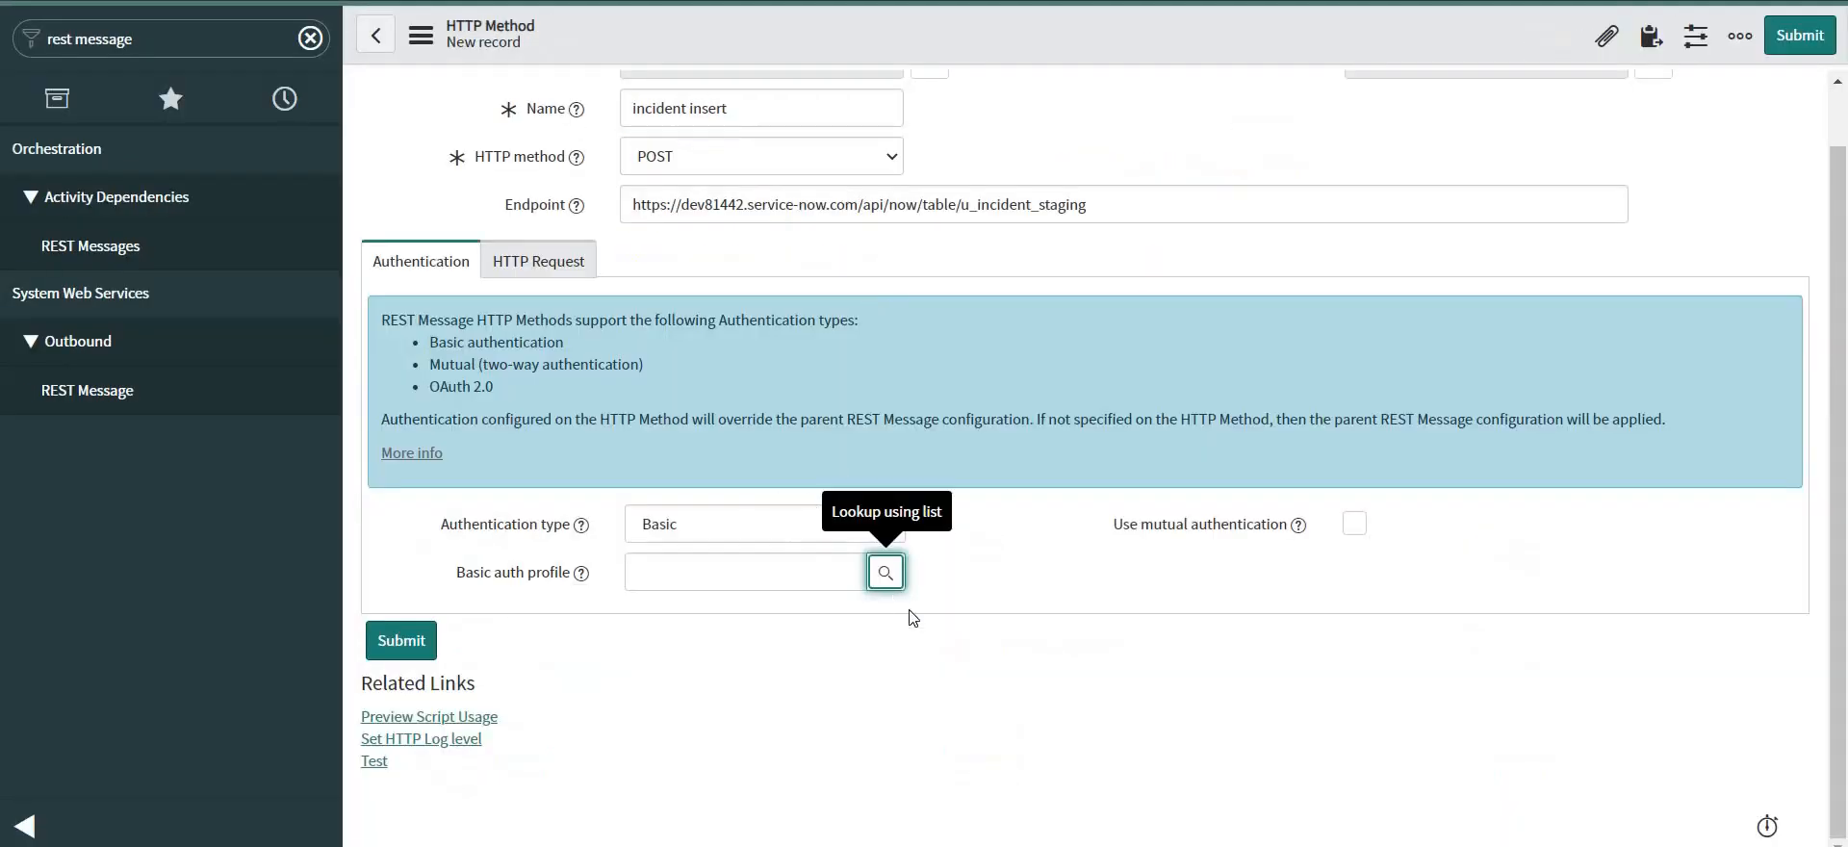
left_click(885, 575)
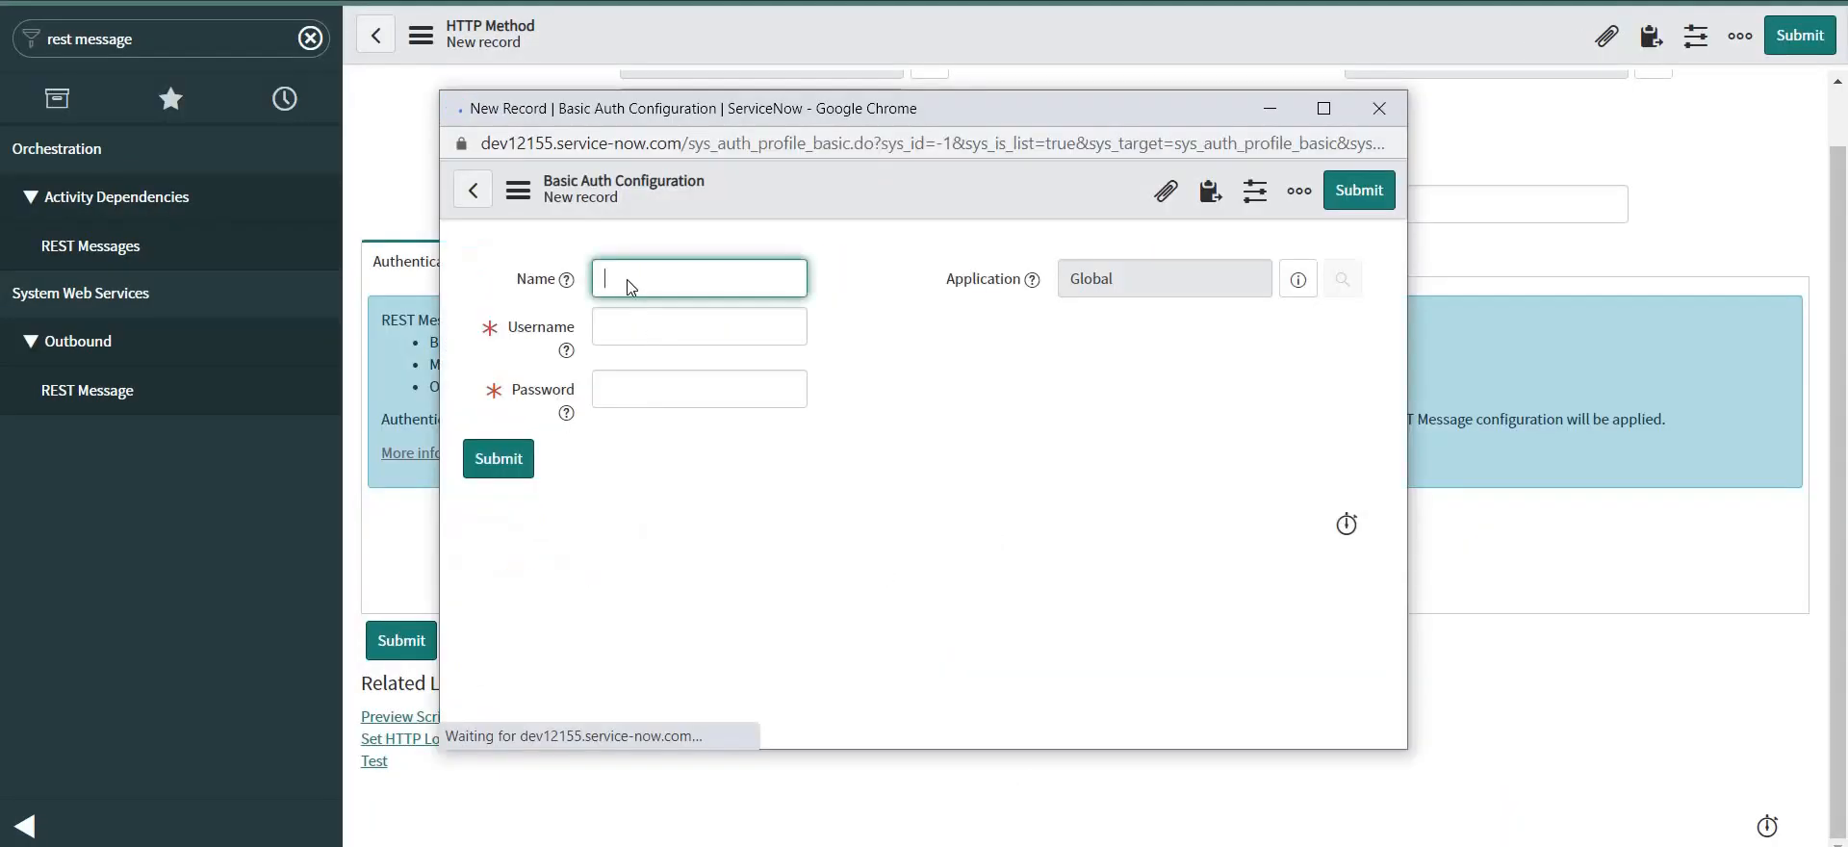
left_click(695, 189)
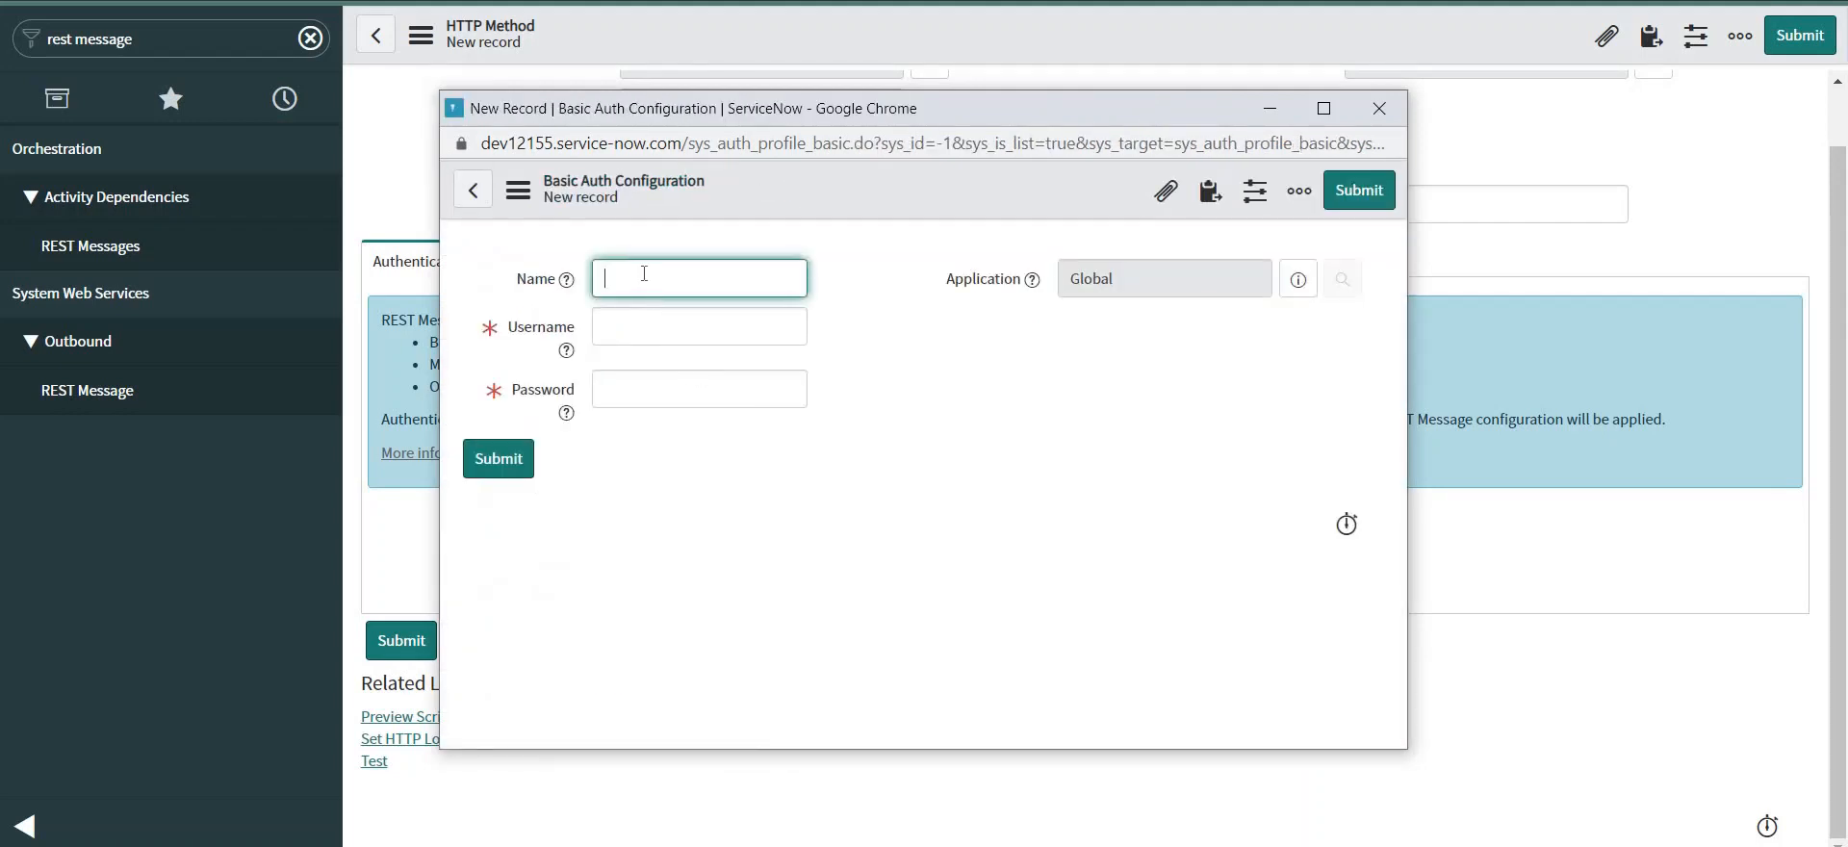
Name the profile 'demo basic', enter its username and password, and submit it.
type("demo basic")
left_click(643, 327)
type("demo")
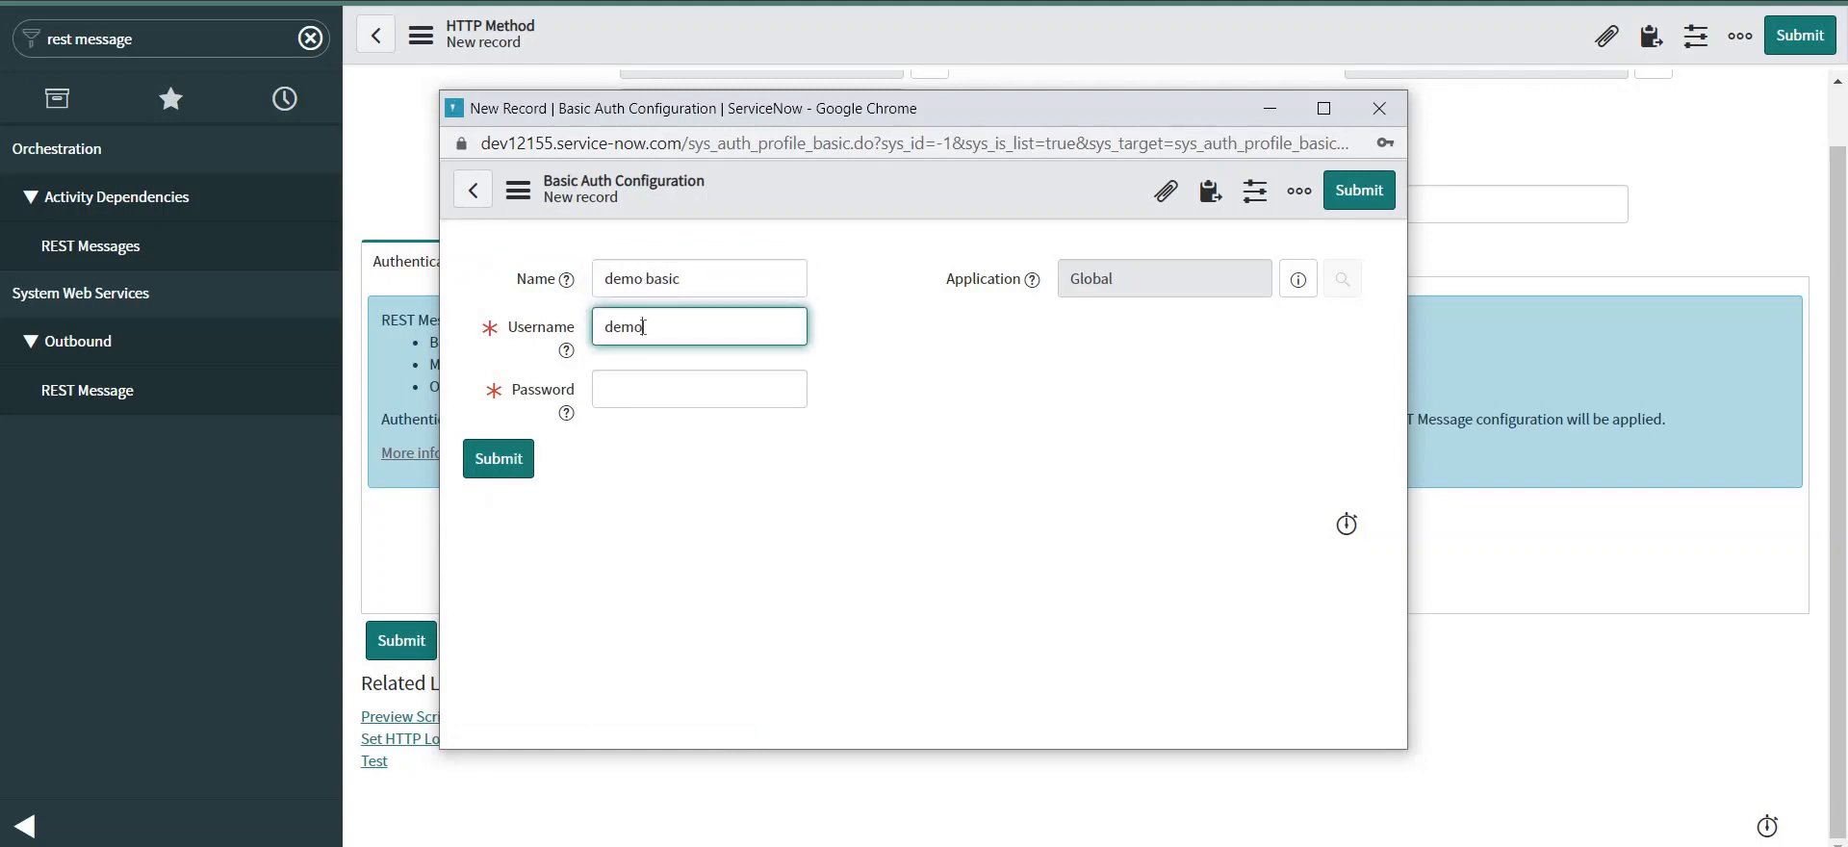
type(" basic")
key("Tab")
key("Tab")
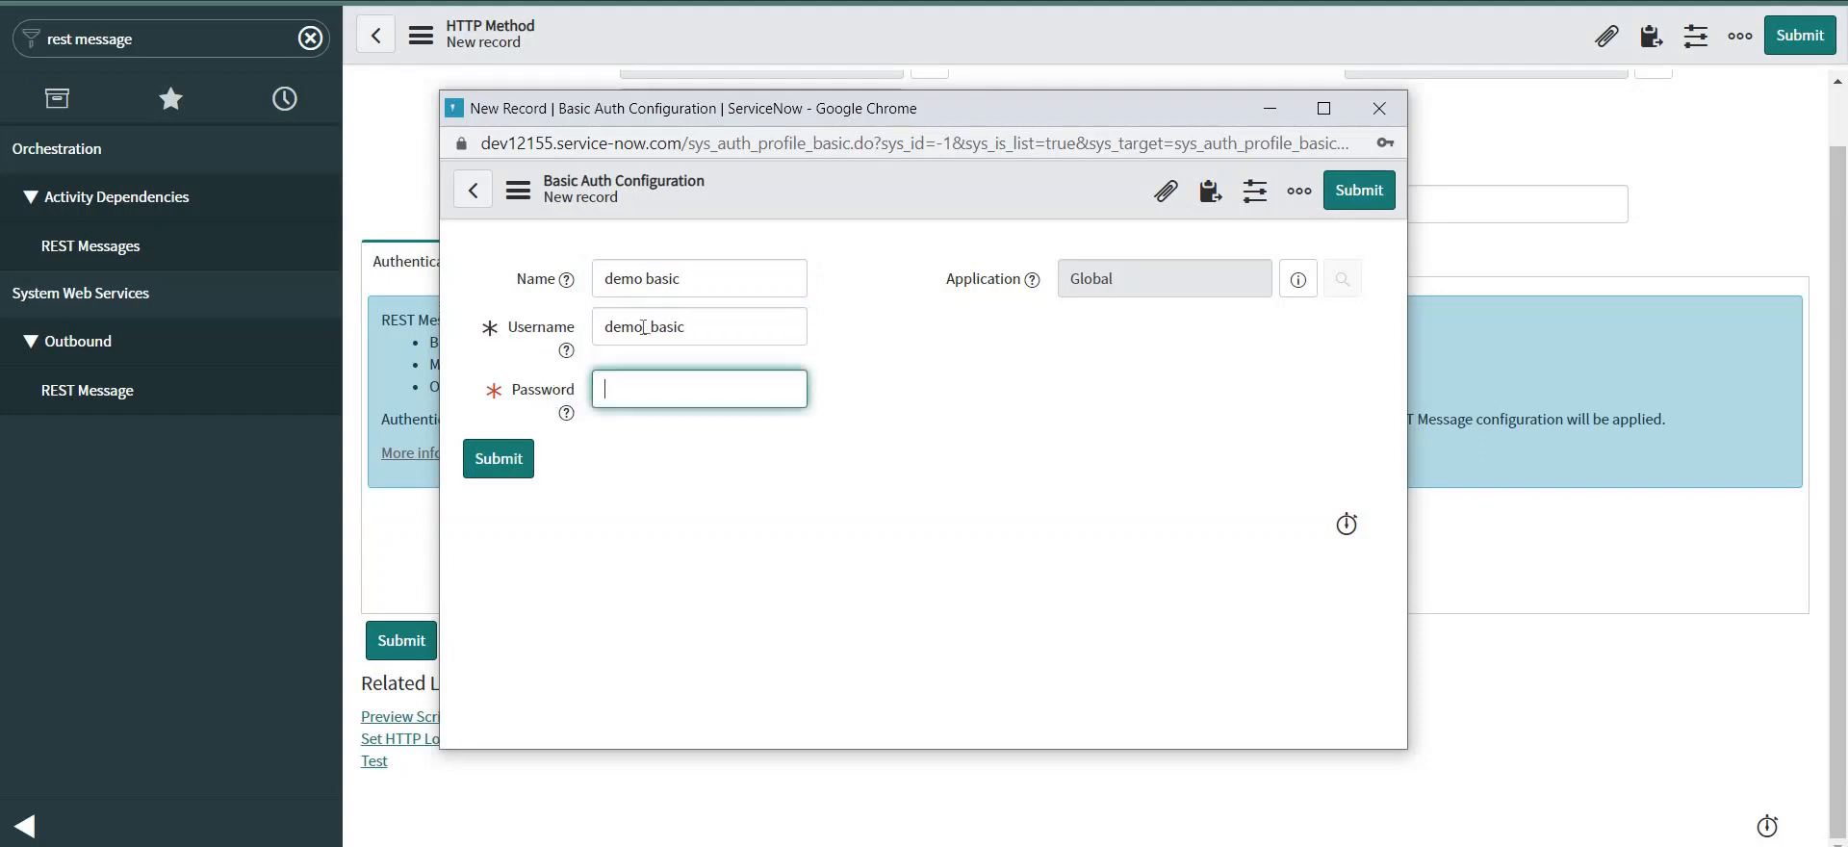
type("demo ba")
key("ctrl+a")
key("BackSpace")
type("demo basic")
left_click(513, 465)
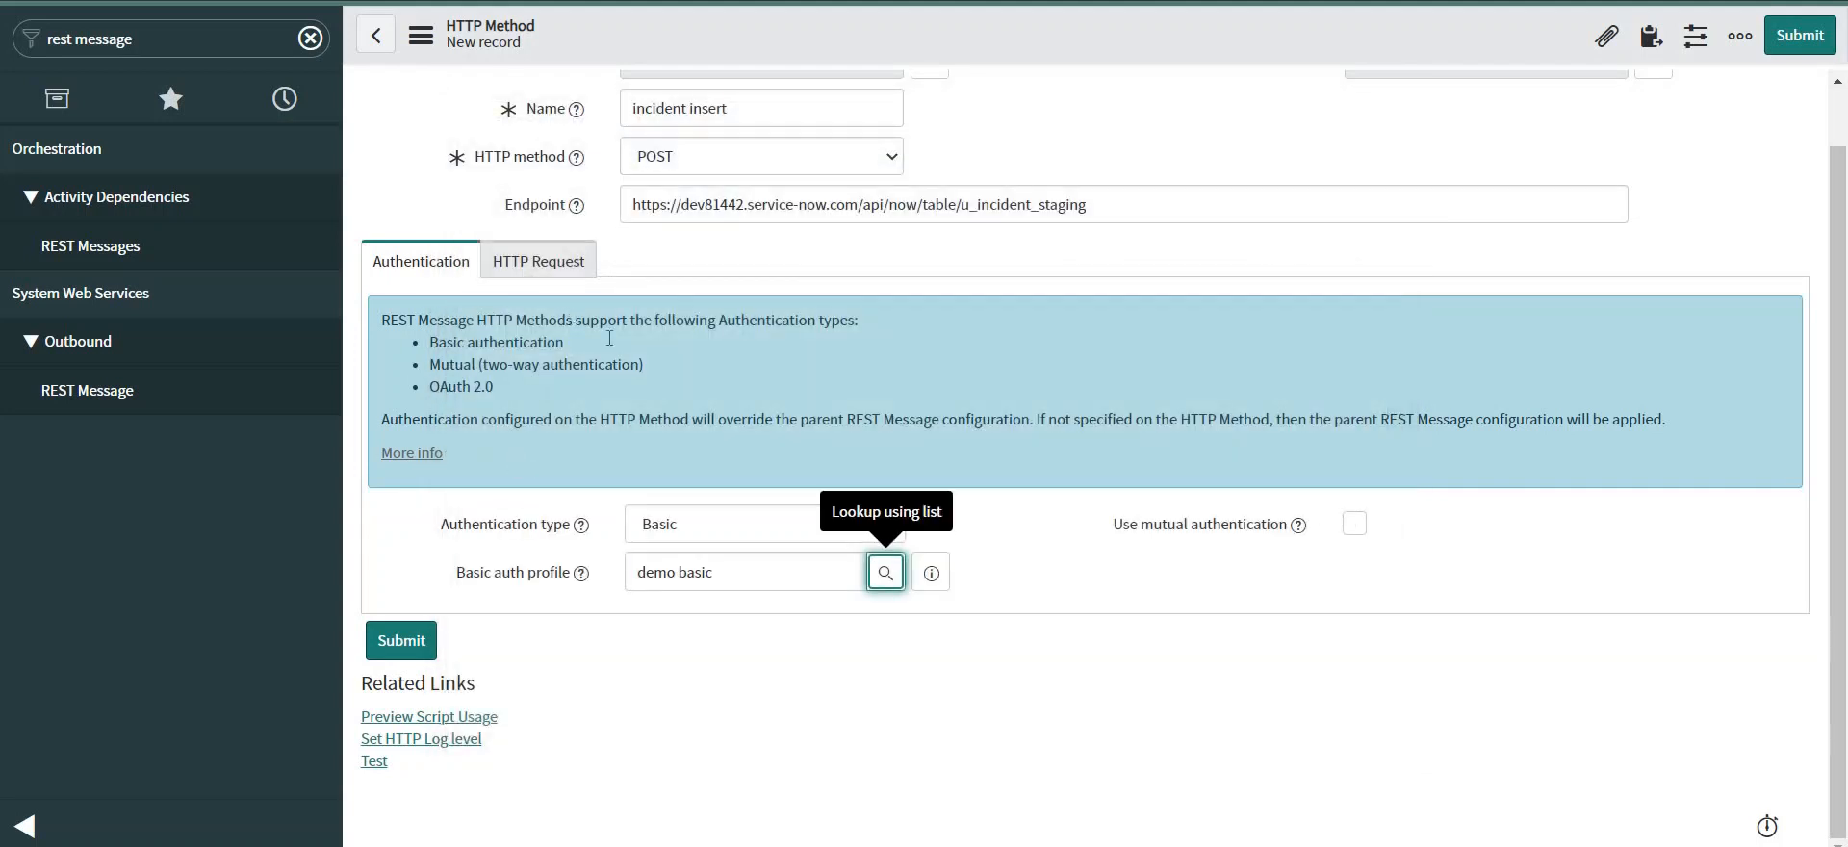
Save the incident insert HTTP method with the demo basic profile.
right_click(1001, 30)
left_click(1039, 46)
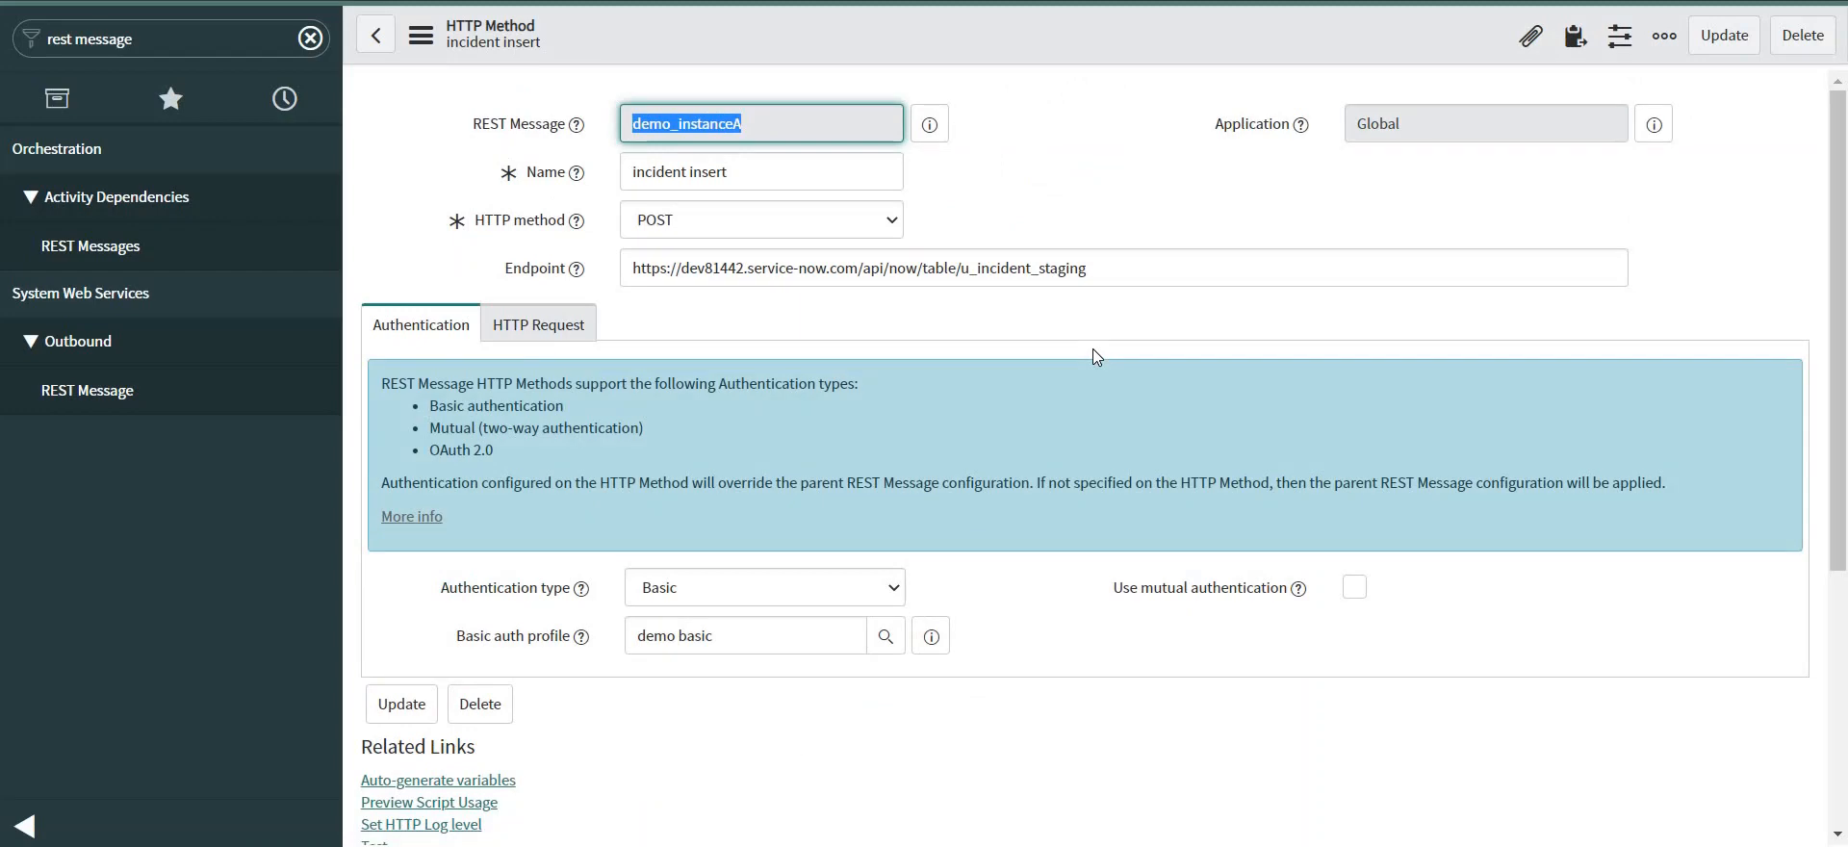
scroll(811, 453, "down", 4)
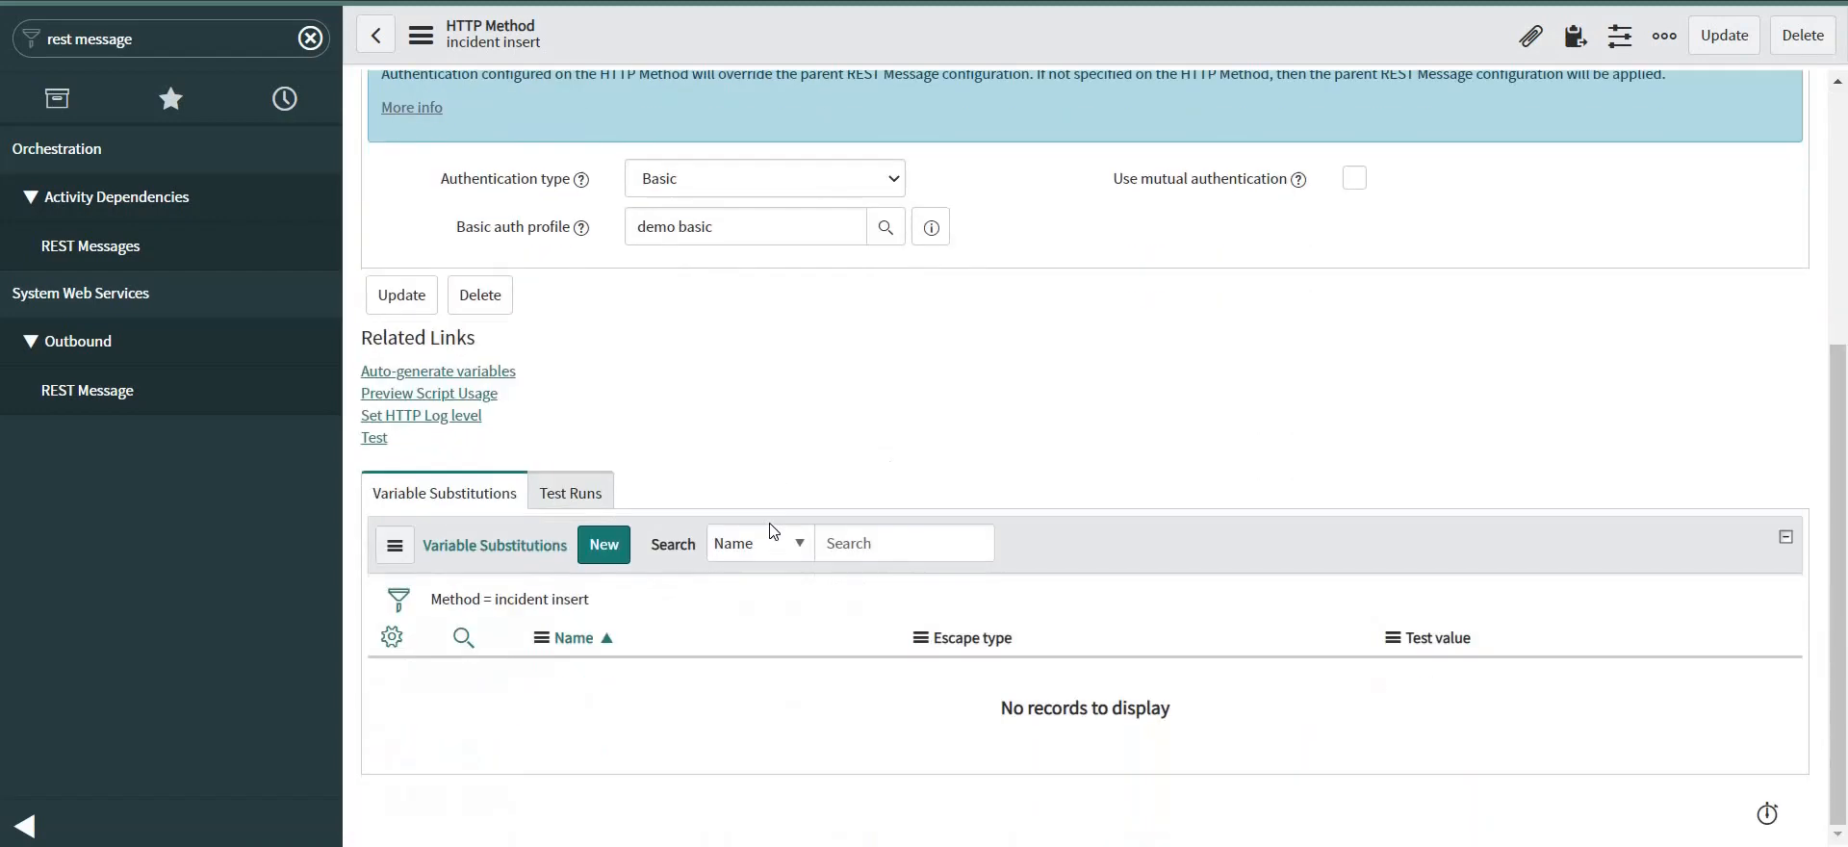
scroll(609, 412, "up", 3)
scroll(609, 412, "up", 1)
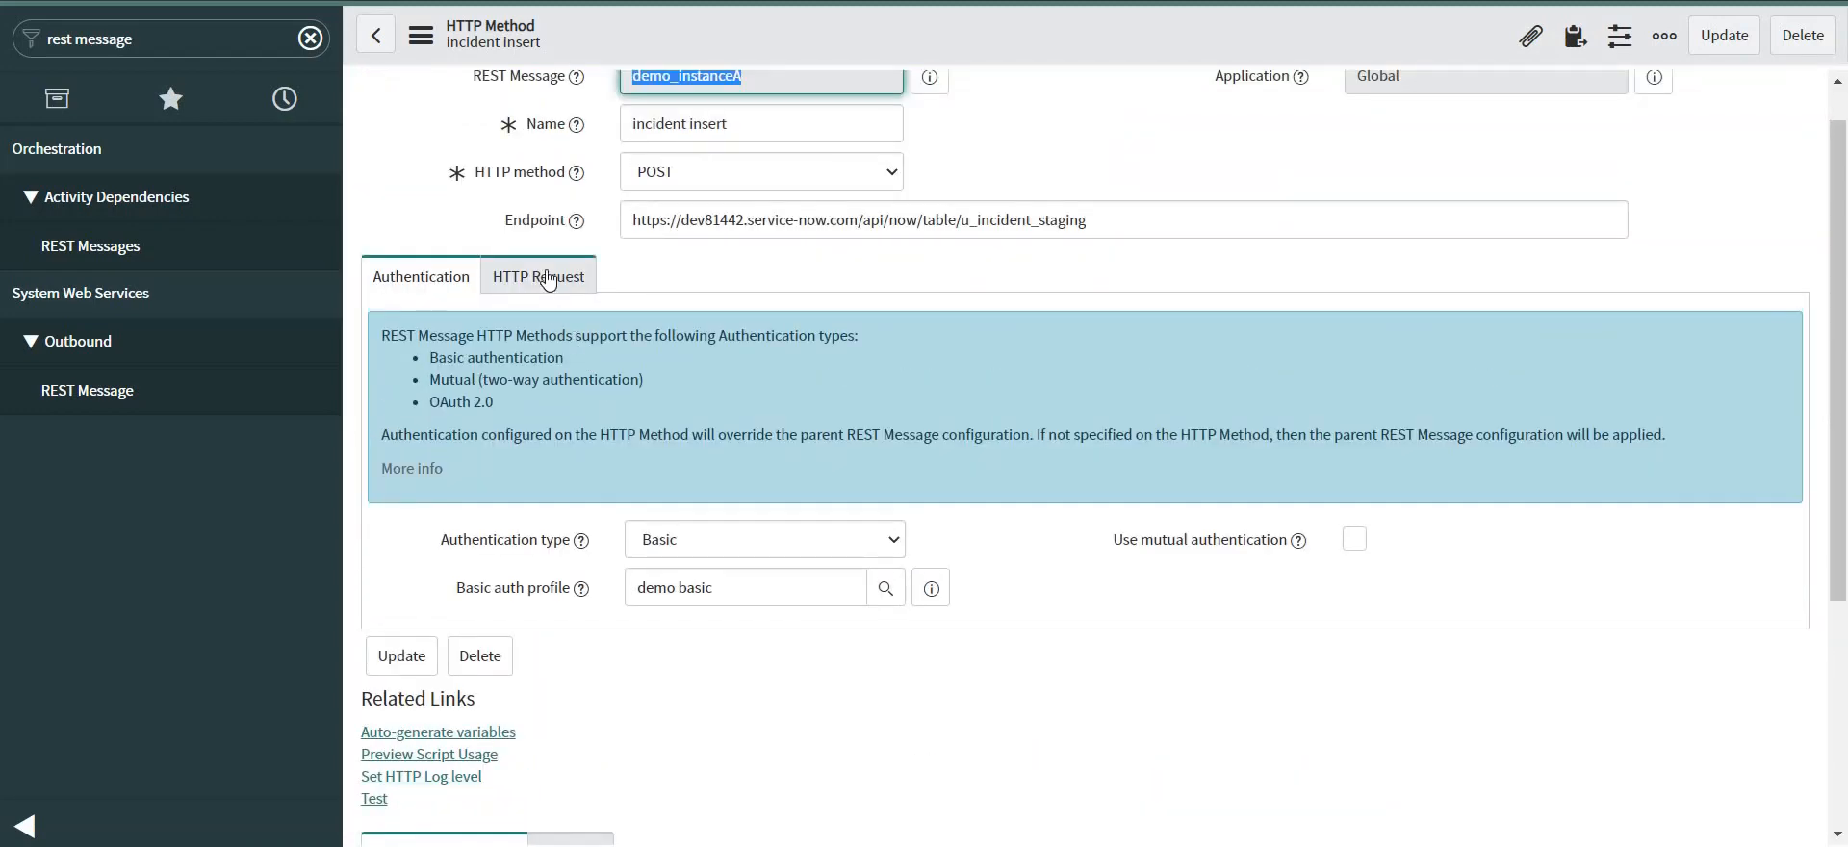
Add an HTTP request header Content-Type with value aplication/json.
left_click(547, 278)
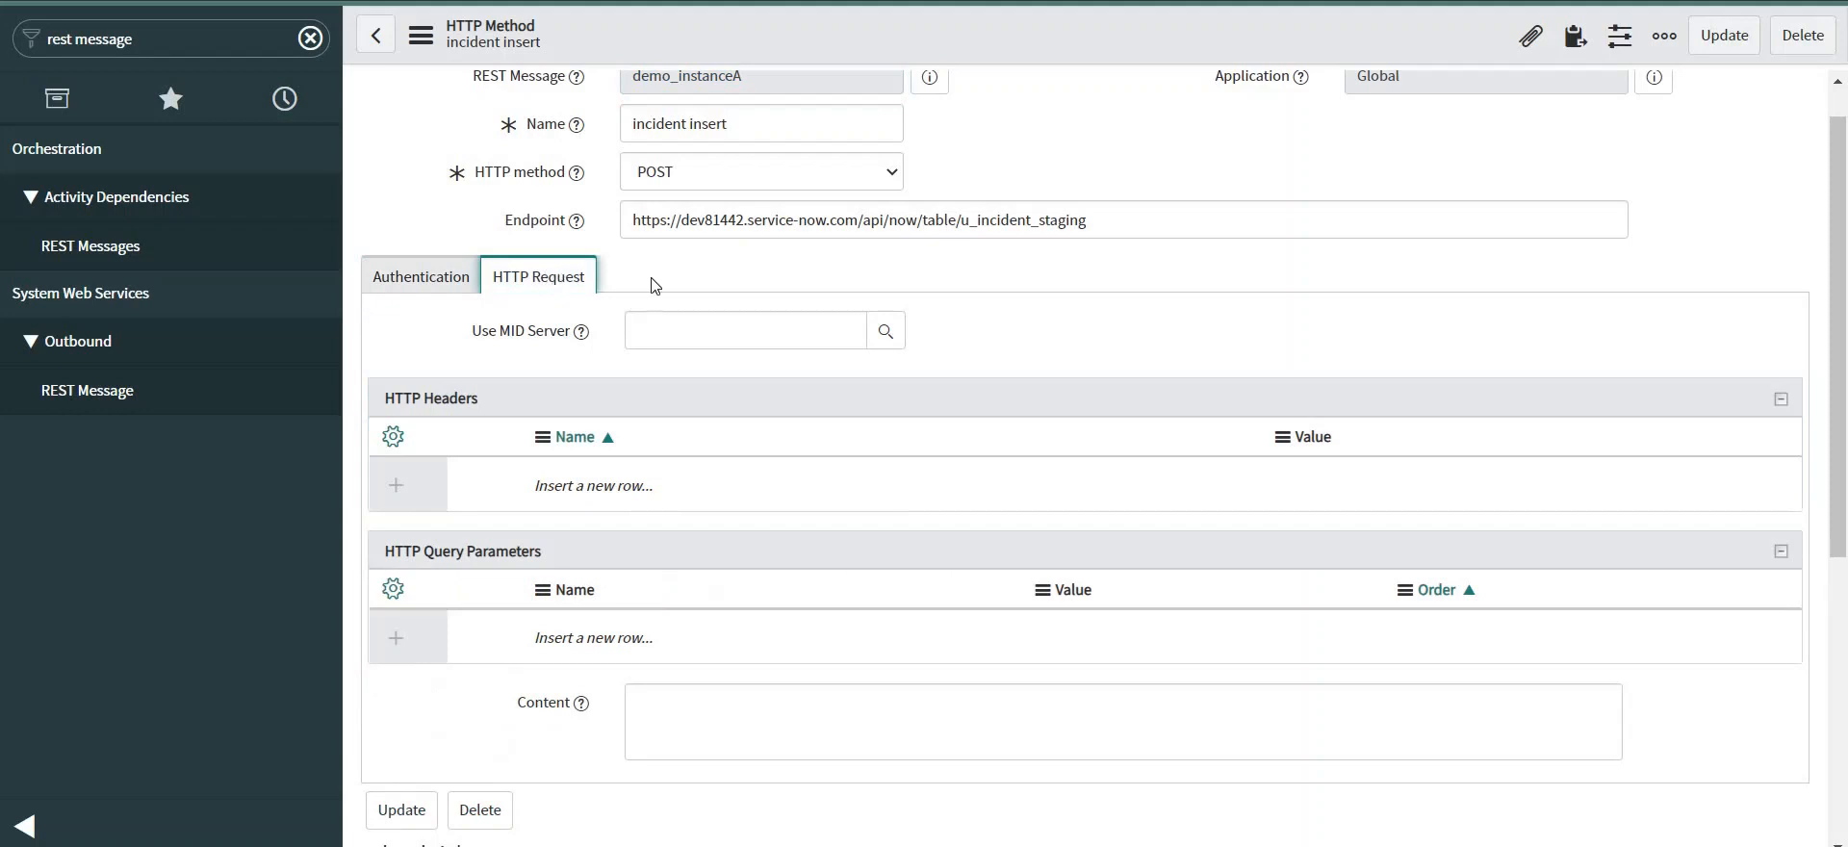
scroll(763, 314, "down", 2)
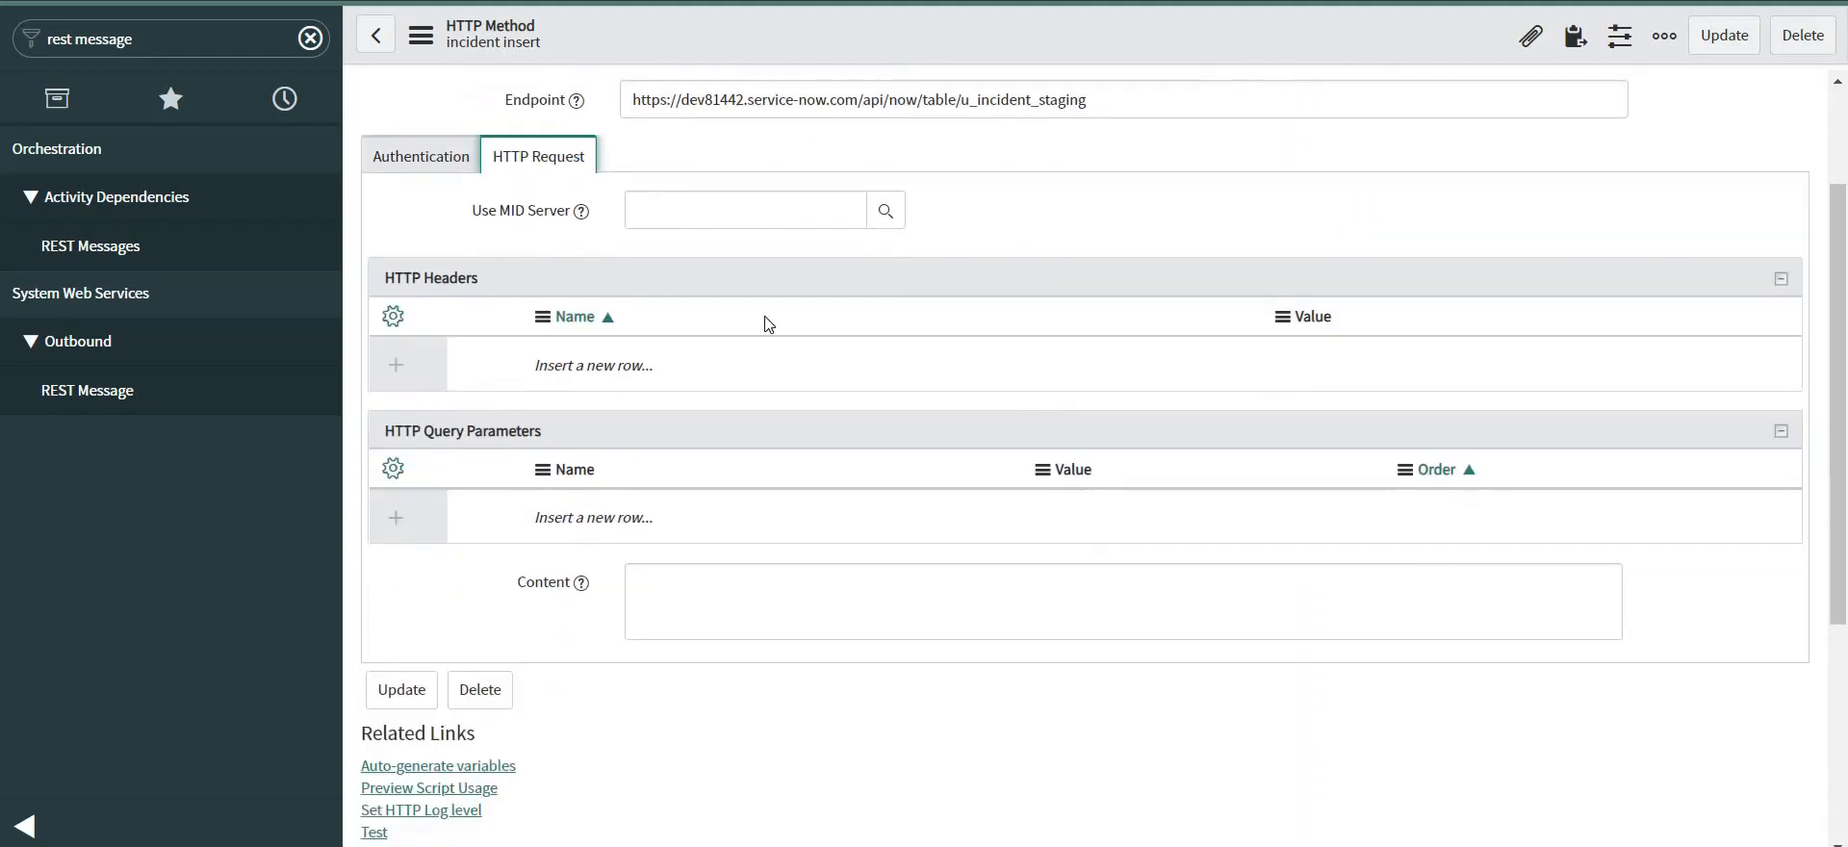
double_click(632, 364)
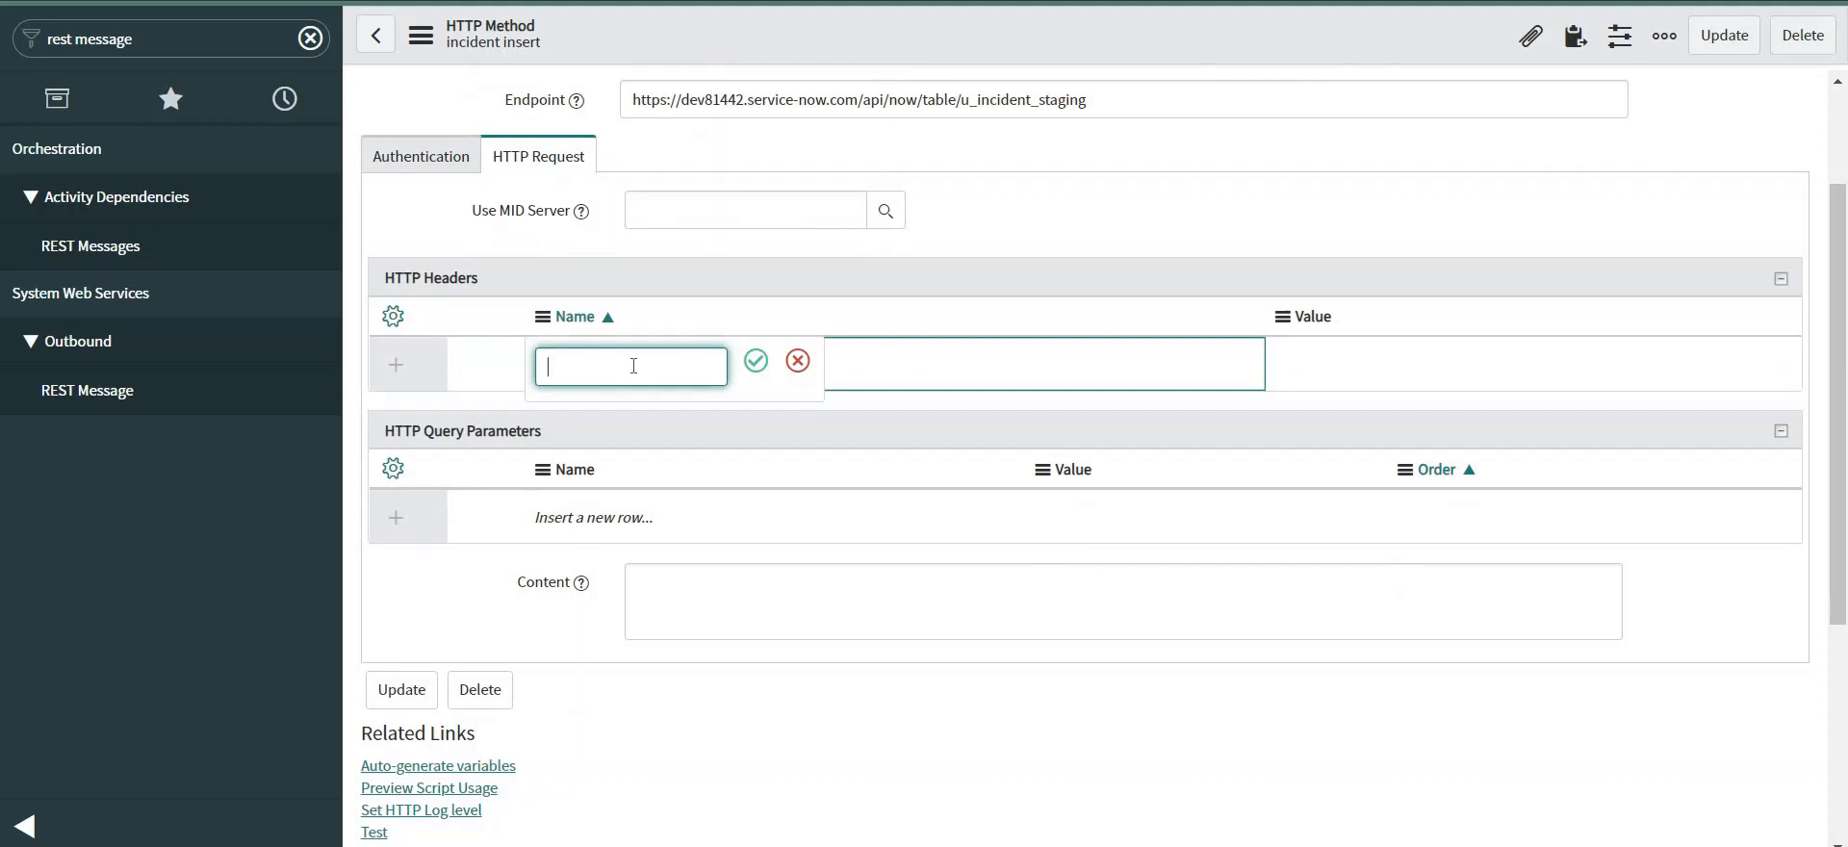
type("Content-Type")
left_click(756, 361)
left_click(1290, 375)
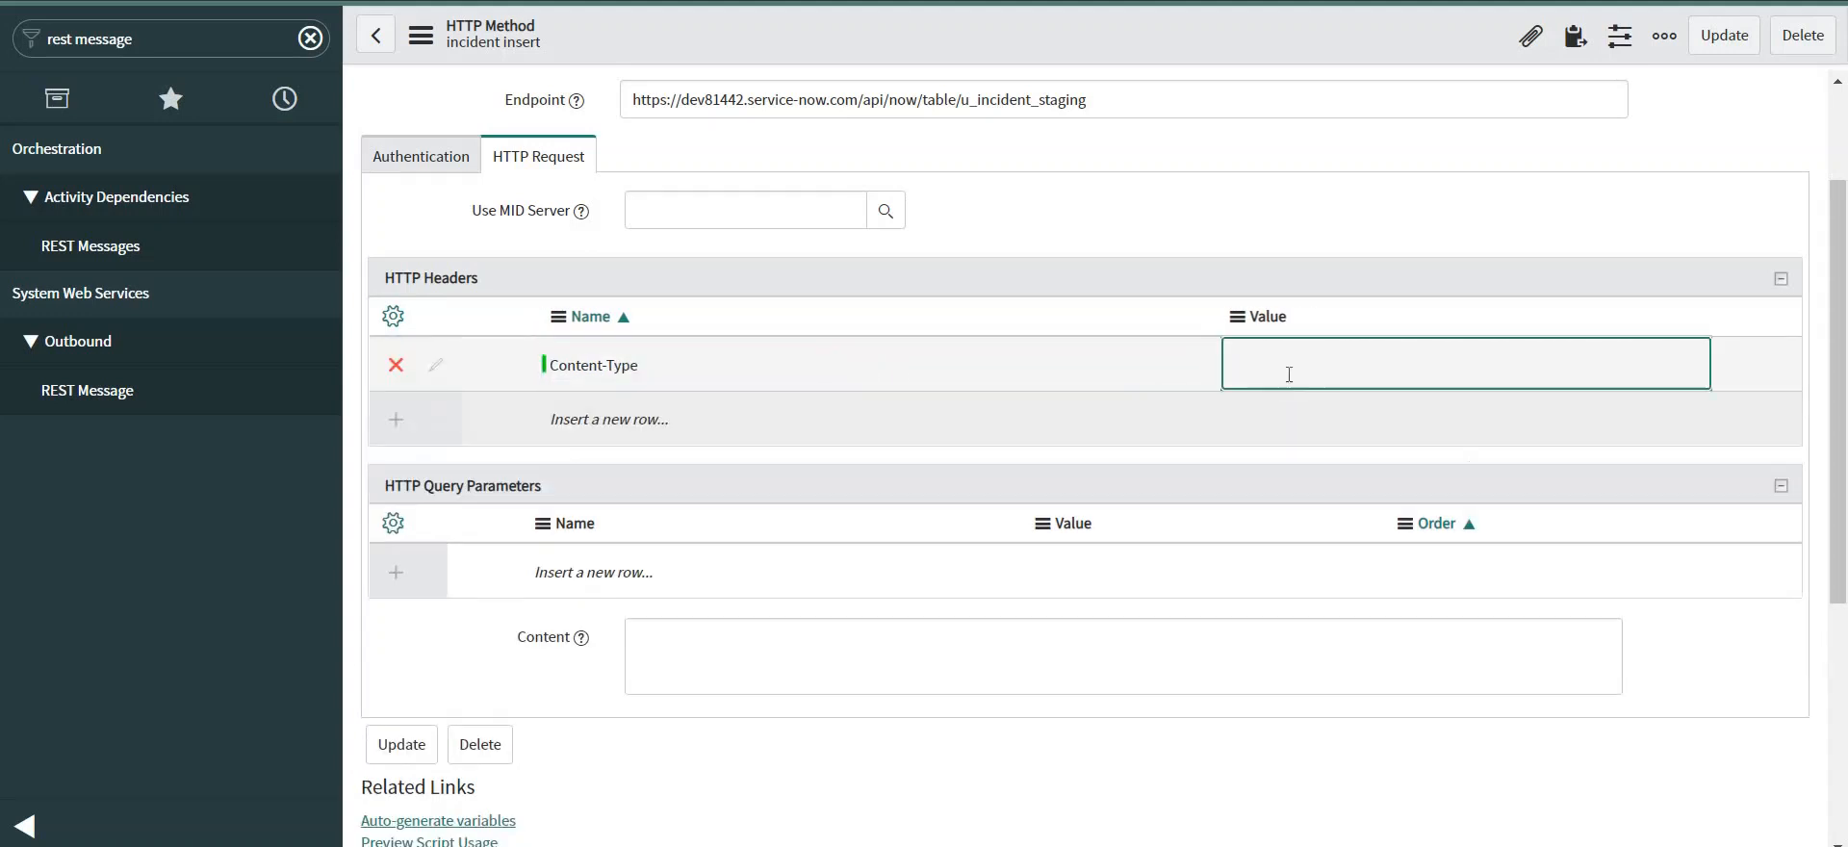
left_click(1290, 373)
type("a")
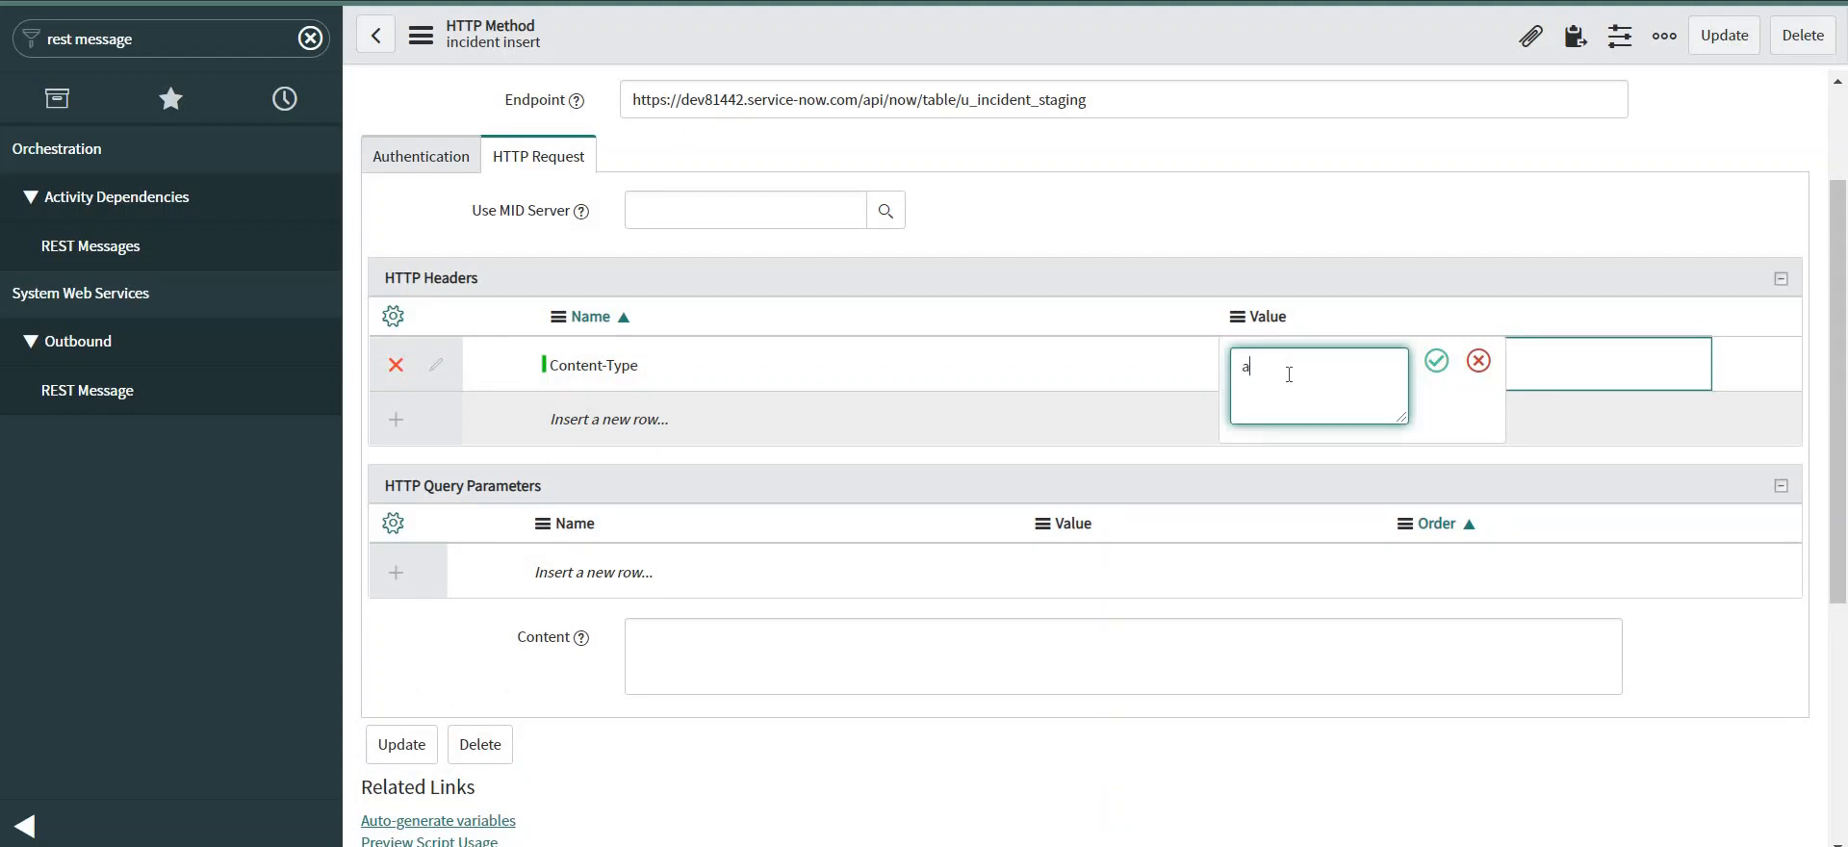
type("plication/json")
left_click(1436, 361)
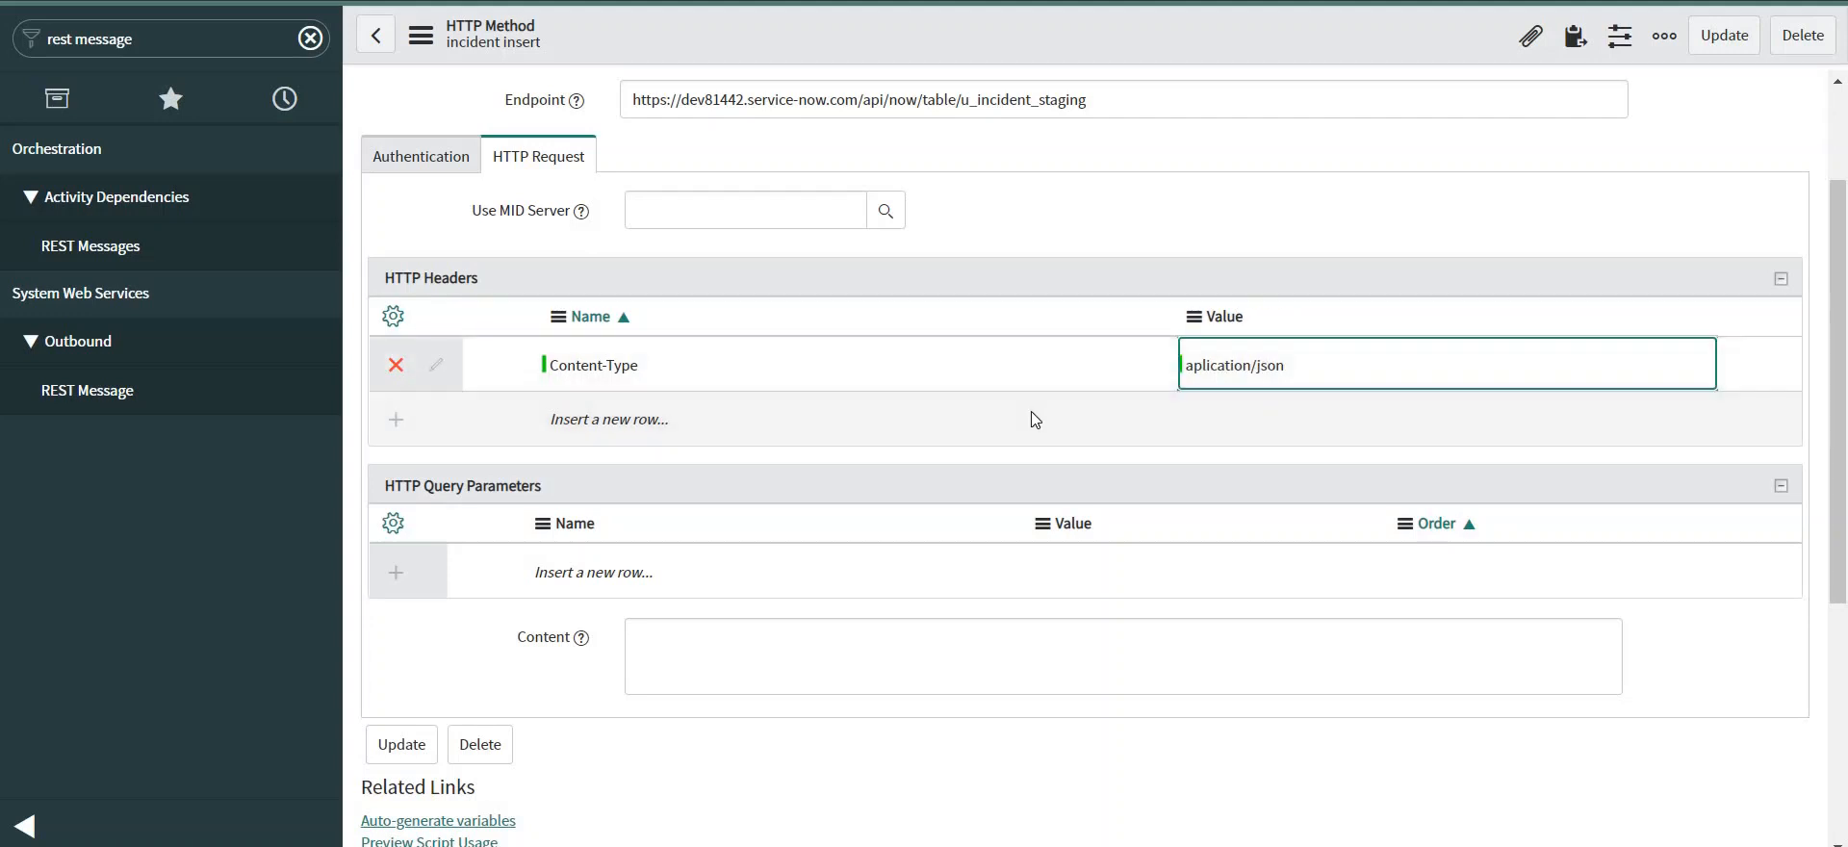
scroll(846, 416, "down", 4)
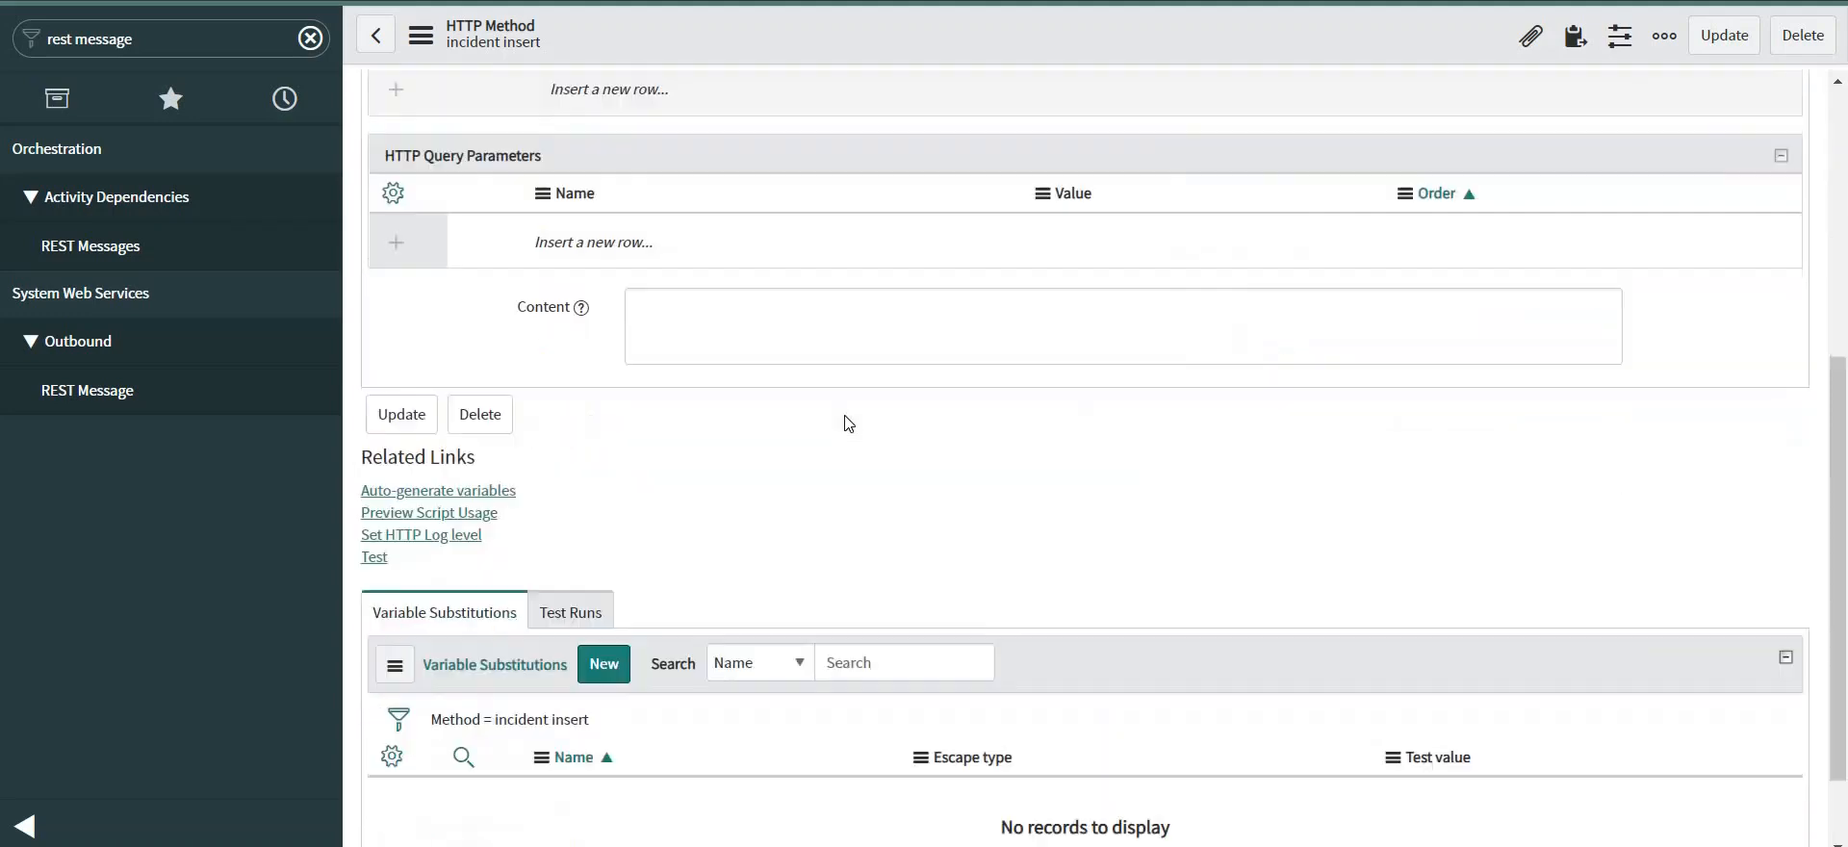
Write a JSON Content body mapping "u_short_description" to "${short_description}".
left_click(701, 291)
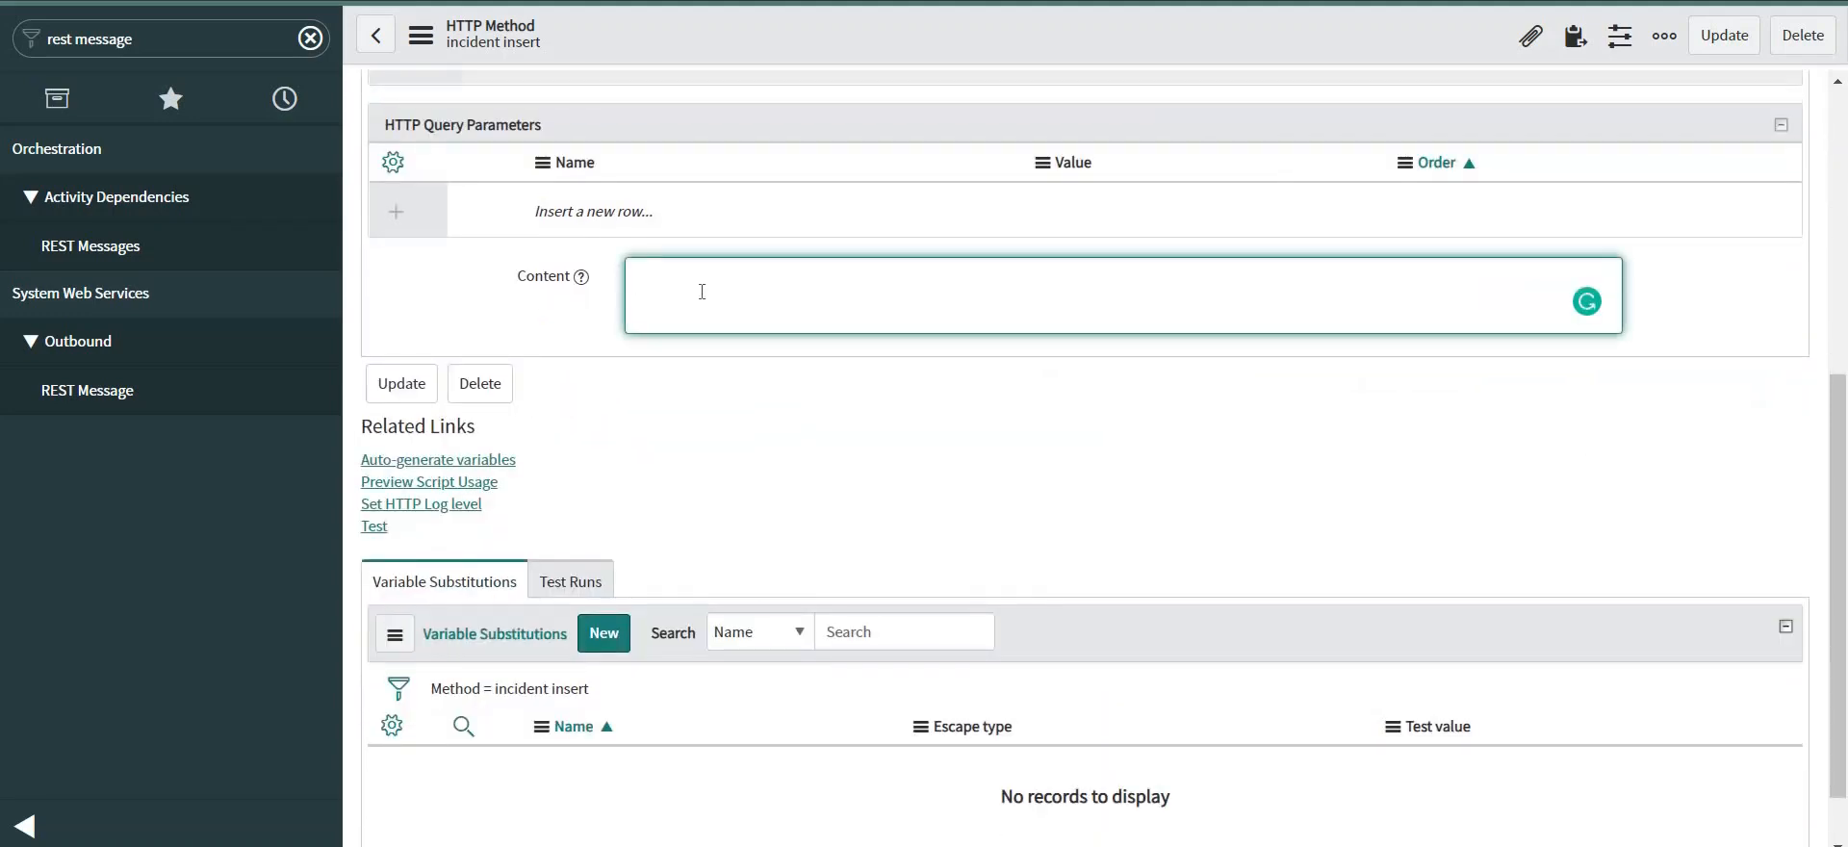
type("{")
key("Return")
key("Return")
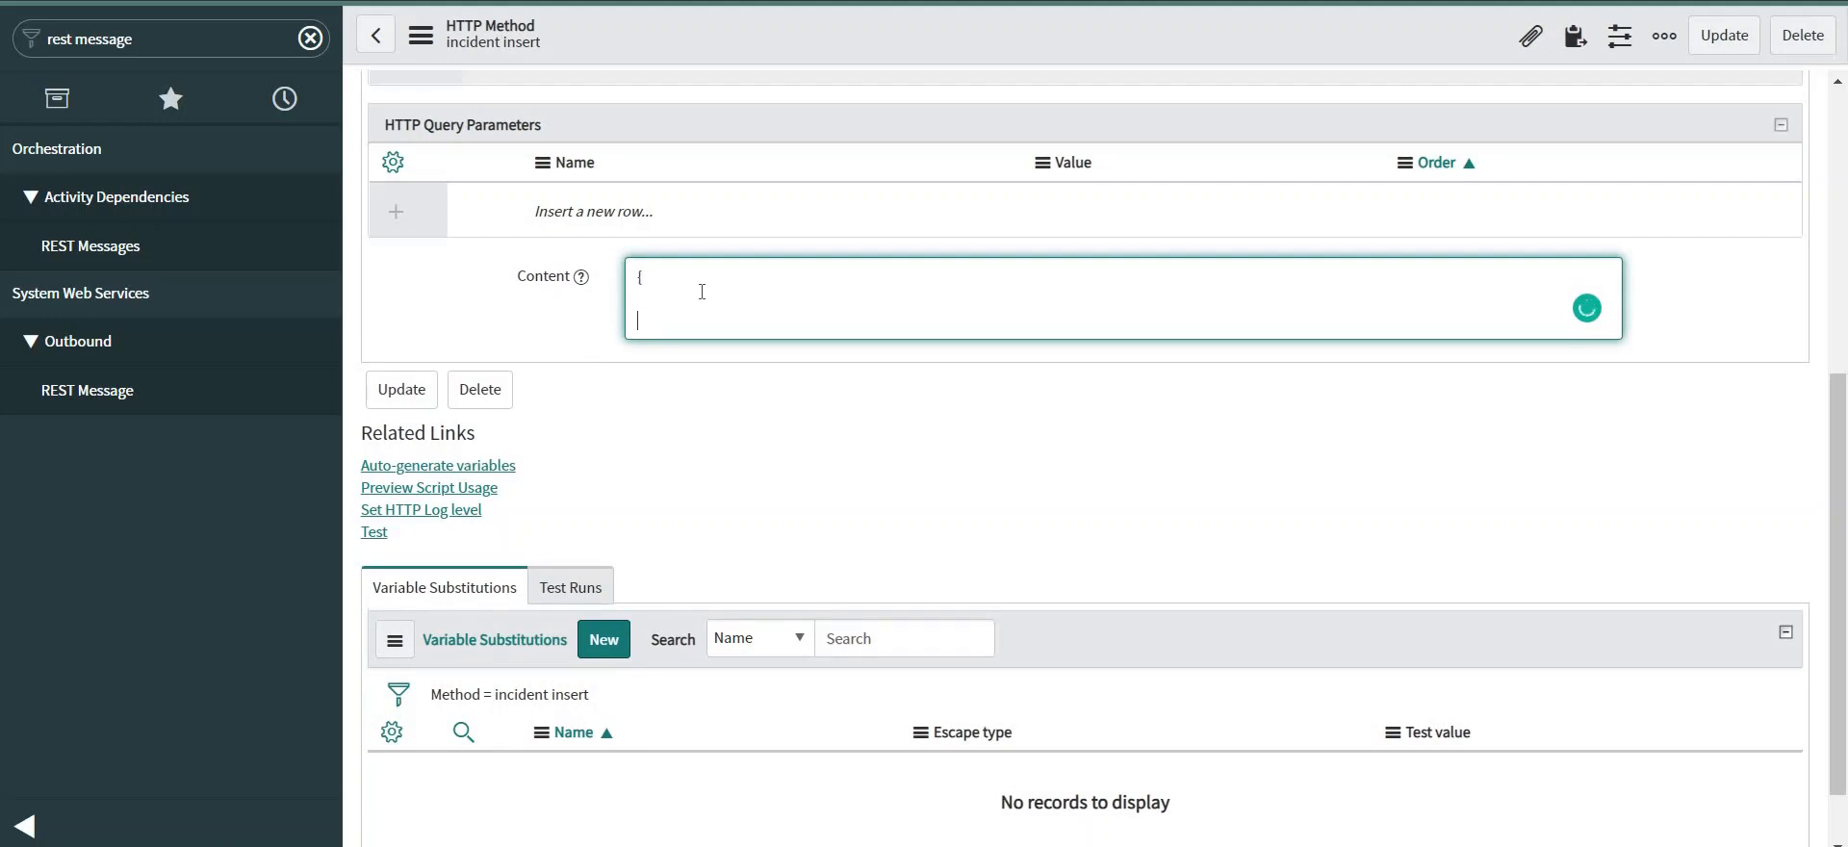
type("}")
type("\"")
type("u_short")
type("_descri")
type("ption")
type("\"")
type(":")
type(" \"\"")
type("$")
type("{")
type("short_")
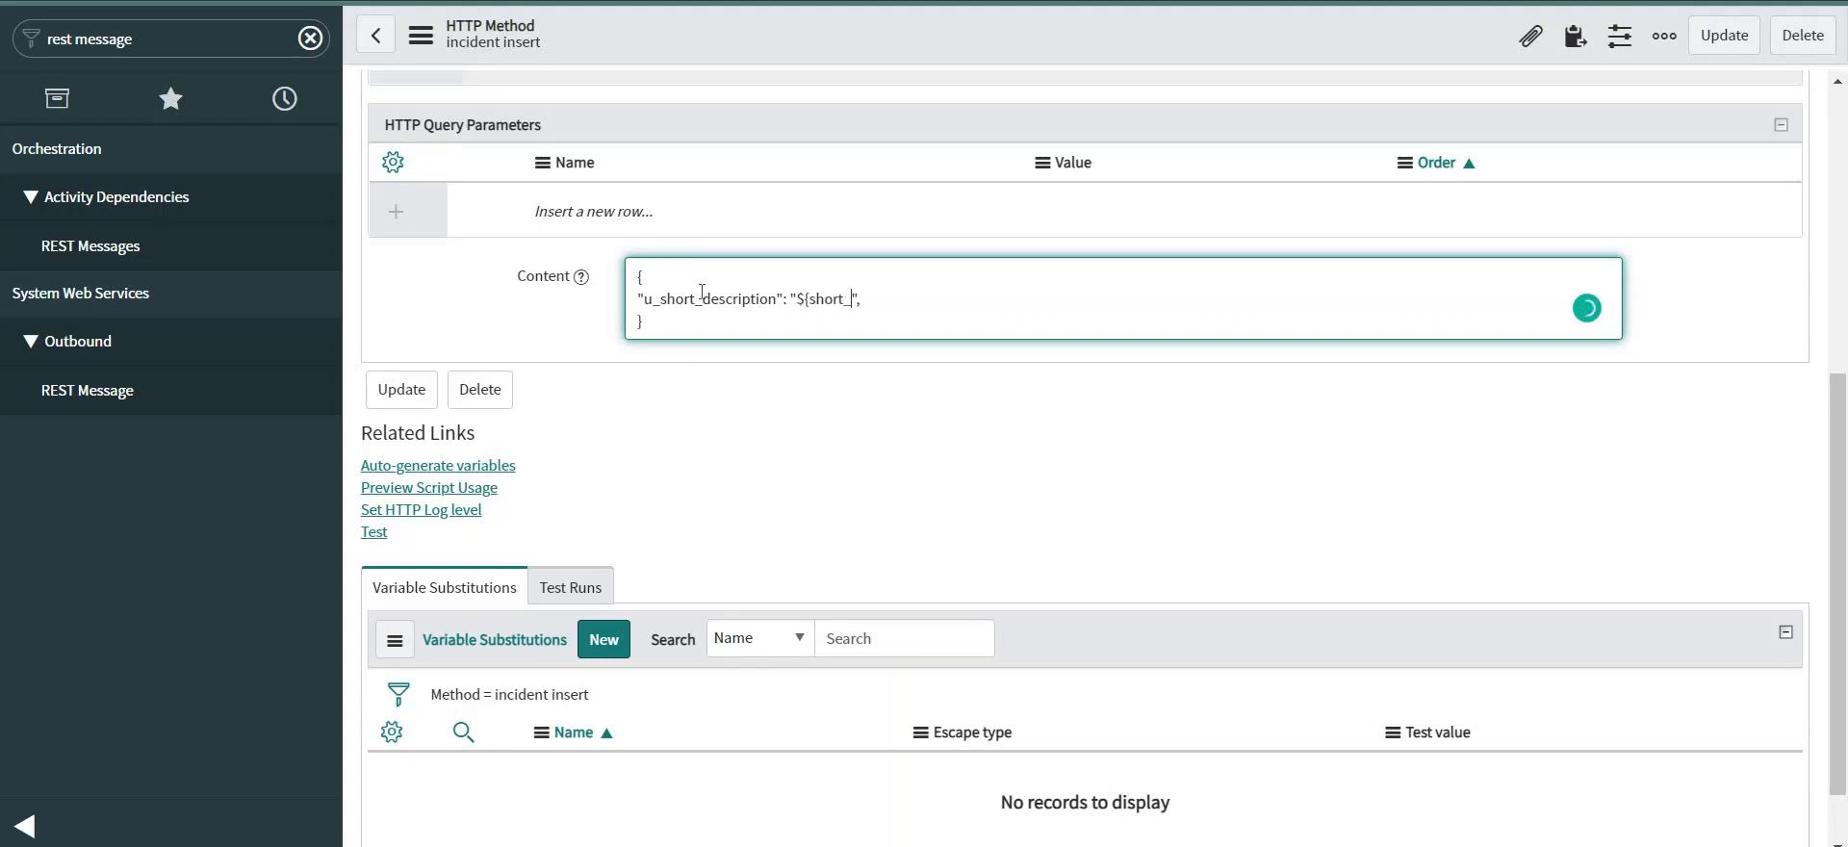
type("description}")
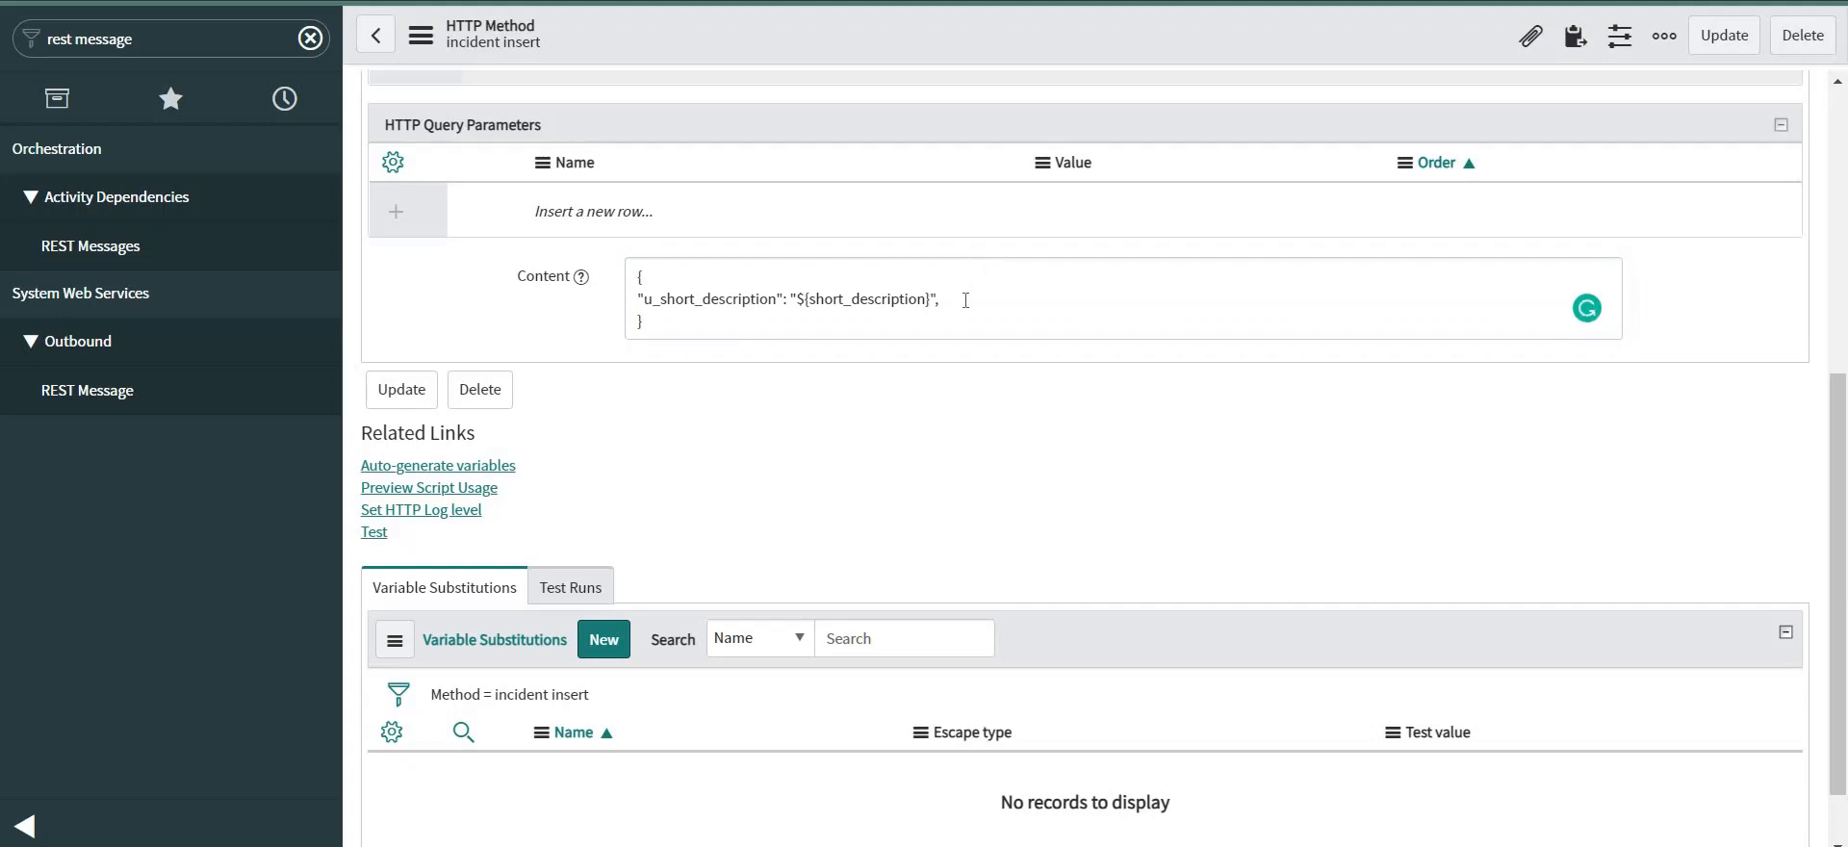
left_click(965, 300)
Add "u_description": "${description}" and "u_correlation_id": "${correlation_id}" lines to the JSON body.
key("Return")
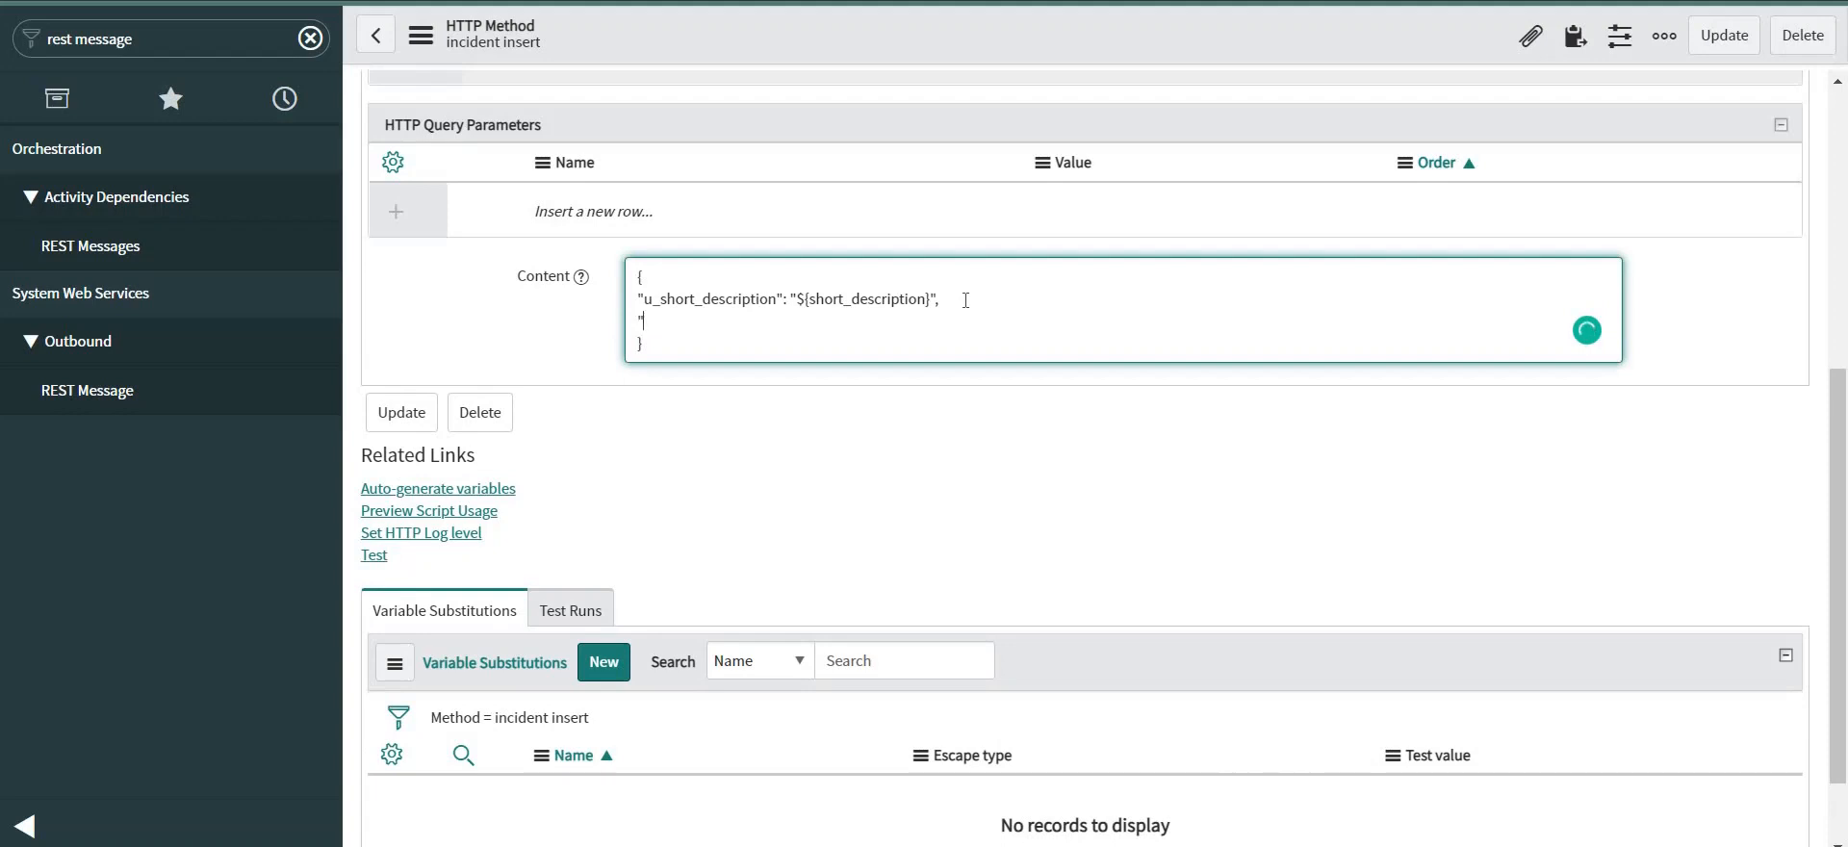
type("\"u")
type("_descript")
type("ion")
type("\":\"\"")
type("$")
type("{")
type("descri")
type("ption")
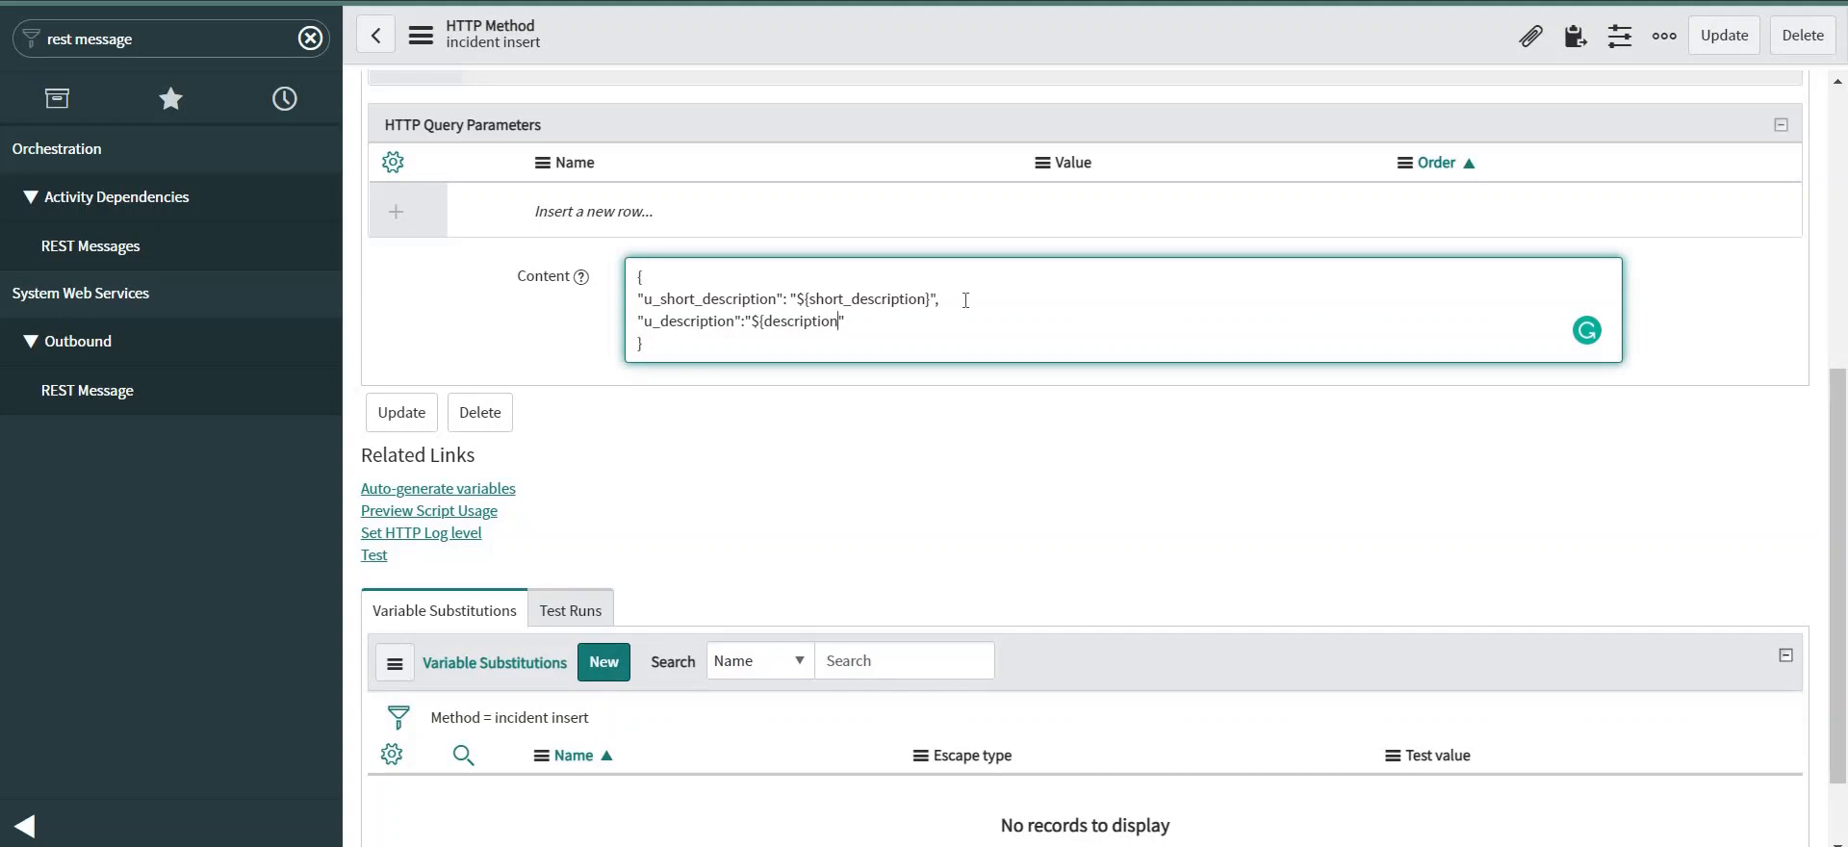
type("}")
key("Return")
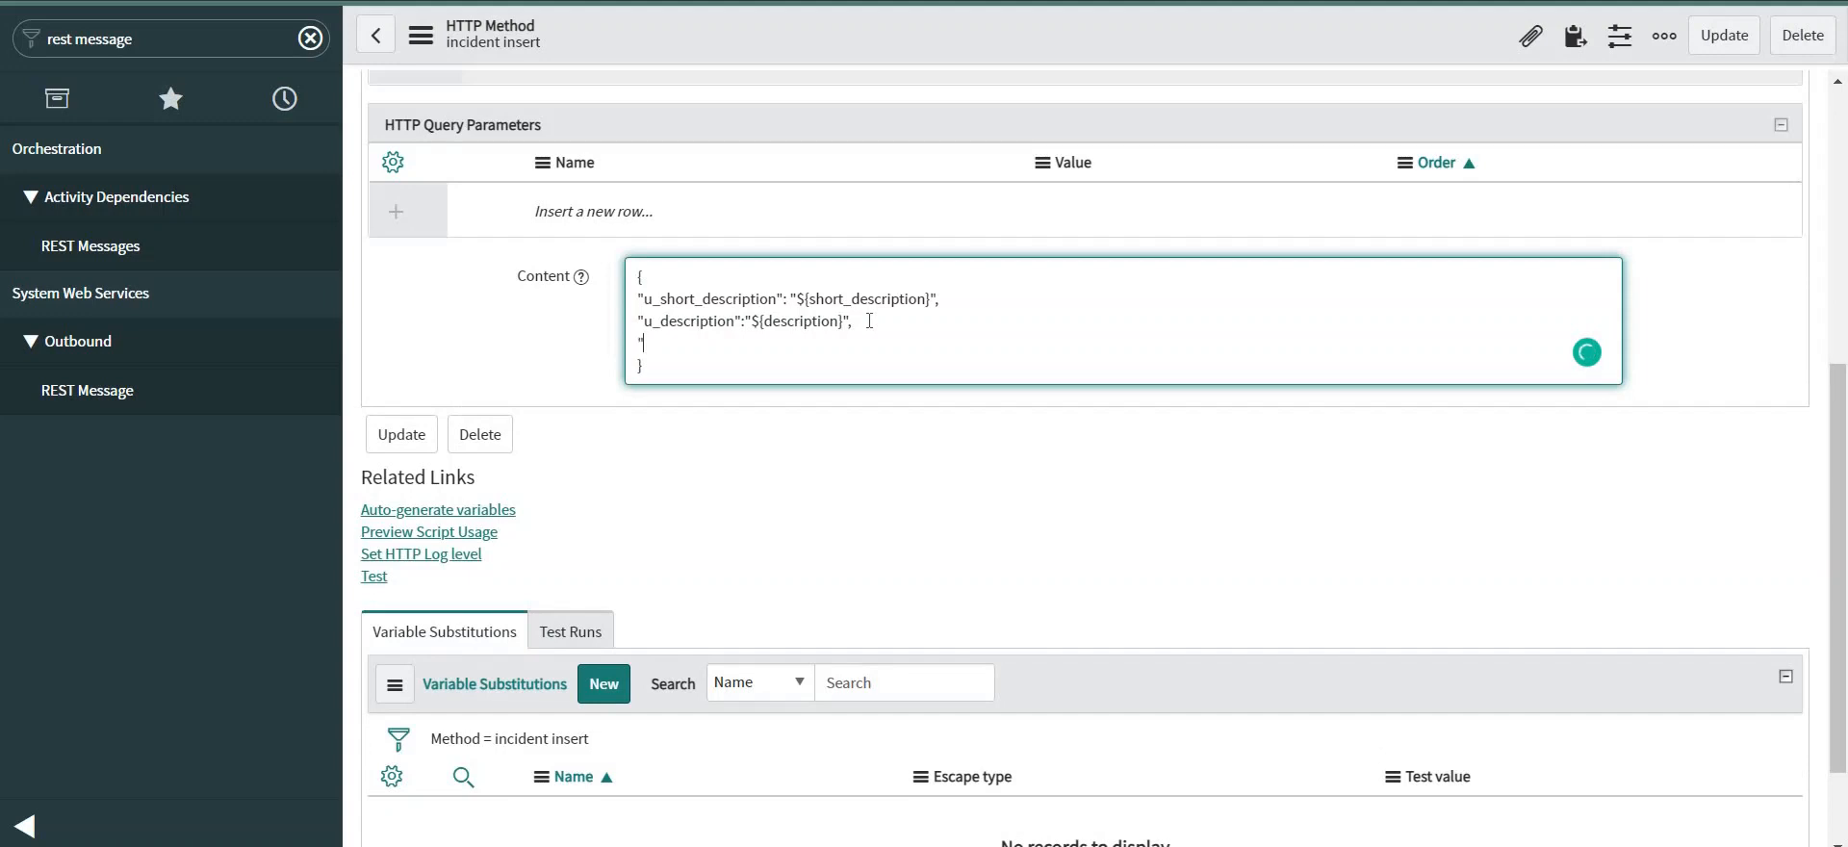
type("u_correlation_id\":\"$")
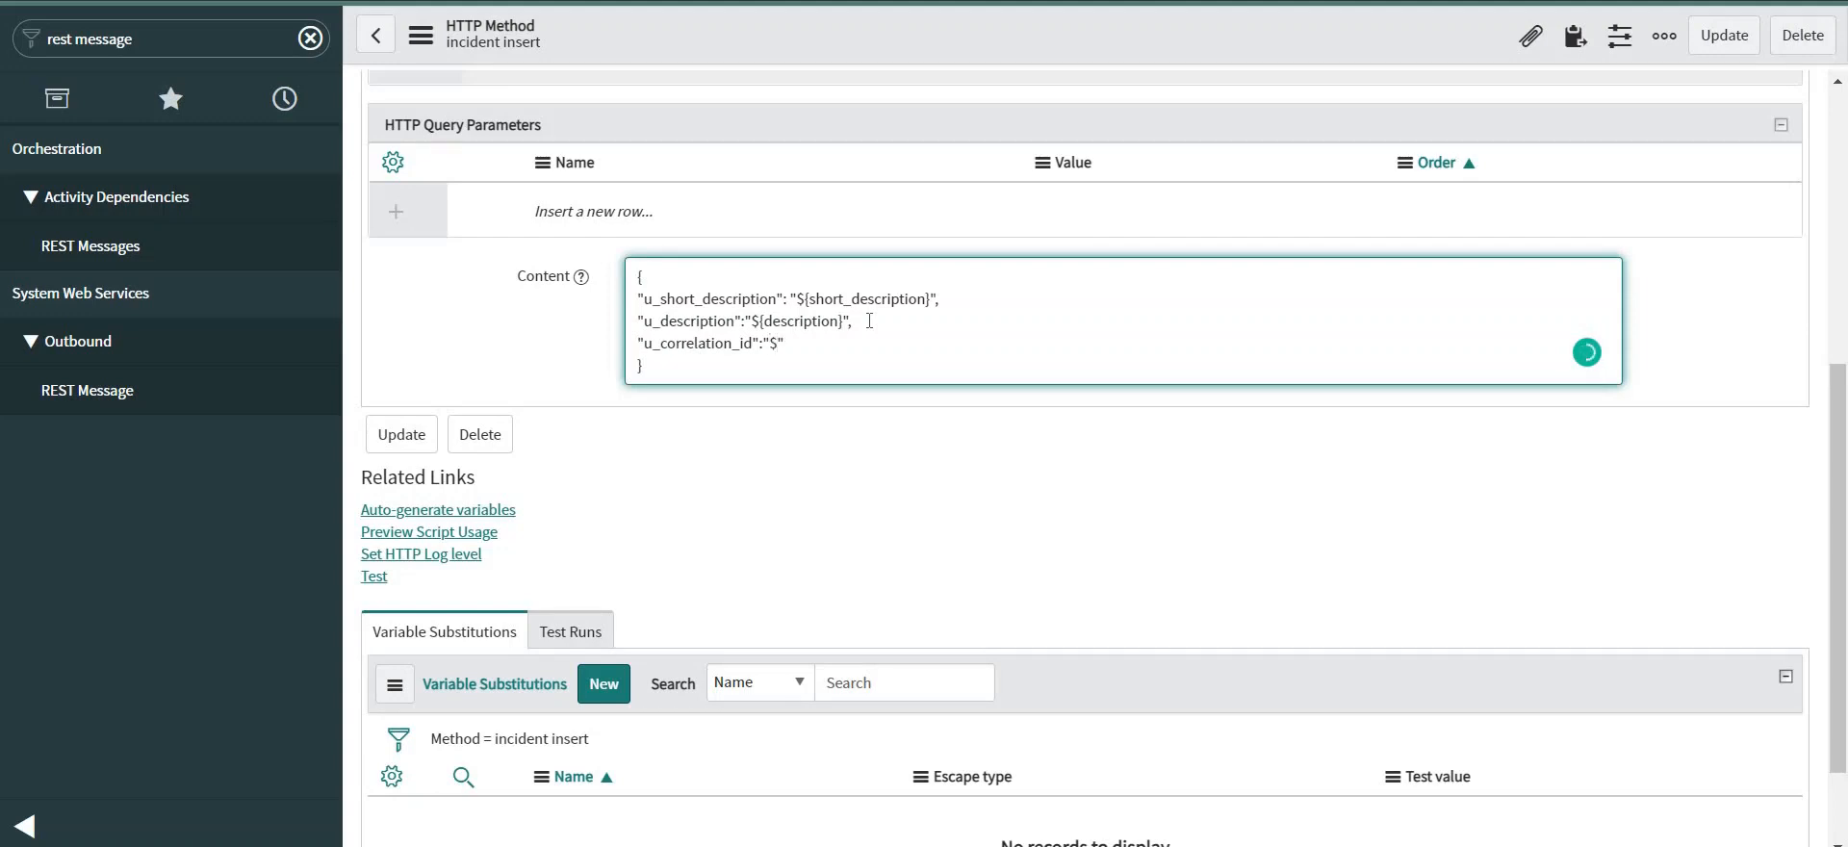
type("{correlation_id}")
right_click(870, 40)
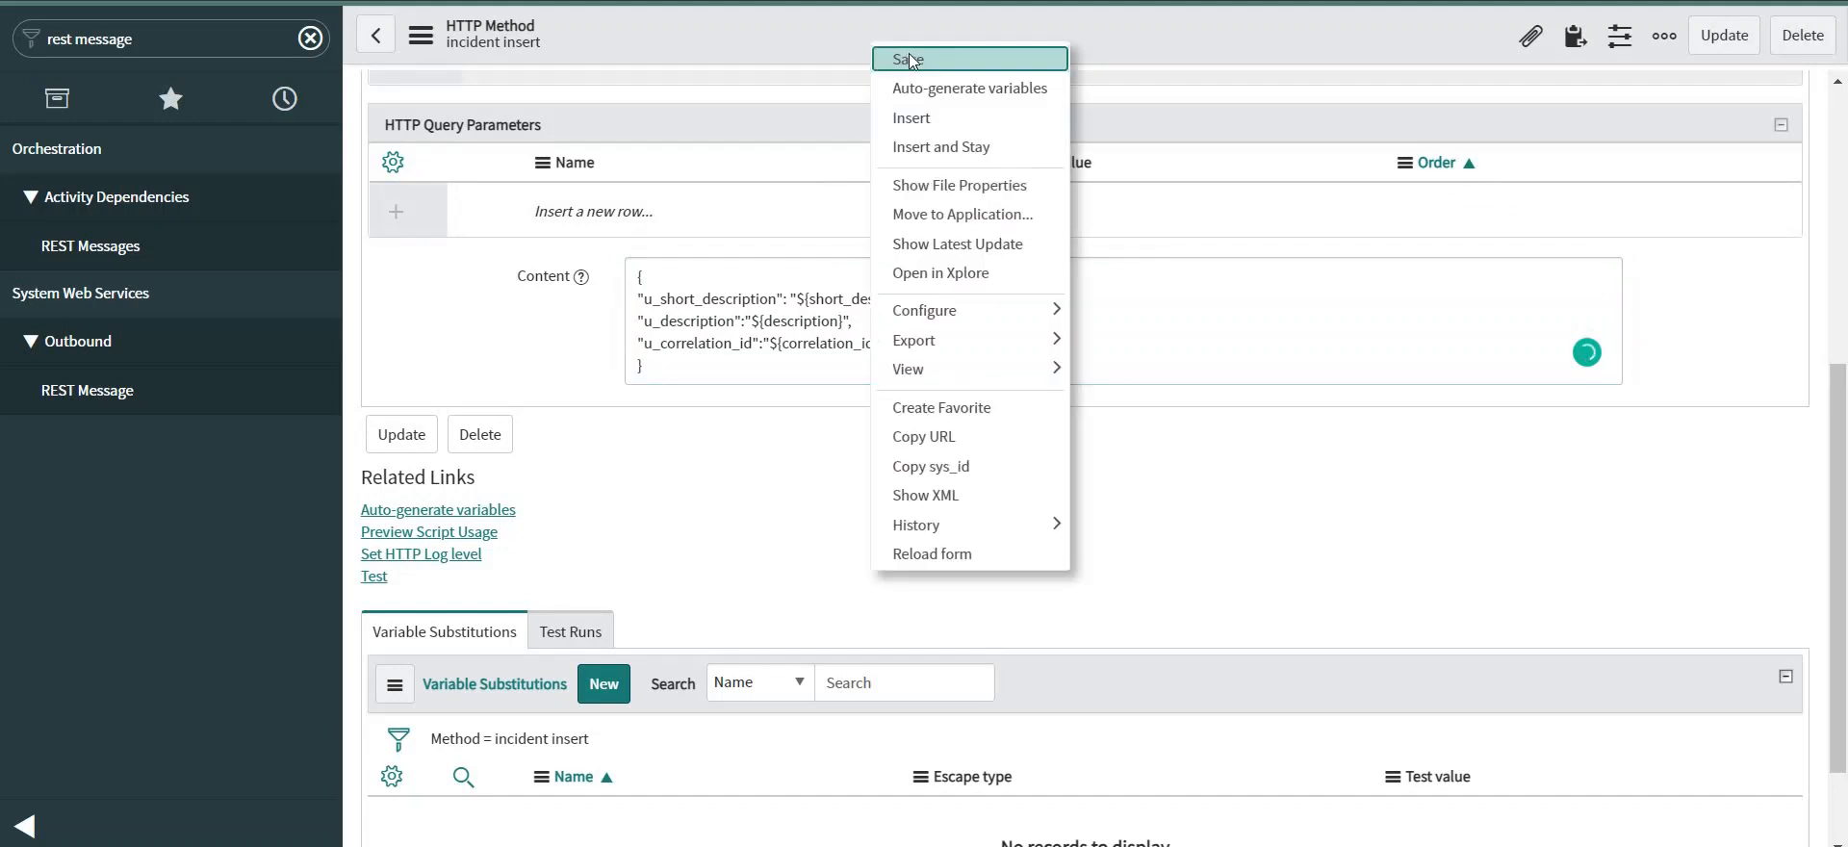
Save the updated request body and auto-generate variables from its content placeholders.
left_click(910, 60)
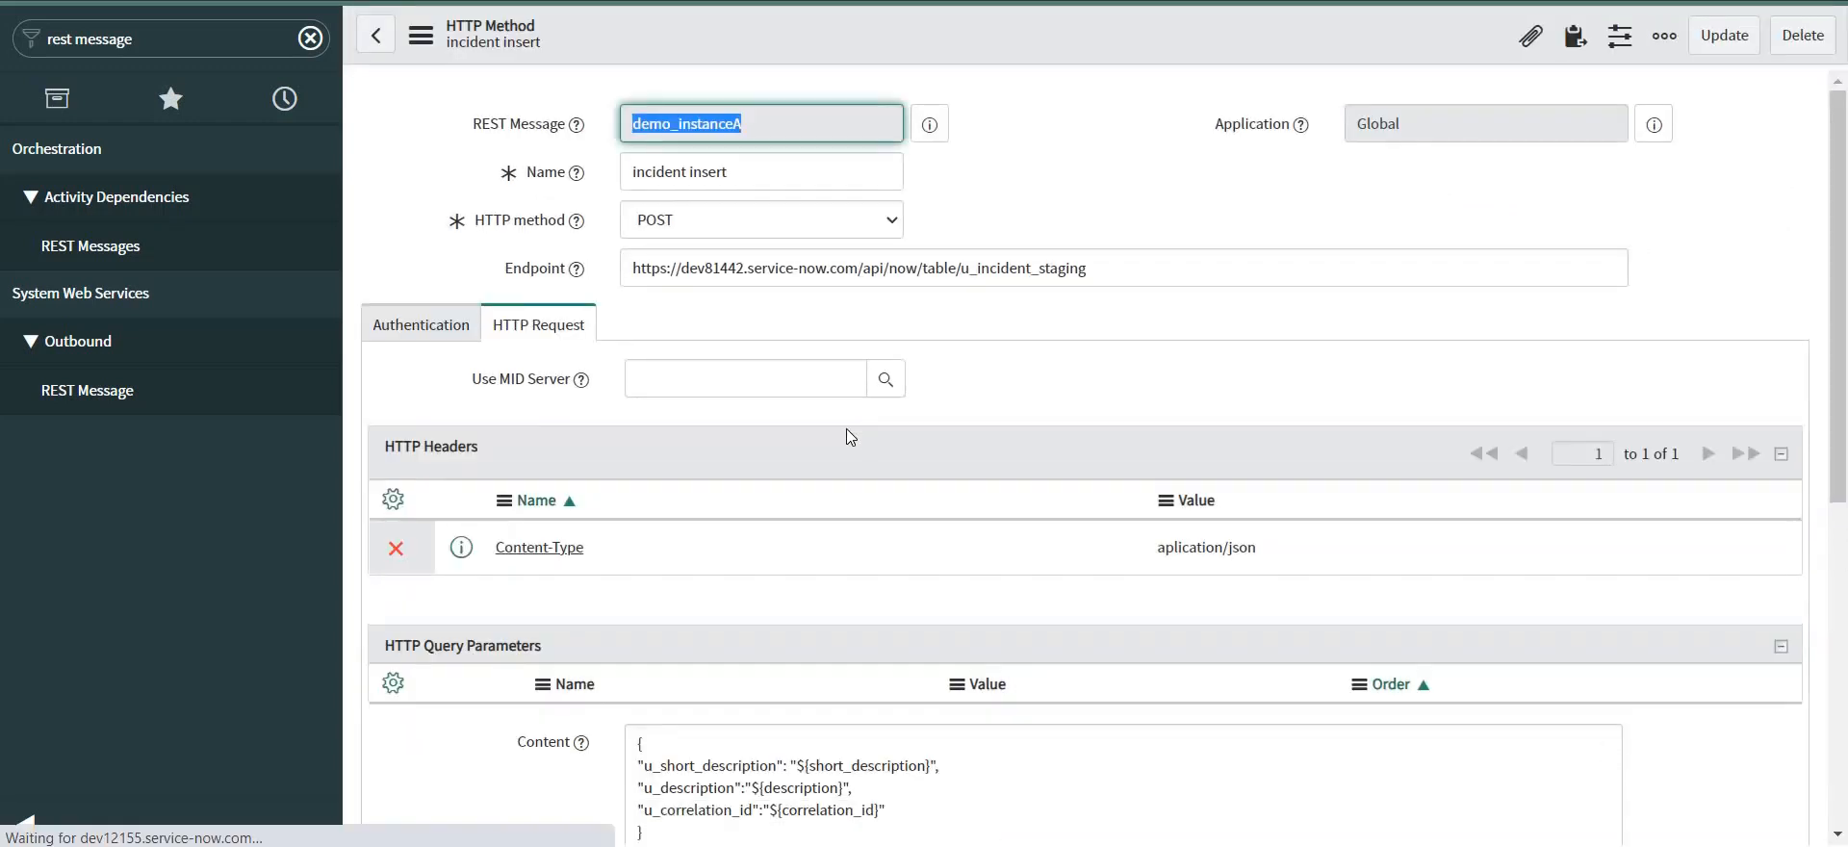
scroll(847, 429, "down", 6)
scroll(851, 438, "down", 2)
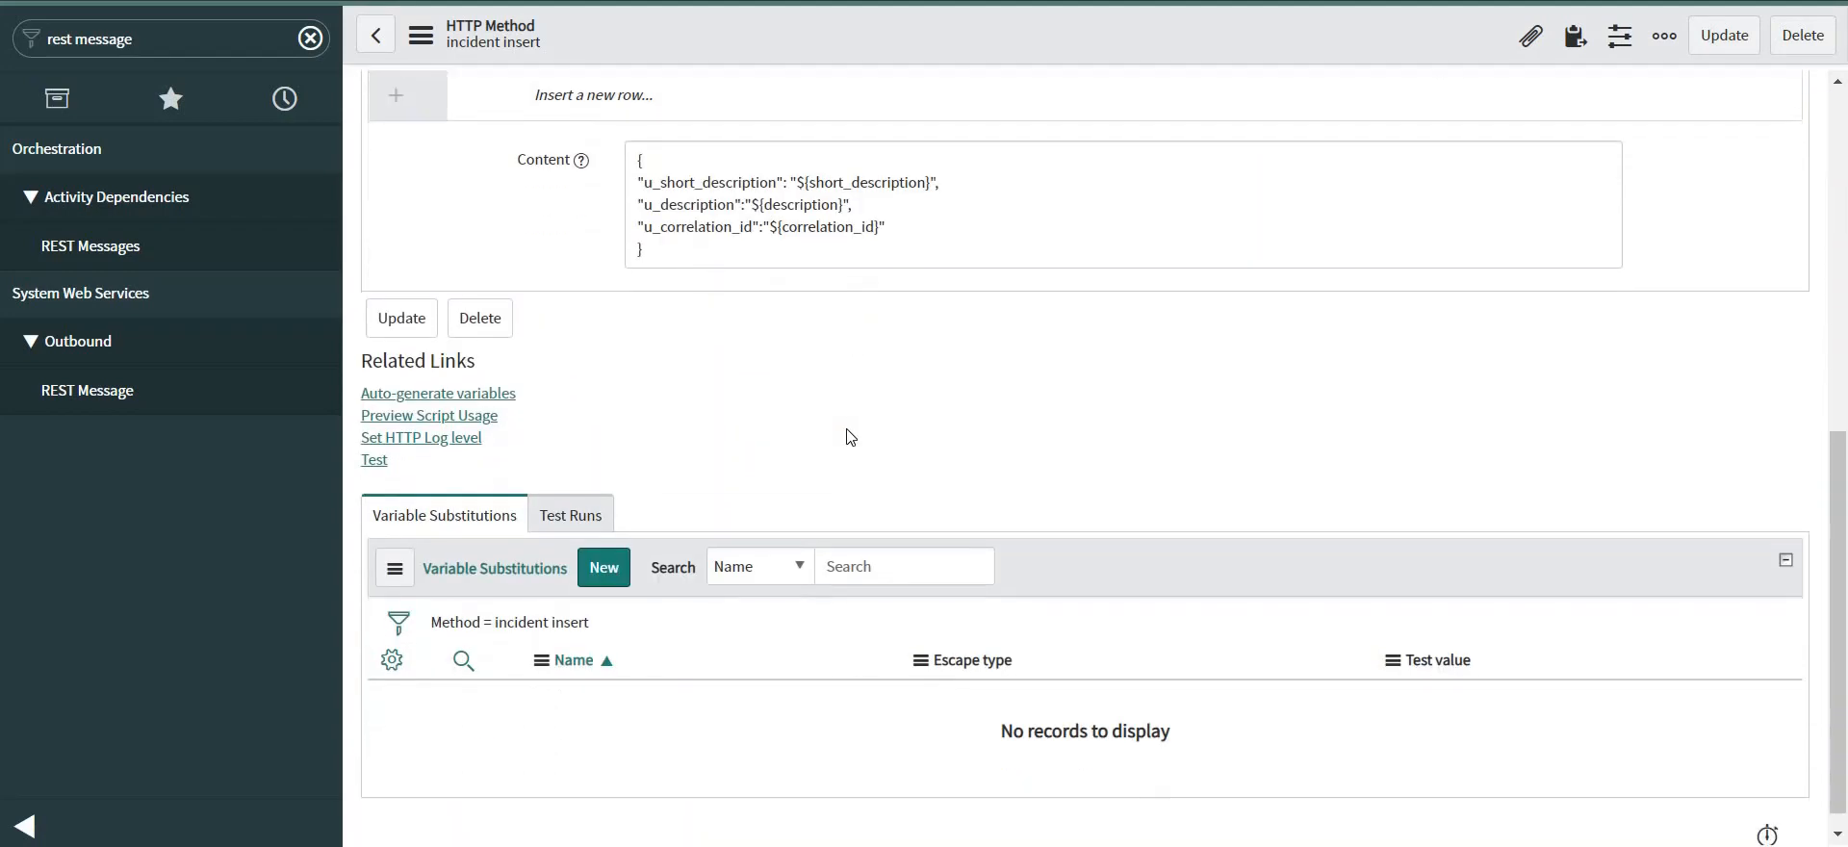
left_click(468, 374)
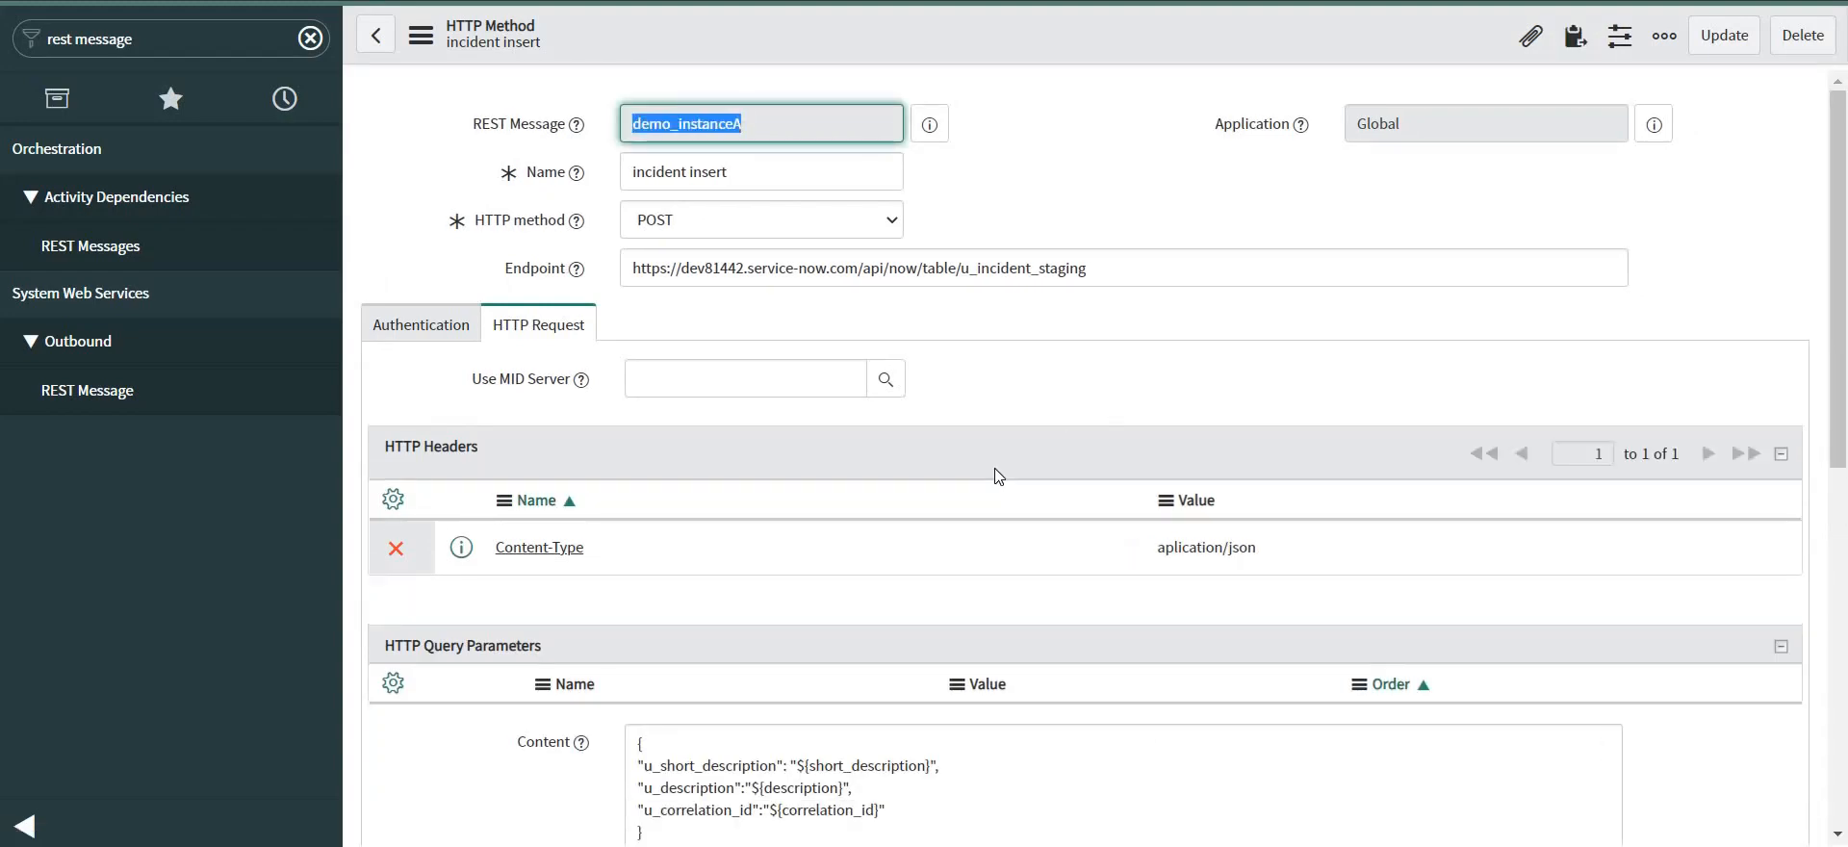
scroll(996, 468, "down", 8)
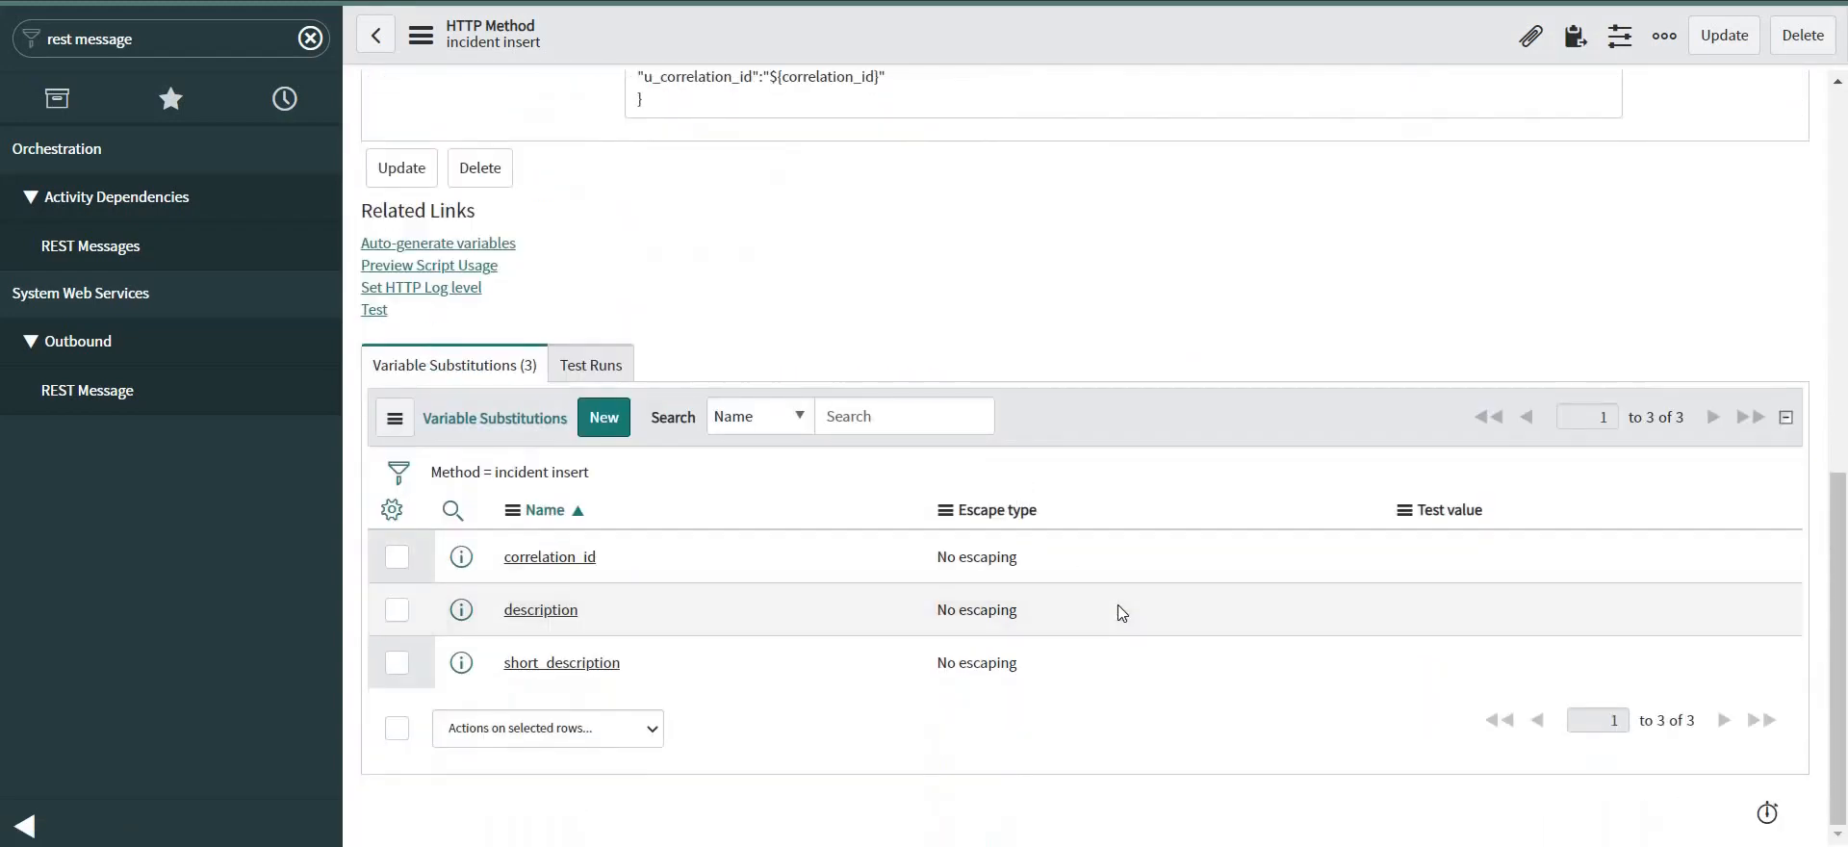
Set test values: correlation_id INC11111, description 'Test desc', short_description 'test short'.
double_click(1472, 563)
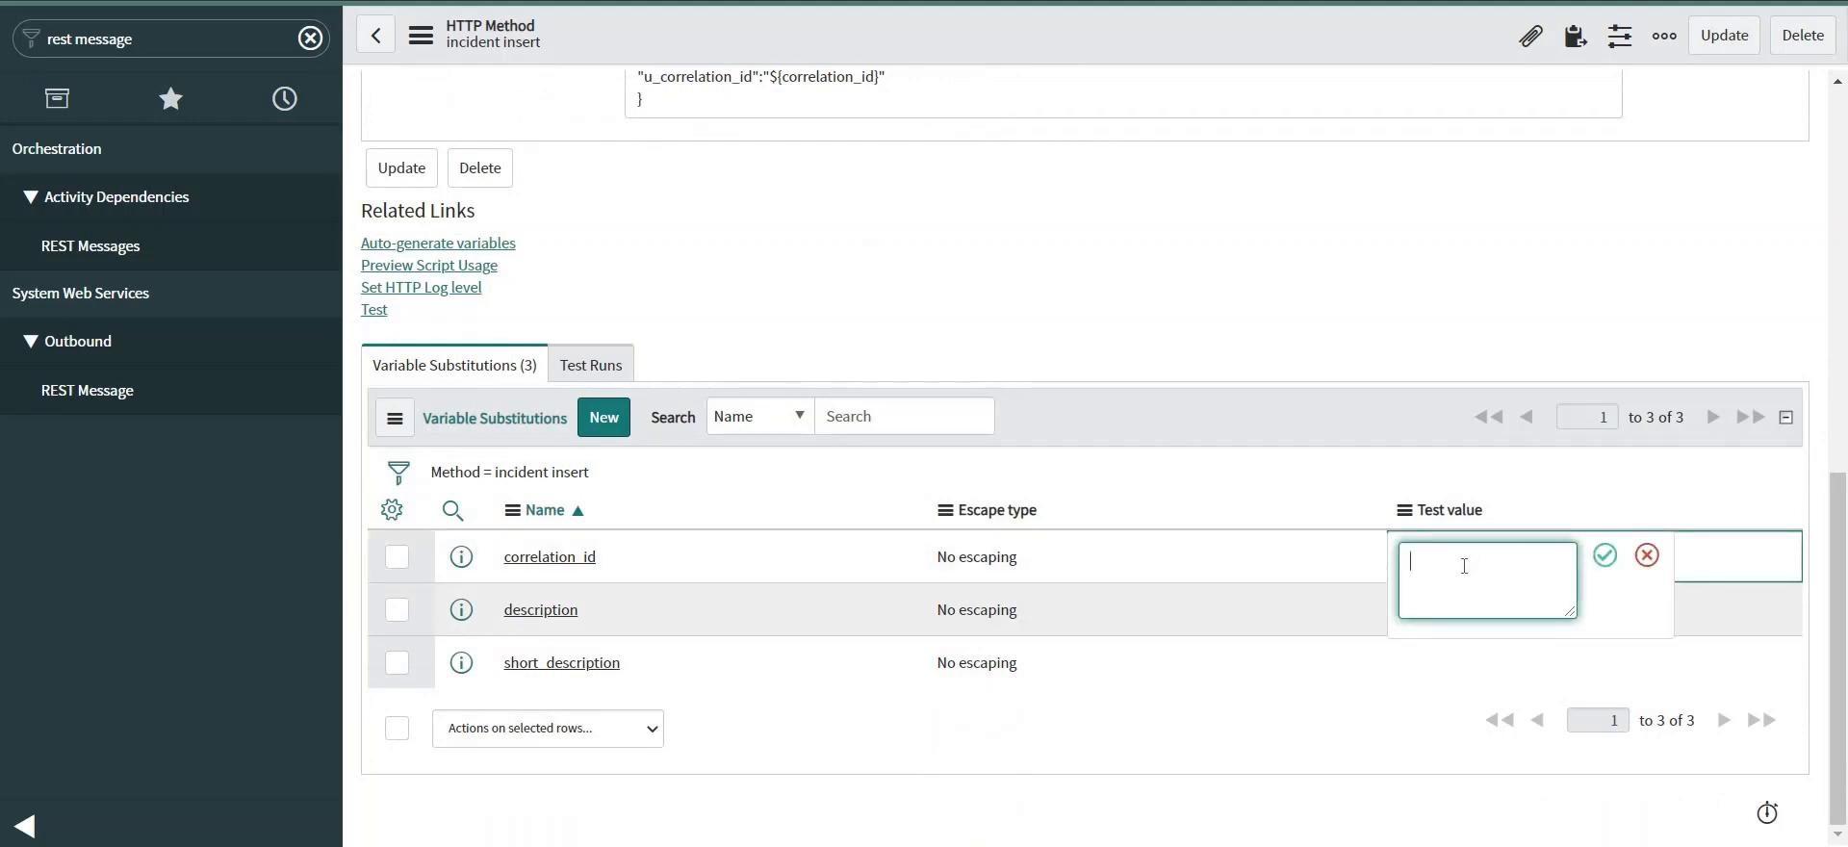
type("INC11111")
left_click(1600, 558)
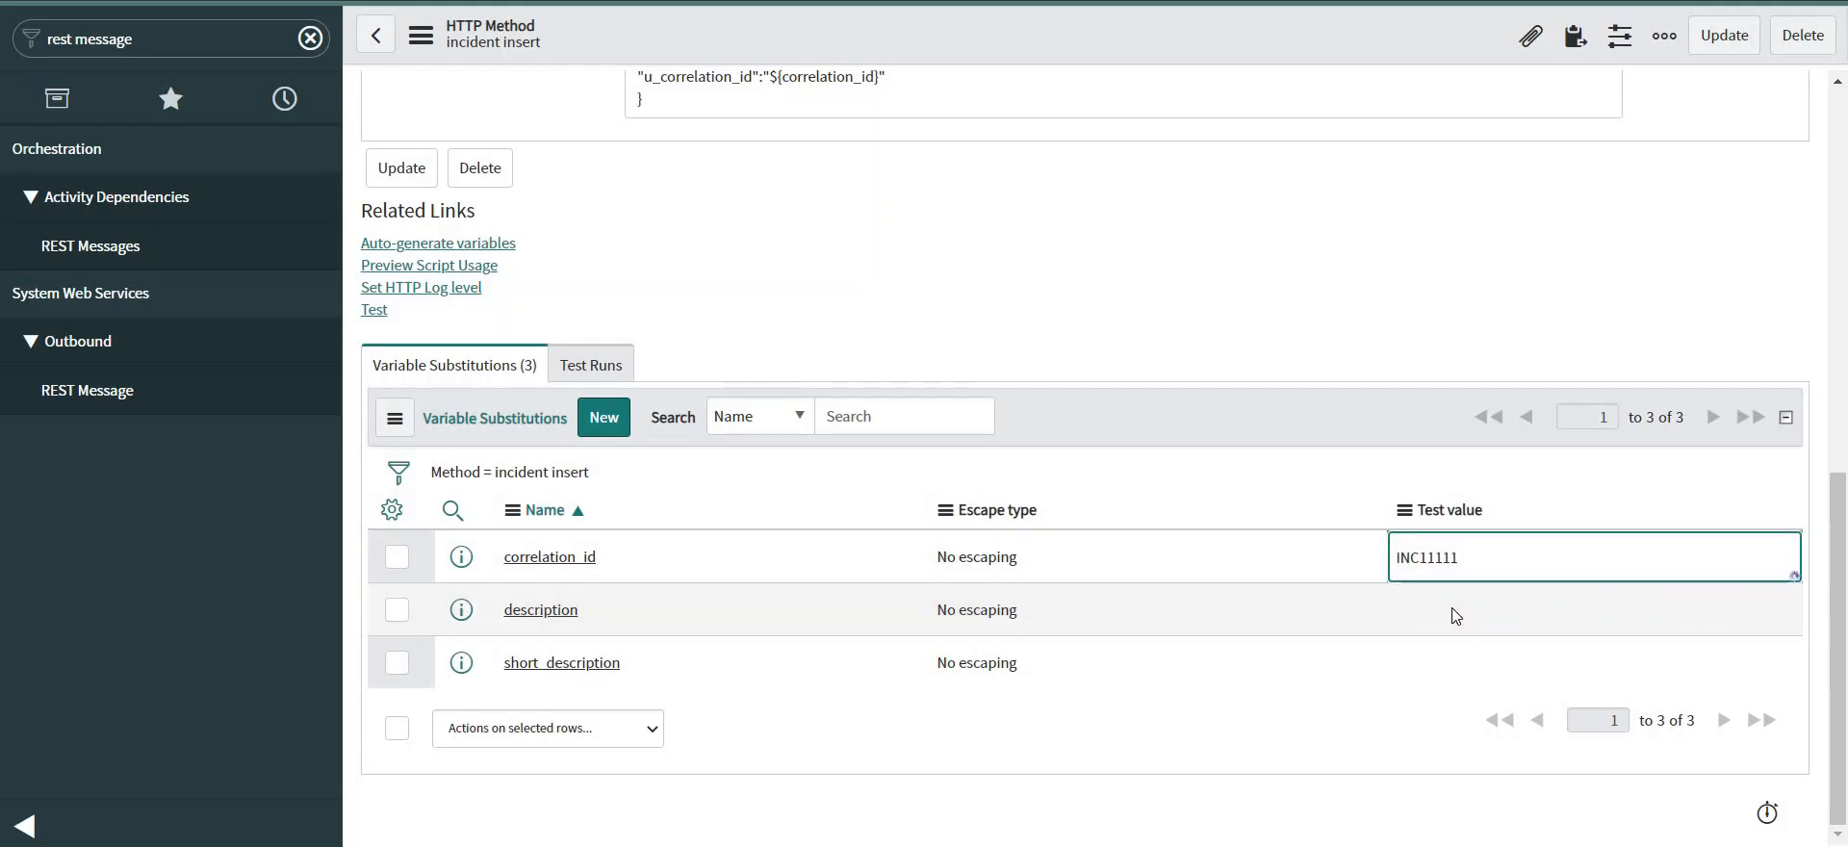
double_click(1455, 612)
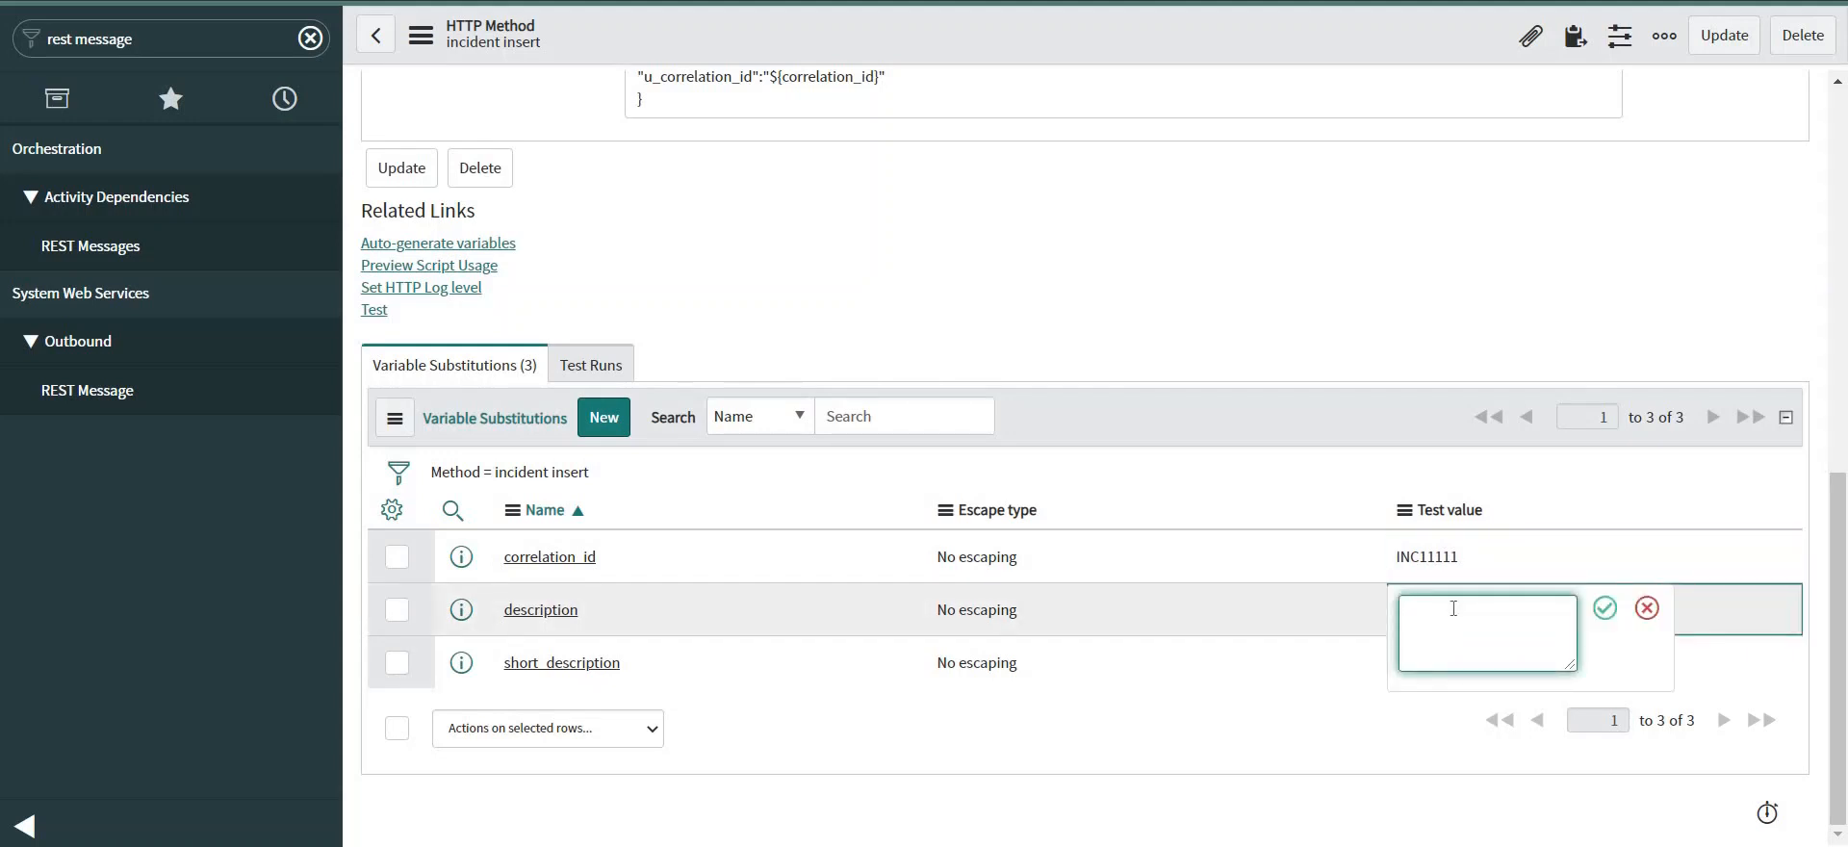
type("Test desc")
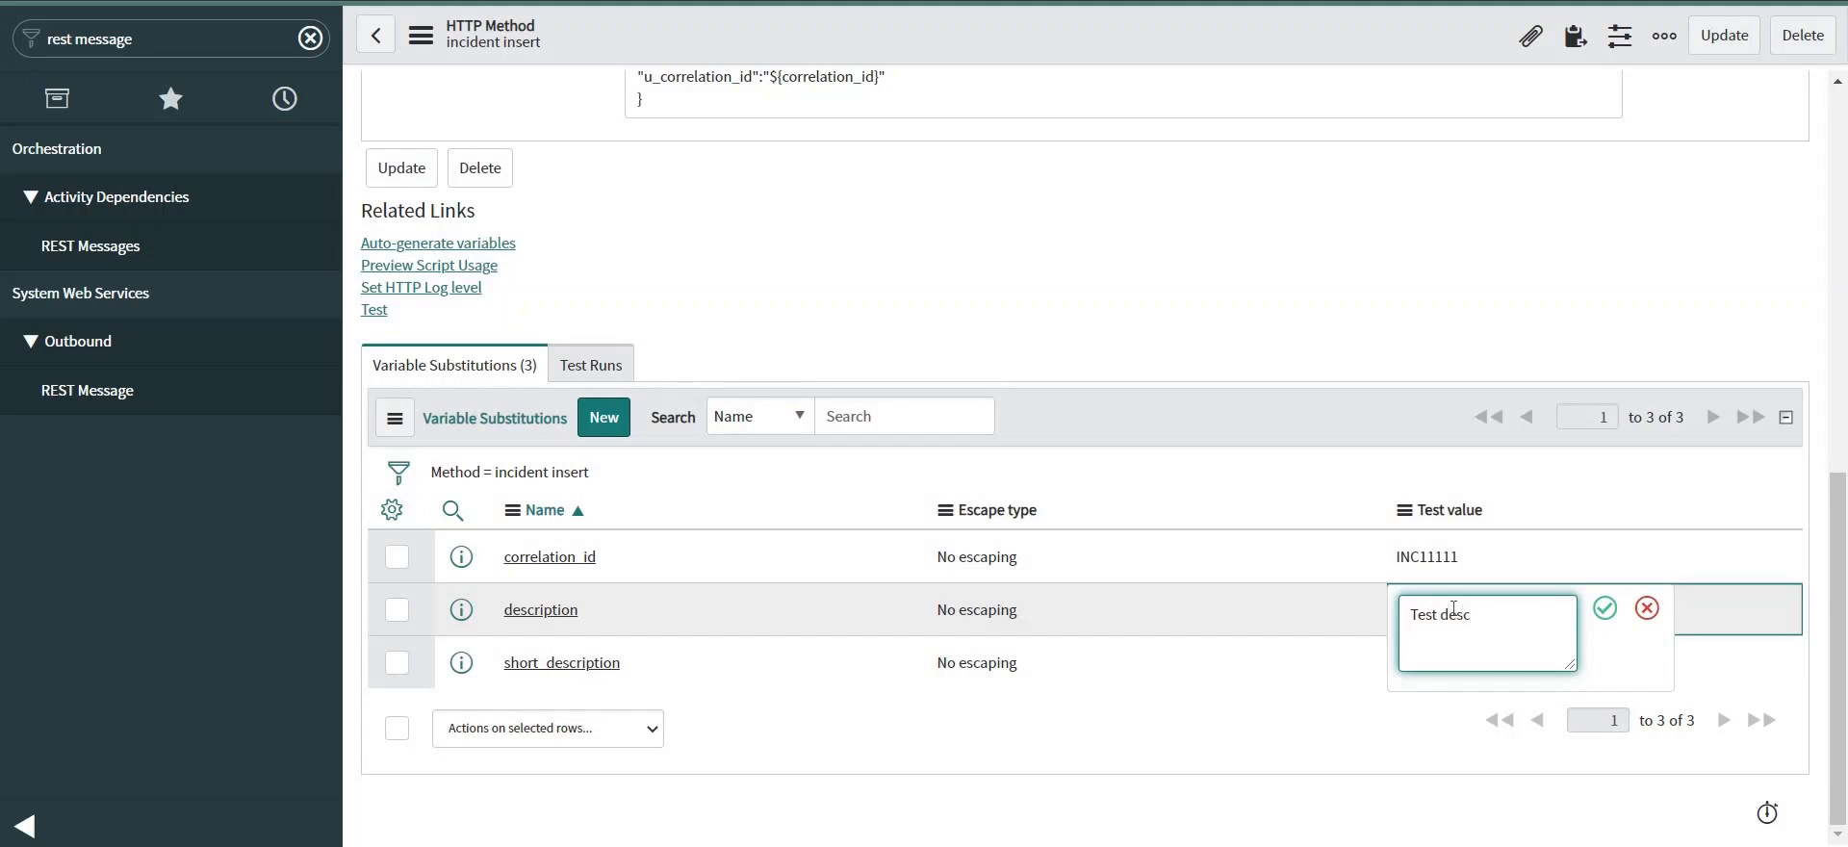
left_click(1605, 608)
left_click(1438, 674)
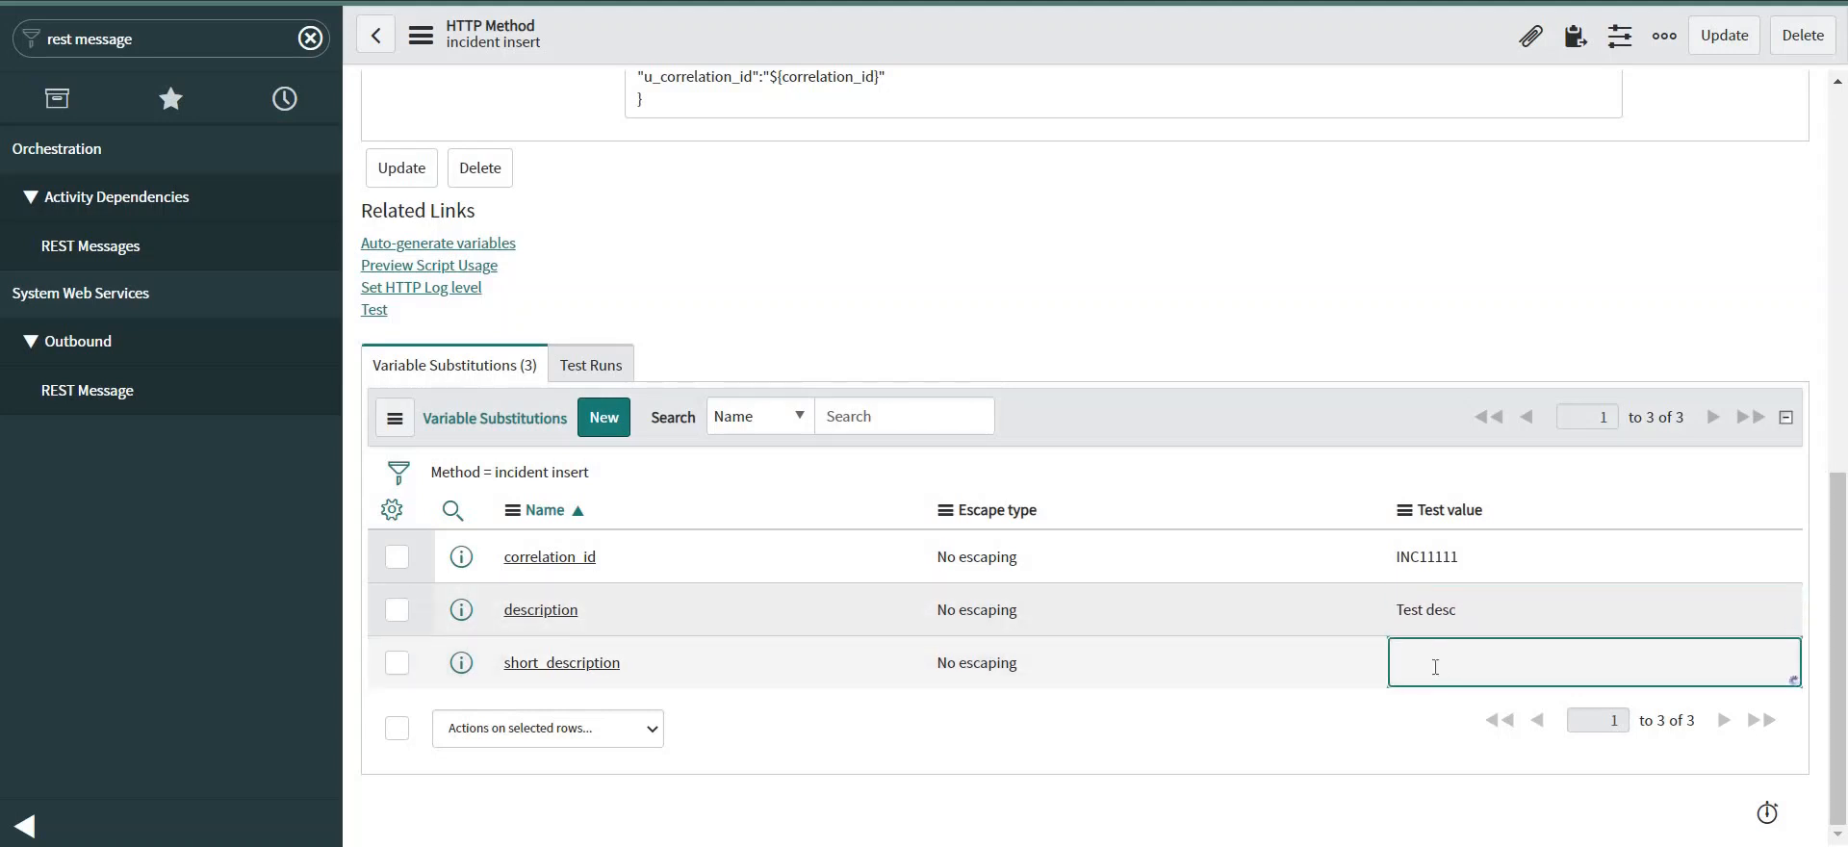
left_click(1435, 669)
type("test")
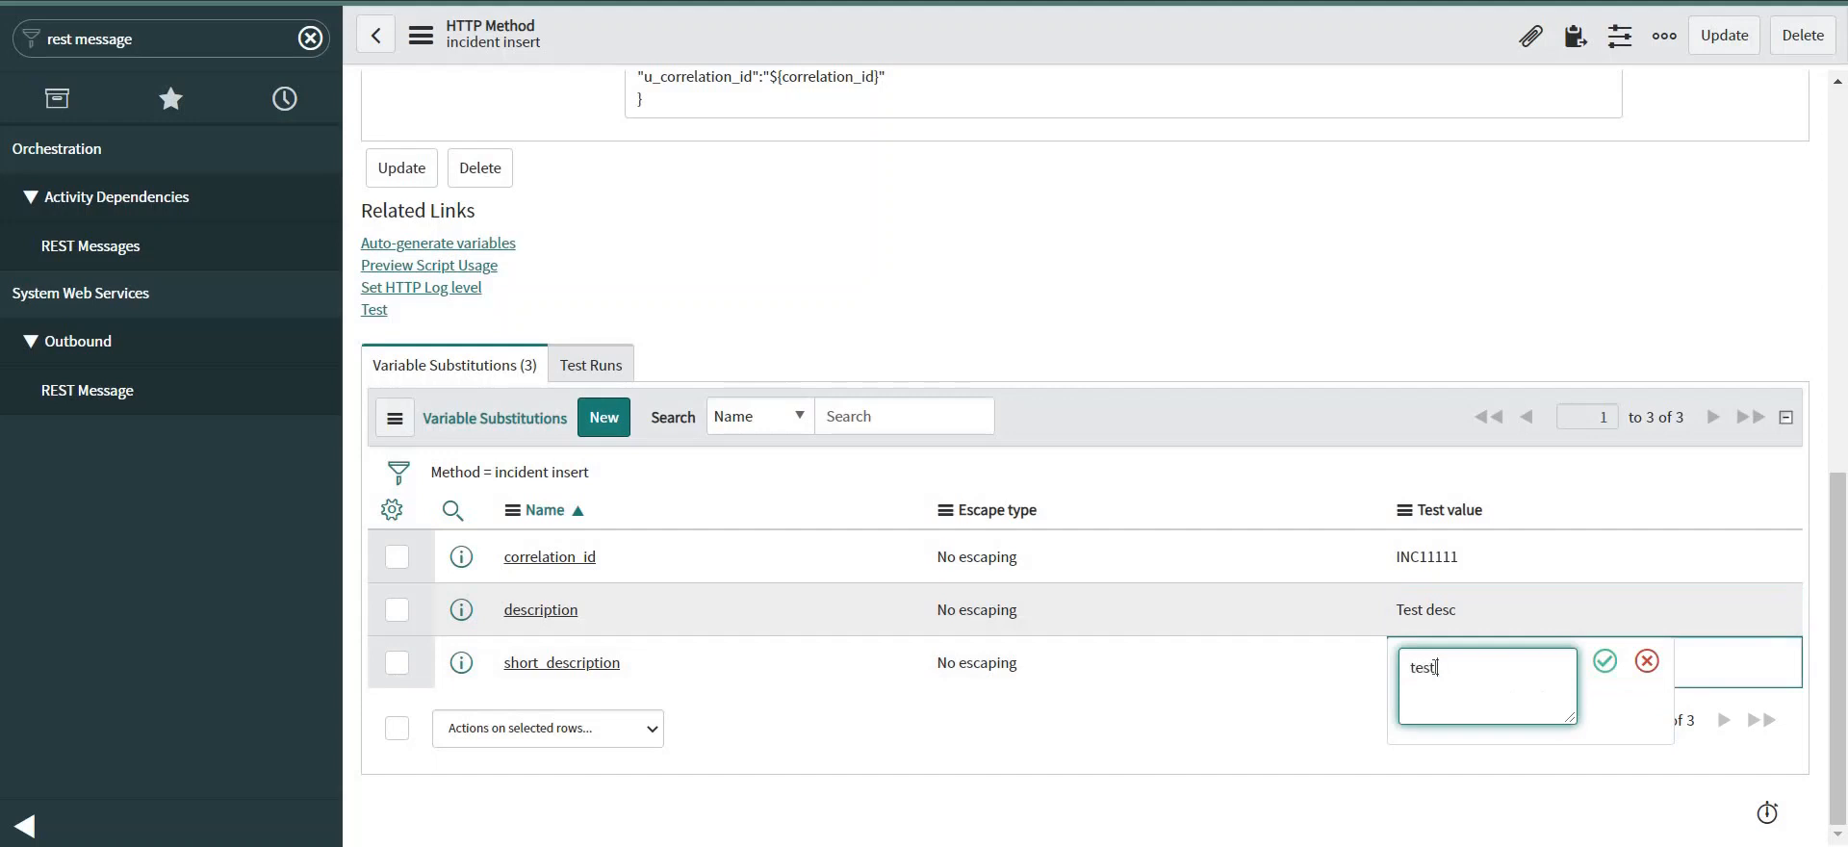
type(" short")
left_click(1604, 661)
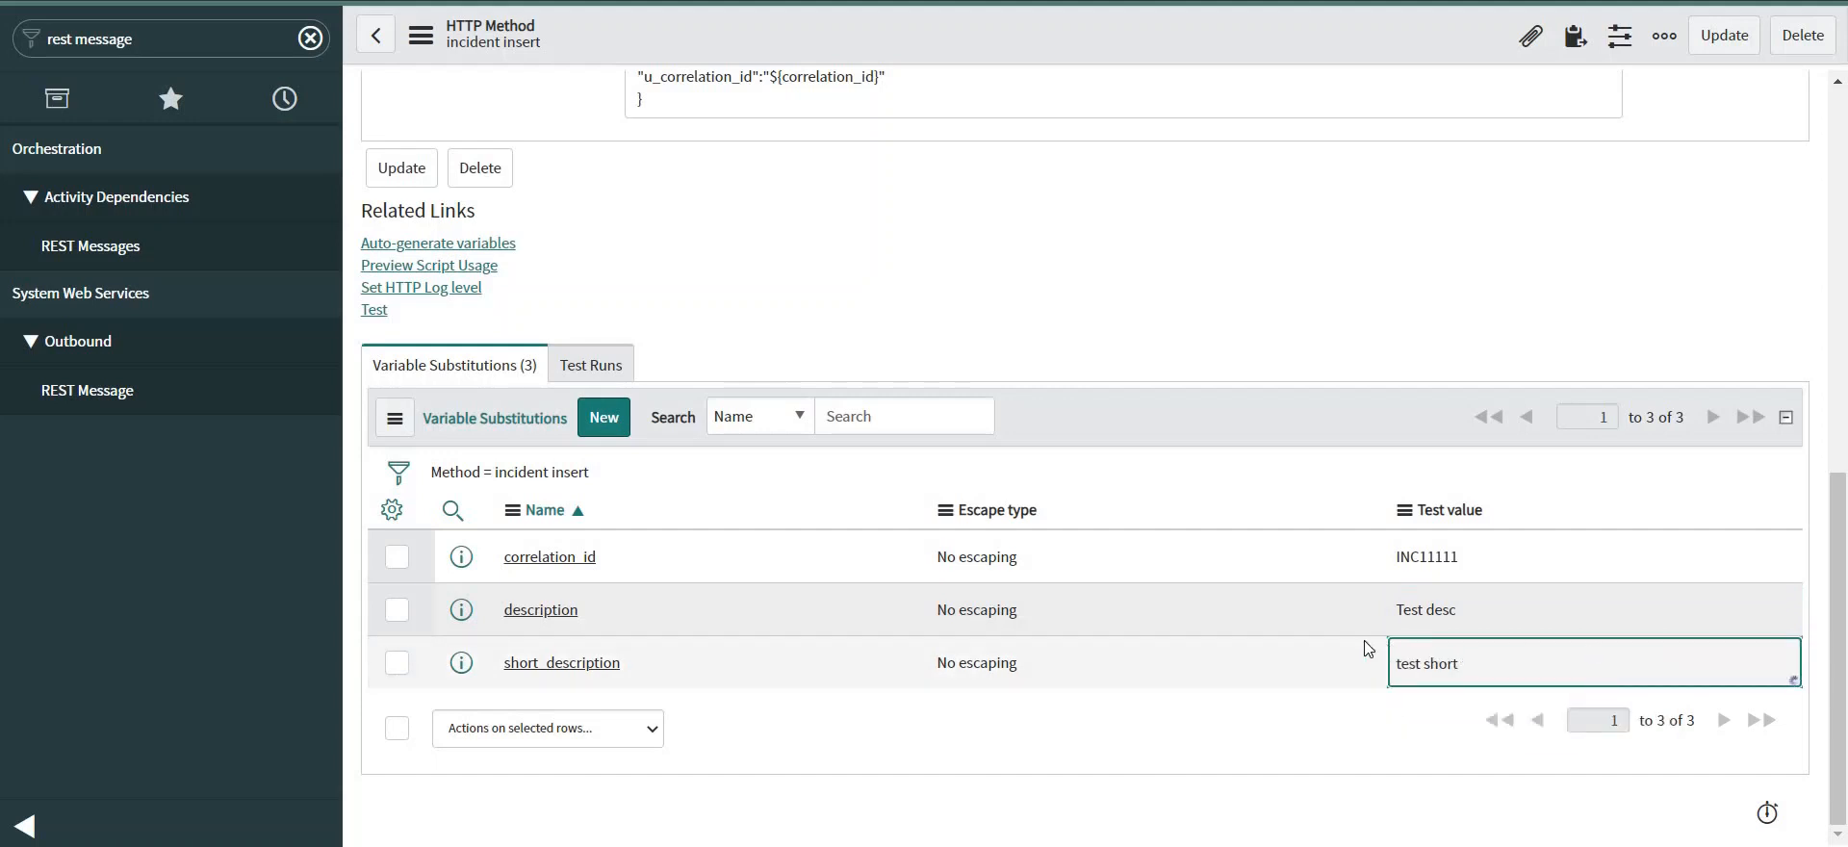
scroll(1285, 626, "up", 2)
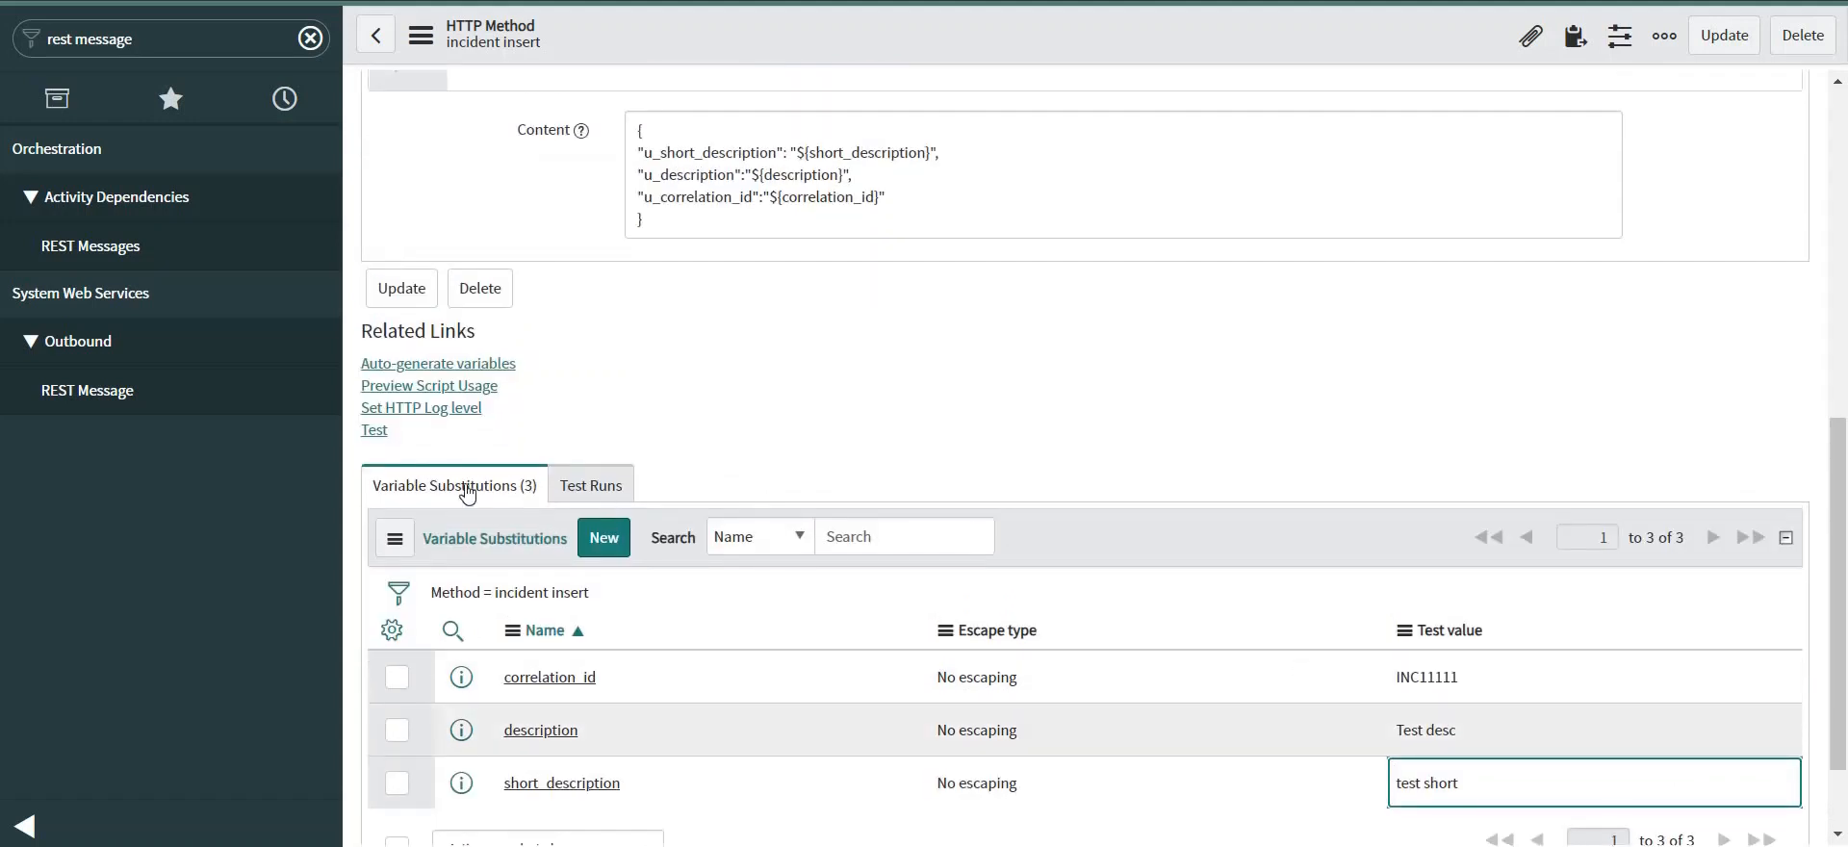
Test incident insert, note the 415 error listing application/json as supported, and return to the method.
left_click(374, 431)
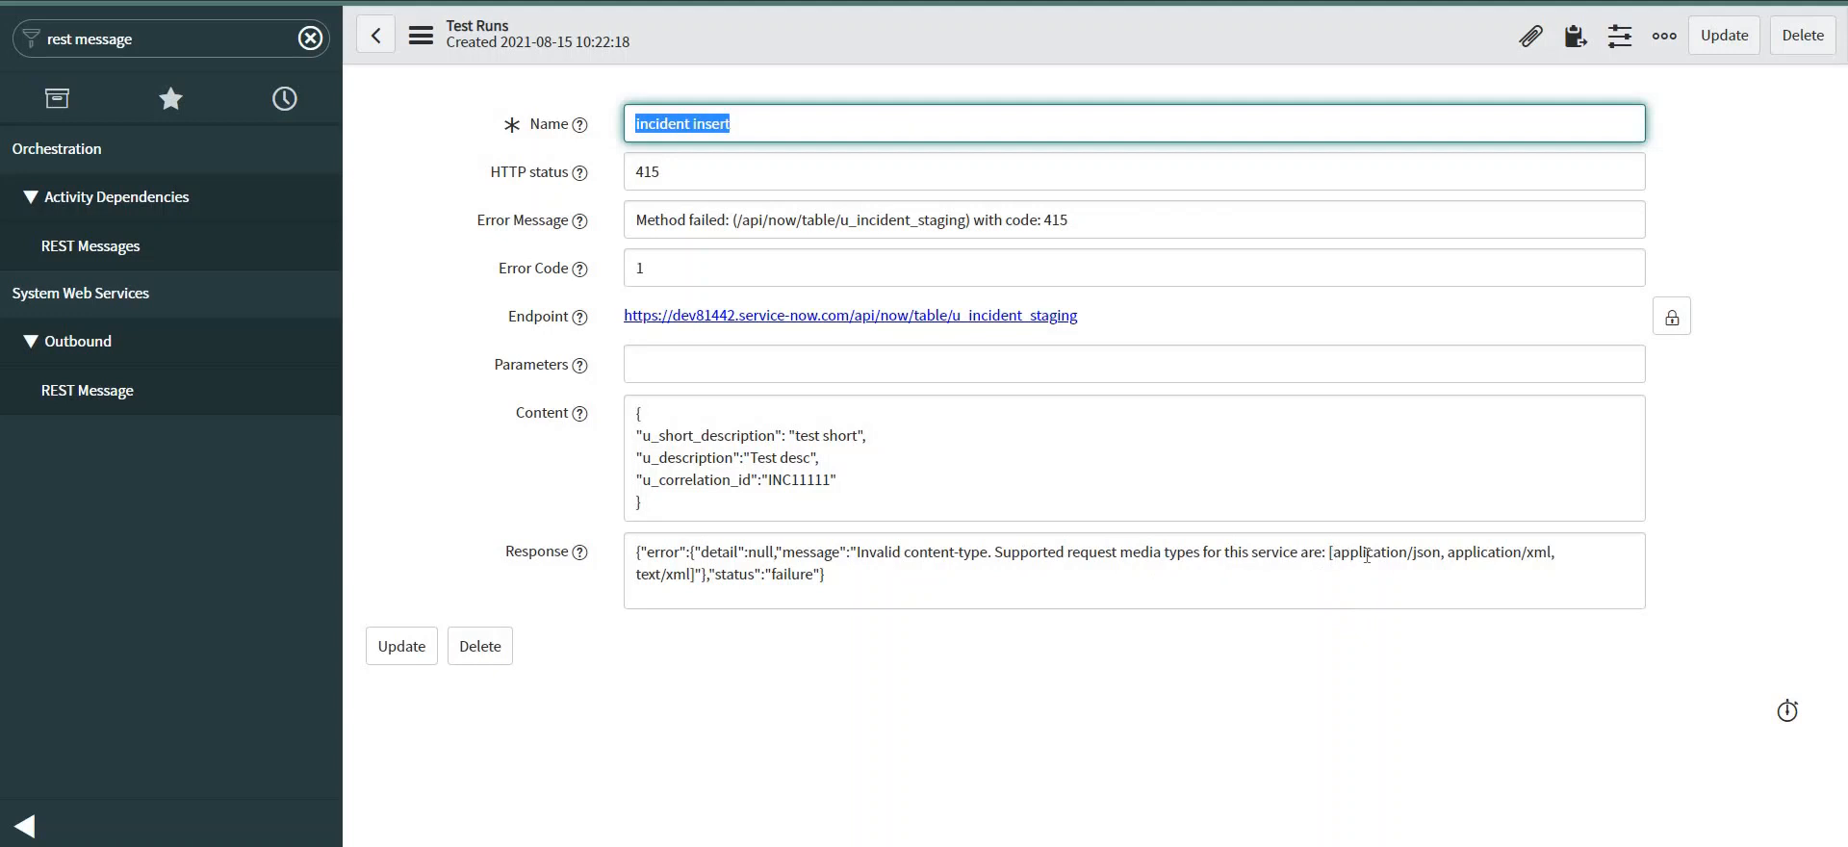
left_click_drag(1332, 553, 1444, 554)
key("ctrl+c")
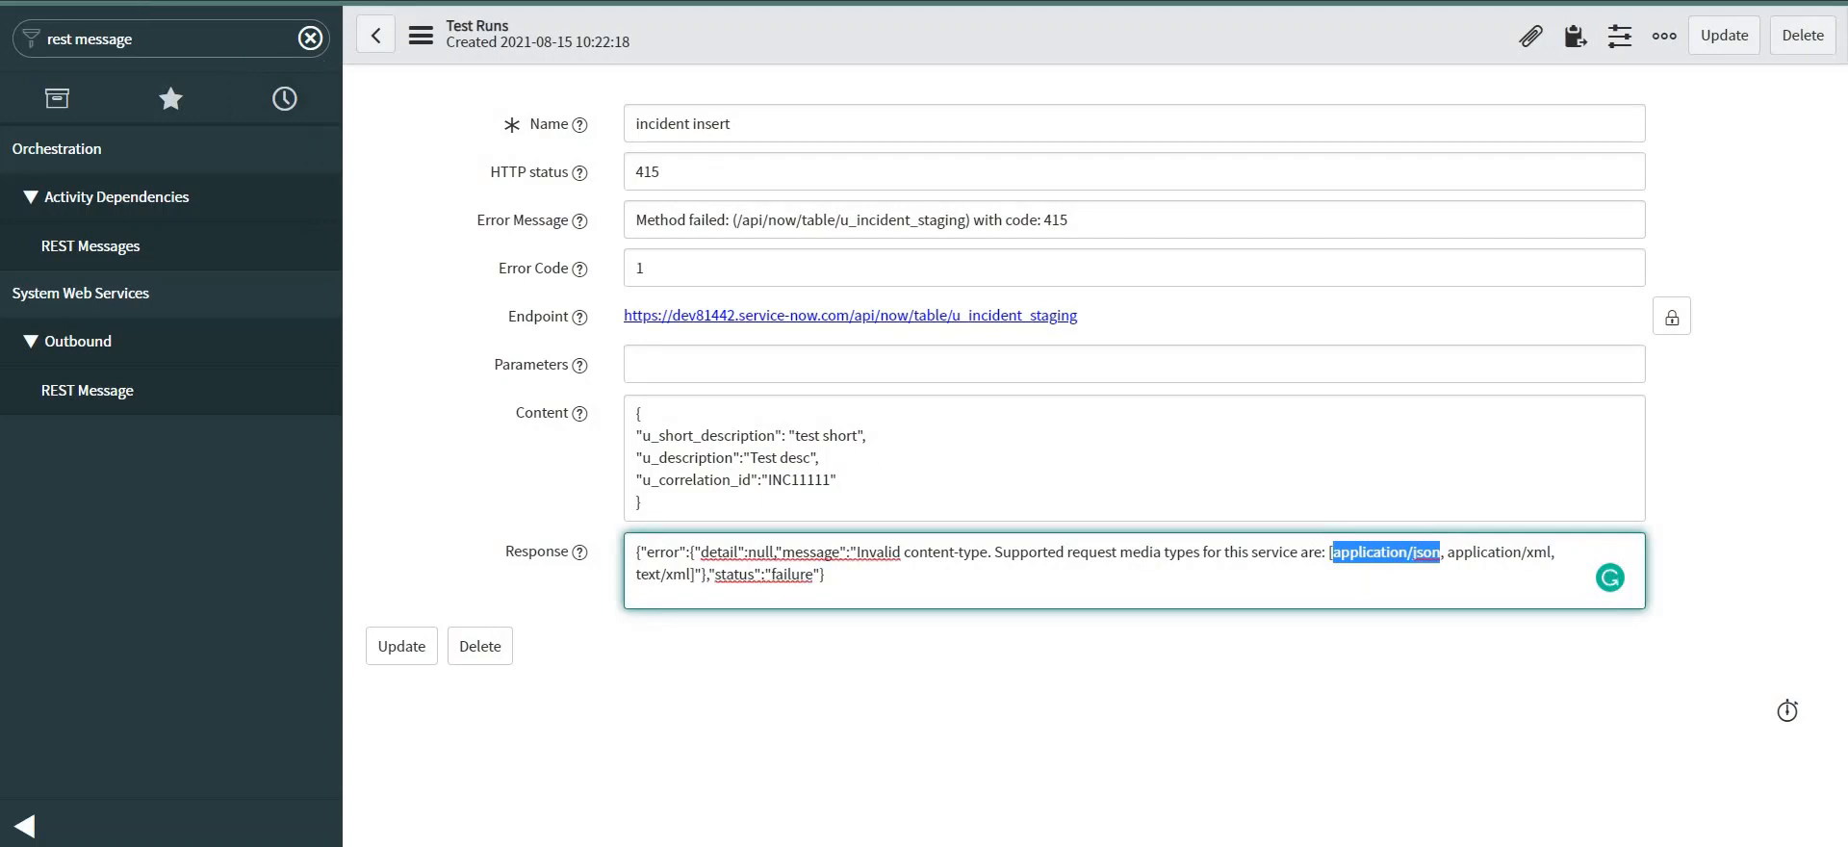
left_click(376, 36)
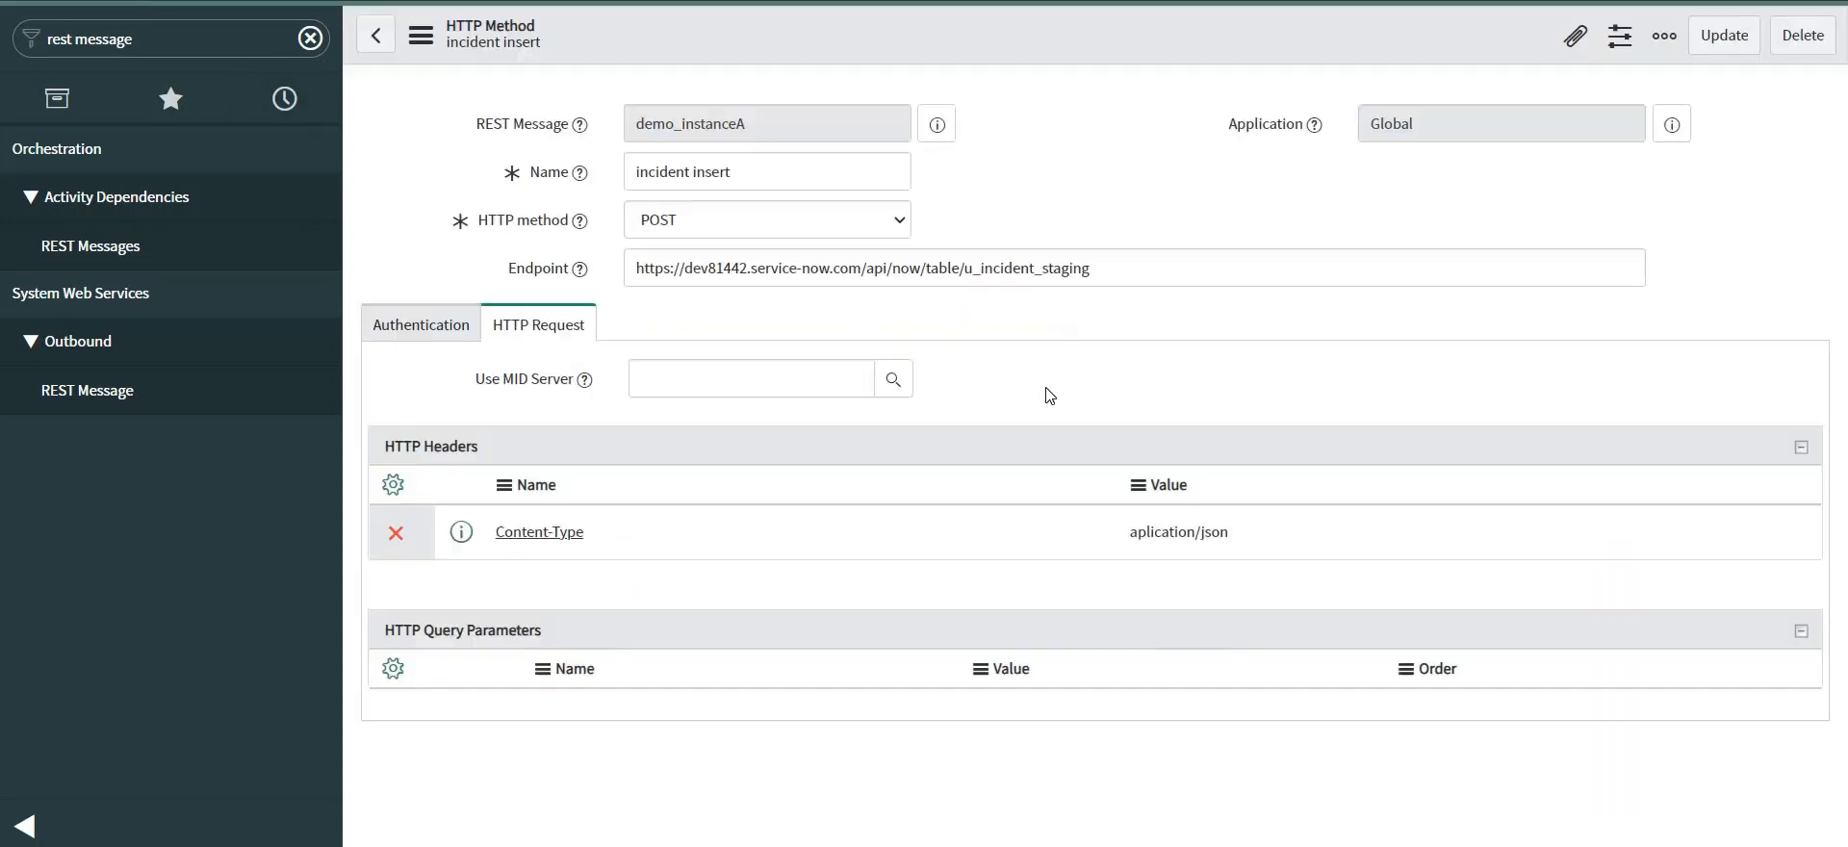
Correct the Content-Type header value to application/json and save the method.
double_click(1298, 555)
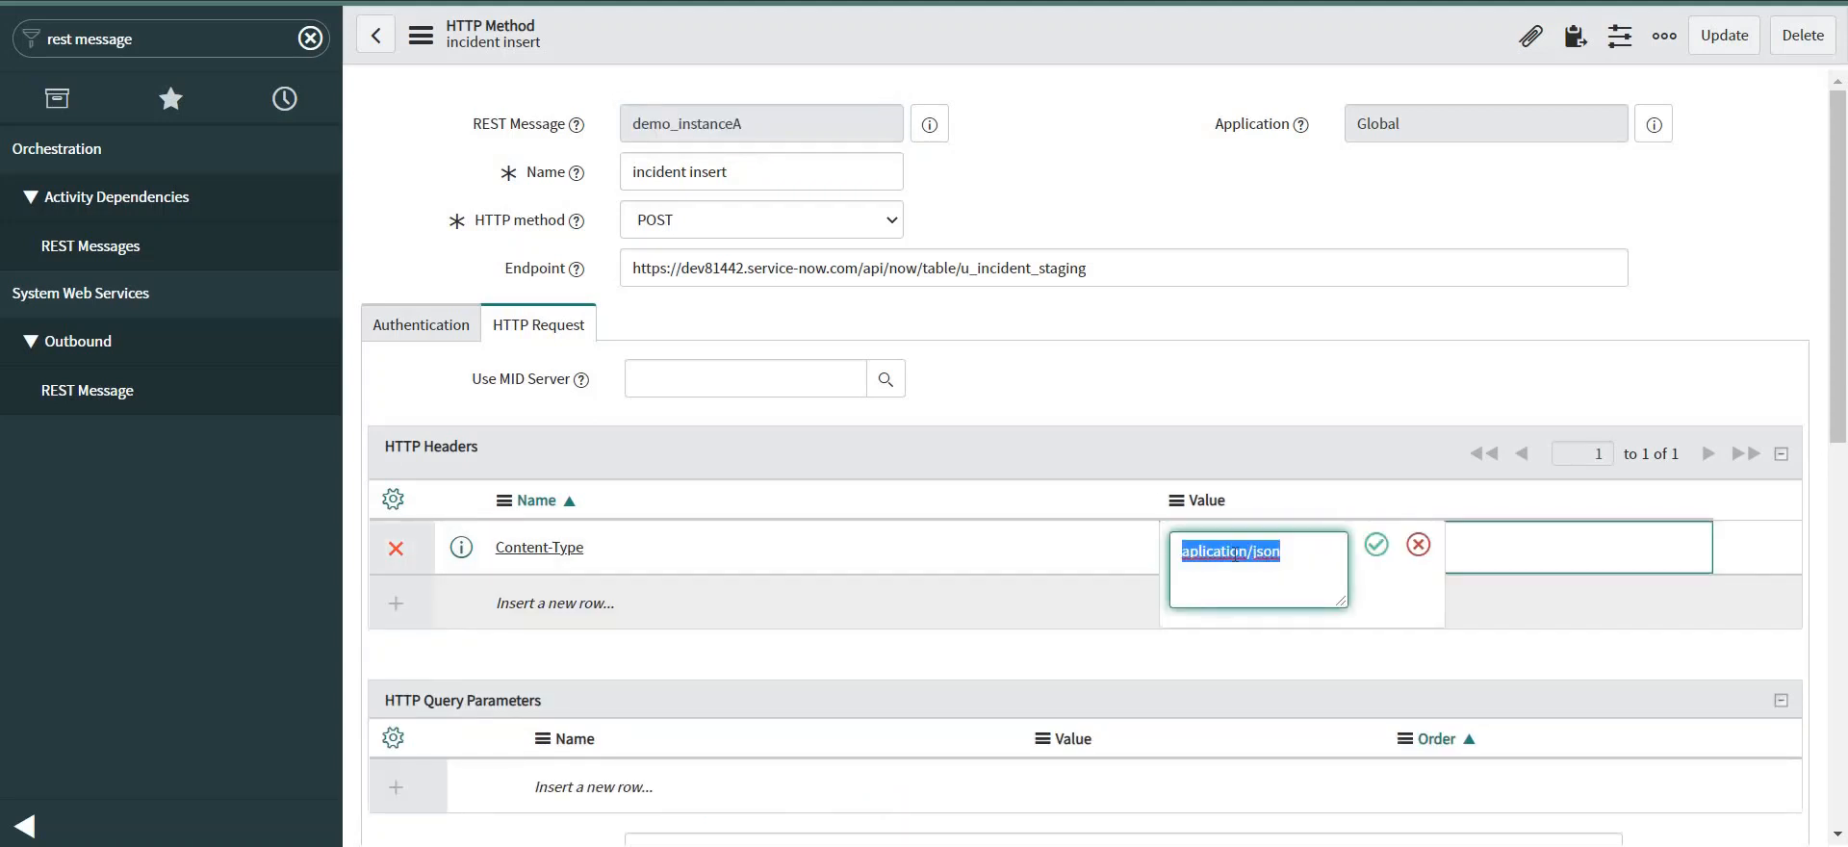
key("ctrl+v")
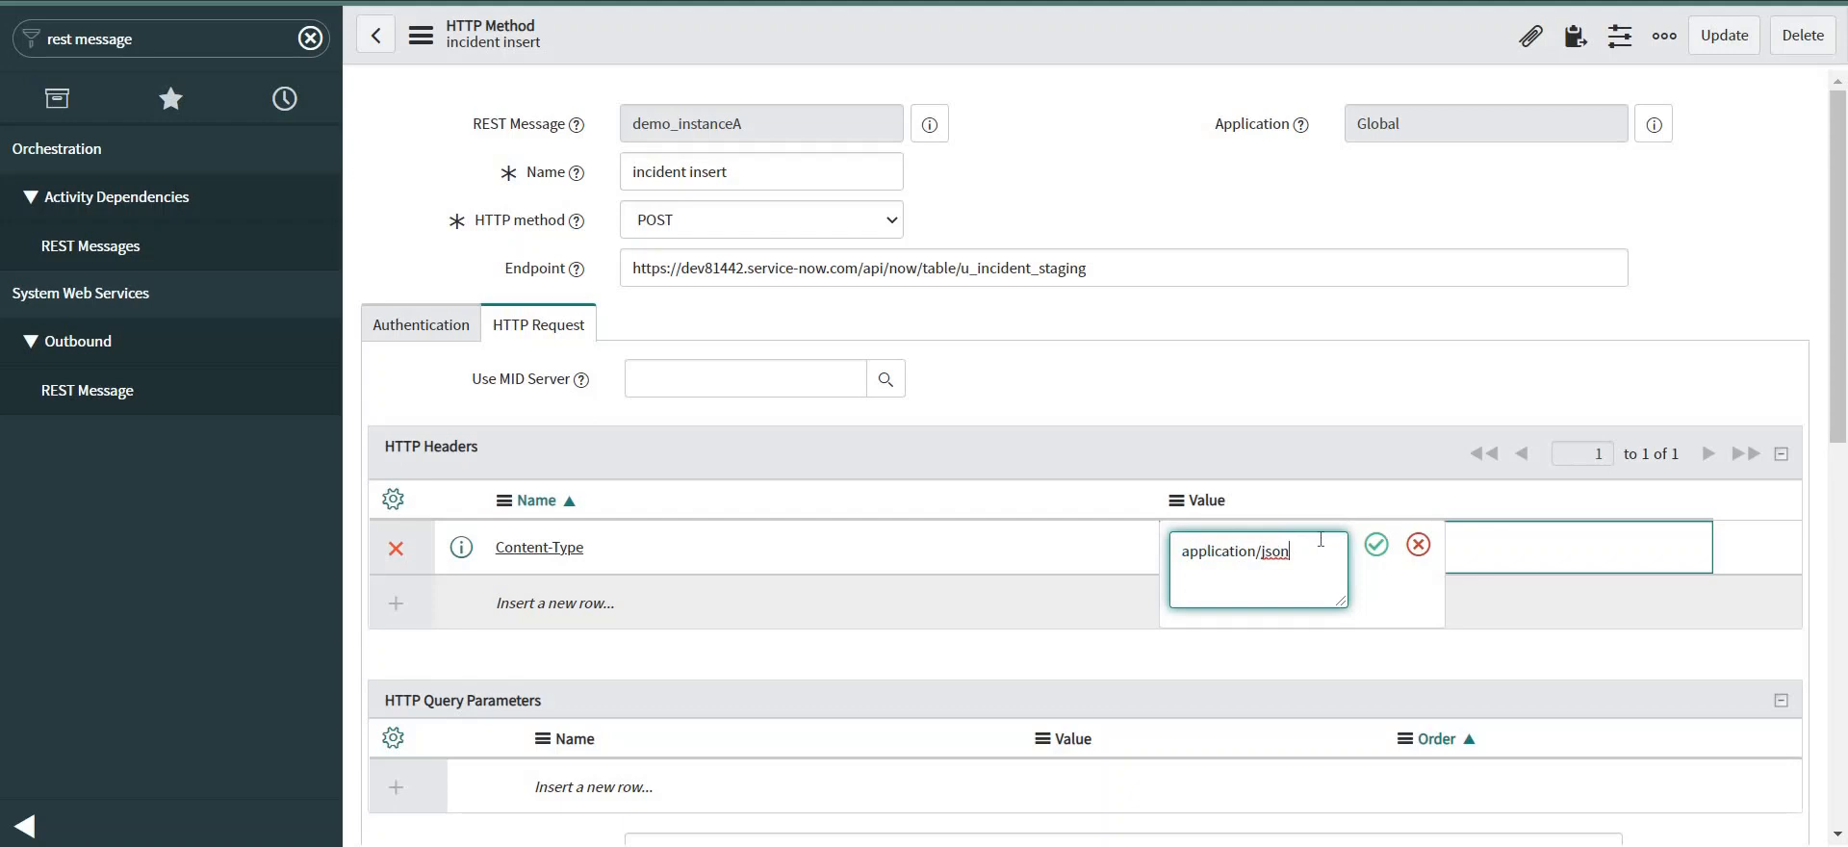
left_click(1378, 546)
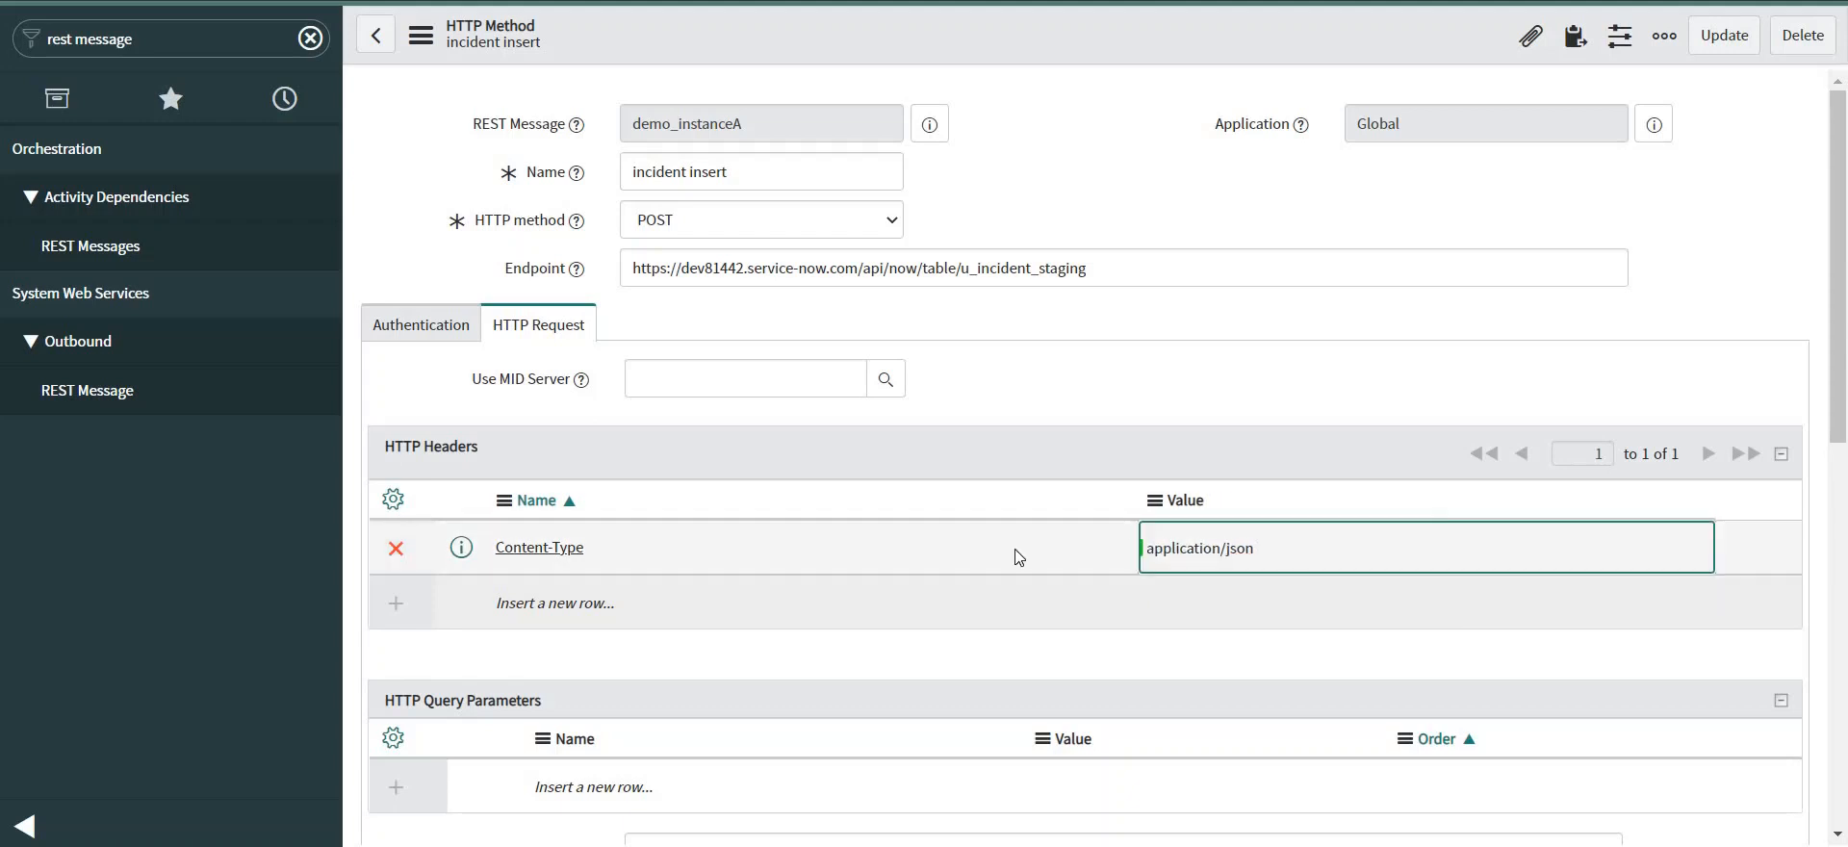
right_click(962, 29)
left_click(1007, 48)
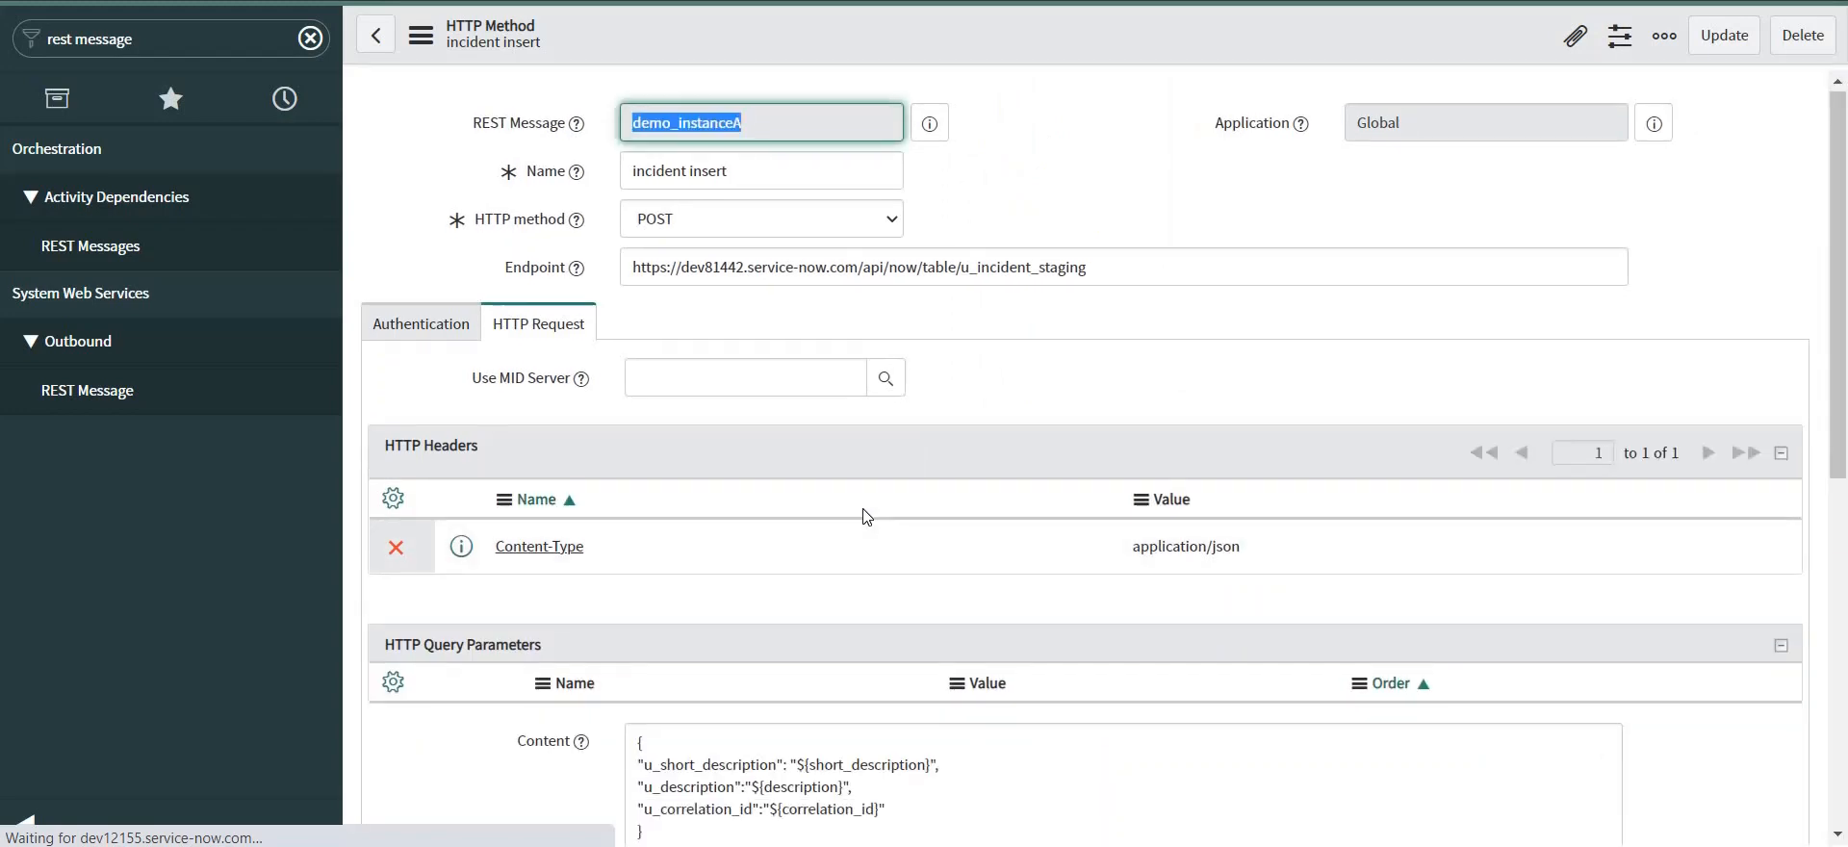
Retest the method, which now fails with 401 User Not Authenticated, then return to it.
scroll(866, 515, "down", 5)
scroll(867, 517, "down", 3)
left_click(373, 311)
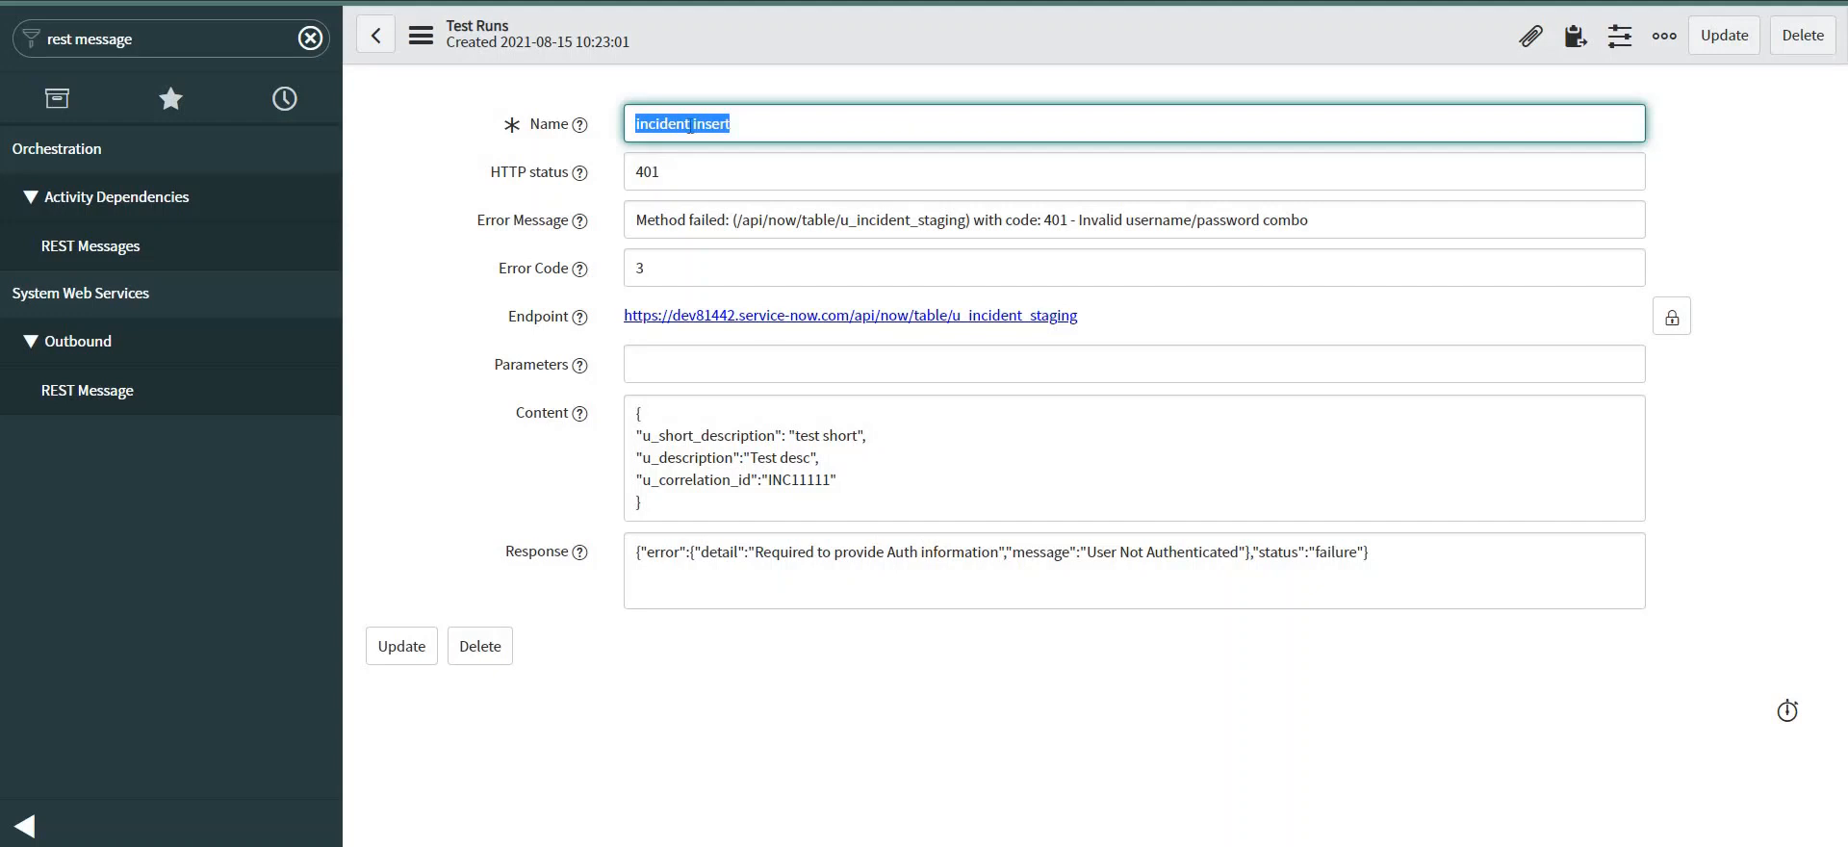
left_click(921, 319)
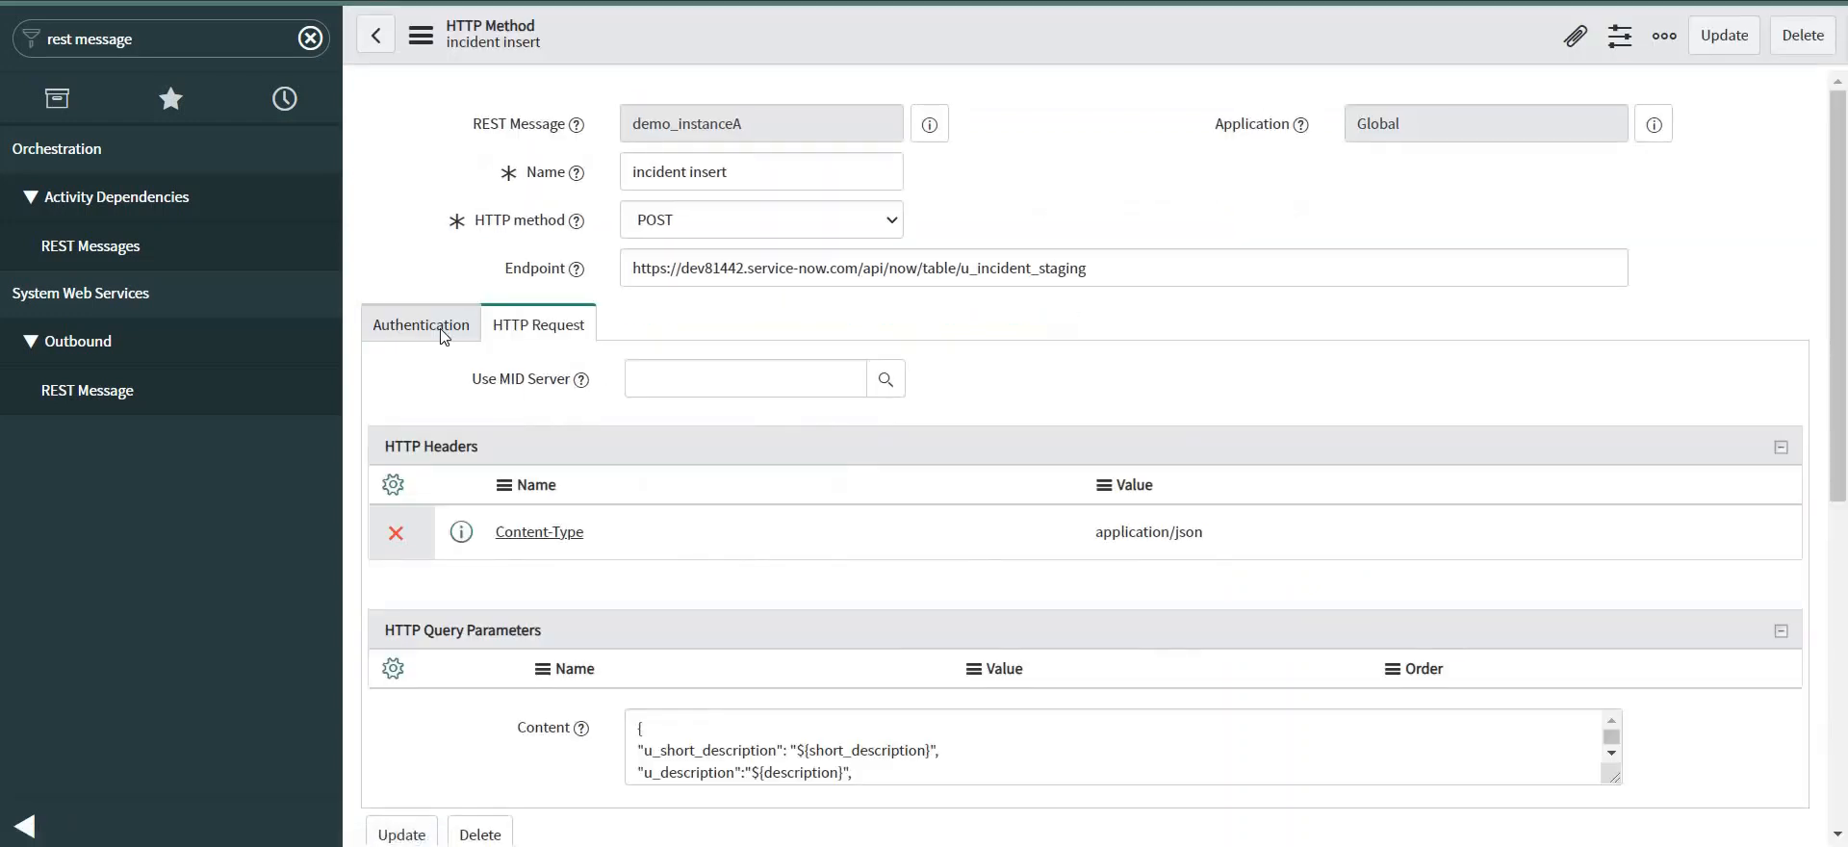
Review the method's Authentication settings using the demo basic auth profile and its user.
left_click(443, 335)
scroll(865, 435, "down", 5)
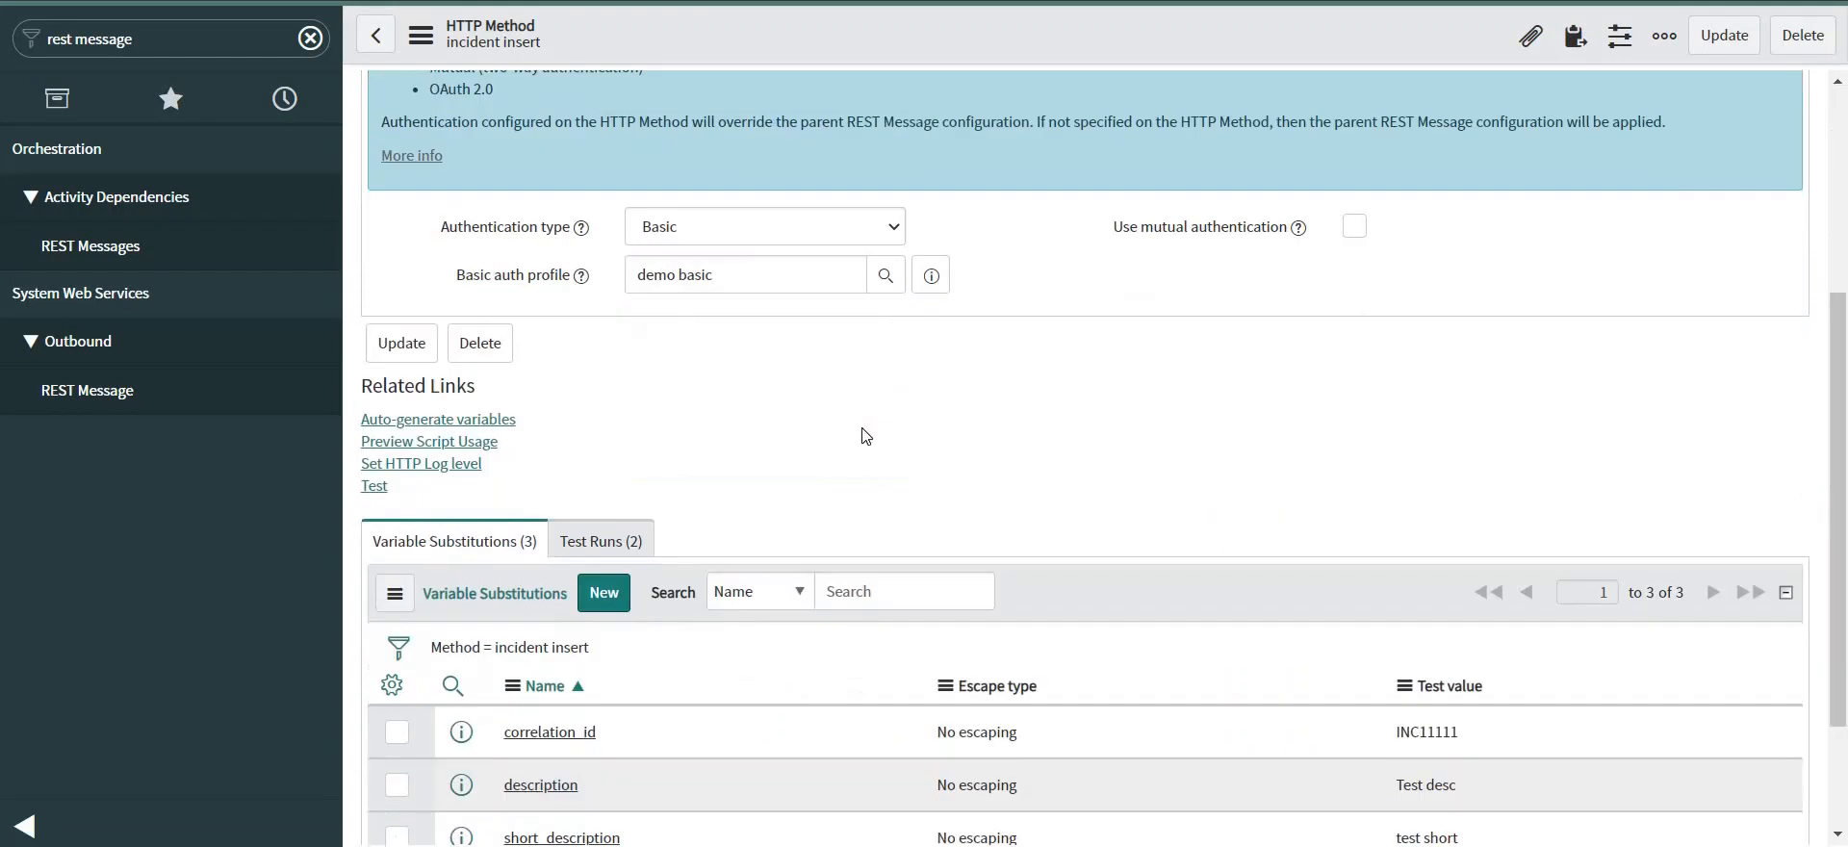
scroll(885, 346, "down", 2)
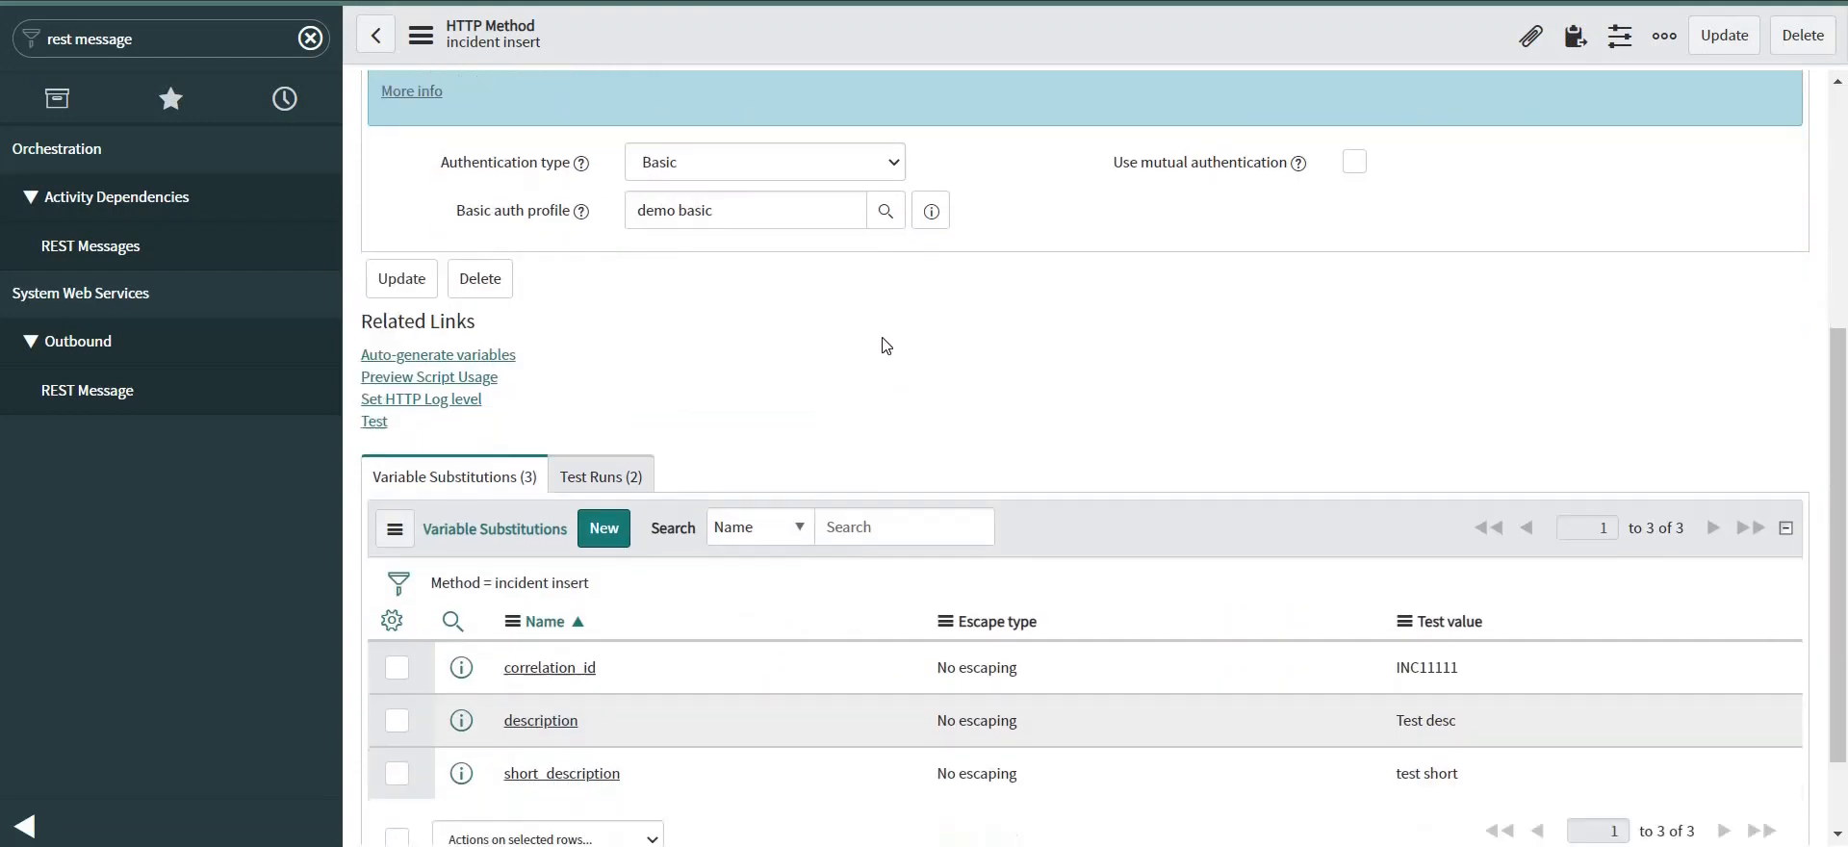
scroll(883, 345, "up", 3)
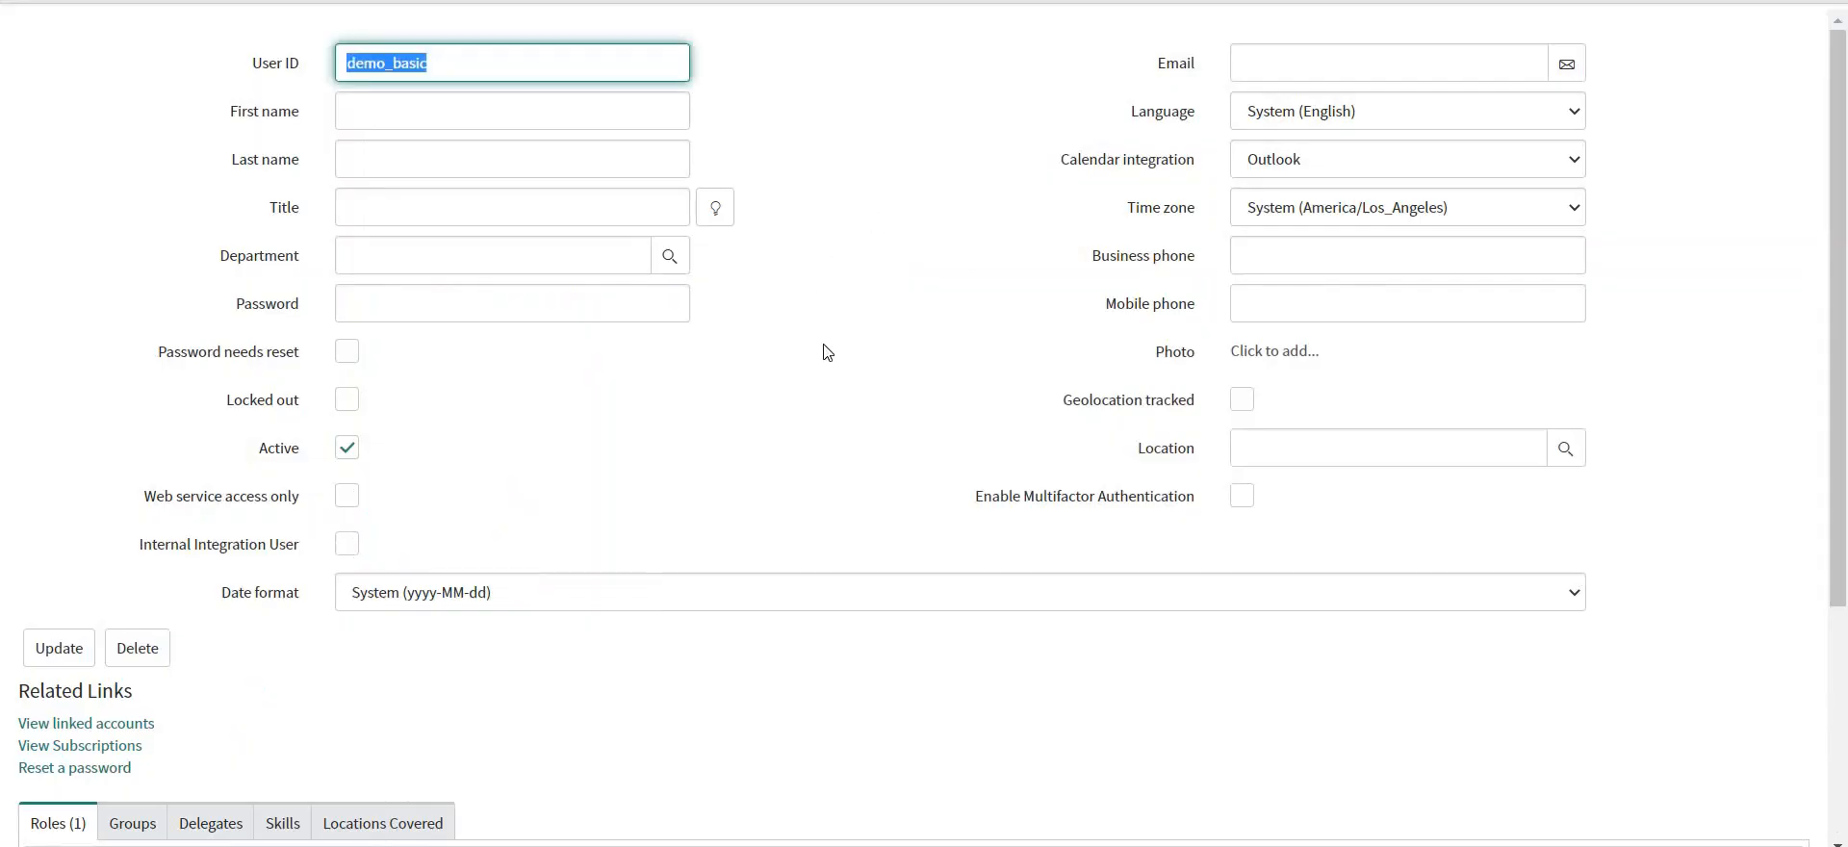
Reload the integration user form, save a new password, and tick Web service access only.
scroll(825, 354, "down", 4)
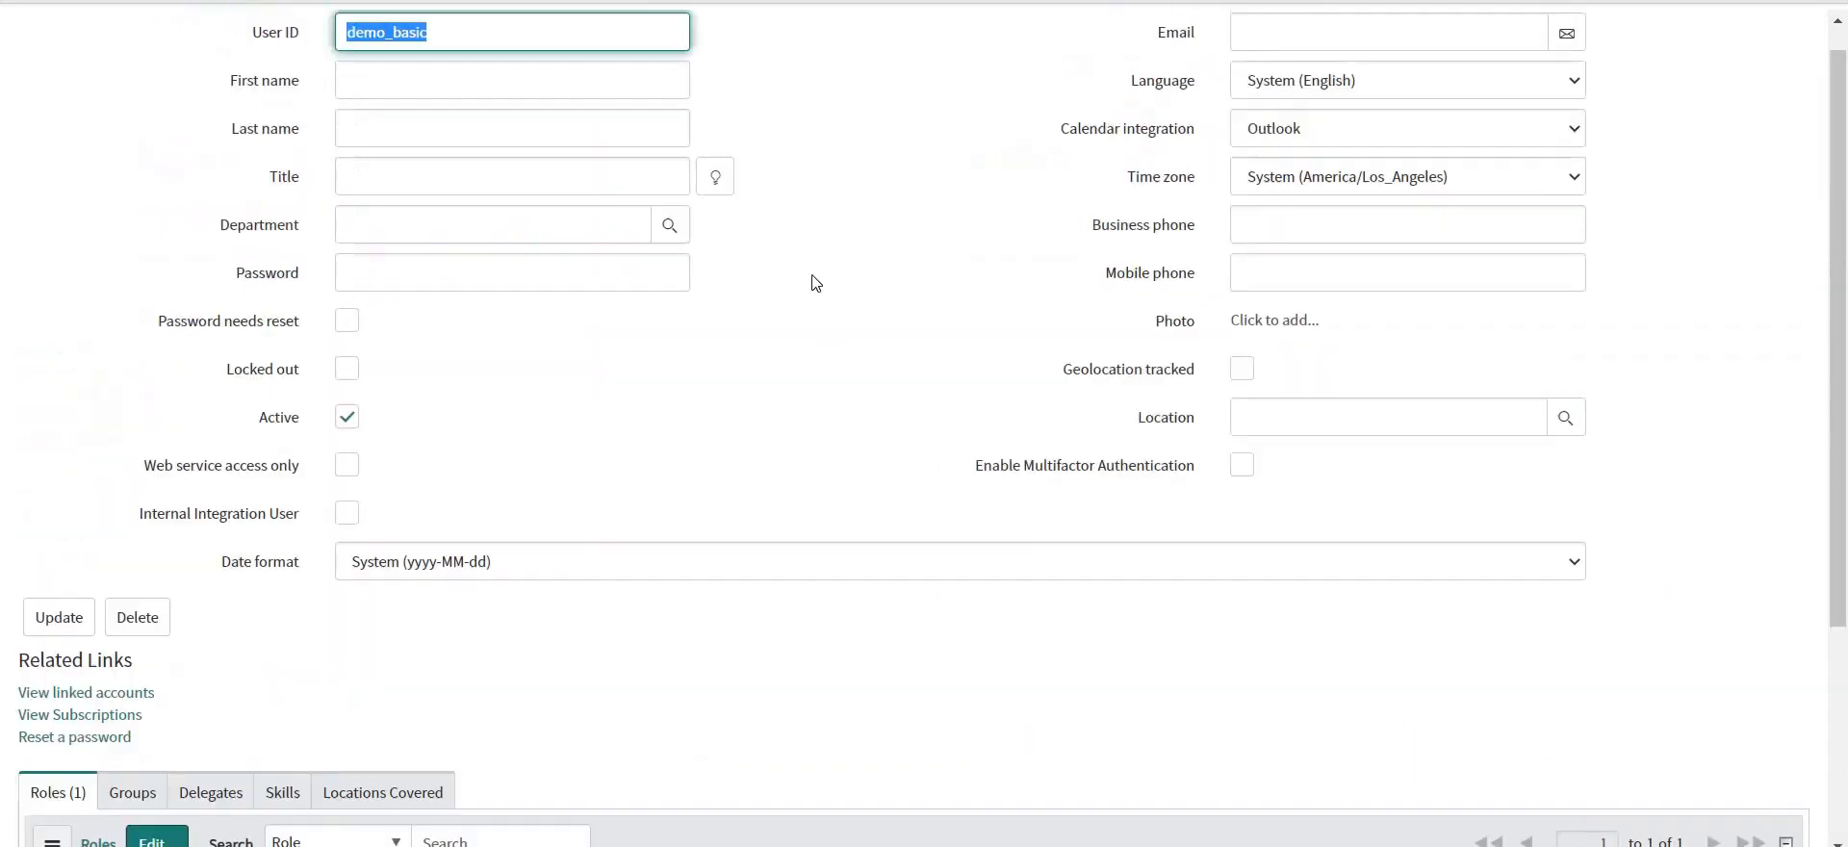
right_click(850, 2)
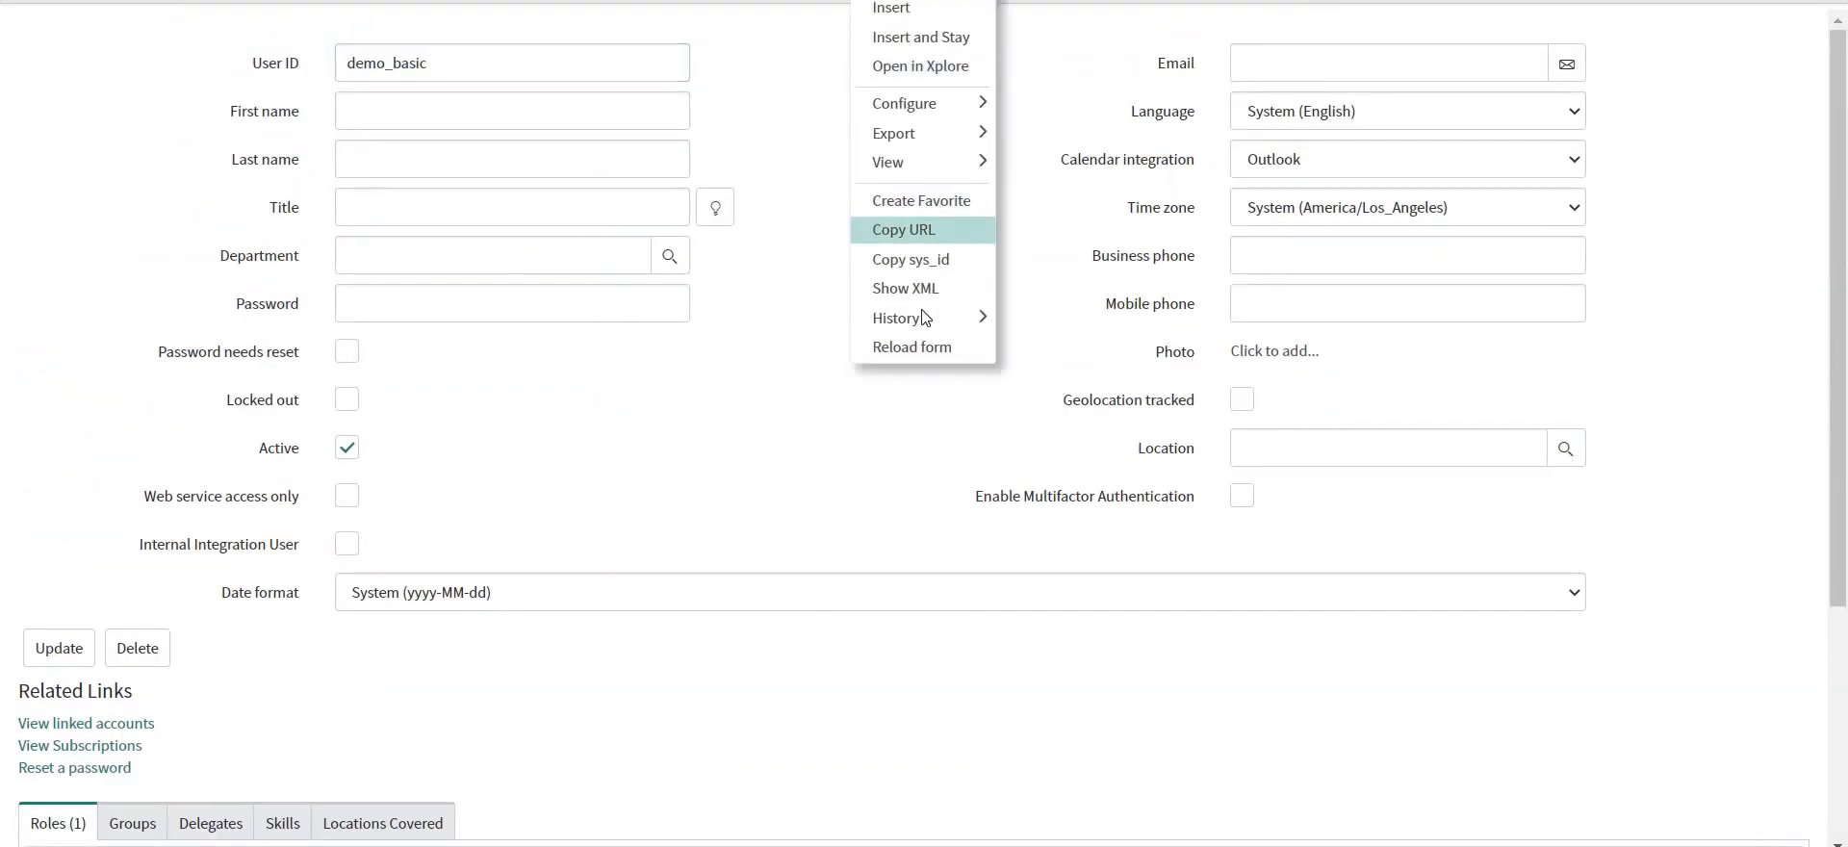
left_click(918, 340)
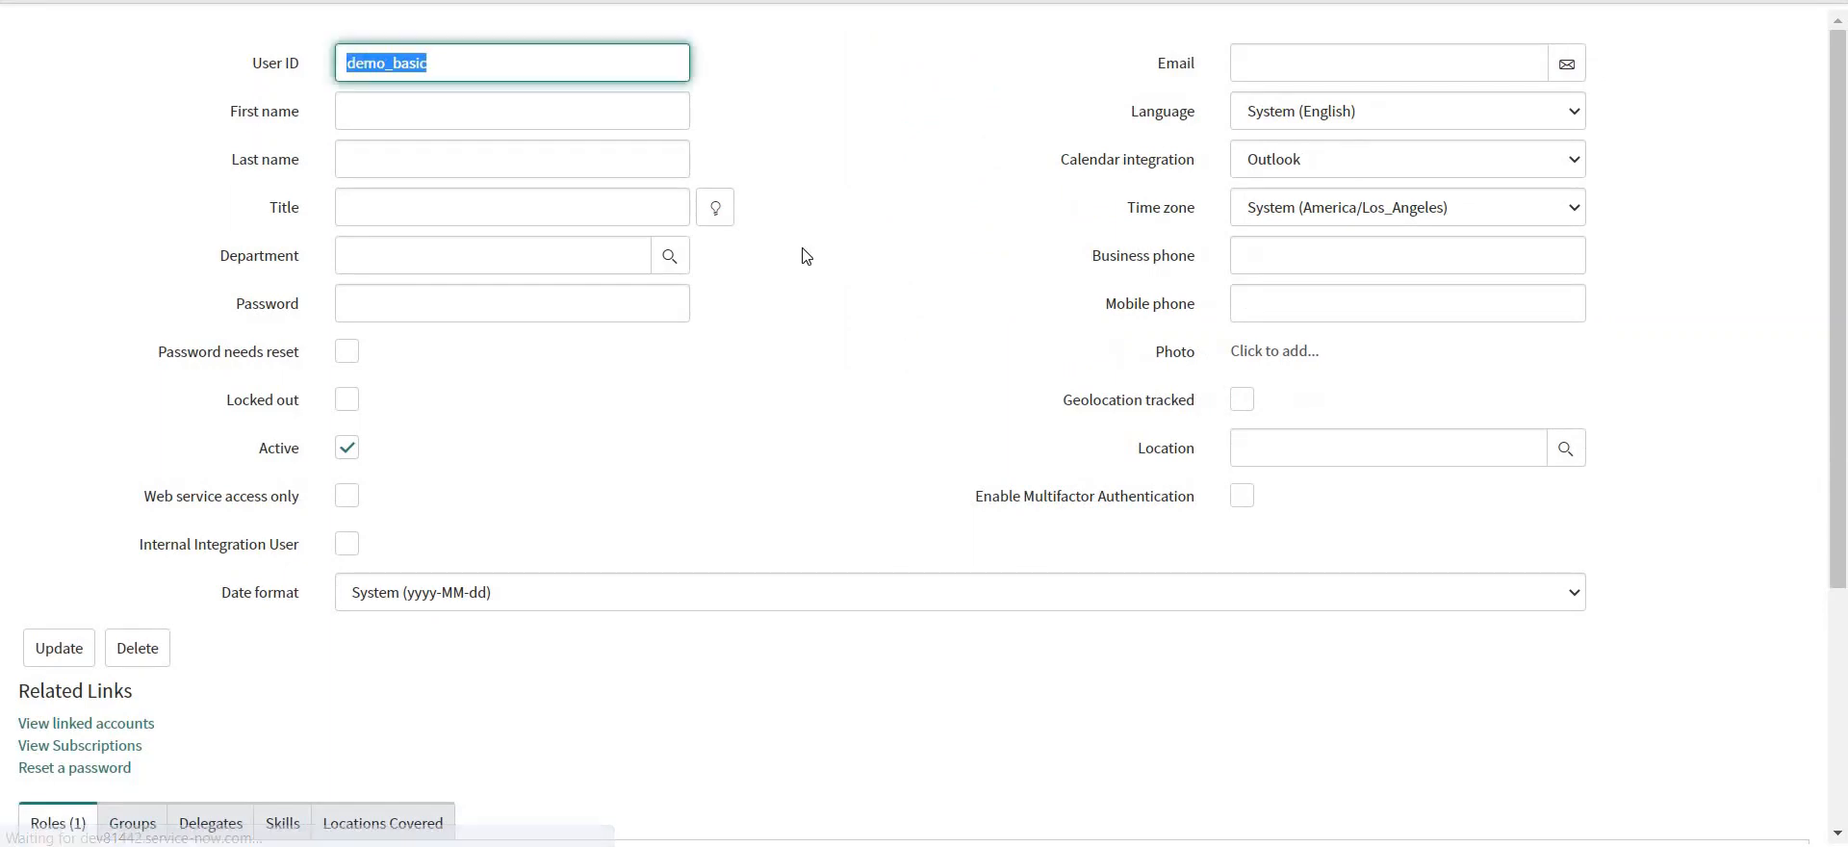
left_click(558, 306)
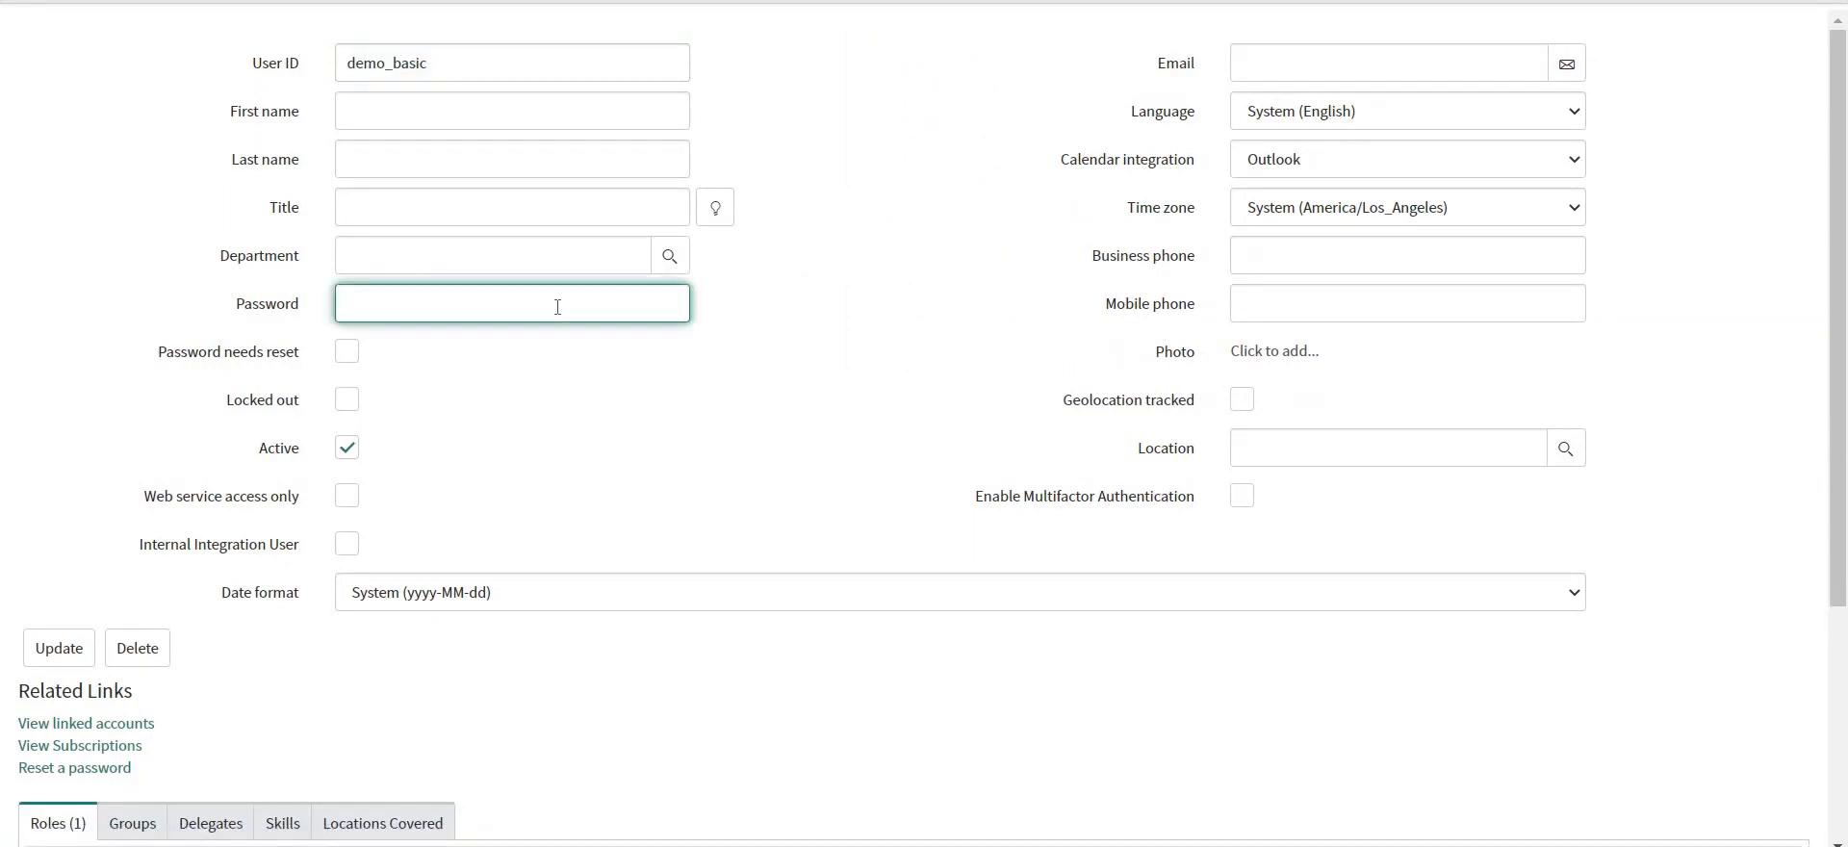
type("••••••••")
right_click(787, 1)
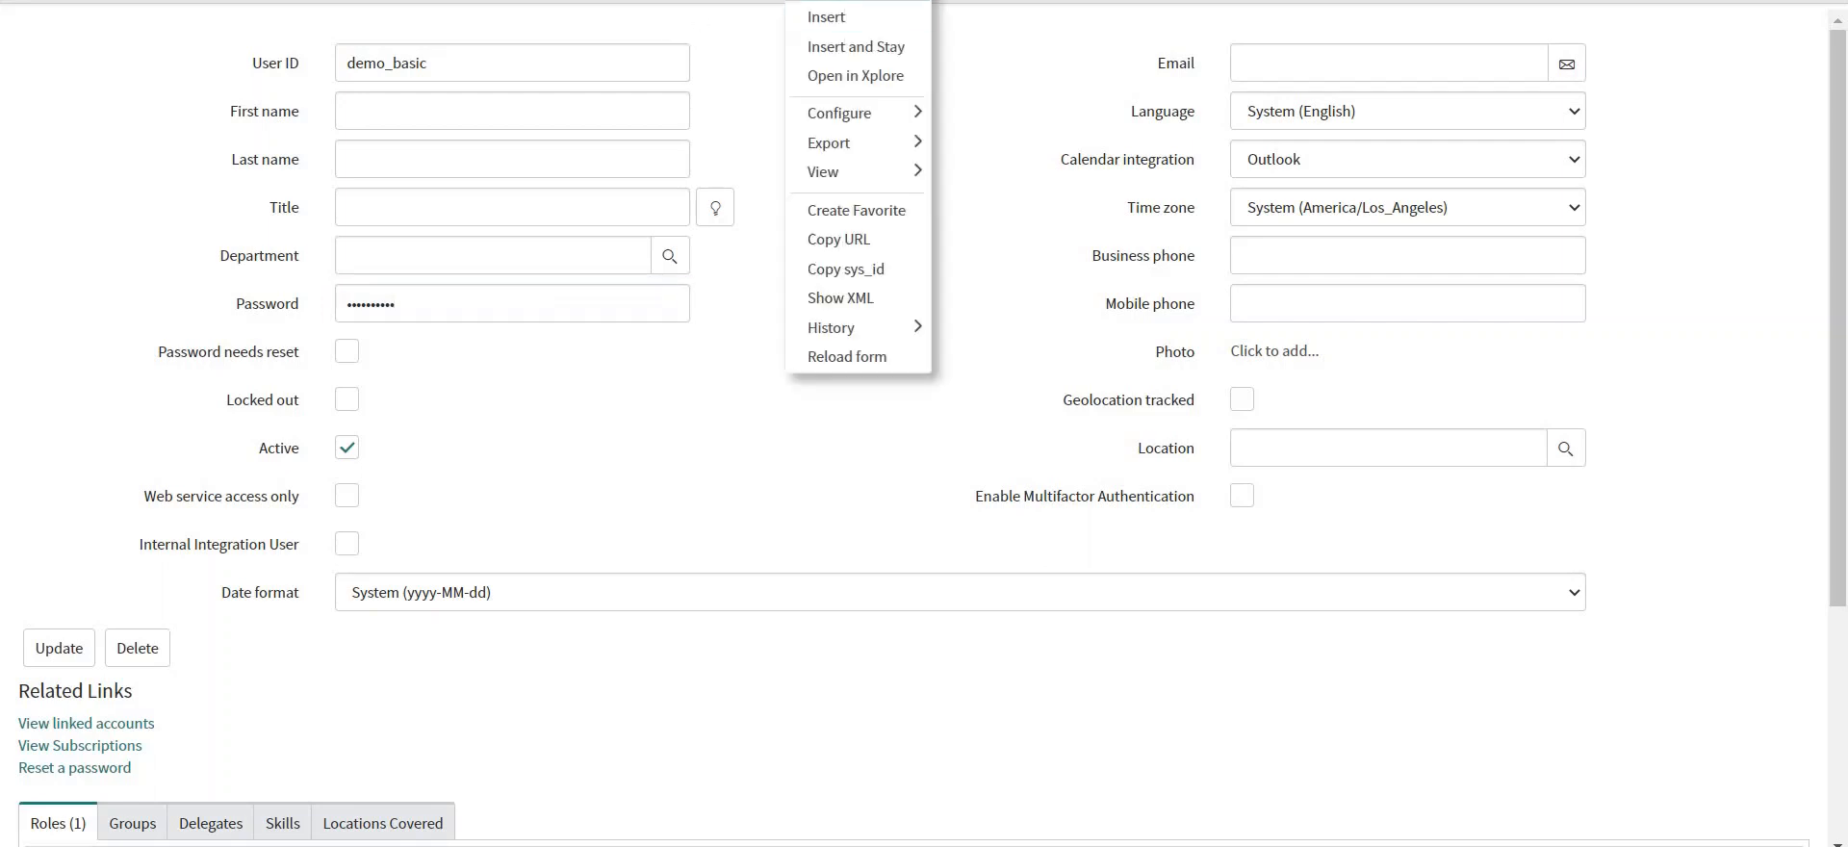
left_click(837, 1)
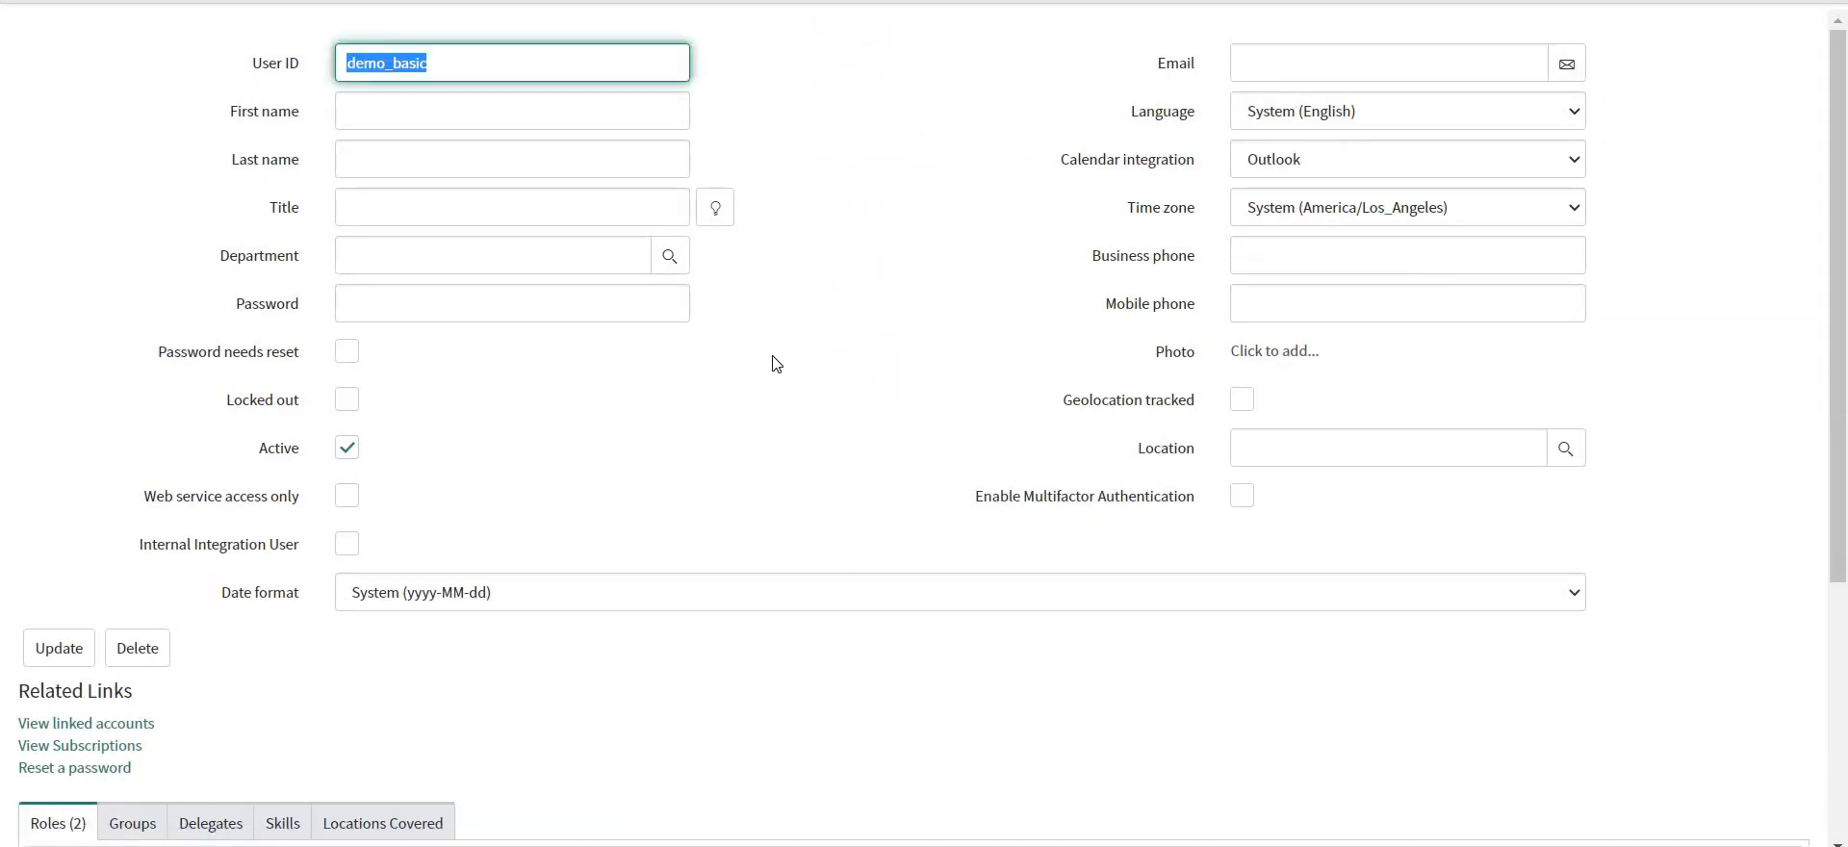
left_click(347, 495)
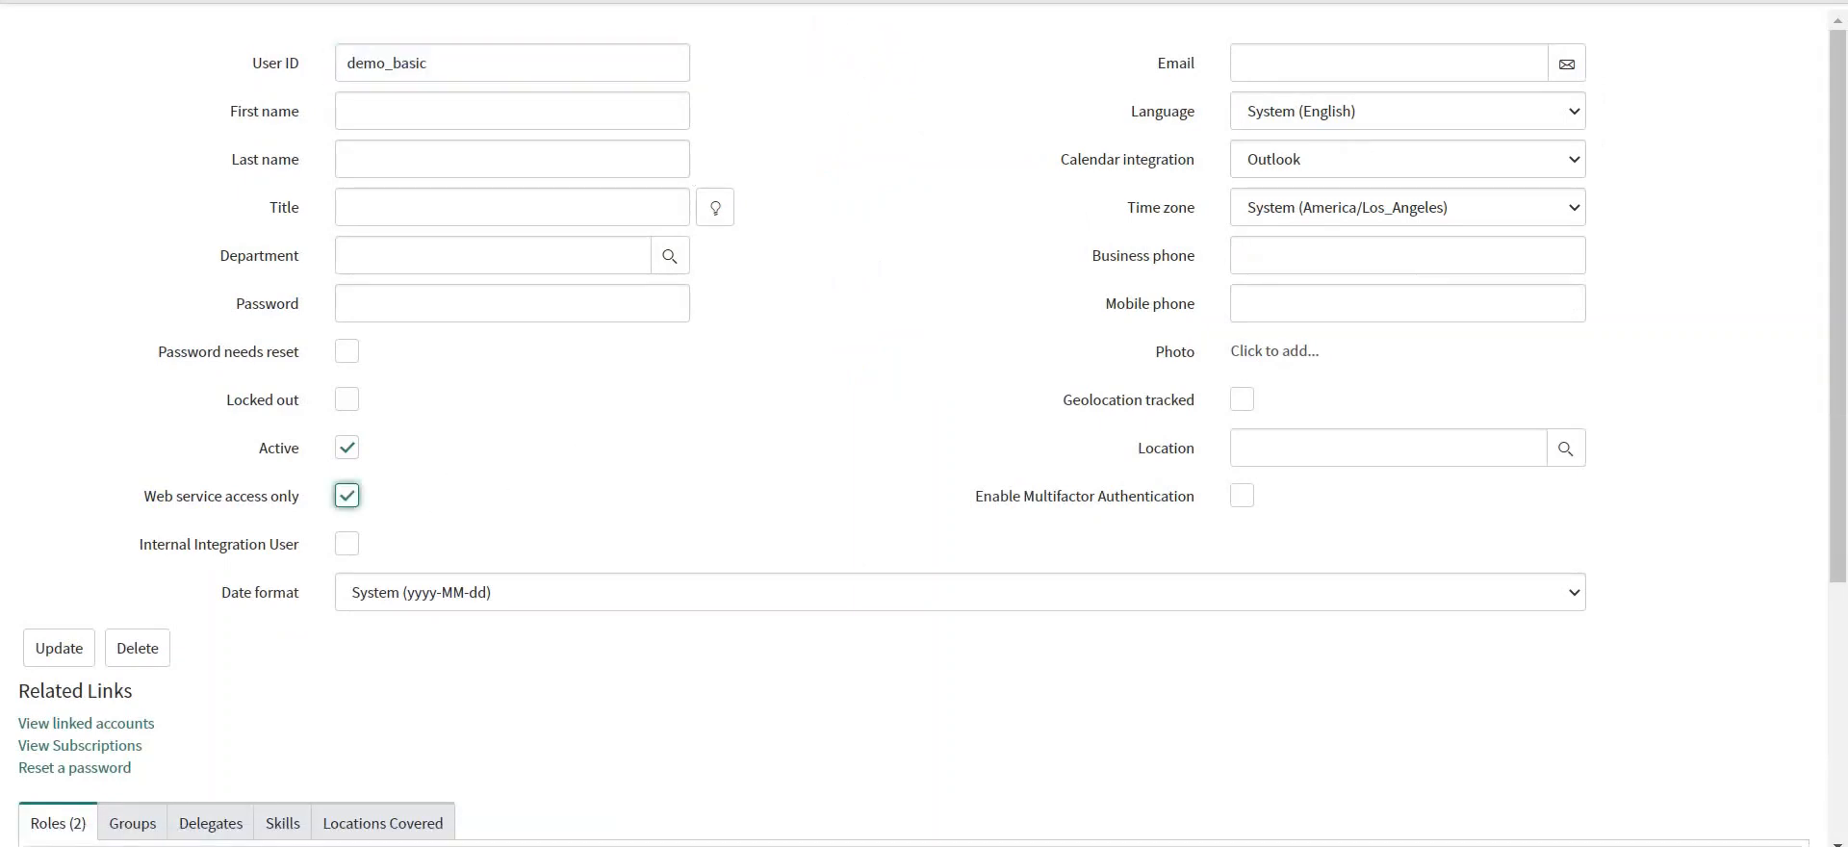
Save the integration user record and view incident insert's three variable substitutions.
right_click(838, 1)
left_click(866, 1)
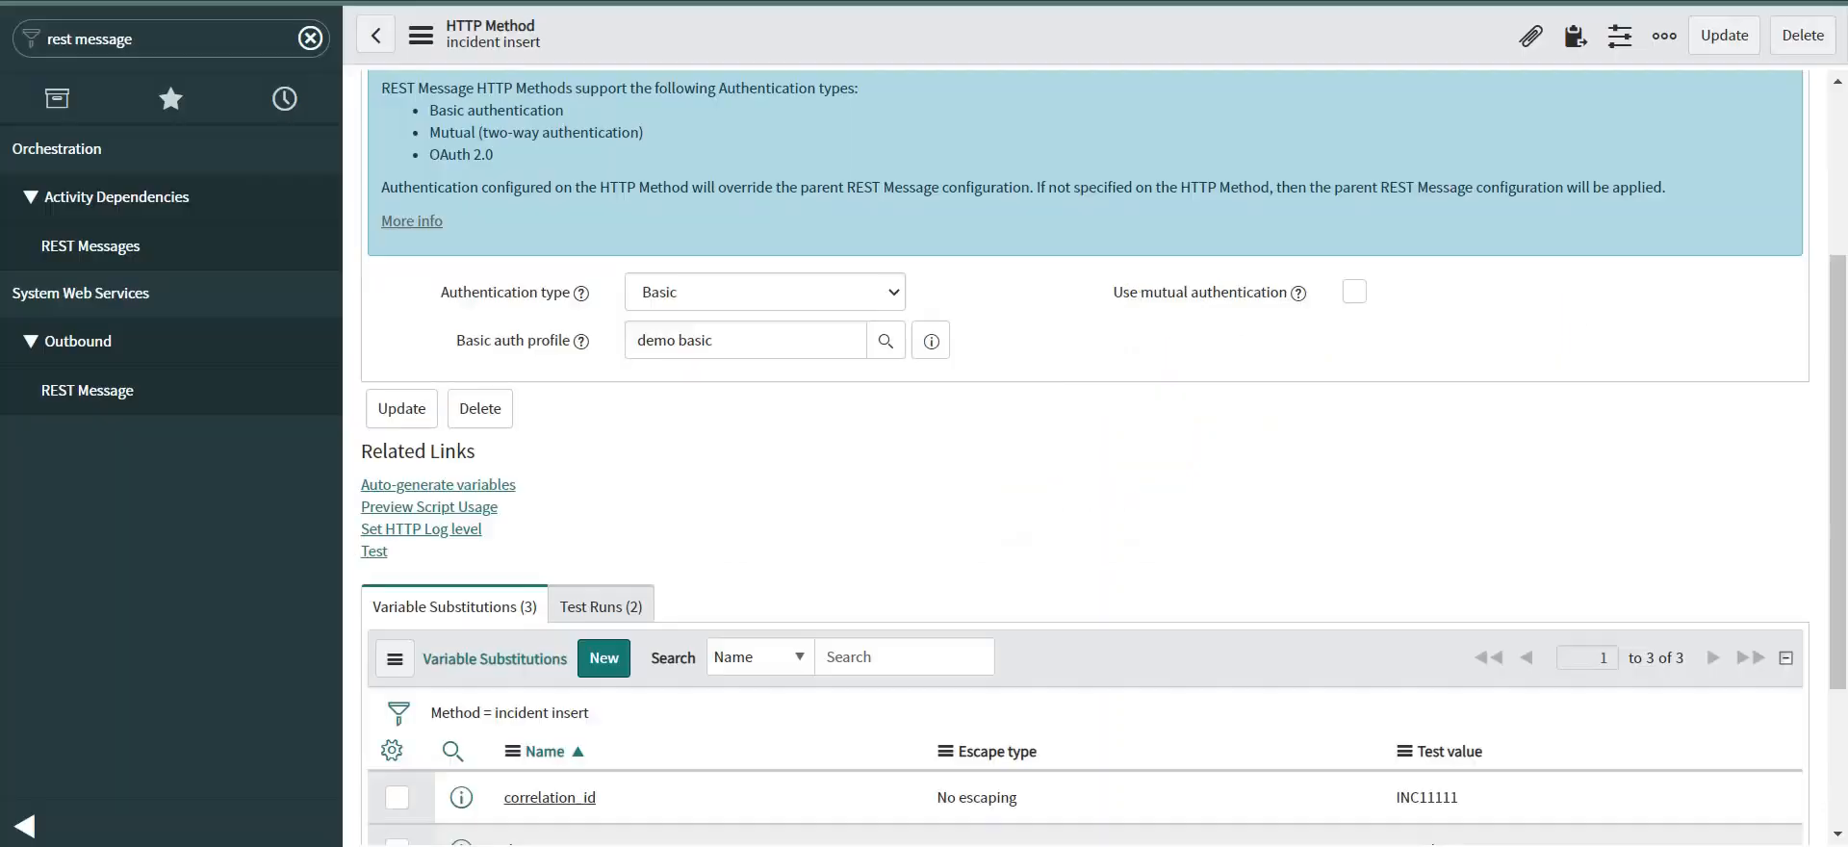
scroll(904, 515, "down", 3)
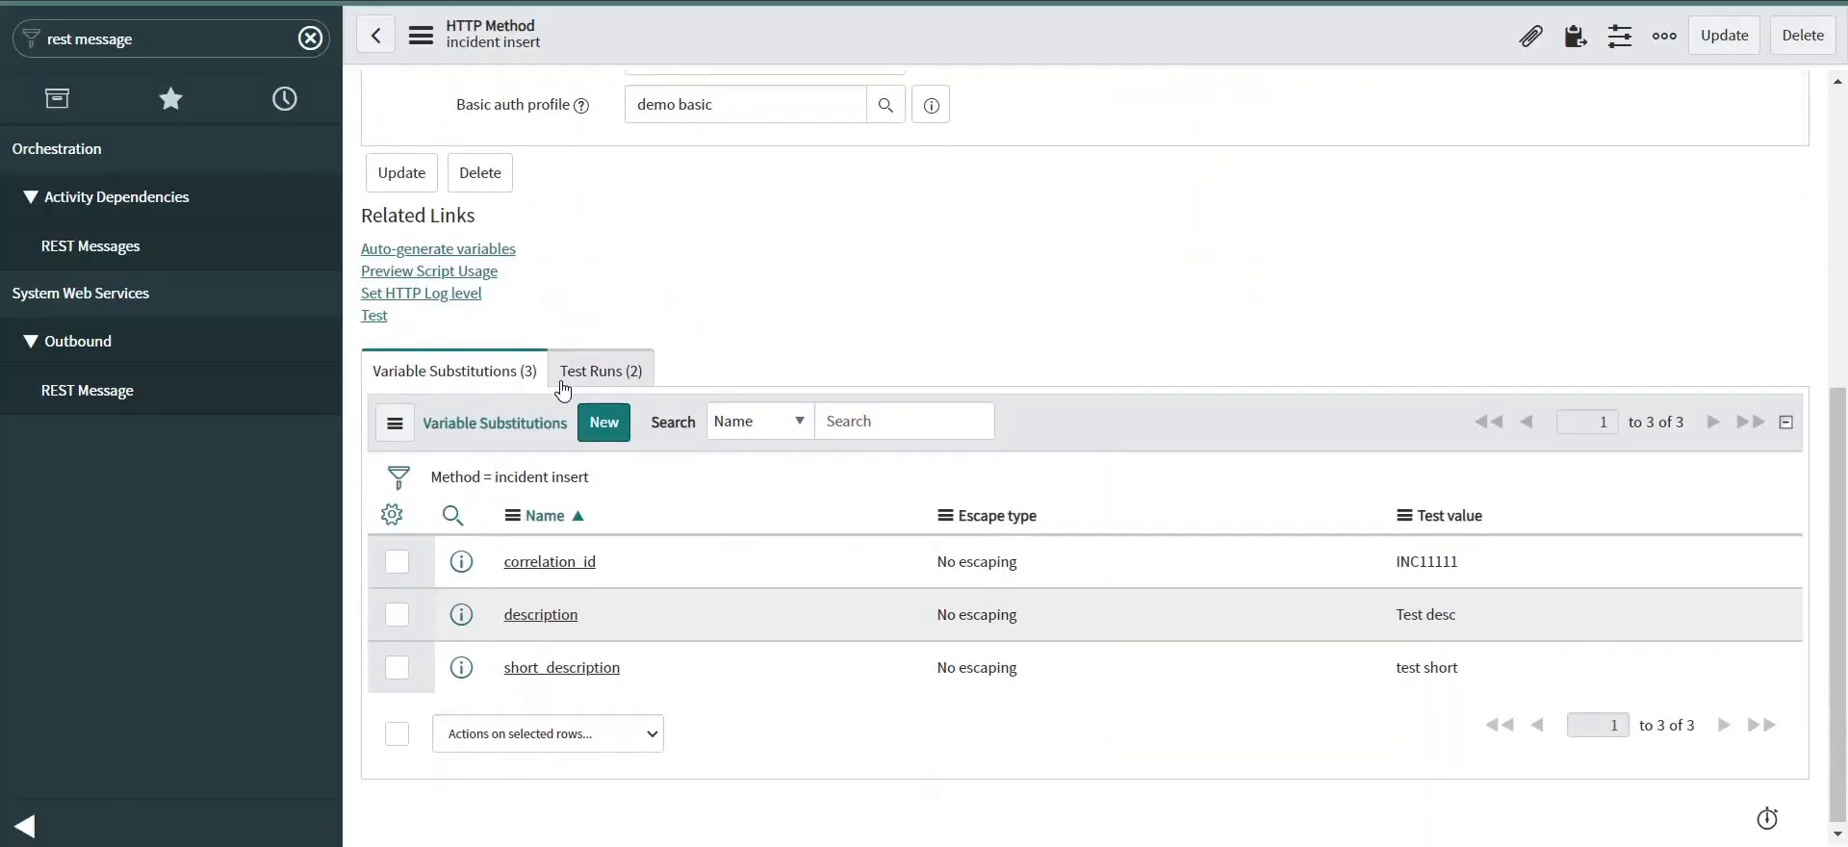
Retest incident insert, getting HTTP 201 with the new sys_id and correlation ID INC11111.
left_click(375, 311)
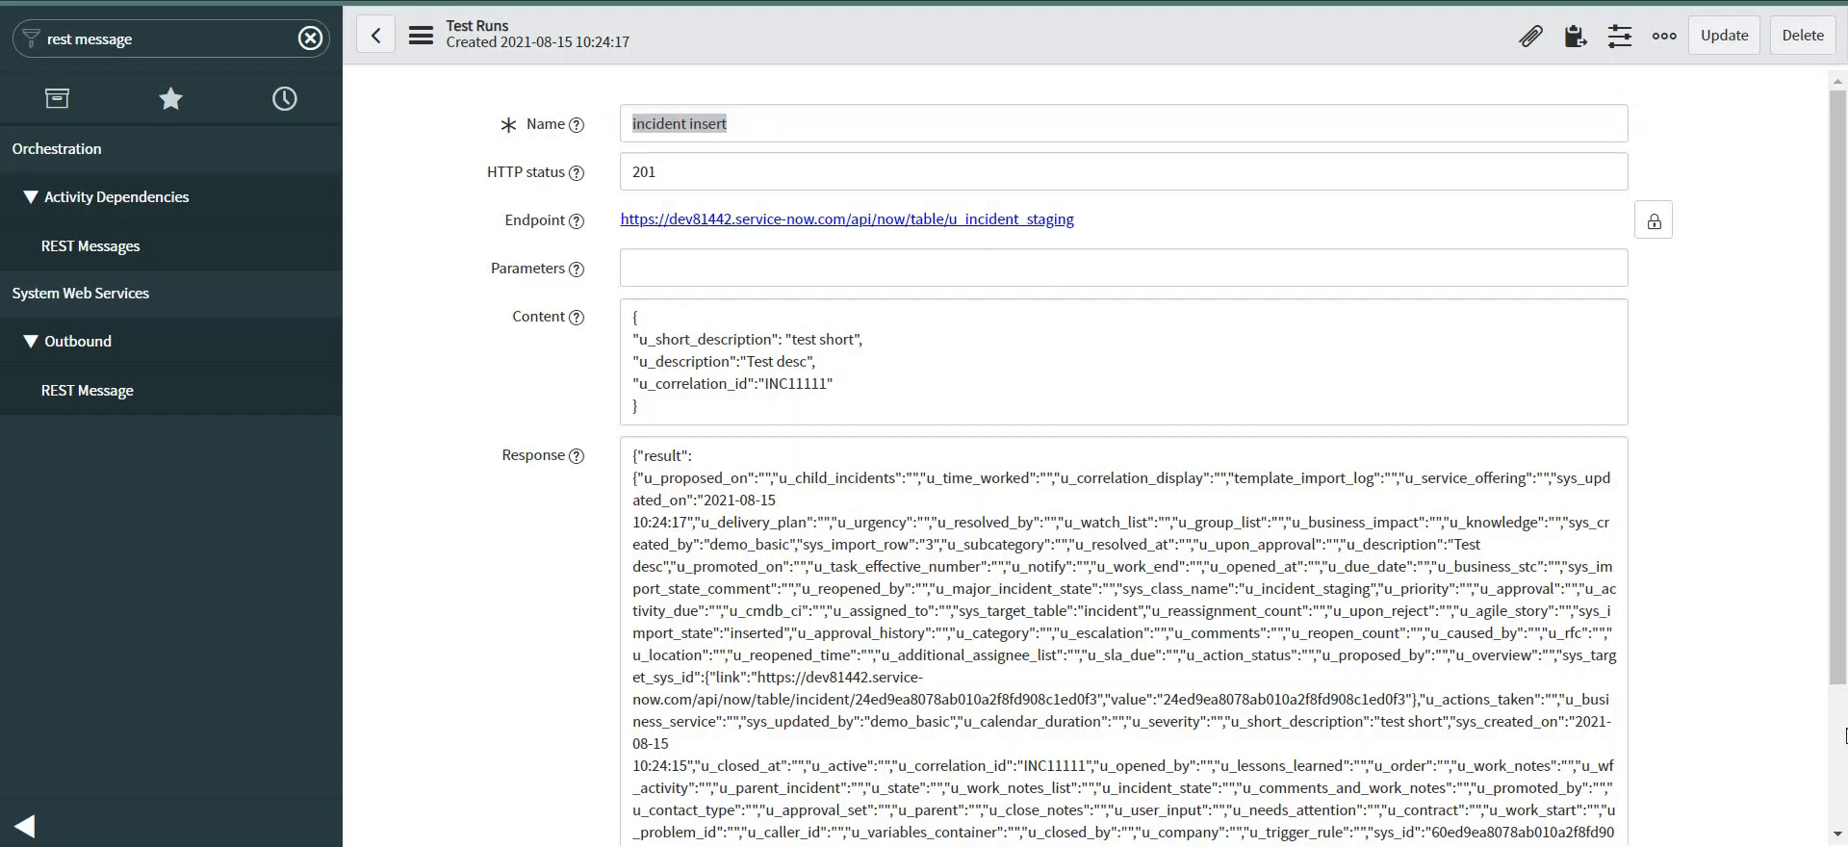
scroll(1843, 736, "down", 2)
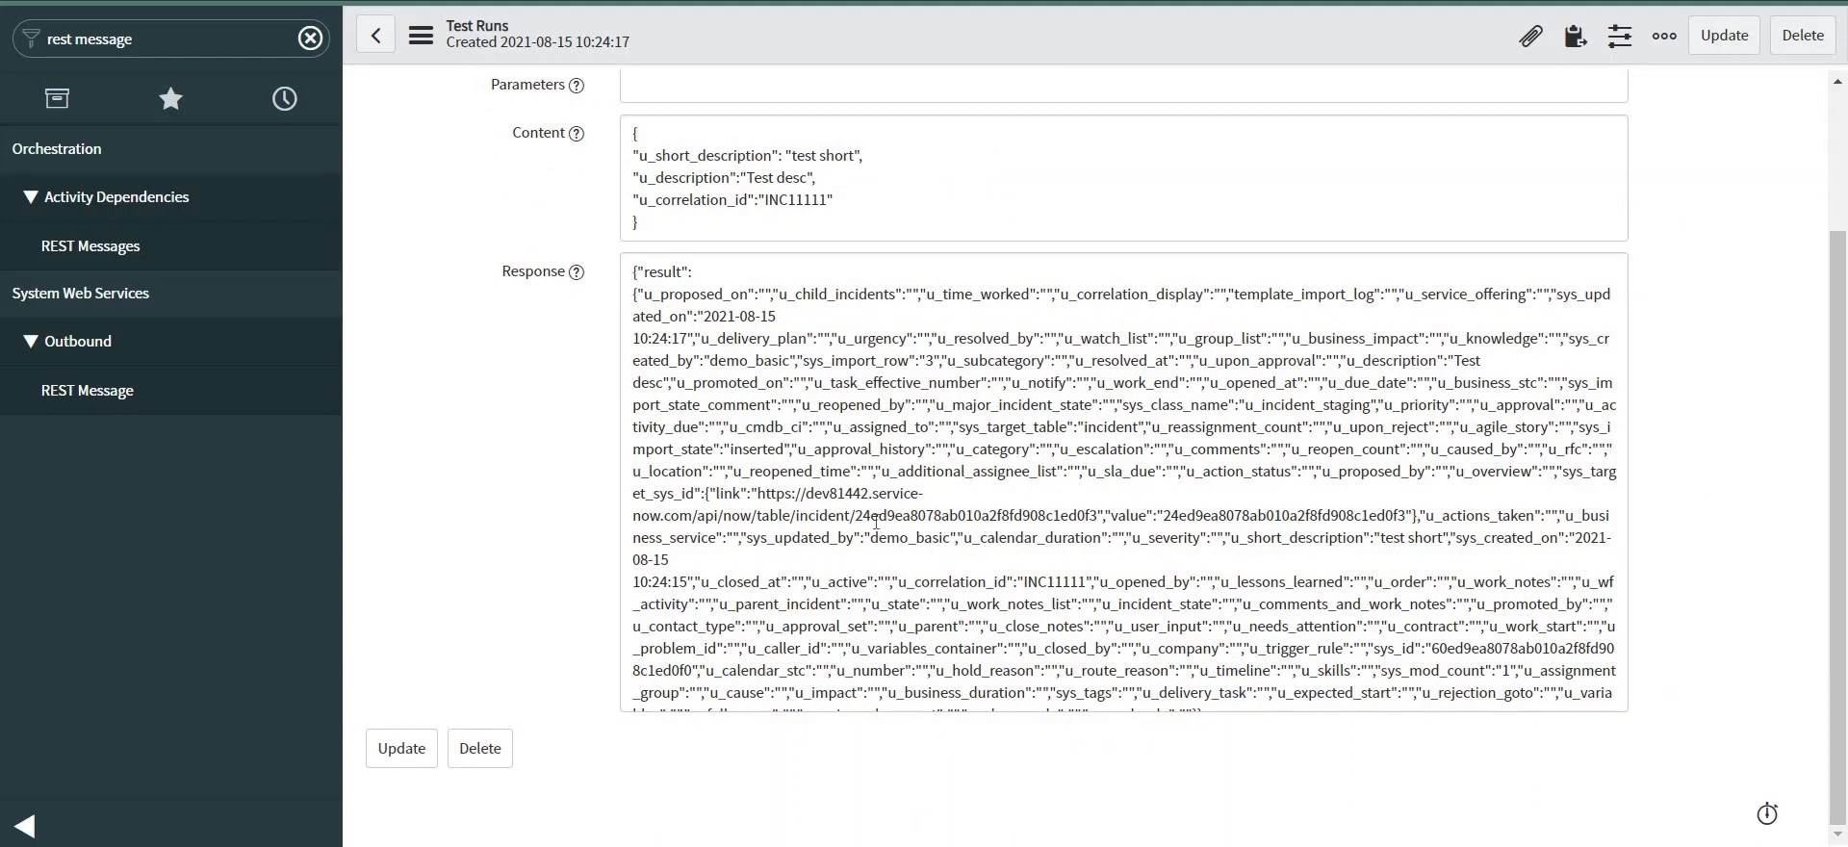
double_click(961, 513)
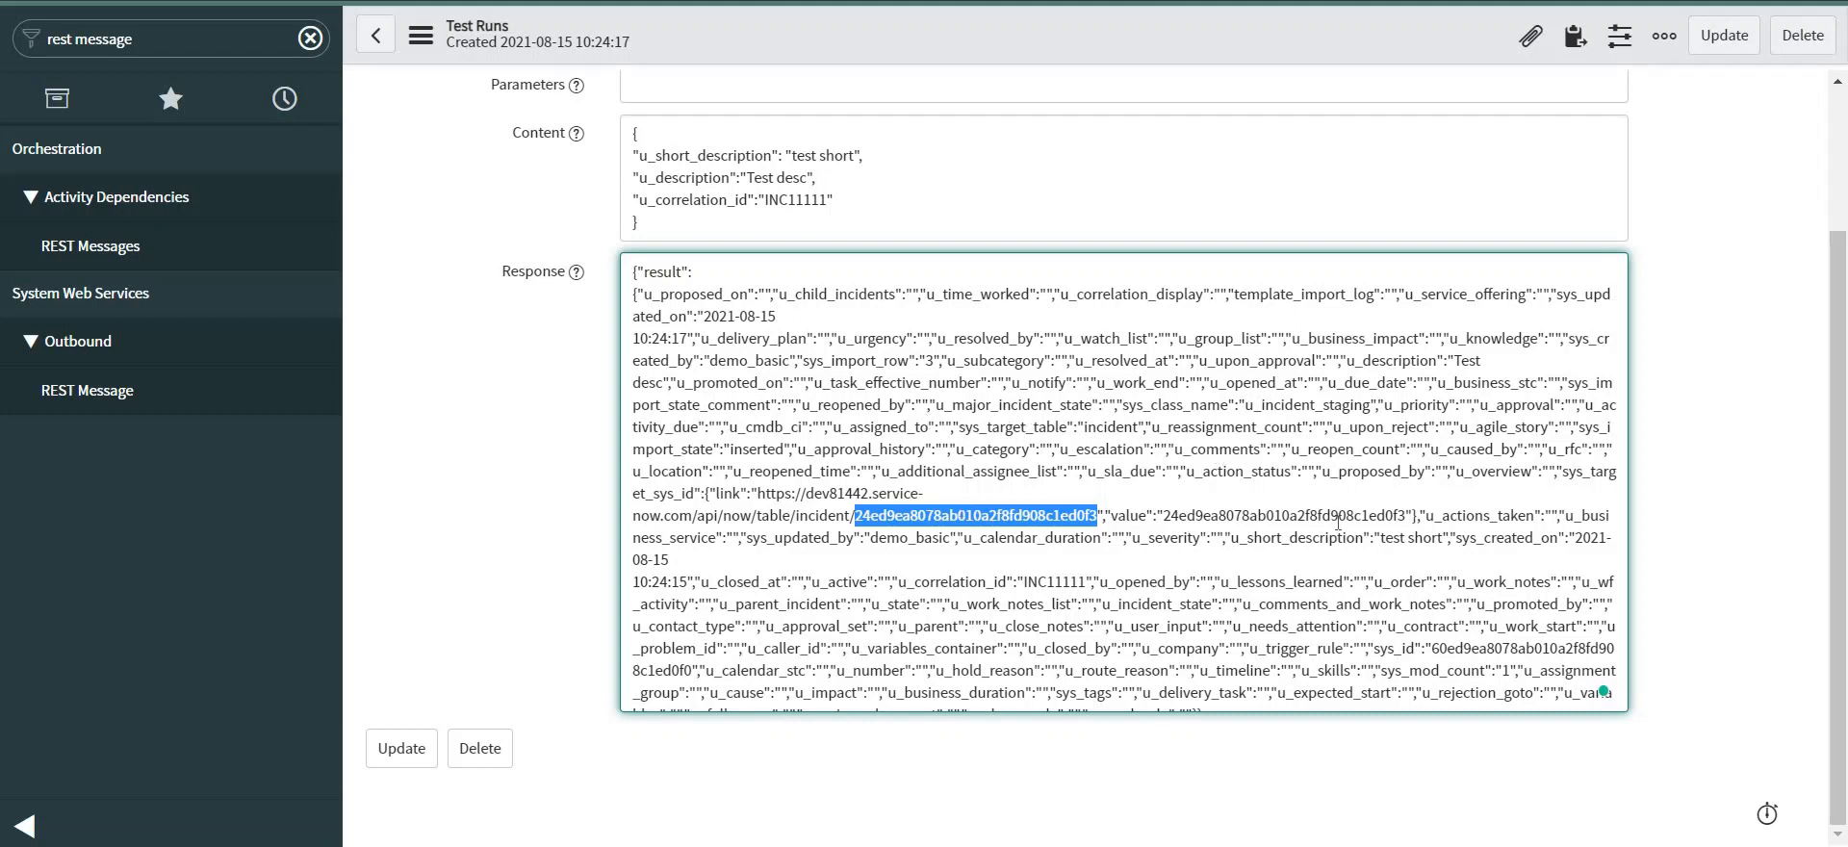
double_click(1048, 582)
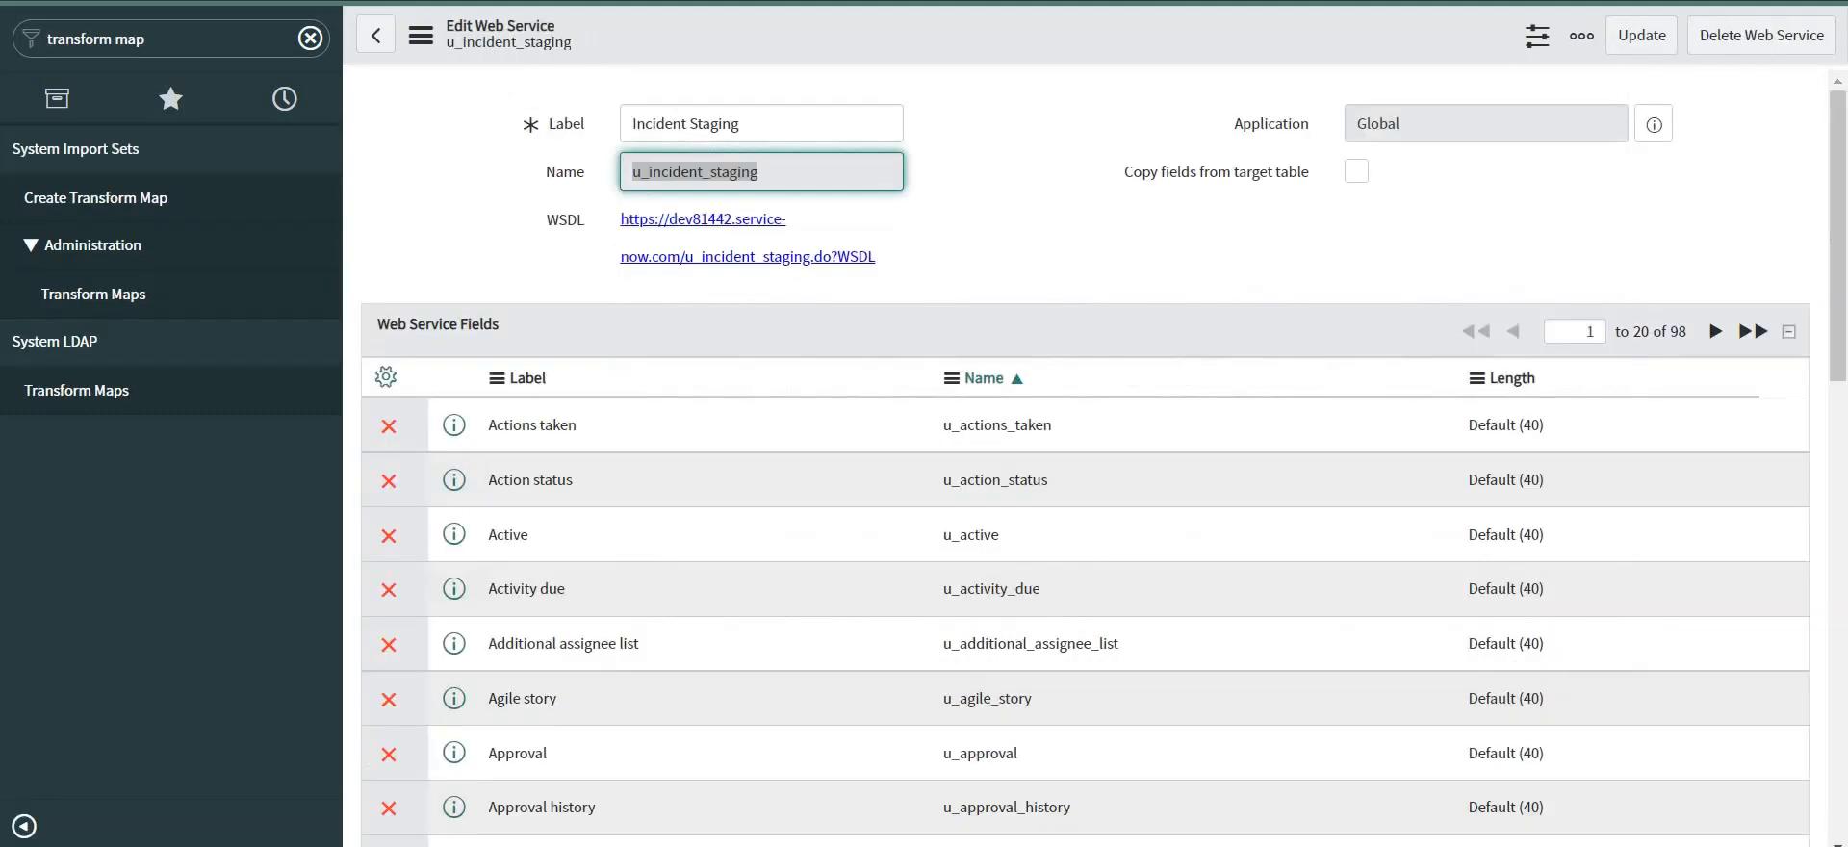
Open incident.list and filter Correlation ID by *INC11111, finding only INC0010044.
double_click(695, 172)
type("i")
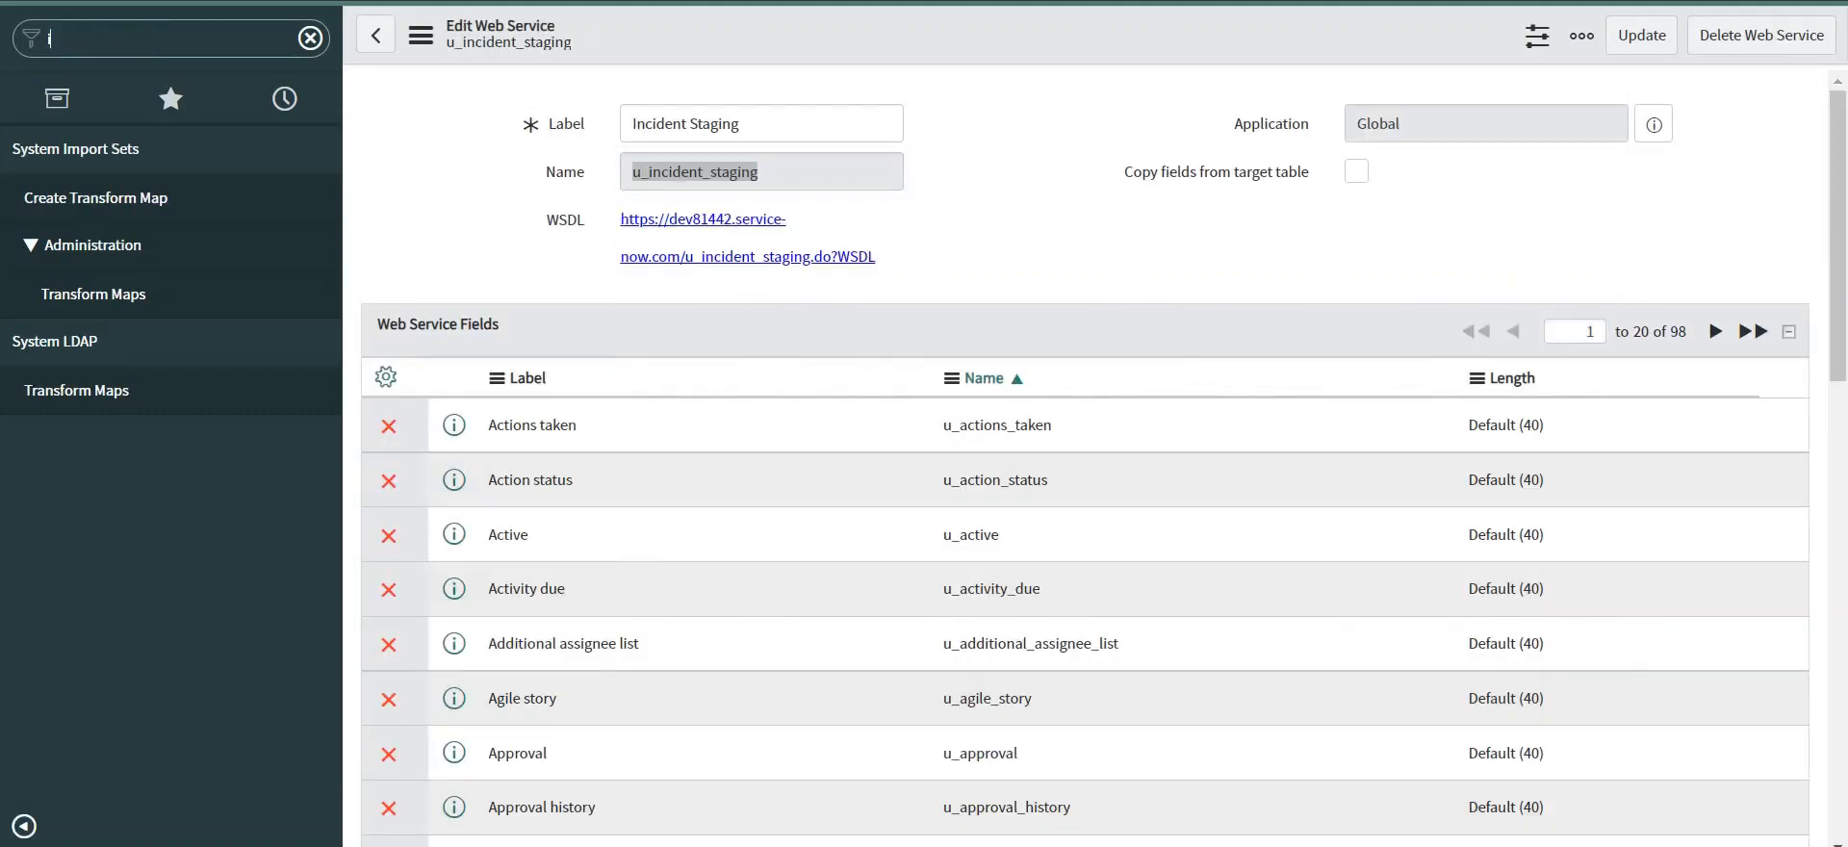
type("ncident")
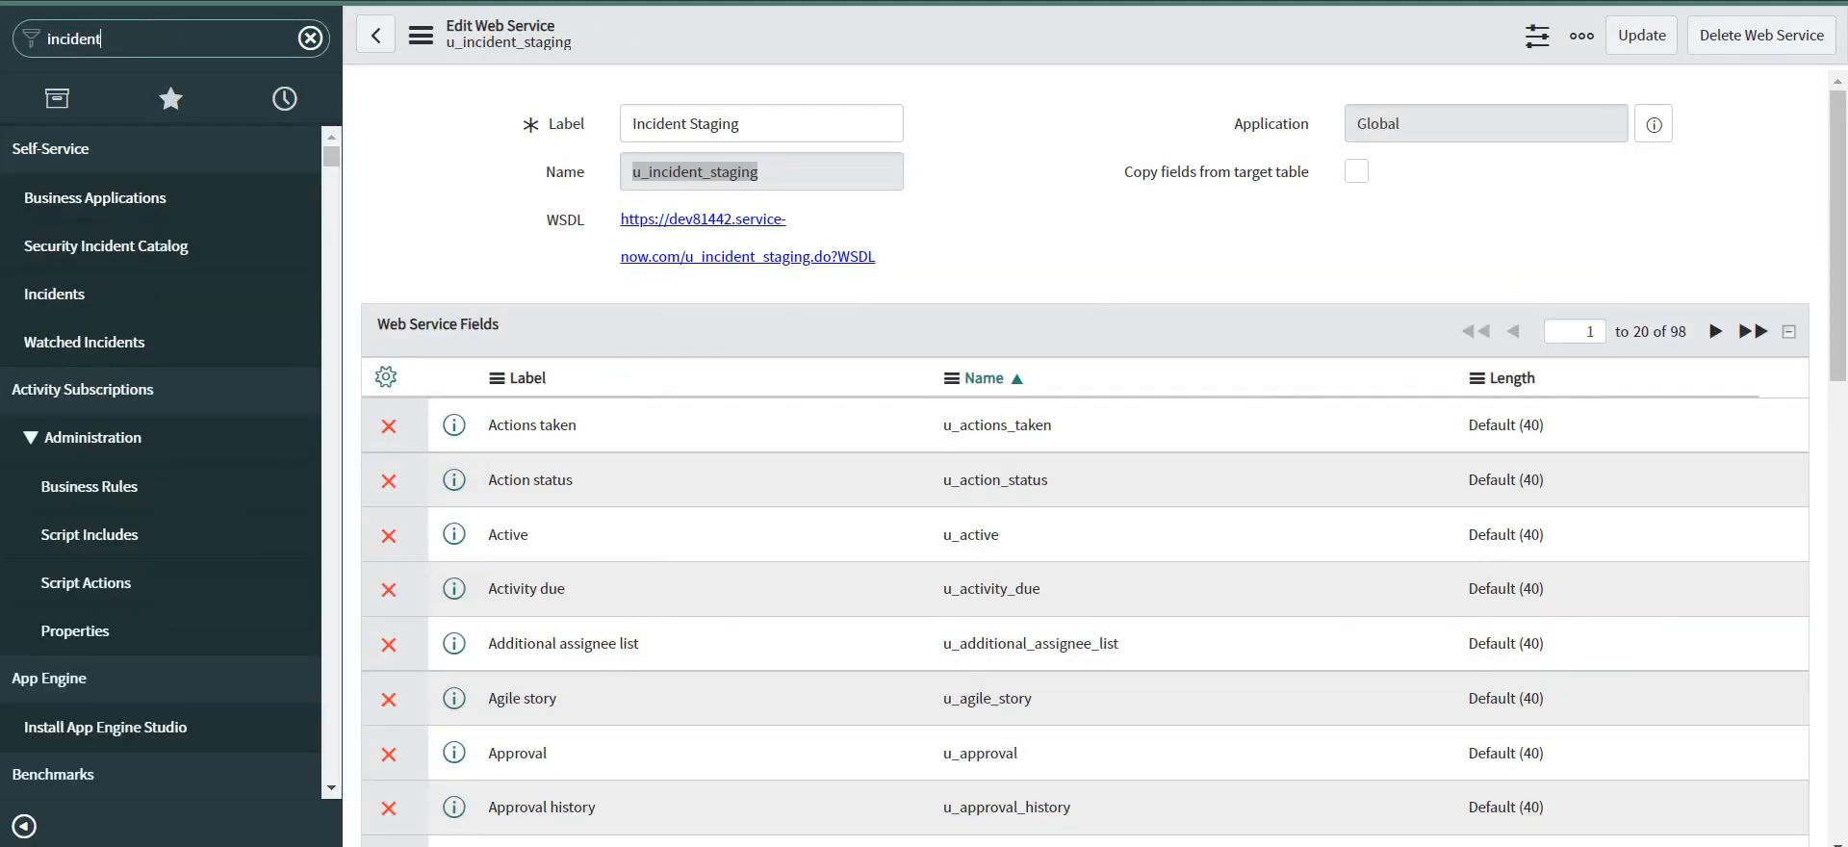
type(".list")
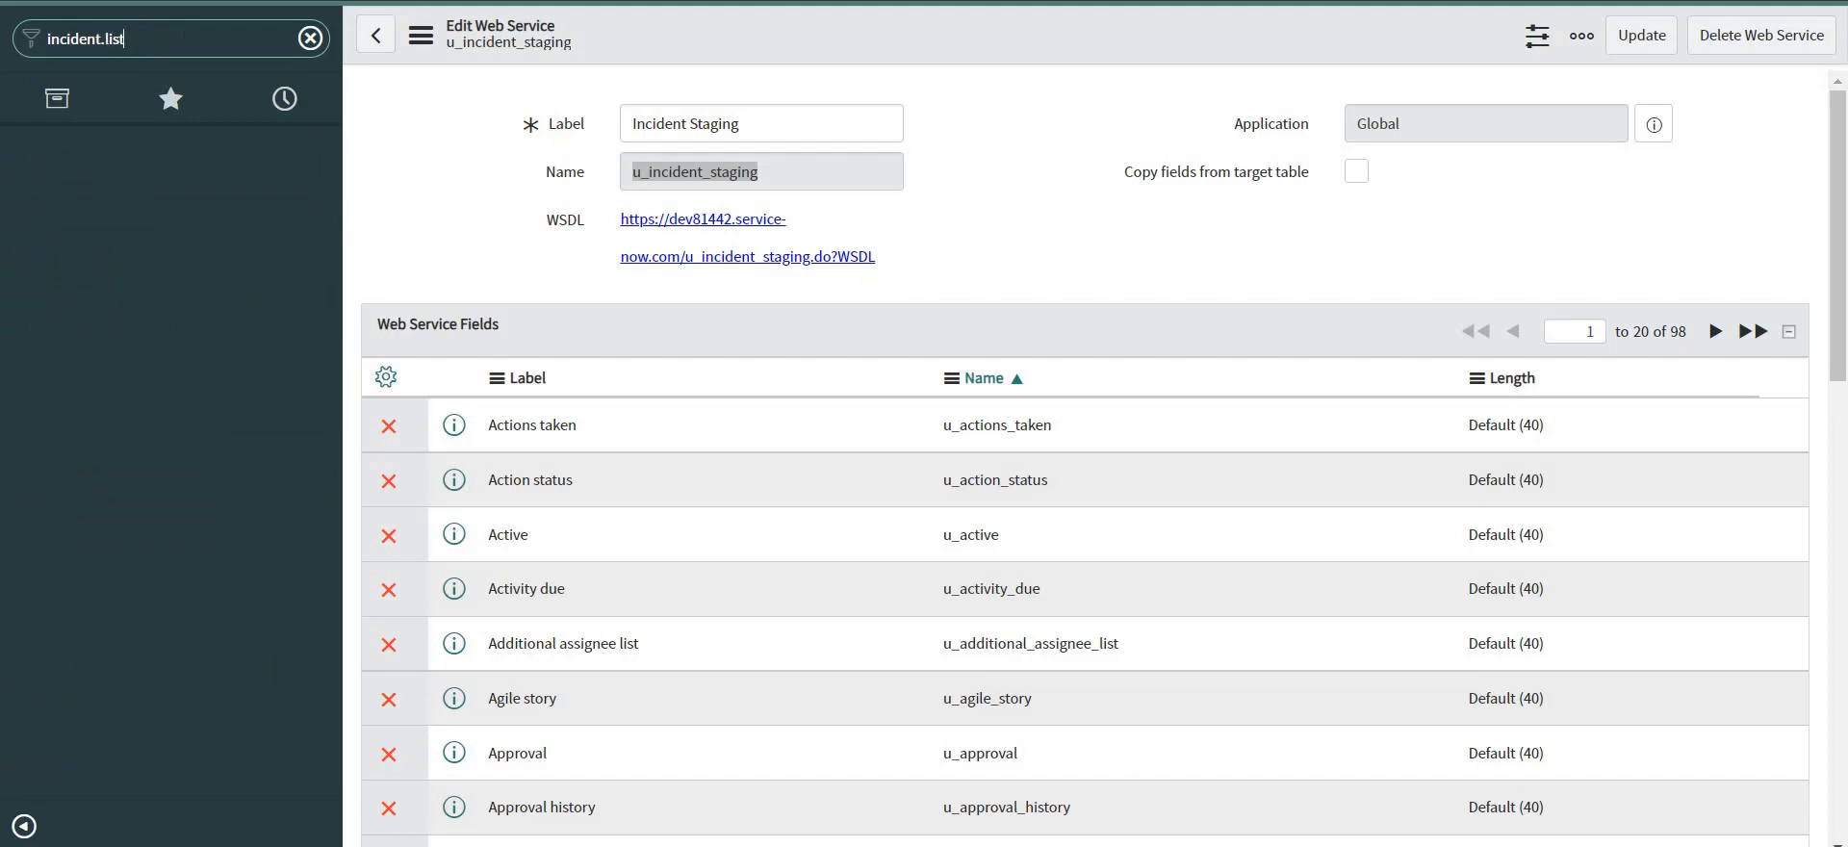
key("Return")
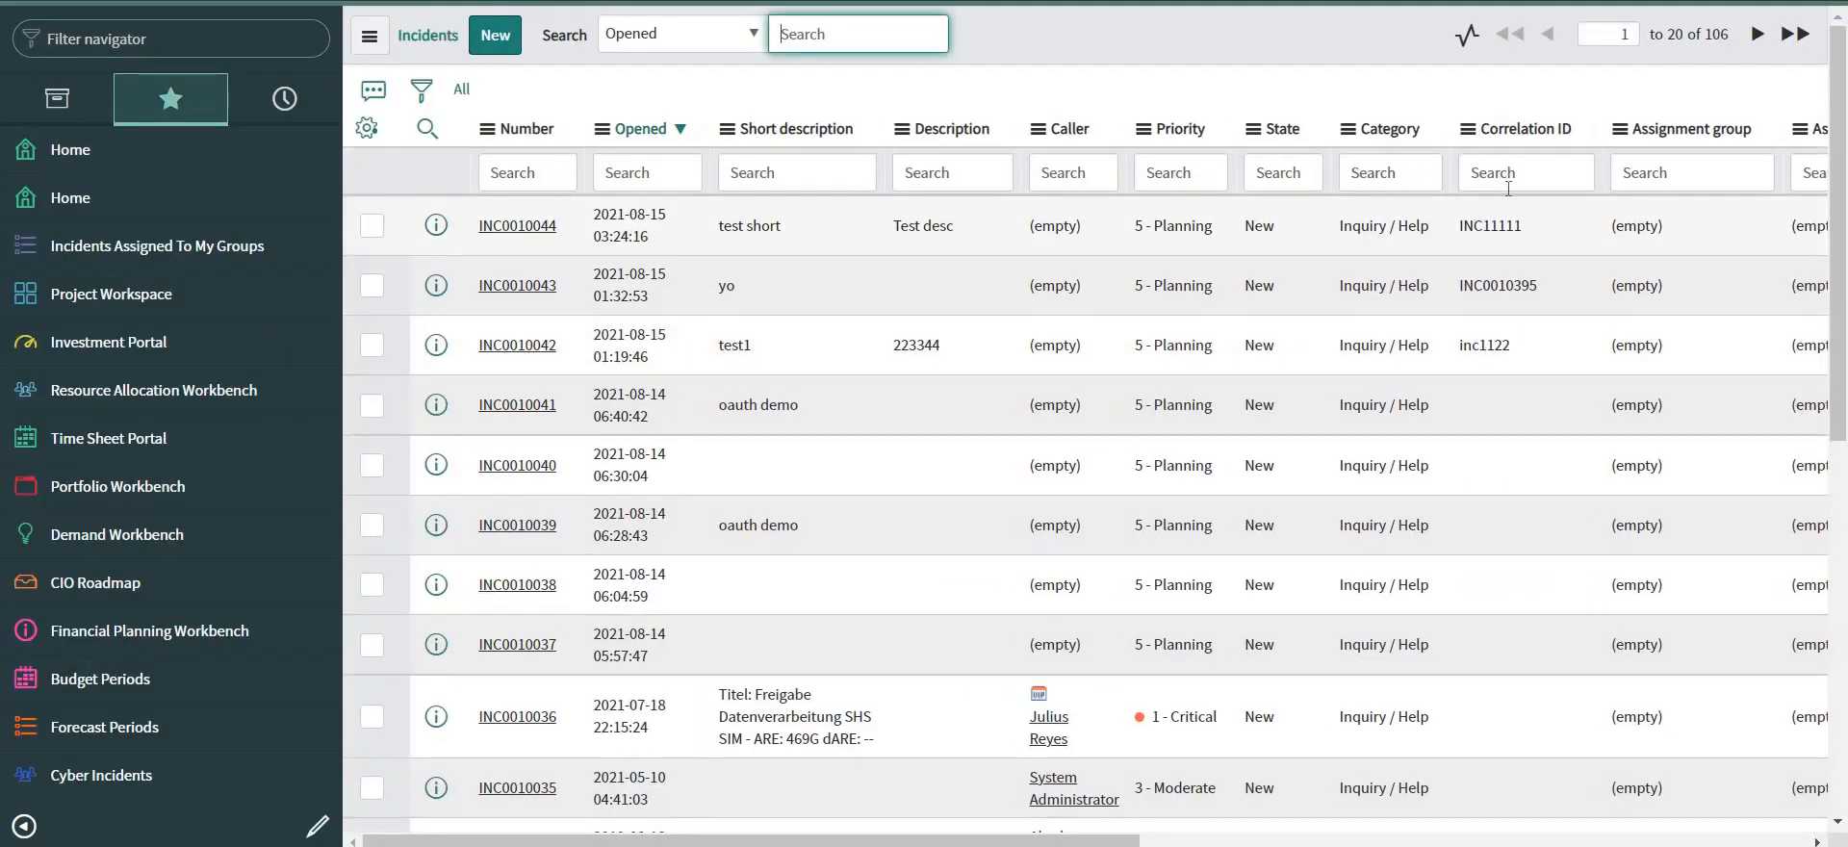
left_click(1508, 182)
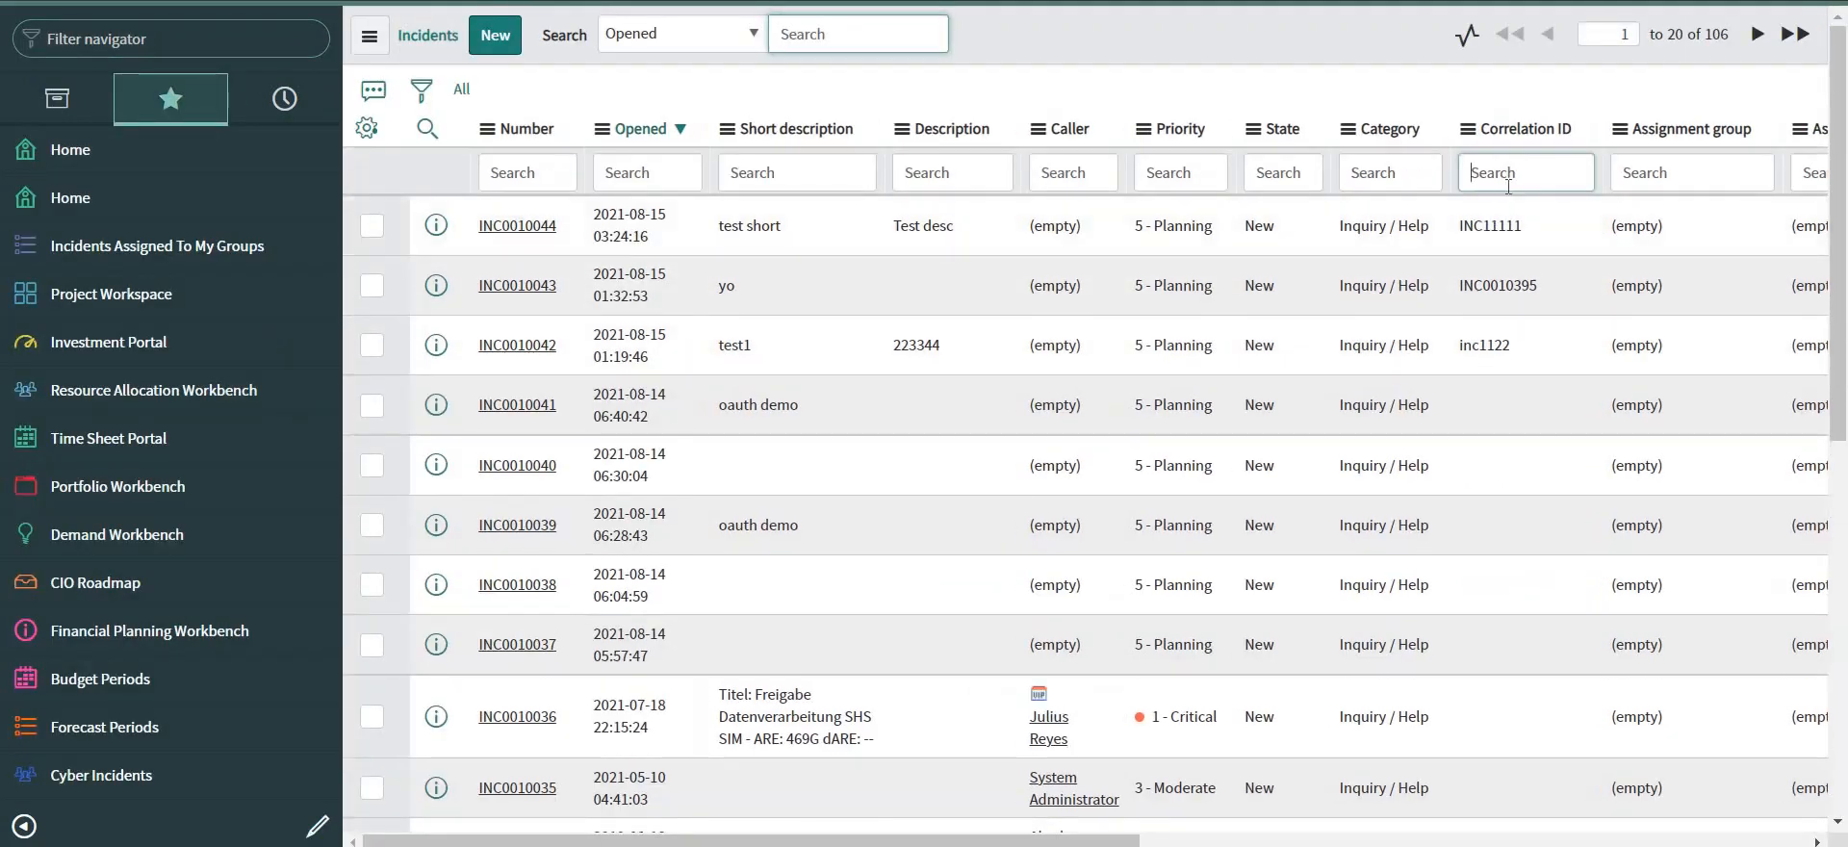
type("*INC11111")
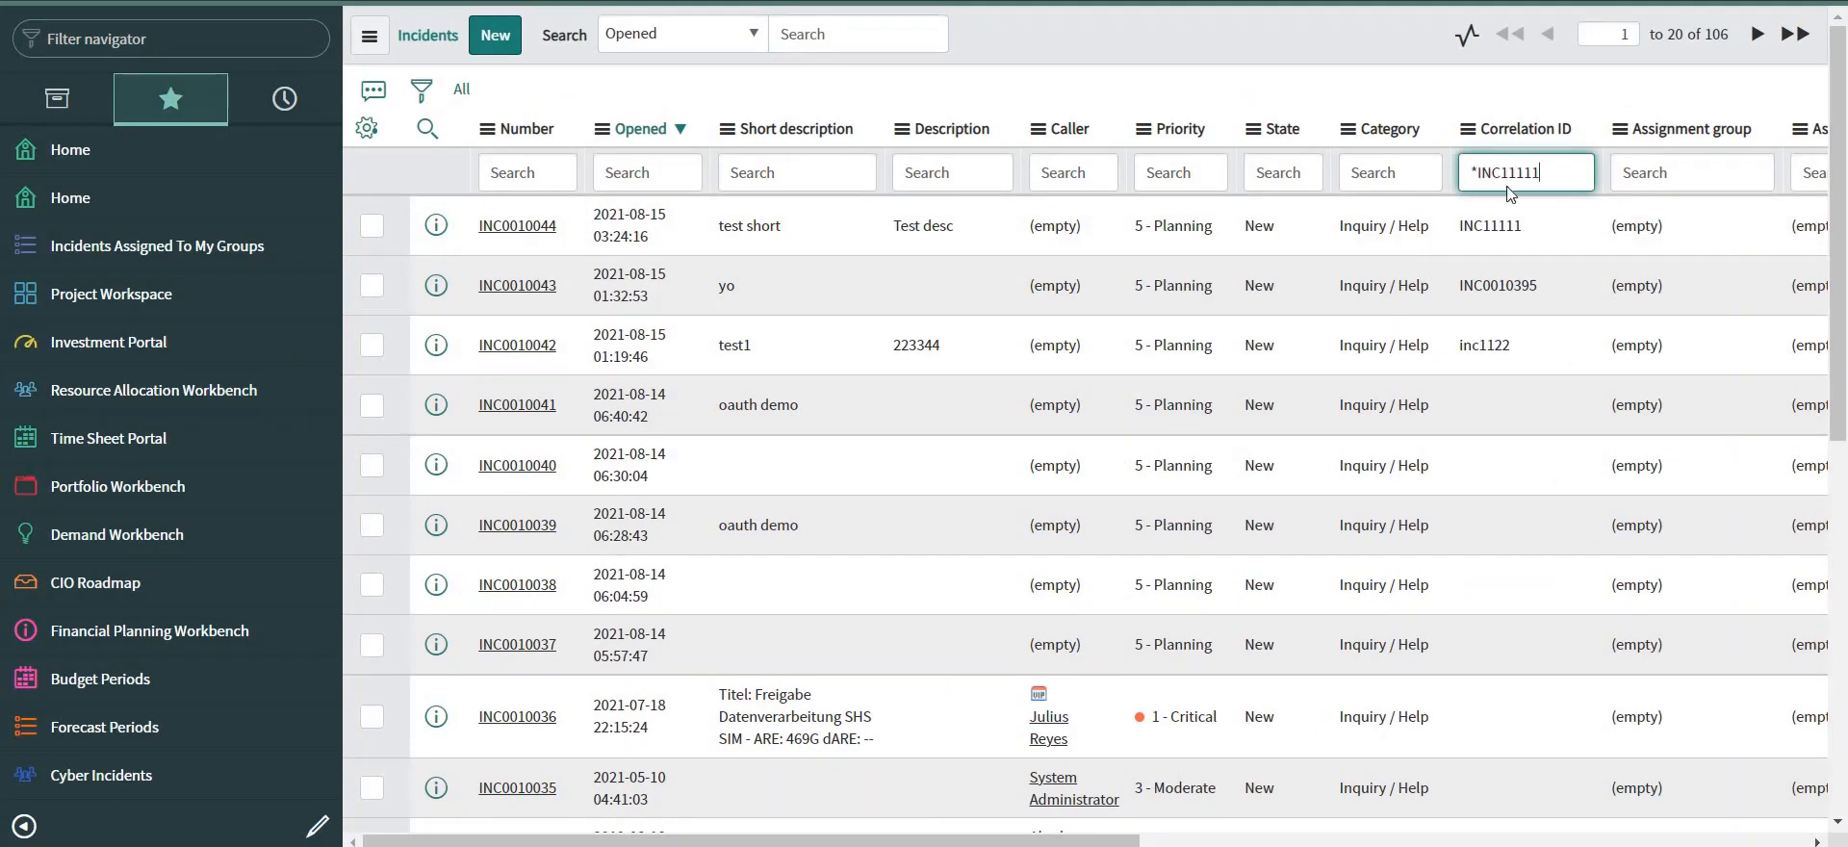
key("Return")
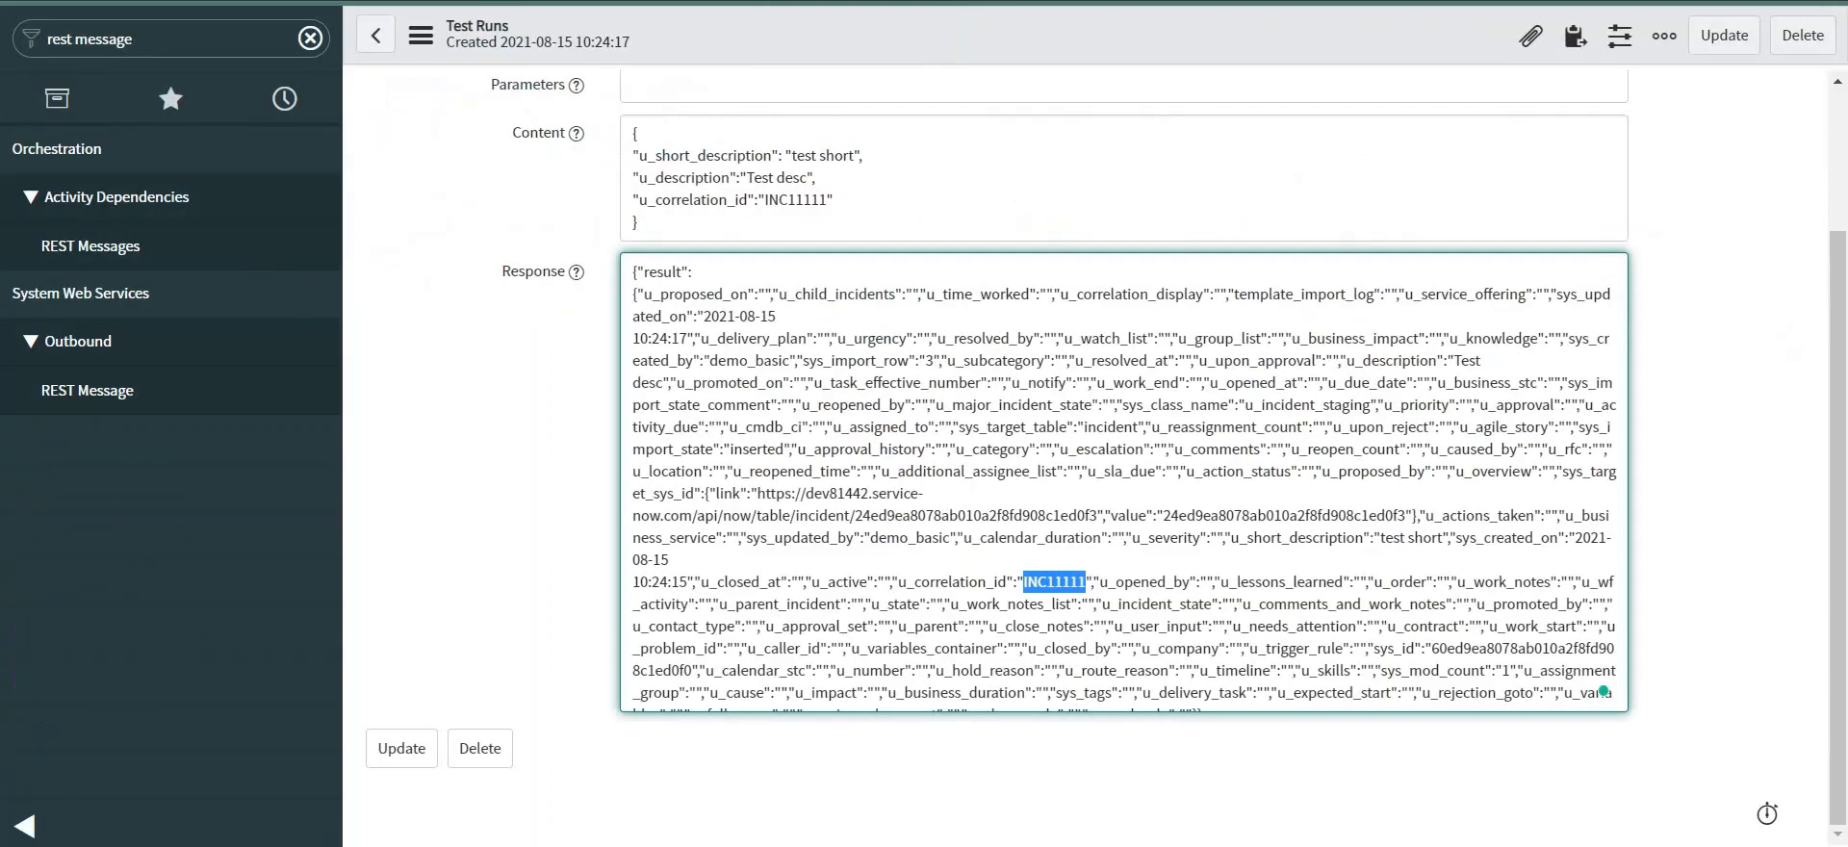
scroll(539, 388, "up", 2)
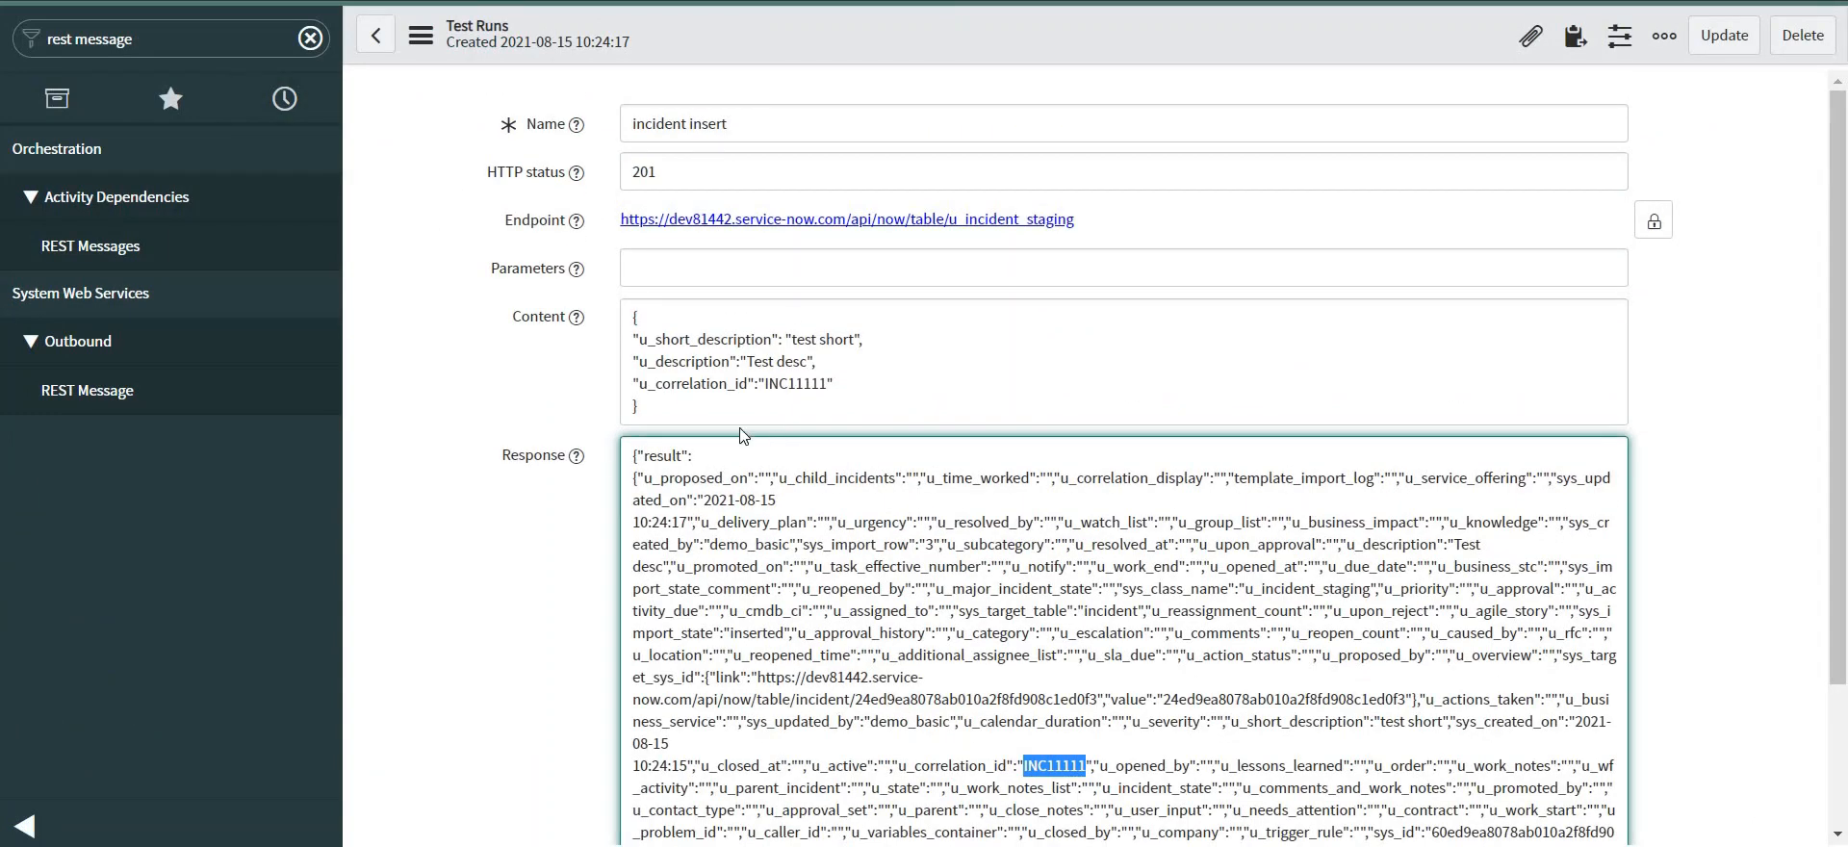
Go back to the incident insert HTTP method and scroll to its Related Links.
key("alt+Left")
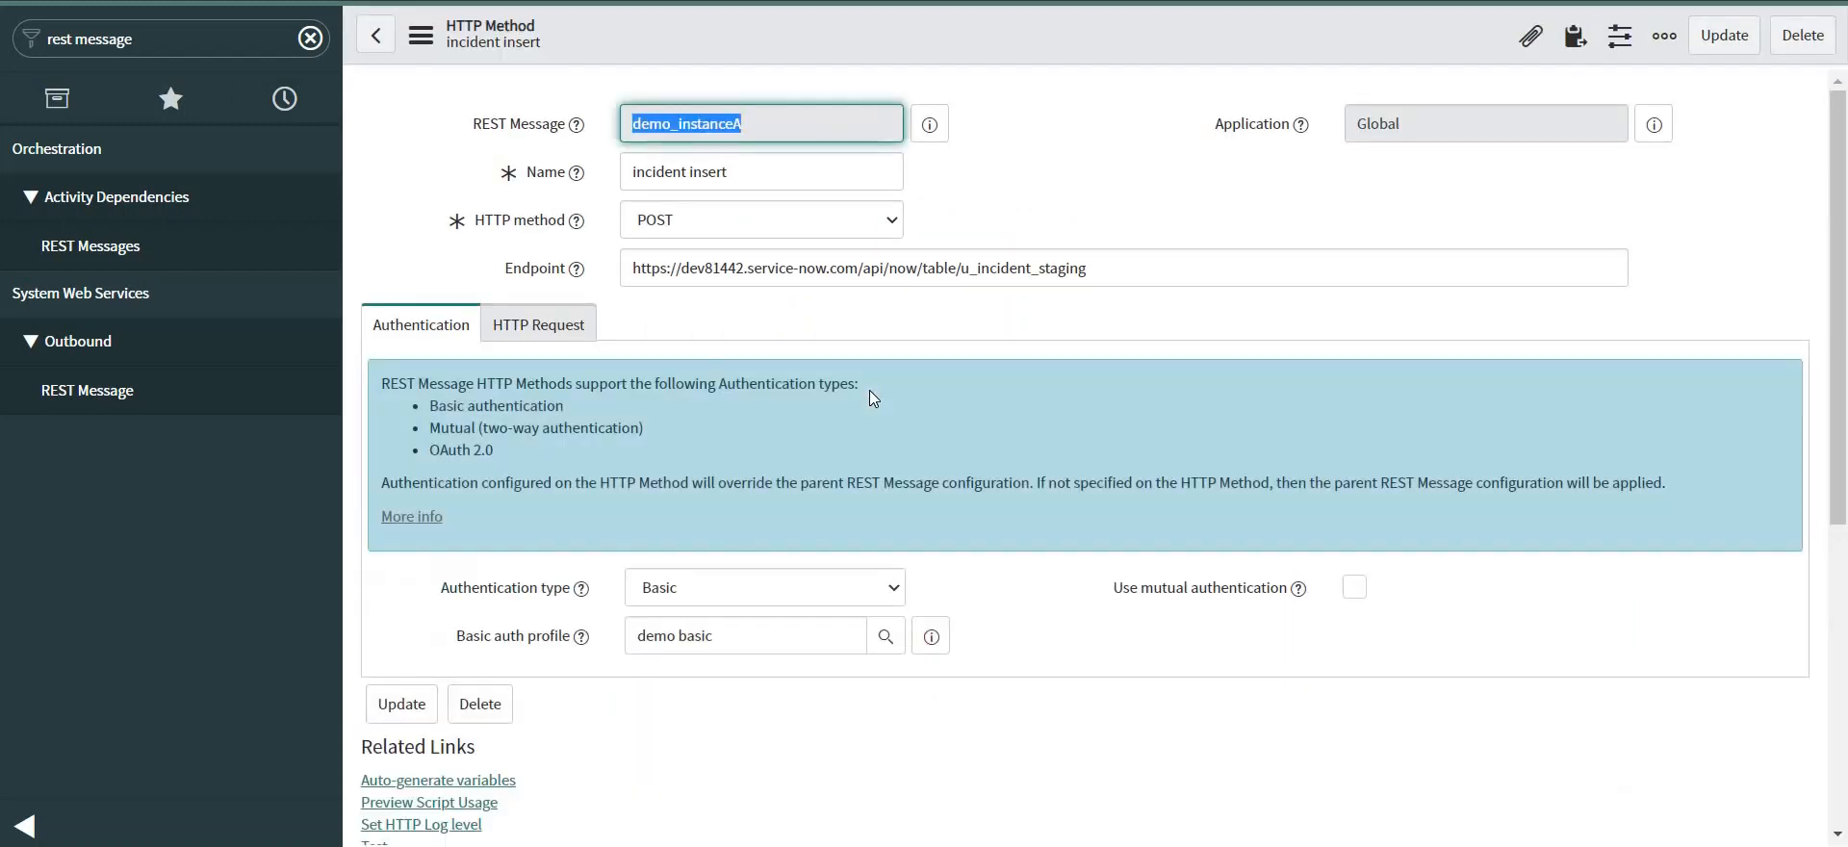
scroll(869, 390, "down", 3)
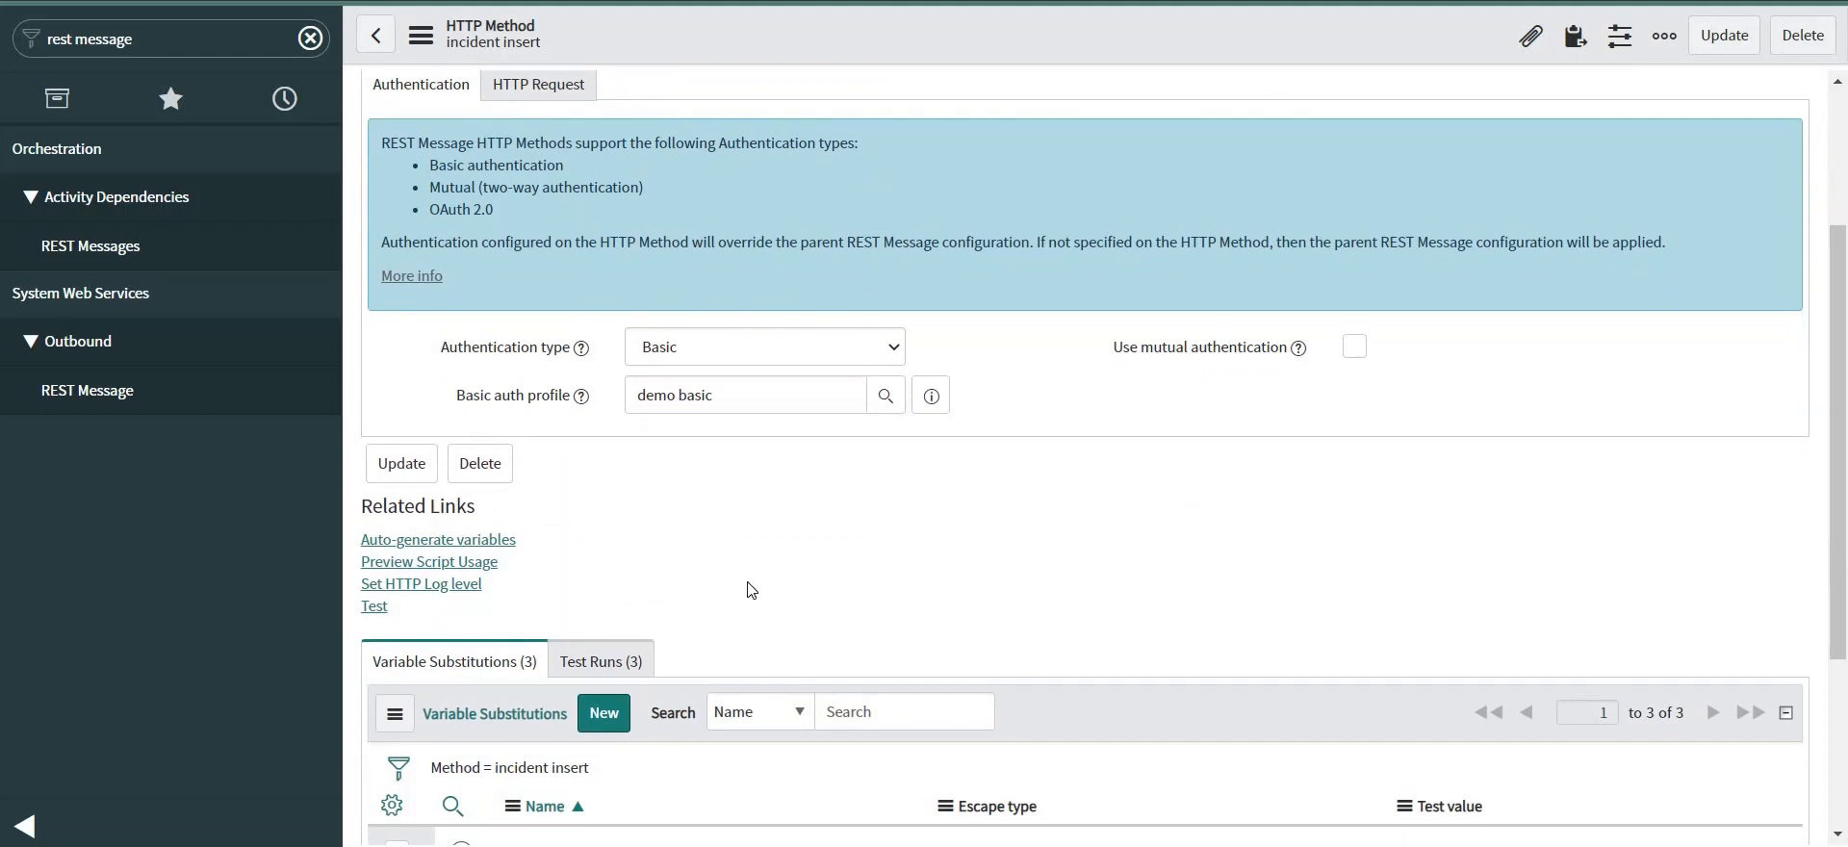
Preview and select the generated calling script, then open System Definition > Business Rules.
left_click(474, 566)
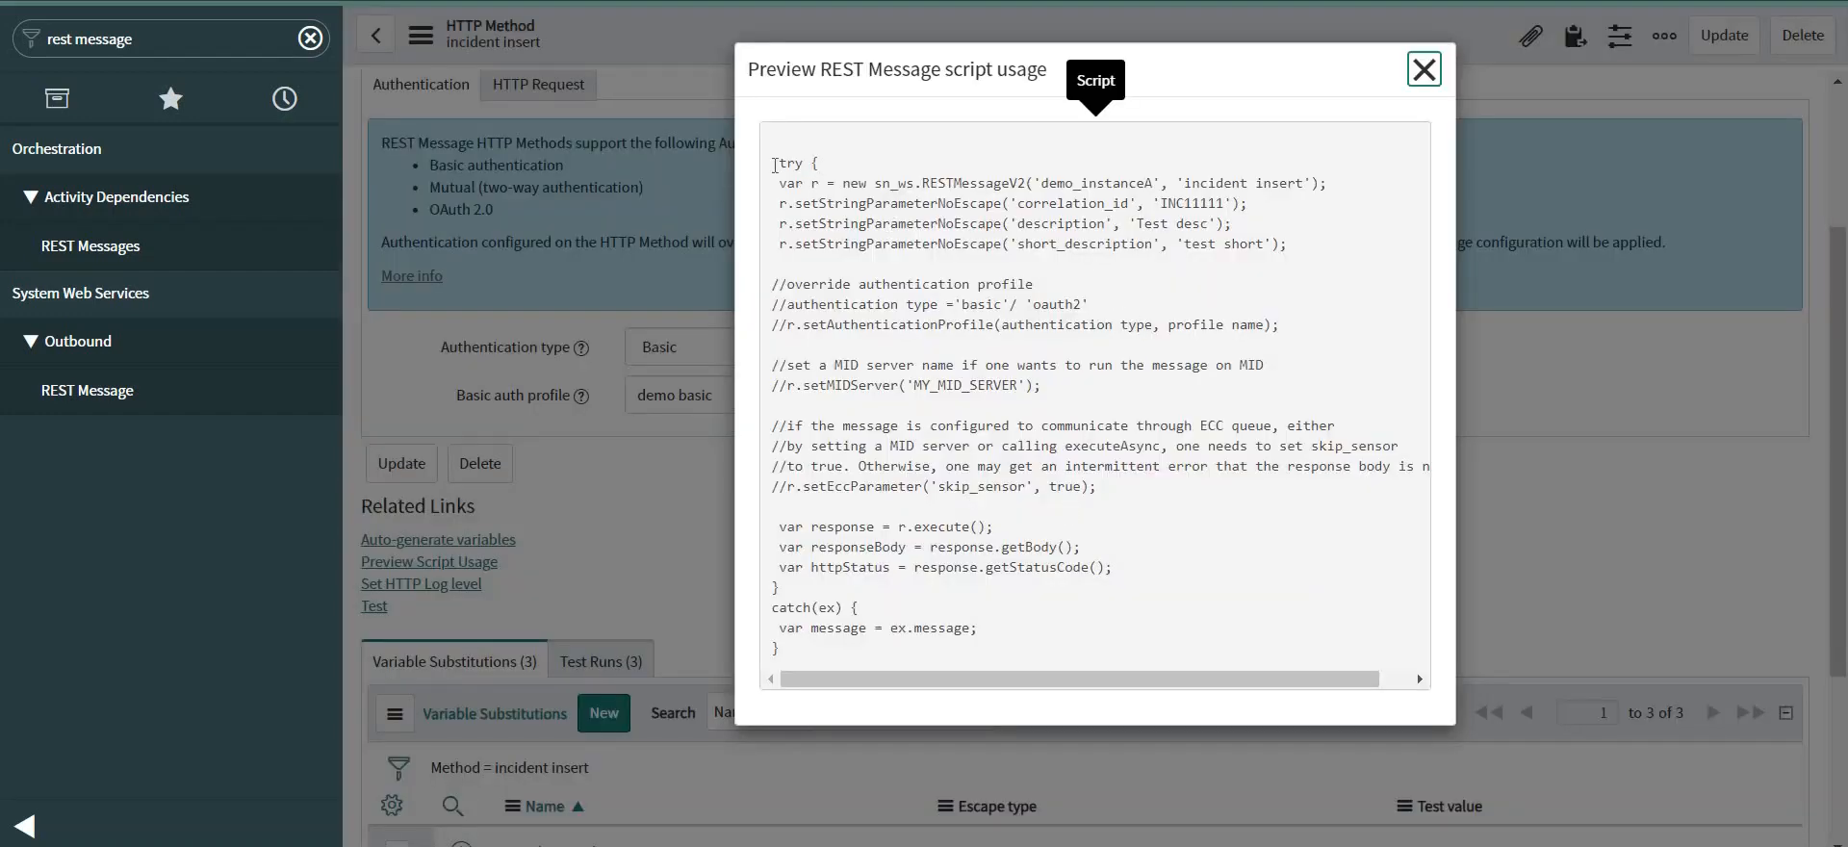
left_click_drag(775, 163, 823, 652)
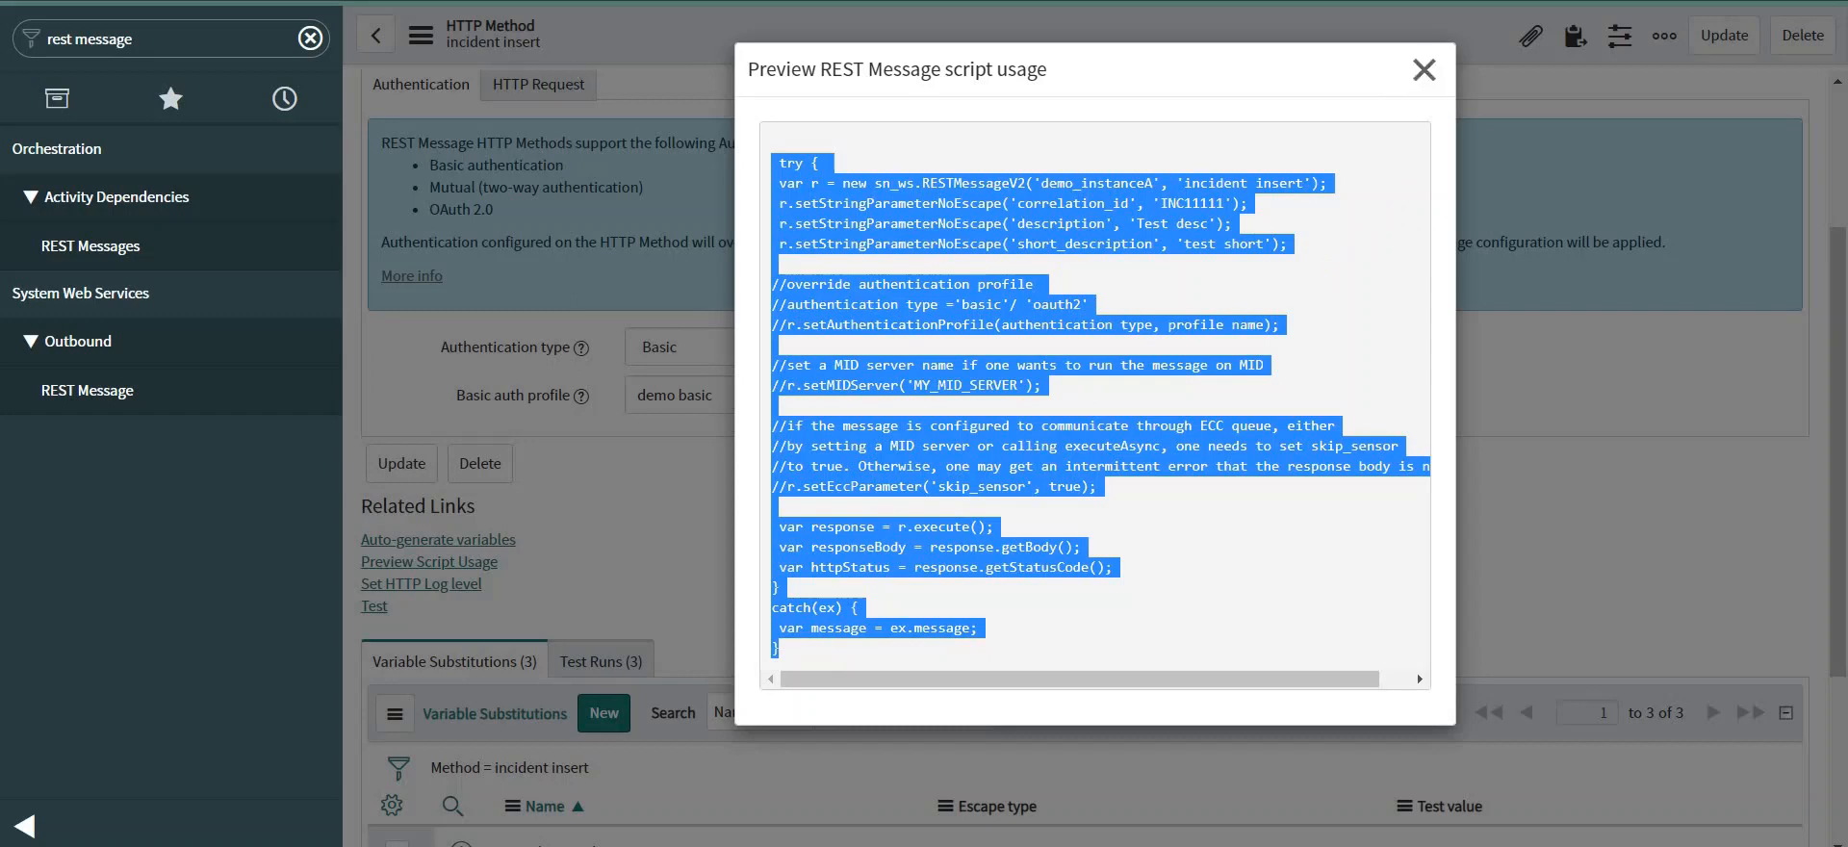
left_click(136, 40)
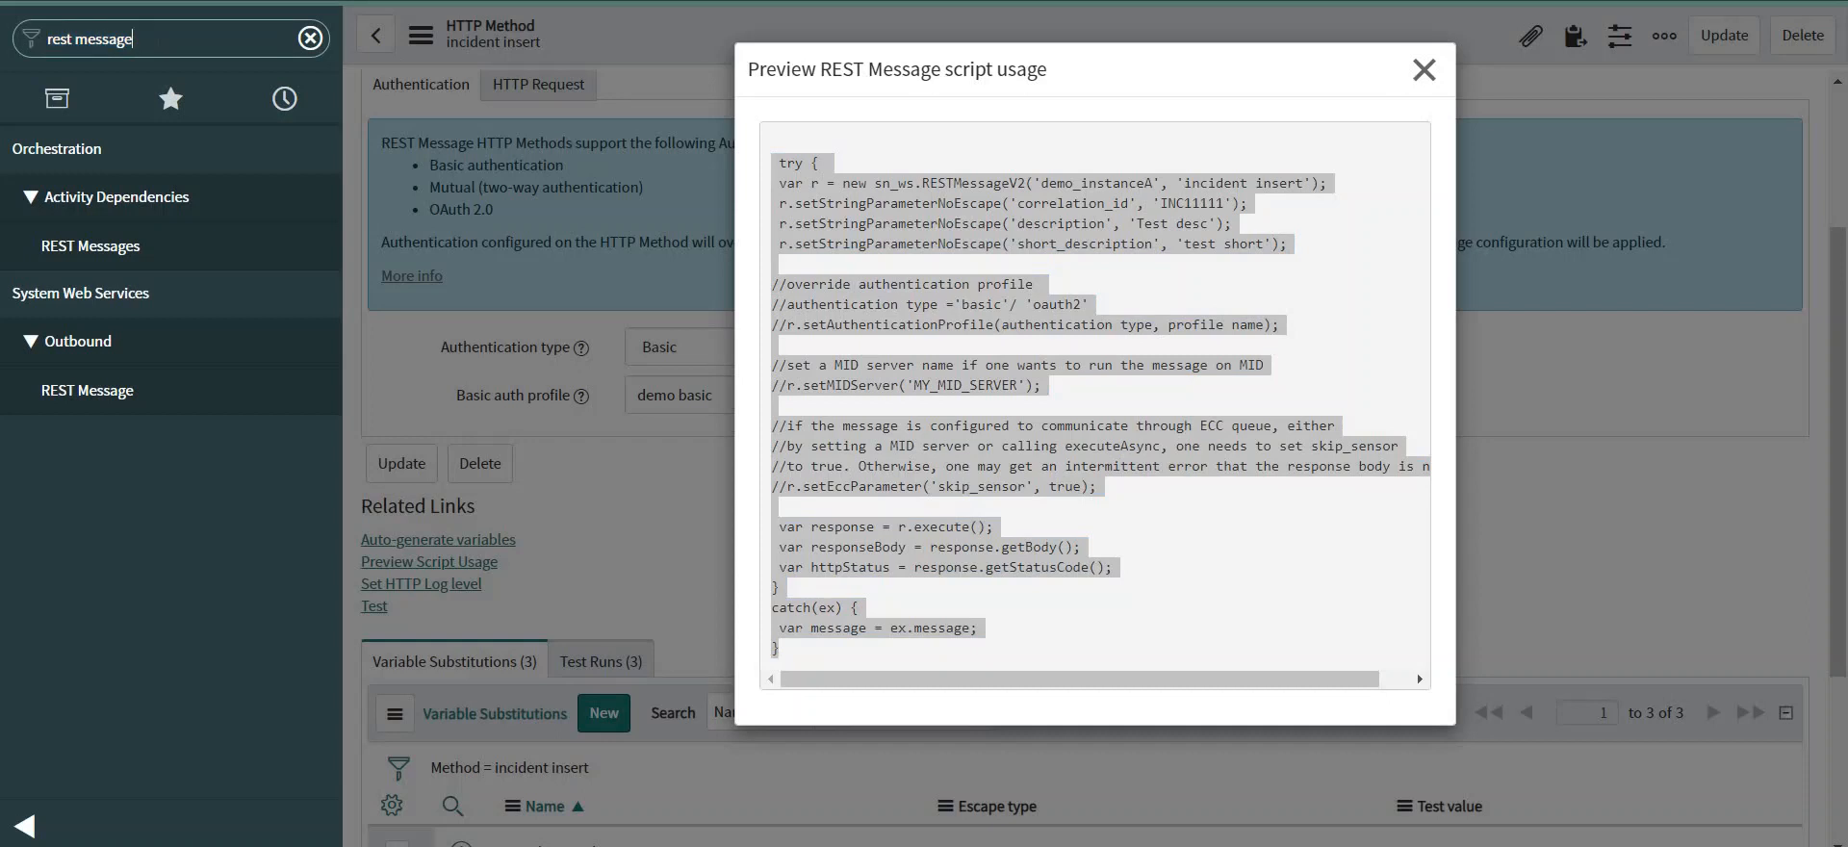
key("ctrl+shift+Left")
key("ctrl+shift+Left")
type("bu")
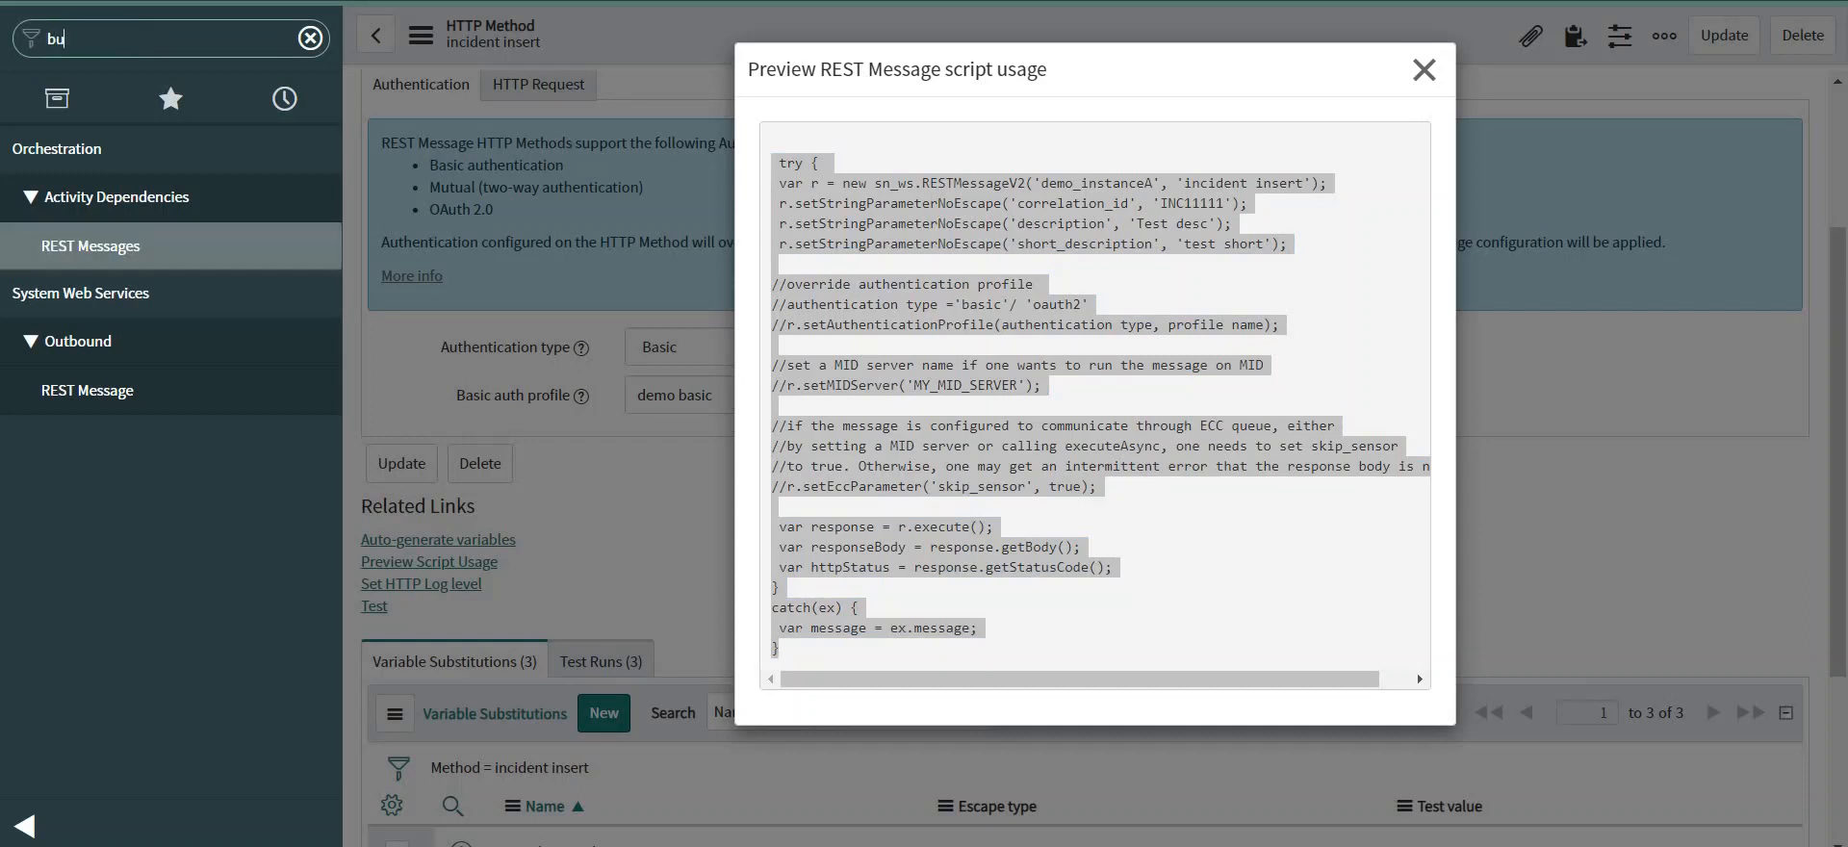
type("siness rules")
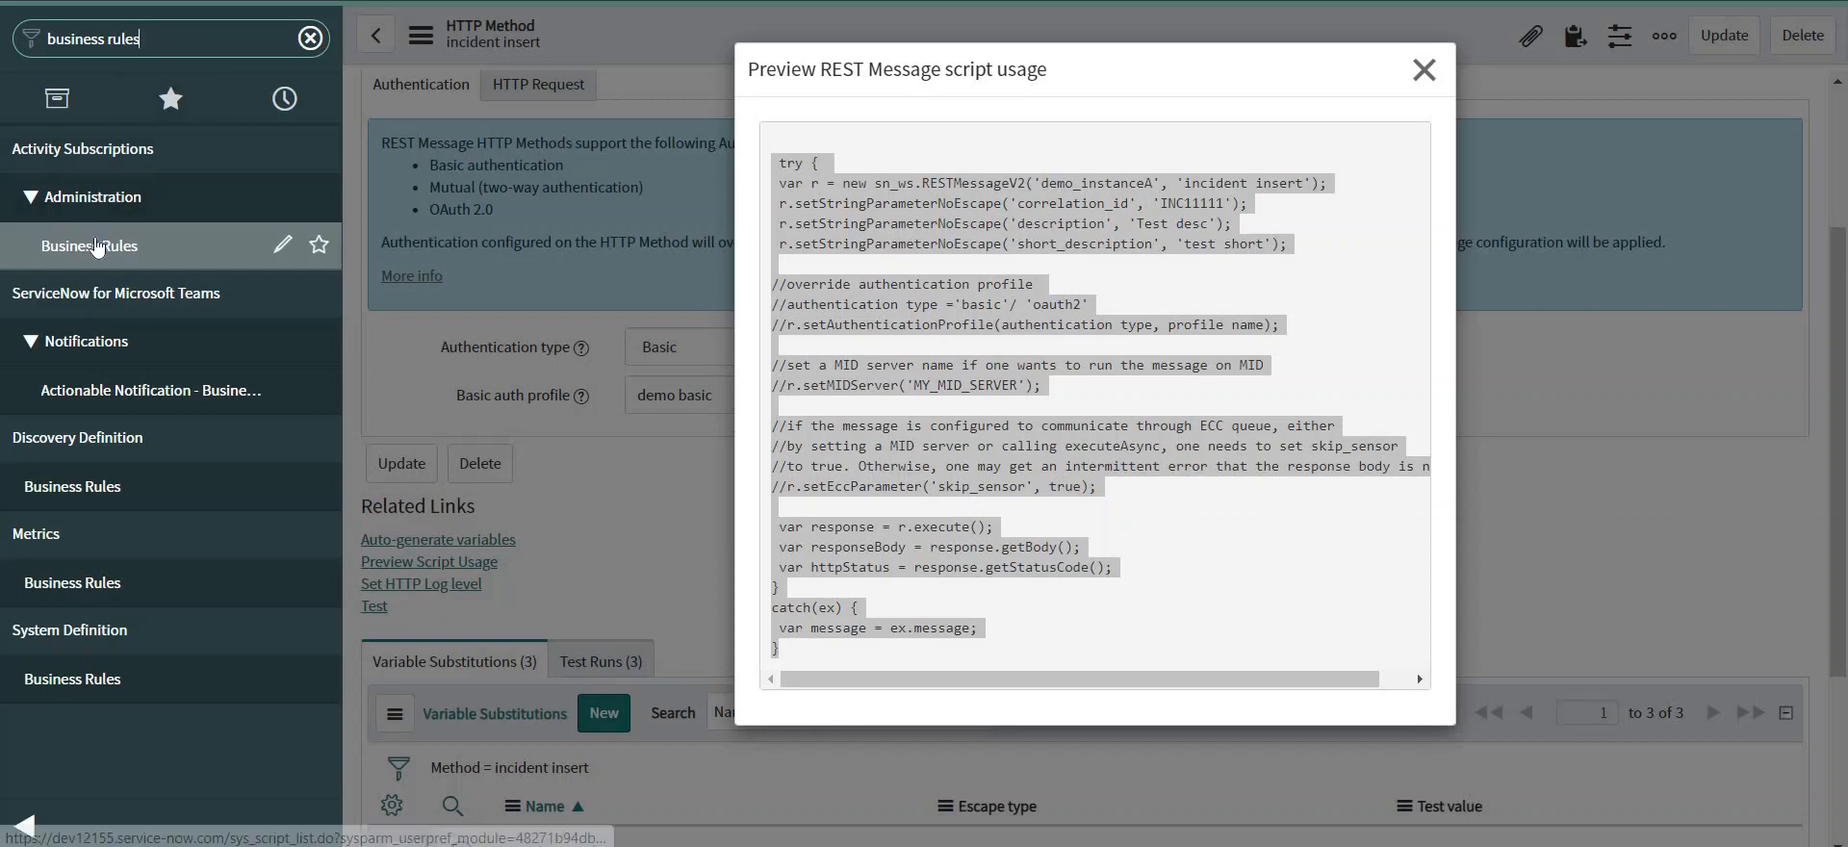
left_click(91, 685)
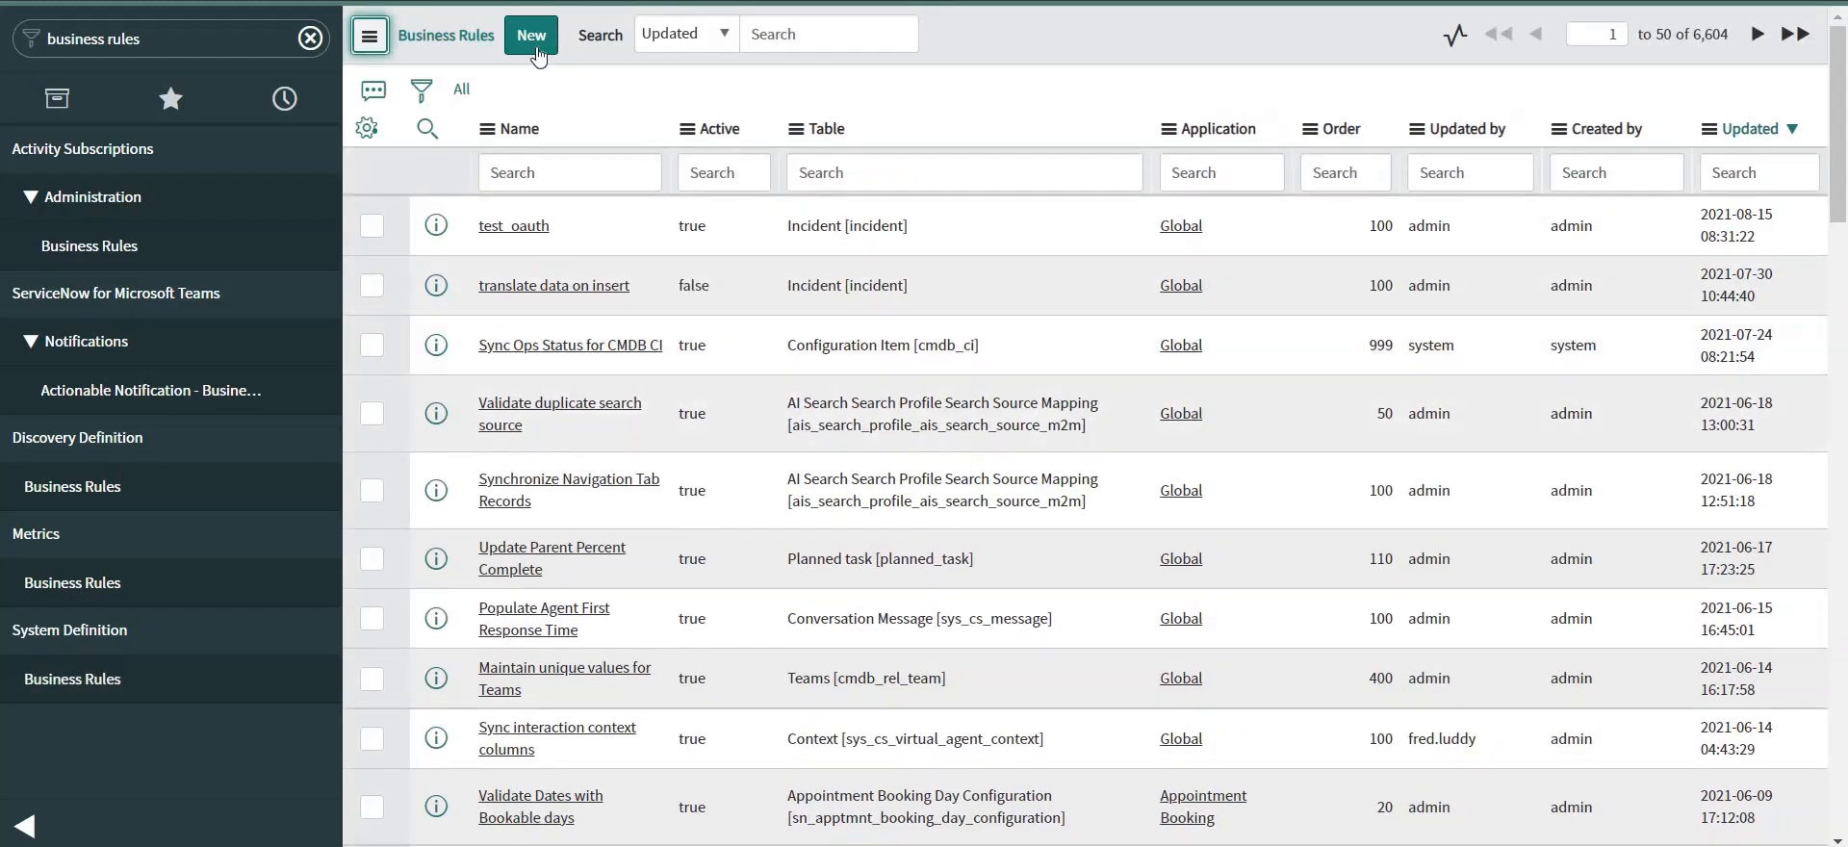
Create a new, empty Business Rule record from the Business Rules list.
left_click(535, 50)
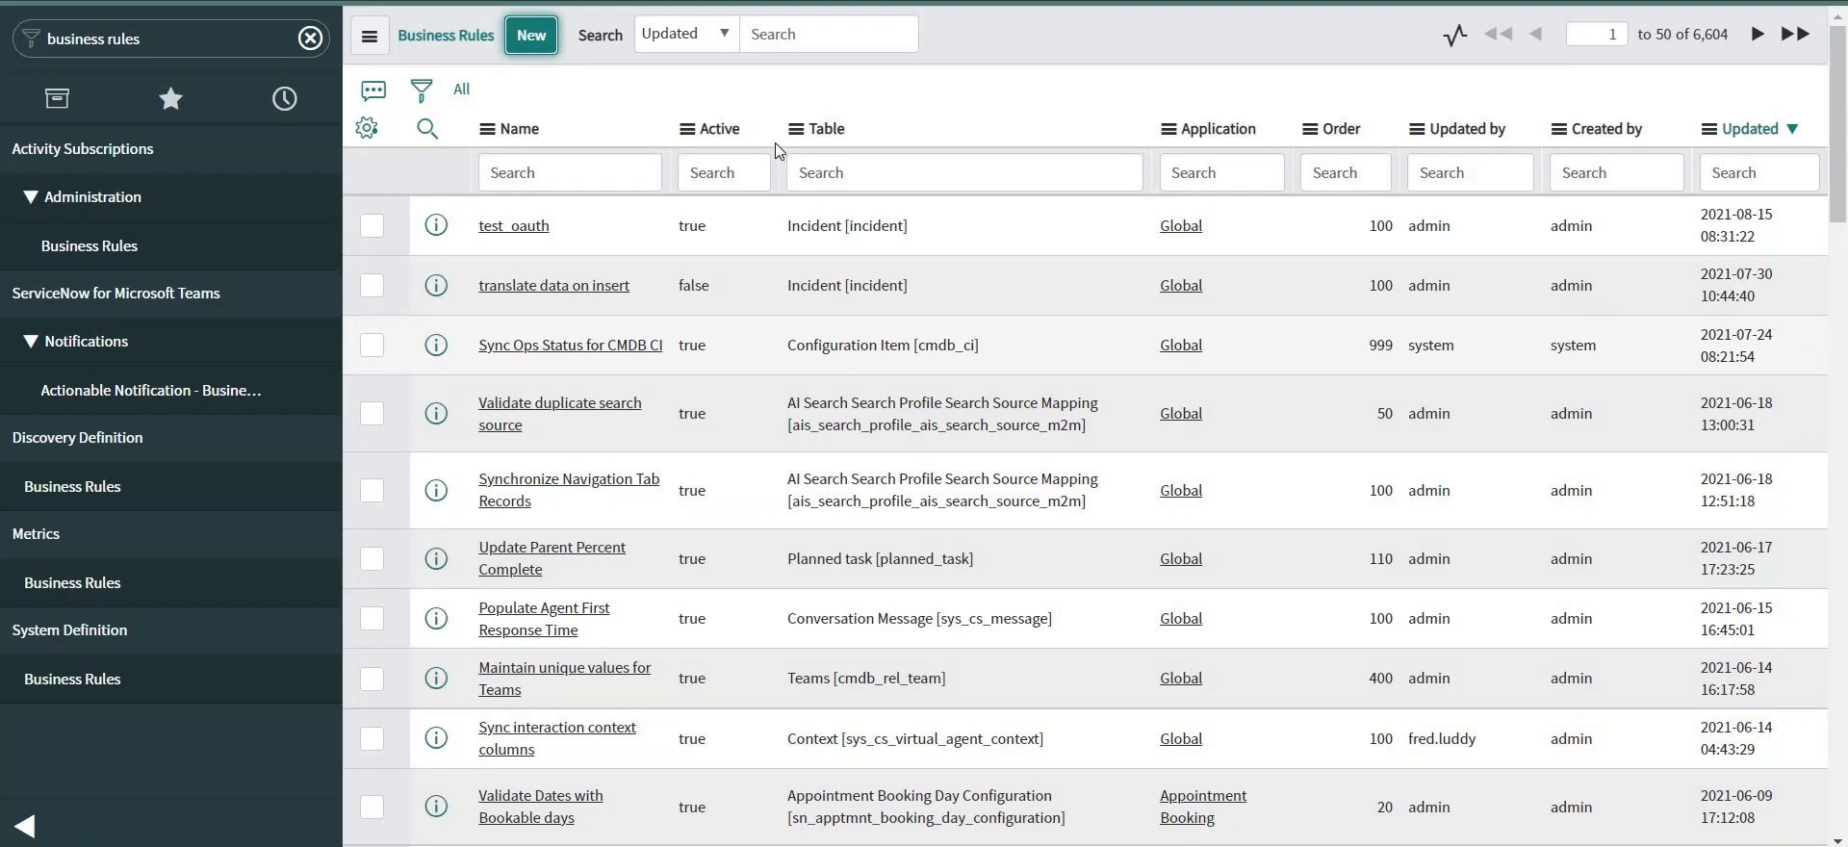
left_click(536, 36)
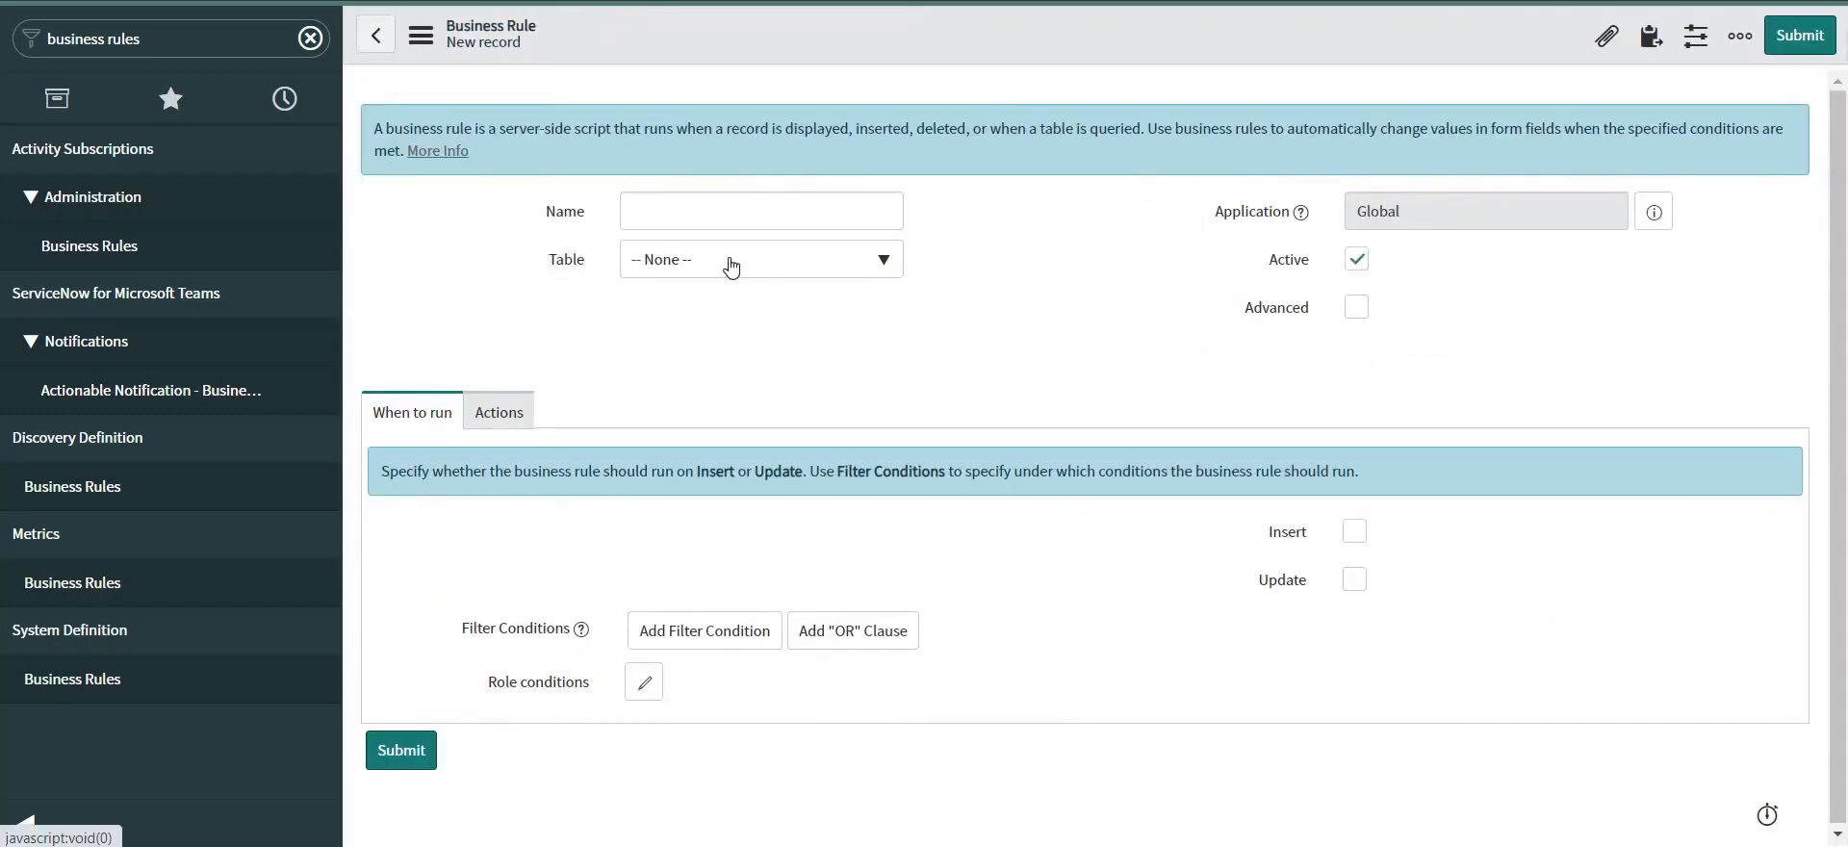
Set the rule's table to Incident and name it 'transfer incident to ins B'.
left_click(742, 260)
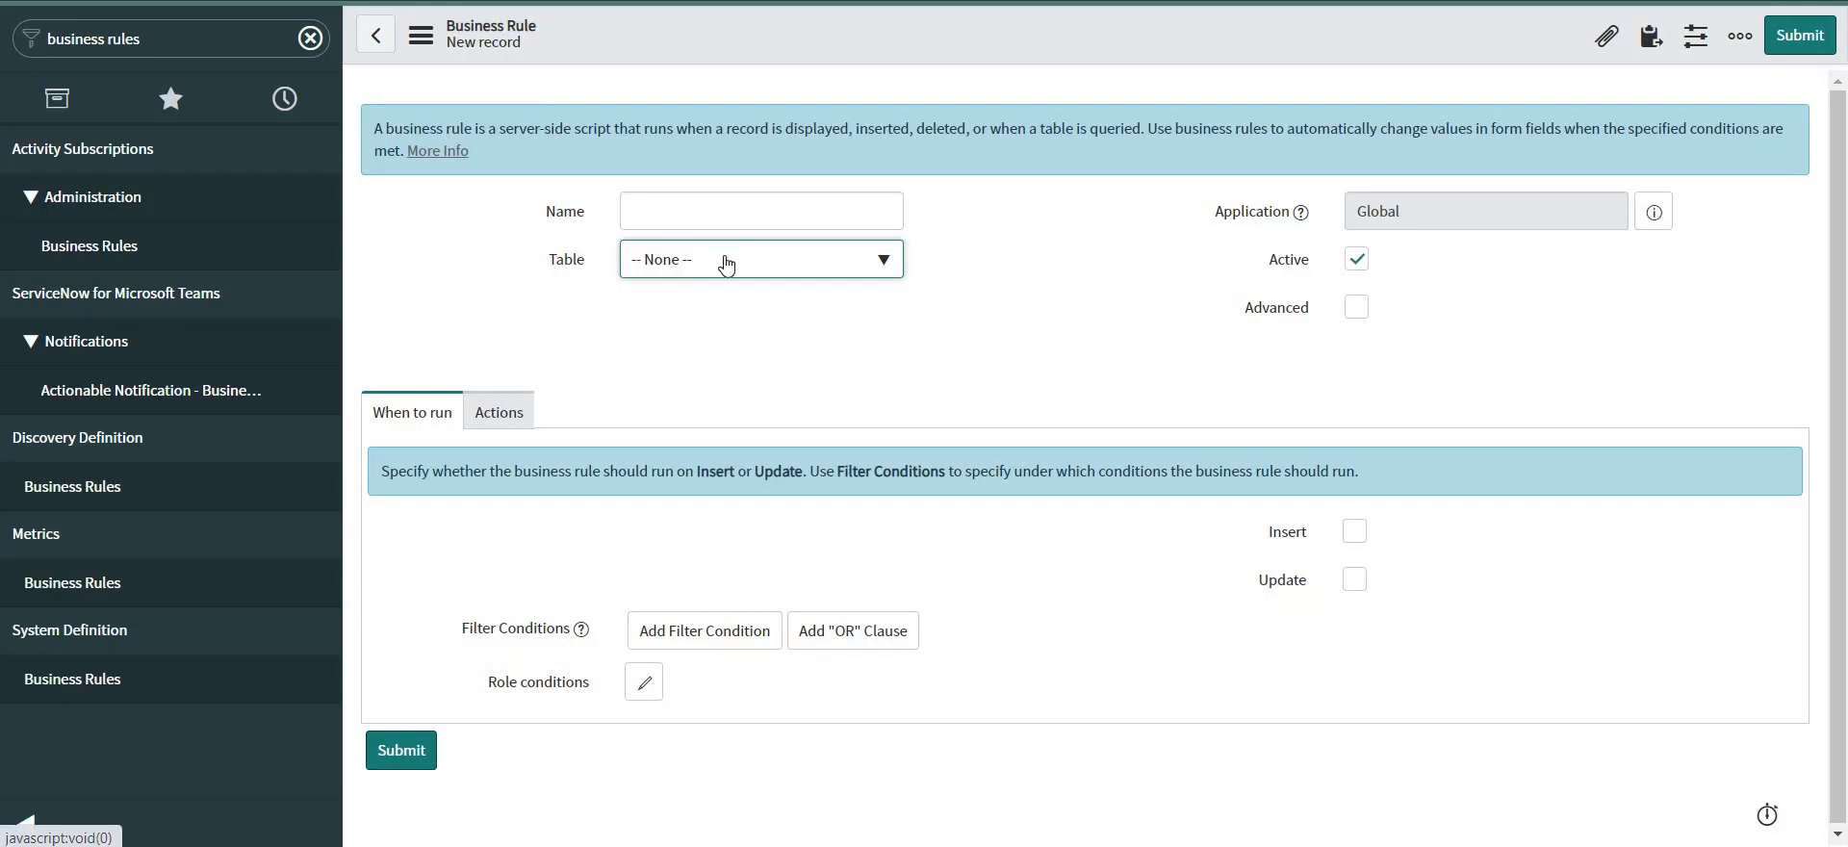
left_click(726, 264)
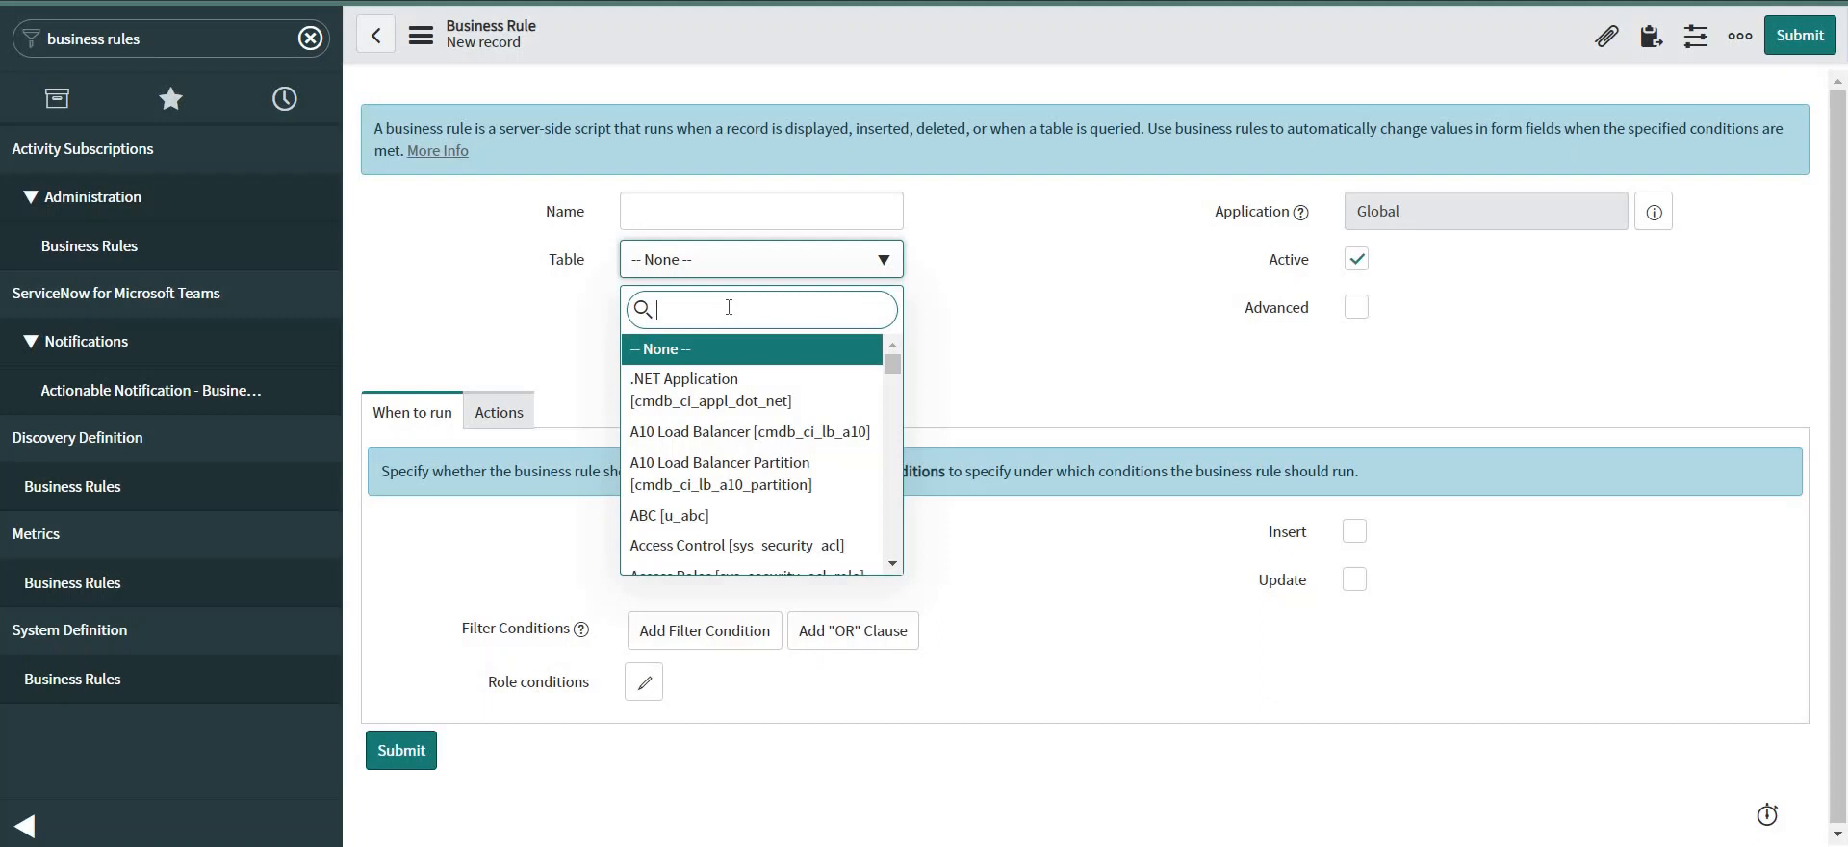
type("incident")
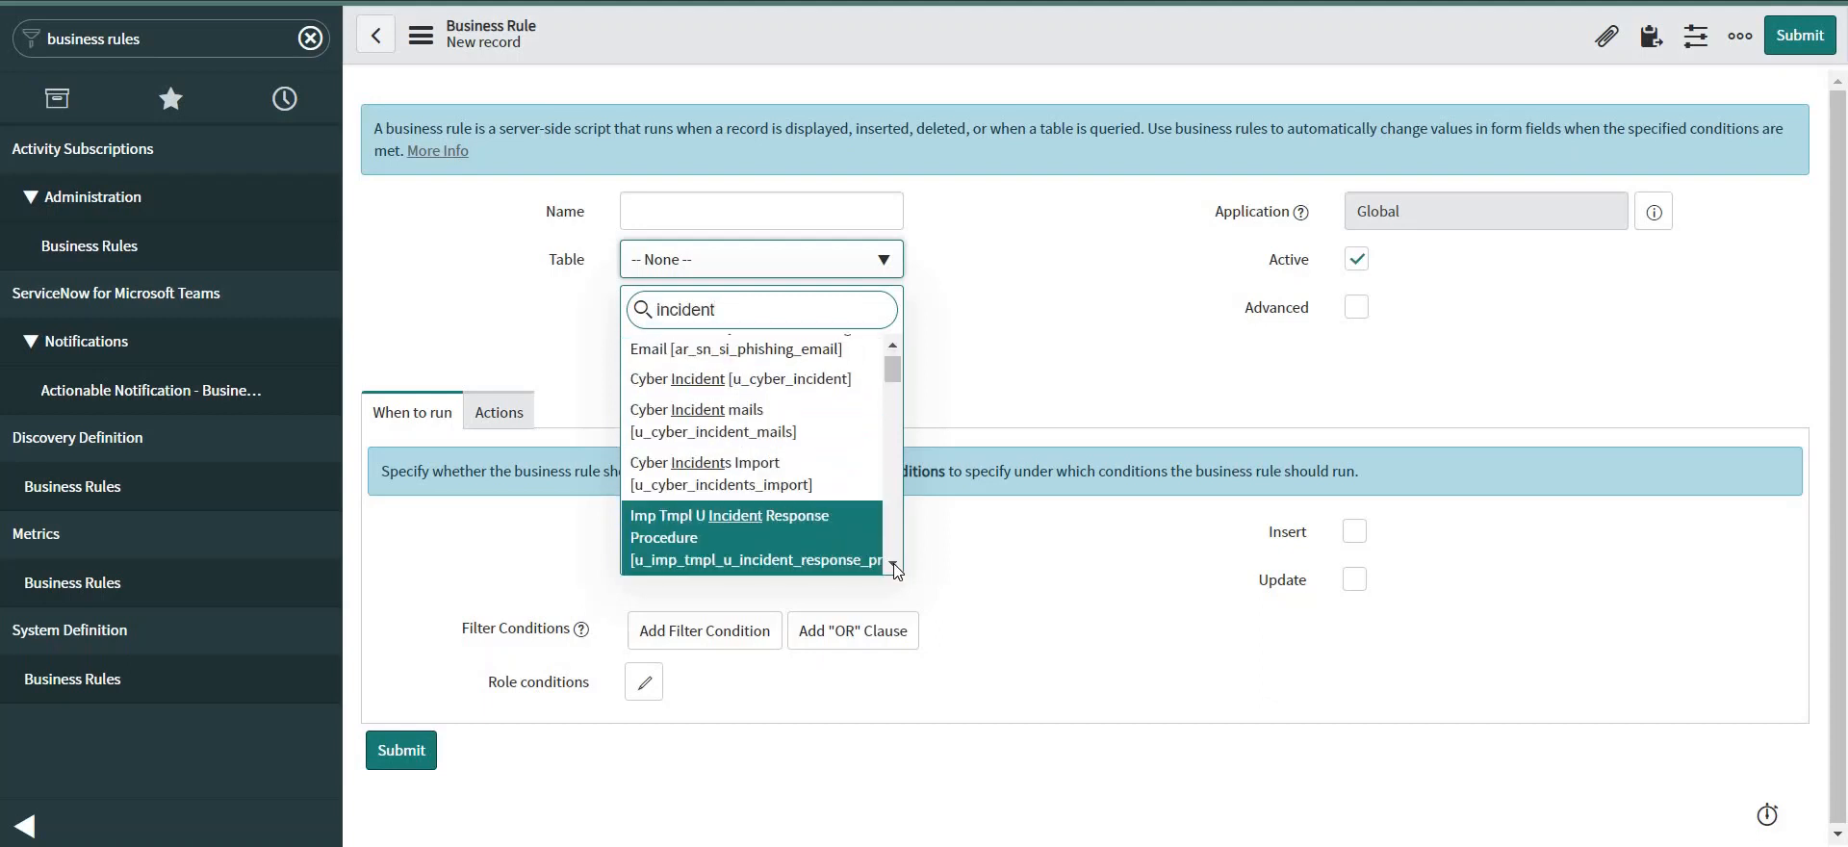
scroll(893, 566, "down", 3)
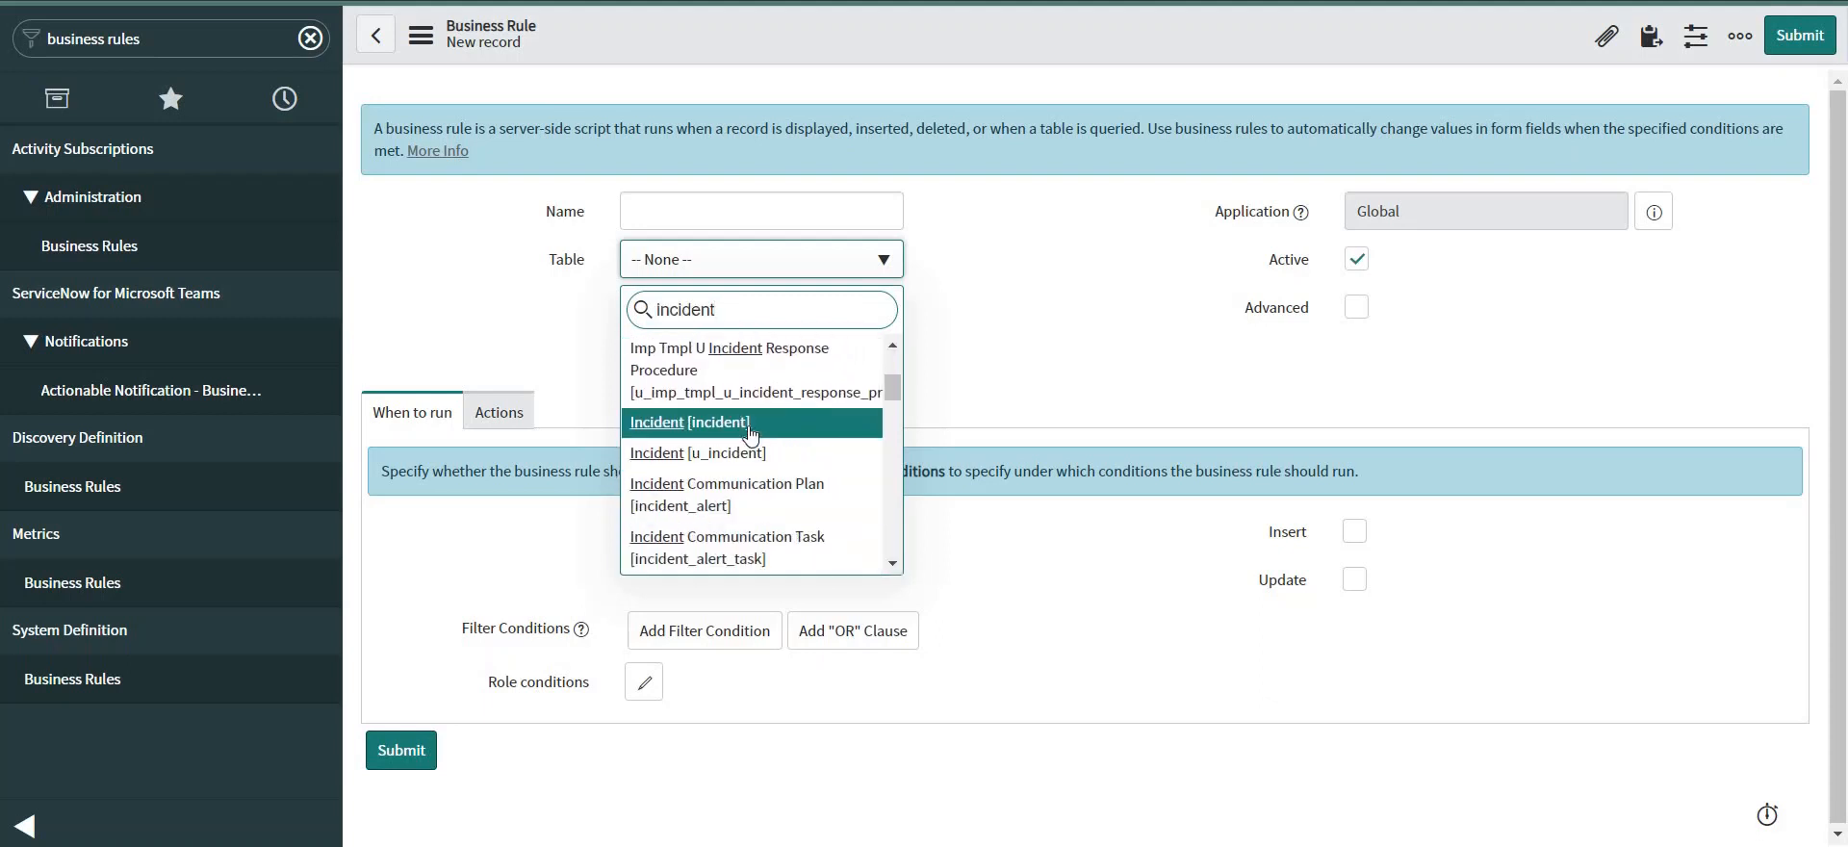
left_click(750, 432)
left_click(741, 210)
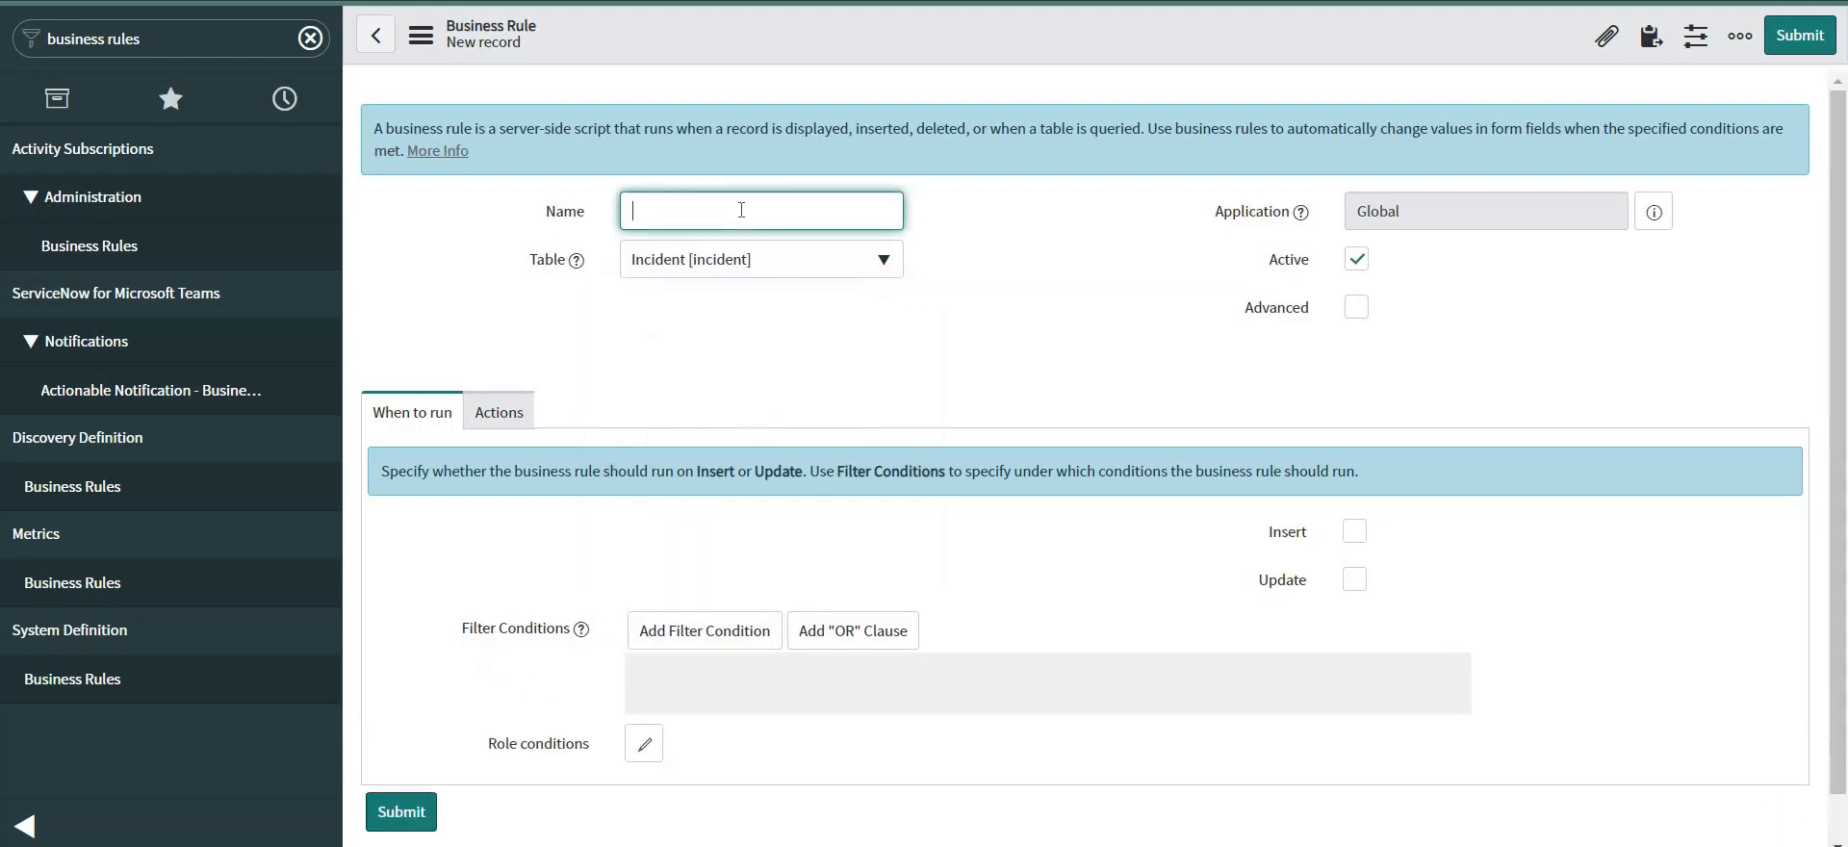
type("transf")
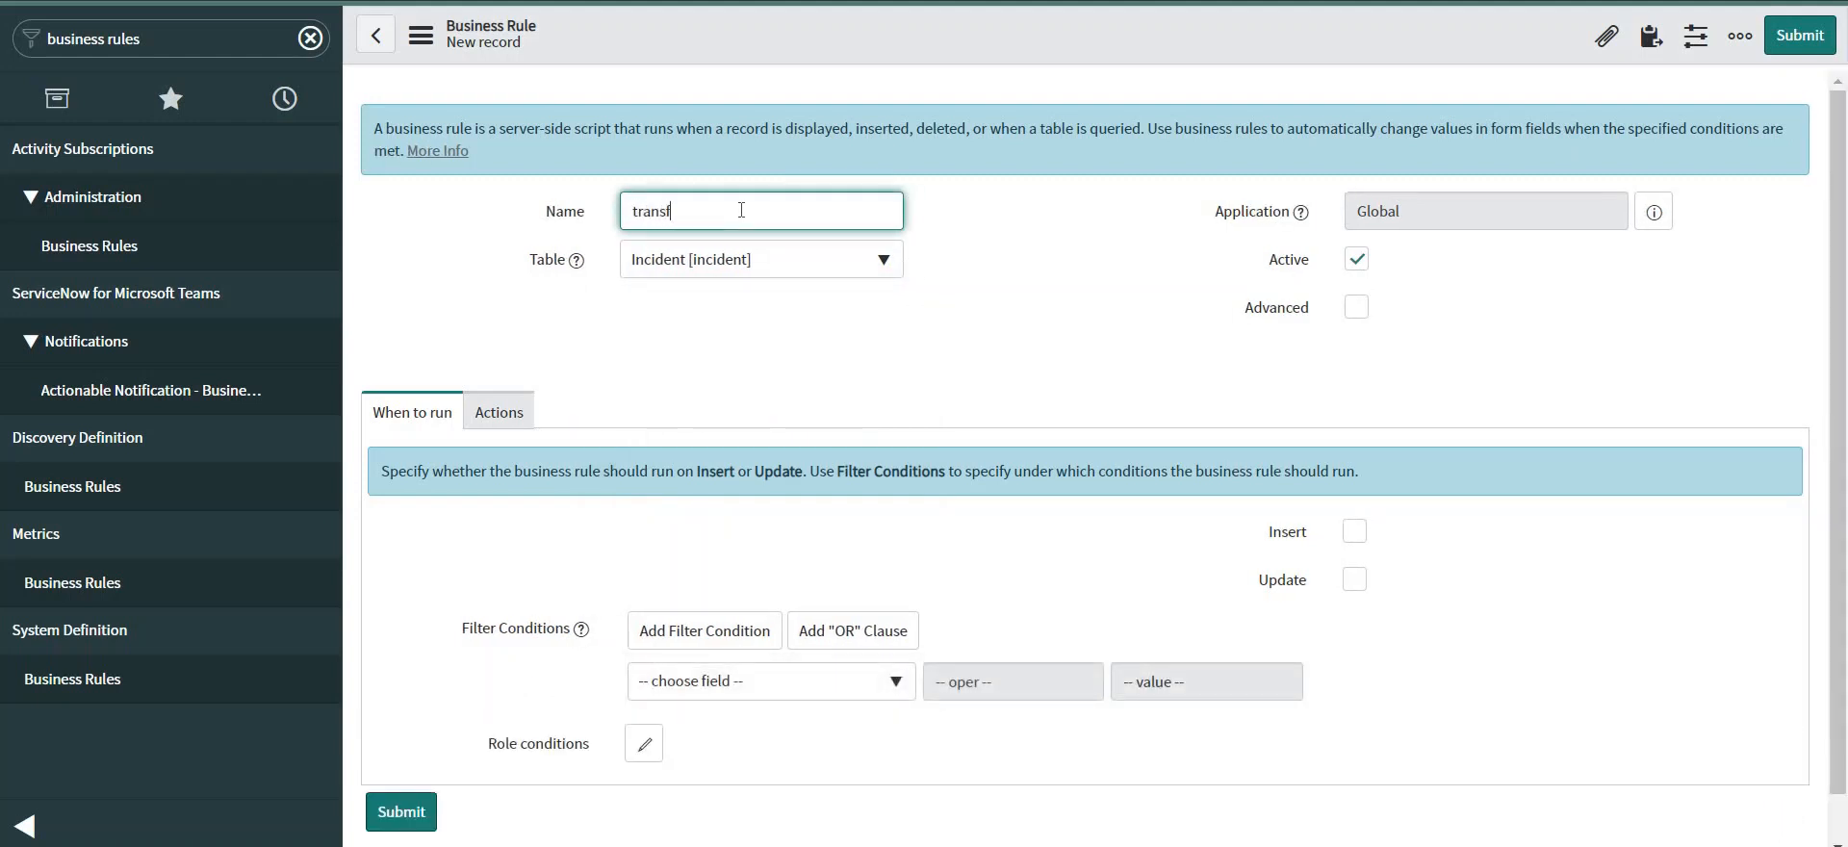
type("er incident to ins B")
Enable Advanced and make the rule run async on Insert, showing its script section.
left_click(1356, 307)
scroll(758, 396, "down", 2)
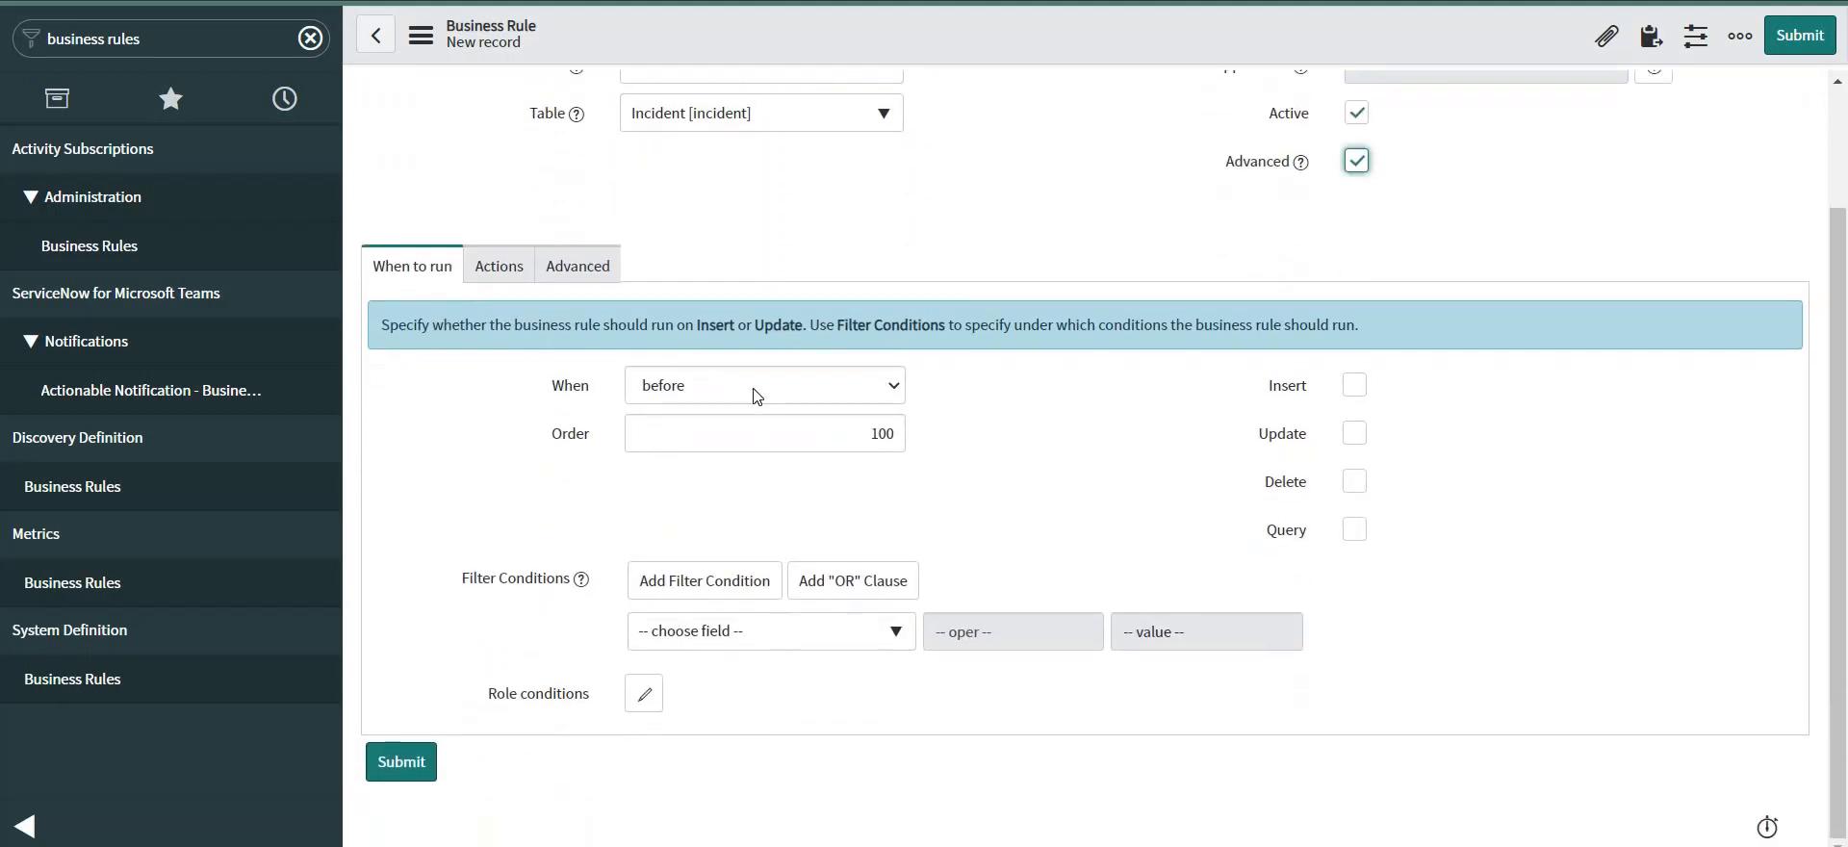
left_click(754, 389)
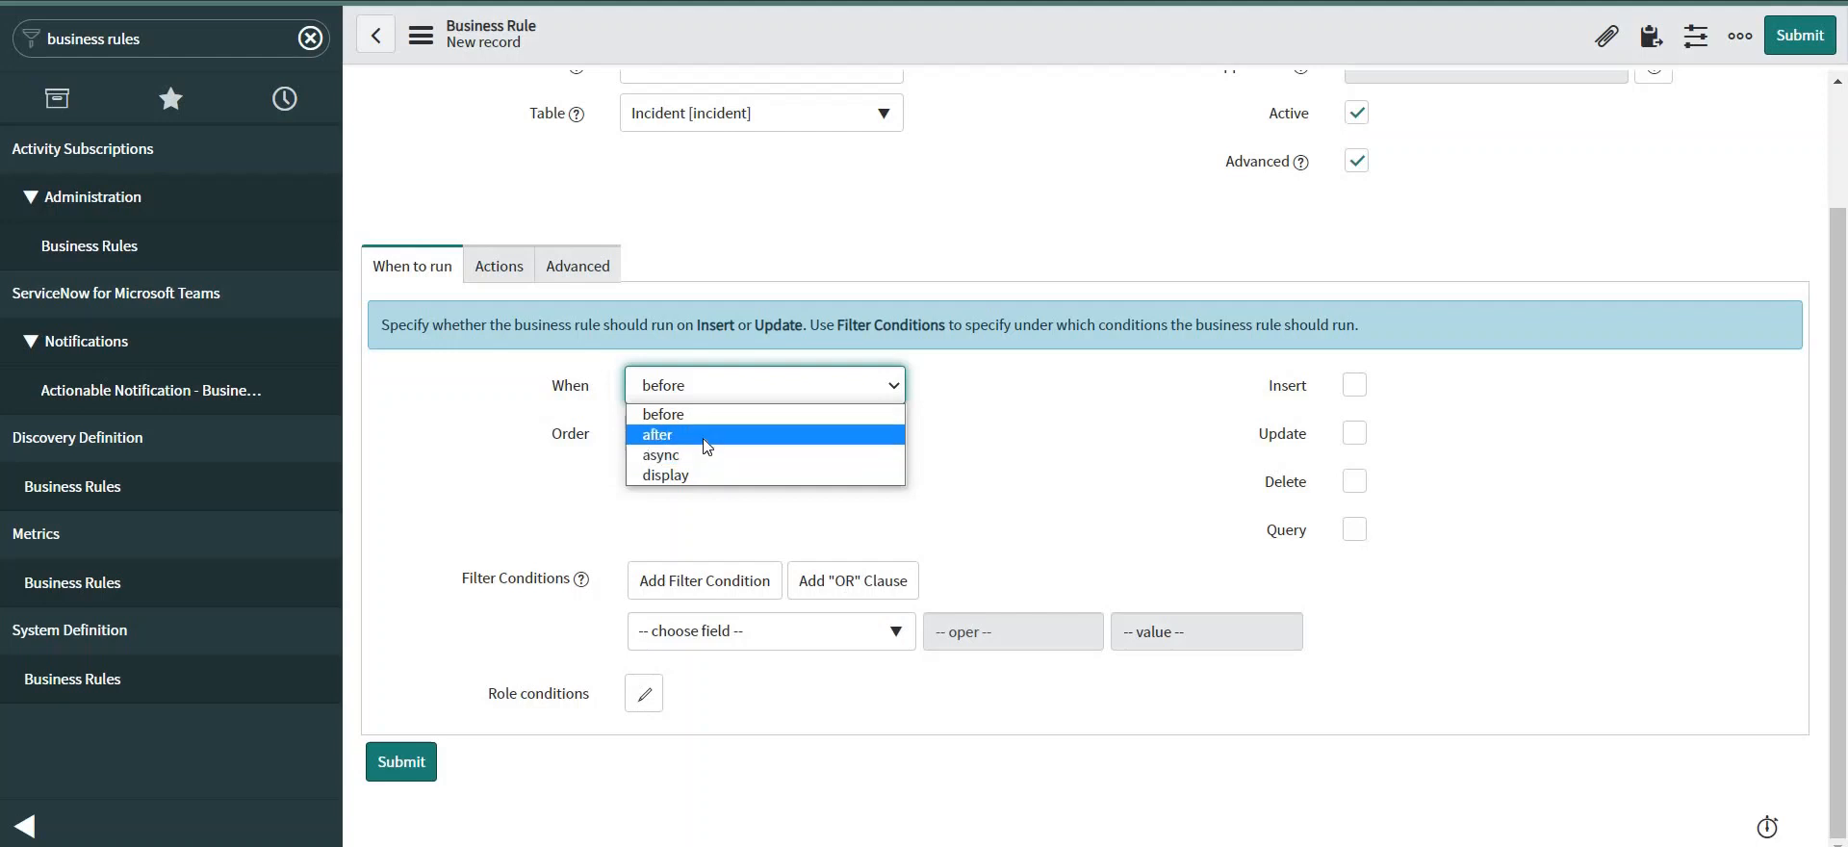
left_click(763, 453)
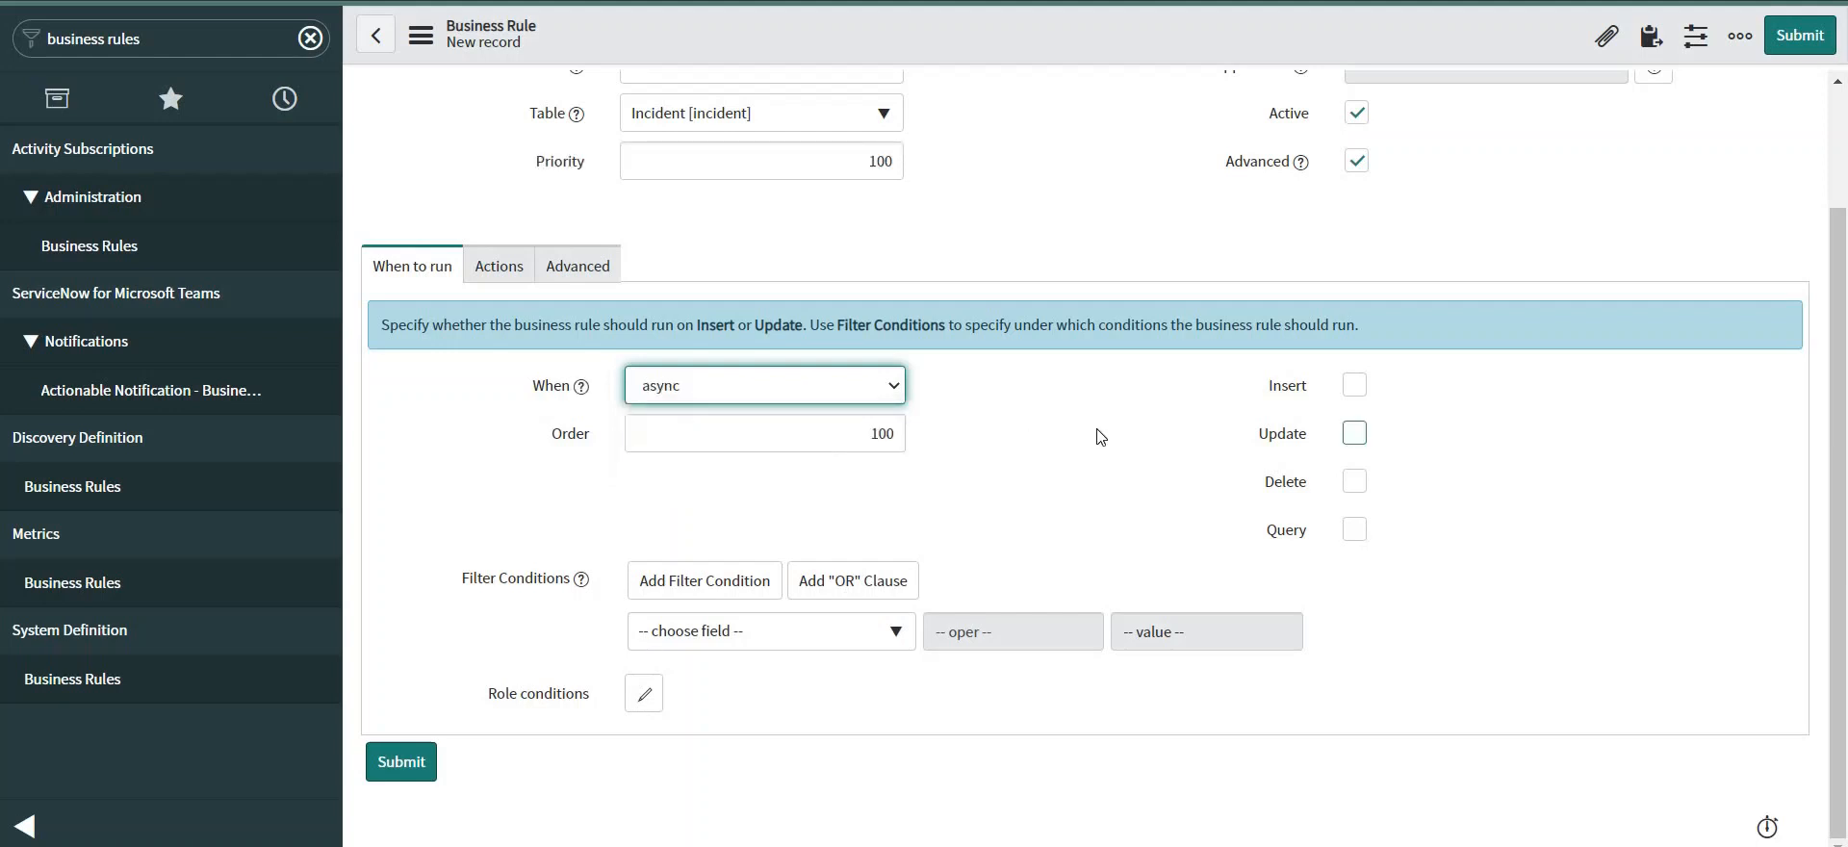
left_click(1354, 390)
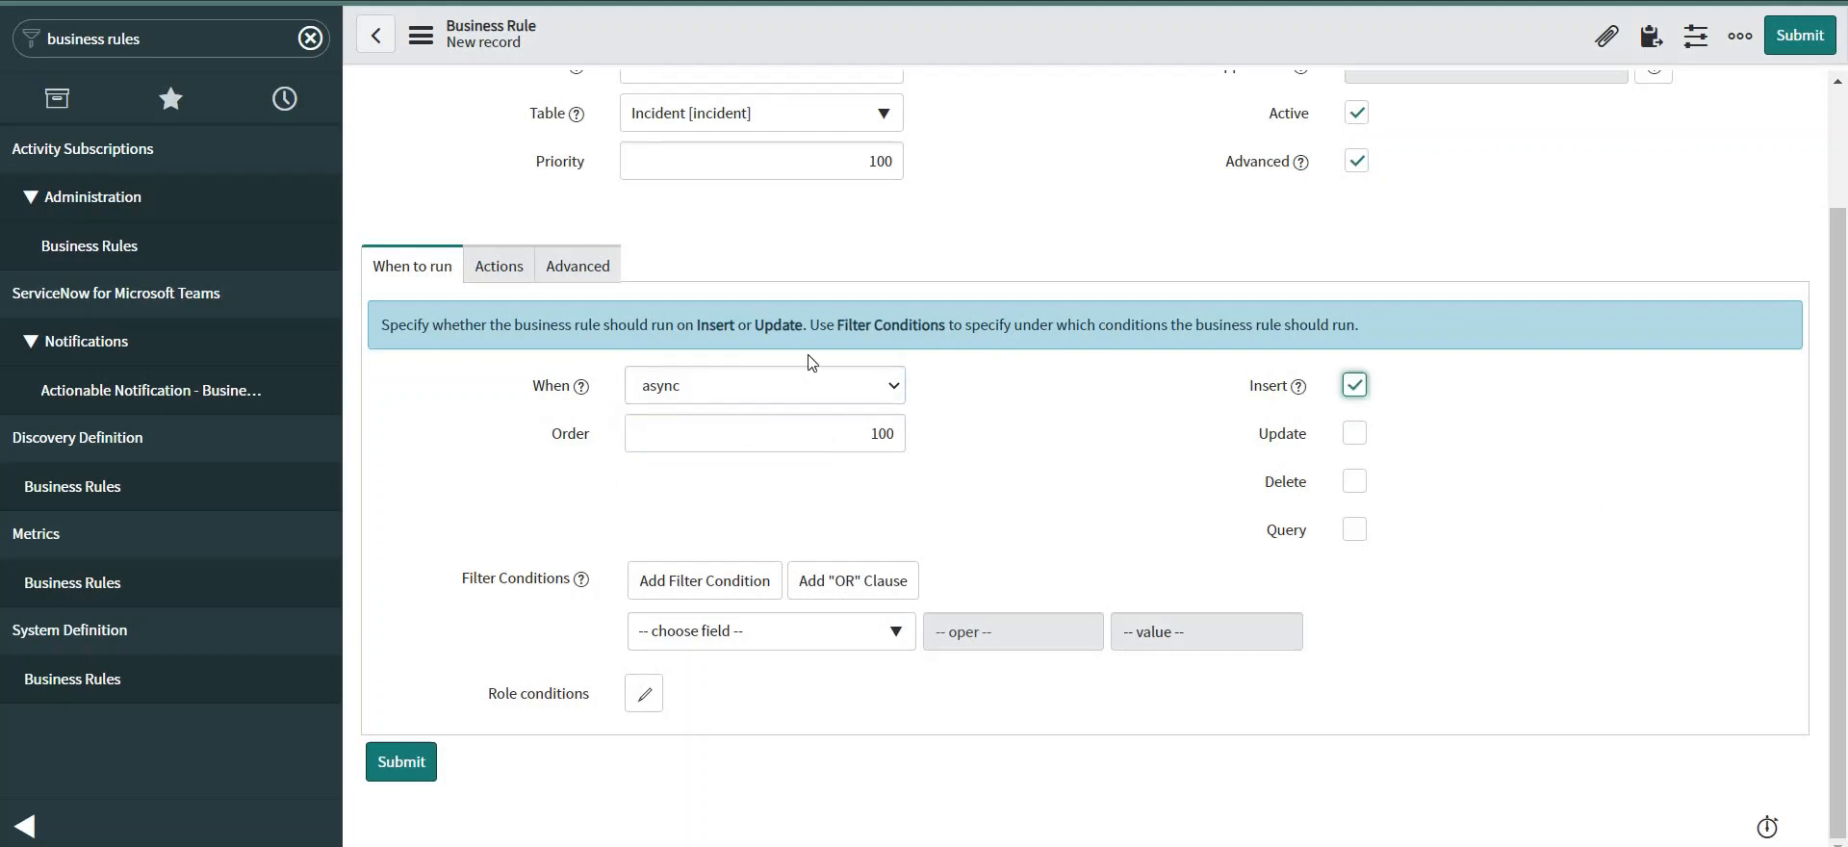
left_click(578, 269)
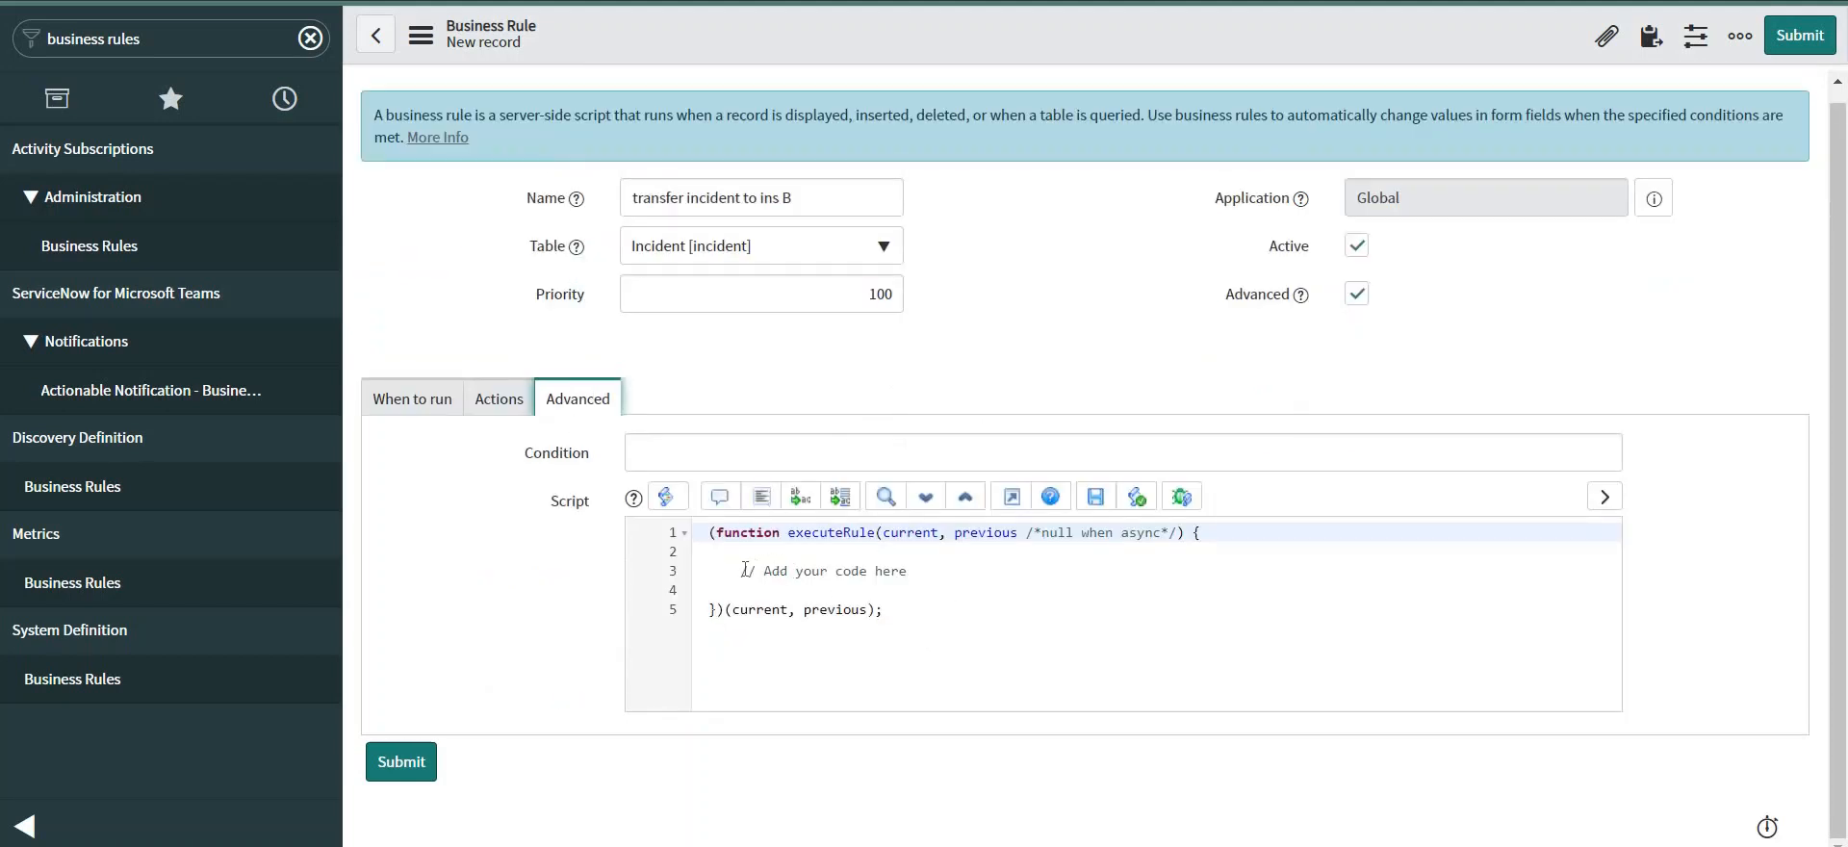
Replace the placeholder with the pasted RESTMessageV2 script, remove the unused comments, and auto-format it.
left_click_drag(740, 571, 953, 576)
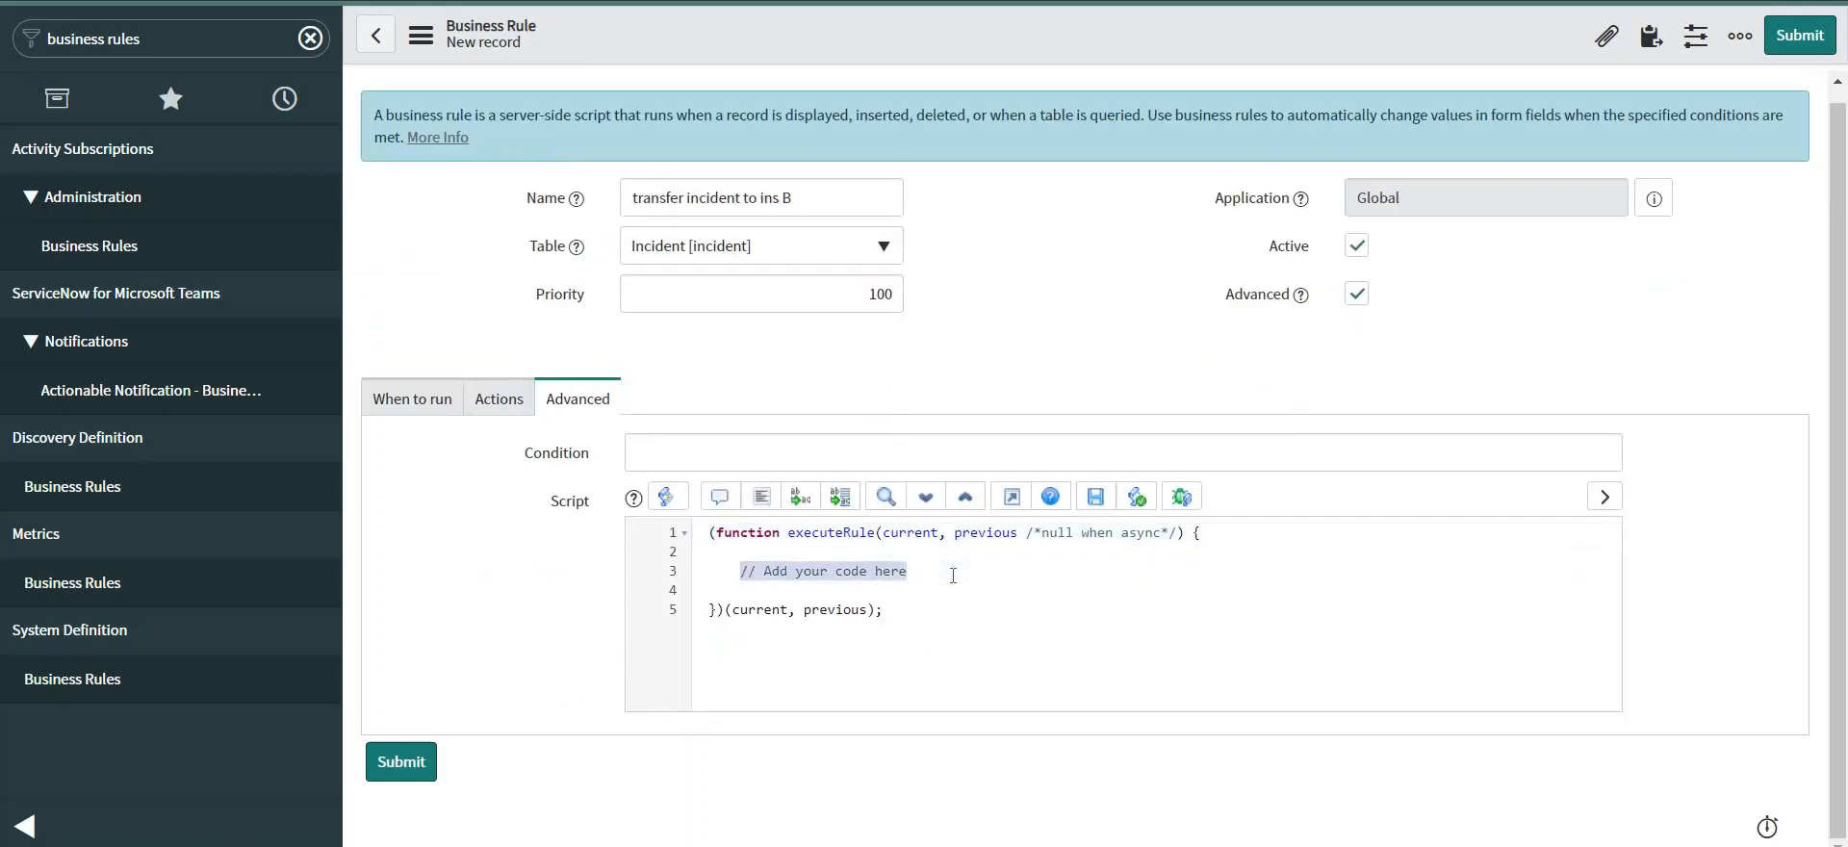
key("BackSpace")
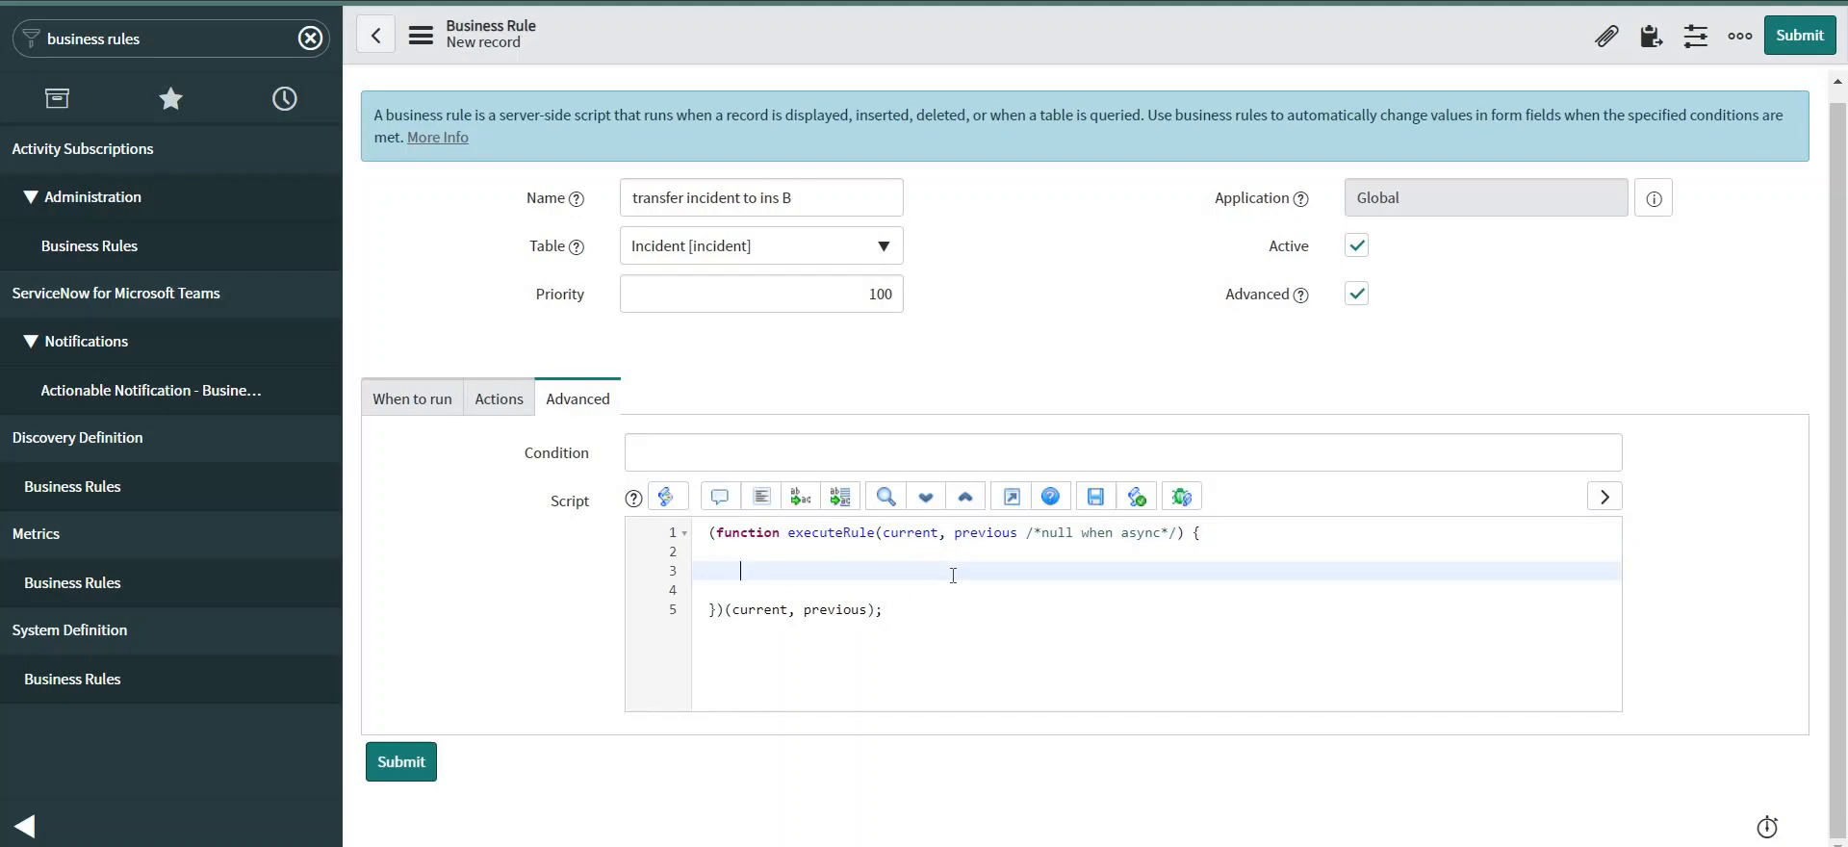
key("ctrl+v")
scroll(1049, 506, "down", 1)
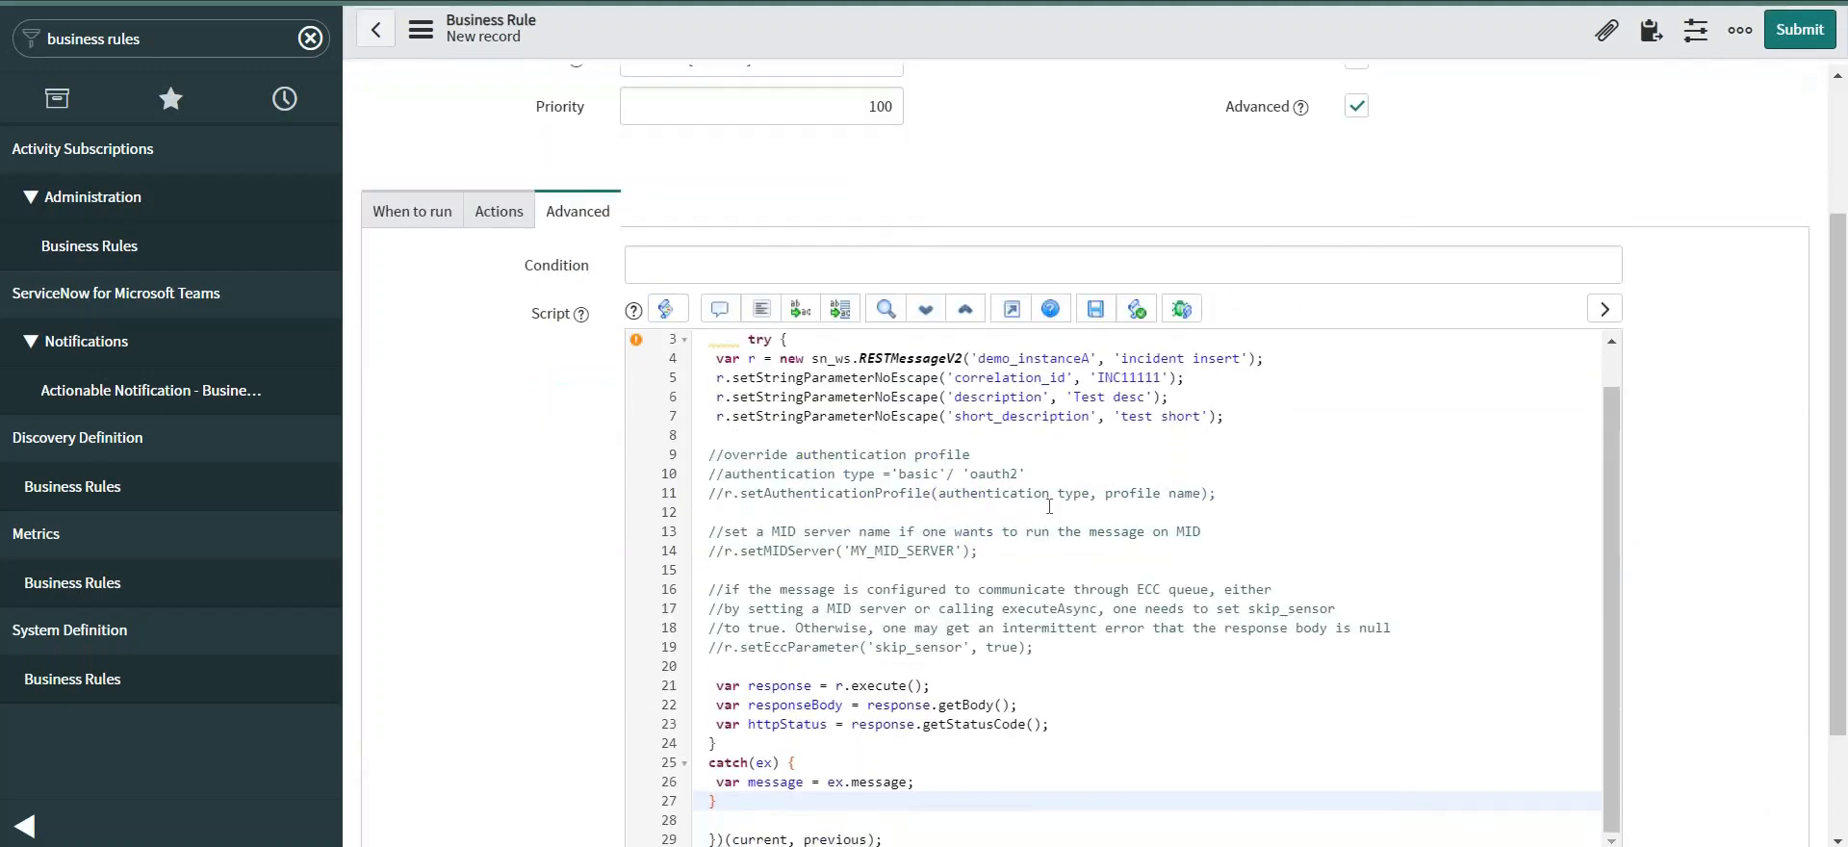
left_click_drag(1225, 417, 1085, 647)
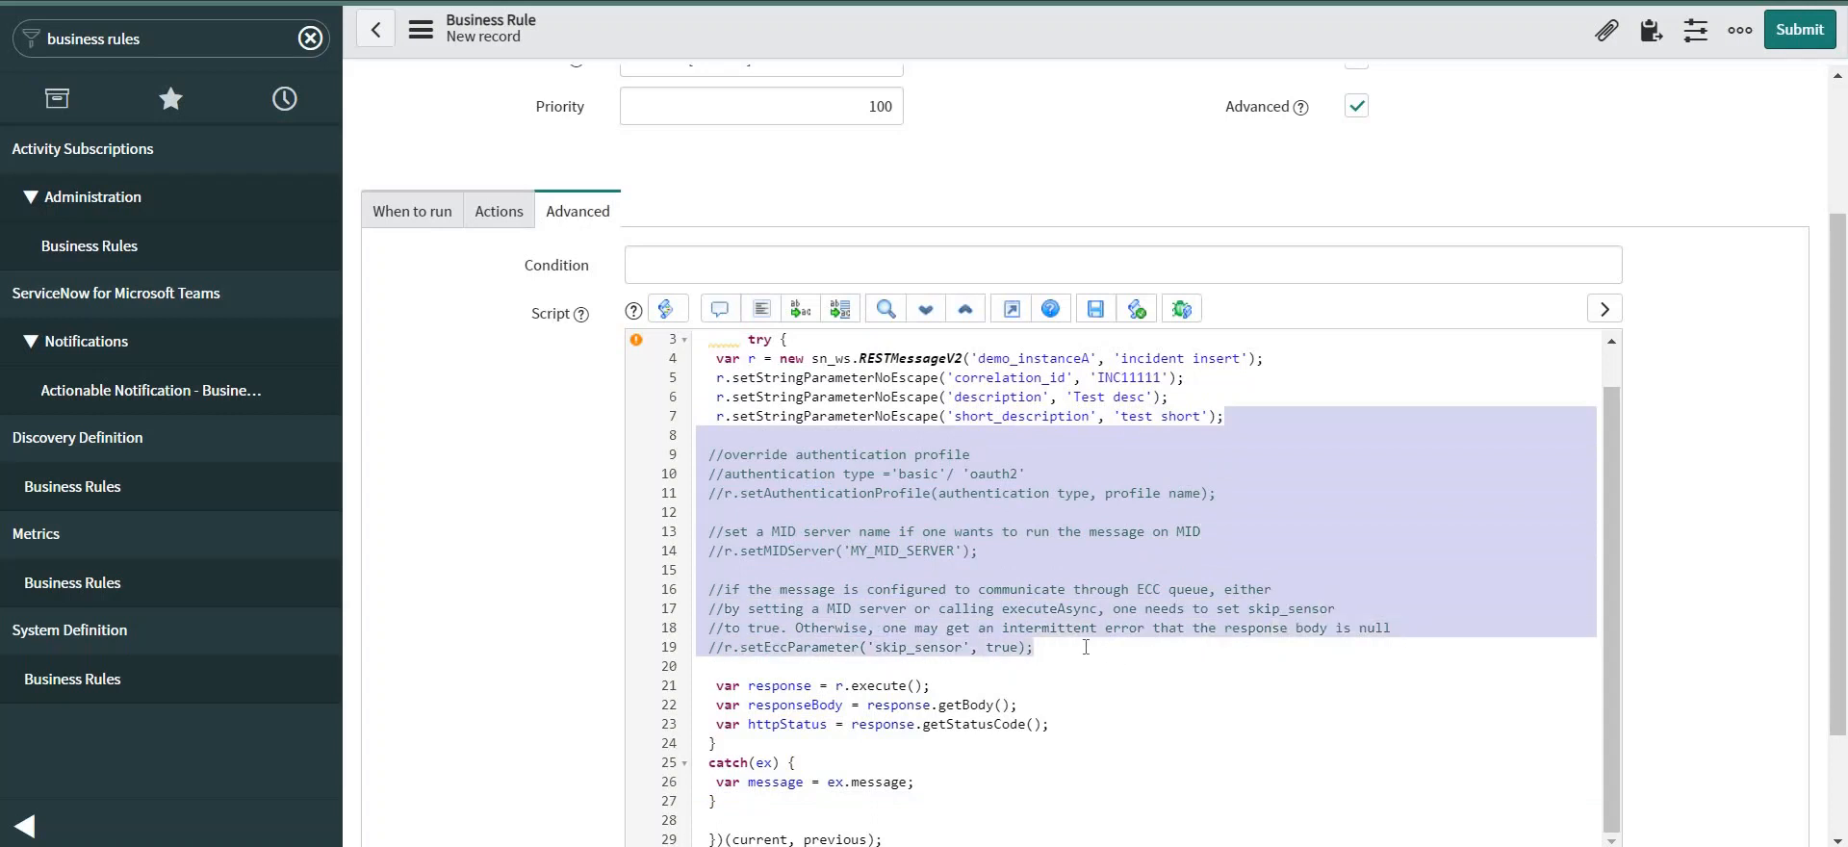
key("BackSpace")
left_click(1086, 647)
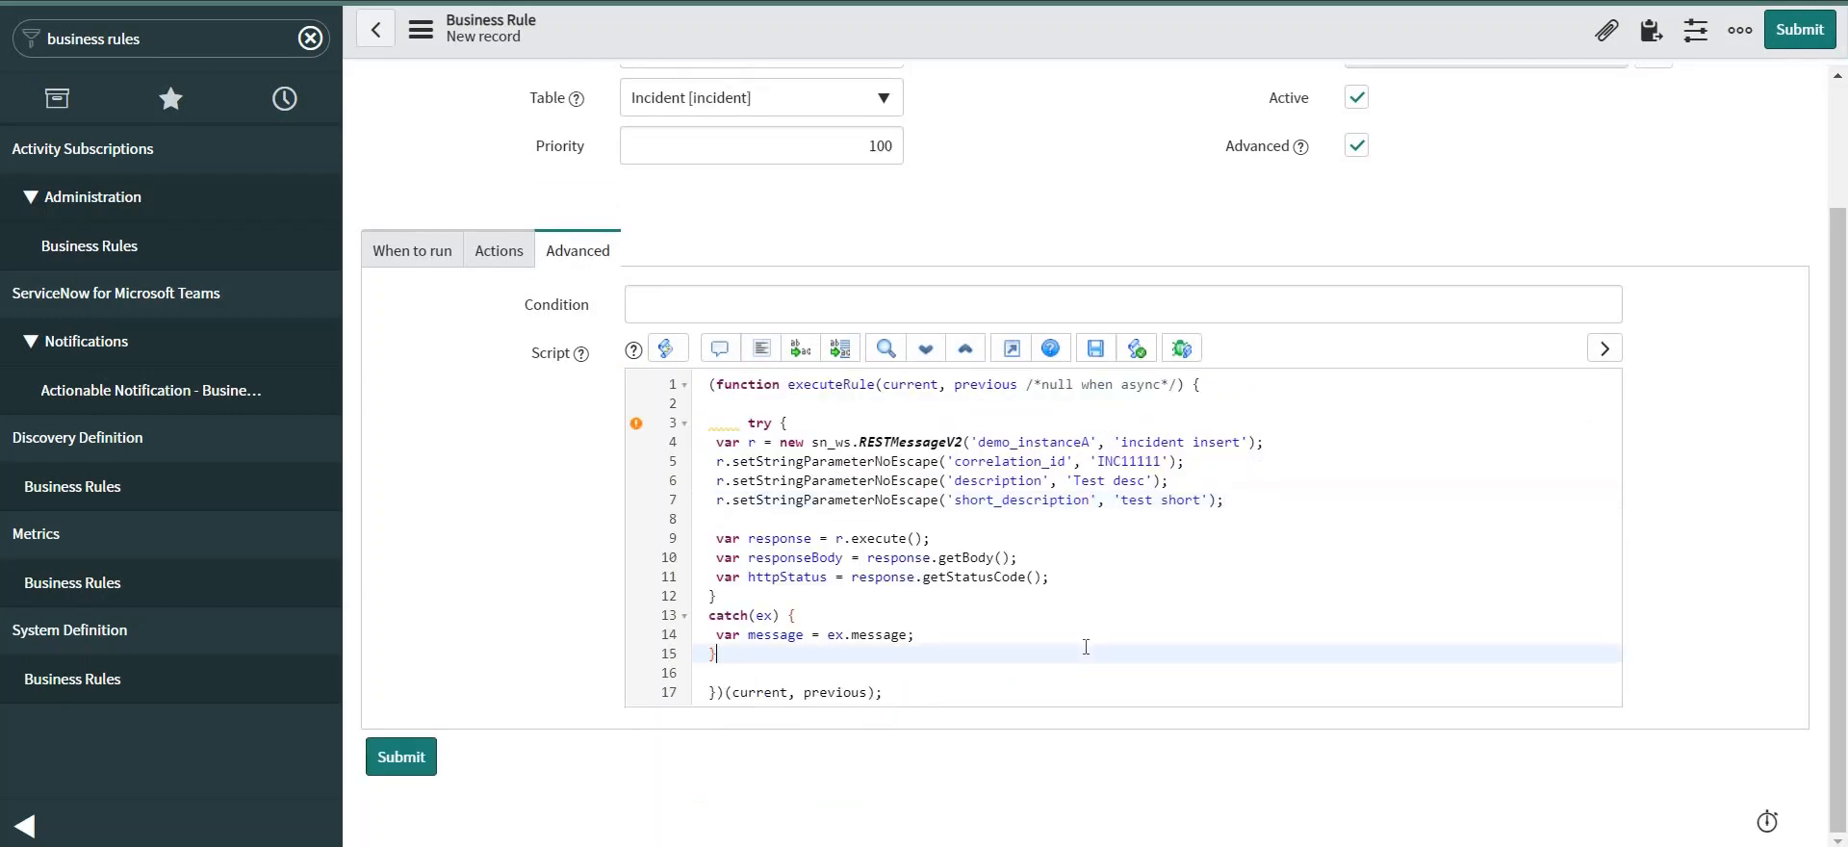
key("ctrl+a")
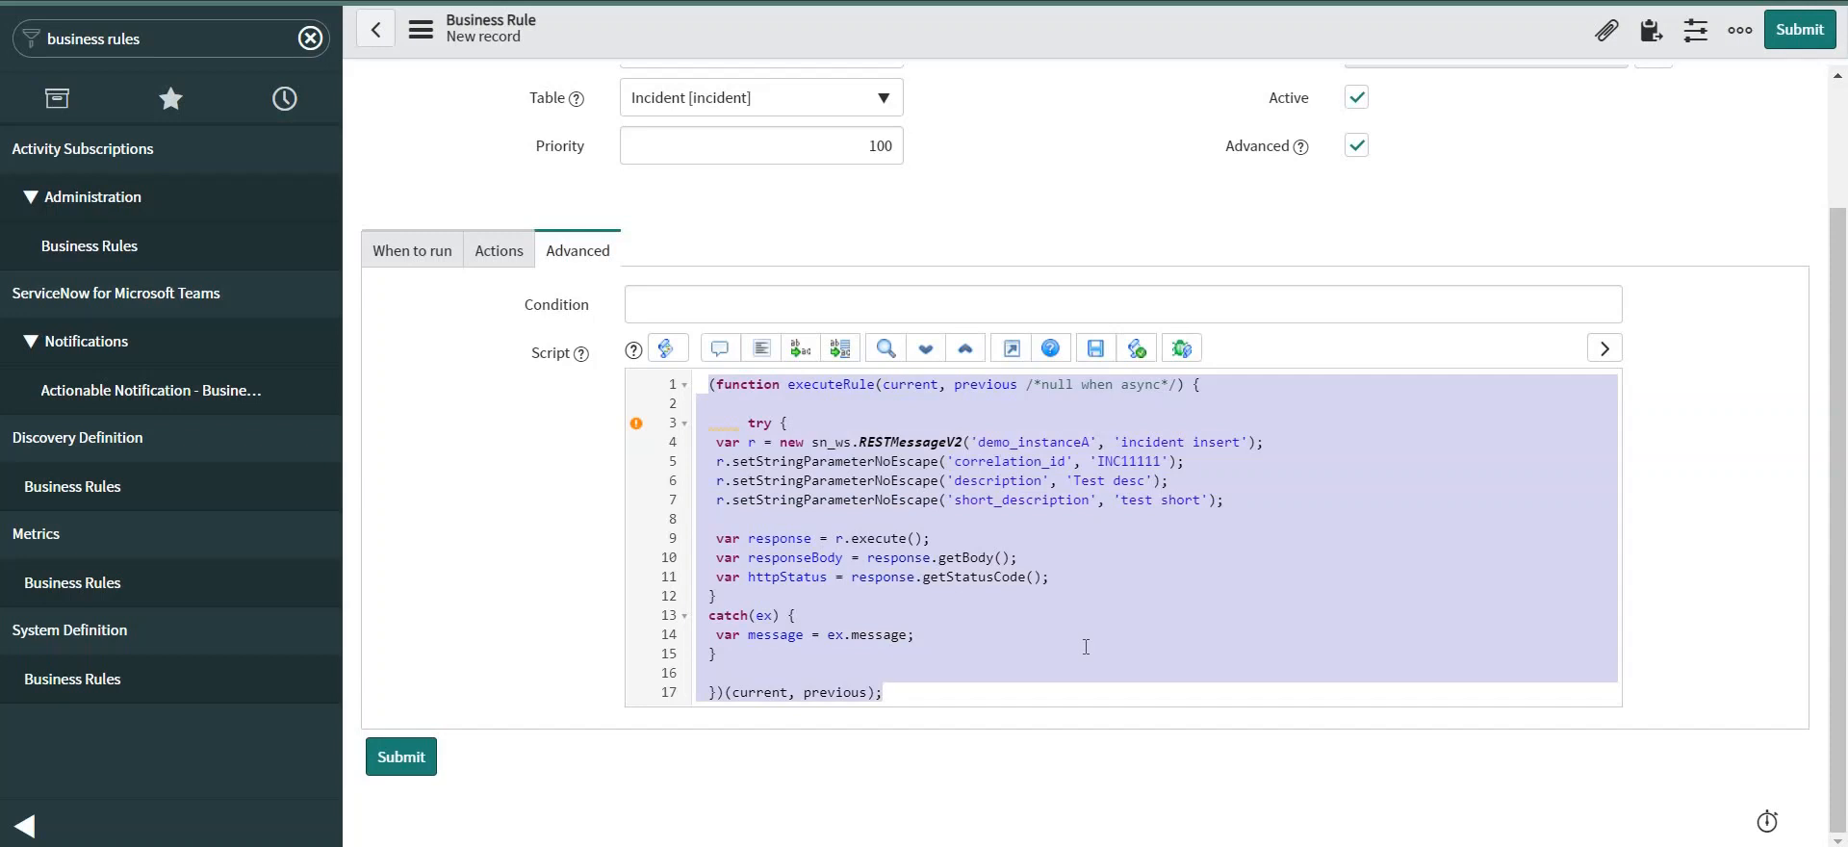
key("ctrl+shift+b")
left_click(1132, 518)
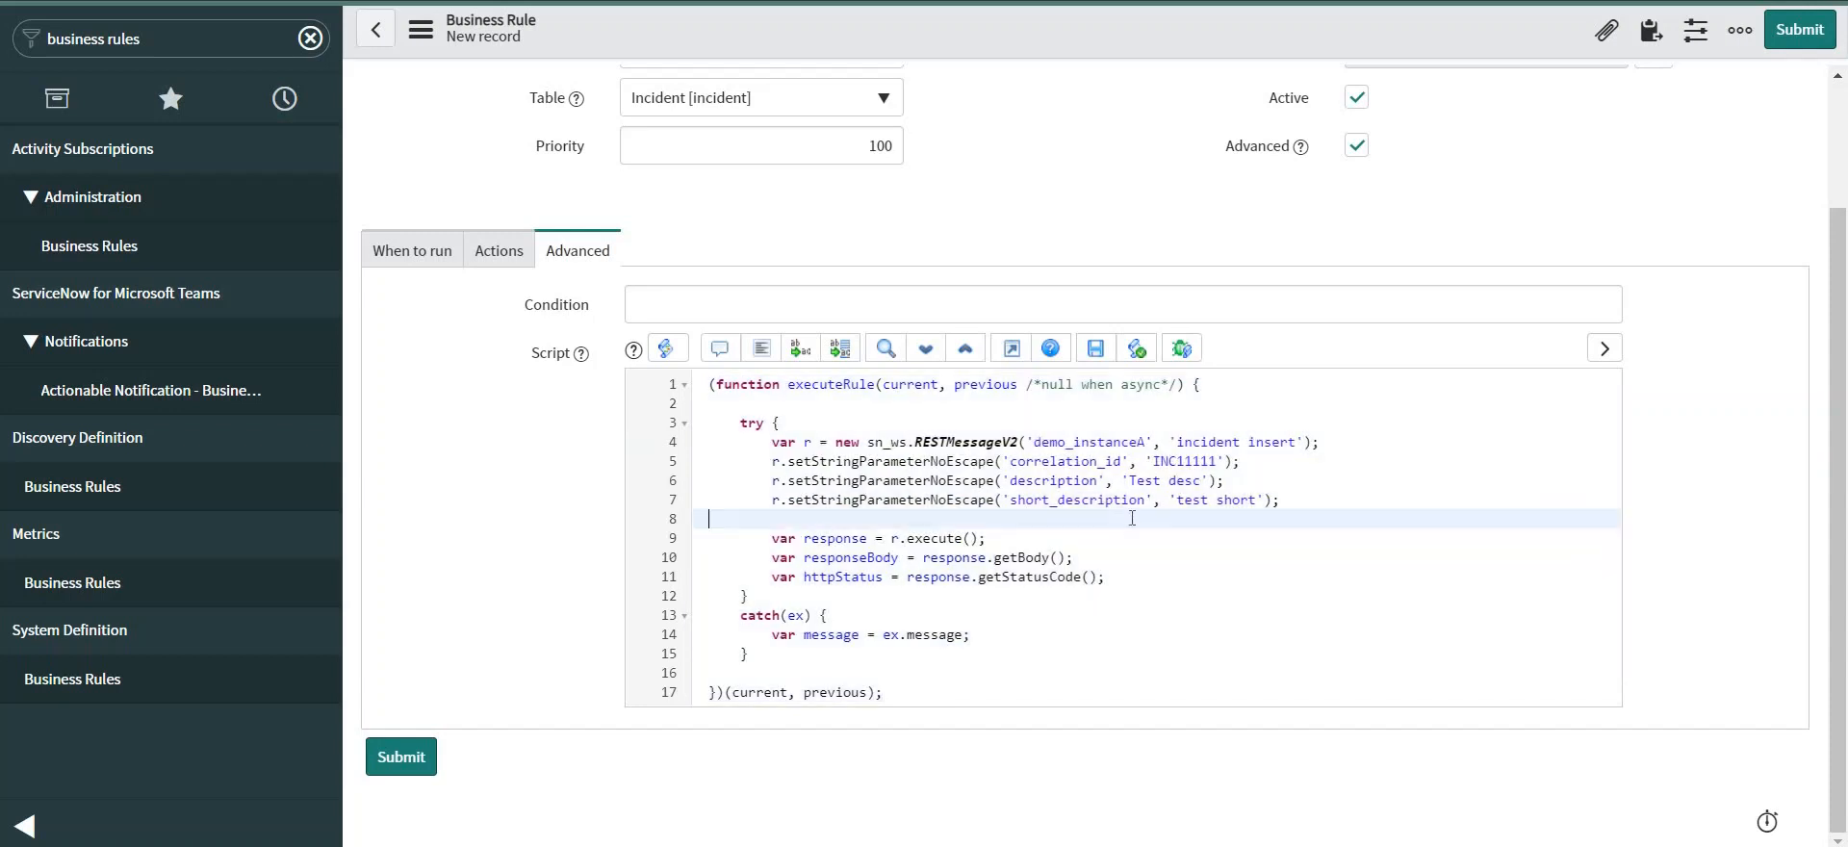
Swap the hard-coded values for current.correlation_id, current.description and current.short_description.
double_click(1186, 461)
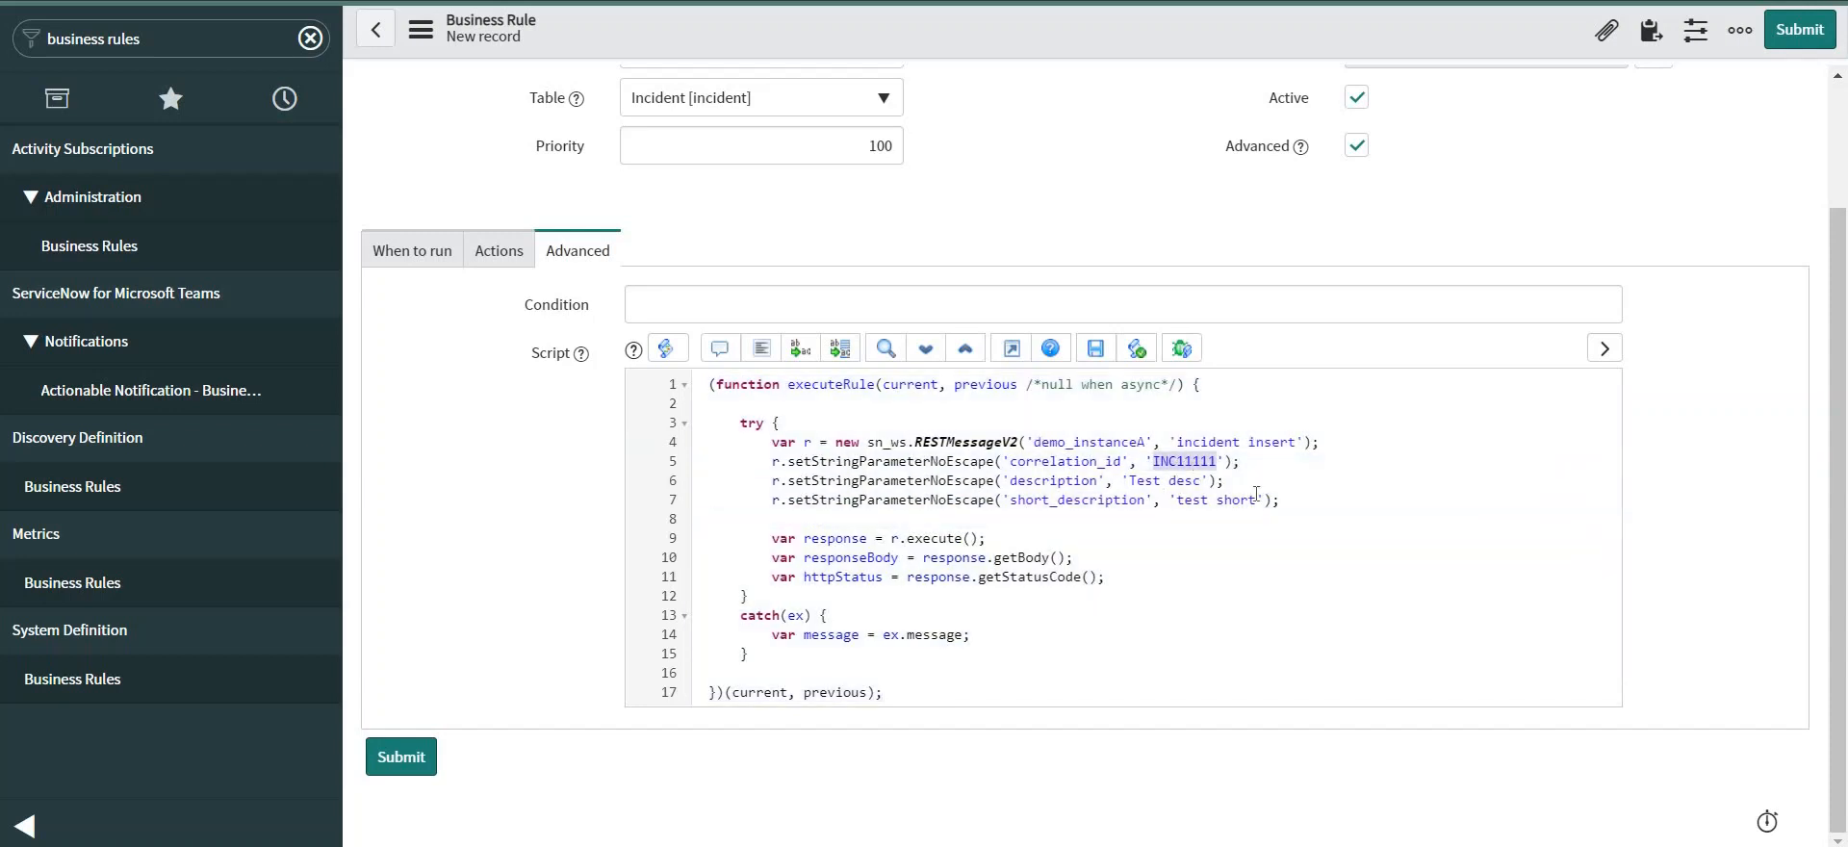
key("BackSpace")
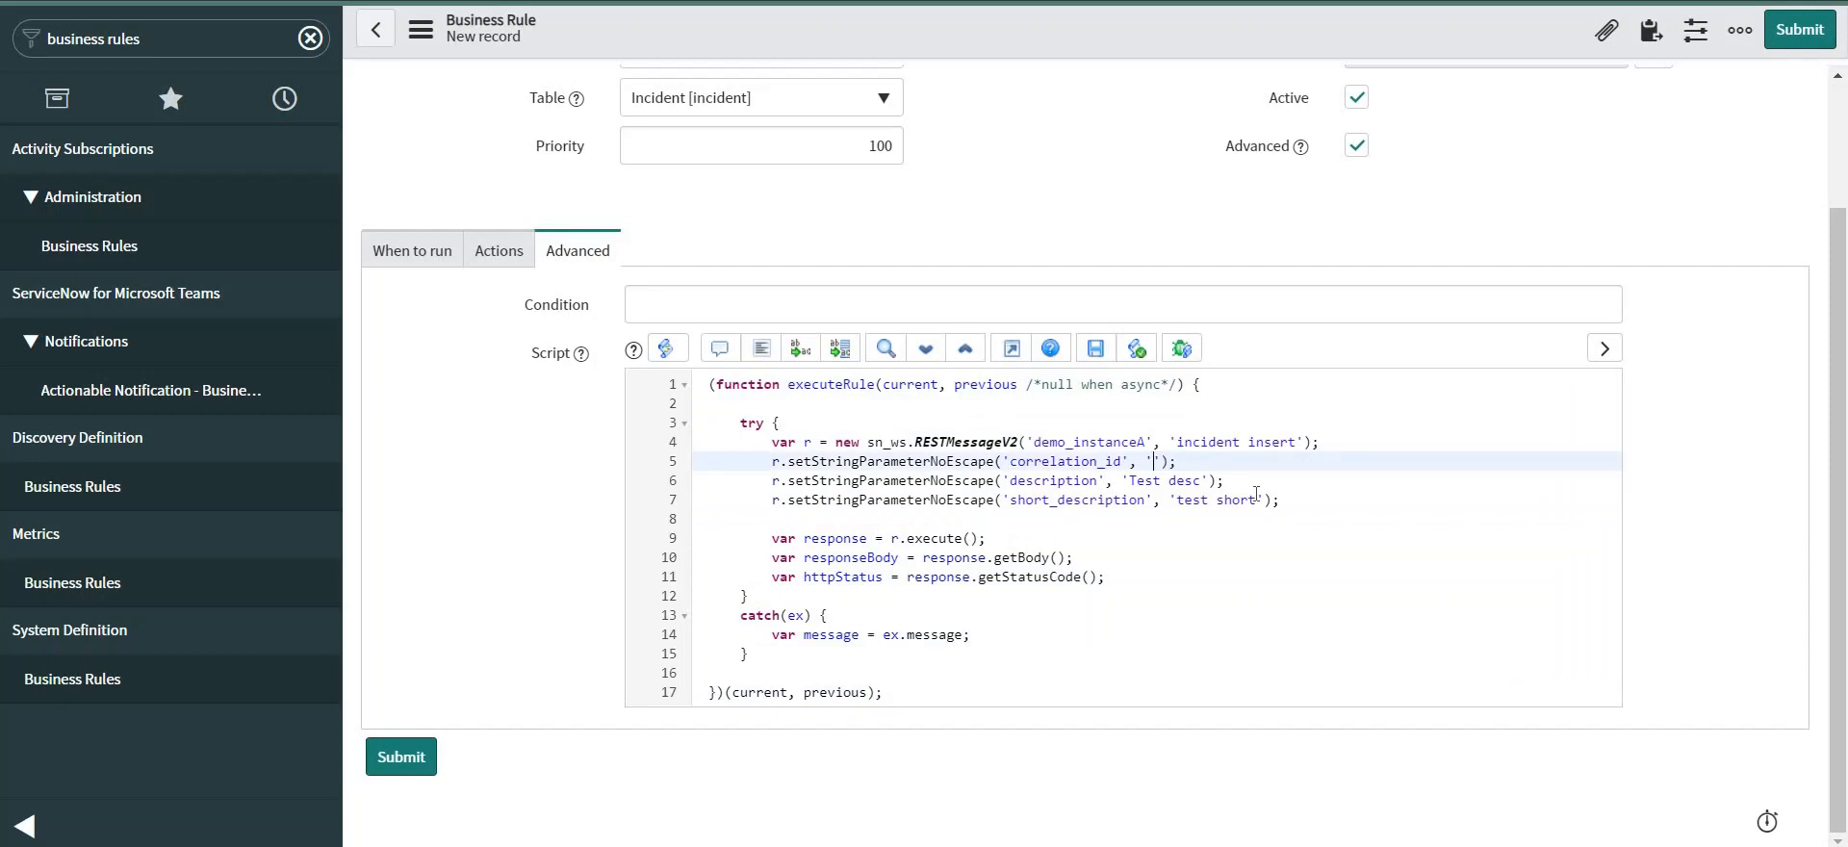
key("BackSpace")
type("current.correlation")
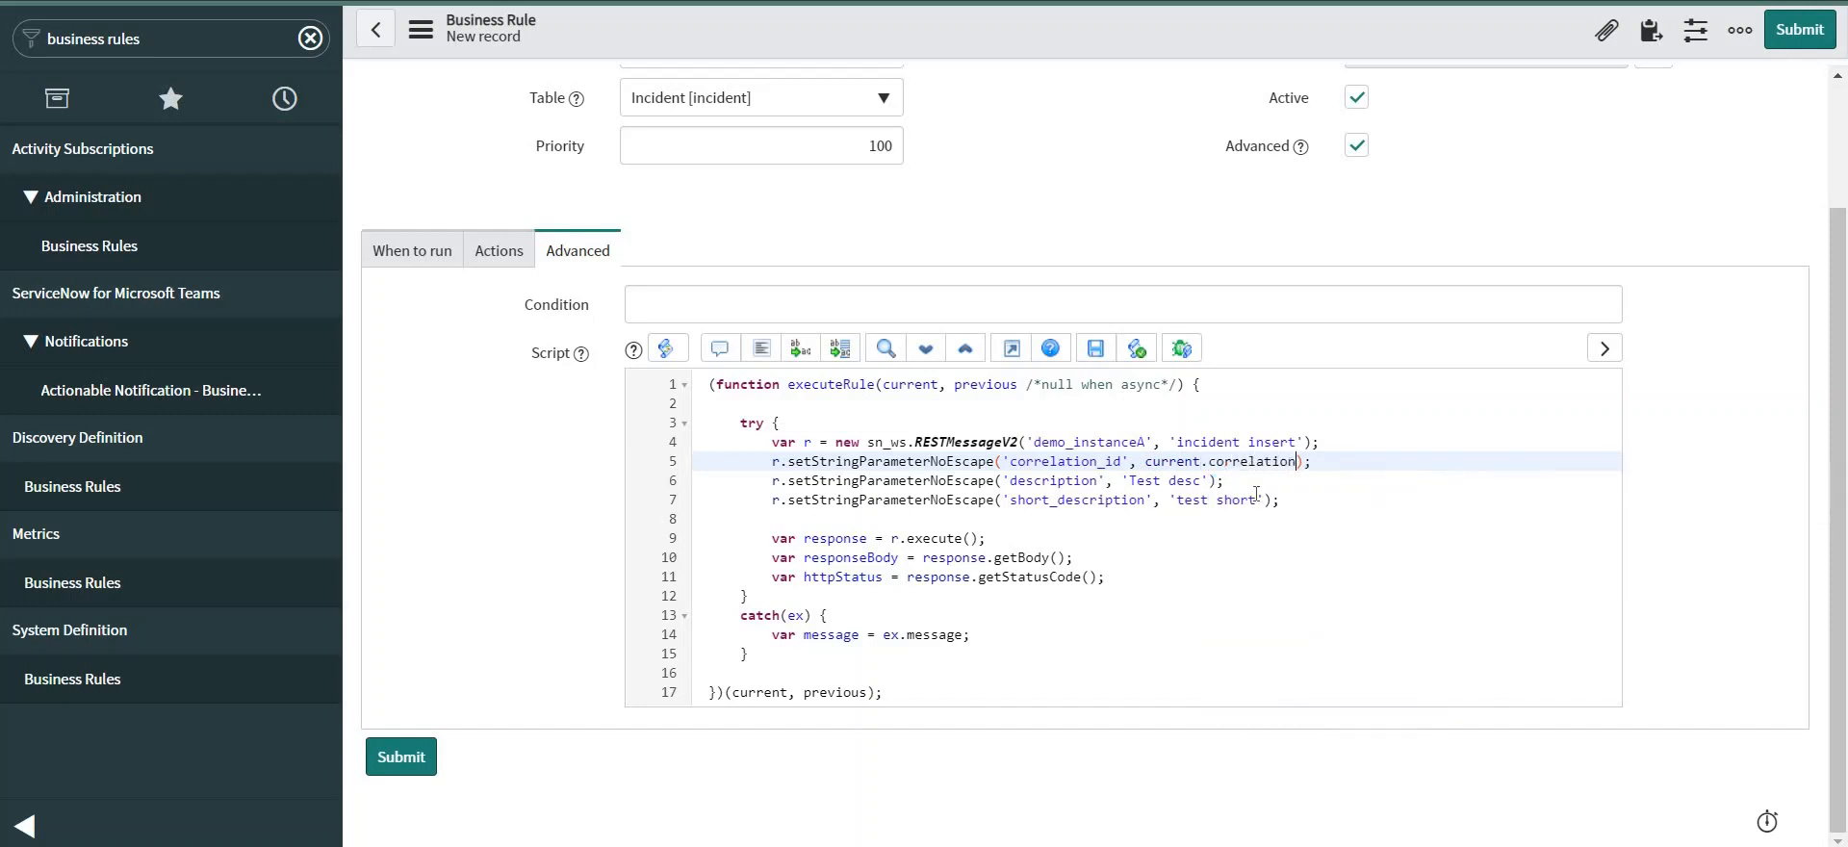
type("_id")
left_click(1204, 480)
type("'")
left_click(1211, 481)
key("BackSpace")
key("BackSpace")
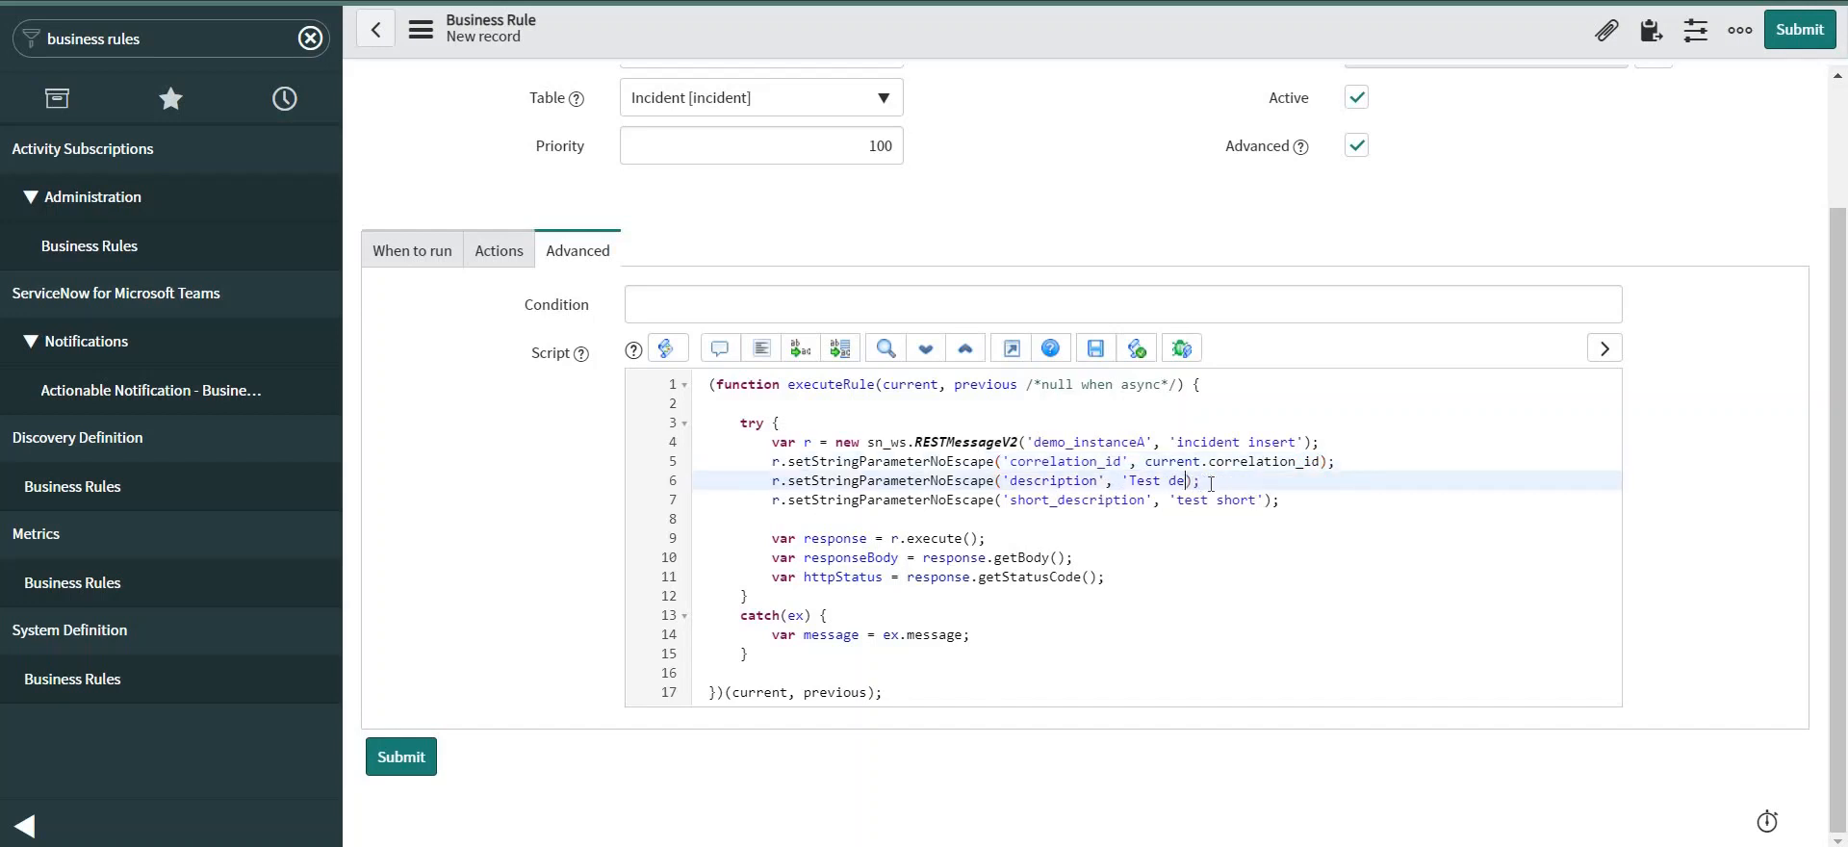
key("BackSpace")
key("BackSpace")
key("BackSpace")
key("BackSpace")
key("BackSpace")
key("BackSpace")
key("BackSpace")
key("BackSpace")
type("current.description")
double_click(1234, 500)
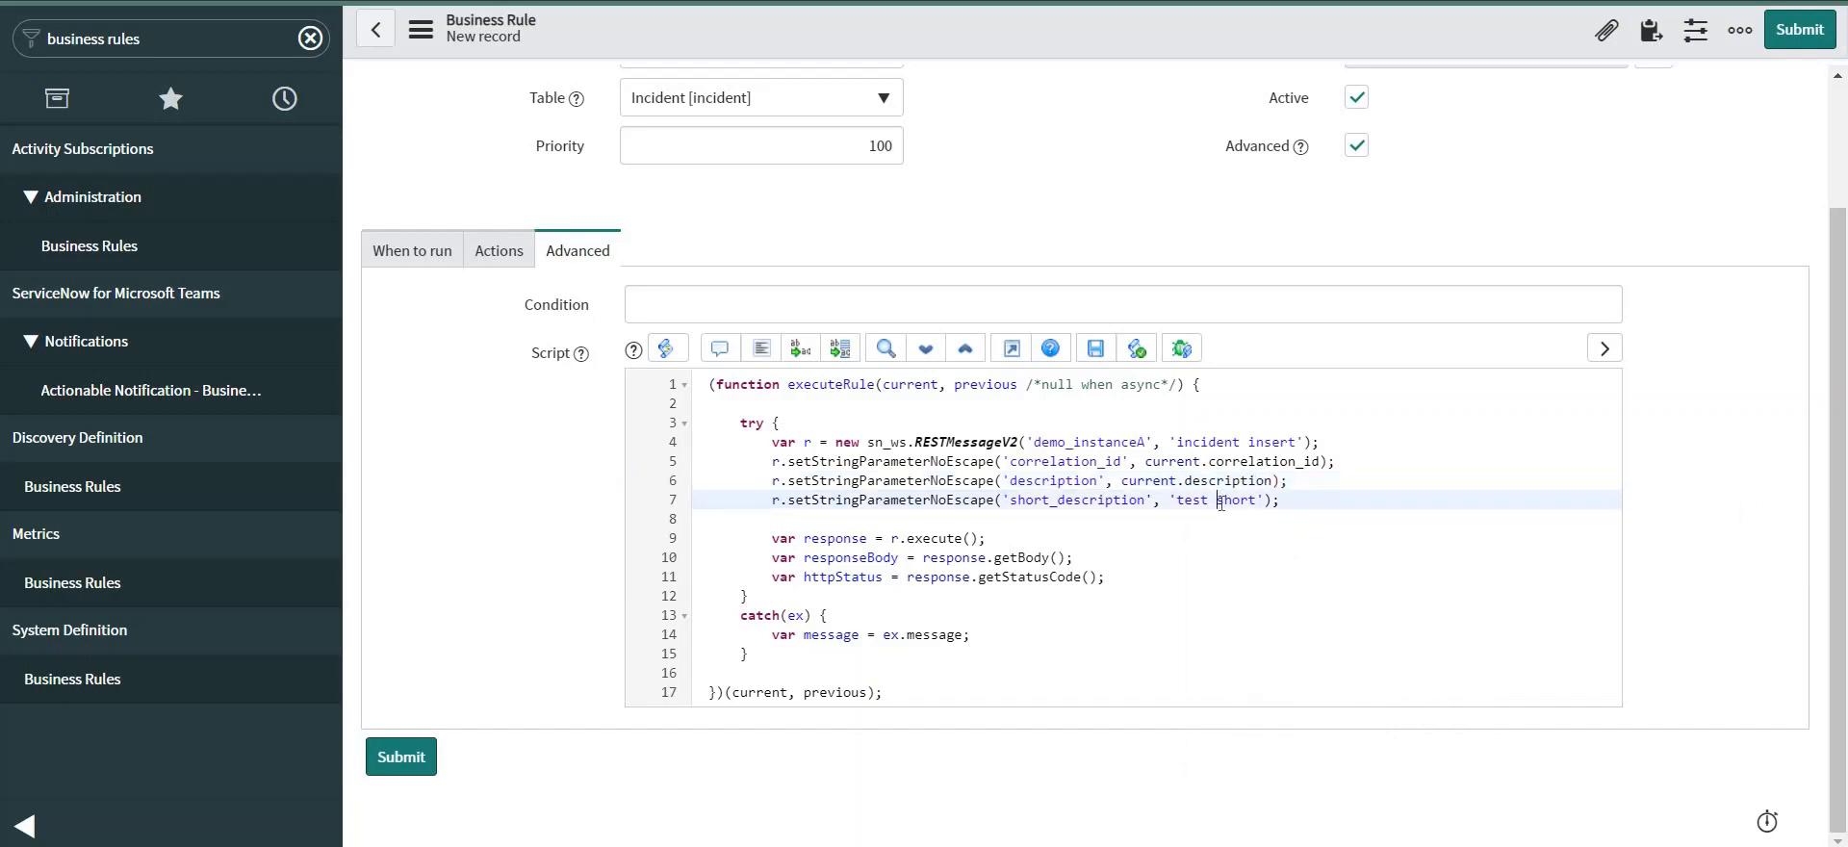
key("BackSpace")
key("BackSpace")
key("BackSpace")
key("BackSpace")
key("BackSpace")
key("BackSpace")
key("BackSpace")
type("current.")
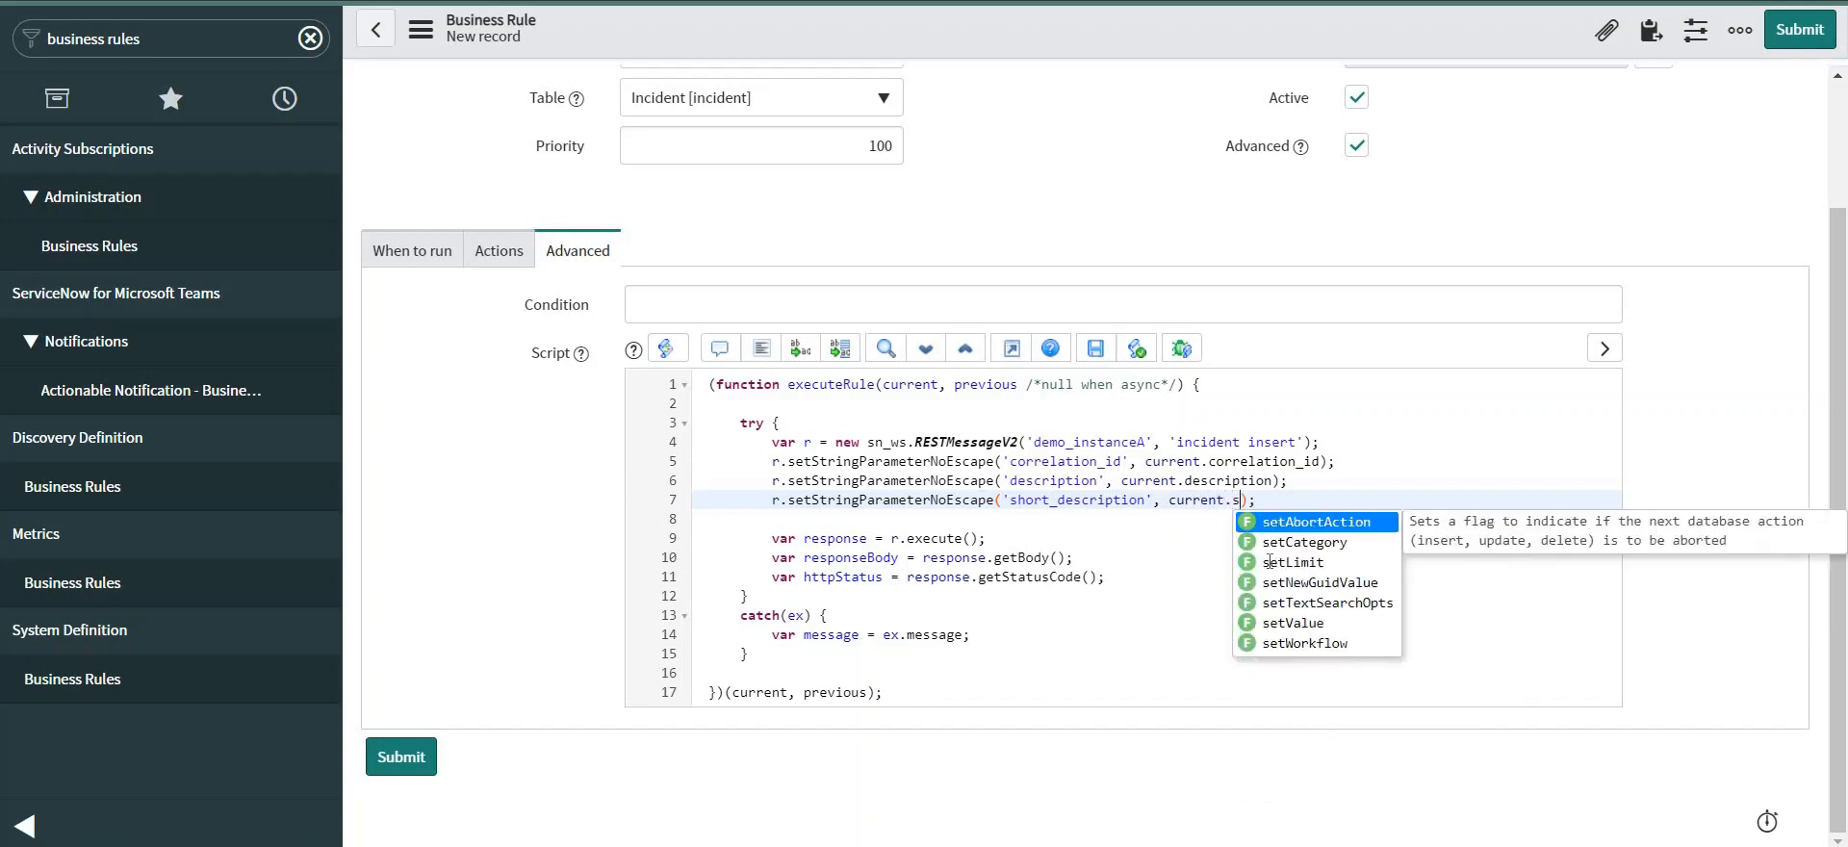
type("short_desc")
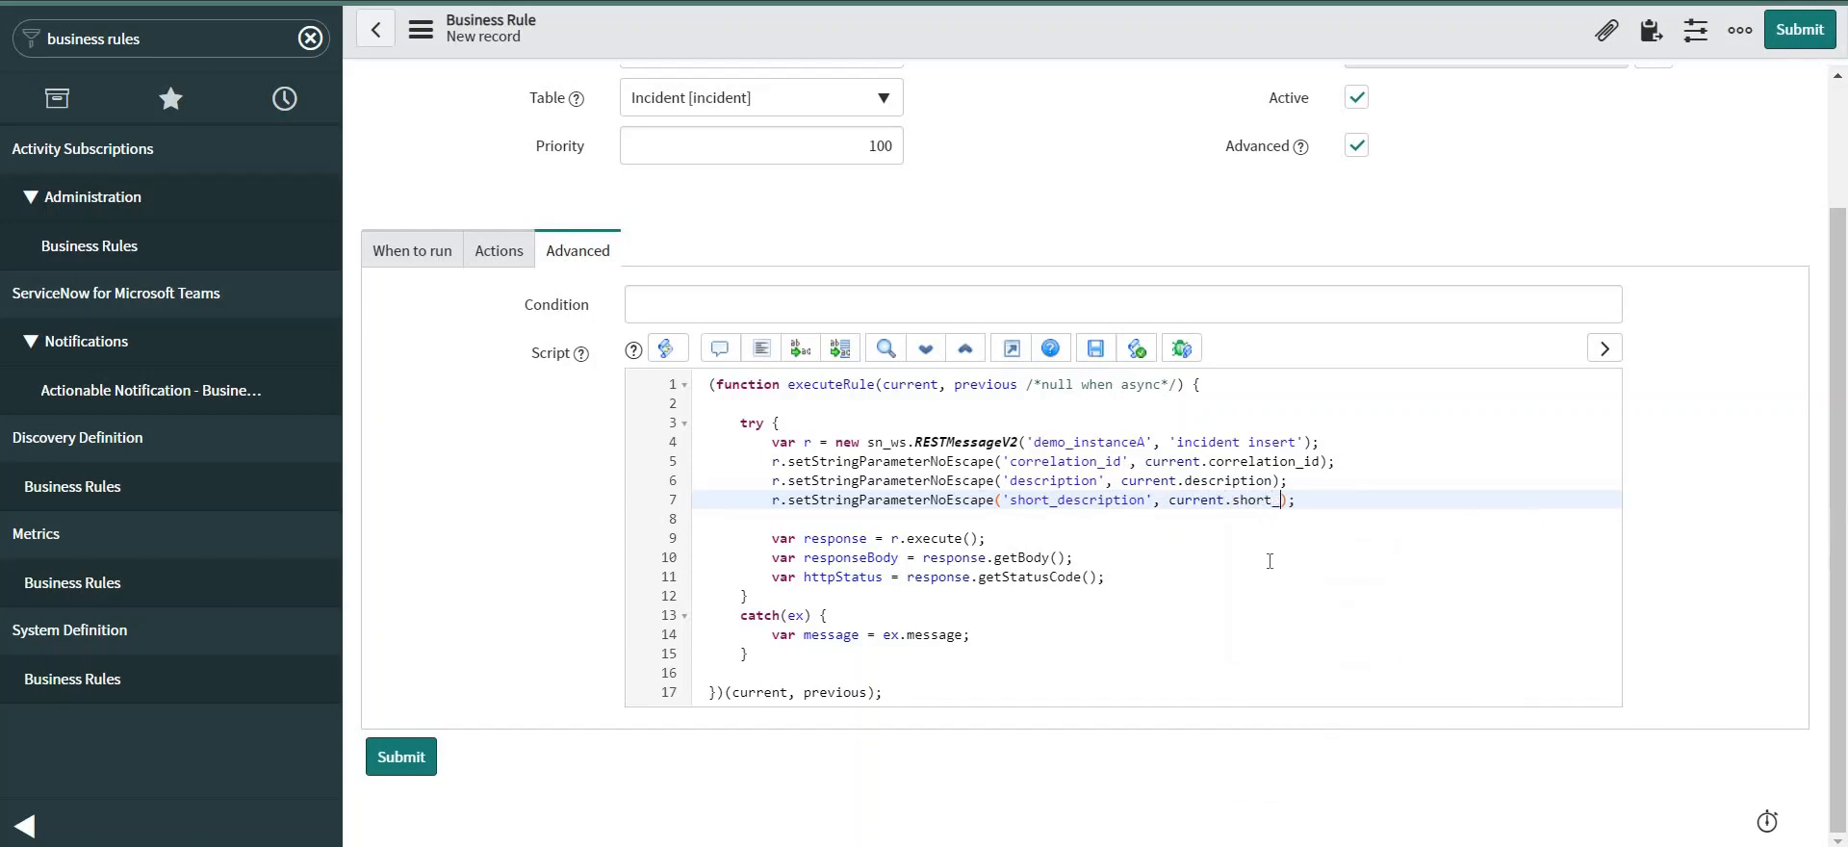
type("ription")
Save the business rule 'transfer incident to ins B'.
right_click(995, 29)
left_click(1038, 50)
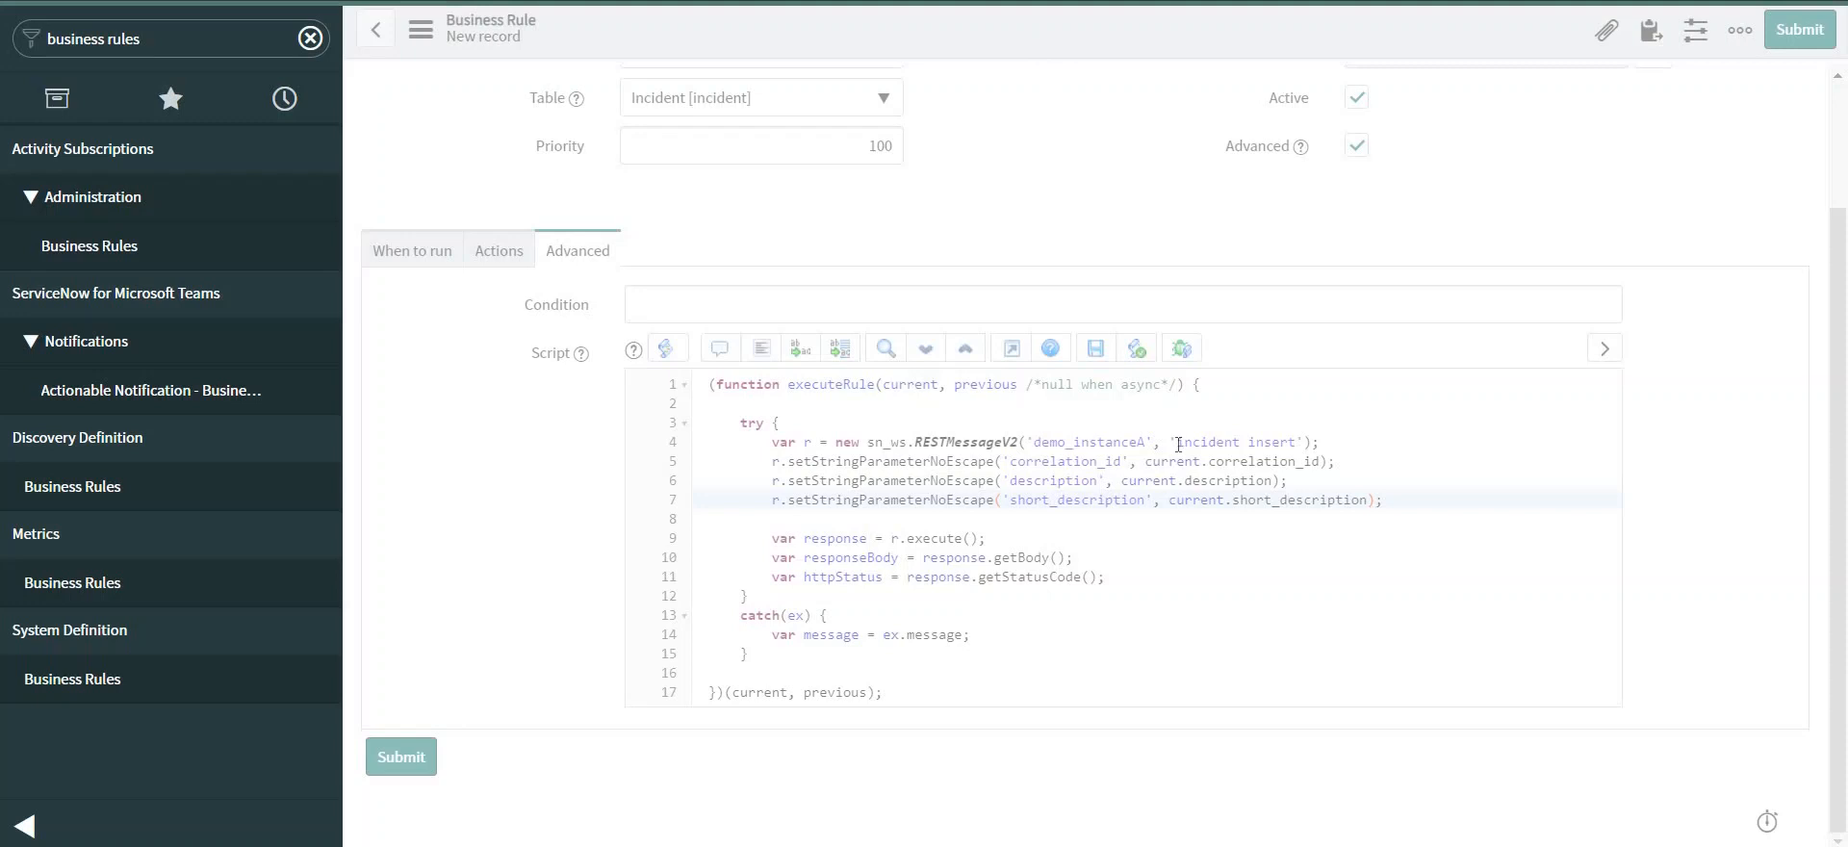
key("ctrl+s")
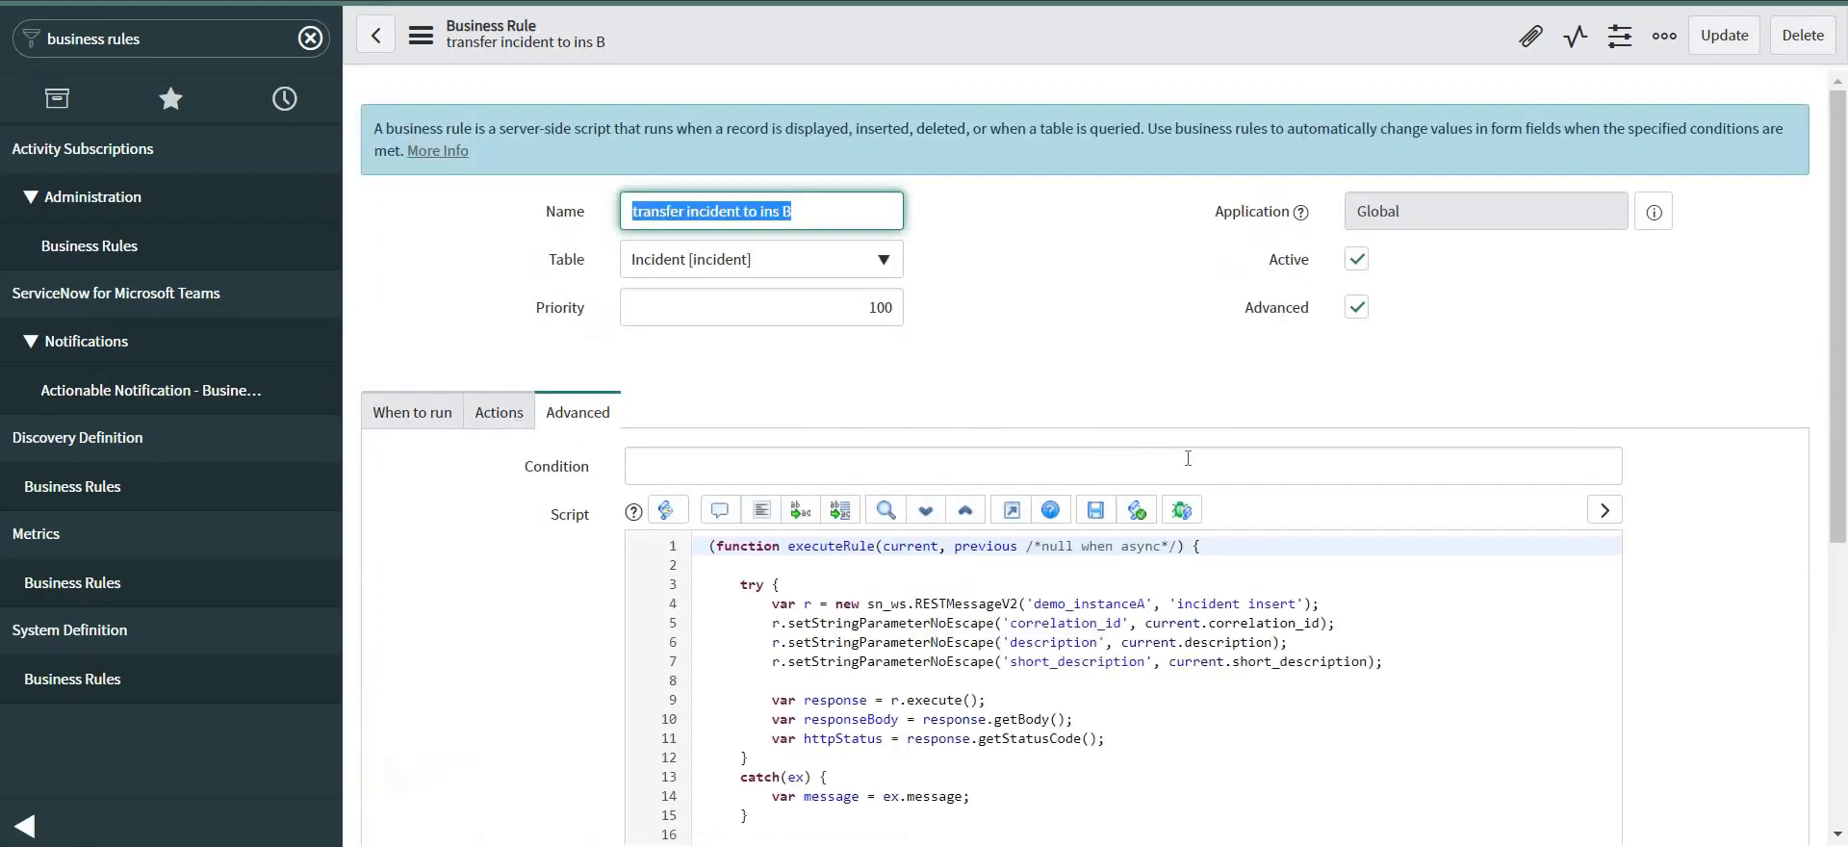
scroll(500, 565, "down", 4)
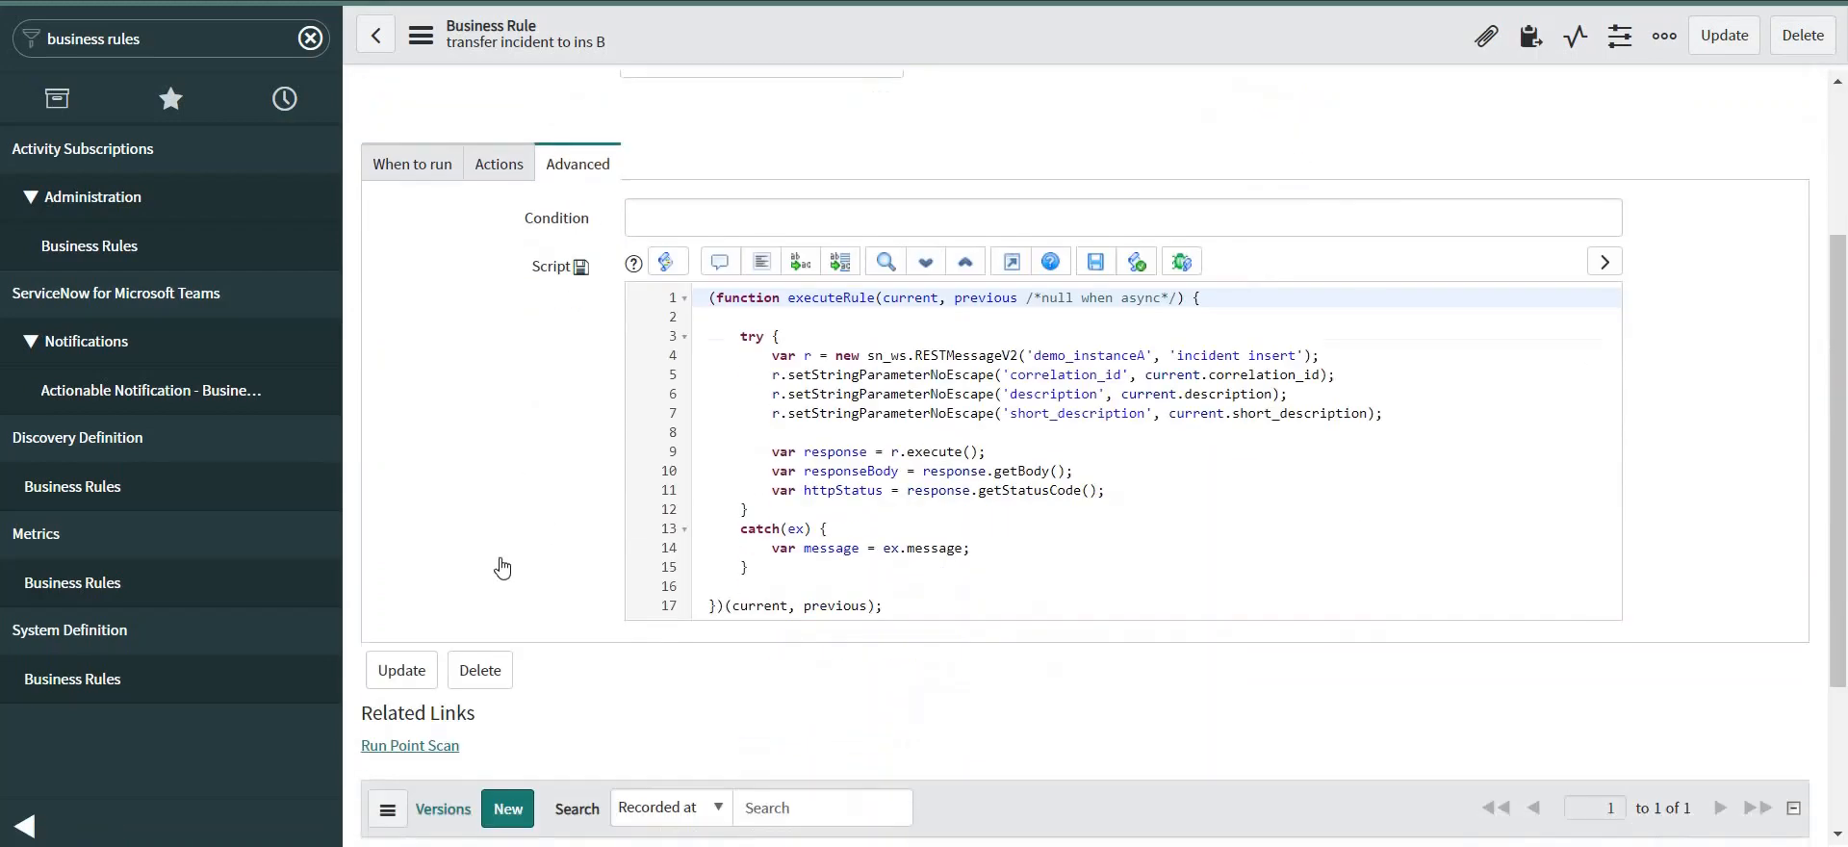
scroll(608, 529, "up", 3)
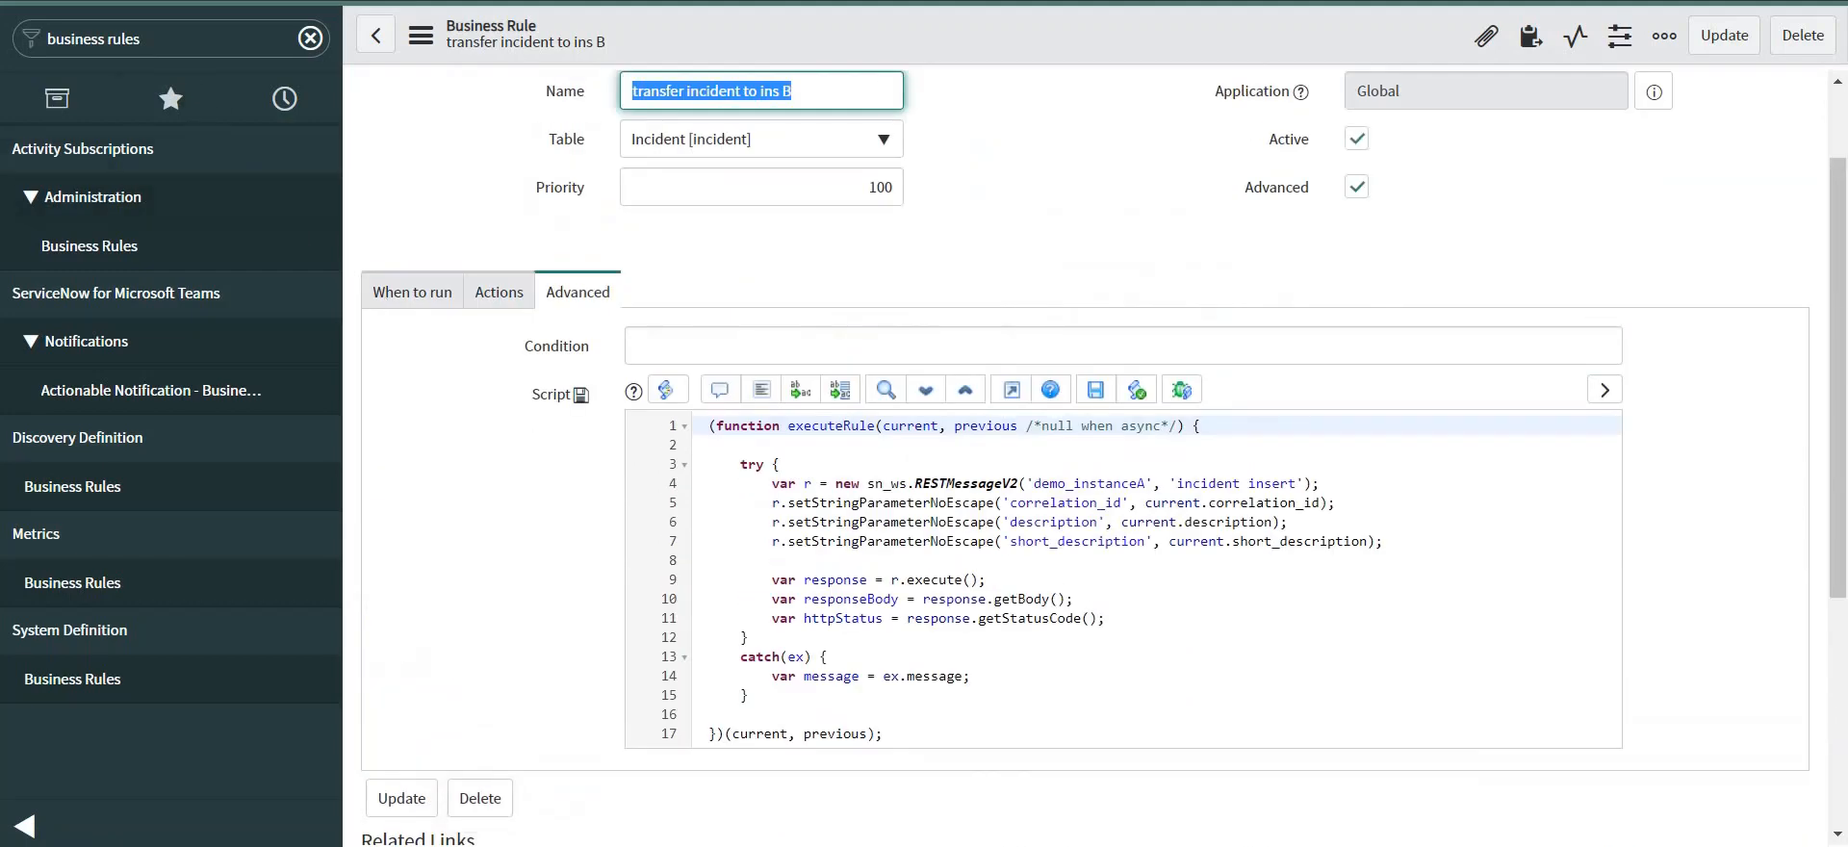
Open a new incident form via incident.form and pick the caller from the suggestions.
left_click(217, 39)
type("i")
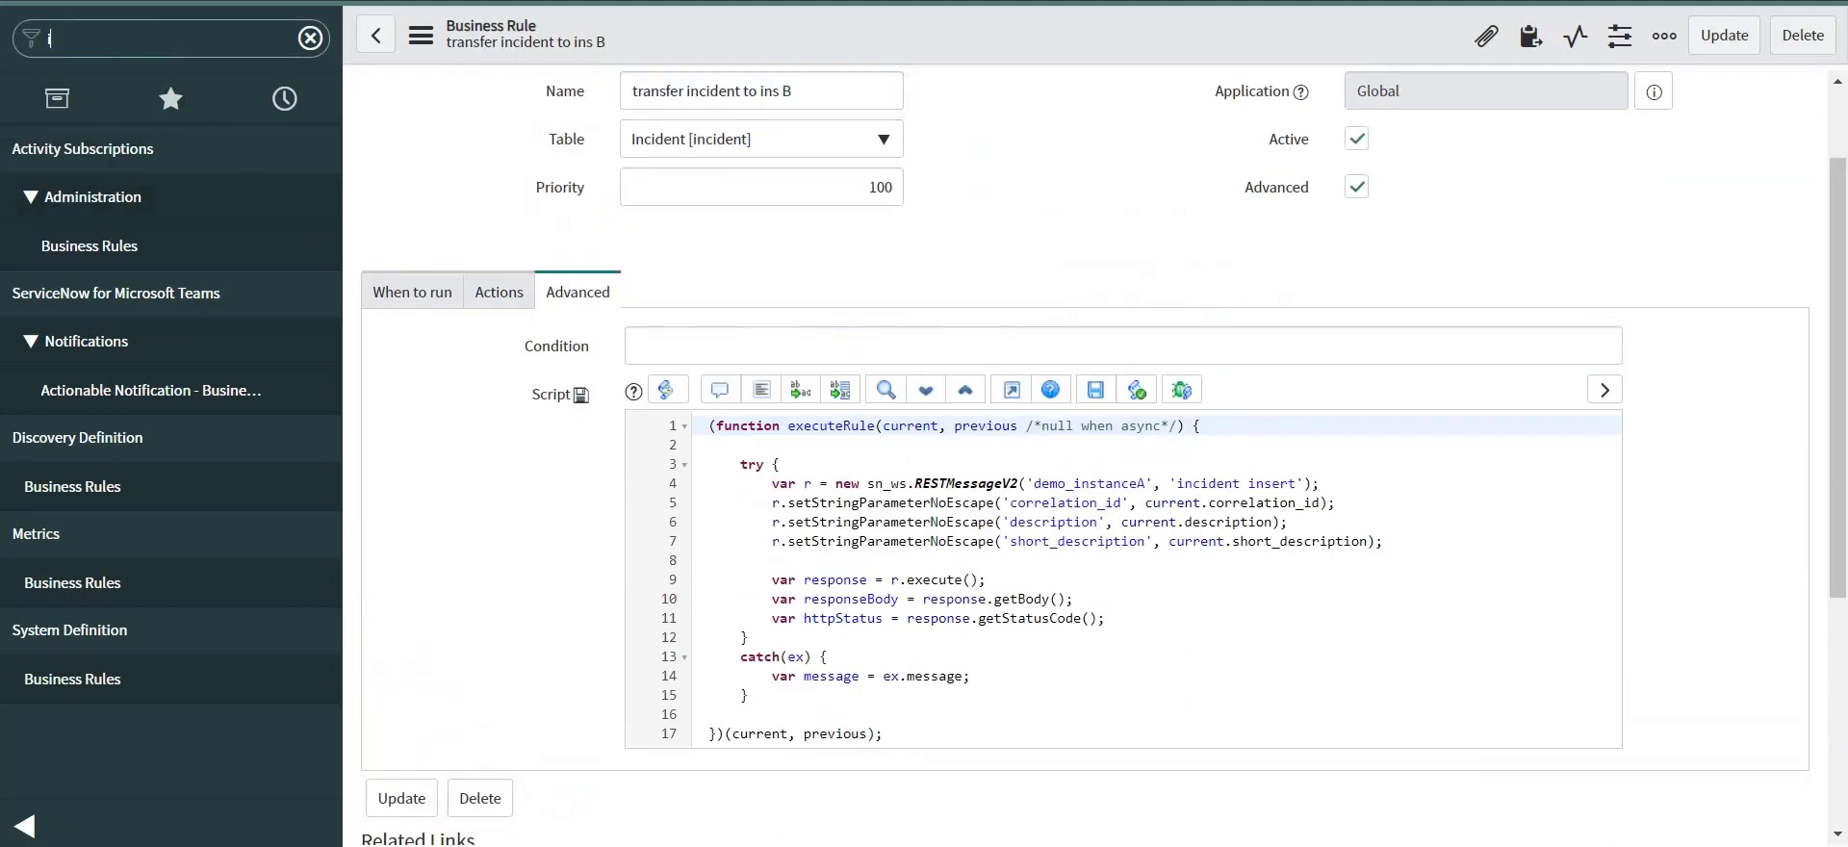
type("ncident")
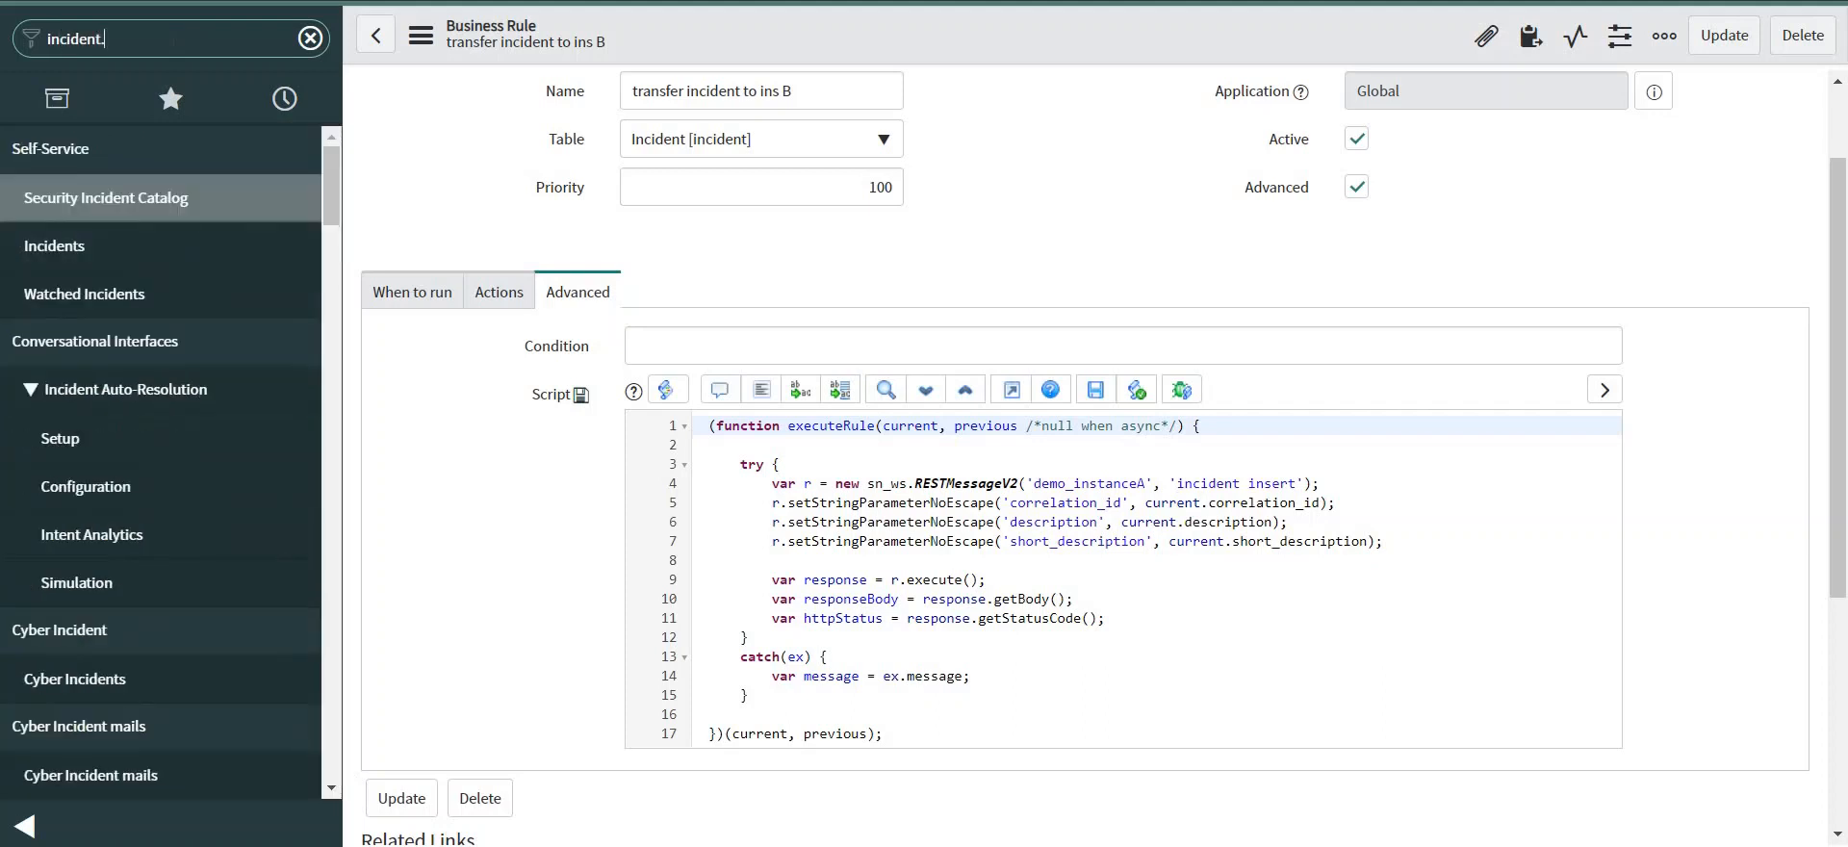
type(".form")
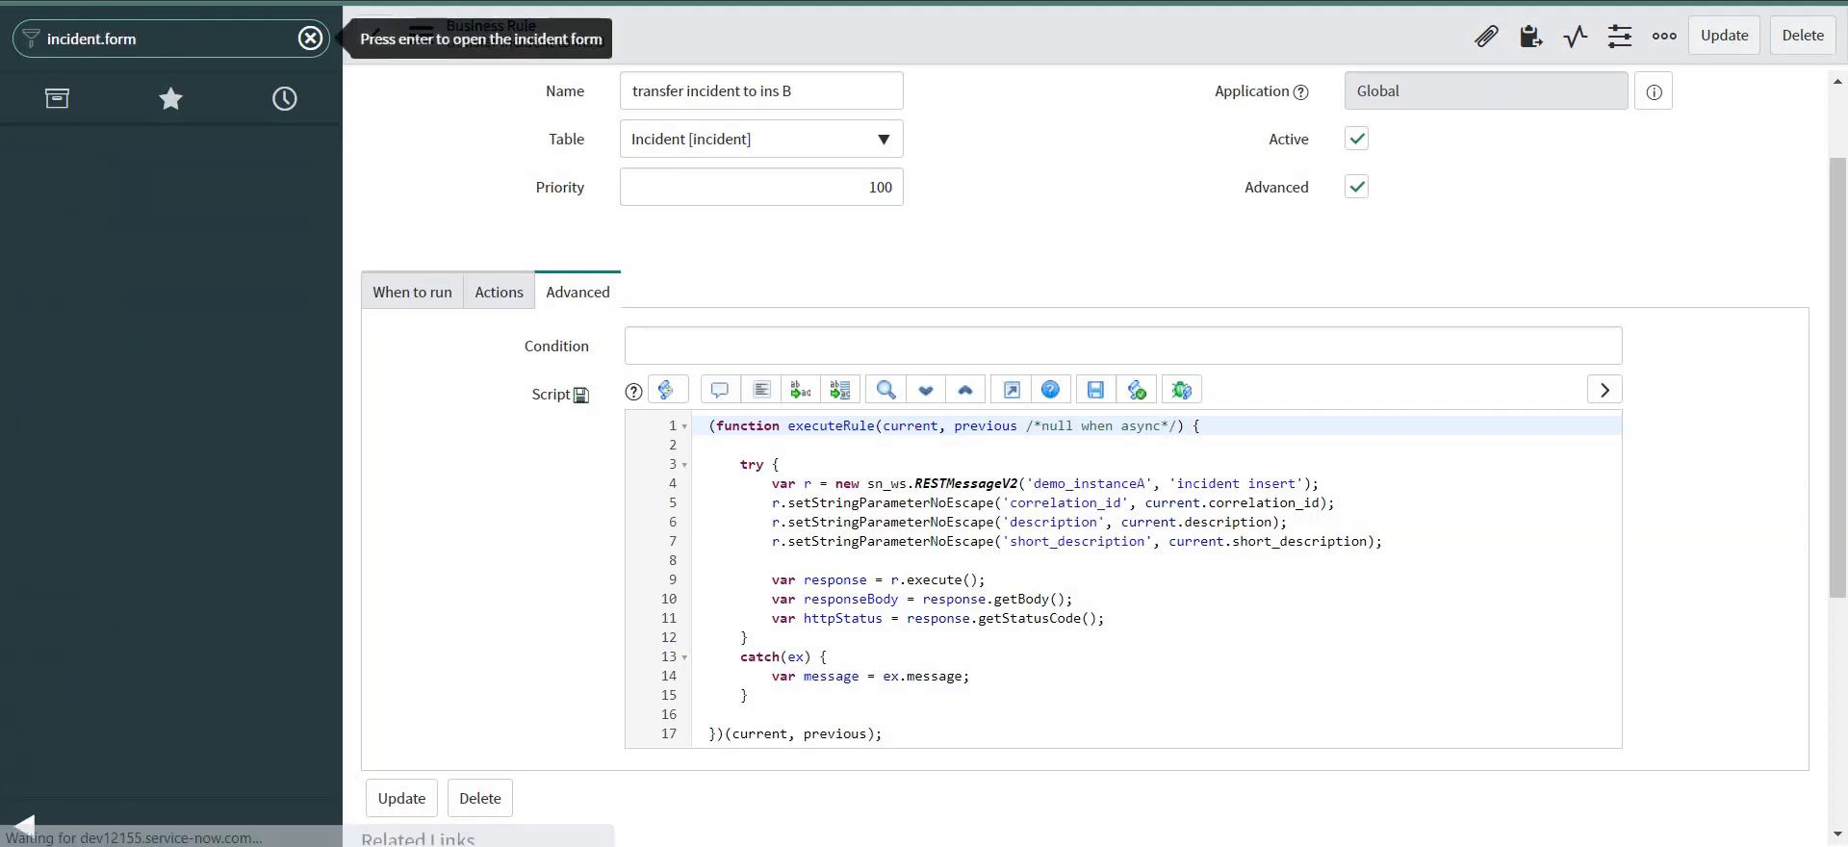
key("Return")
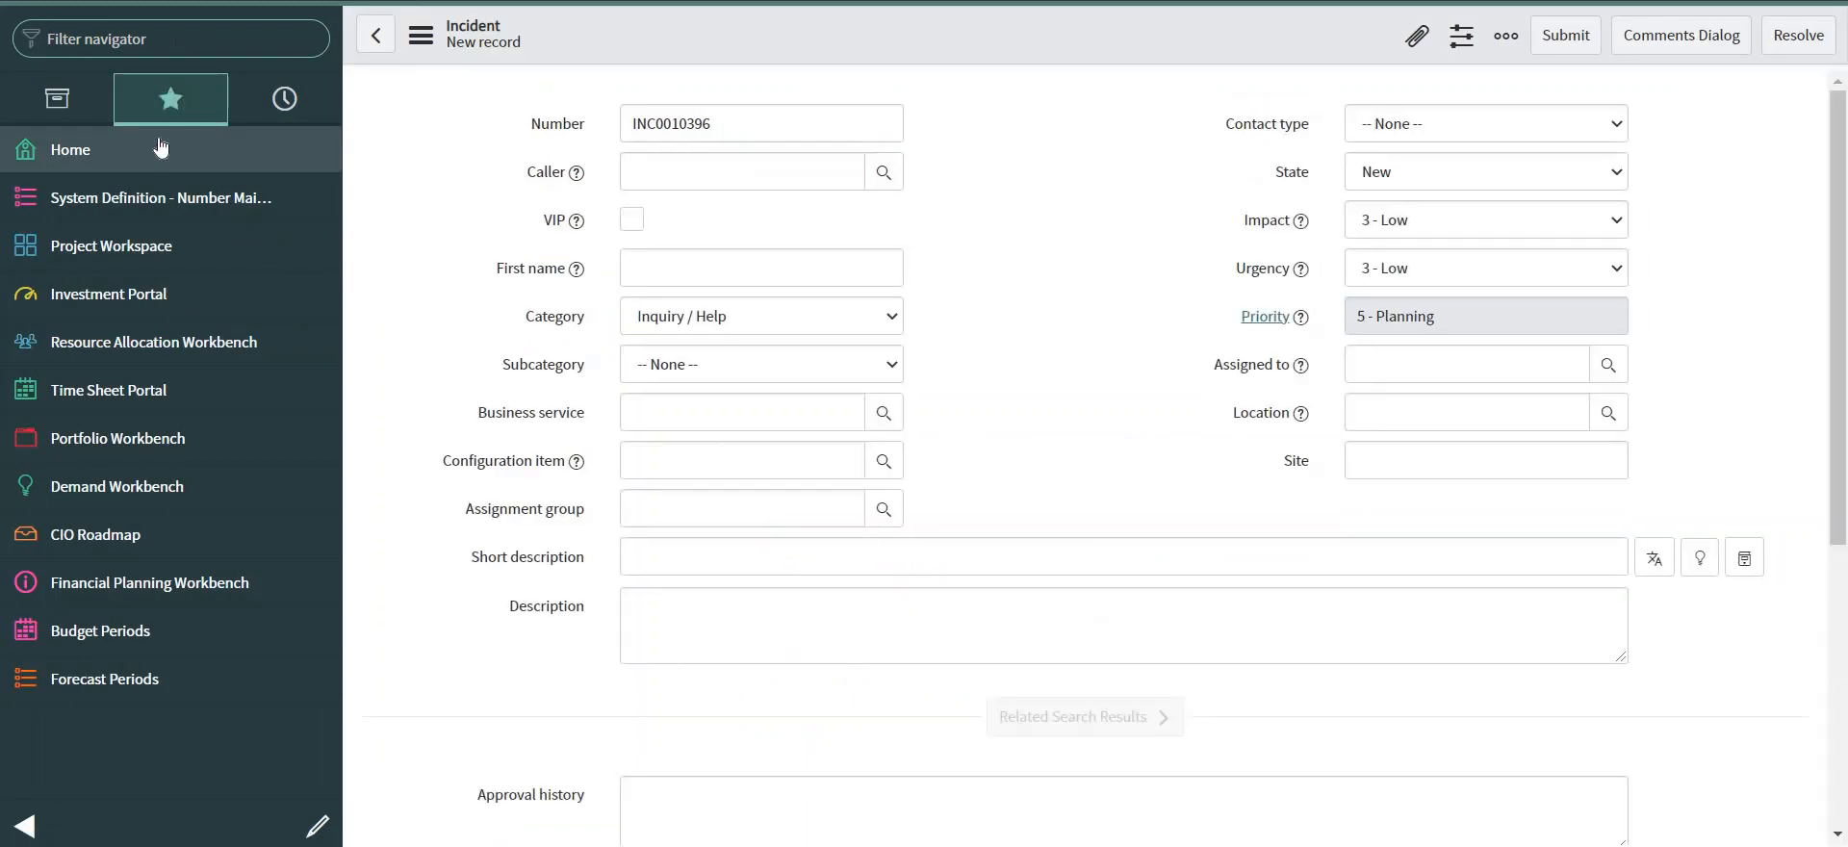
left_click(710, 173)
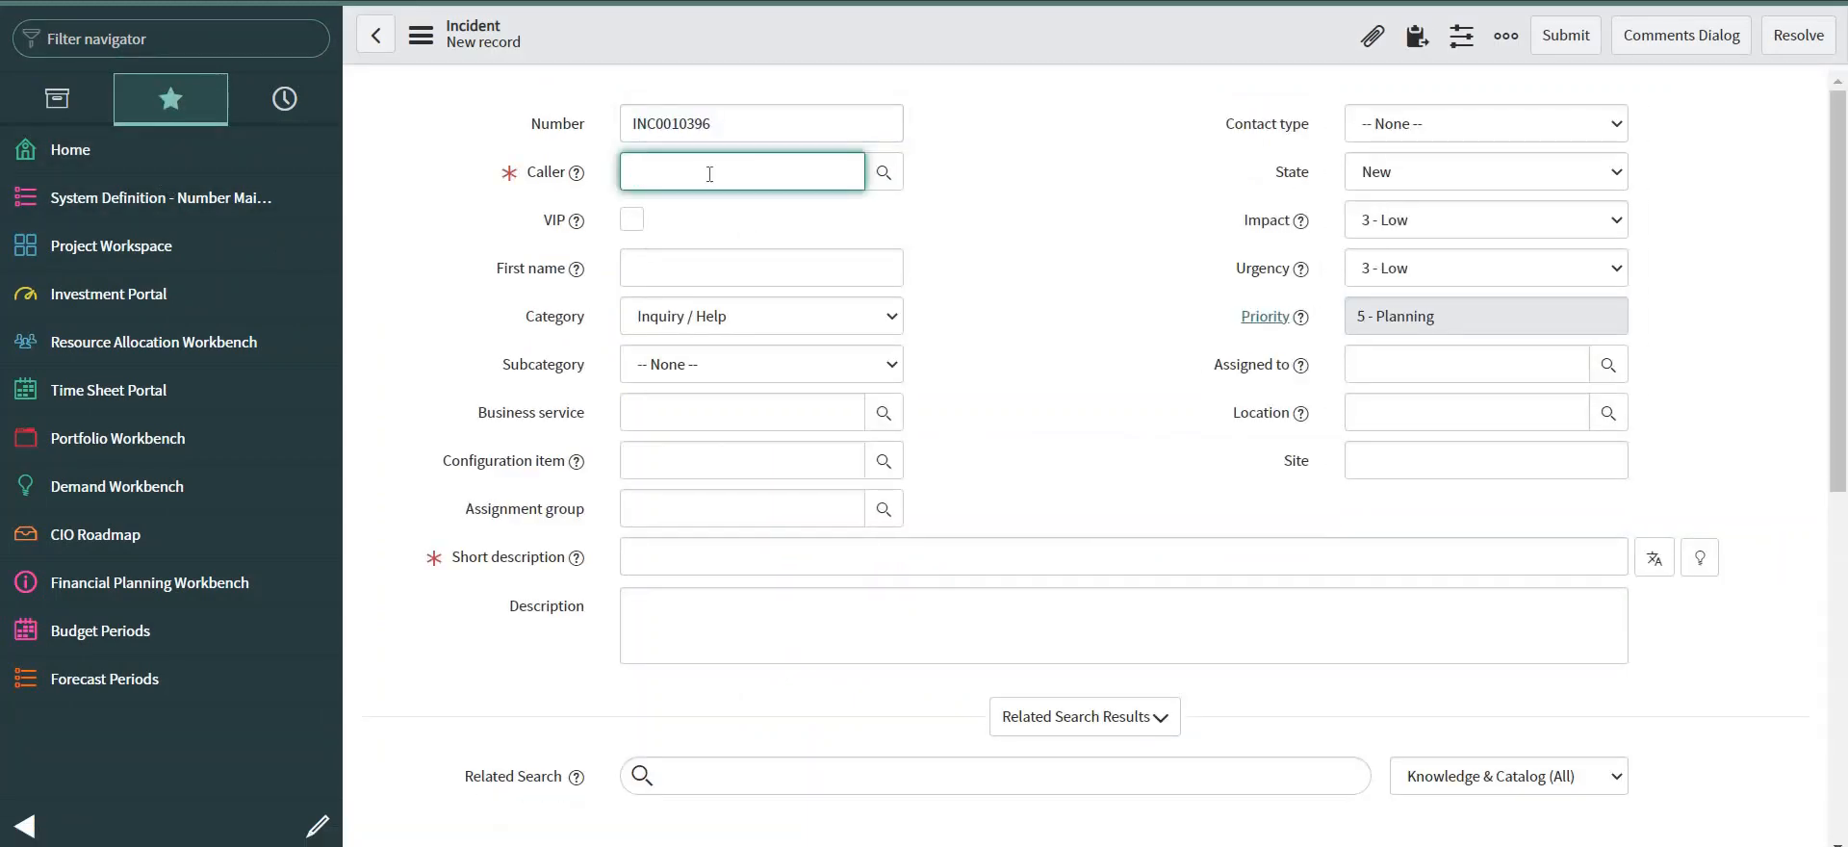
type("harshad")
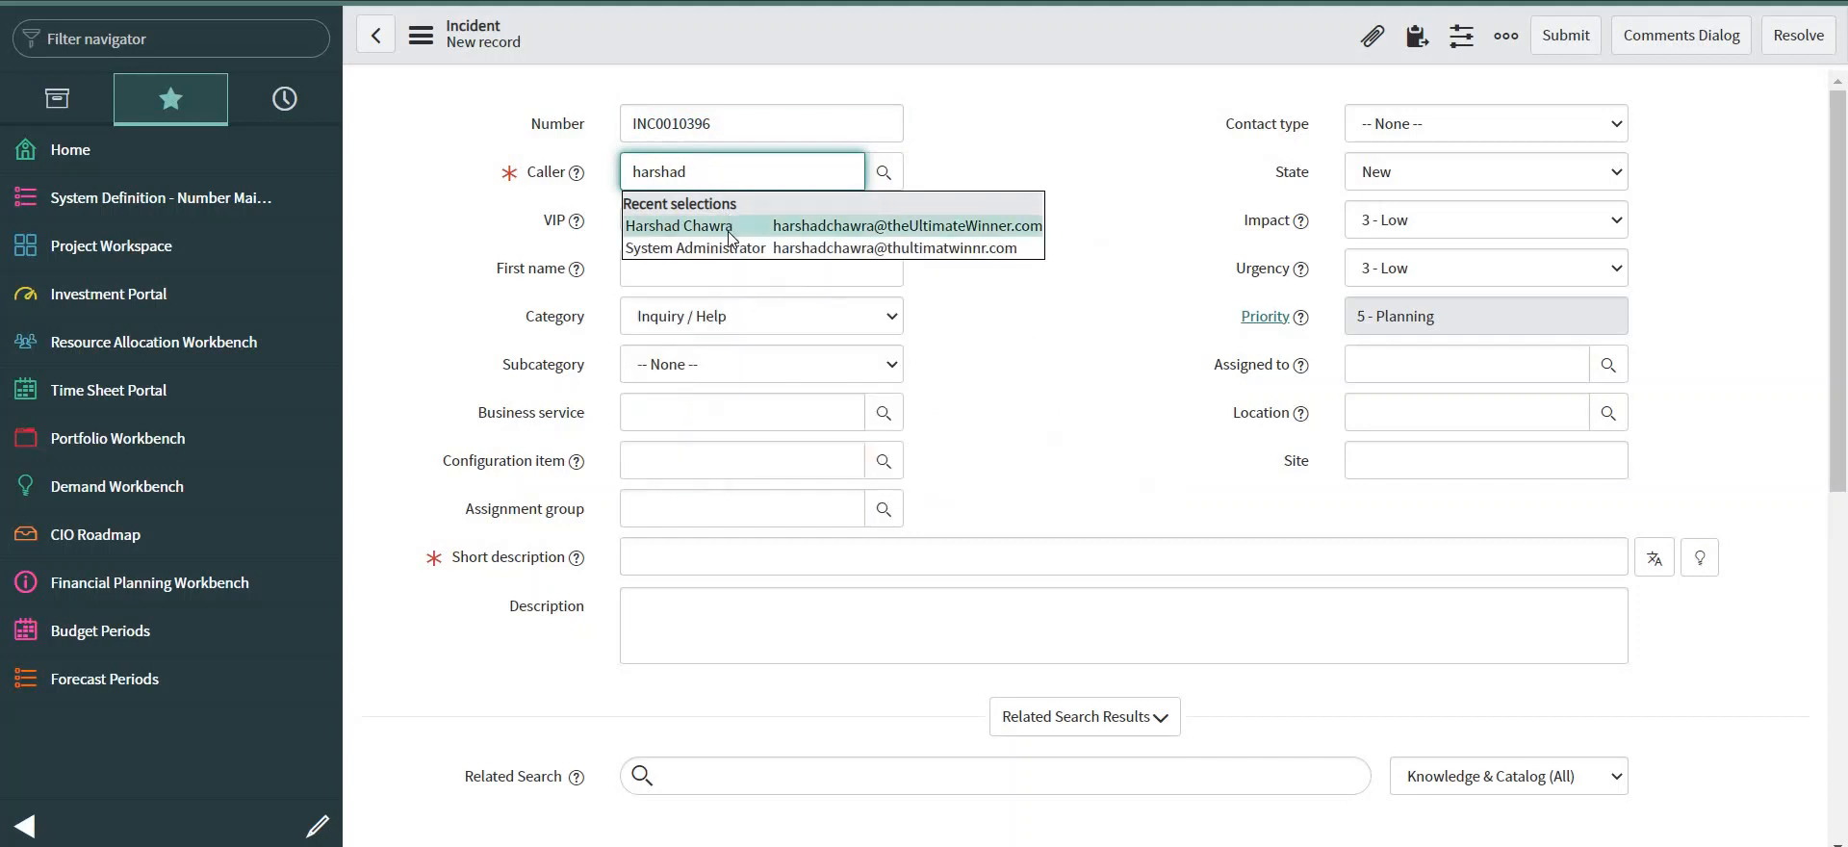
left_click(728, 224)
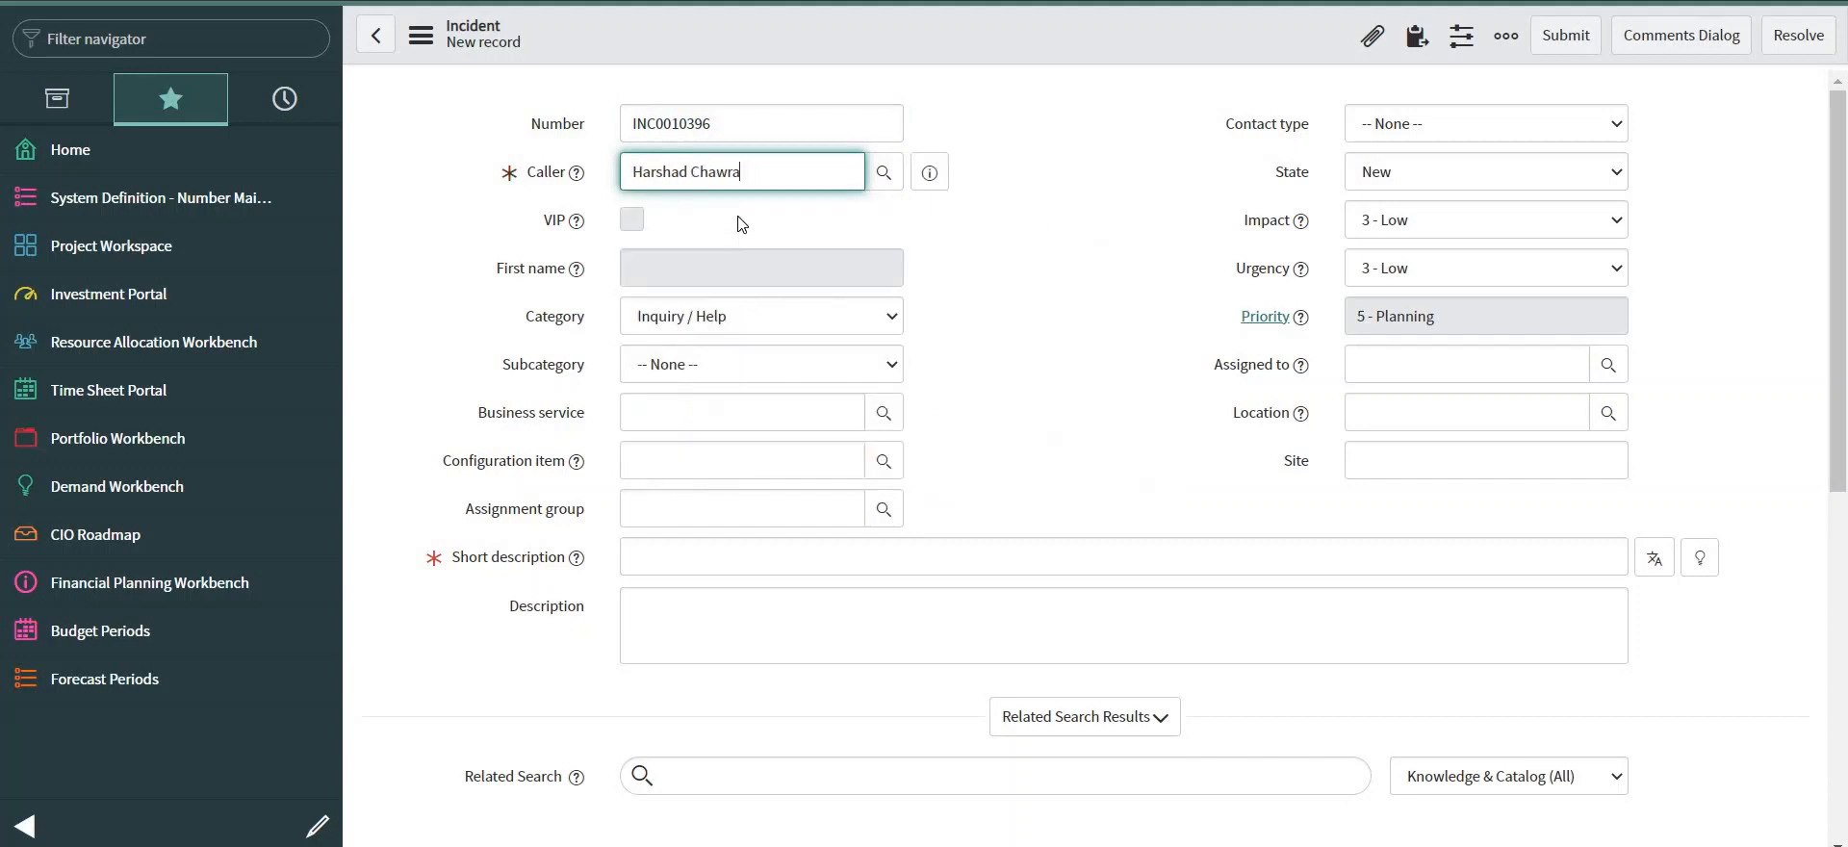
Enter short description 'demo short desc' and description 'demo description for 10396', then copy number INC0010396.
left_click(695, 564)
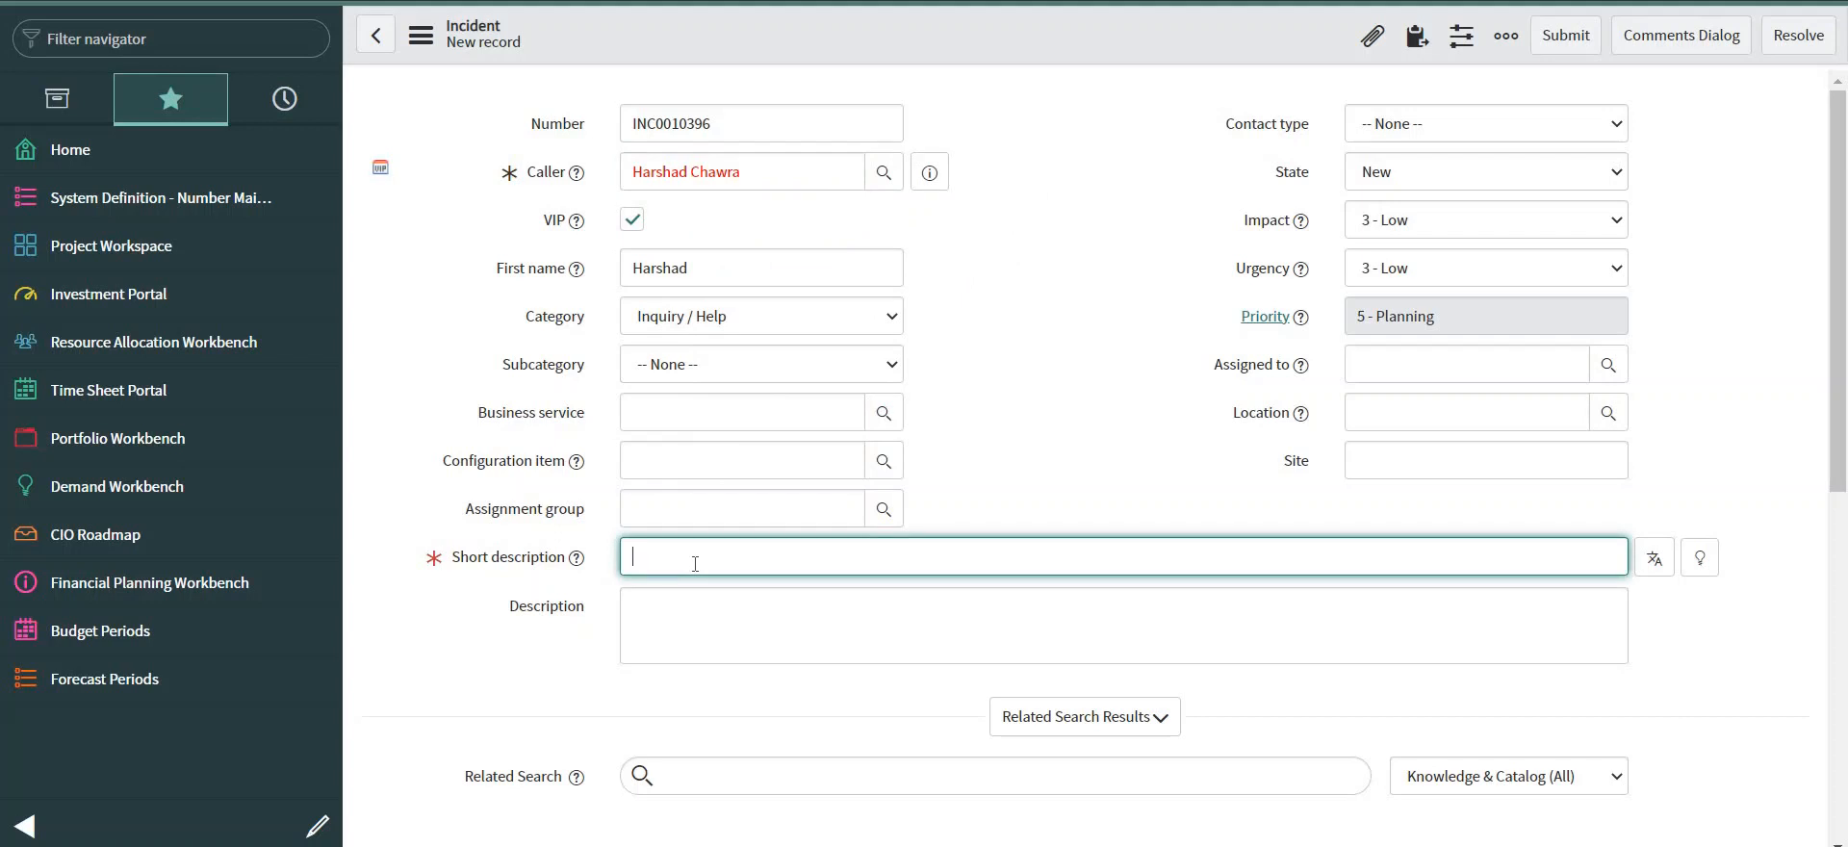
type("demo short desc")
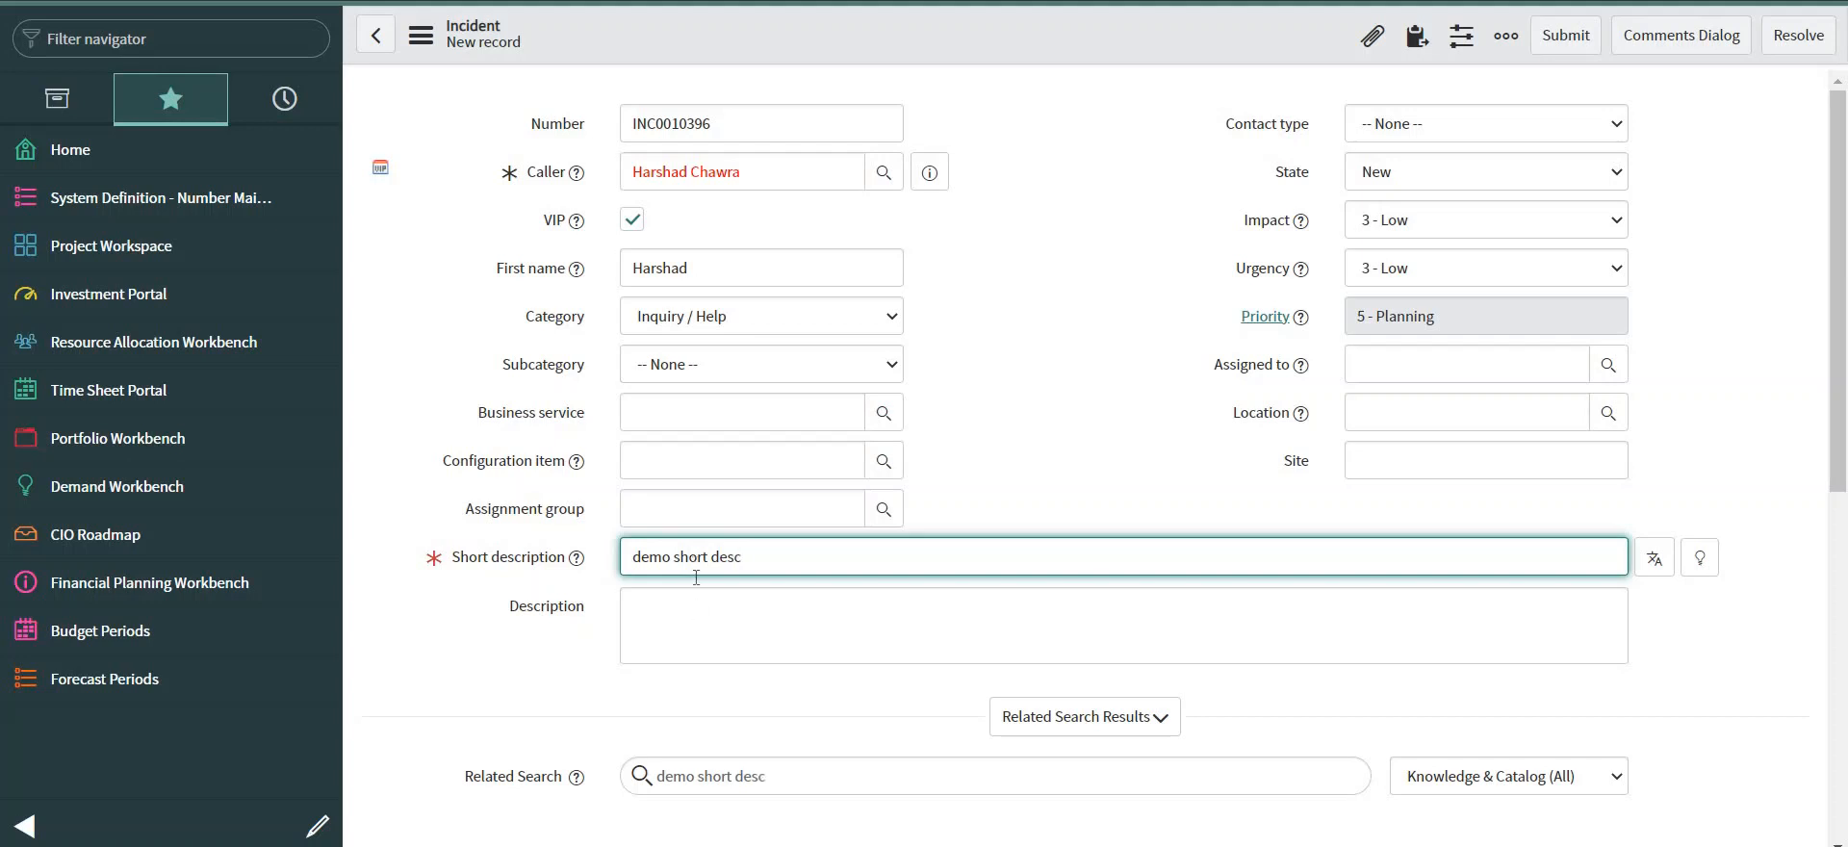
left_click(698, 610)
type("dem")
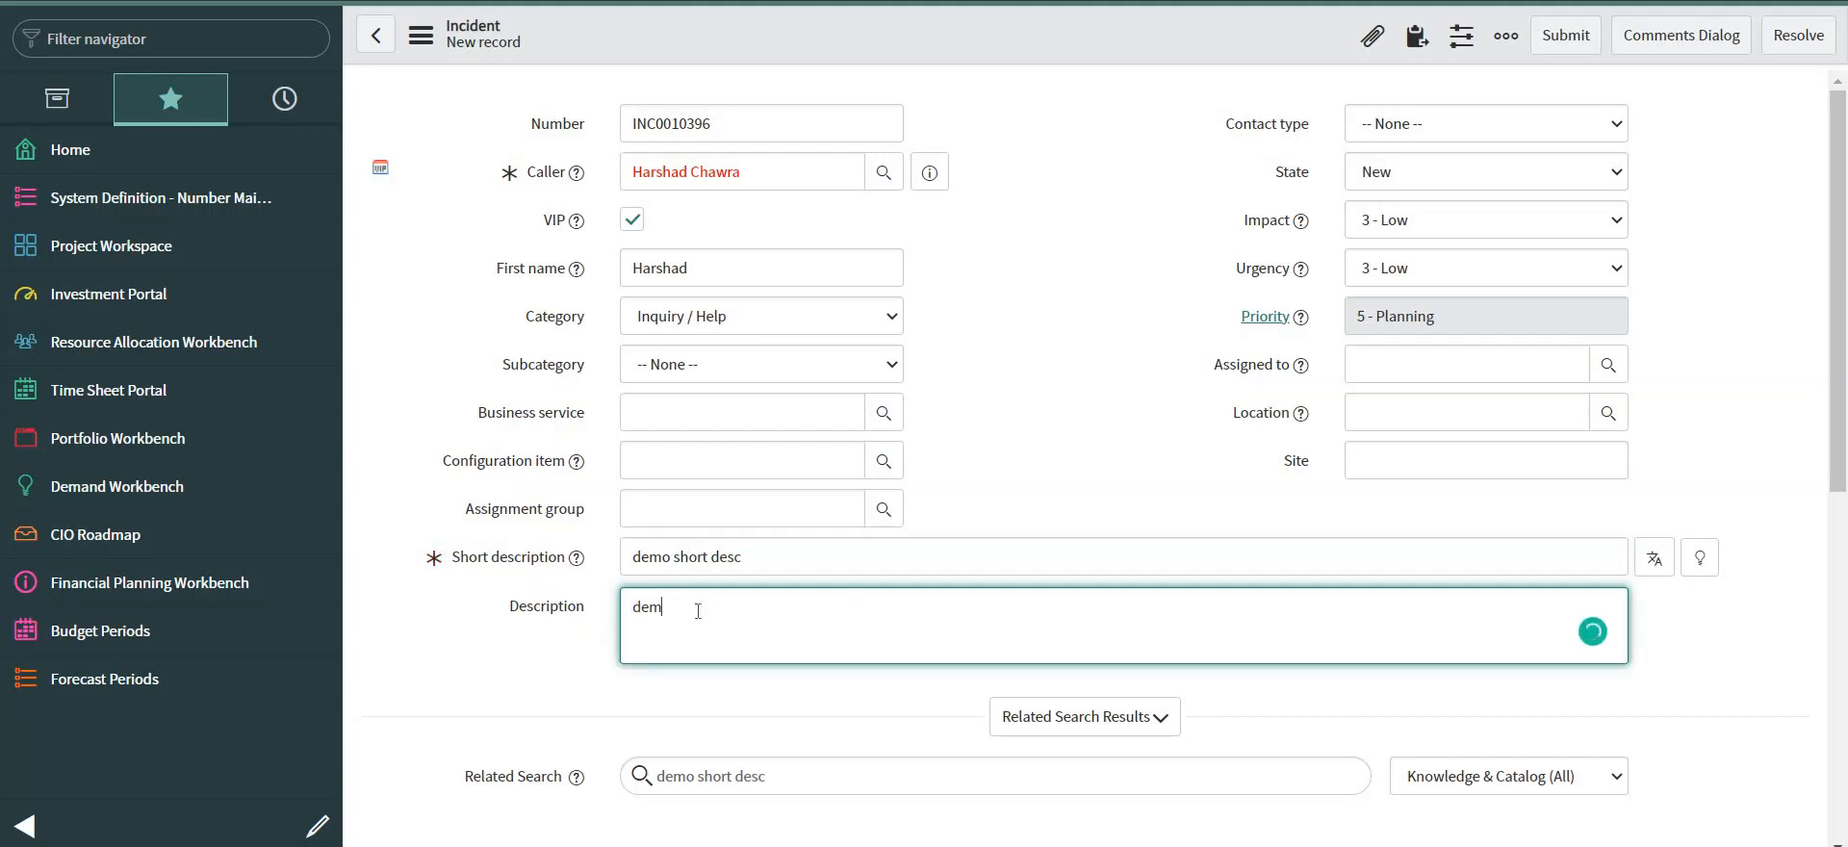
type("o description")
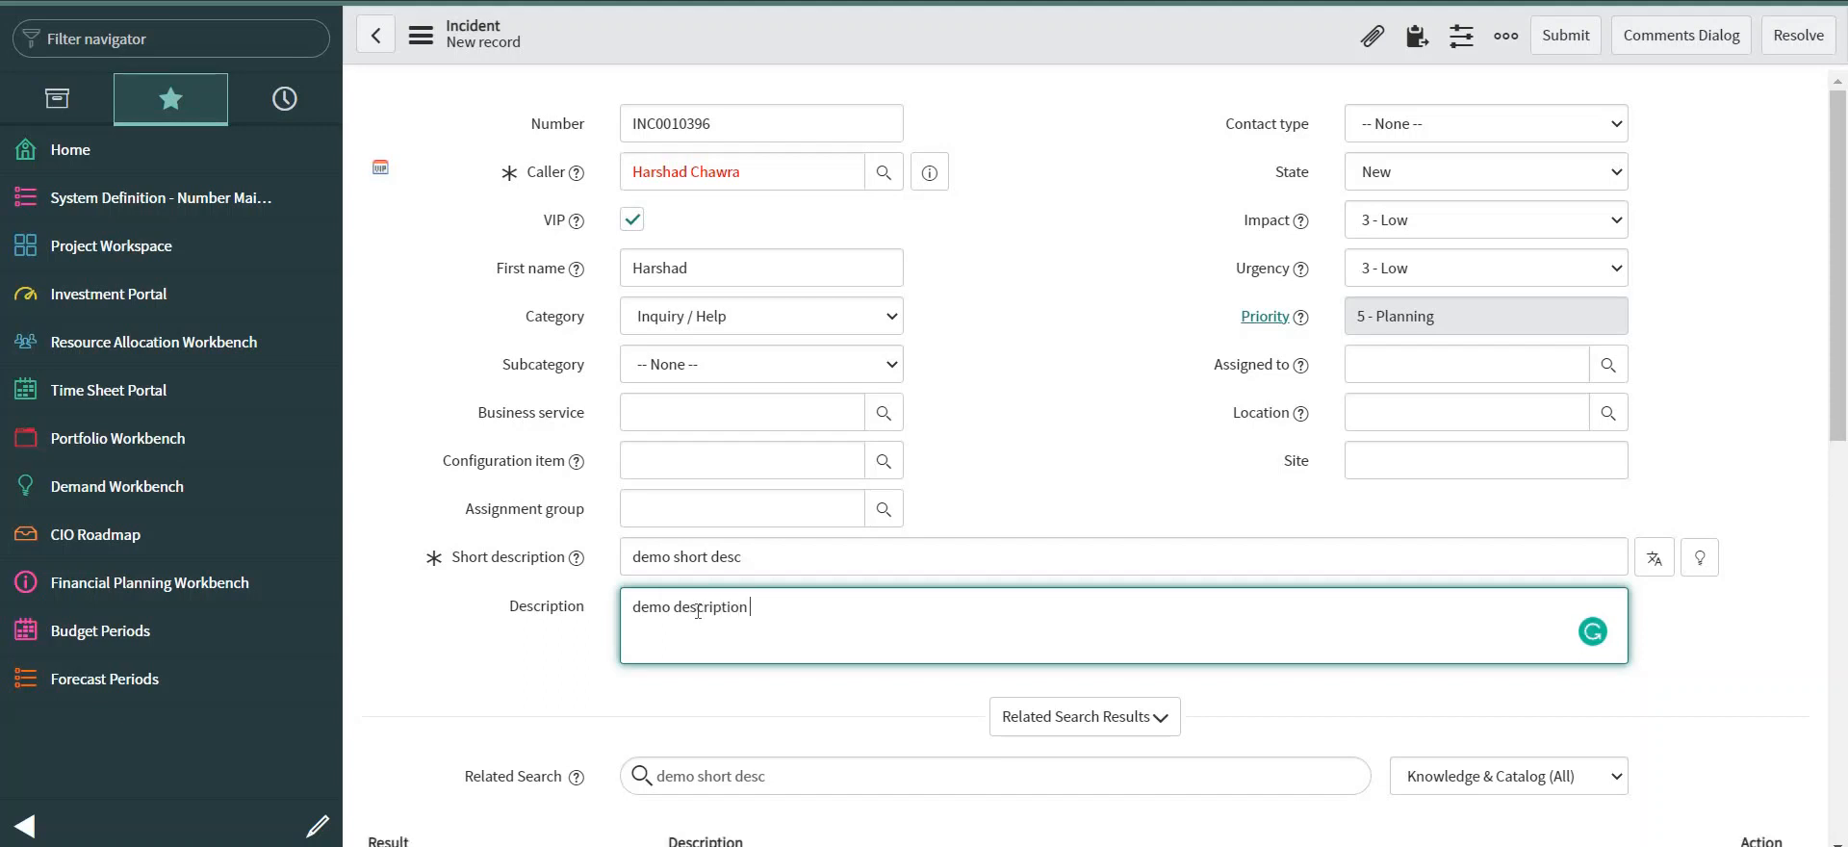
type(" for 10396")
double_click(660, 128)
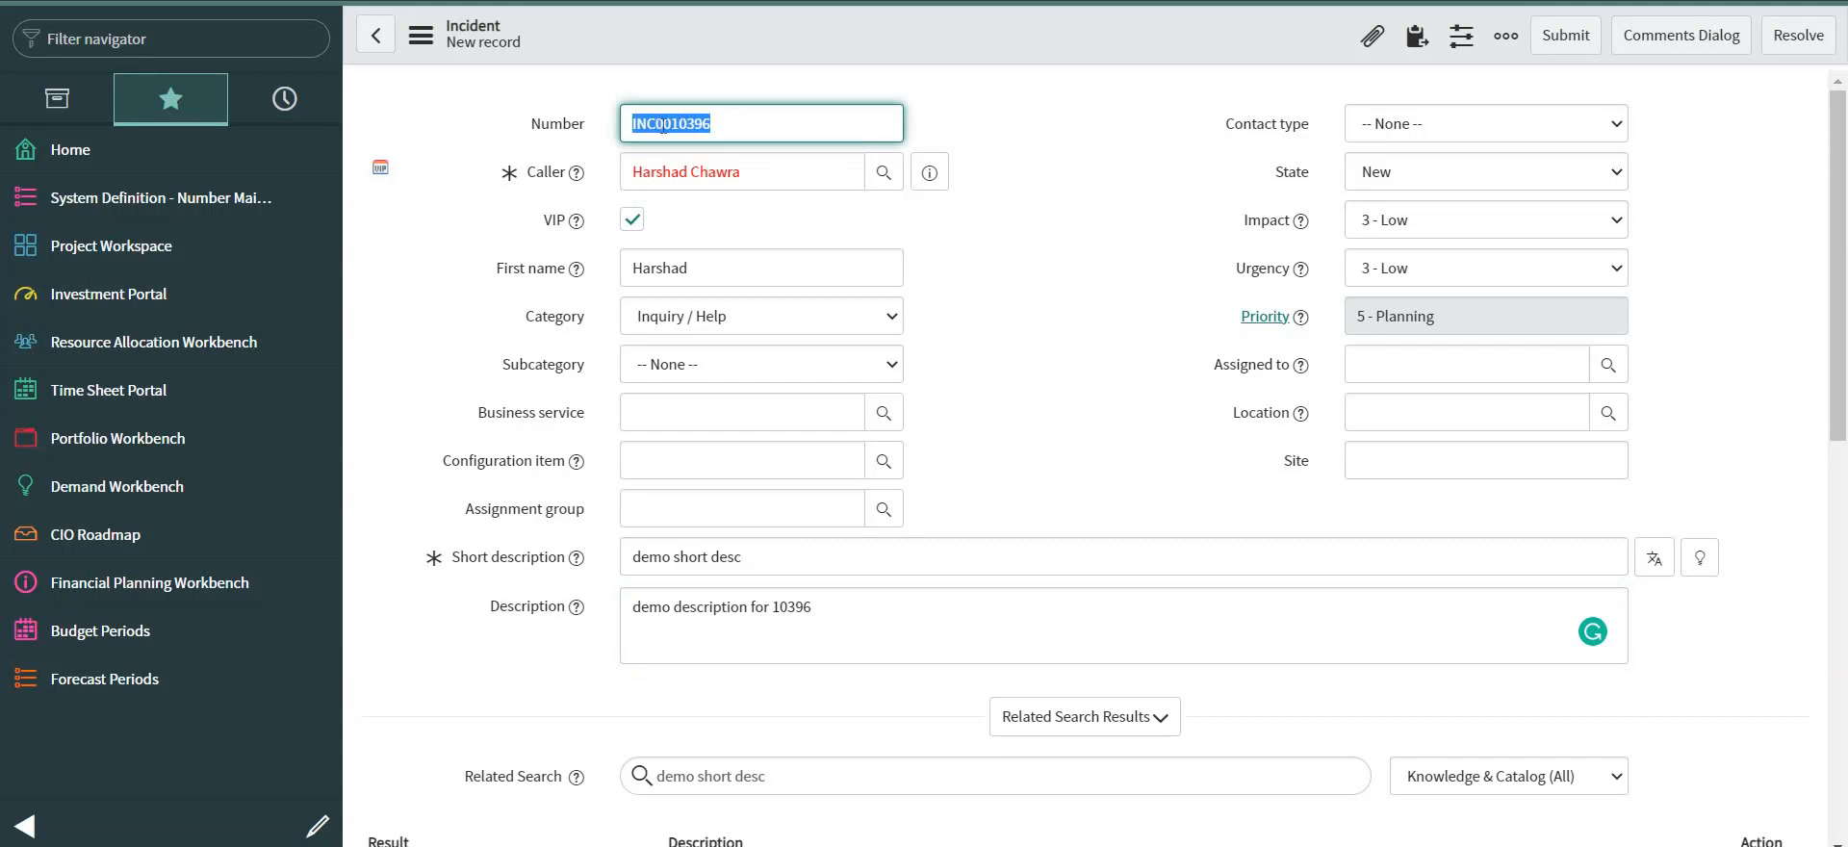
right_click(886, 34)
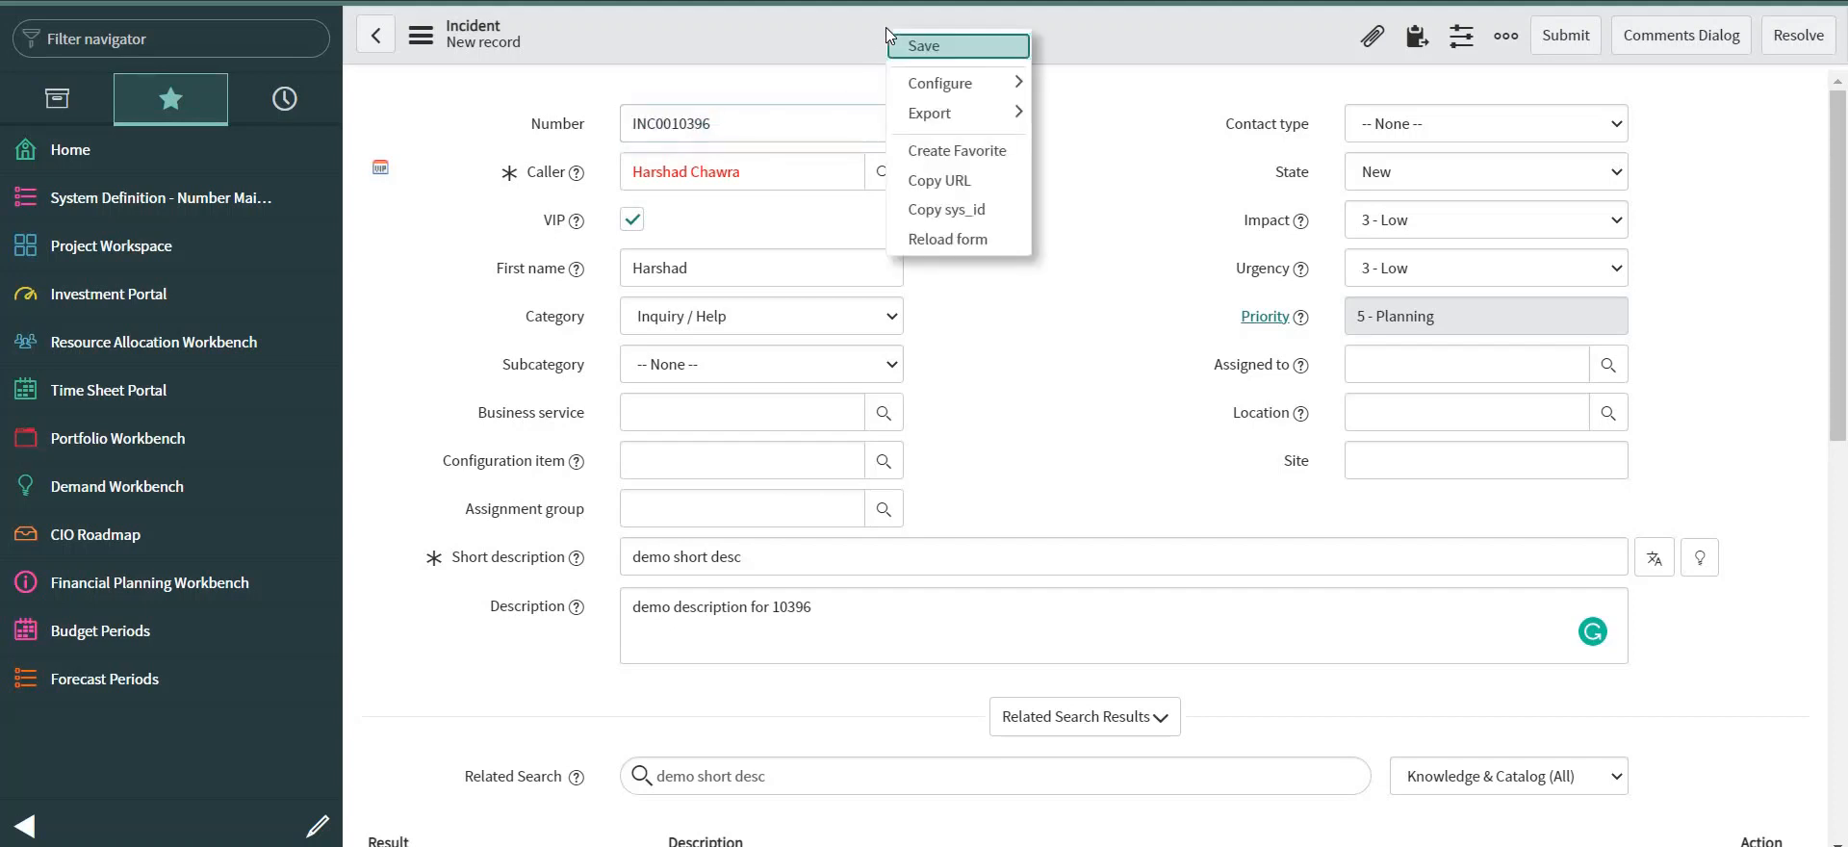
left_click(823, 20)
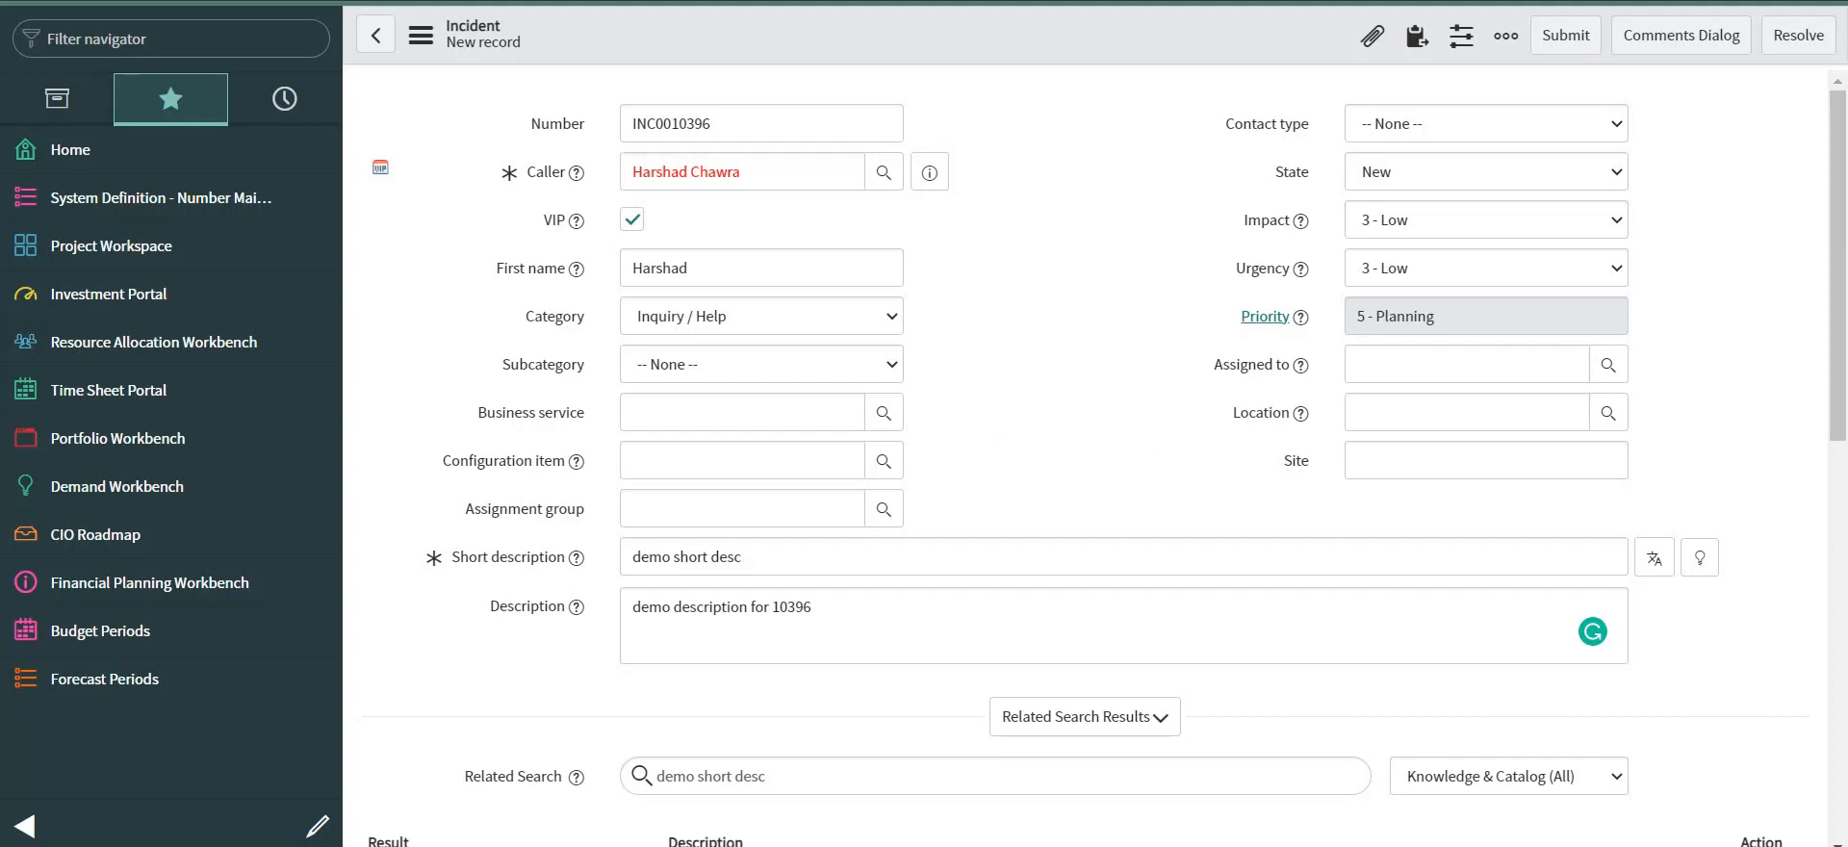
In the business rule script, change line 5's correlation value to current.number and save.
left_click(103, 41)
type("business")
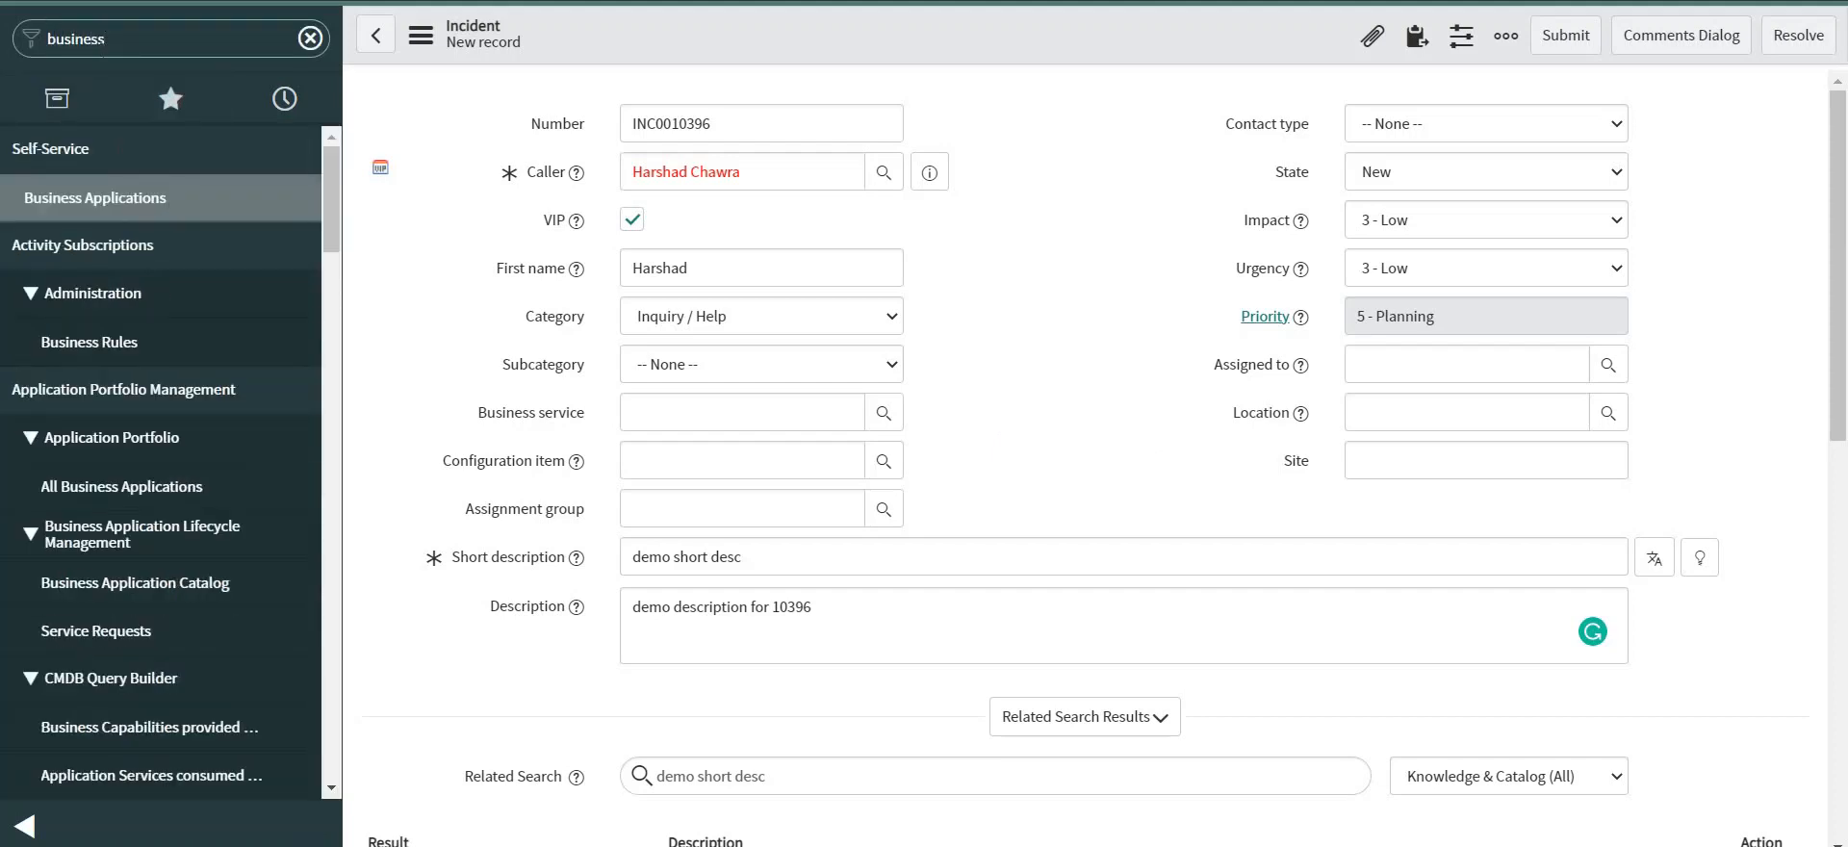
type(" rules")
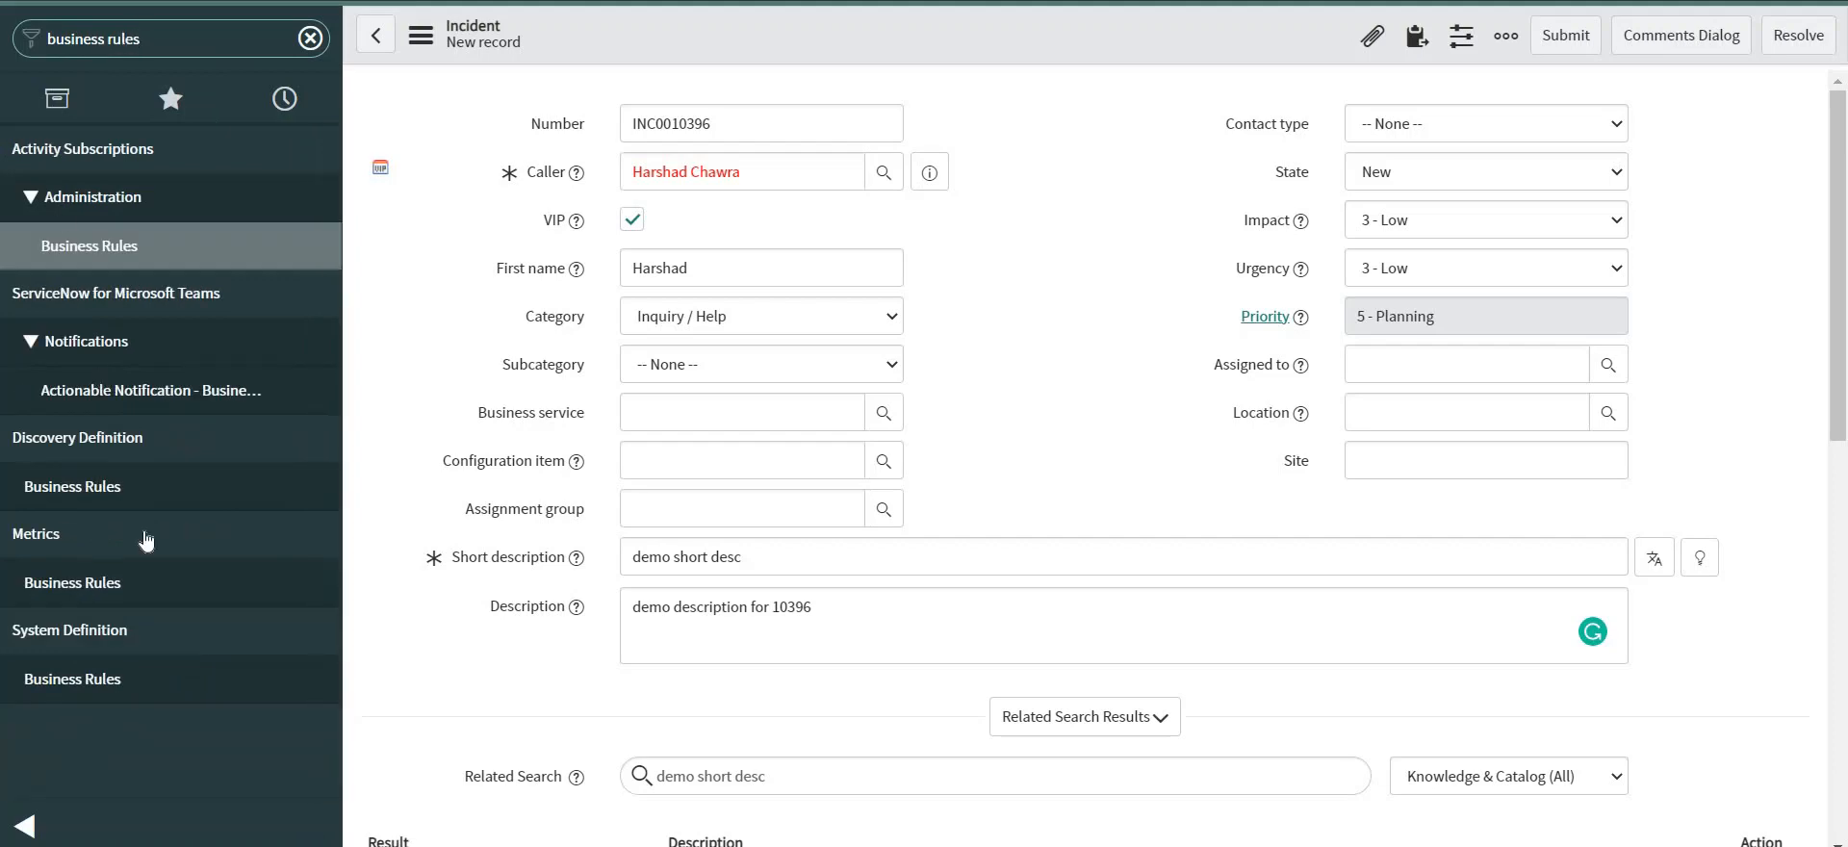
left_click(95, 677)
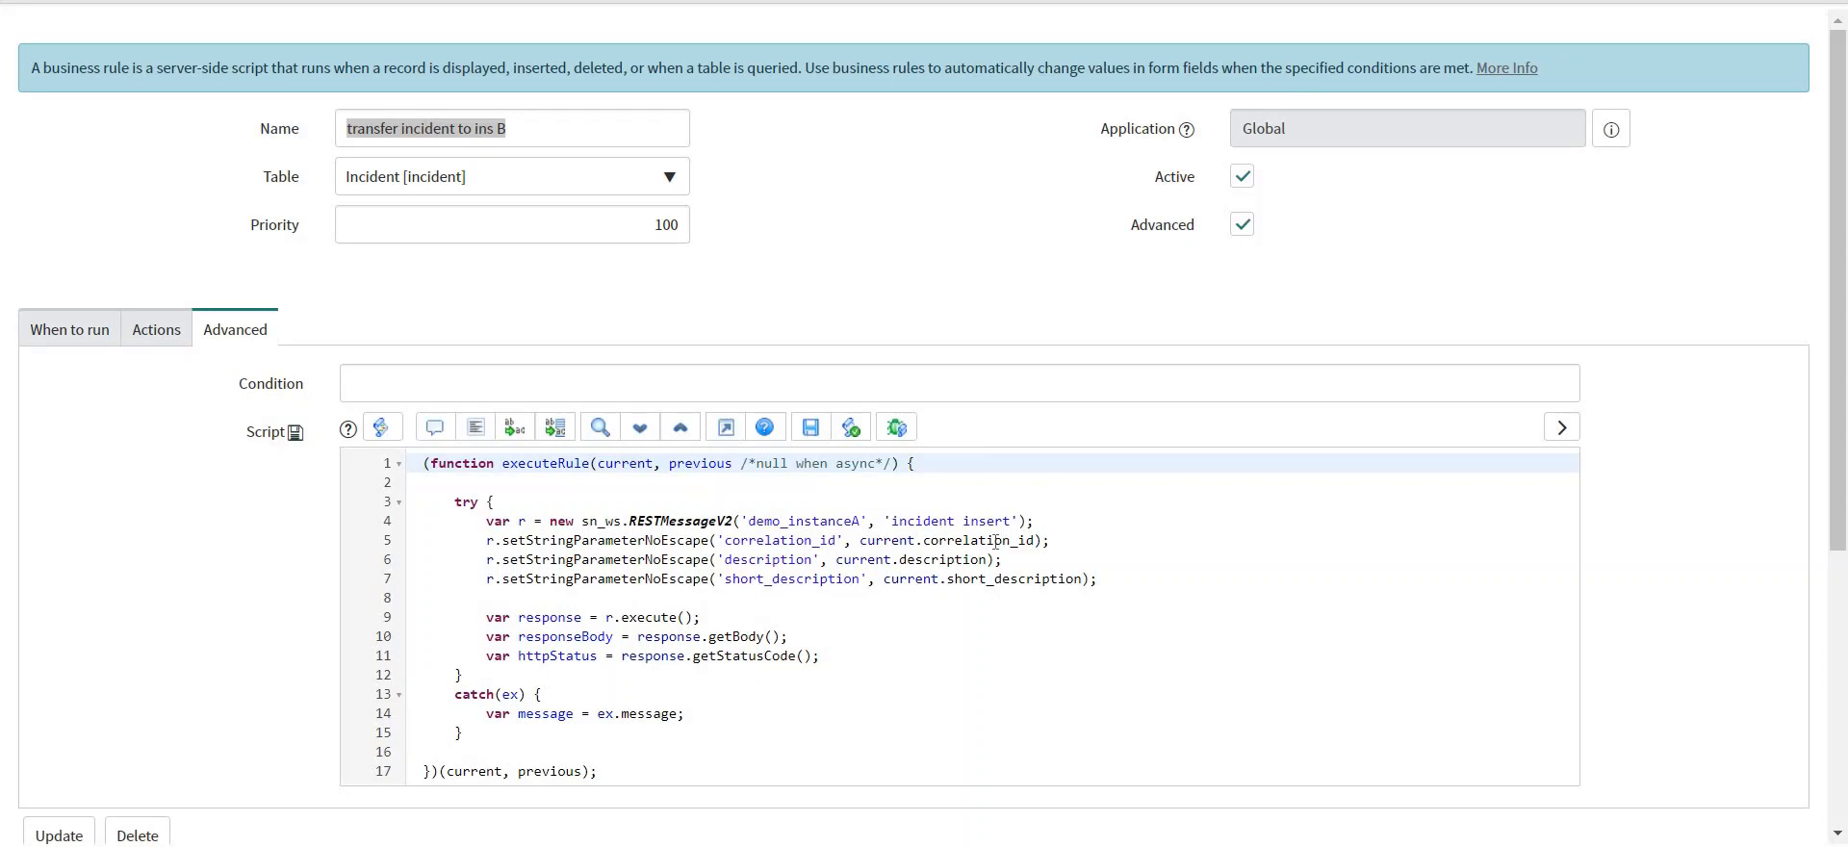
double_click(995, 541)
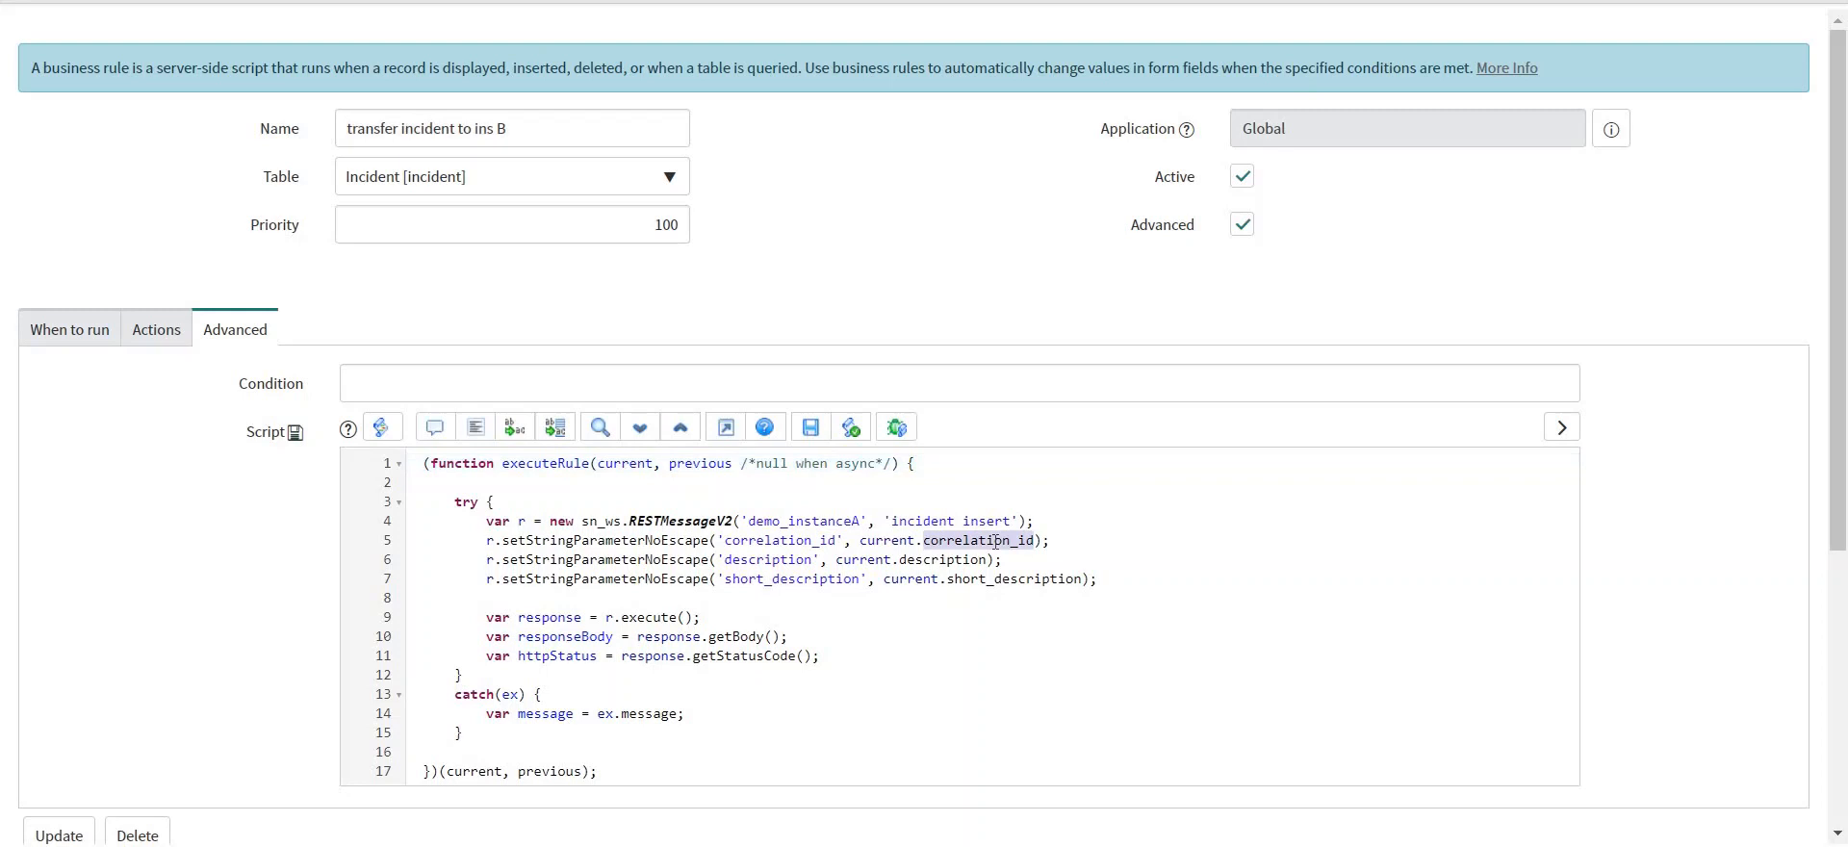
type("number")
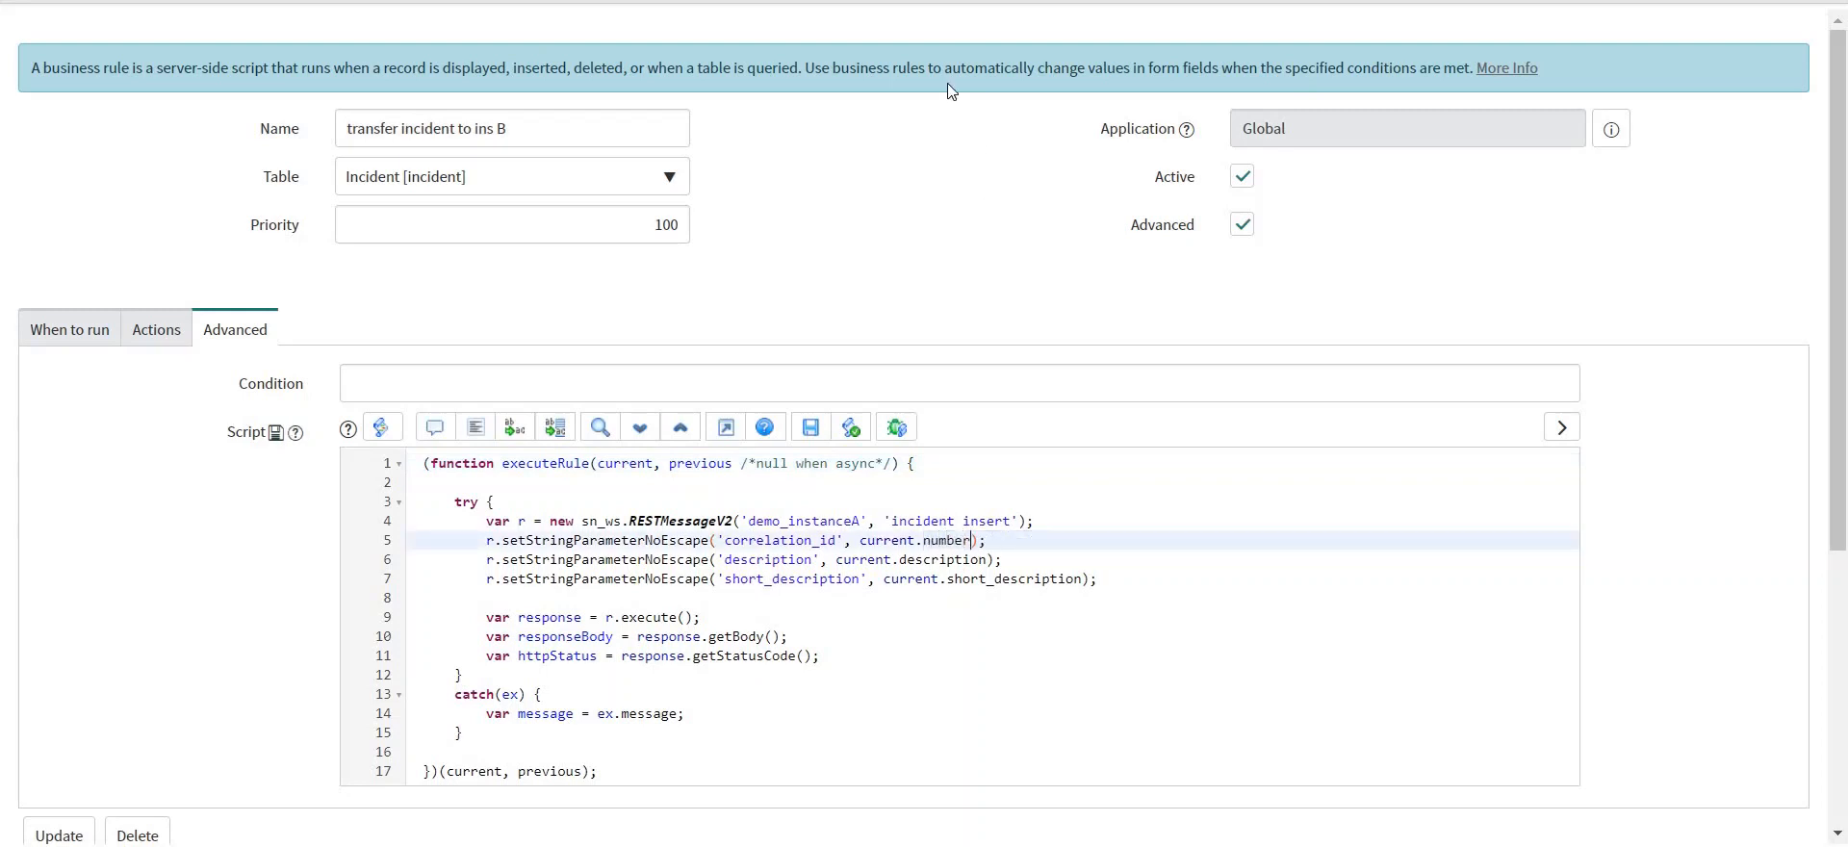
right_click(867, 2)
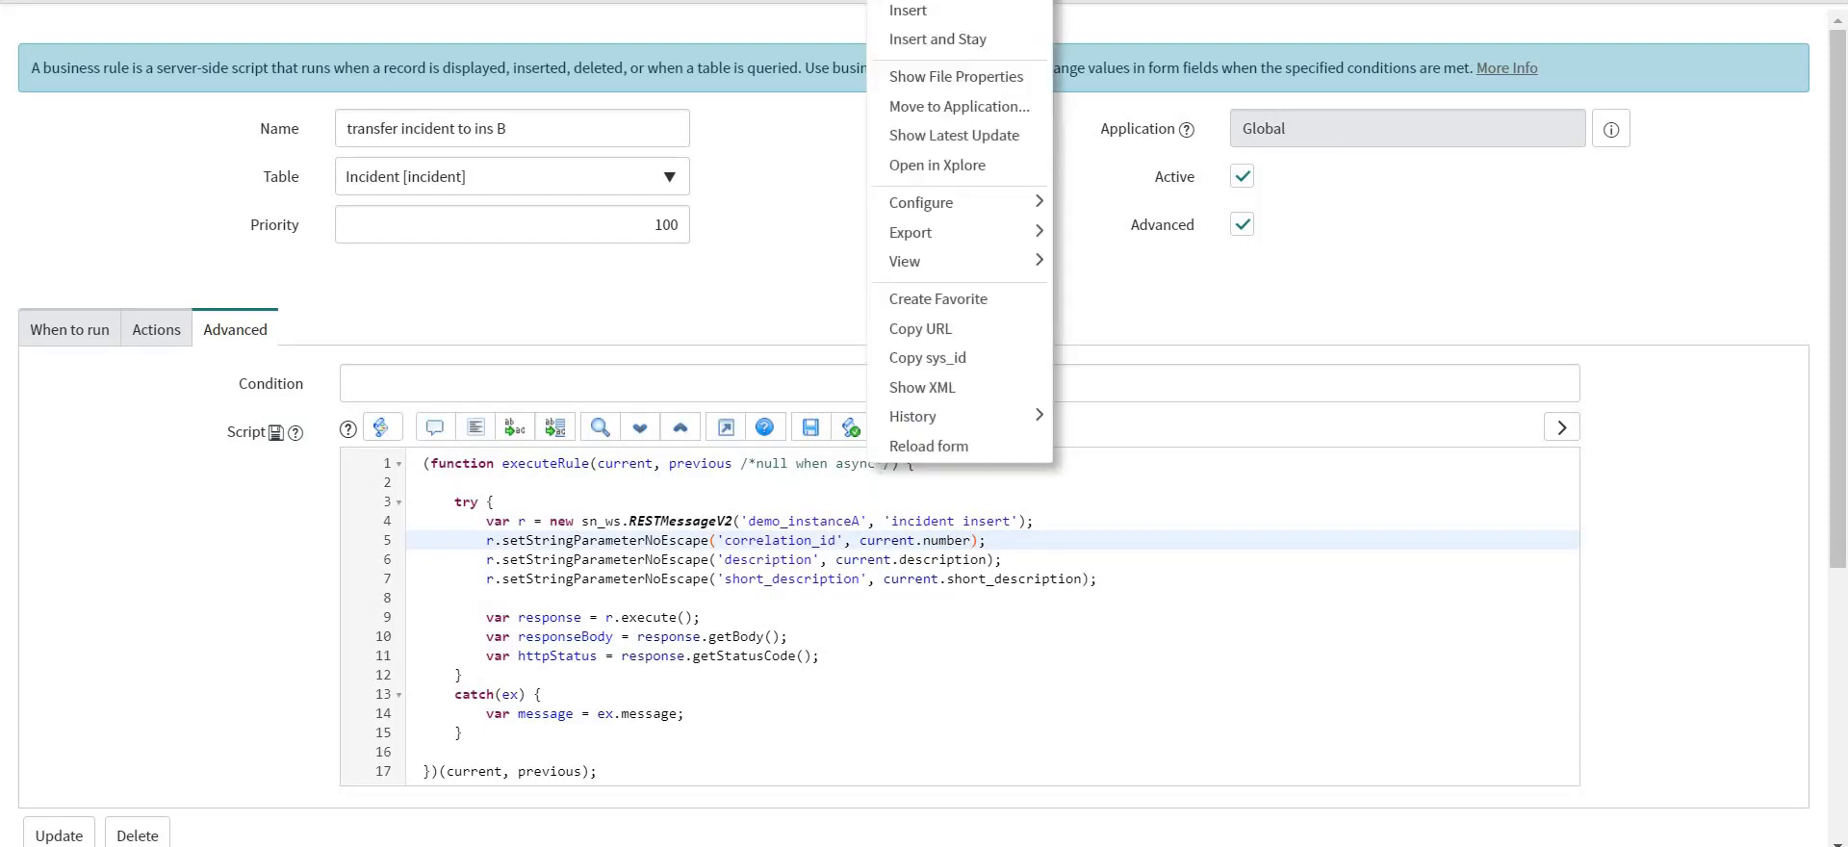
left_click(908, 0)
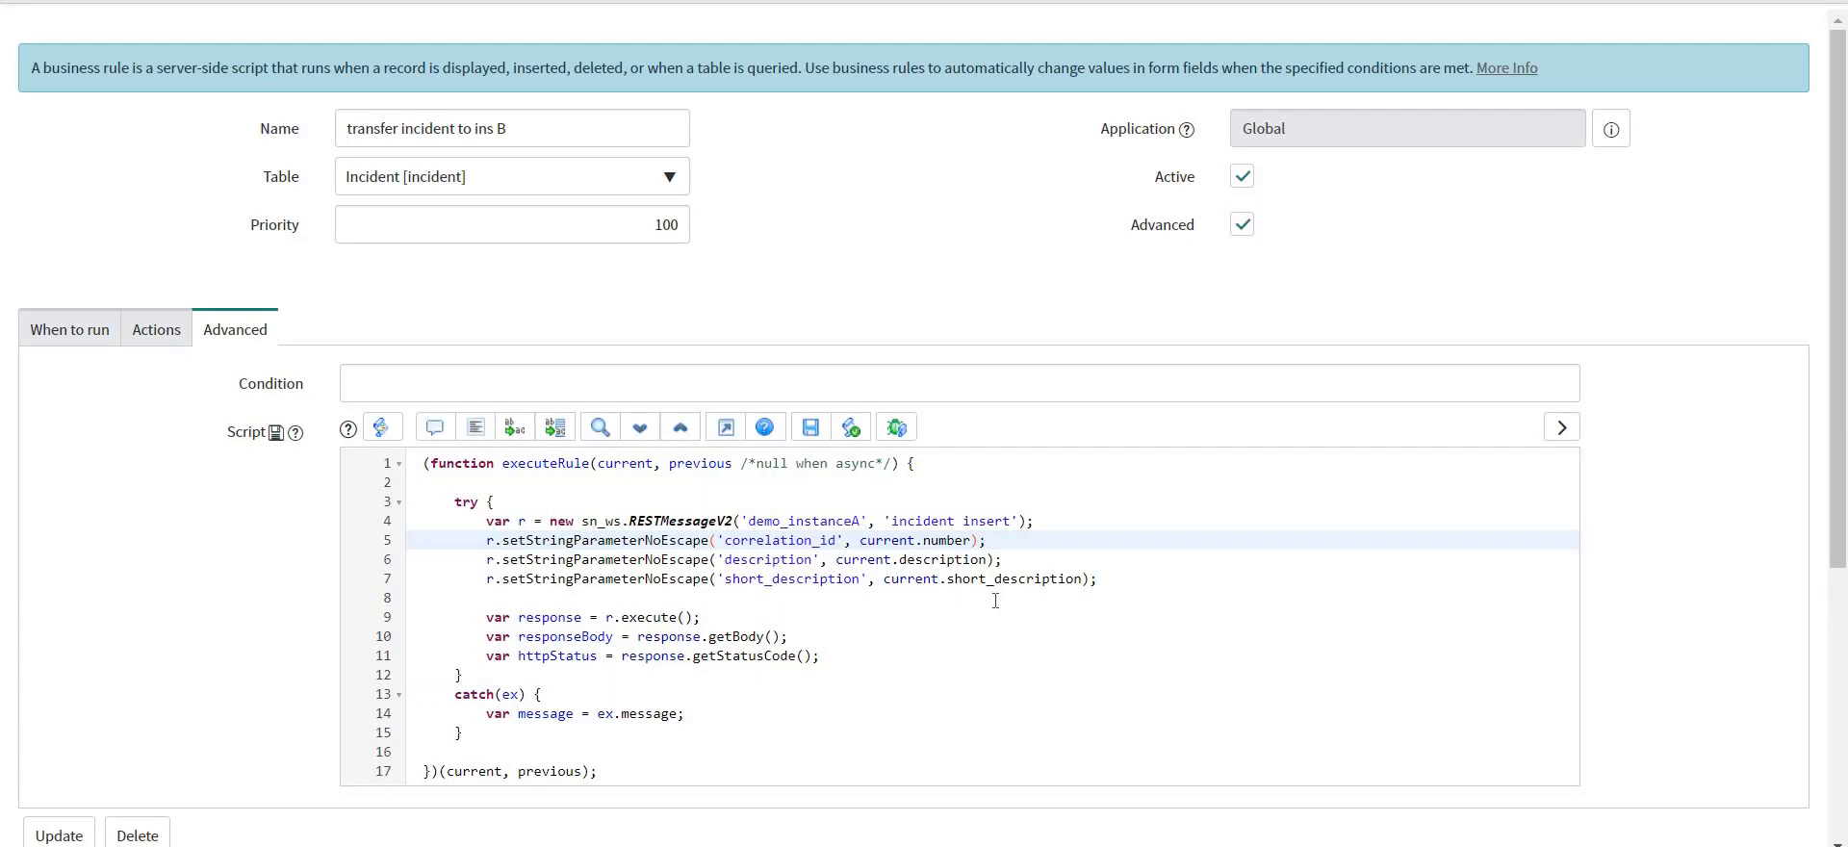
key("ctrl+s")
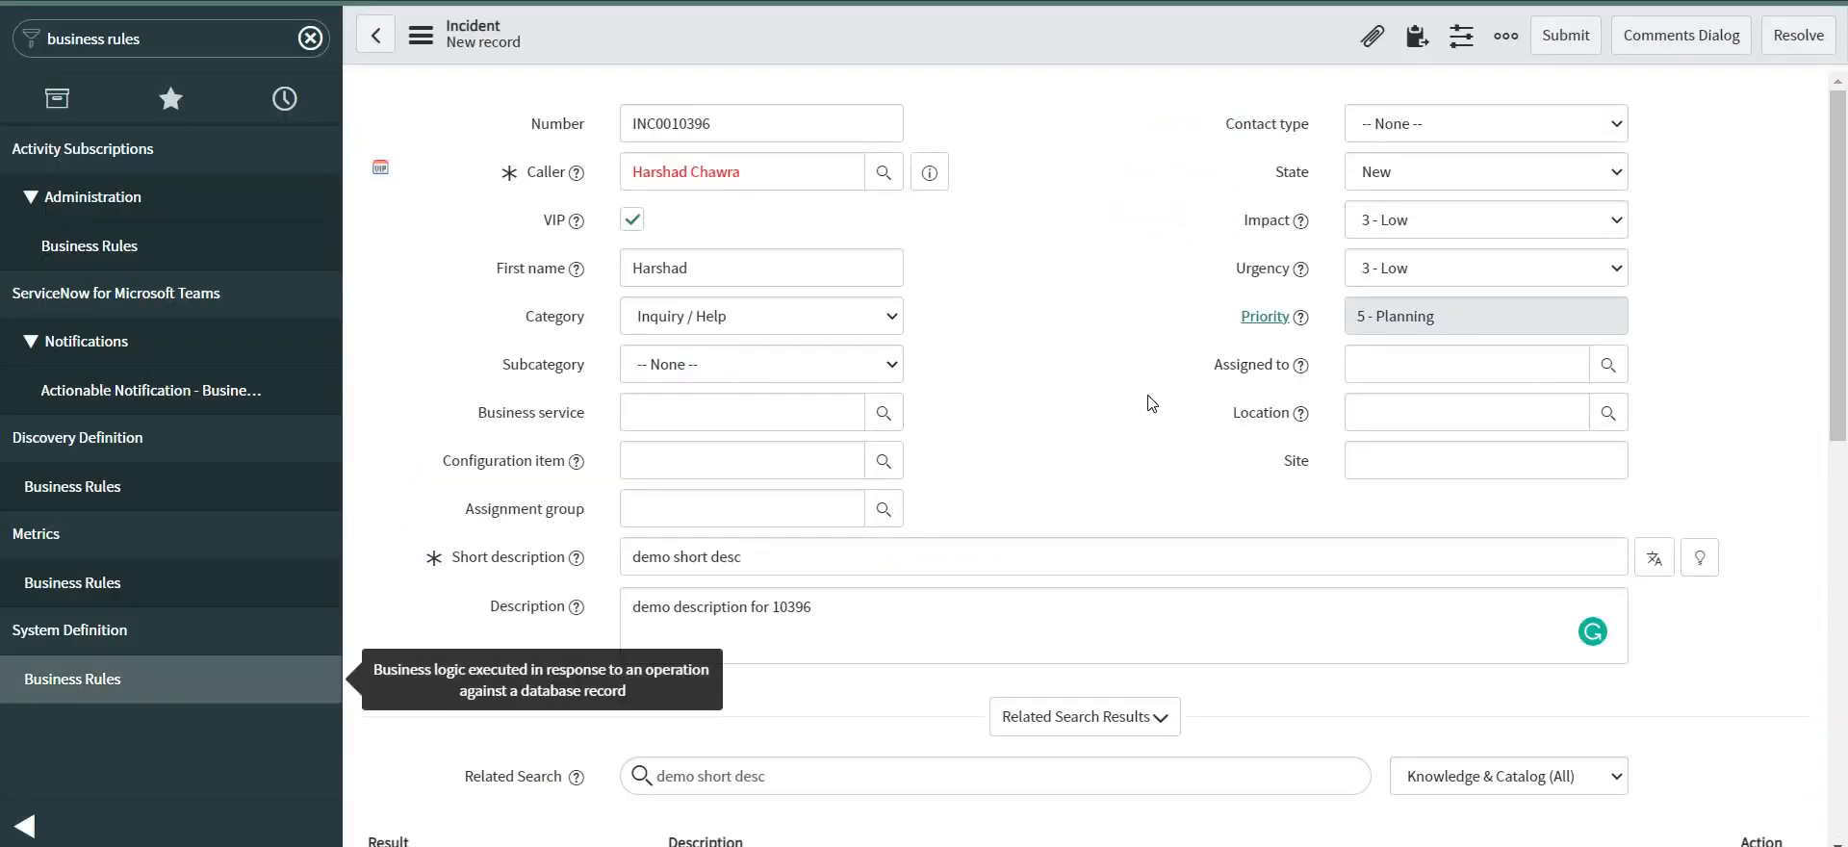
Save incident INC0010396 with its caller, short description and description.
right_click(889, 36)
left_click(935, 52)
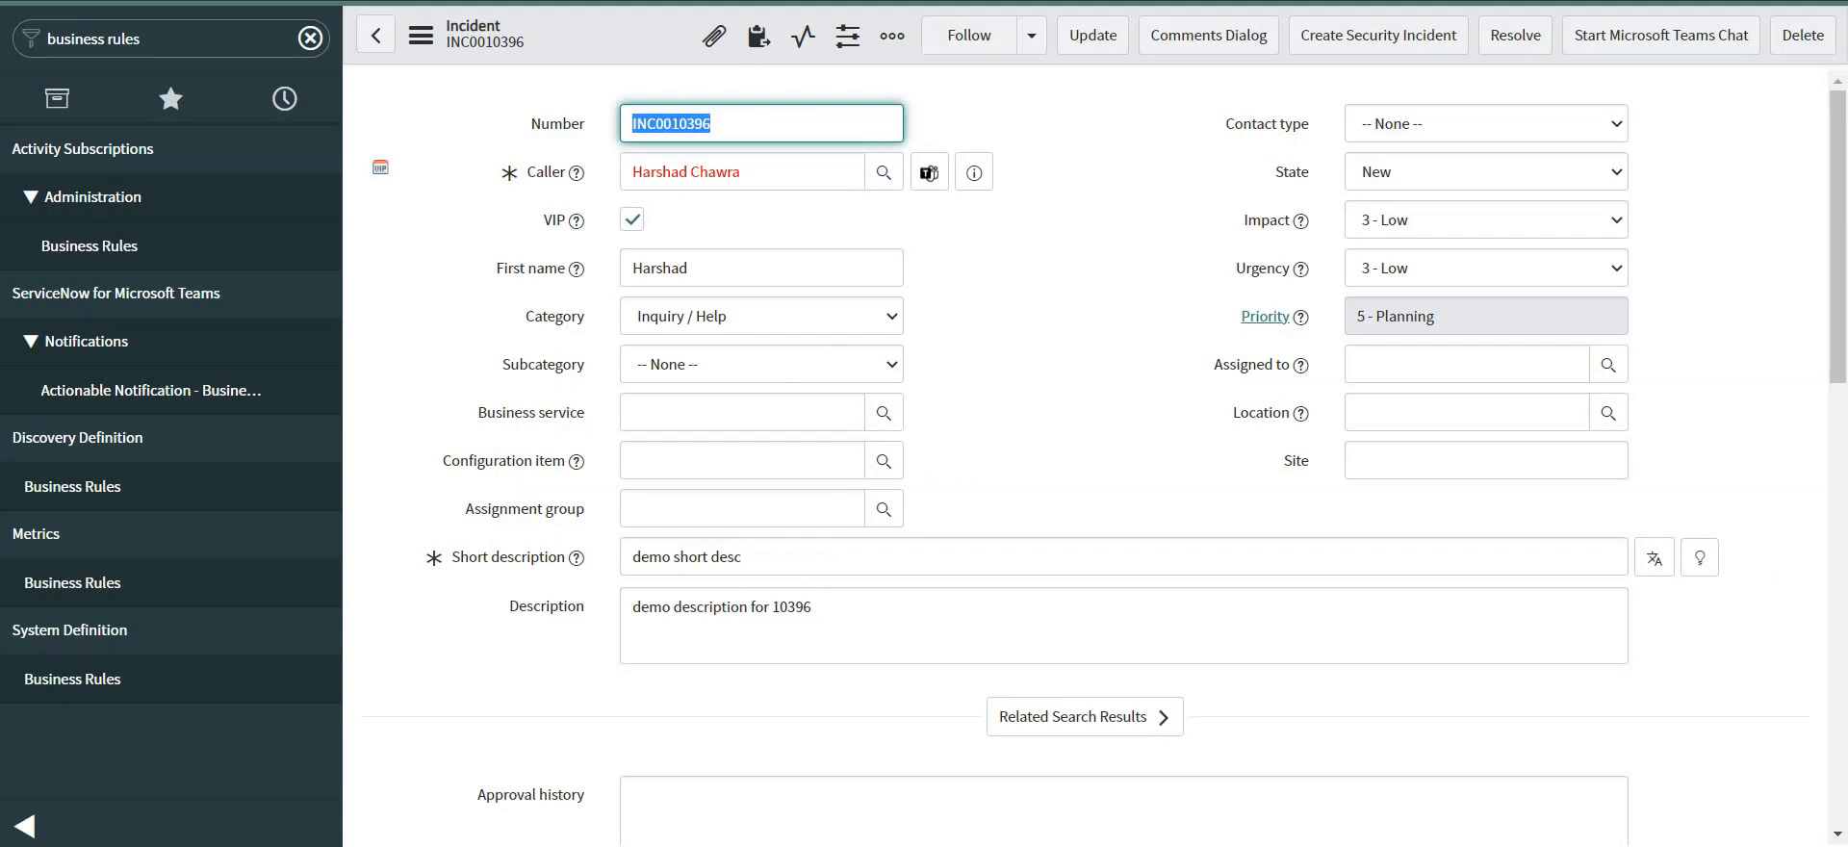
Filter instance B's incident list by Correlation ID INC0010396, revealing incident INC0010045.
double_click(682, 128)
key("ctrl+c")
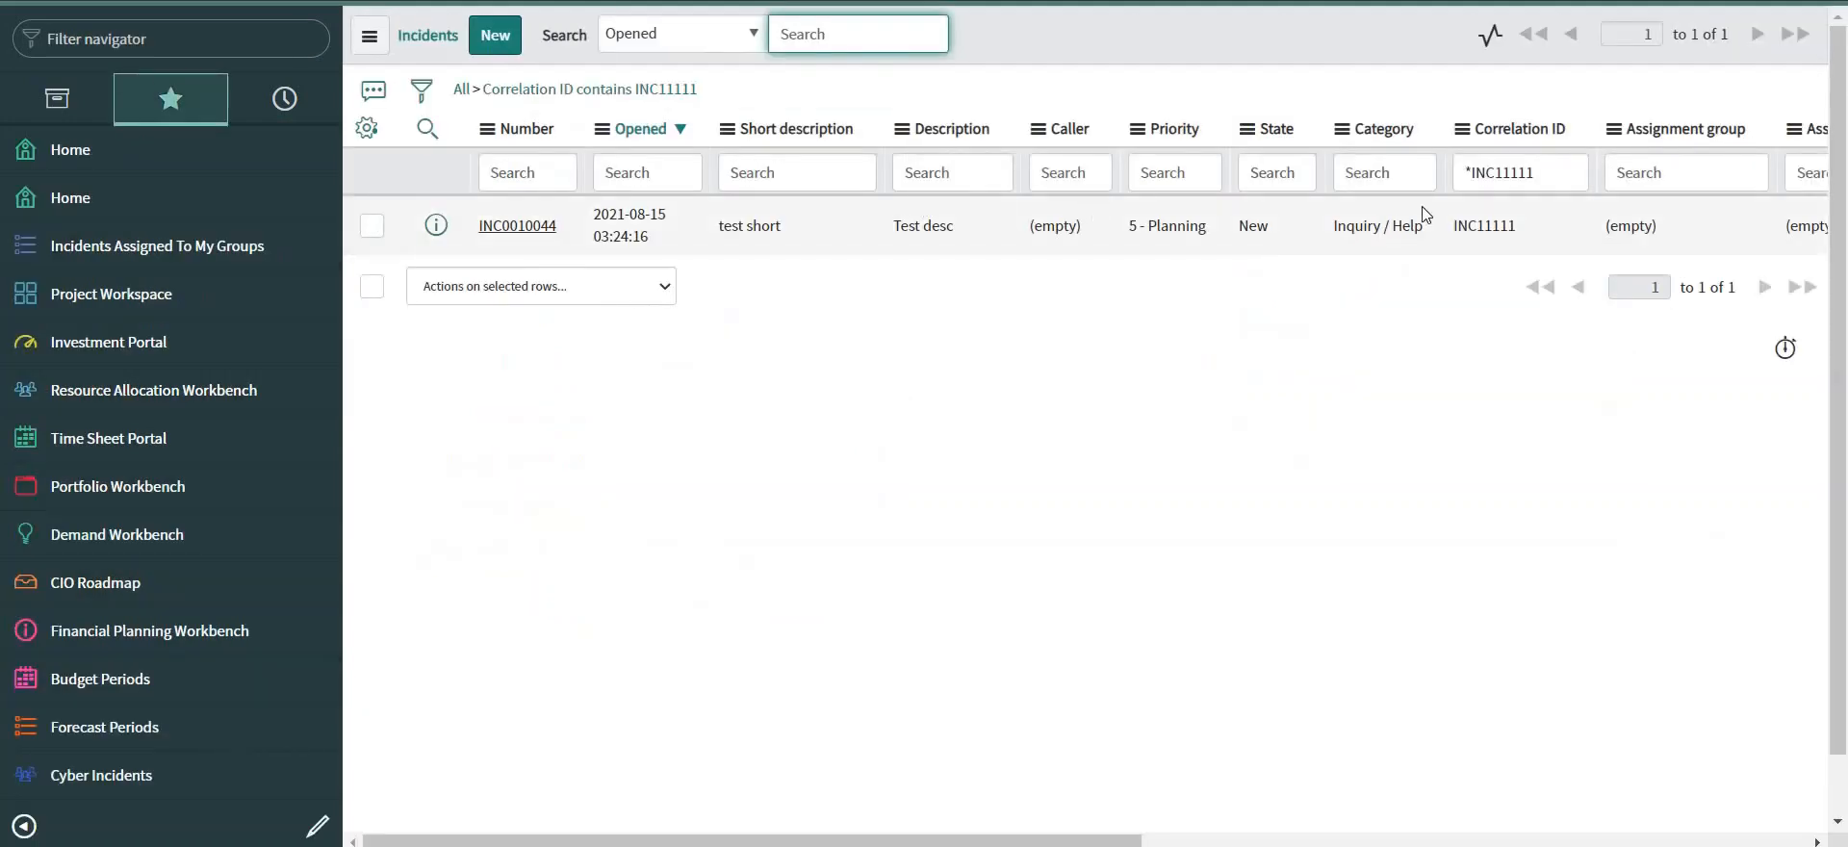
double_click(1501, 173)
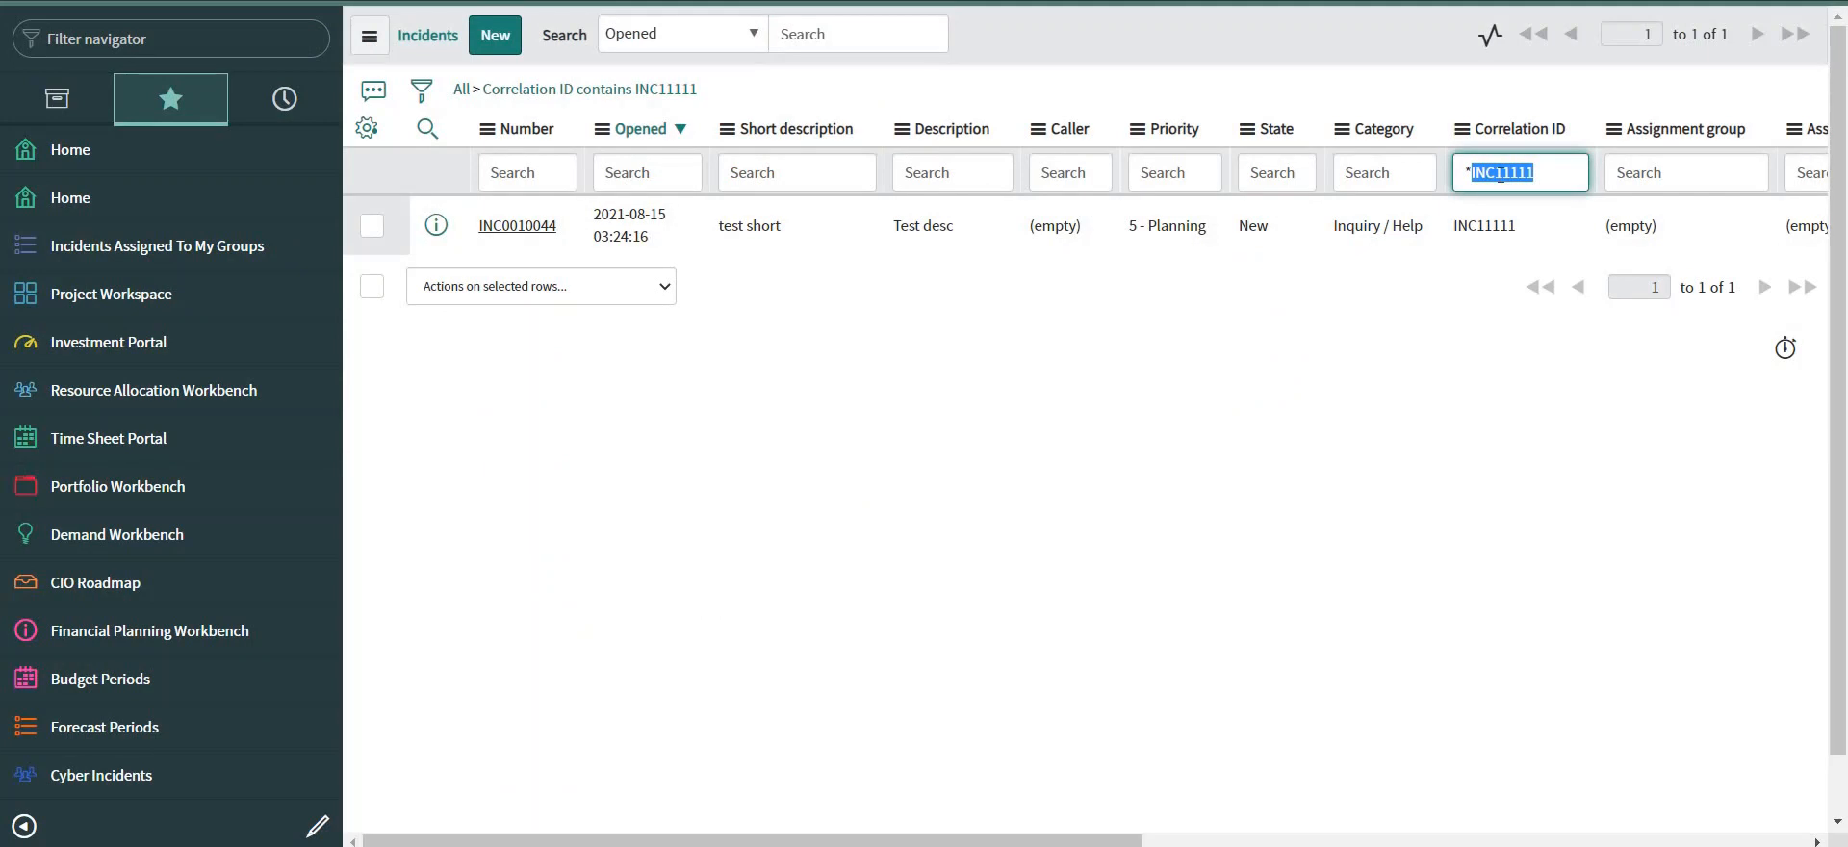
key("ctrl+v")
key("Return")
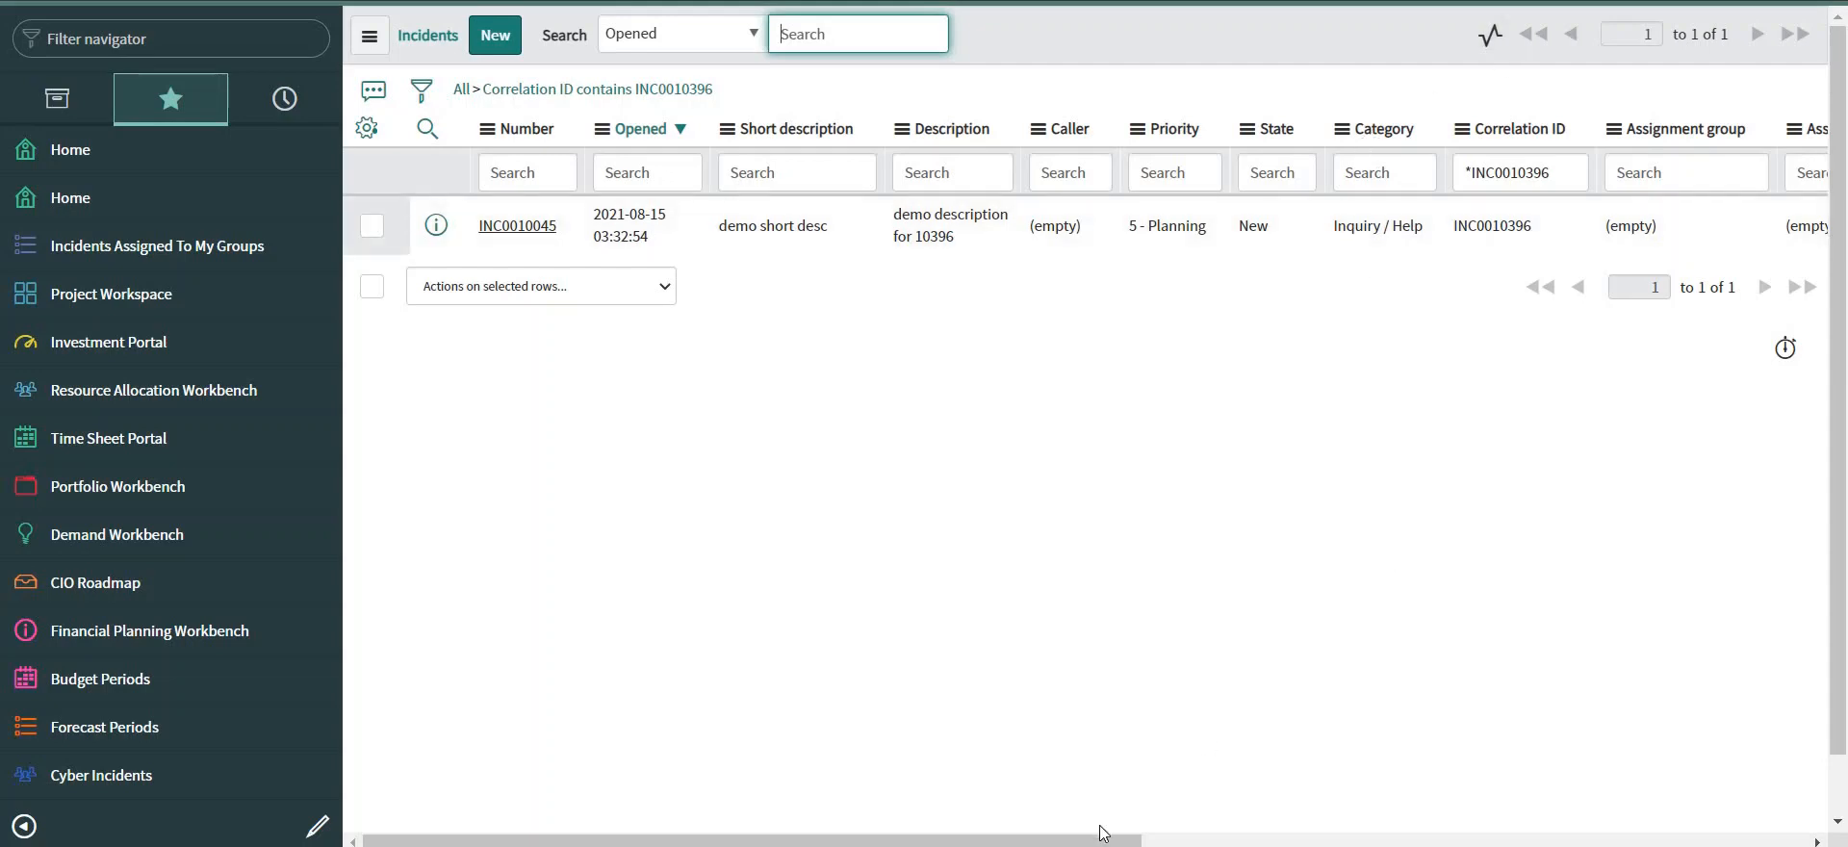
left_click_drag(1103, 839, 1028, 517)
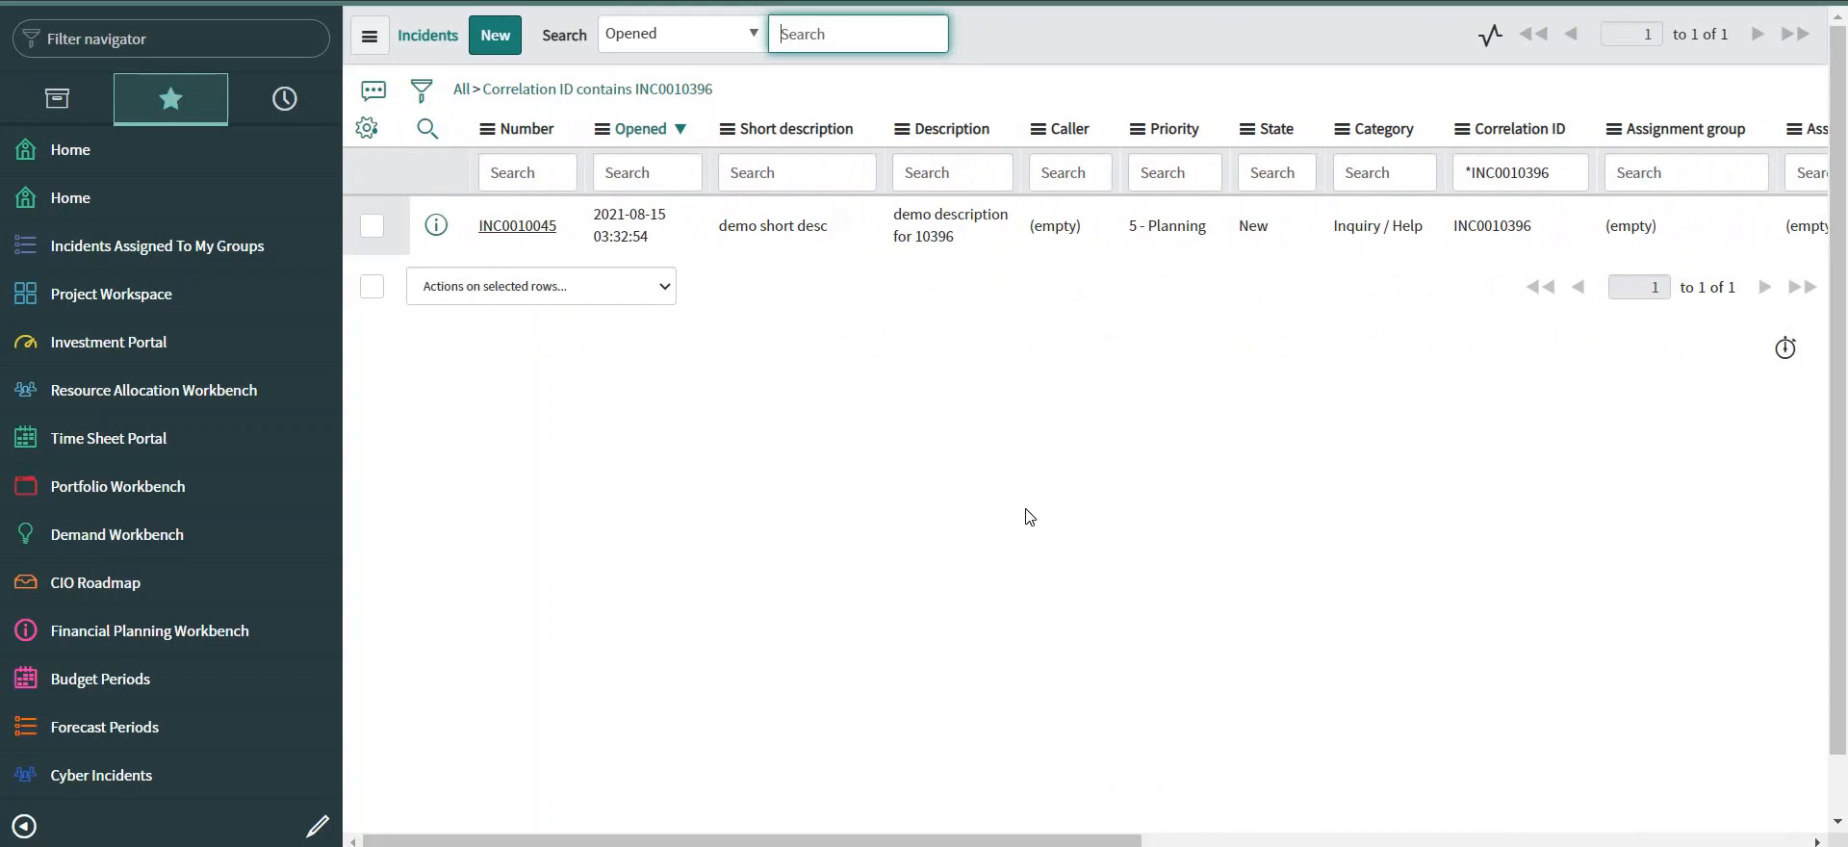
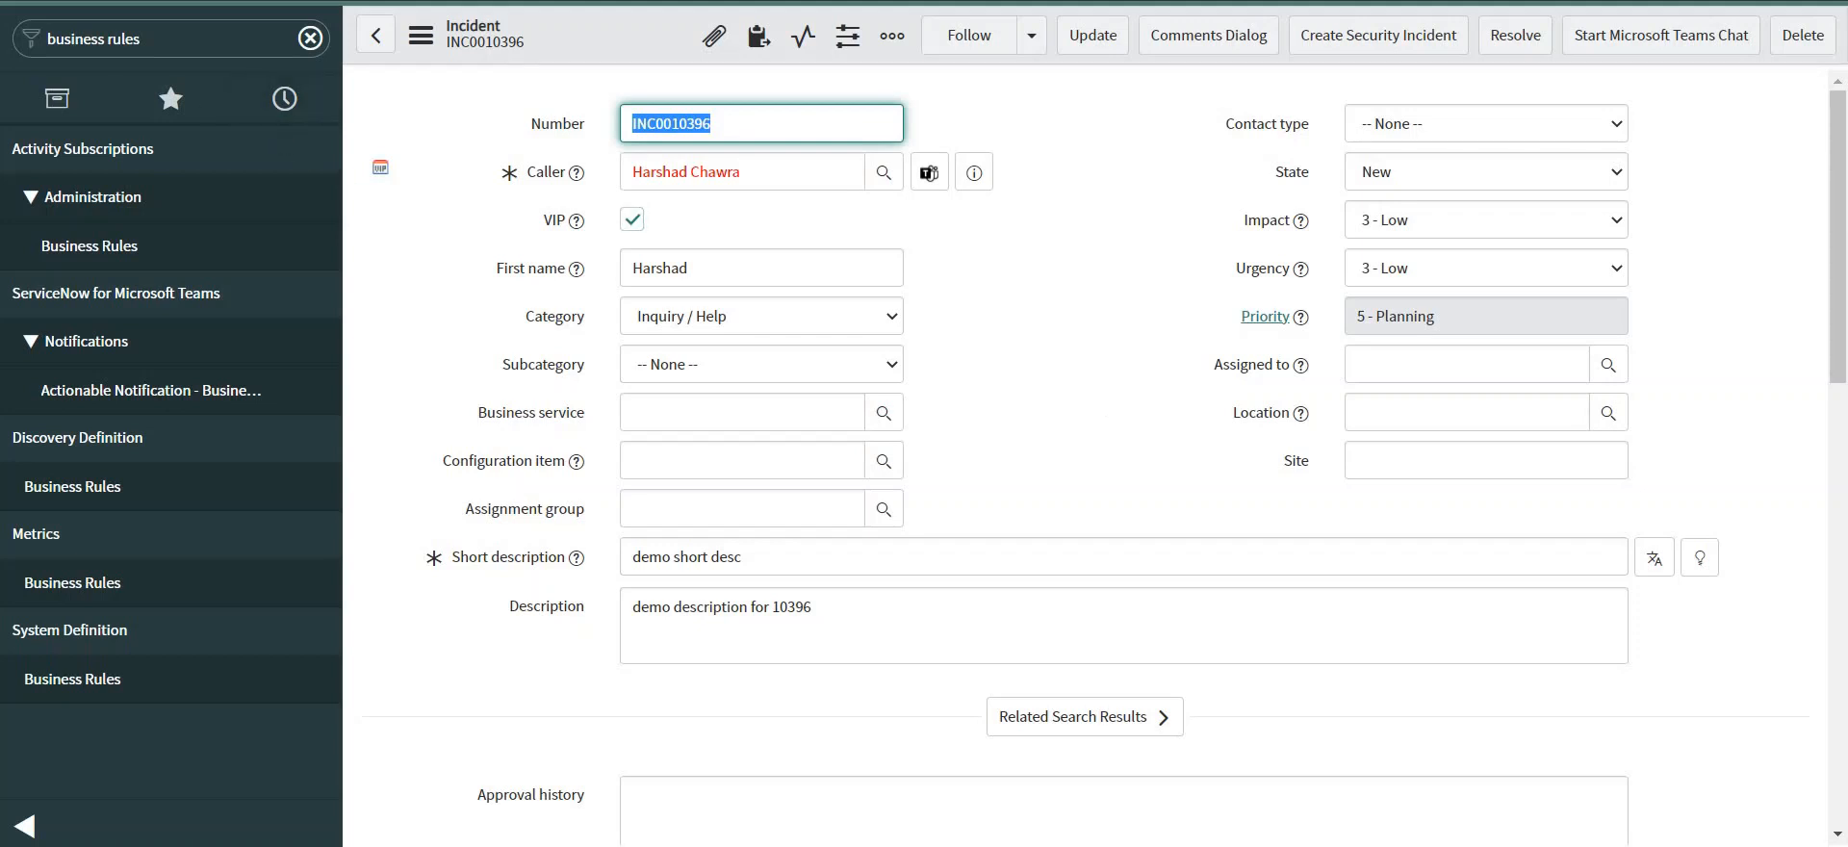
Open the demo_instanceA outbound REST message and start a new HTTP Method for it.
left_click(126, 39)
type("r")
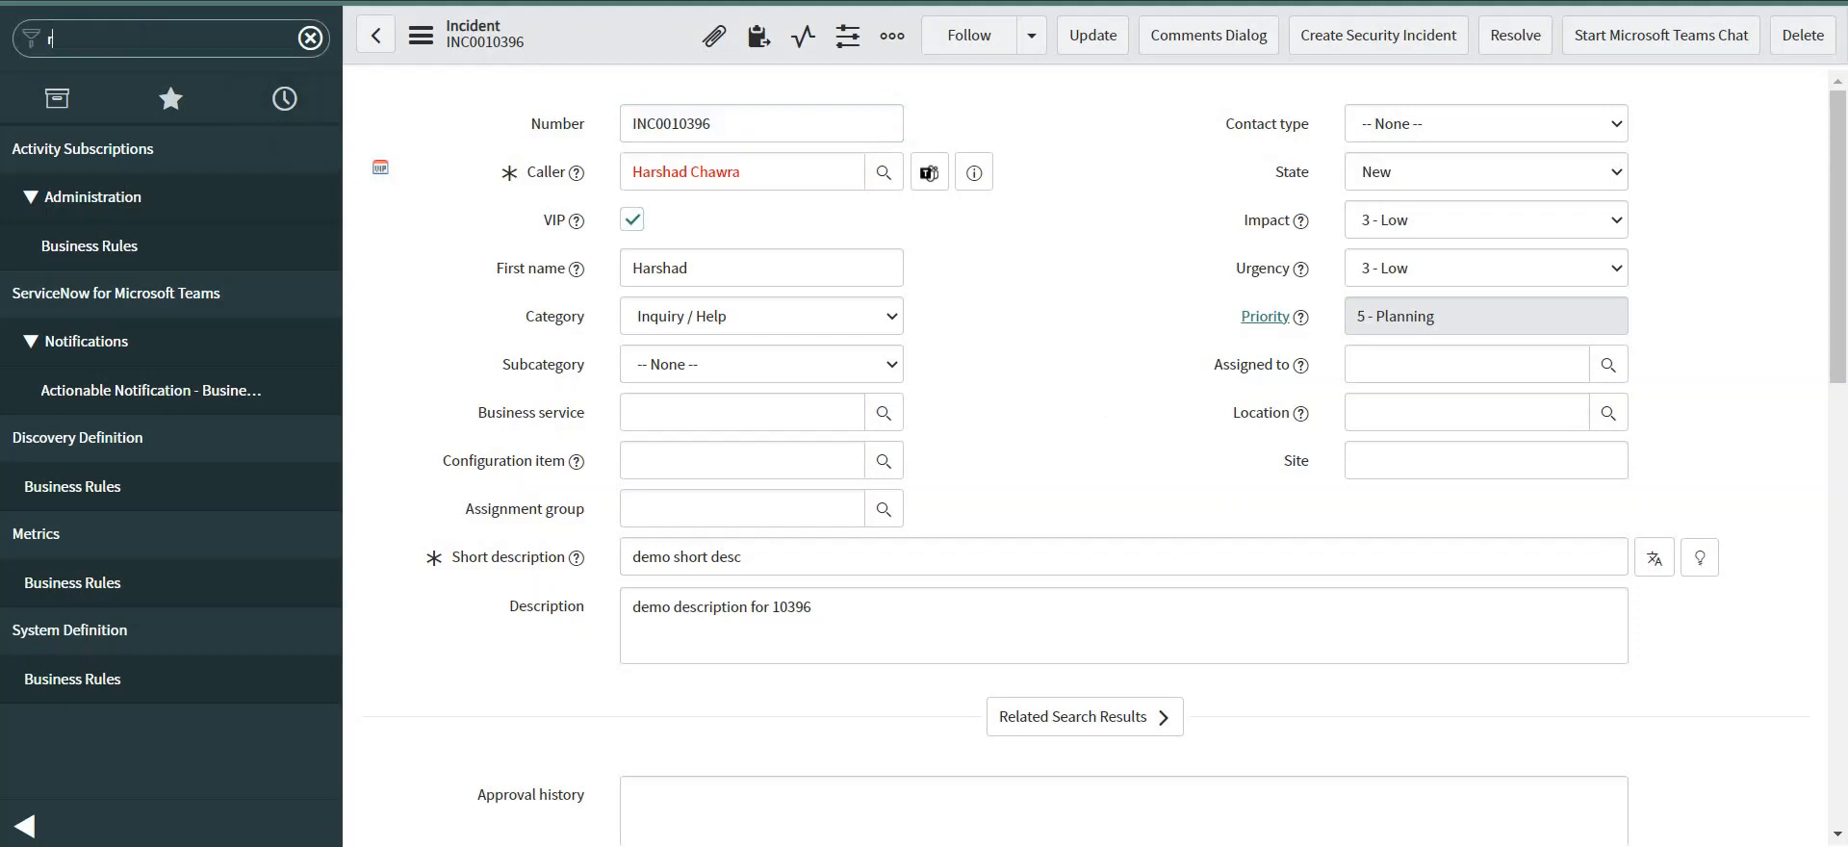
type("est message")
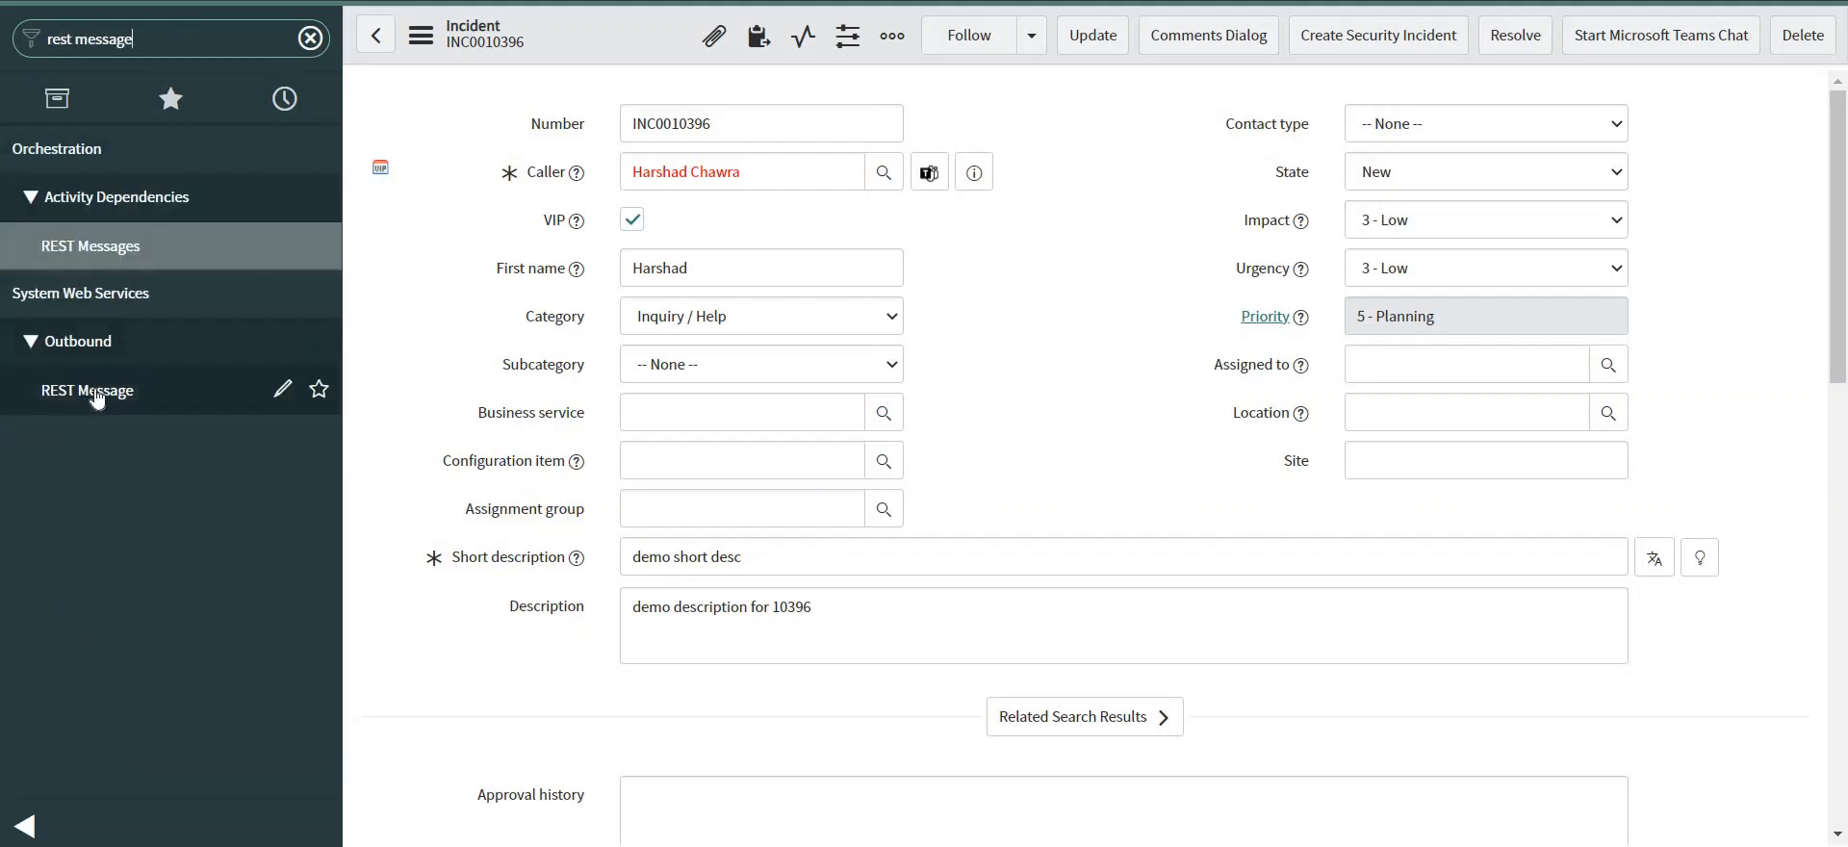
left_click(193, 391)
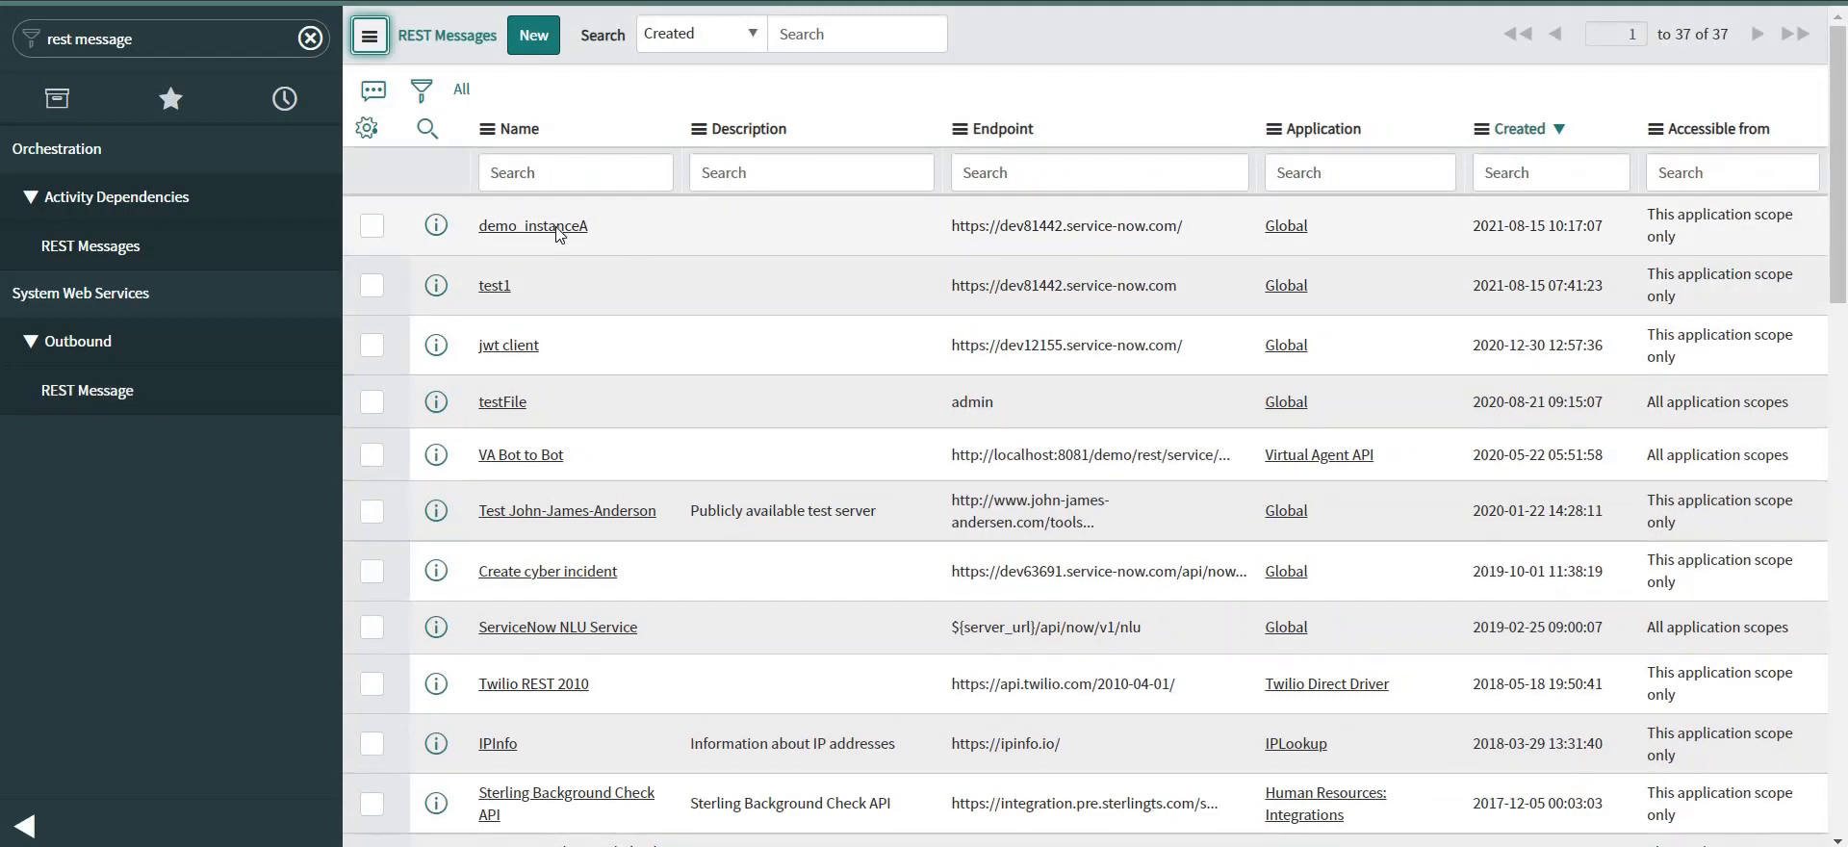
left_click(558, 227)
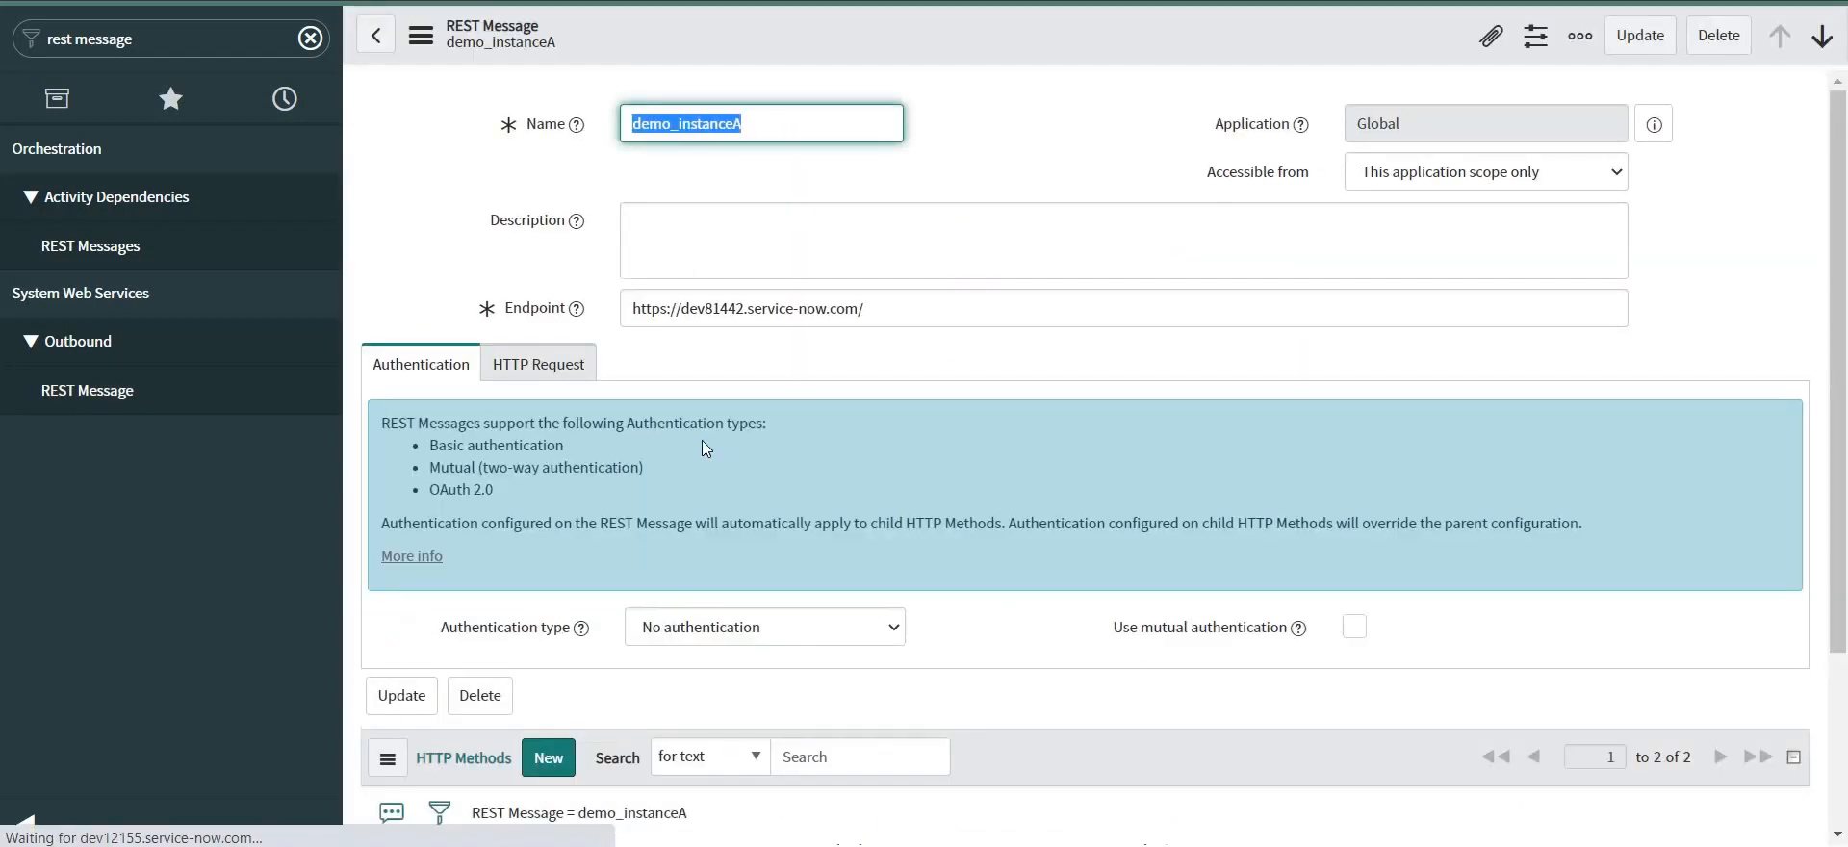
scroll(718, 437, "down", 3)
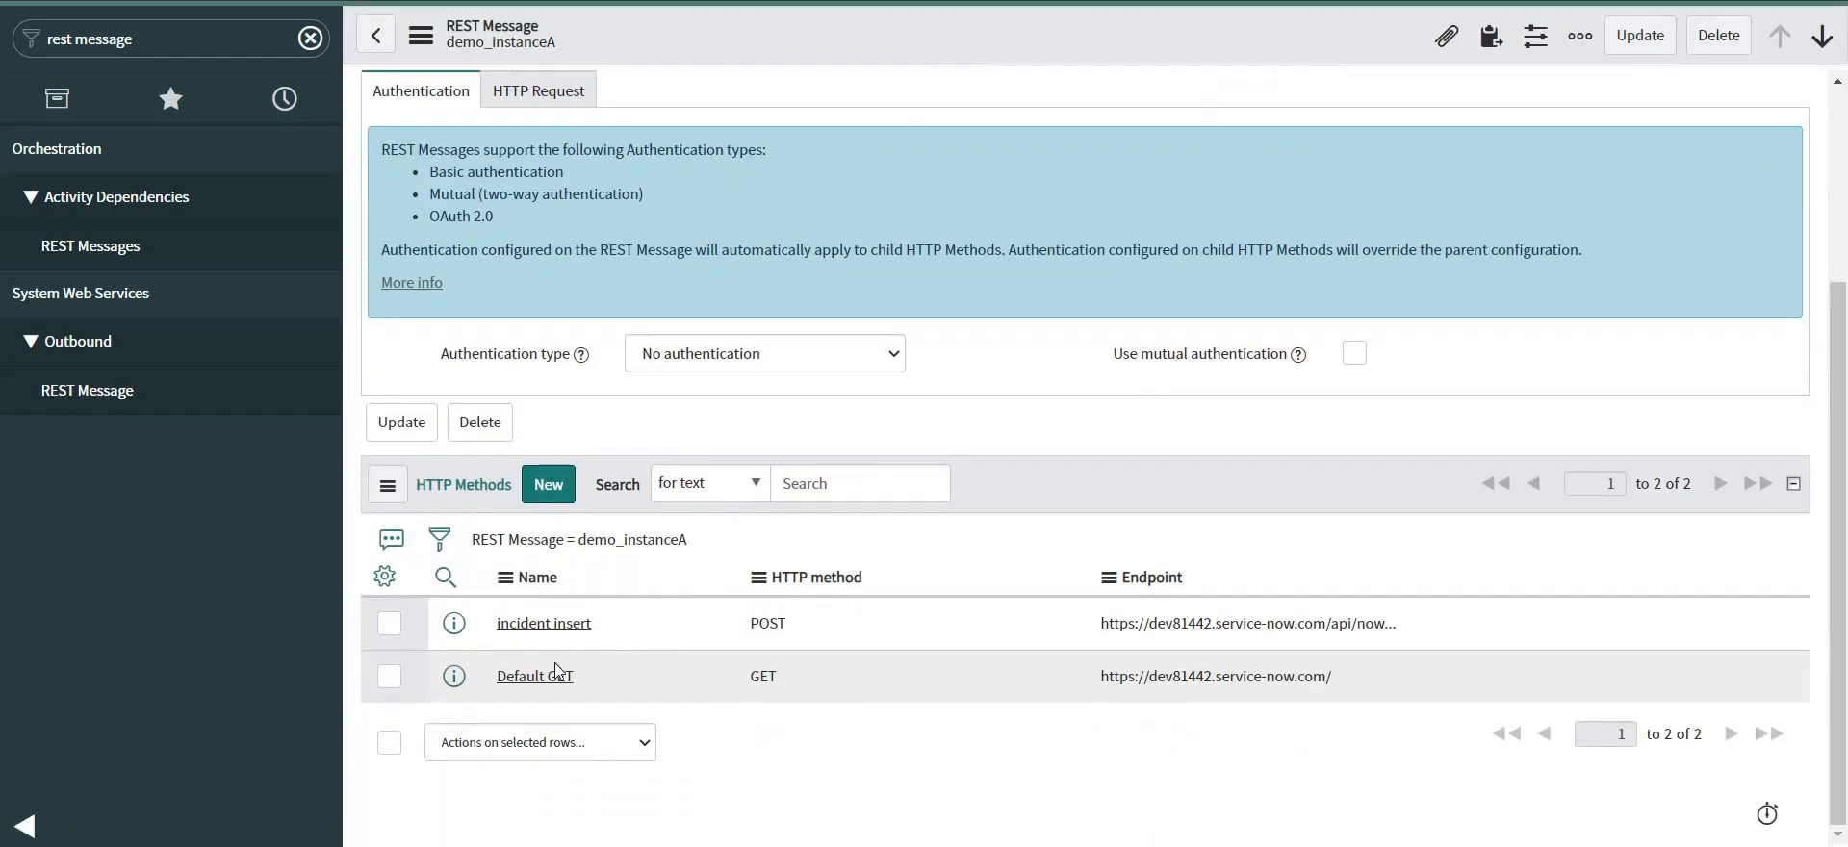
left_click(548, 489)
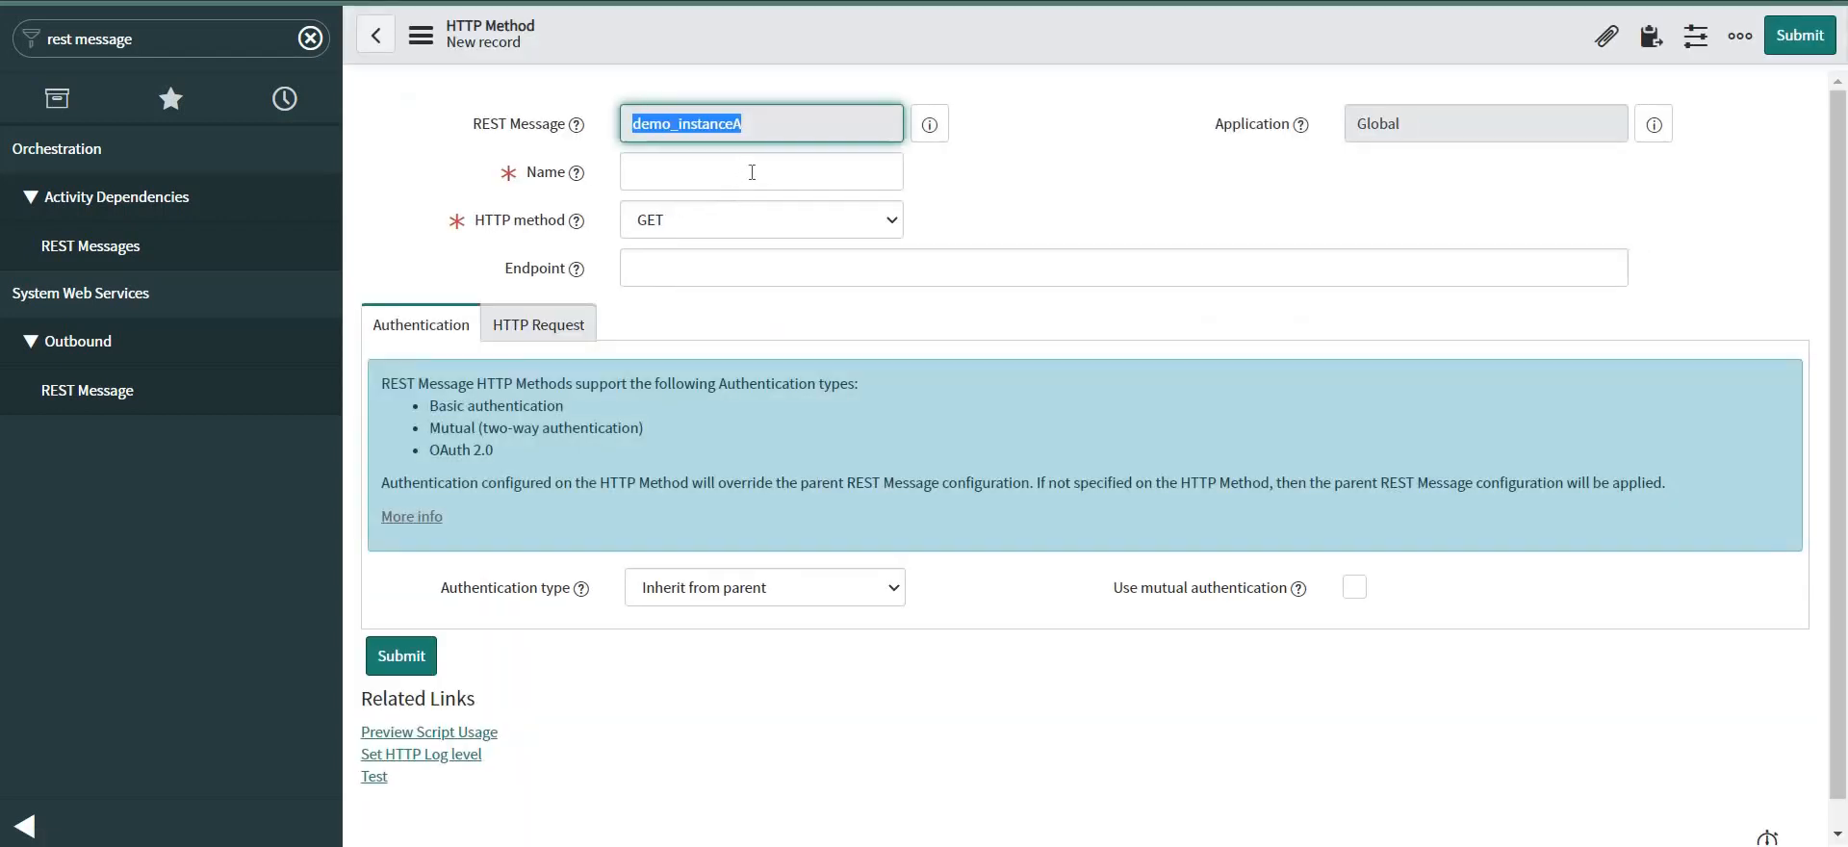
Name the method 'incident update', use POST with Basic auth profile 'demo basic', and save.
left_click(754, 173)
type("in")
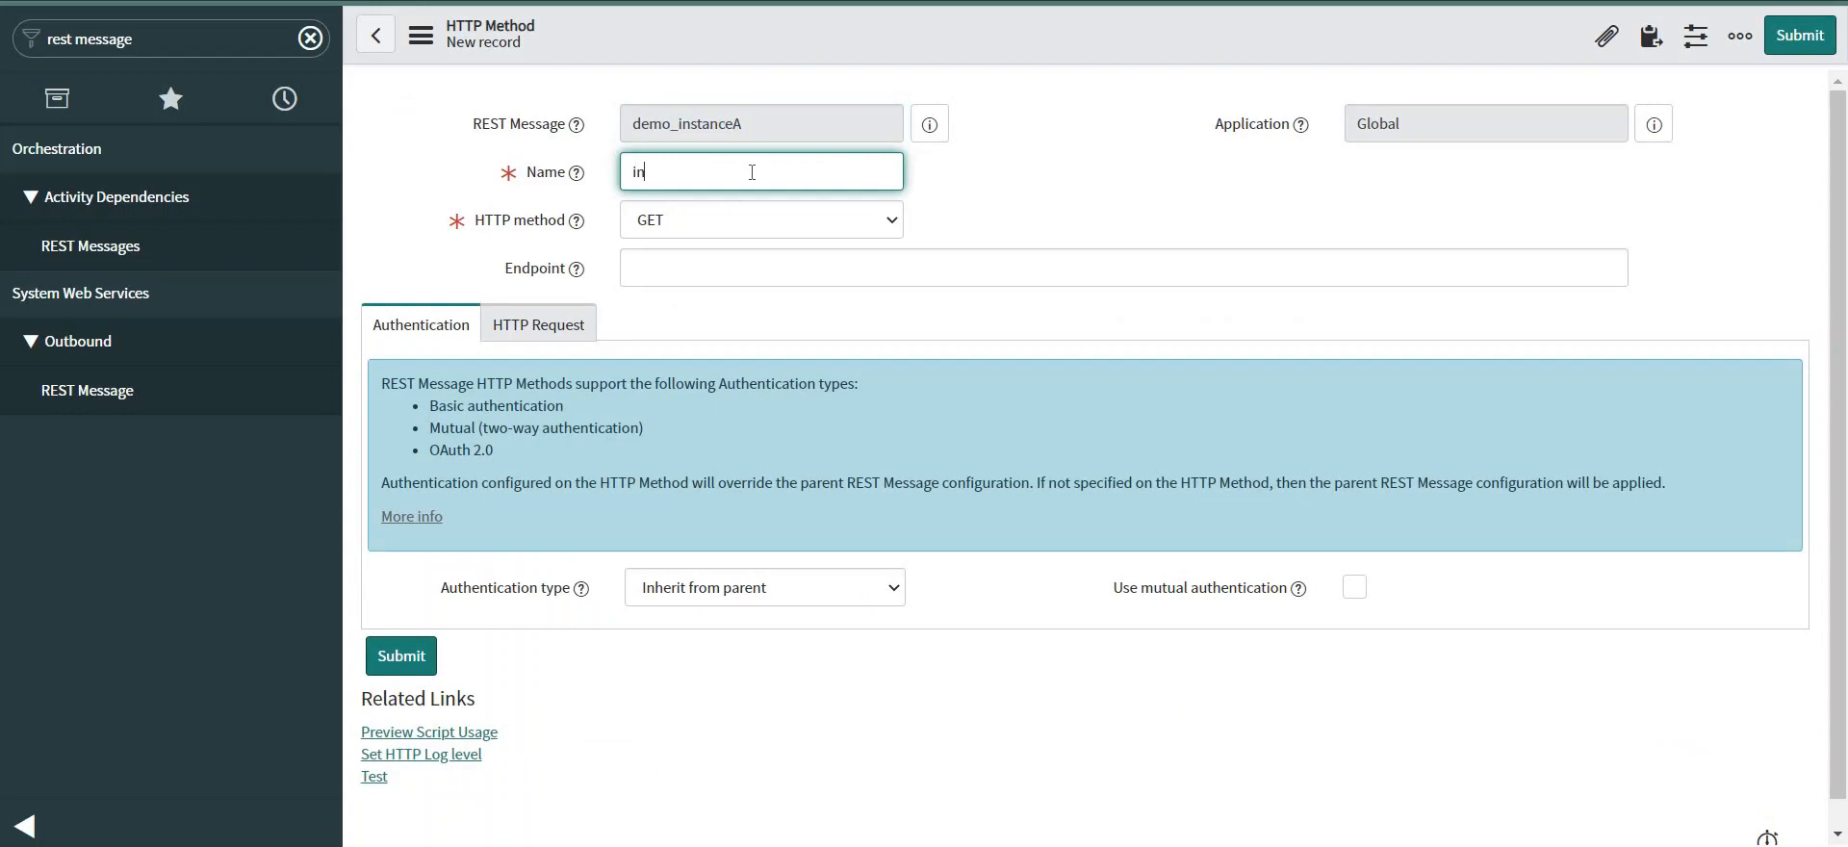
type("cident update")
left_click(742, 220)
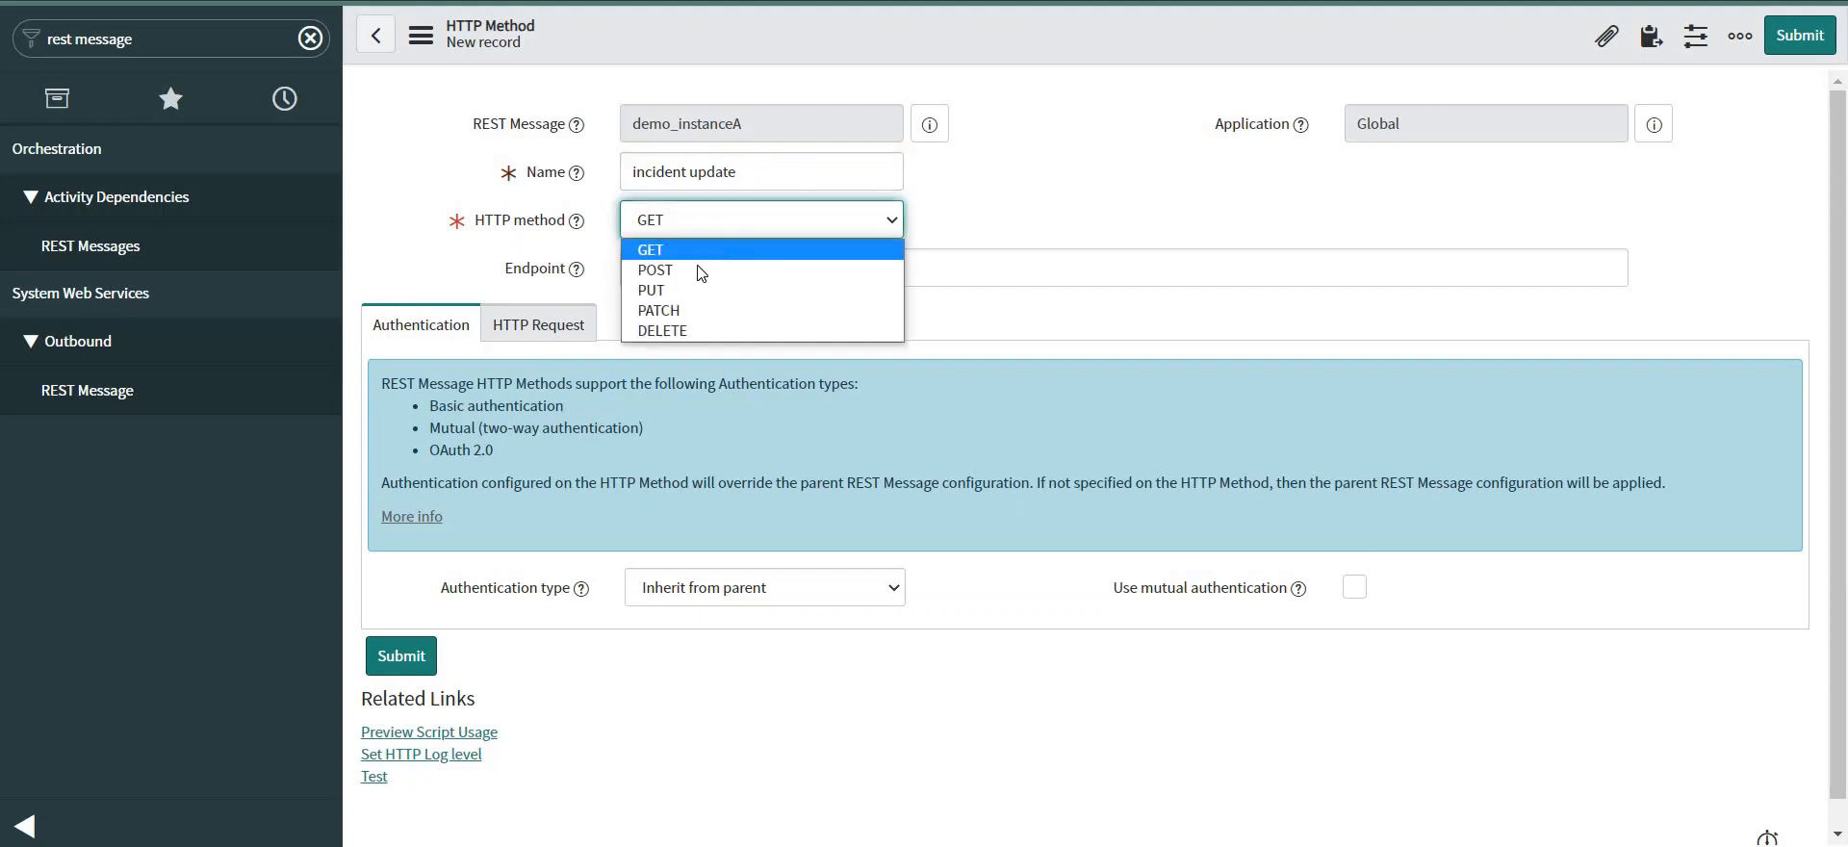
left_click(712, 269)
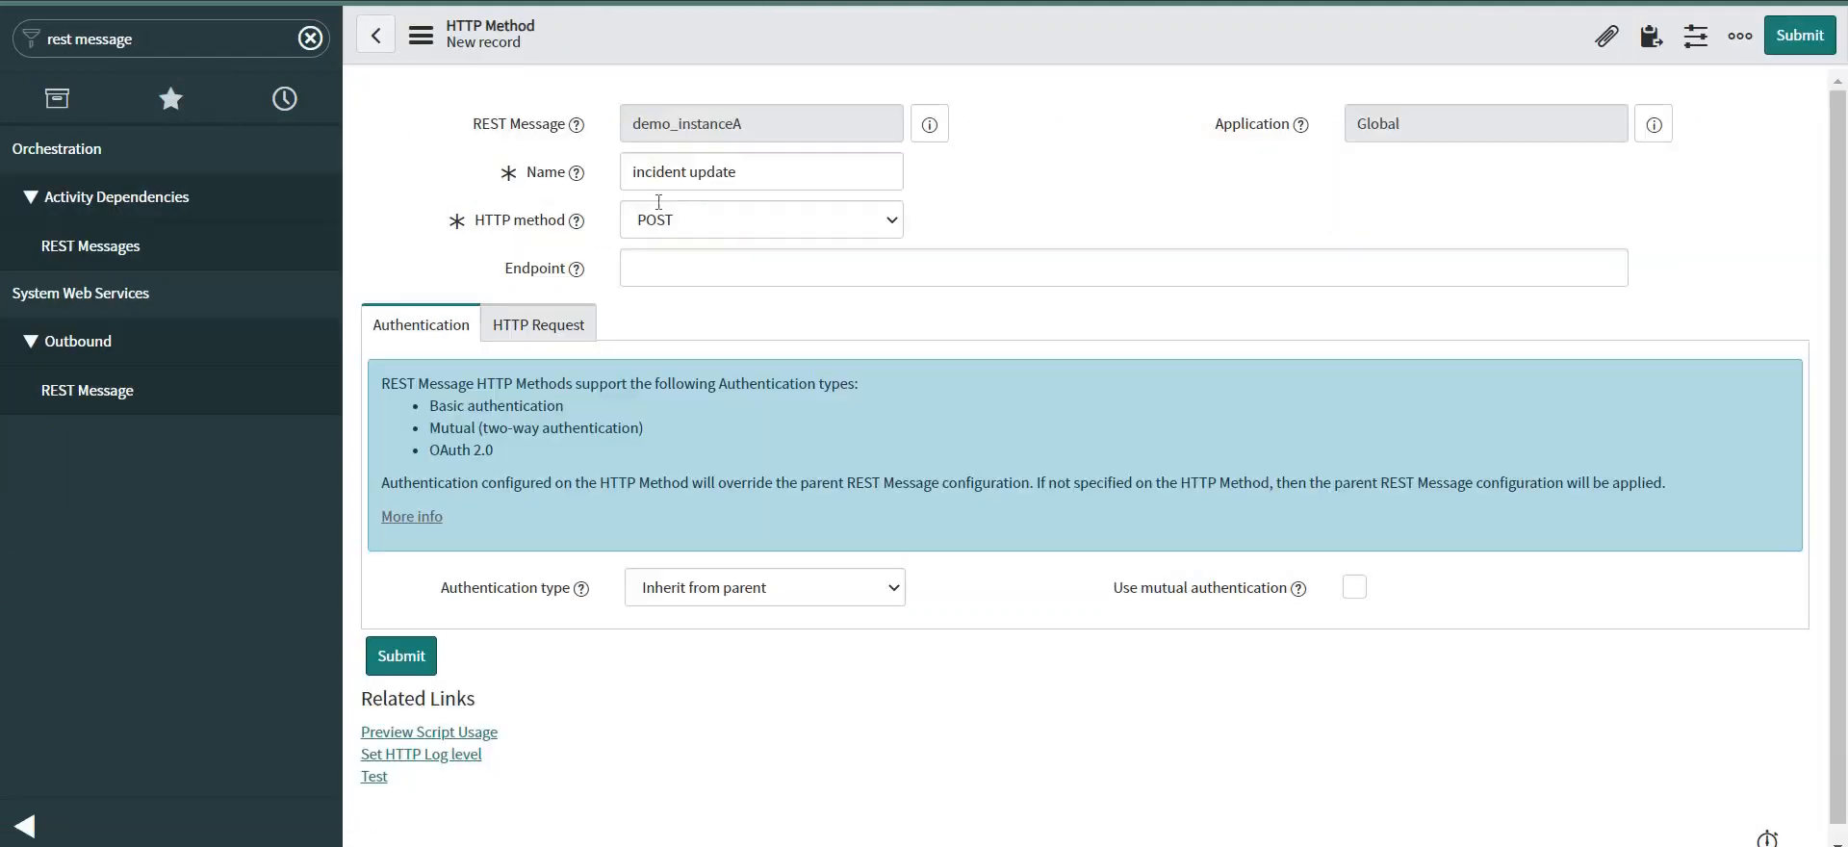
left_click(731, 589)
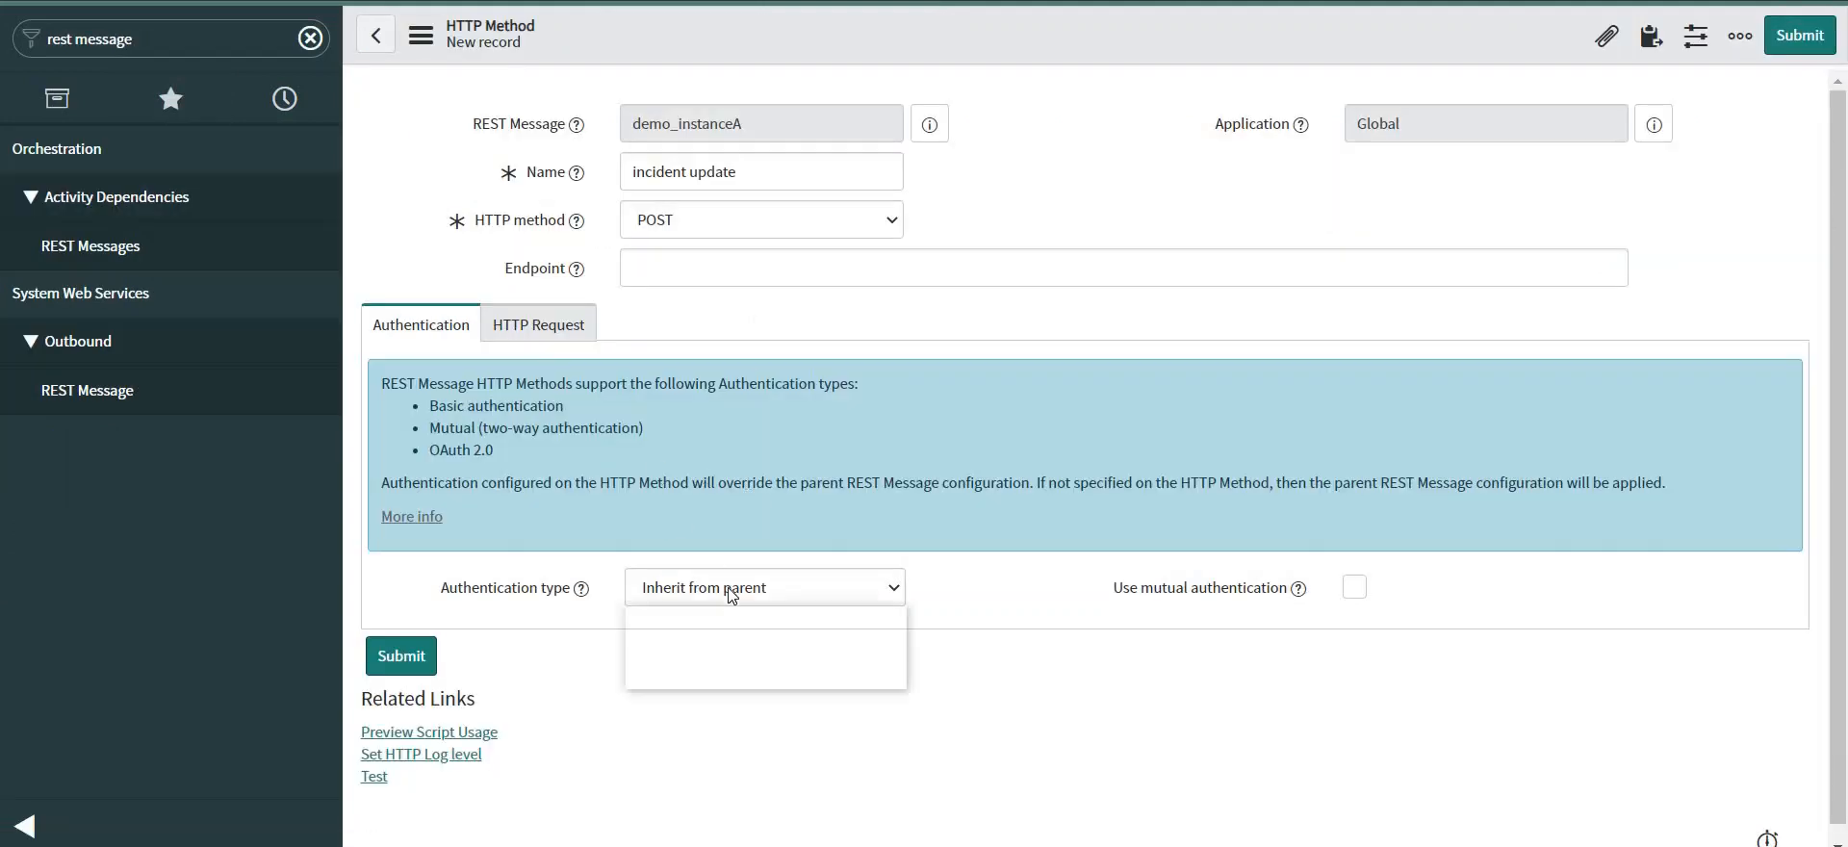
left_click(678, 656)
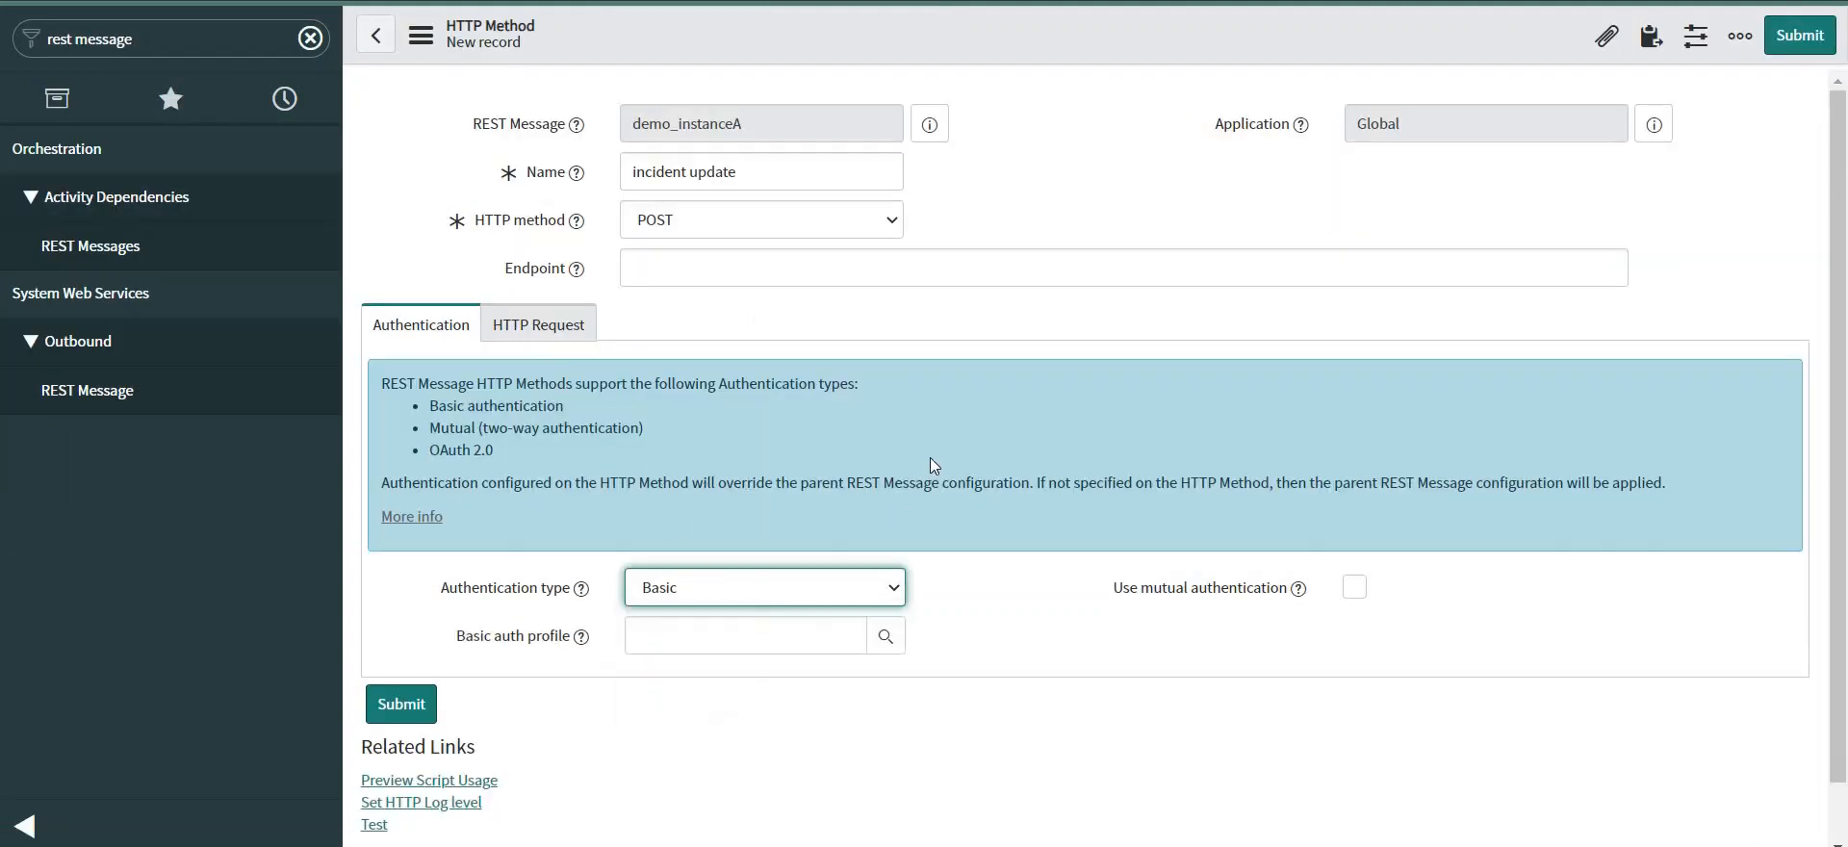
scroll(930, 458, "down", 1)
left_click(883, 575)
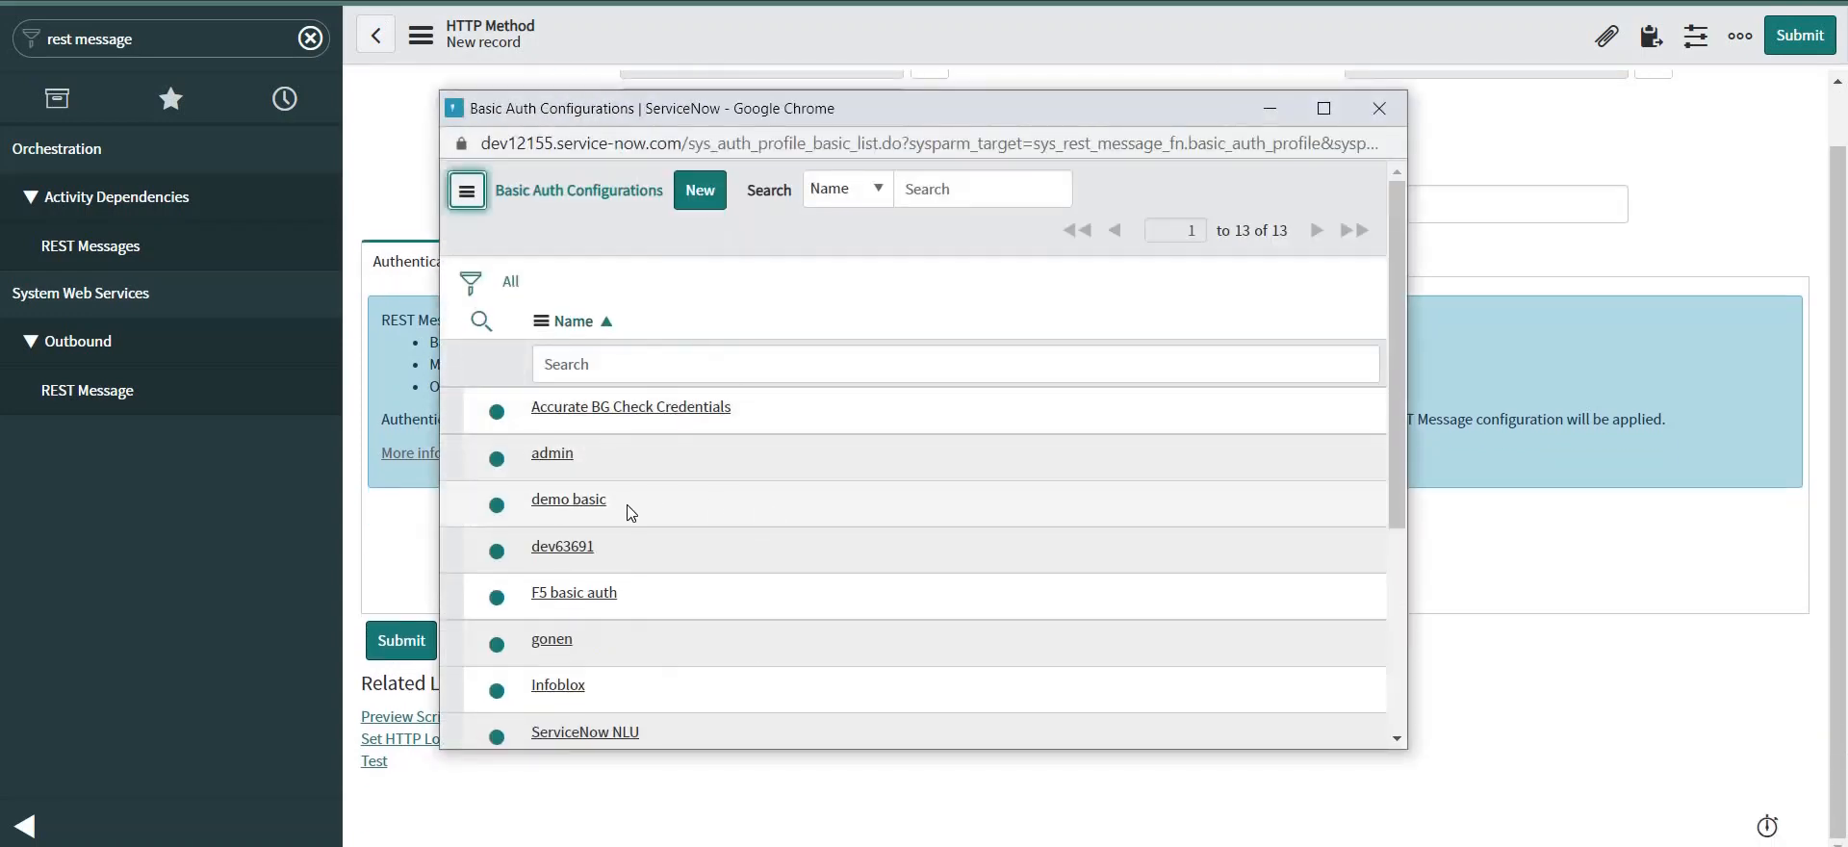
left_click(578, 501)
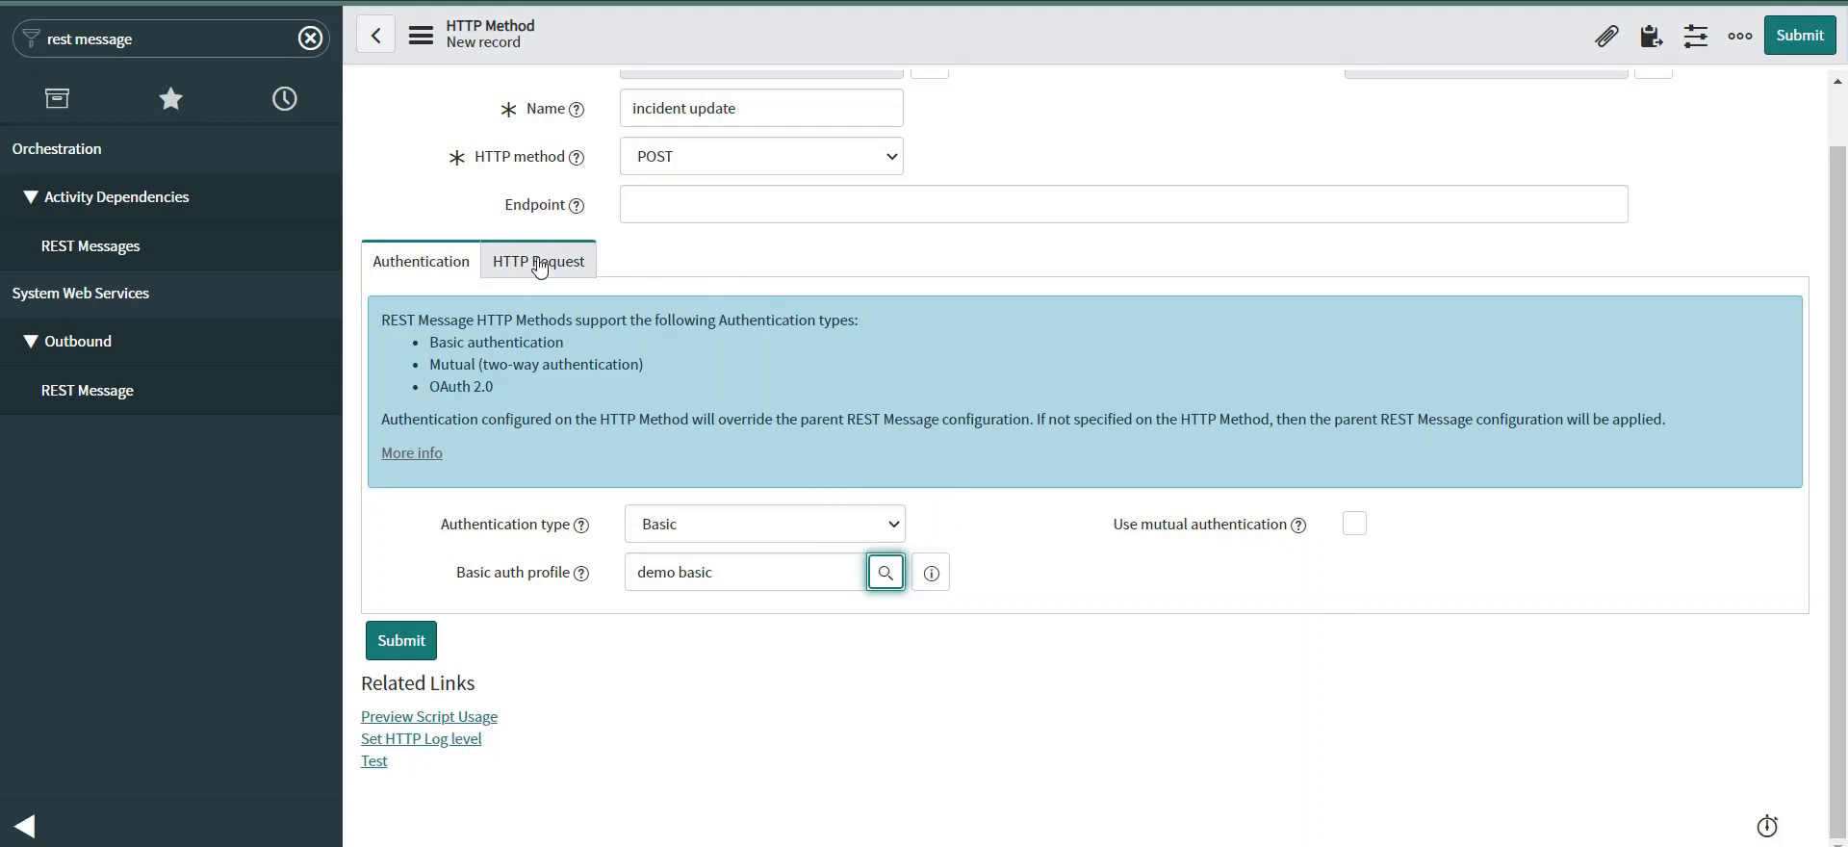
scroll(703, 331, "up", 1)
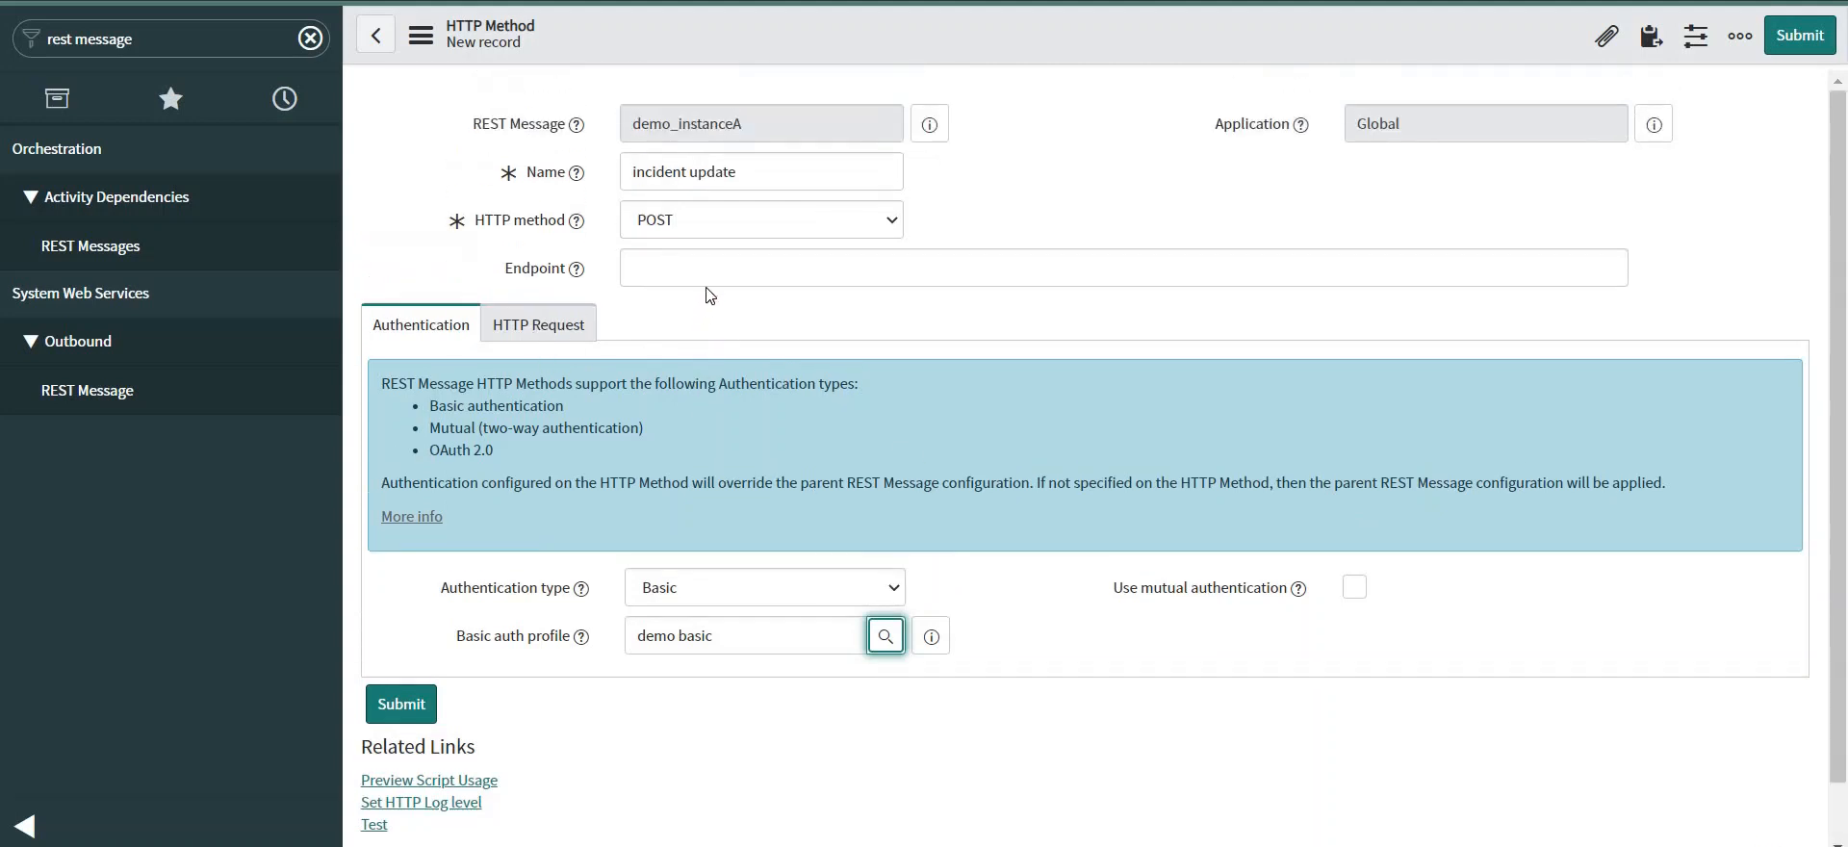
right_click(972, 33)
left_click(1024, 42)
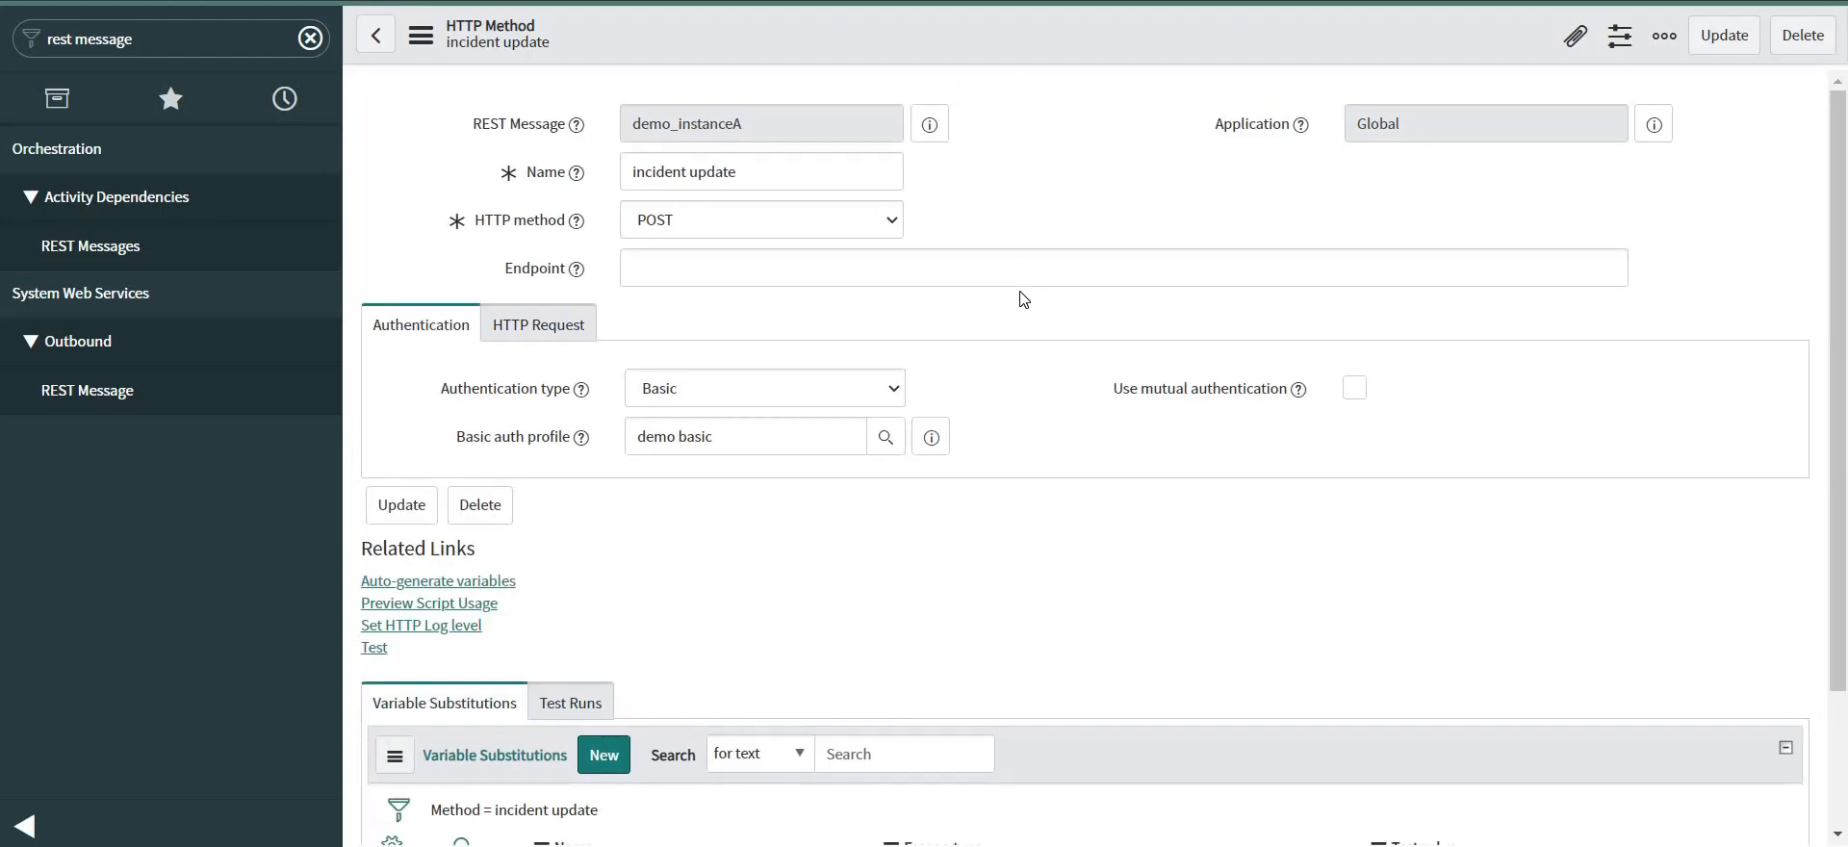
Copy the endpoint URL from the demo_instanceA incident insert method.
scroll(1017, 299, "down", 4)
scroll(1017, 300, "up", 4)
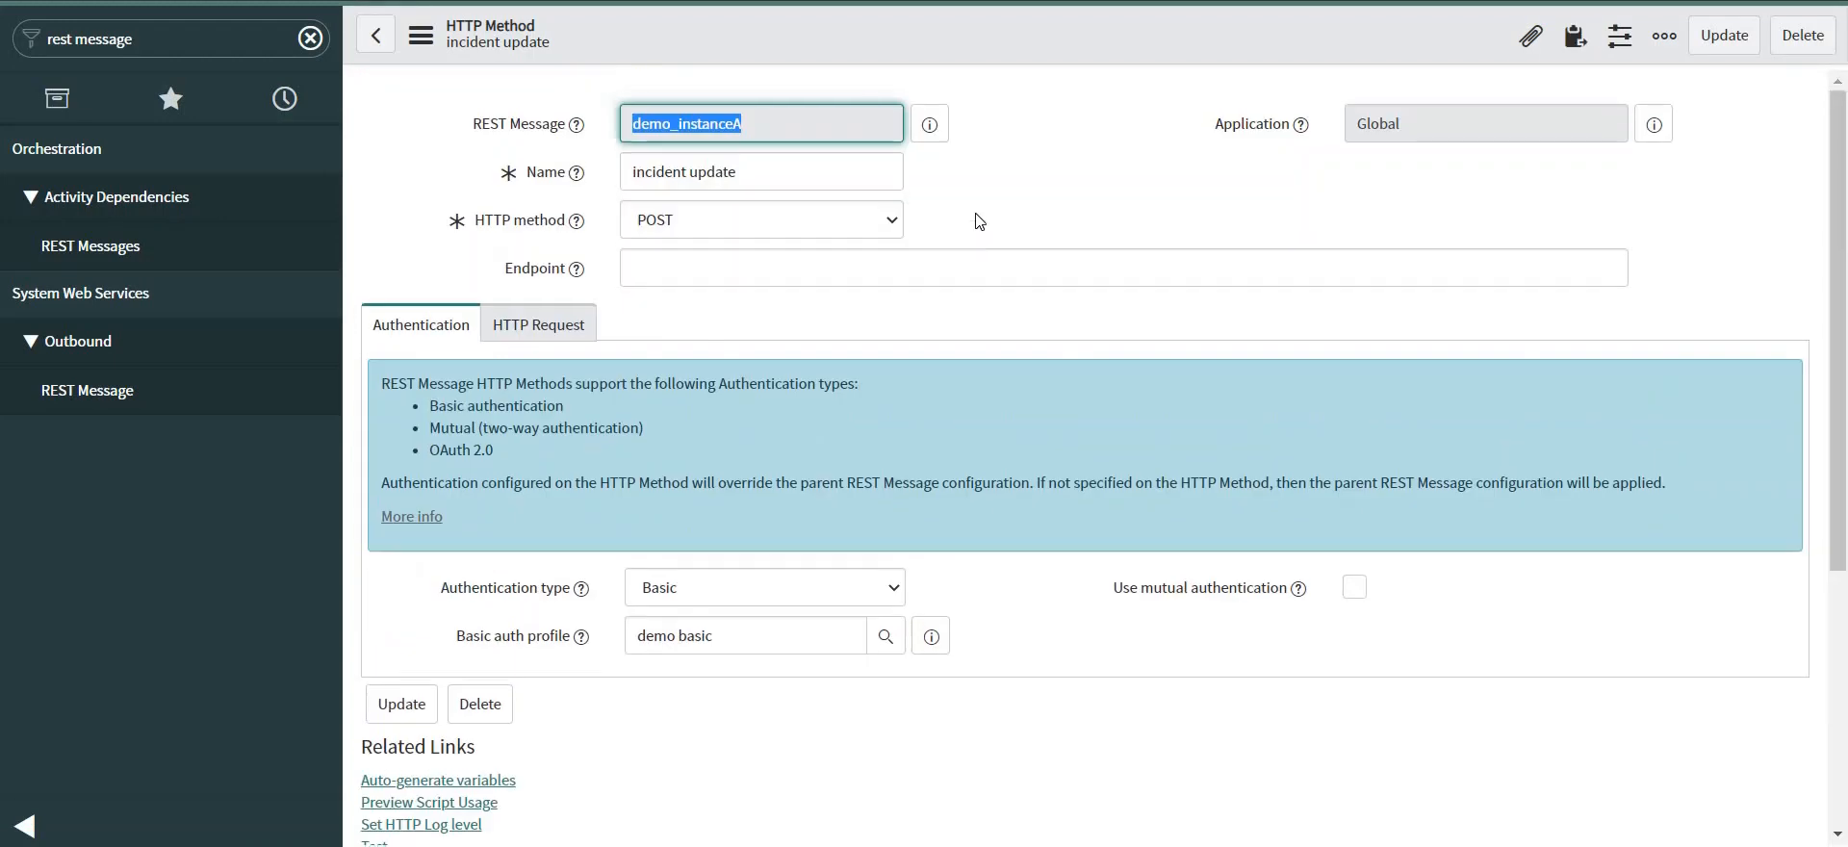
left_click(930, 125)
left_click(930, 125)
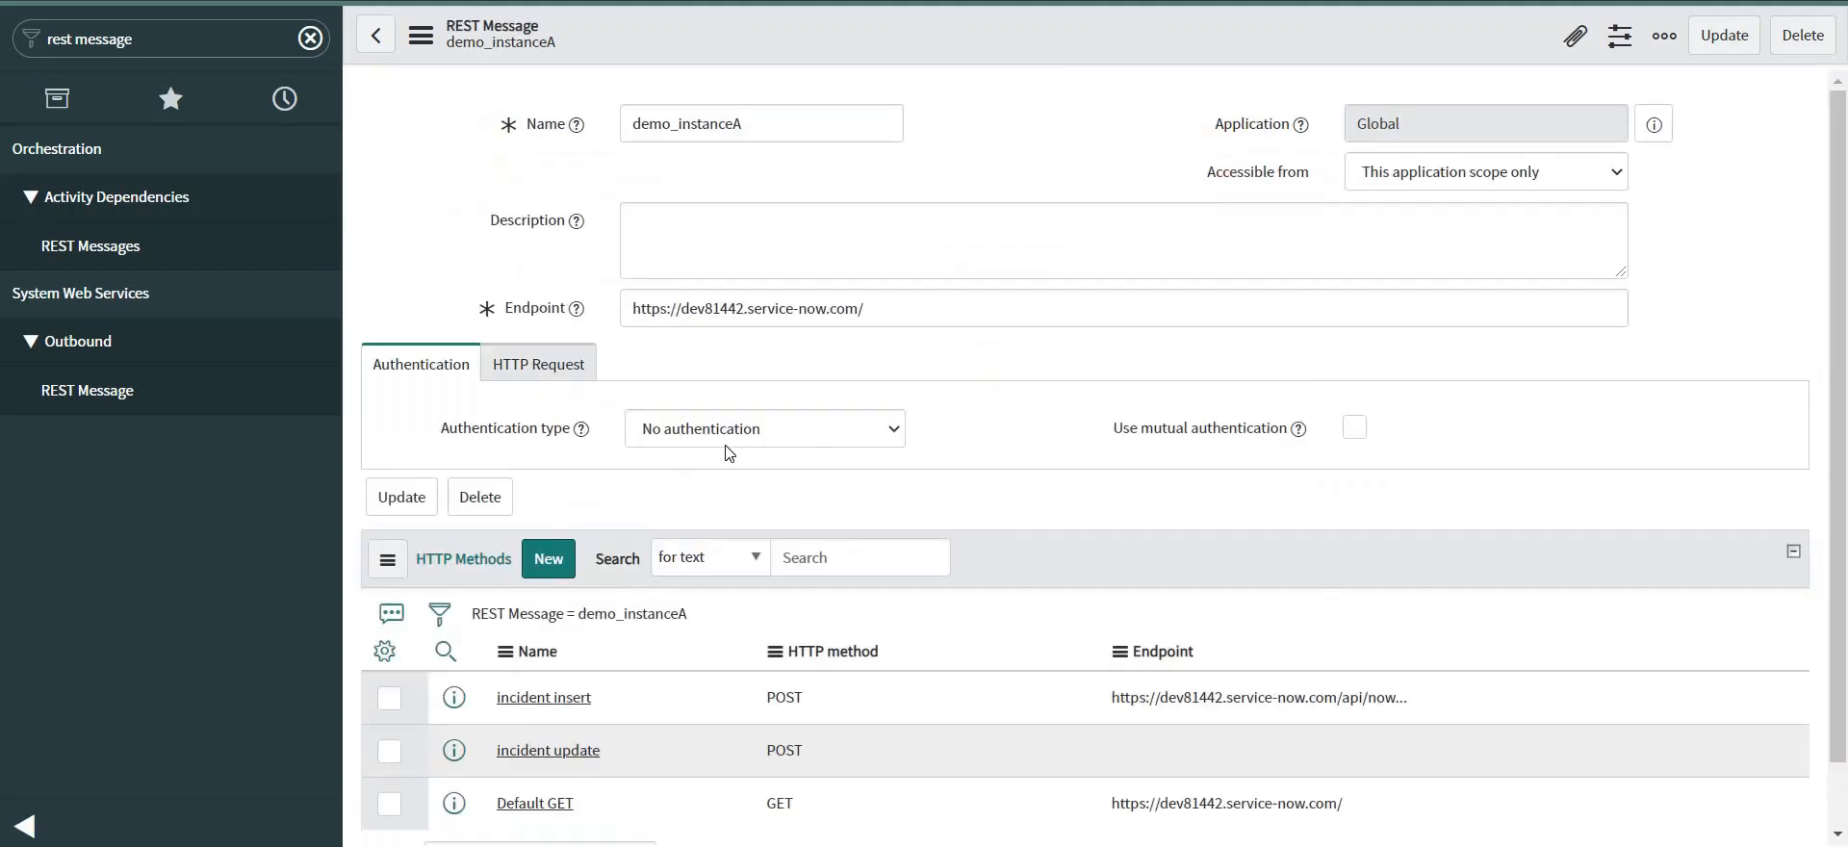
scroll(739, 449, "down", 3)
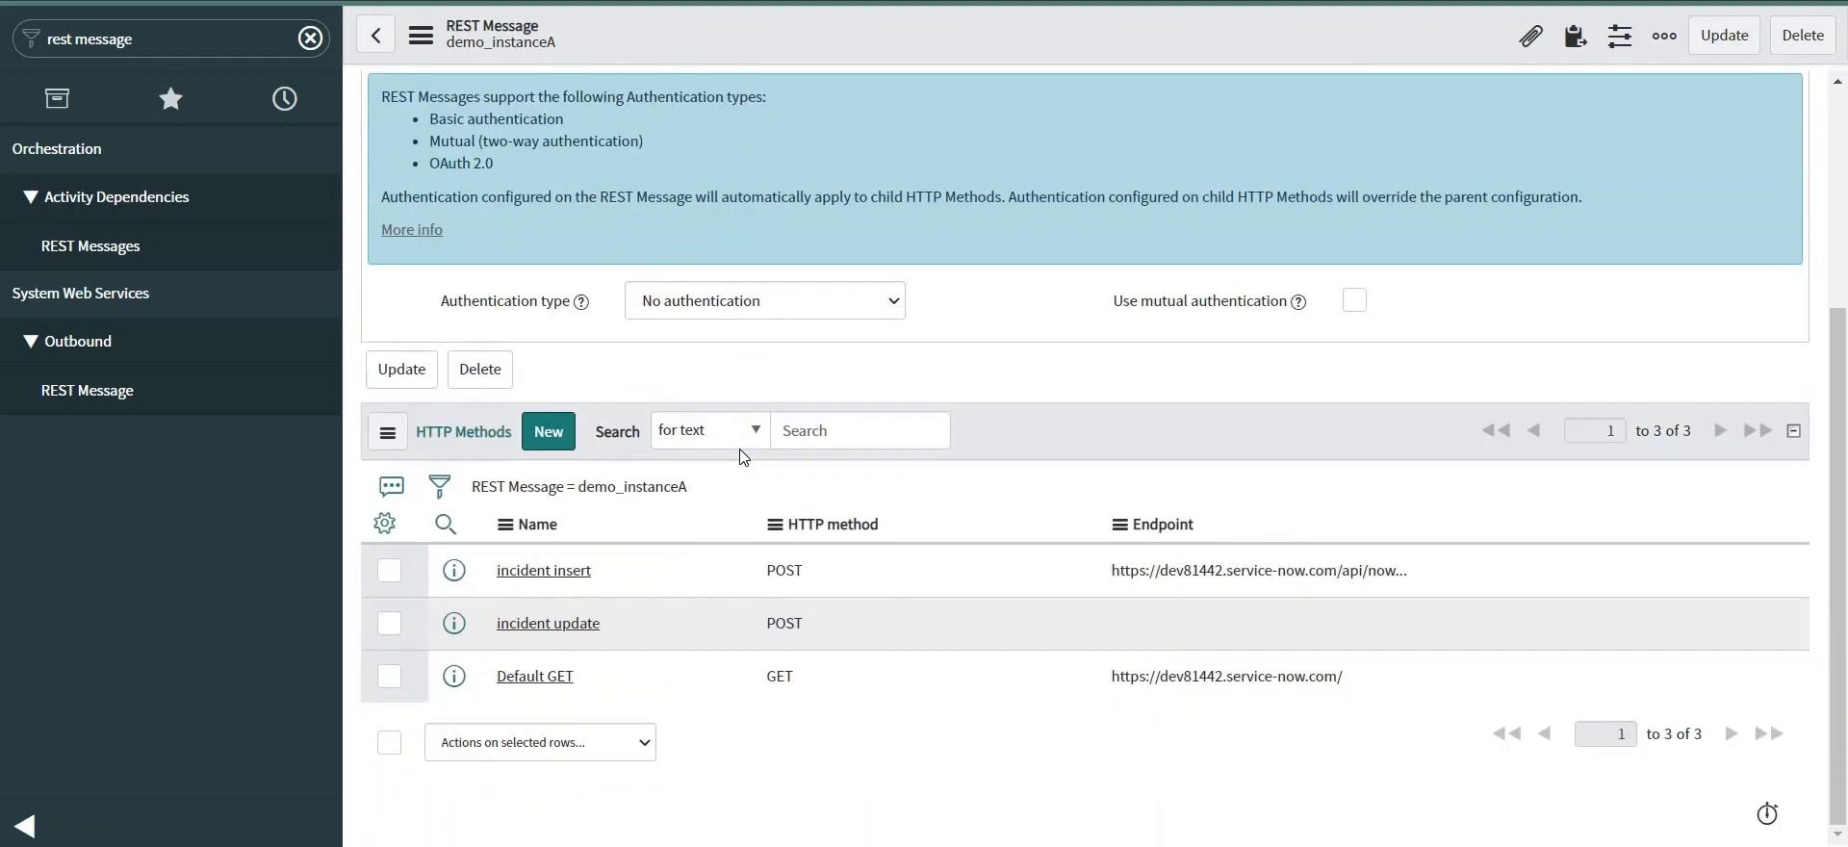
left_click(549, 573)
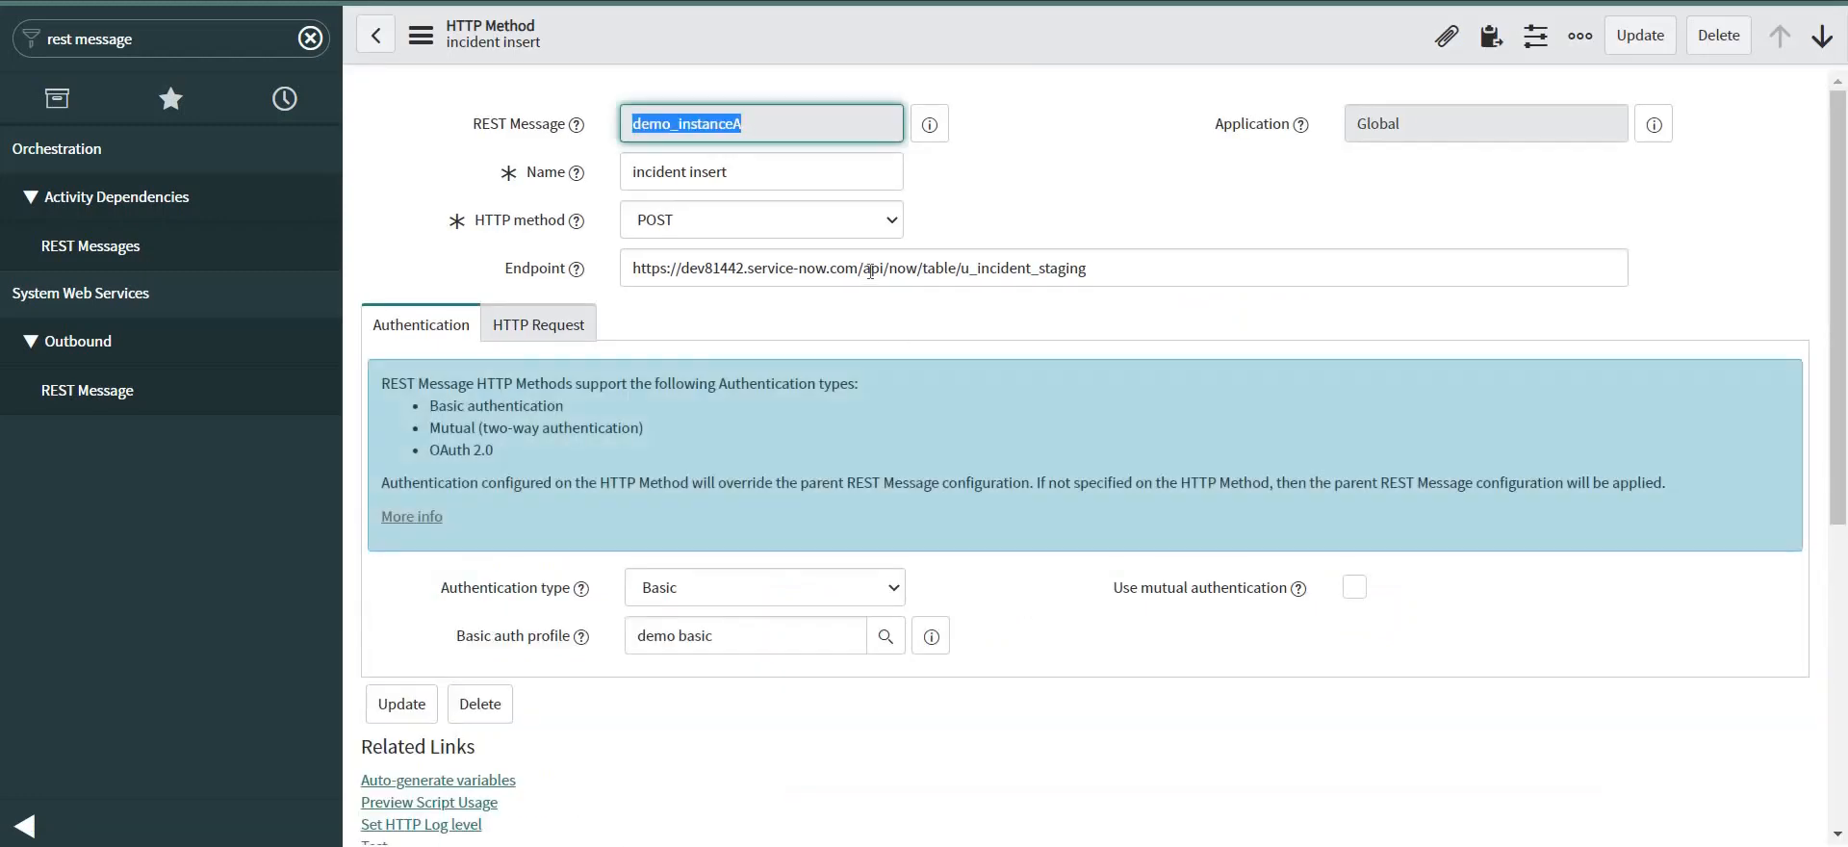
triple_click(870, 271)
key("ctrl+c")
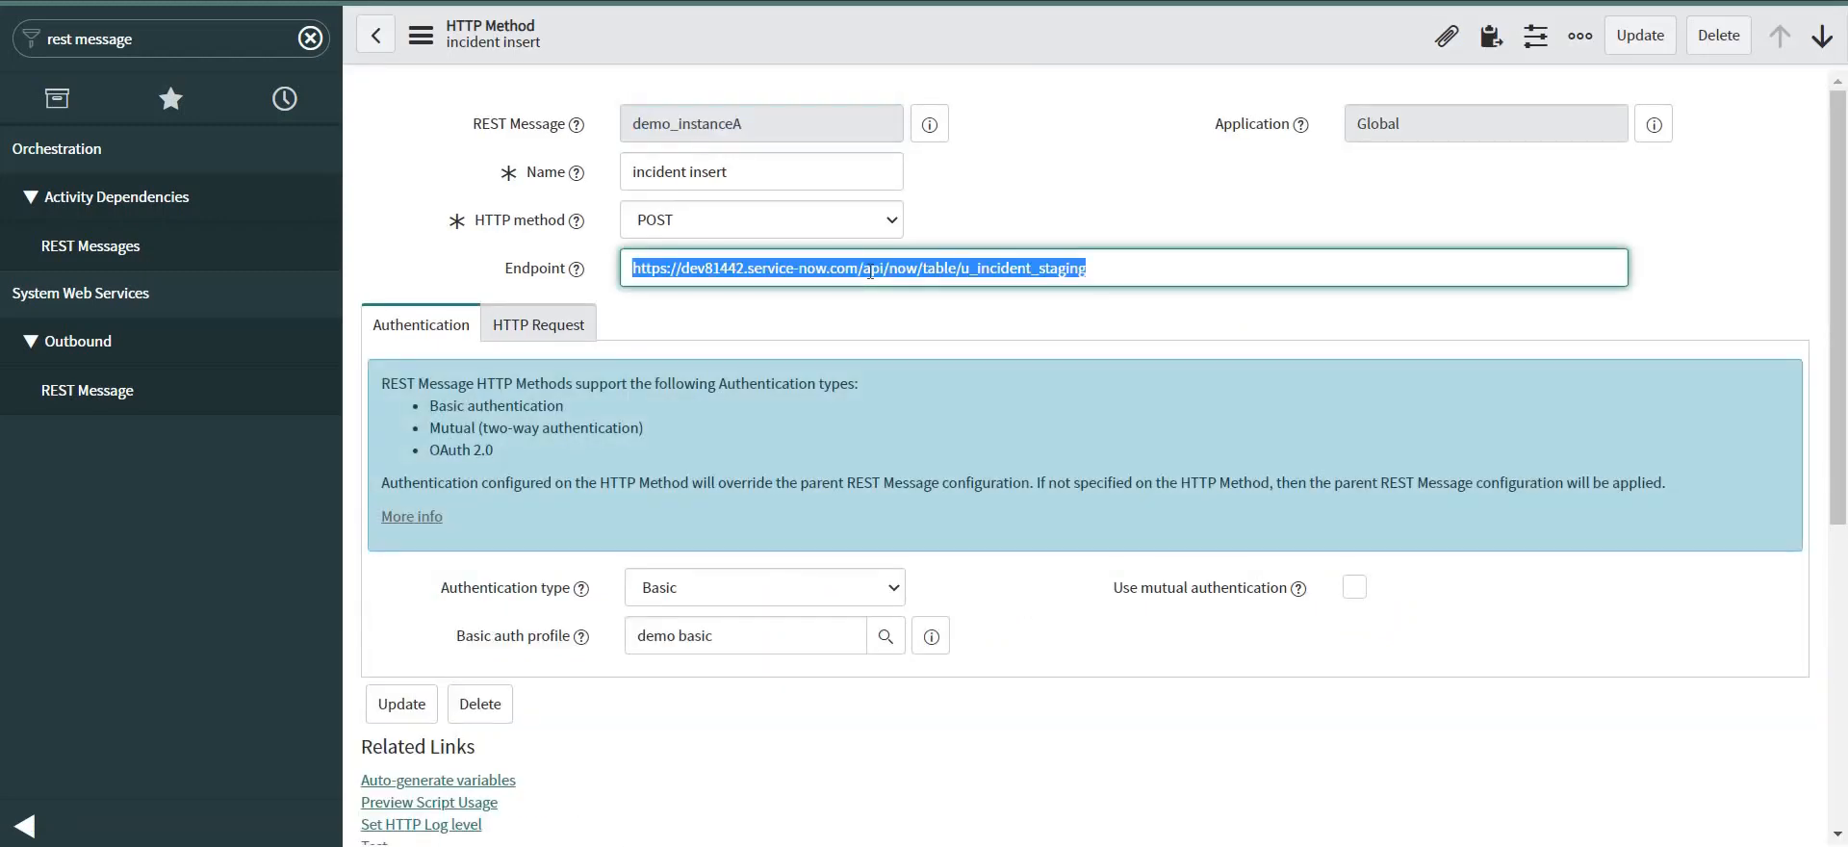
Paste the u_incident_staging endpoint URL into the incident update method's Endpoint field.
left_click(379, 38)
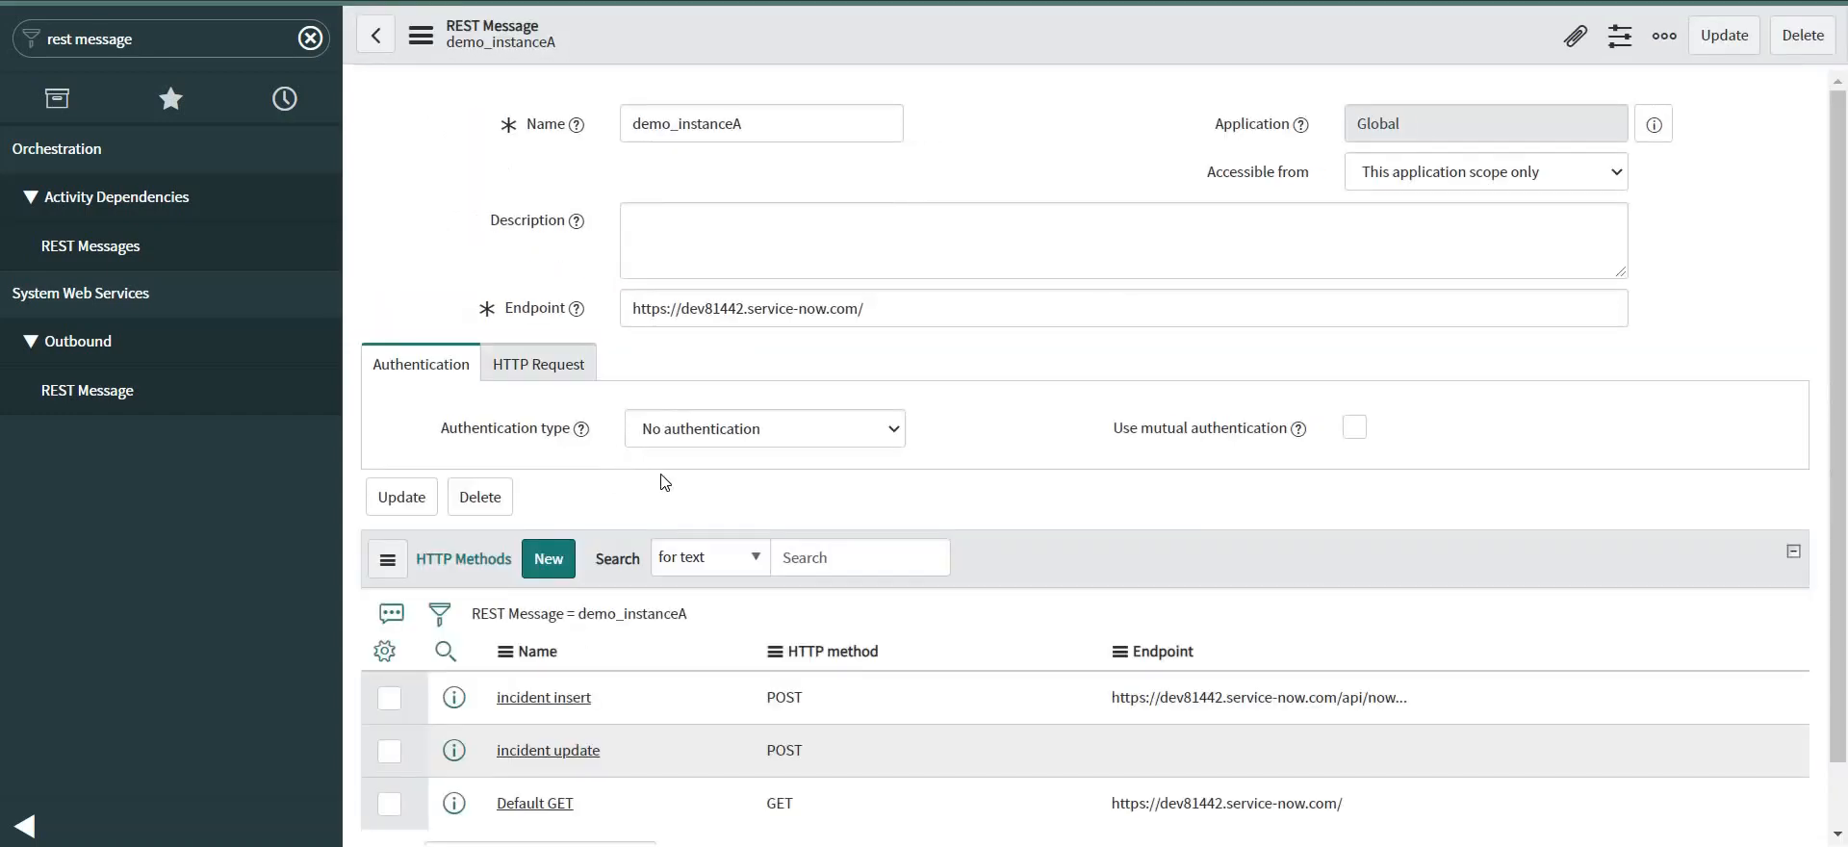
scroll(662, 475, "down", 4)
left_click(548, 628)
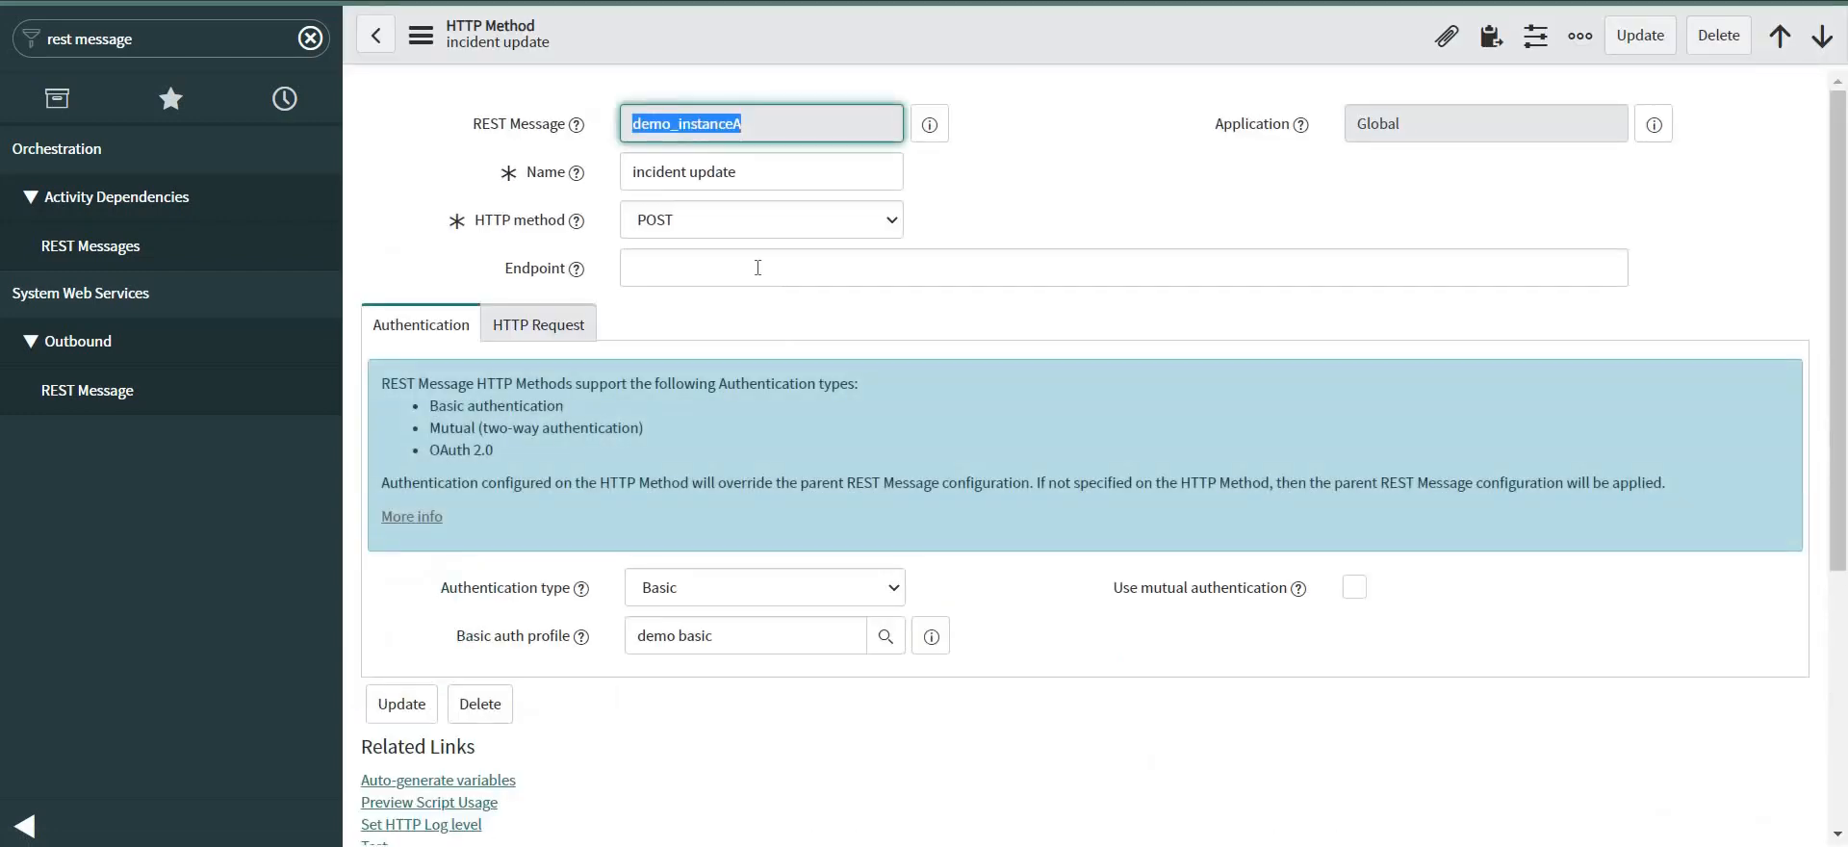
left_click(757, 267)
key("ctrl+v")
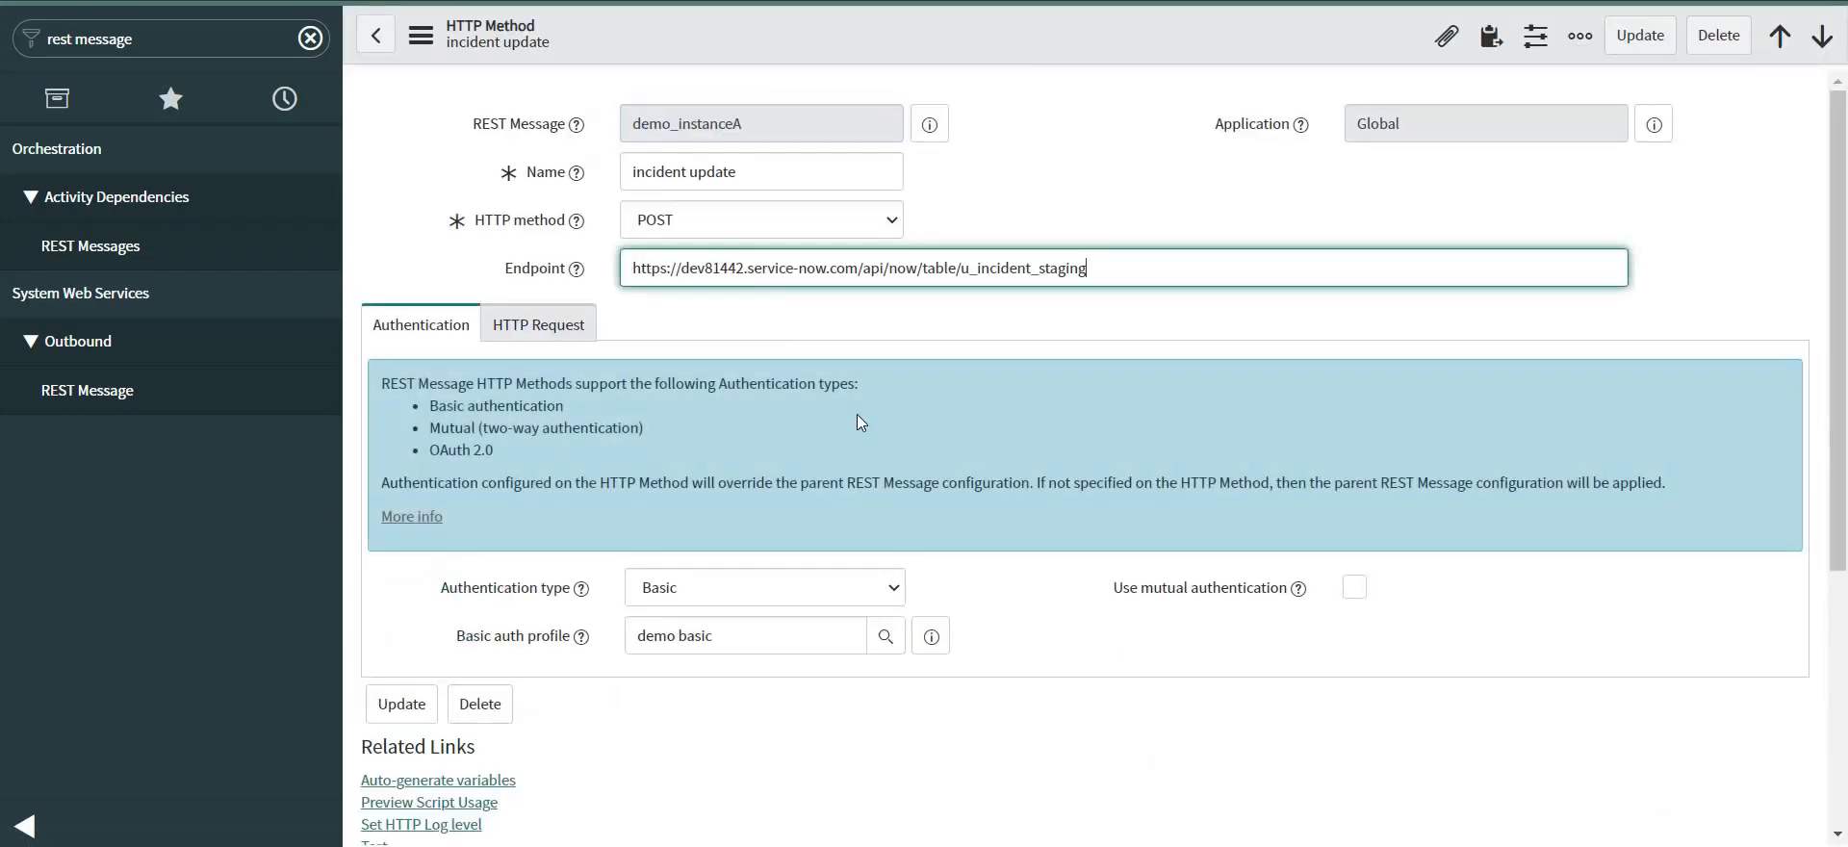
scroll(874, 441, "down", 5)
scroll(726, 495, "up", 5)
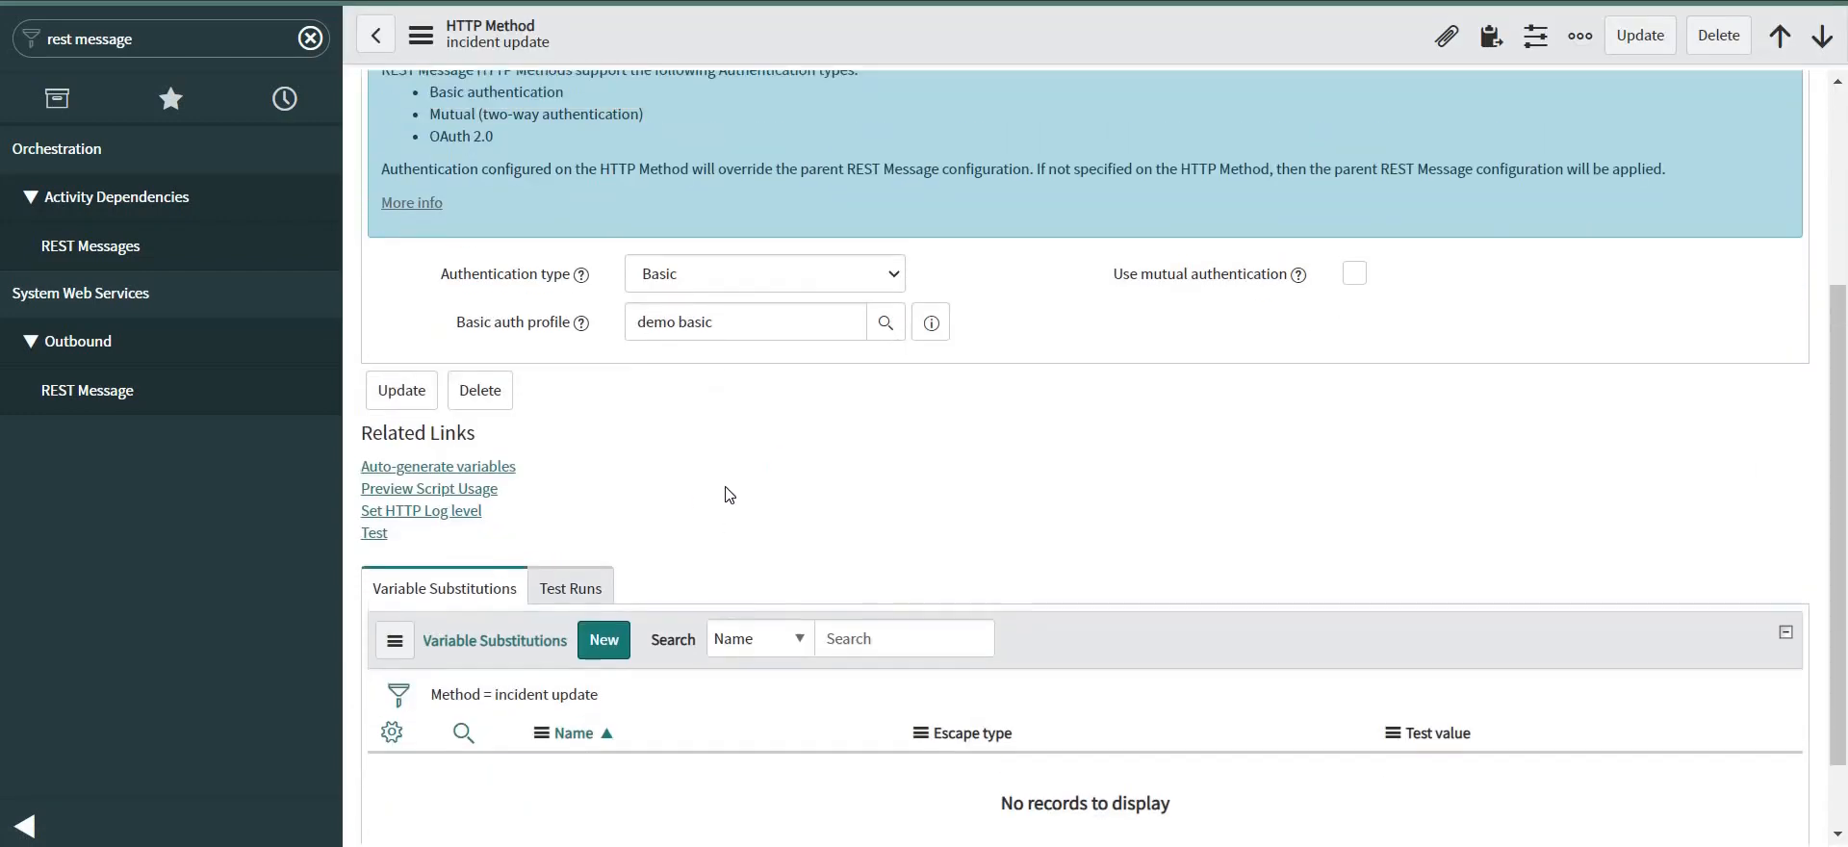
Add a Content-Type HTTP request header with value application/json.
left_click(541, 329)
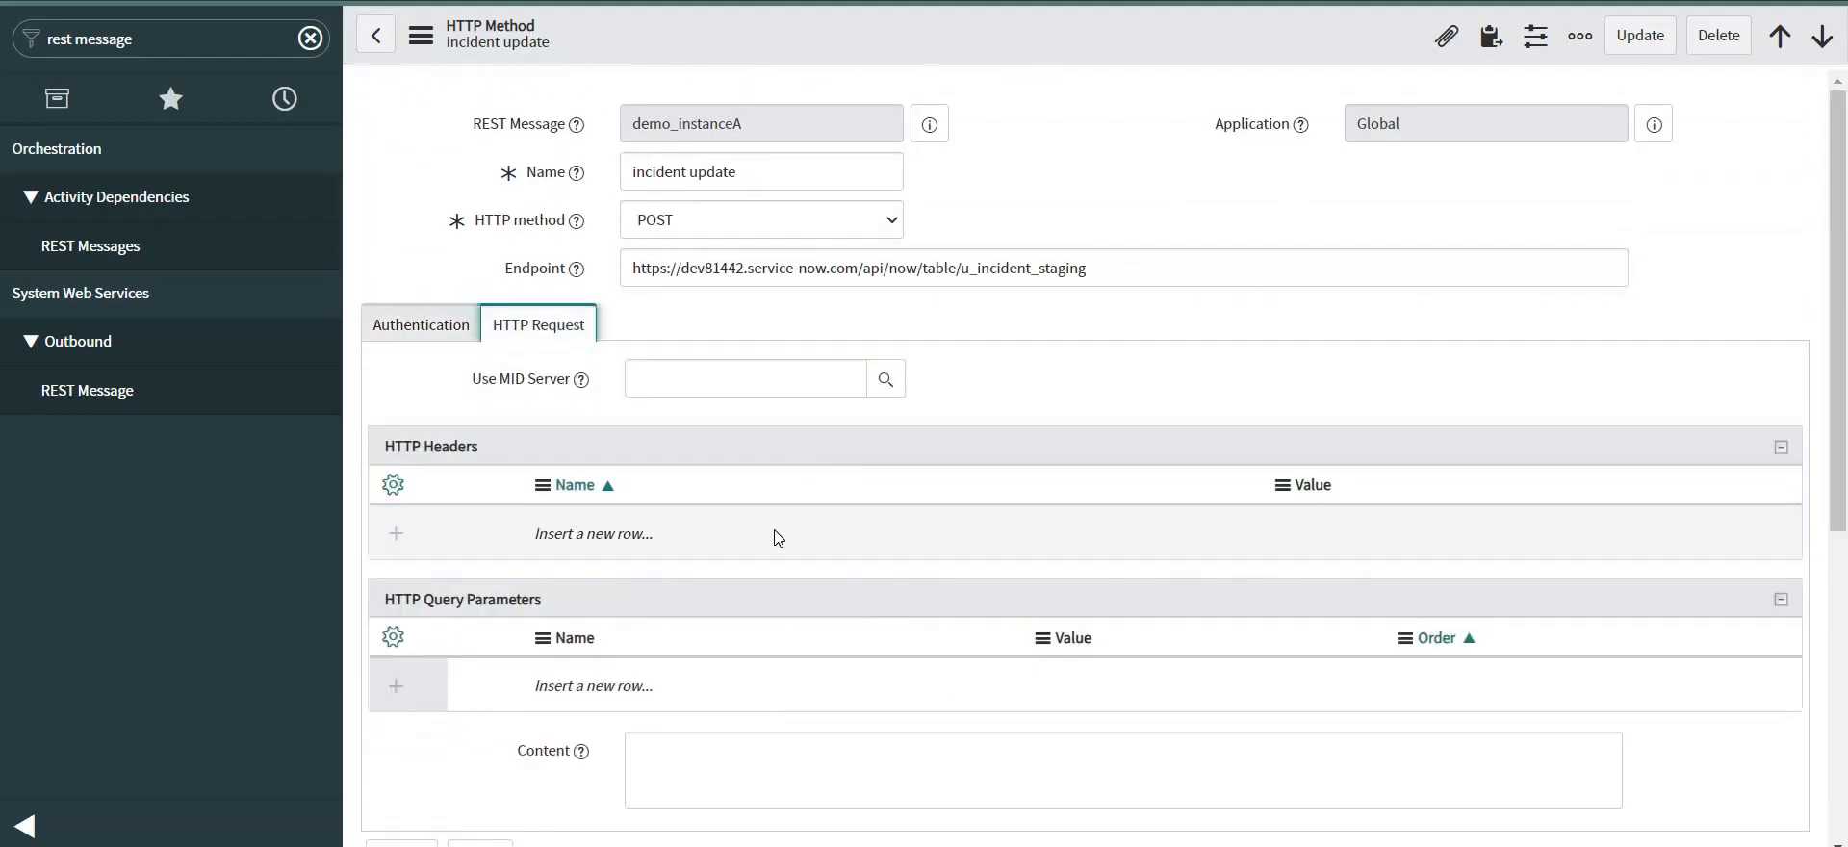
left_click(717, 535)
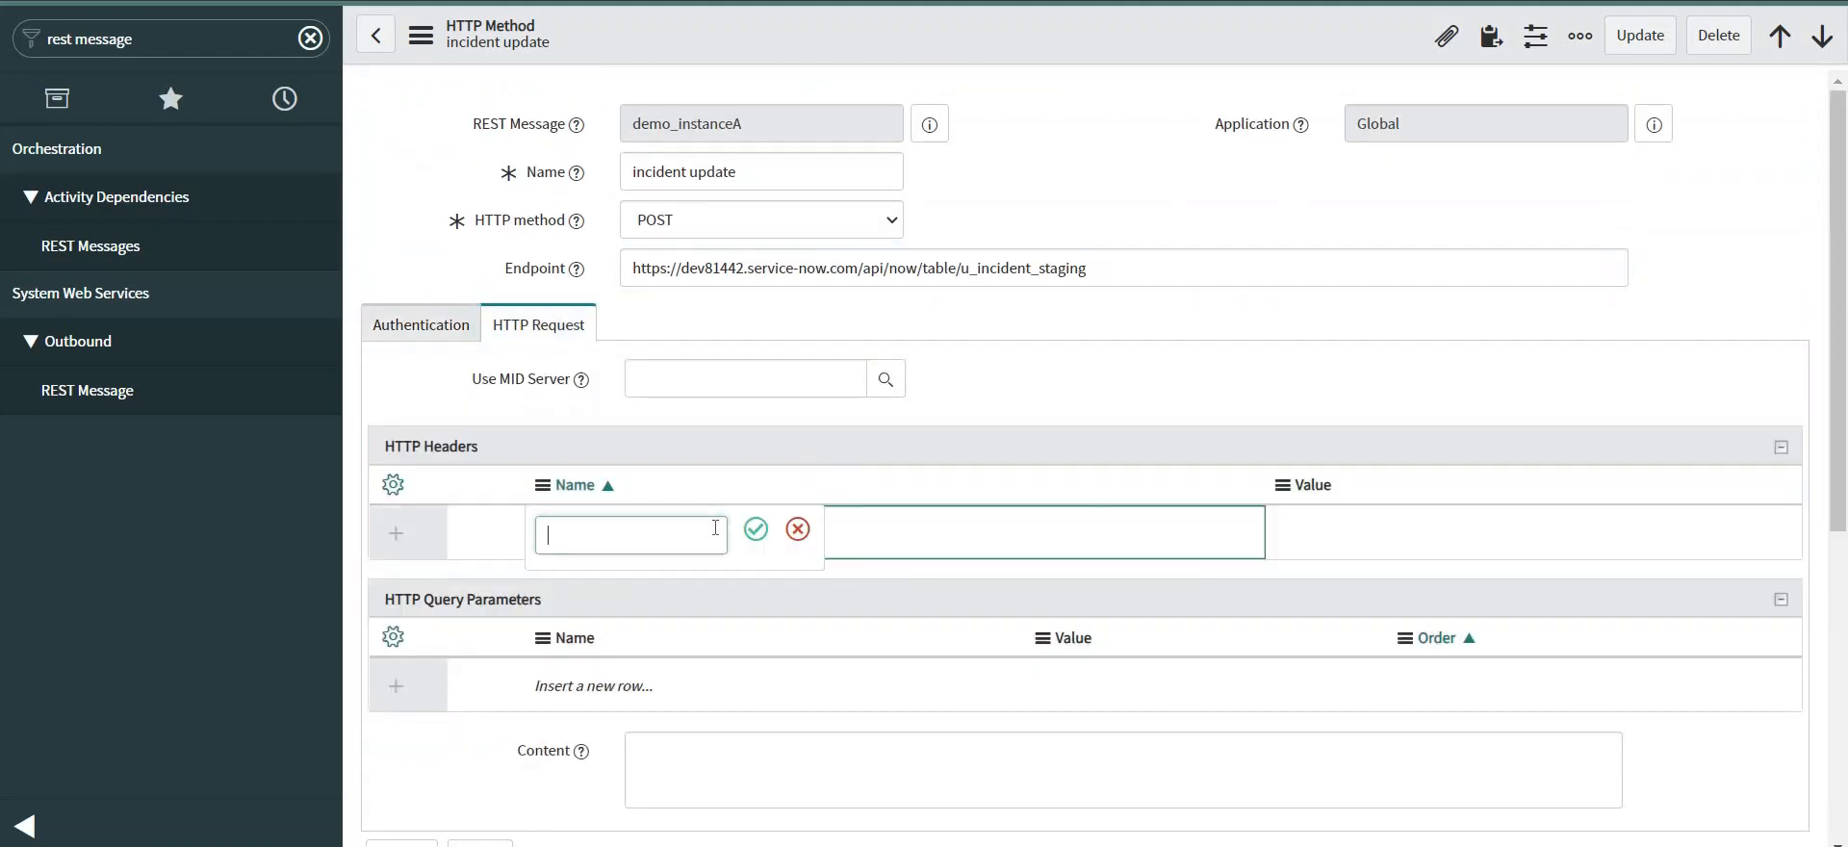
type("Co")
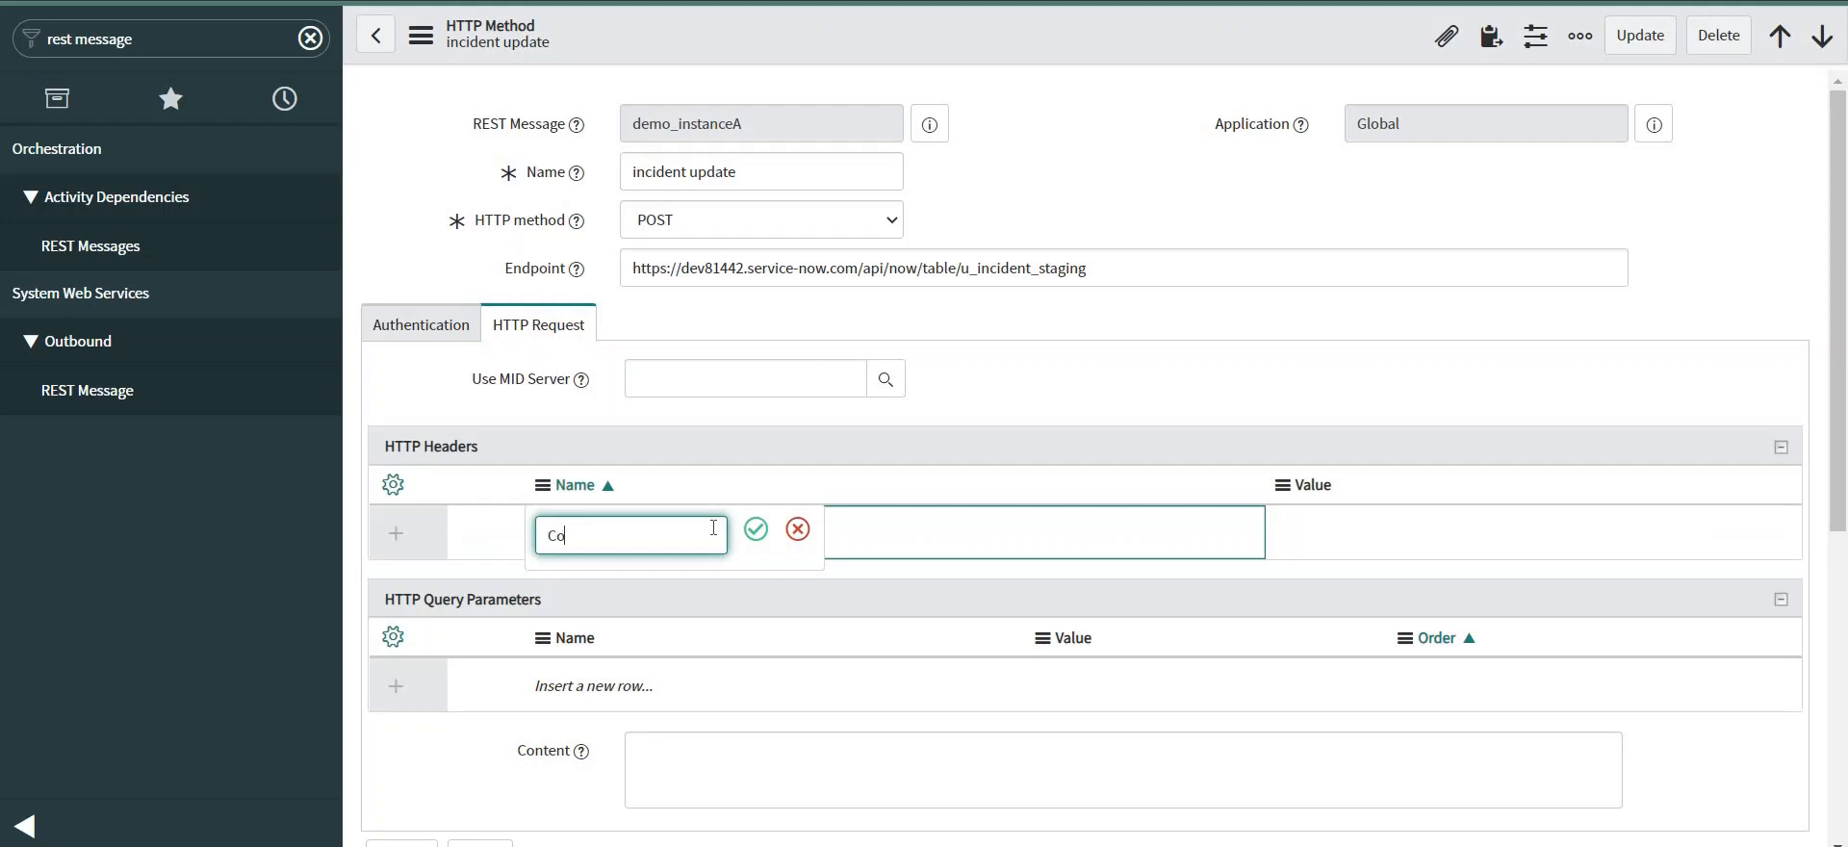
type("ntent-Type")
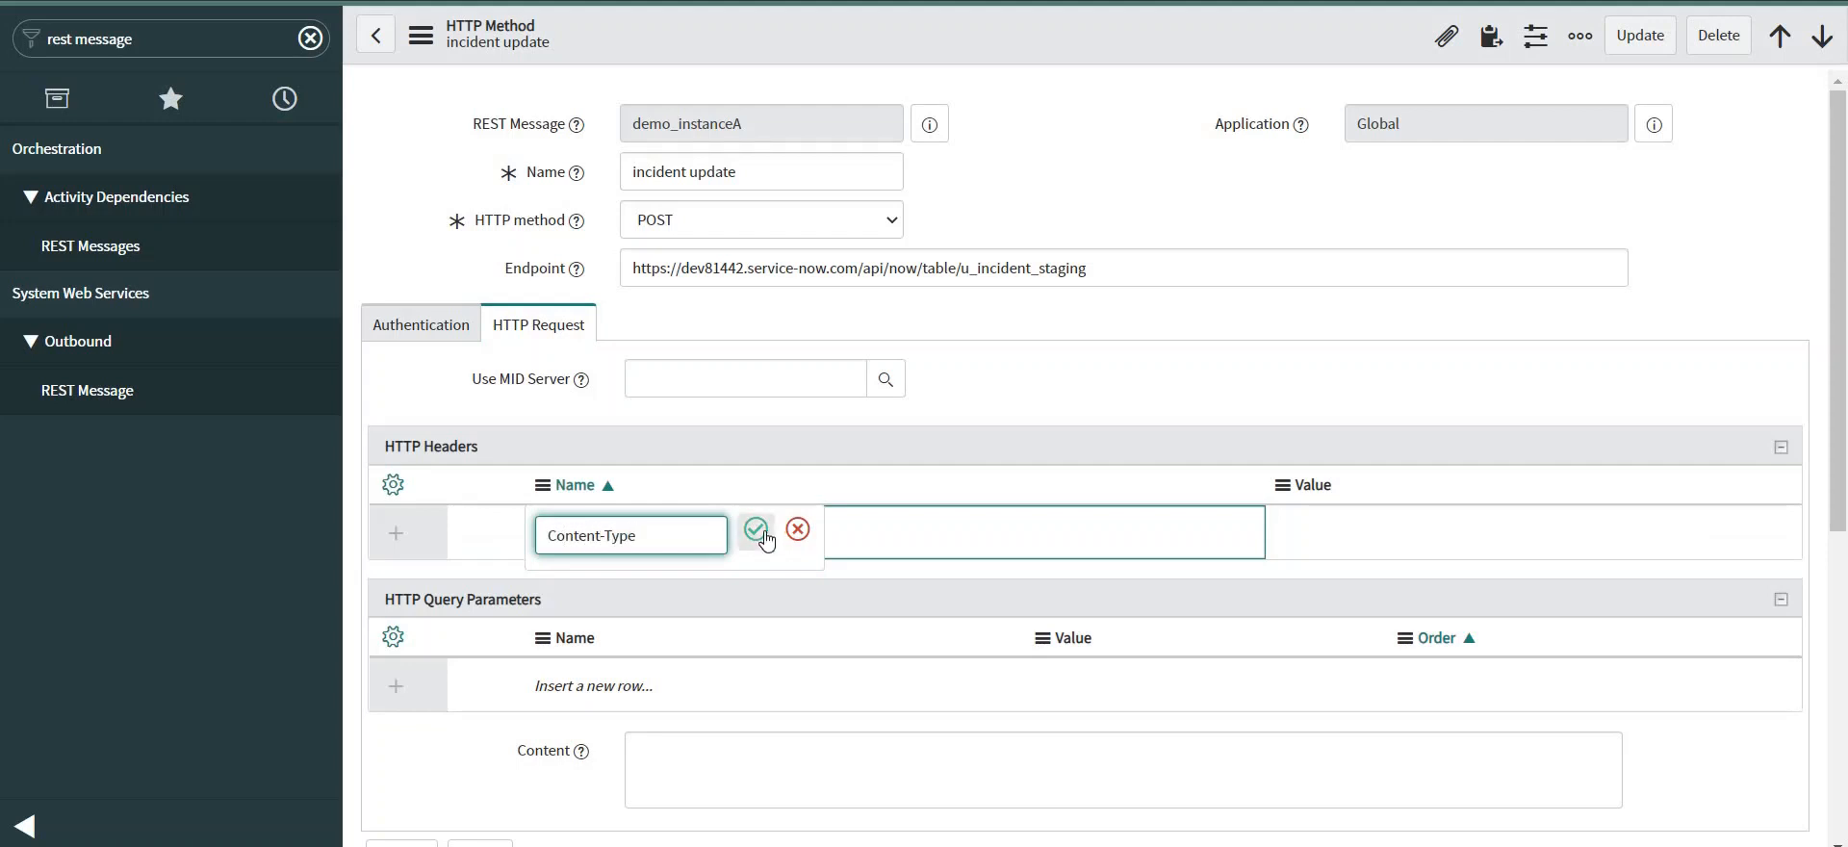
left_click(756, 529)
double_click(1281, 551)
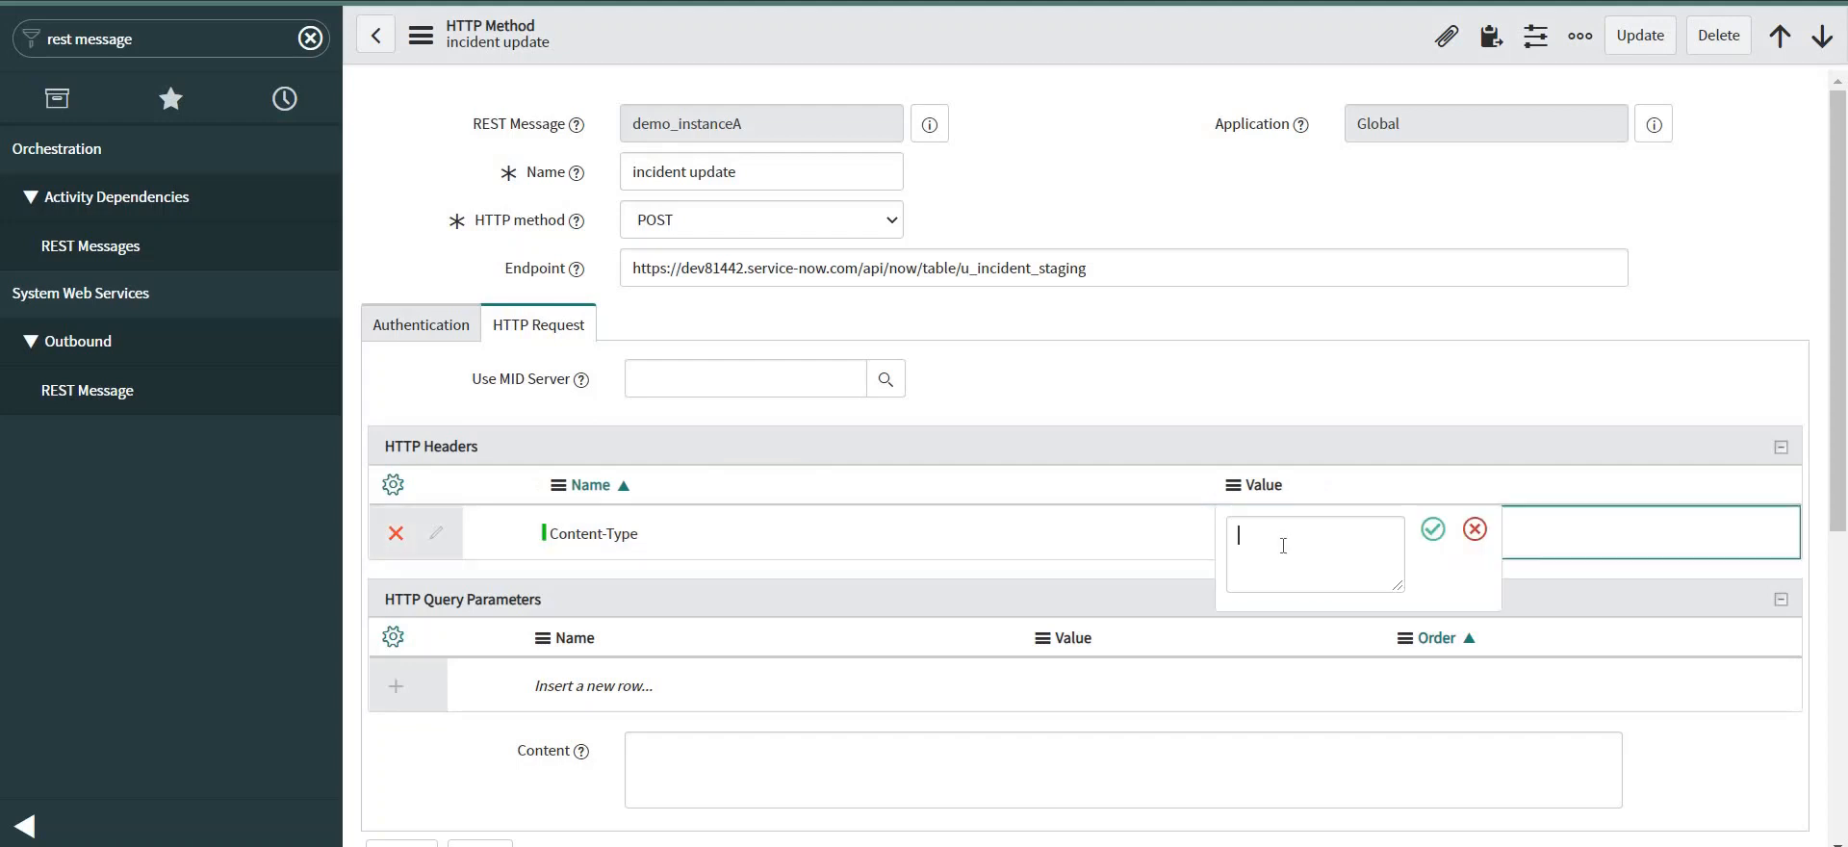
type("appli")
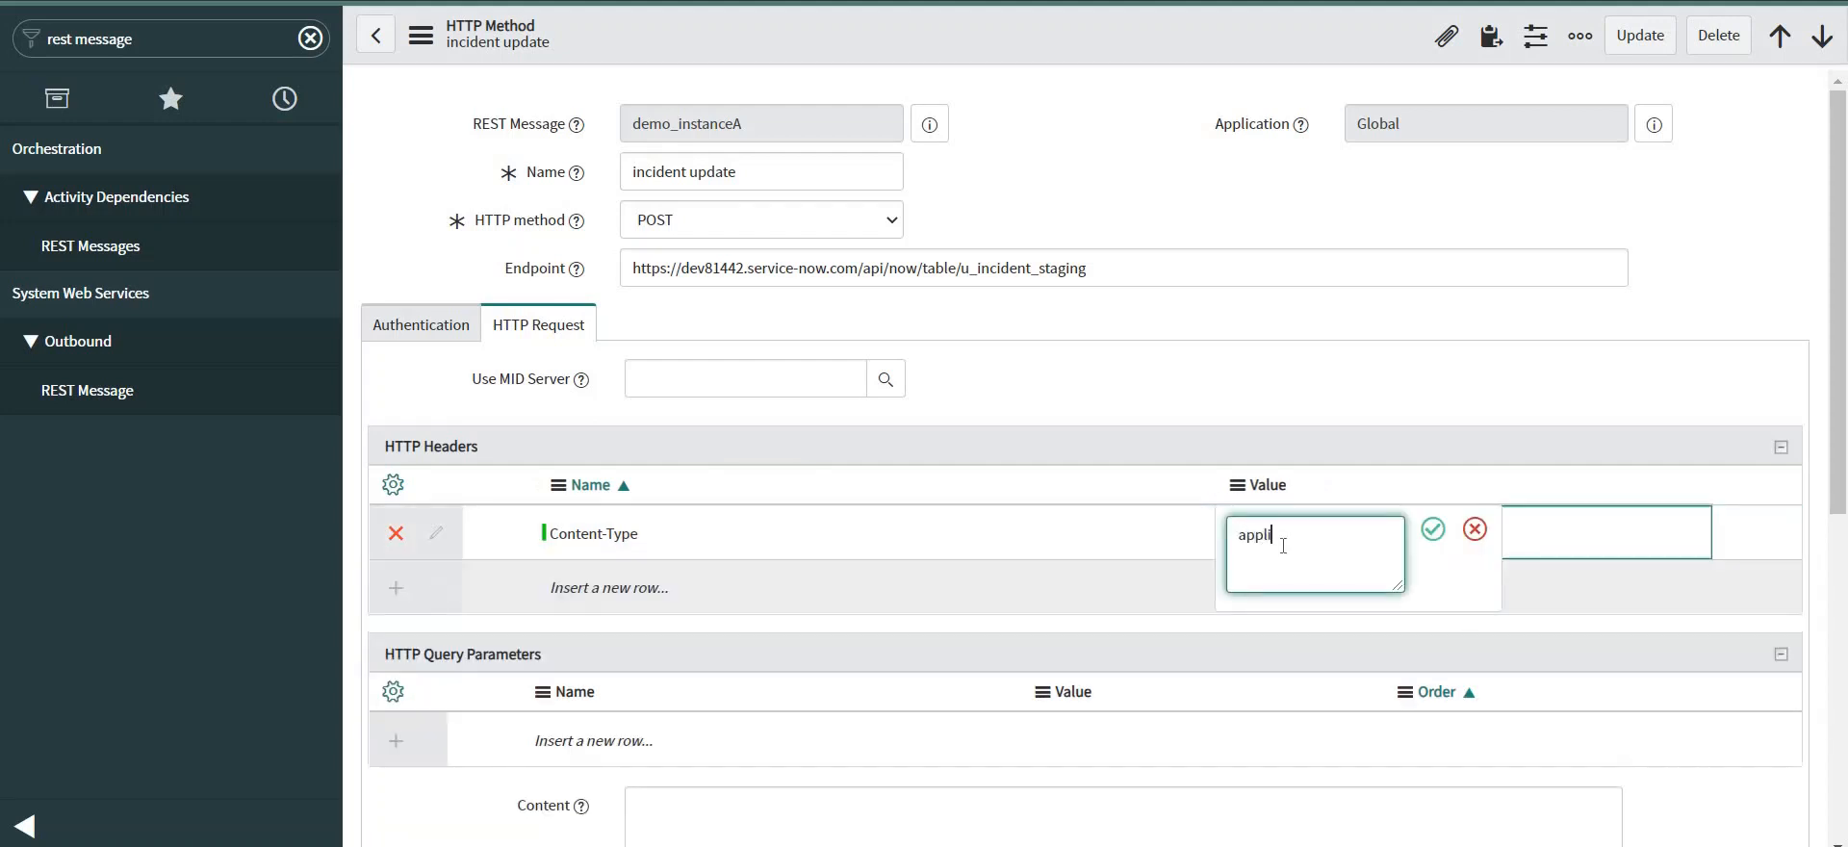
type("cation/json")
left_click(1432, 529)
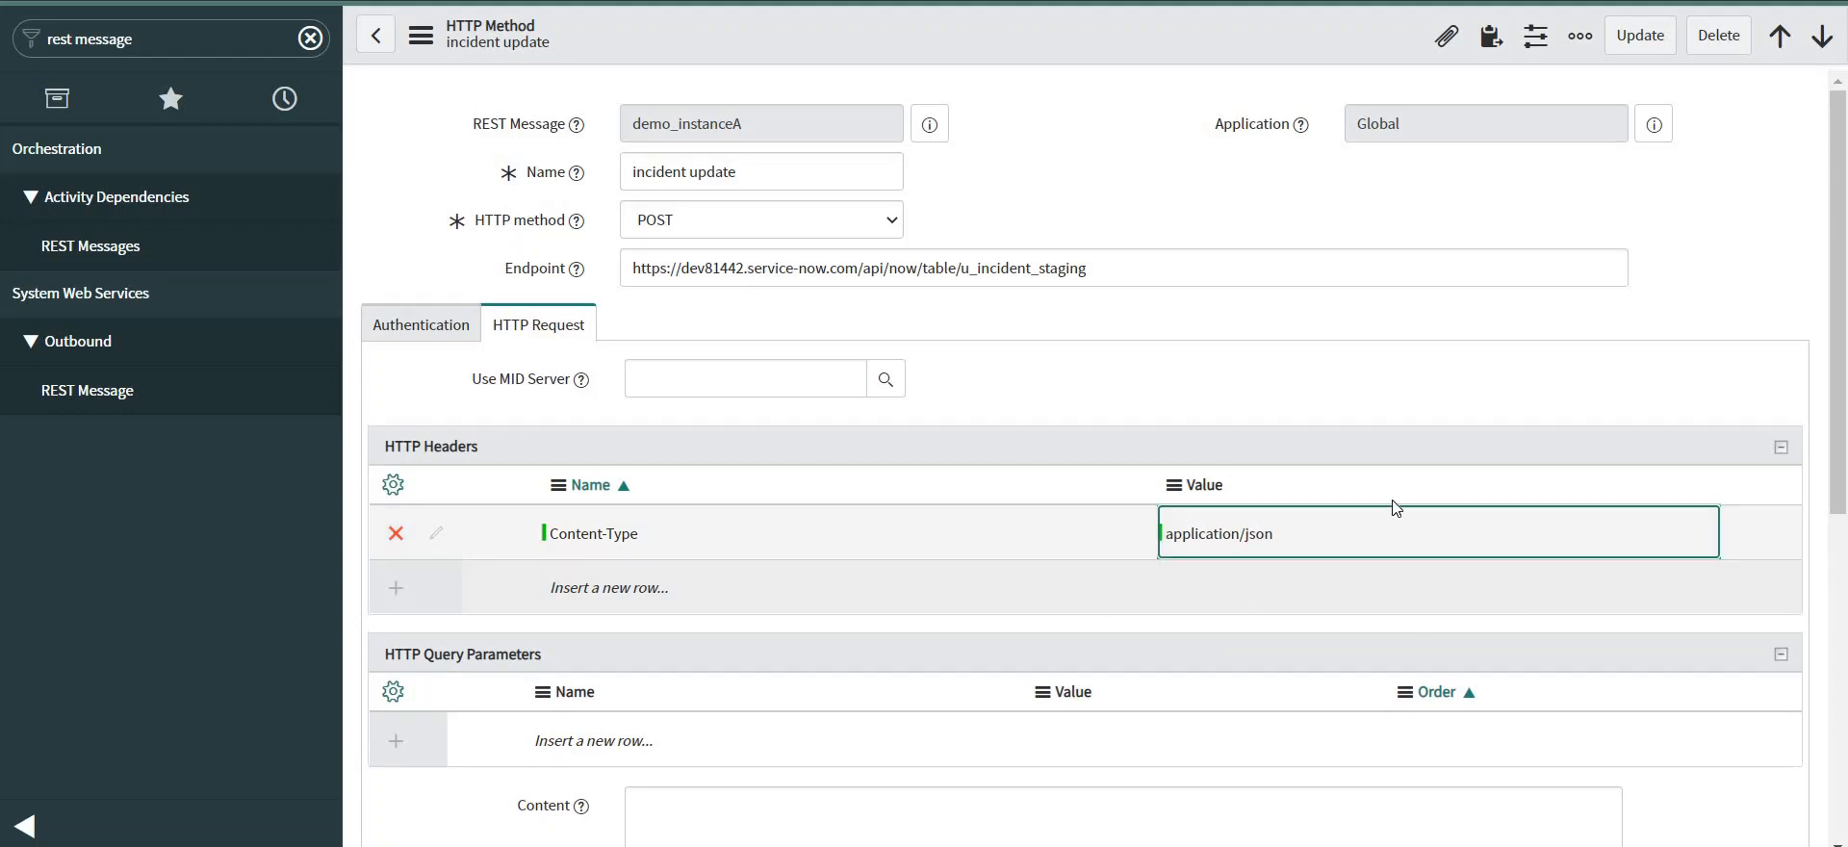
scroll(933, 494, "down", 4)
left_click(713, 472)
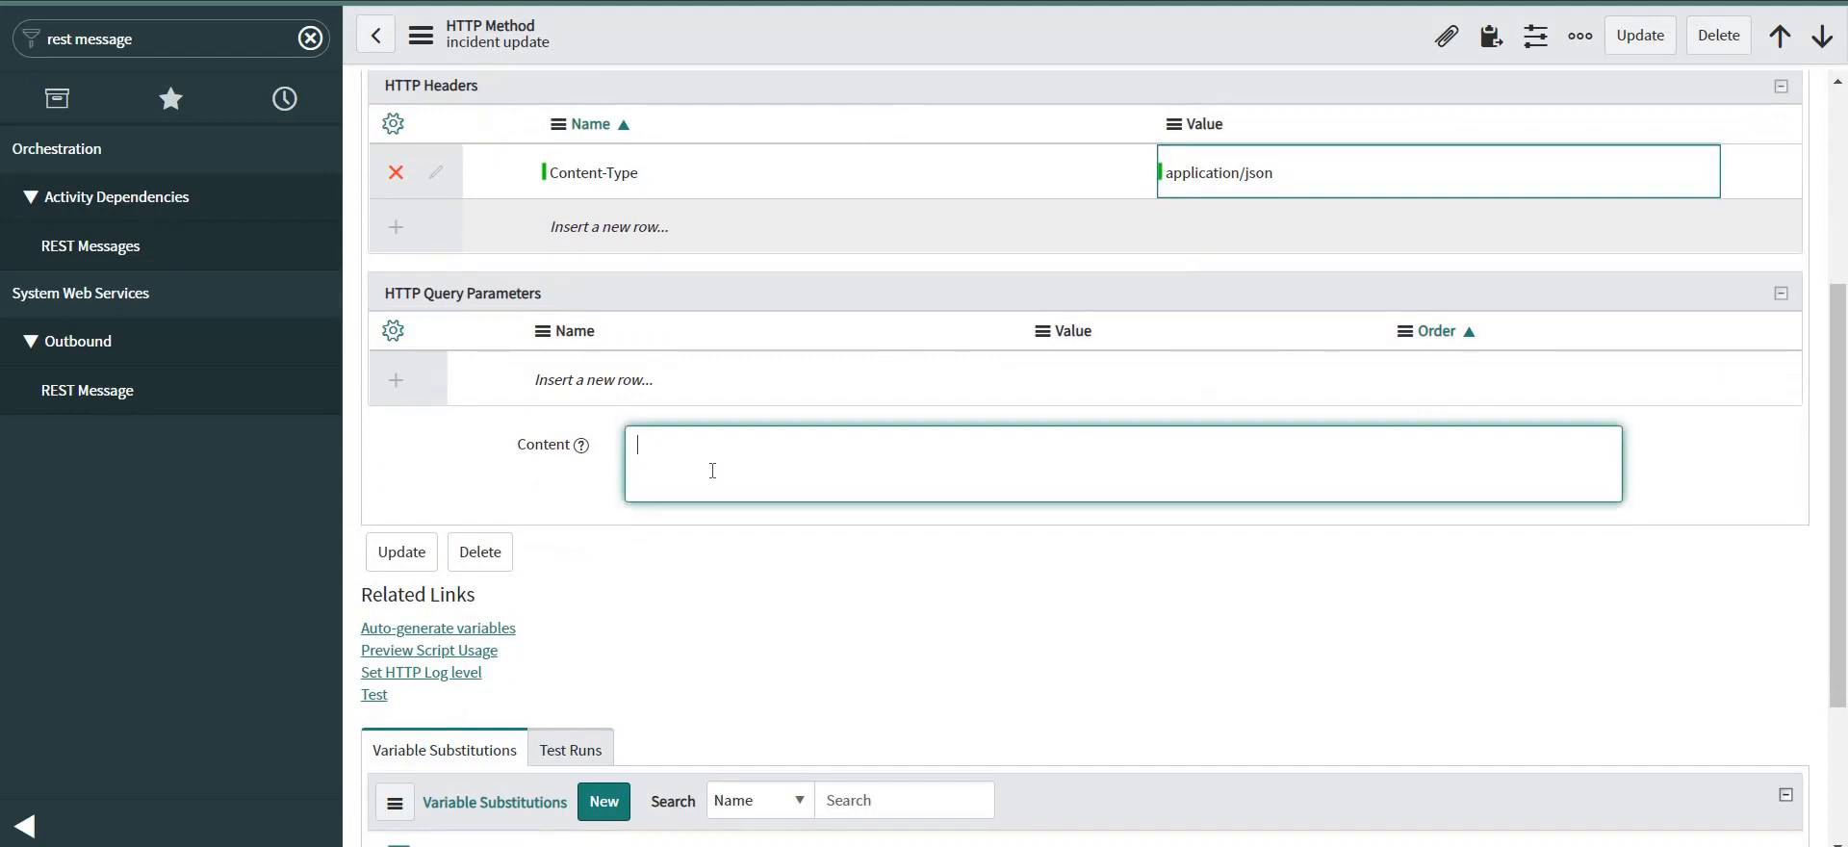
Enter {"u_impact": "${impact}"} as the request Content and save the method.
type("{ ")
type("\"u")
type("_impact")
type("\": \"")
type("$")
type("{")
type("impact")
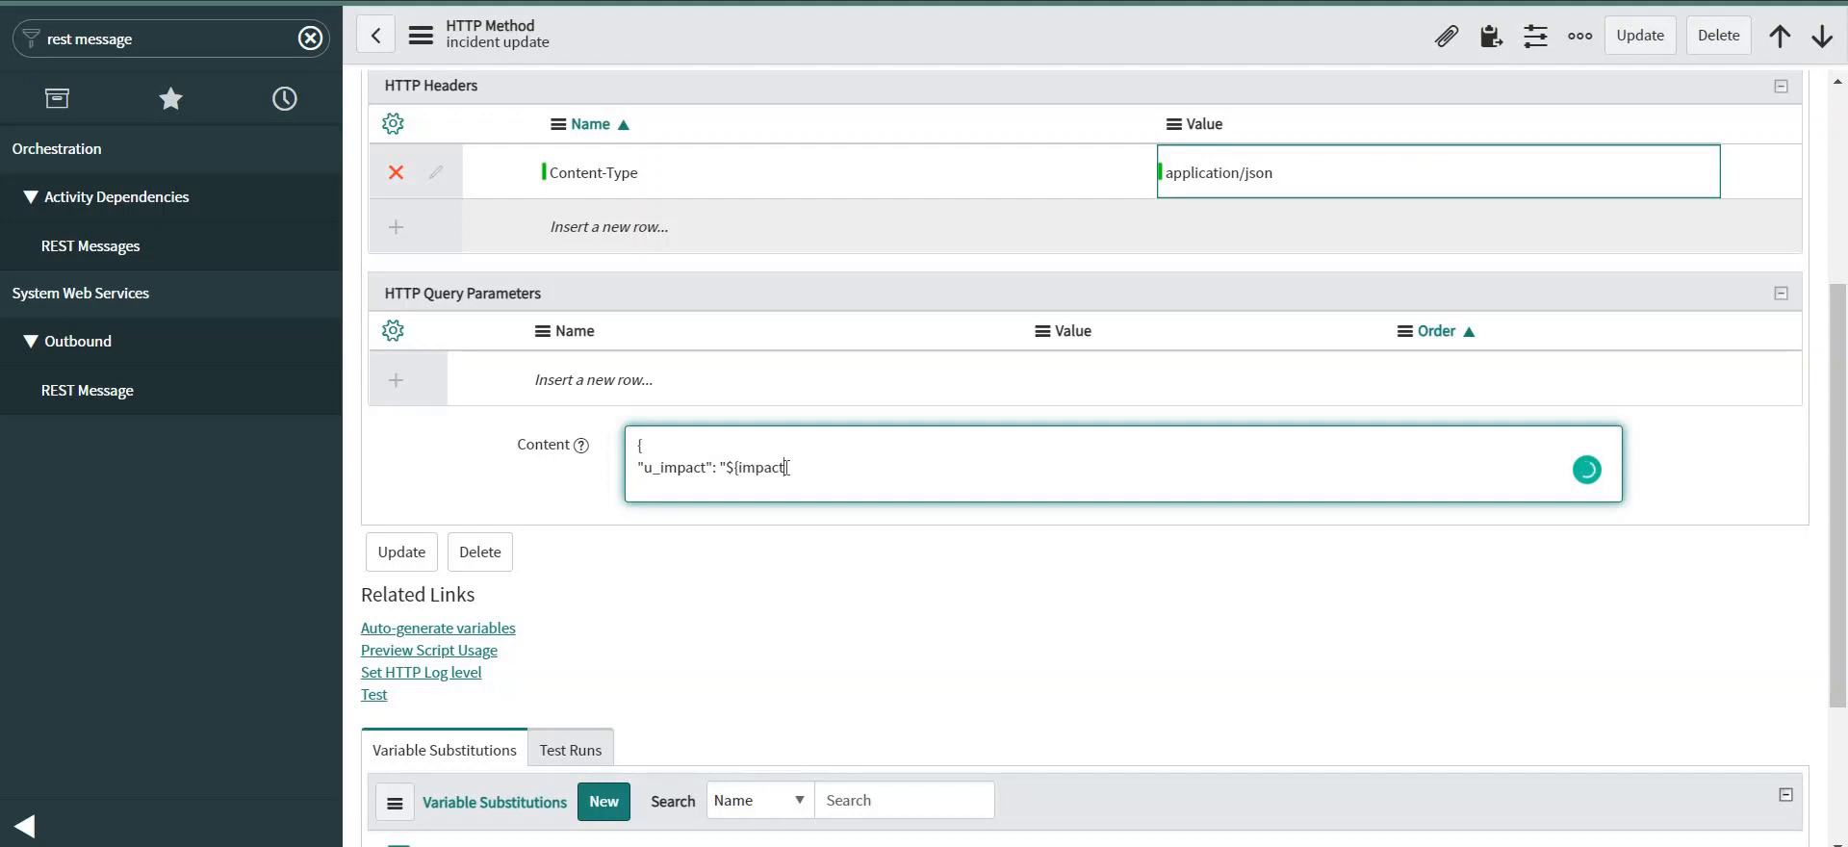
type("}\"")
key("Return")
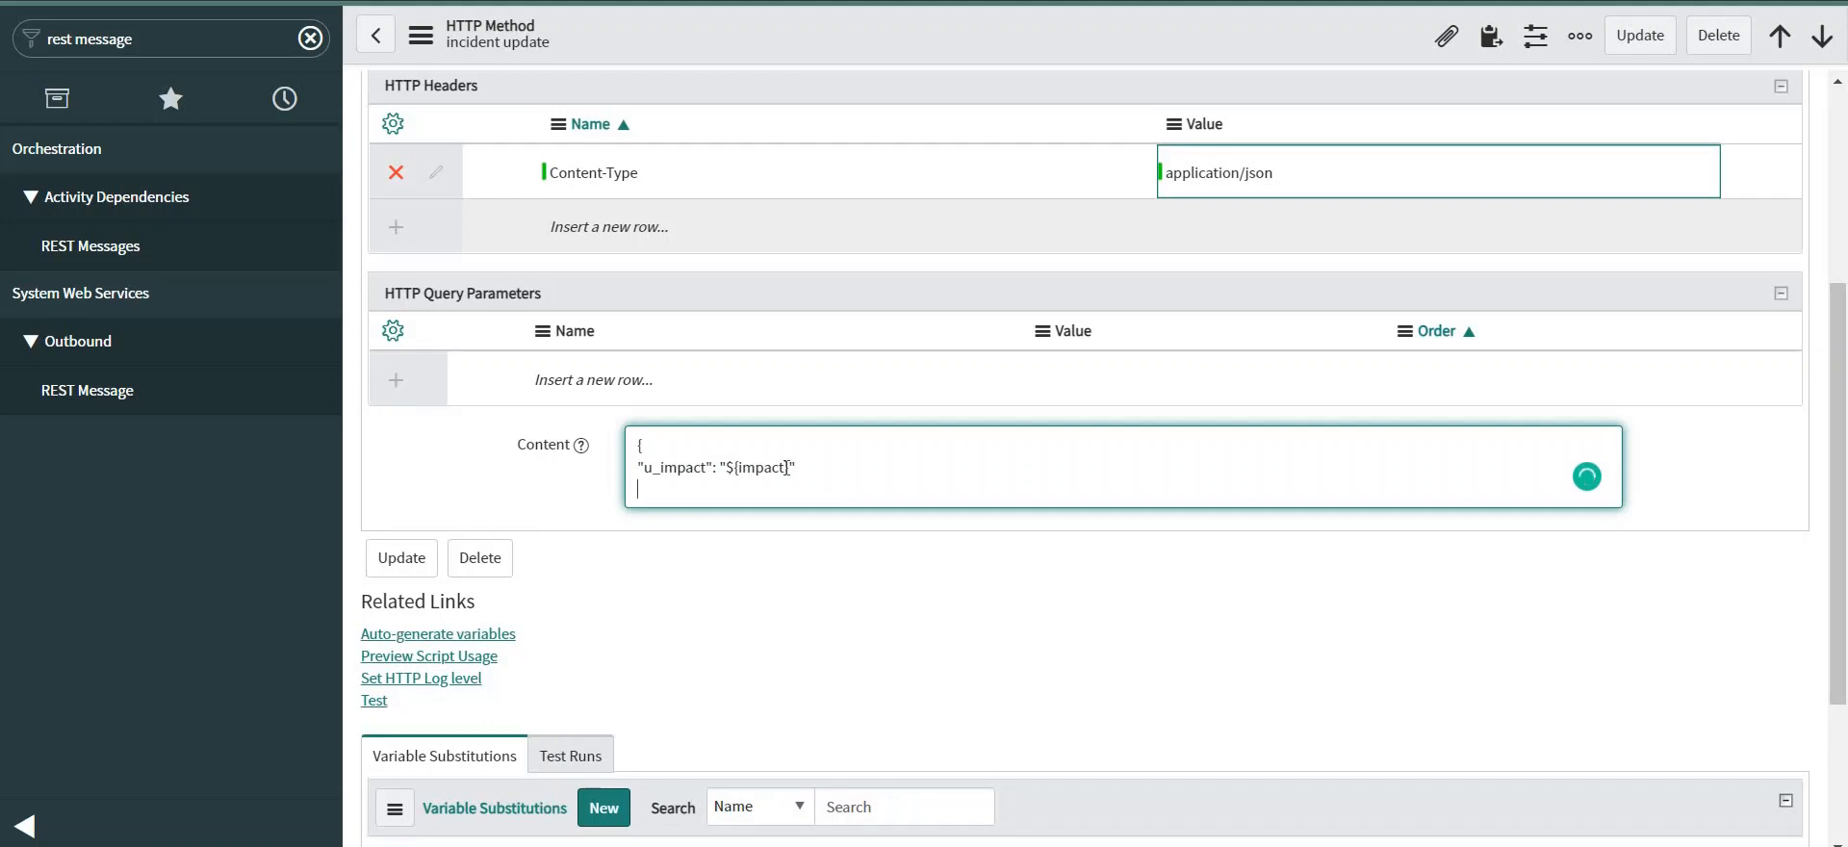
type("}")
scroll(823, 353, "down", 1)
scroll(823, 353, "down", 2)
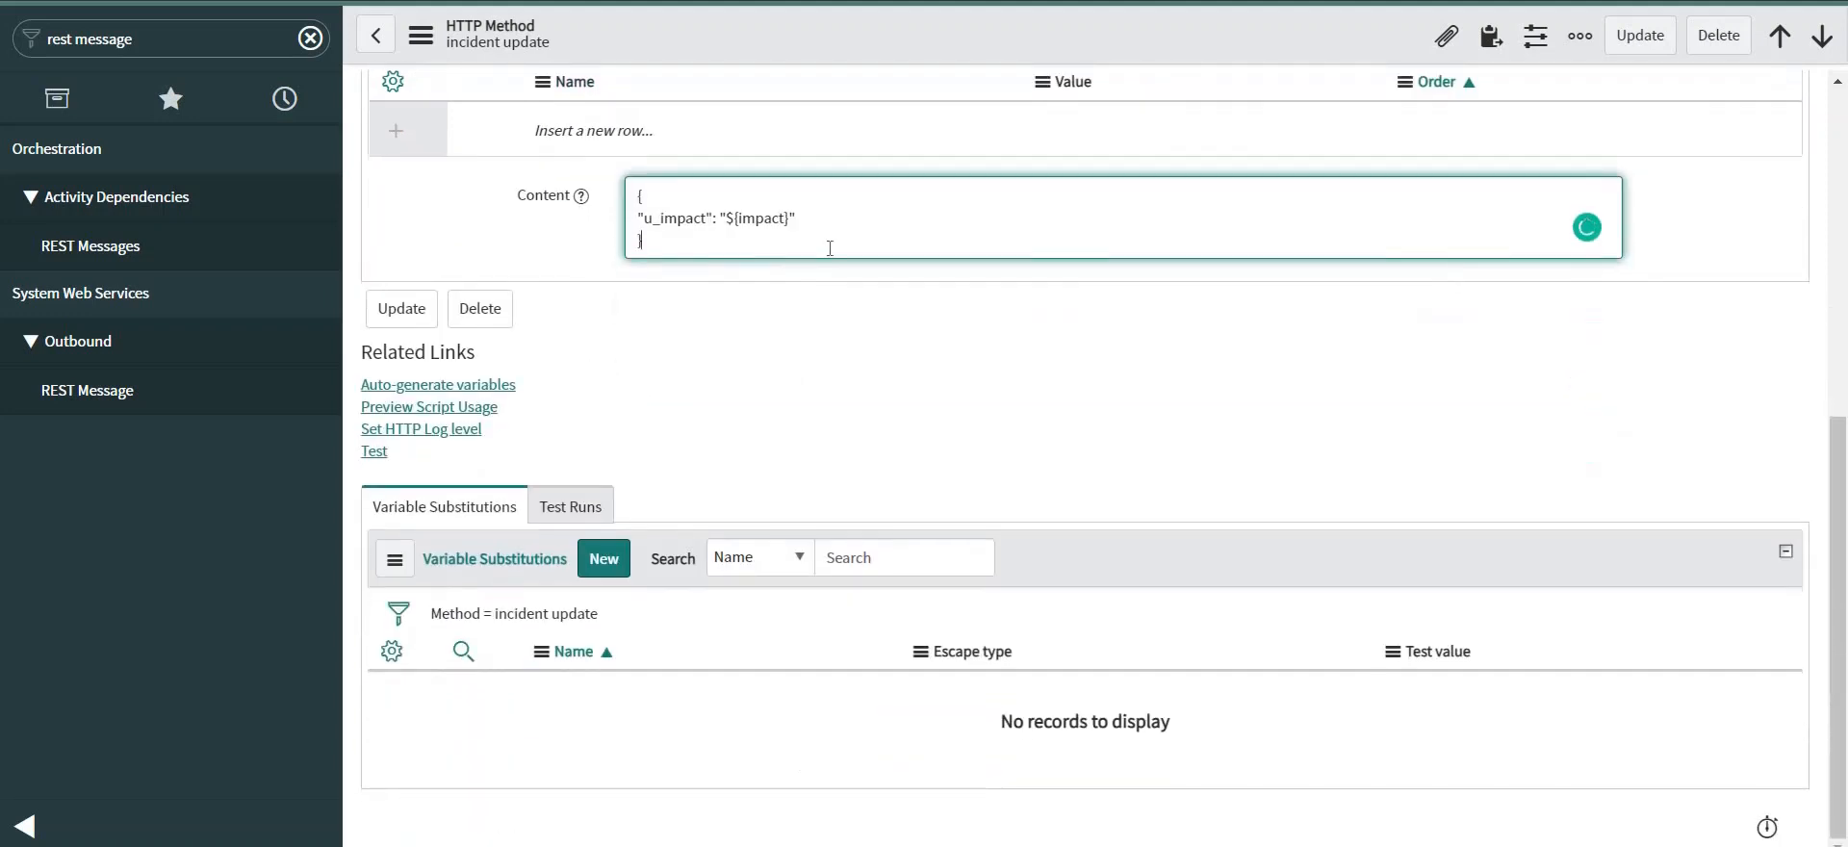
right_click(893, 40)
left_click(828, 27)
right_click(826, 29)
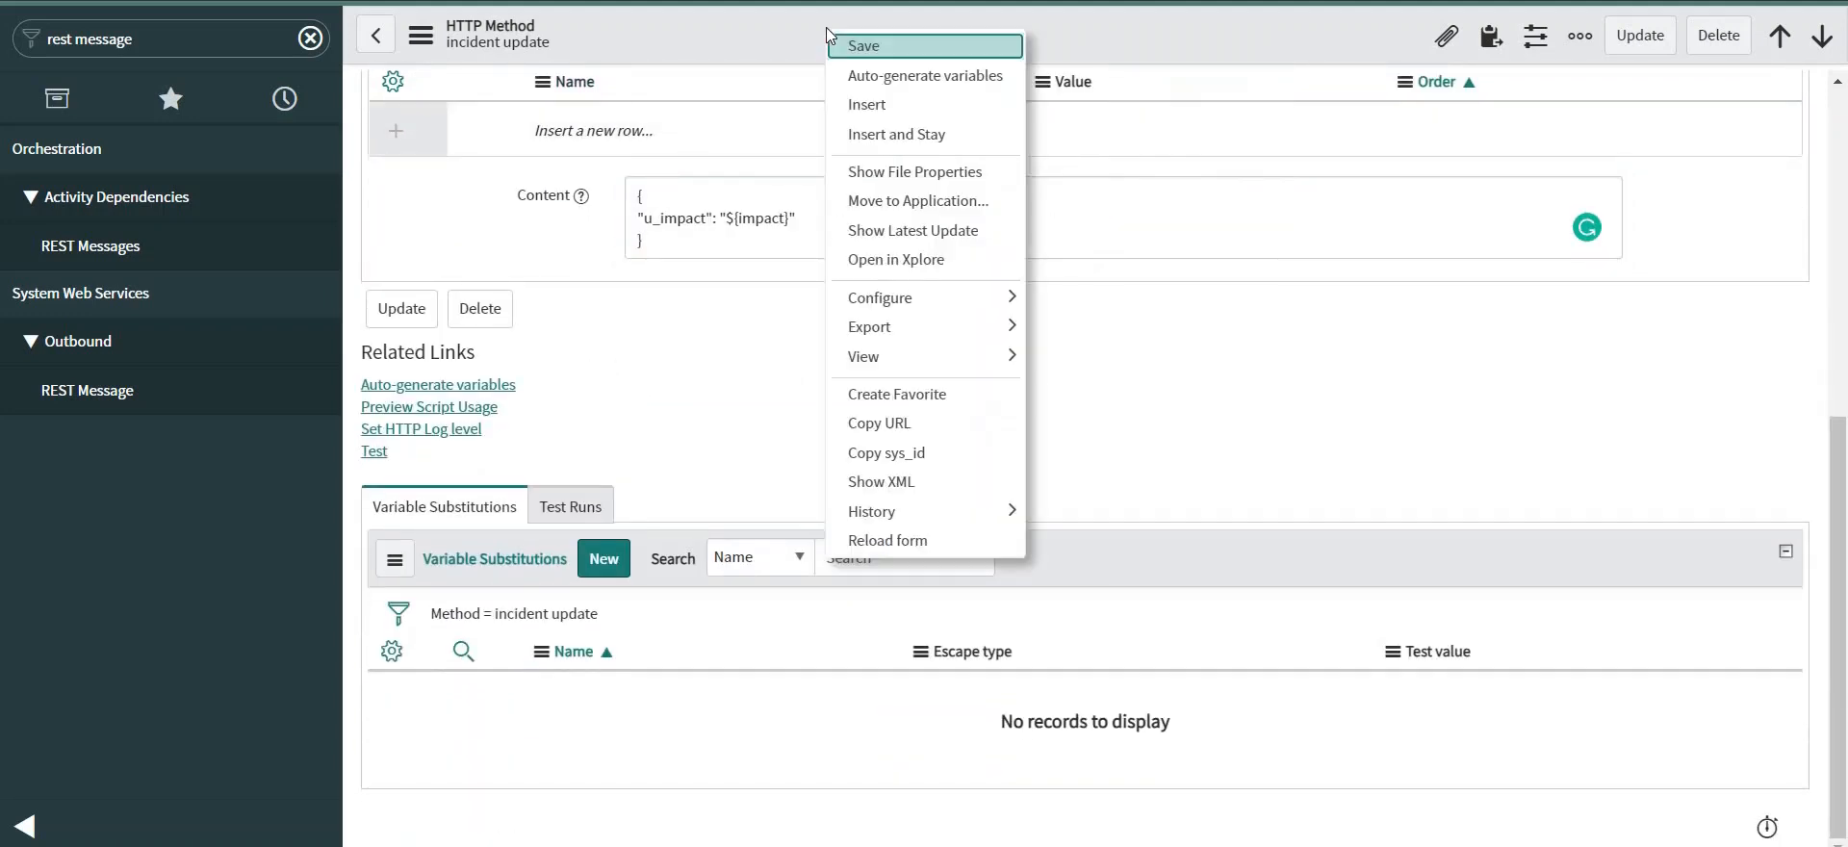
left_click(863, 41)
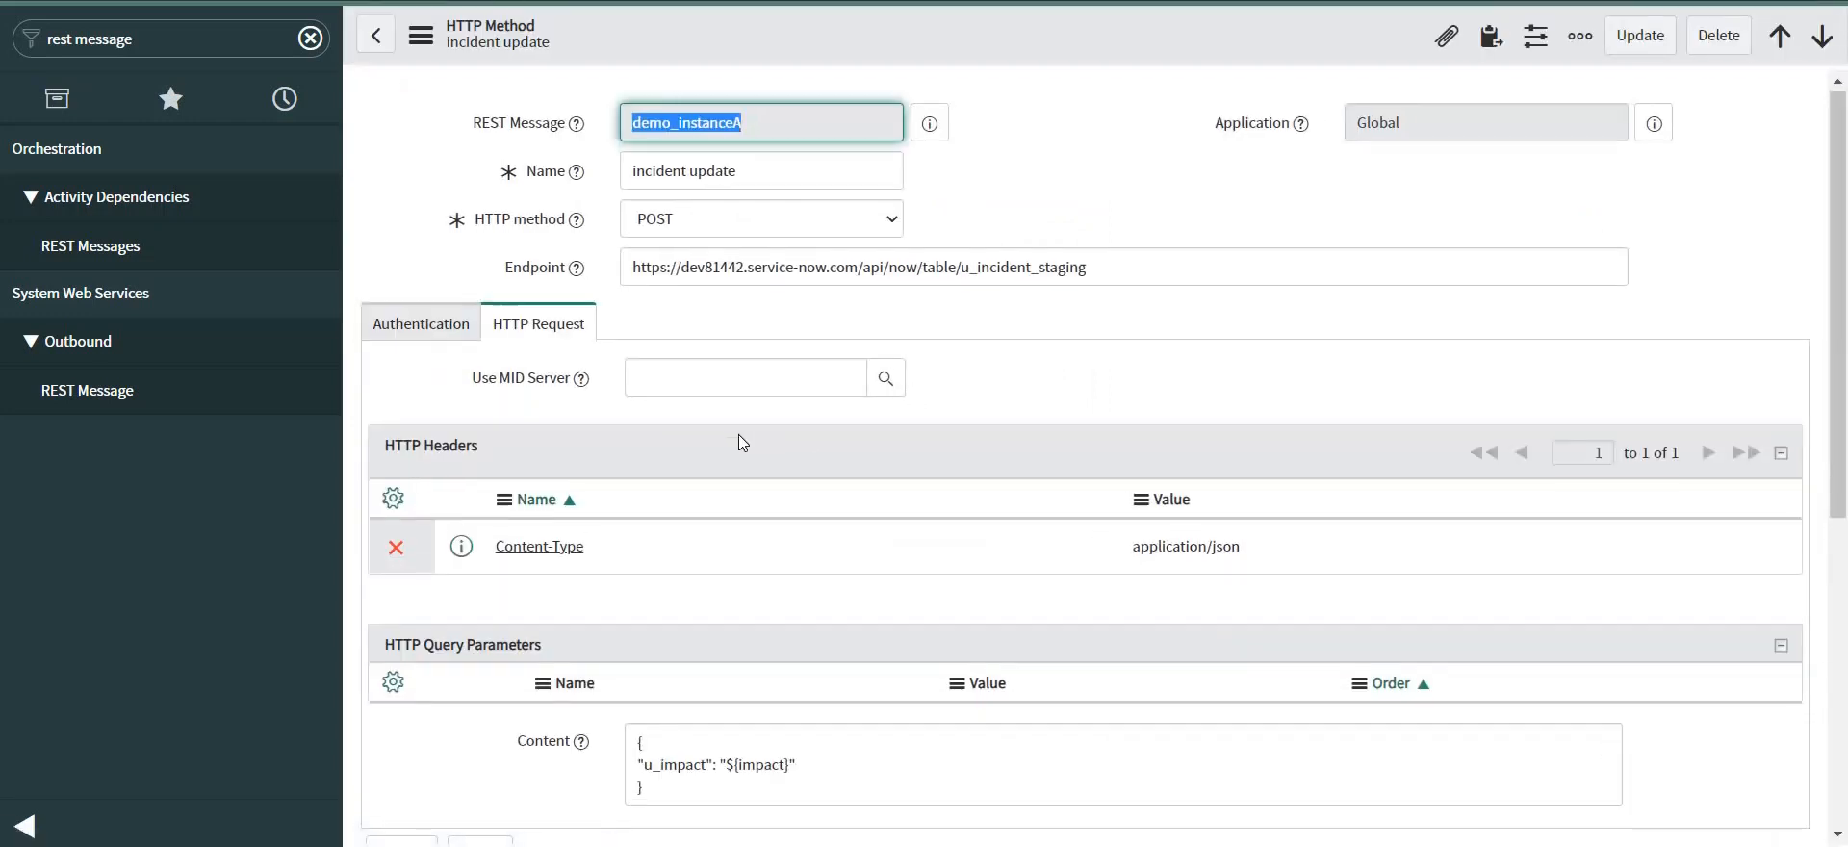
Auto-generate variables so the impact substitution is created from the request body.
scroll(742, 443, "down", 4)
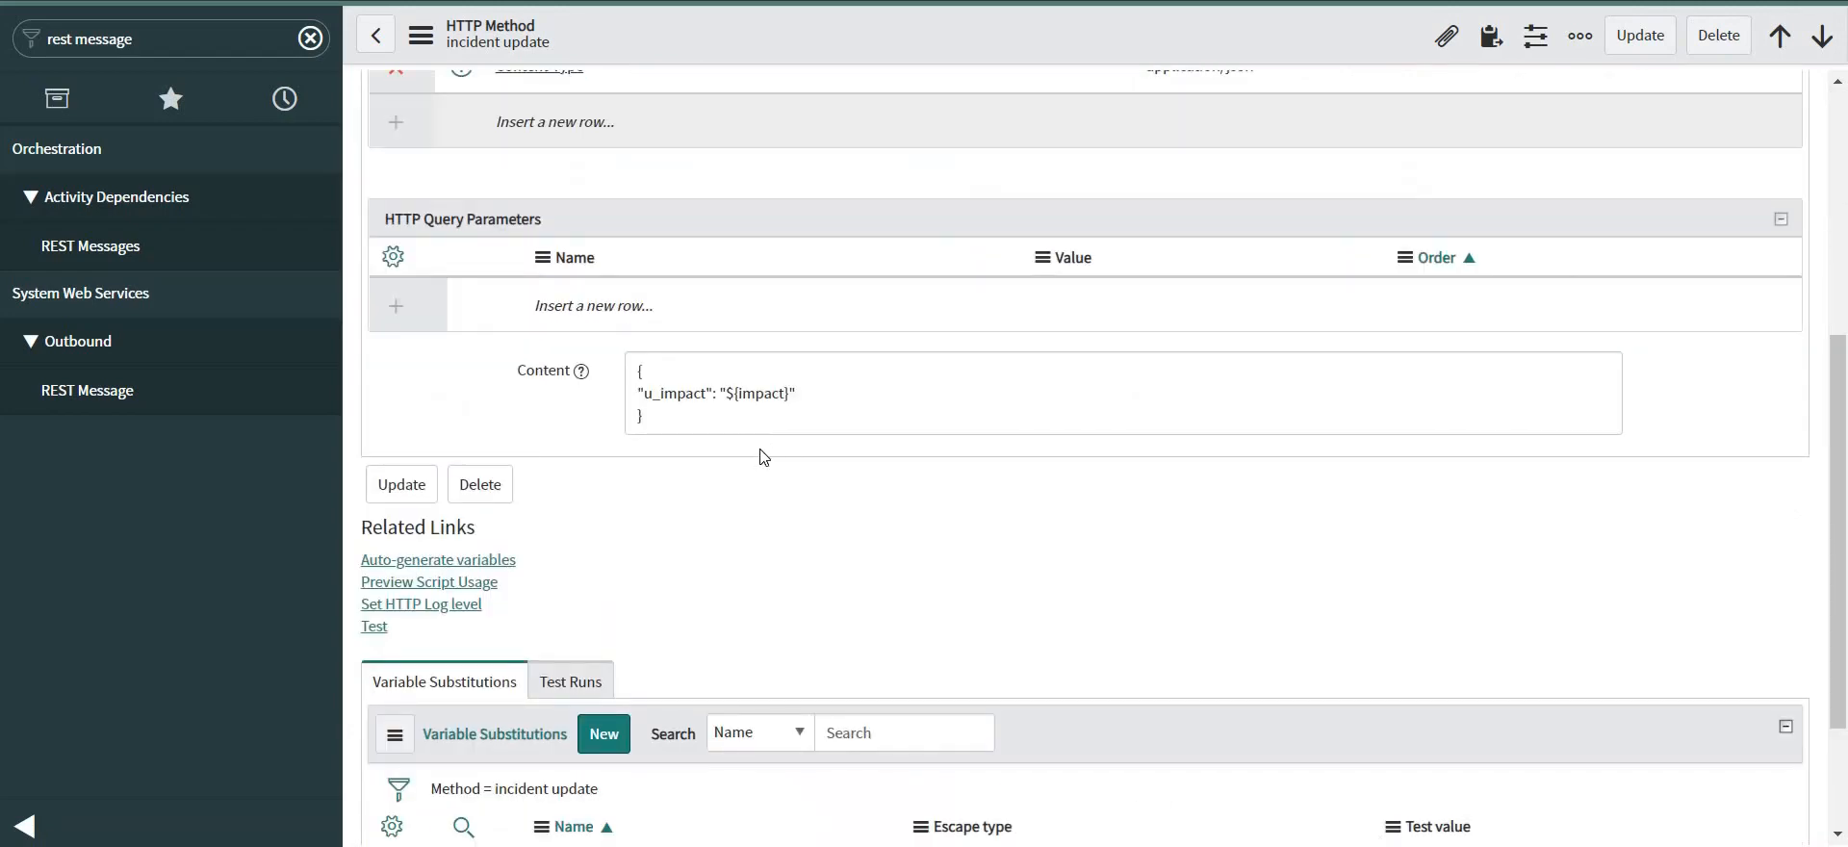
scroll(759, 459, "down", 2)
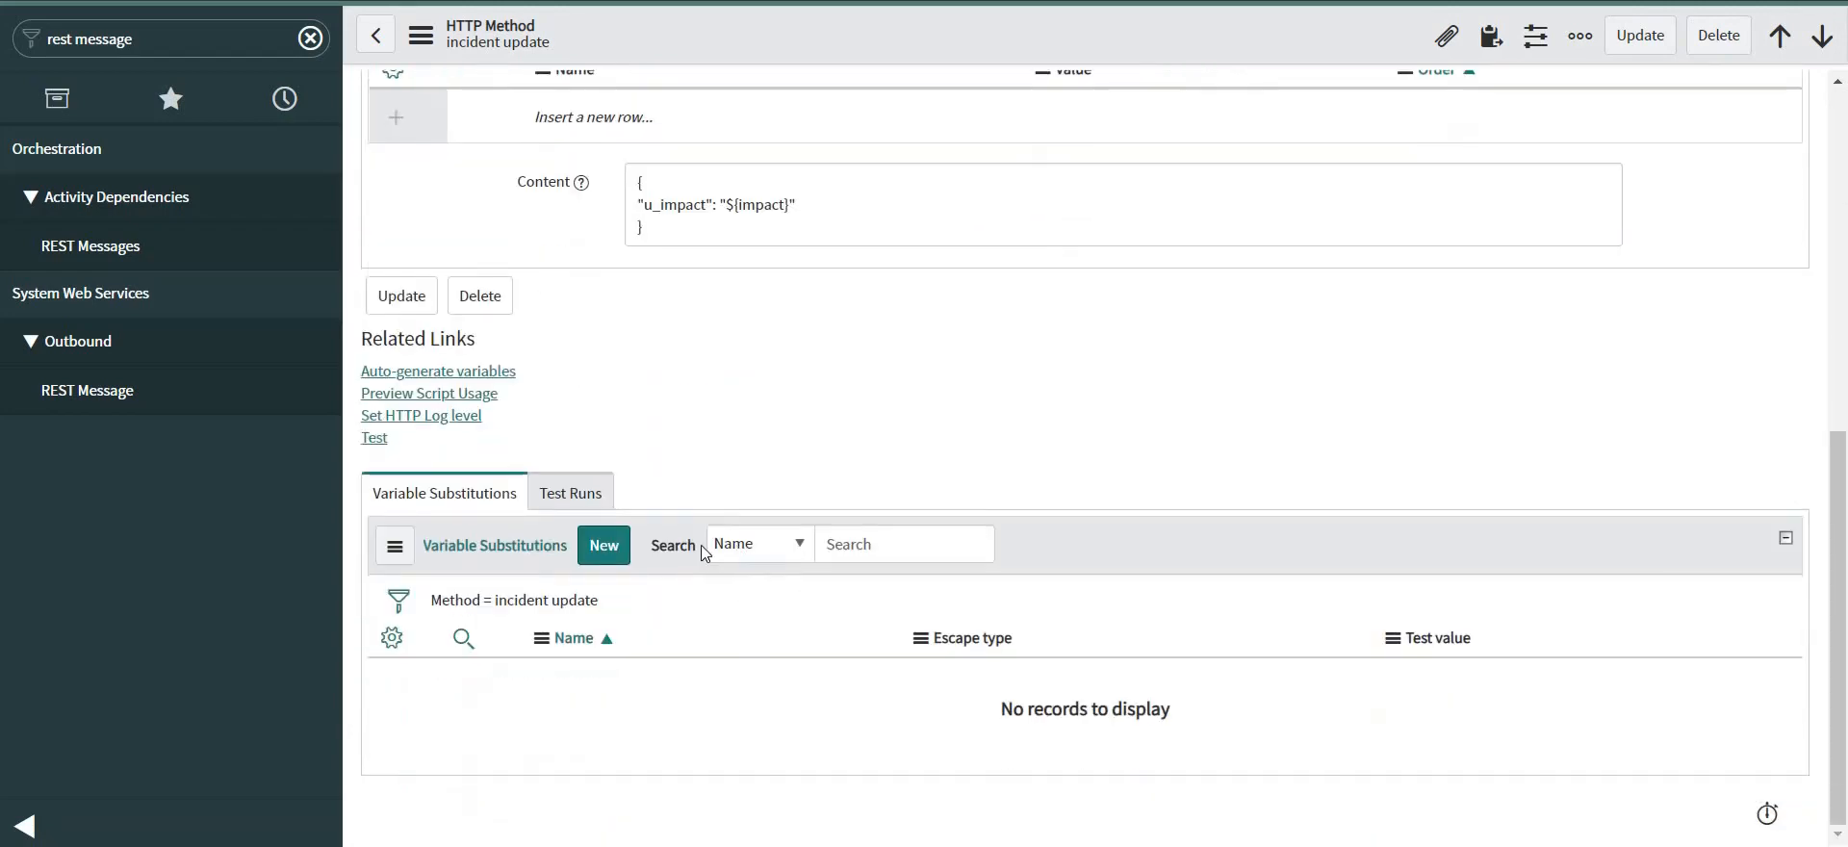
left_click(438, 371)
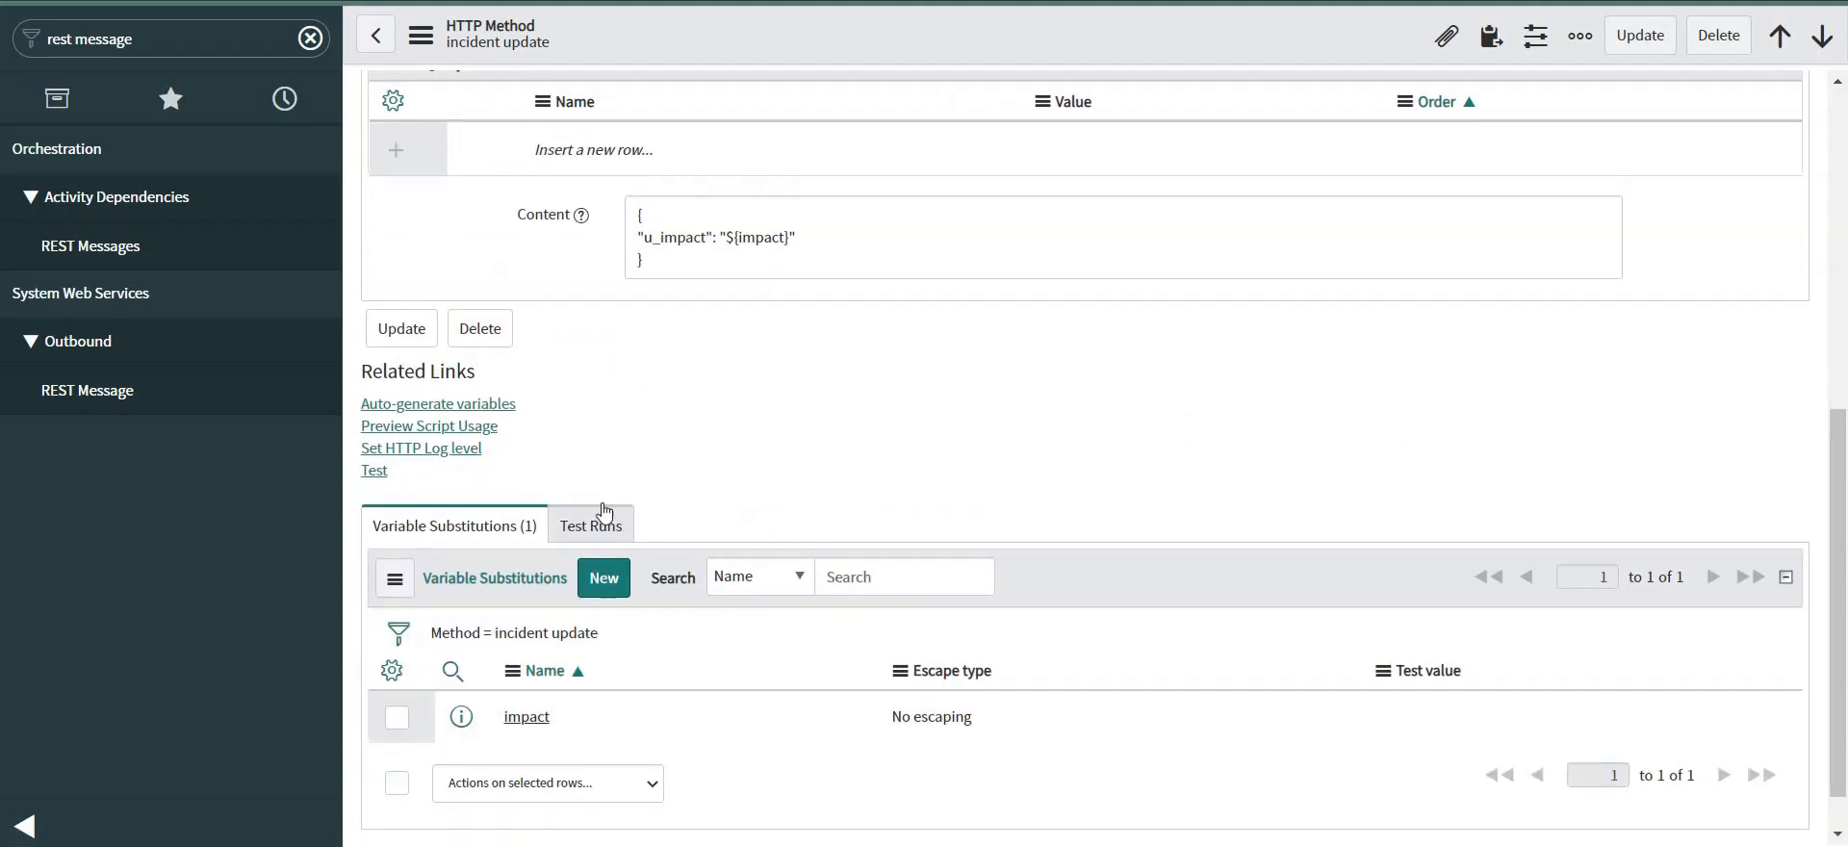
left_click(481, 435)
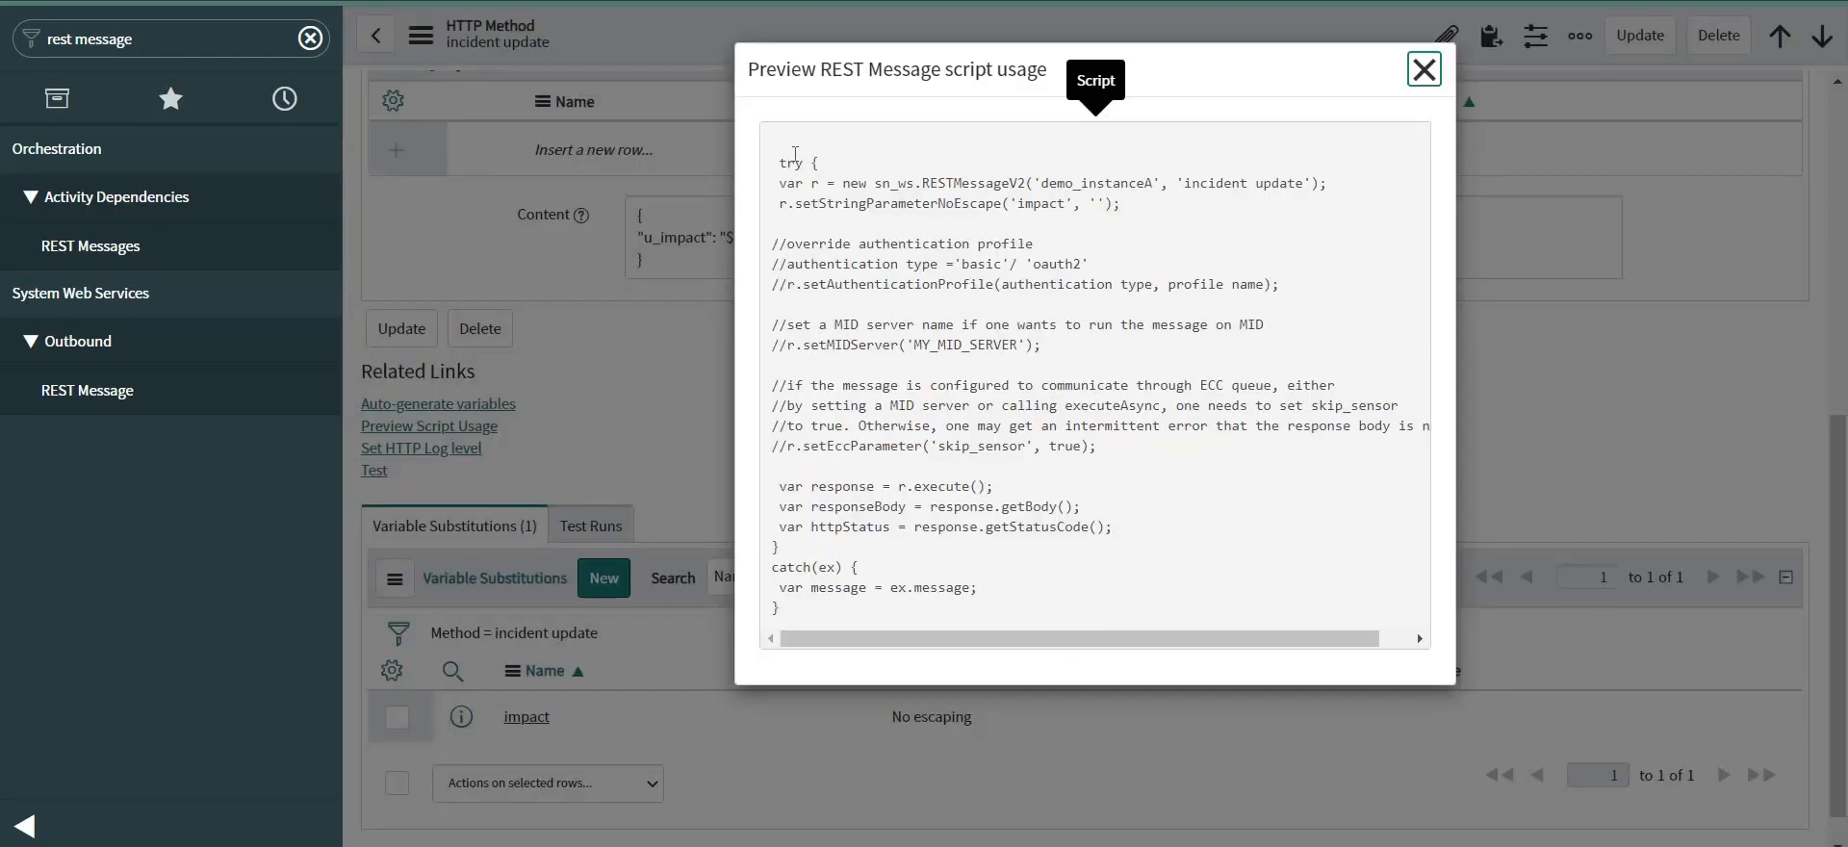
left_click_drag(782, 162, 837, 614)
key("ctrl+c")
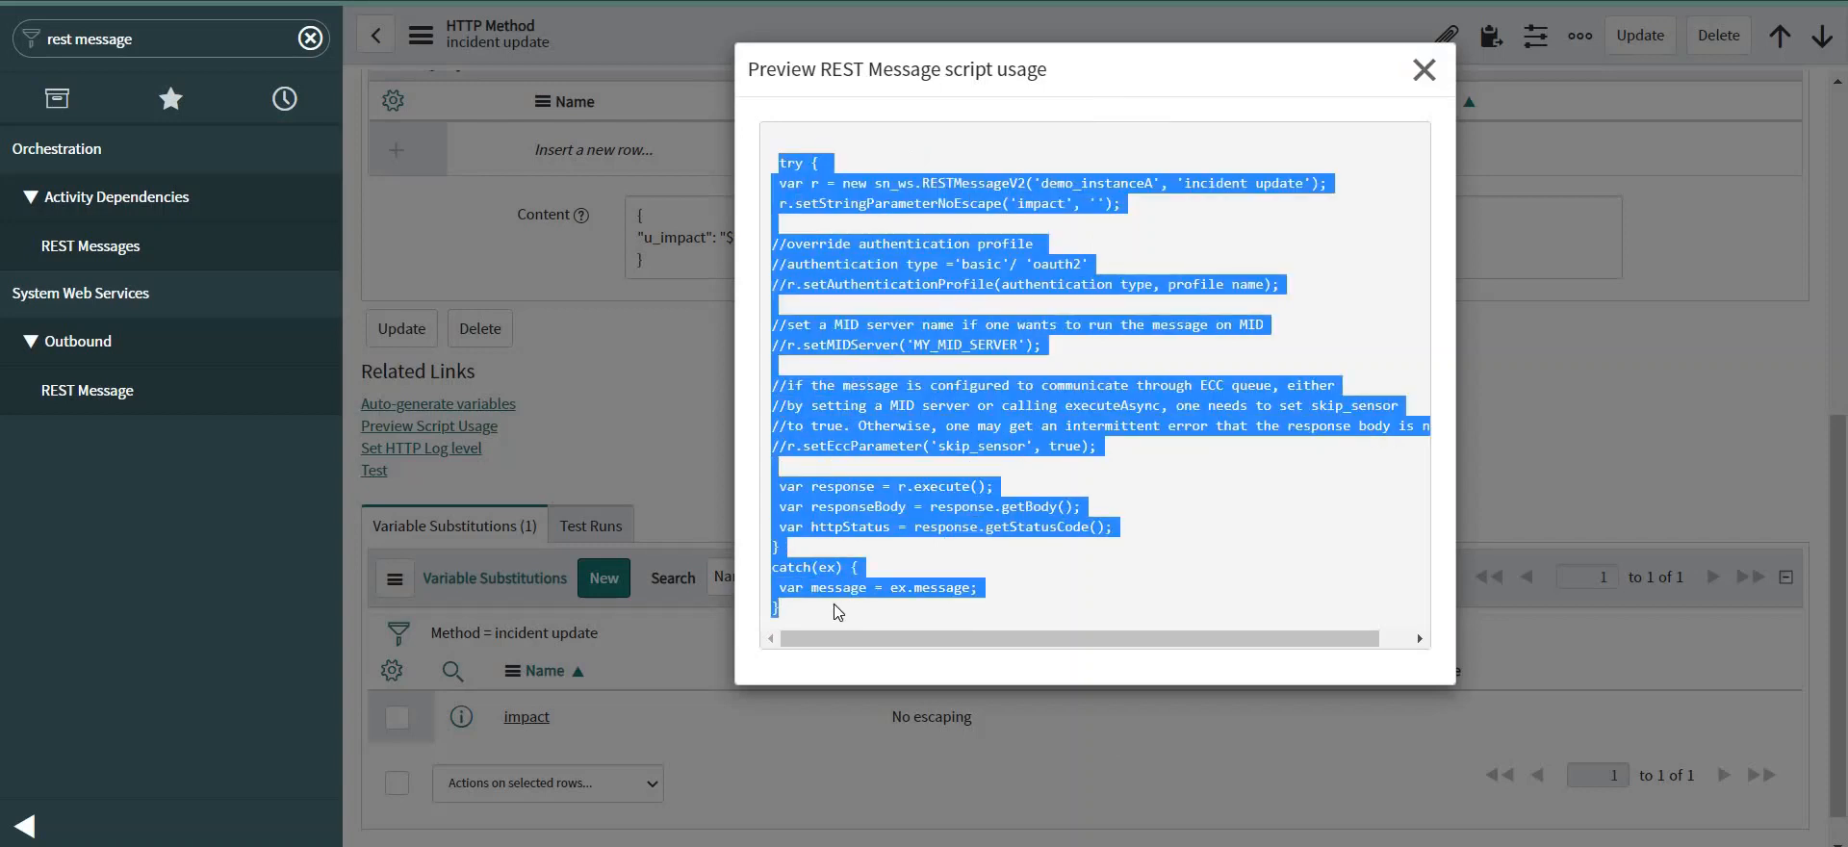
left_click(1424, 69)
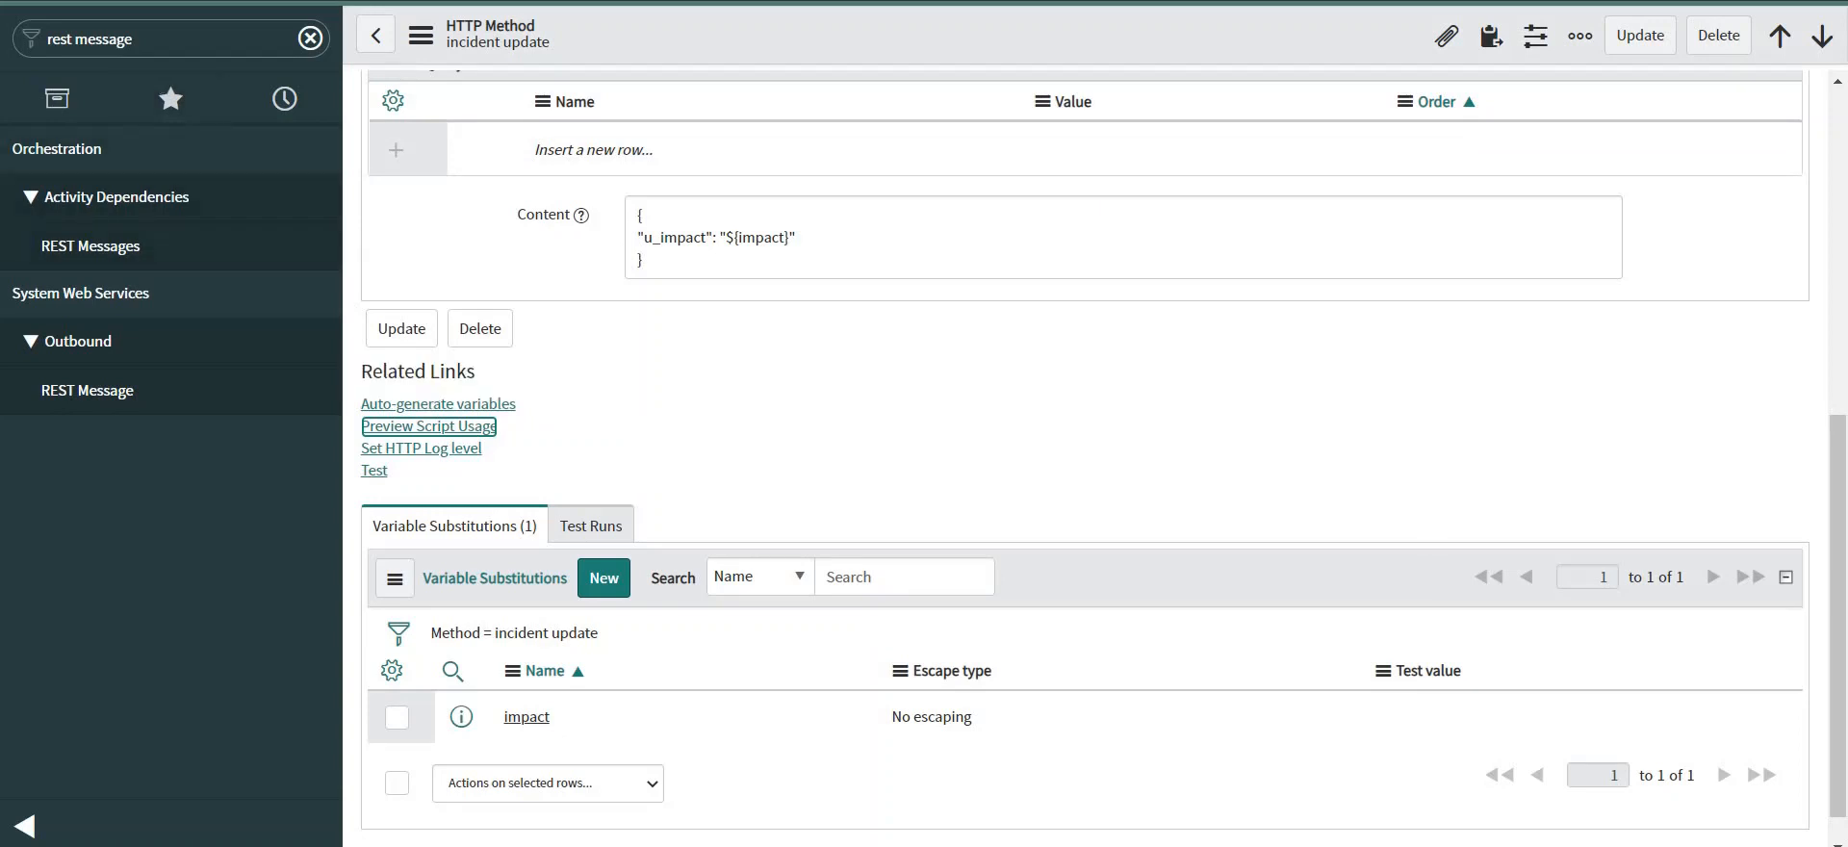
Find Business Rules through the navigator filter and create a new business rule.
left_click(159, 40)
type("in")
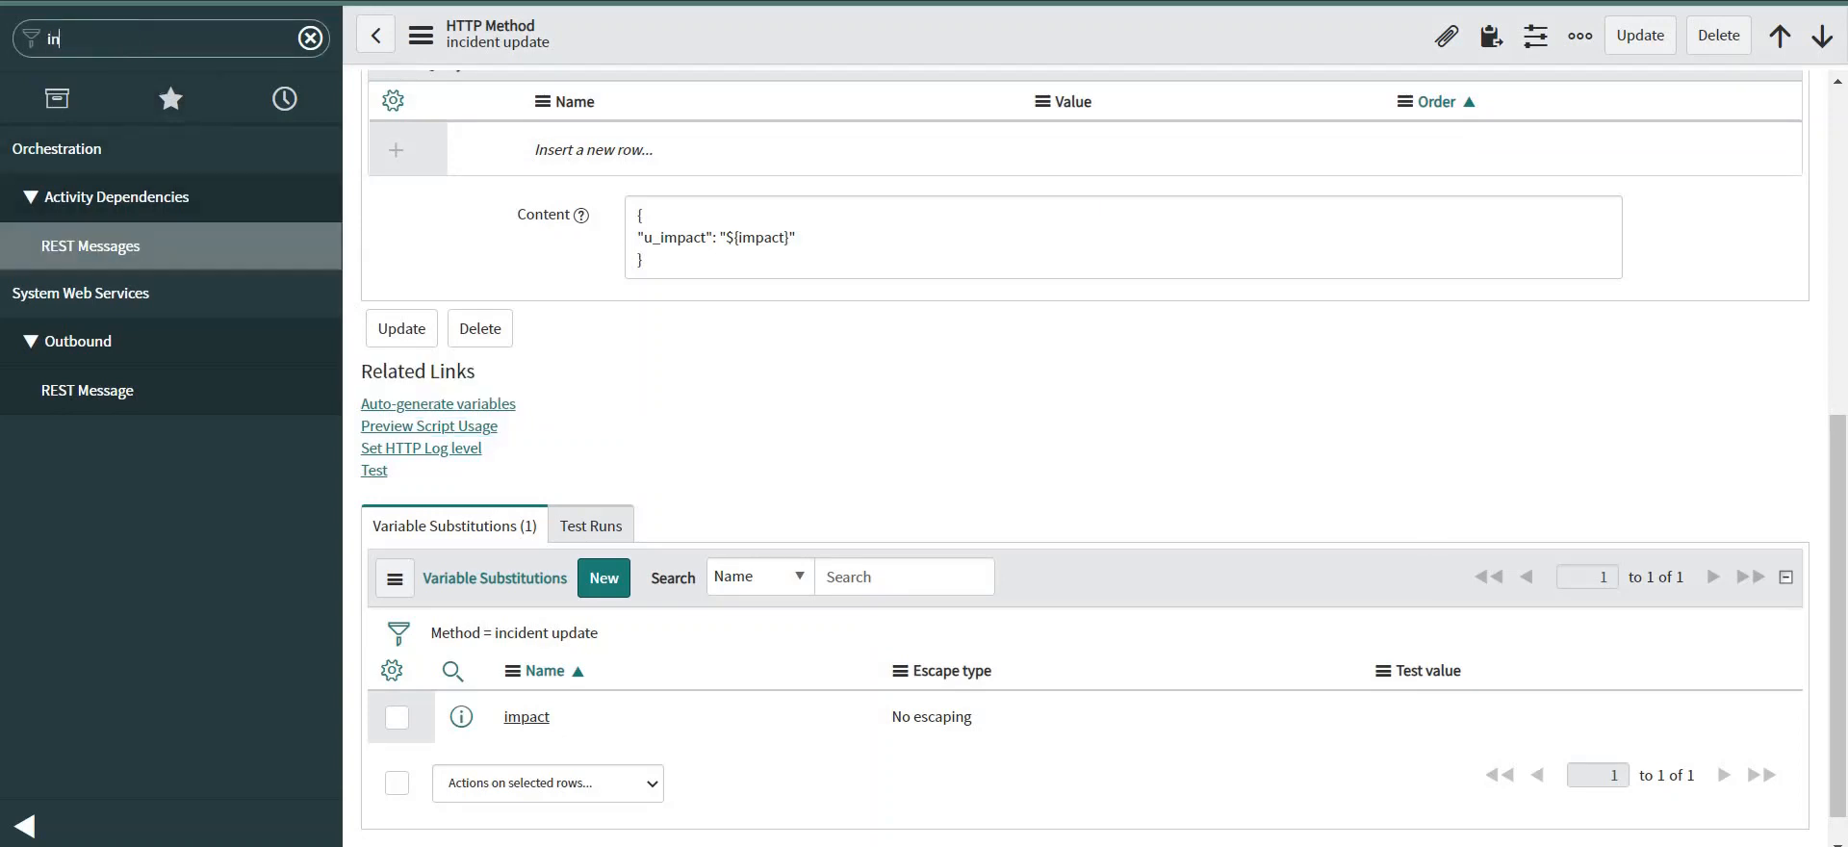
type("ciden")
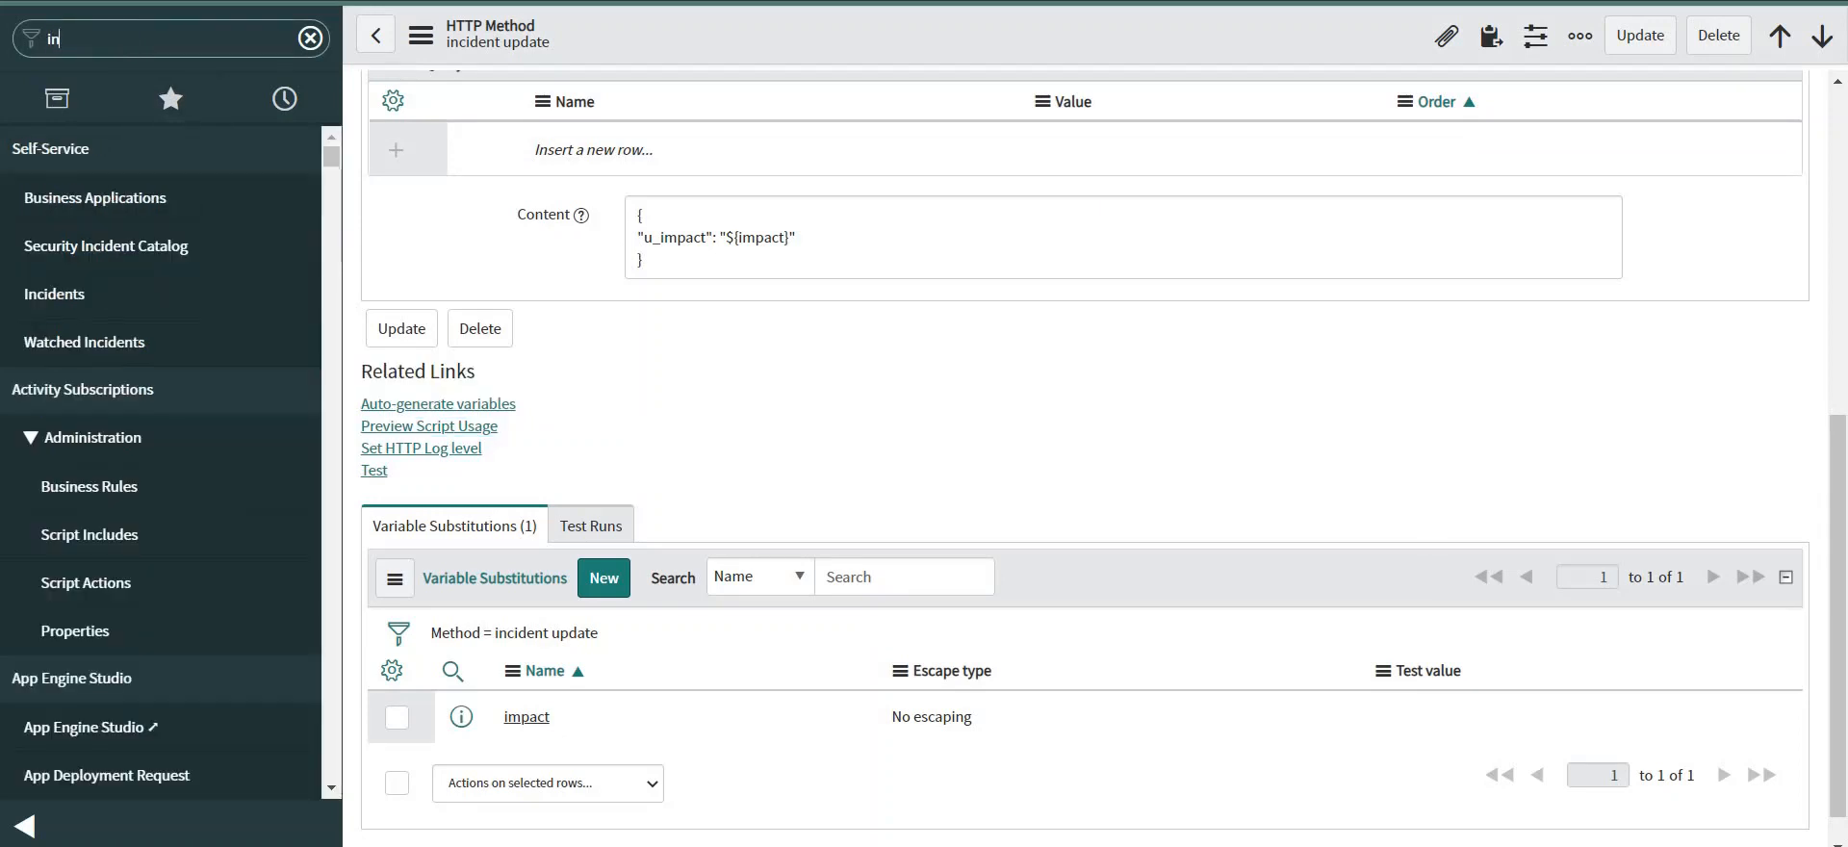
key("BackSpace")
key("BackSpace")
key("BackSpace")
key("BackSpace")
key("BackSpace")
key("BackSpace")
key("BackSpace")
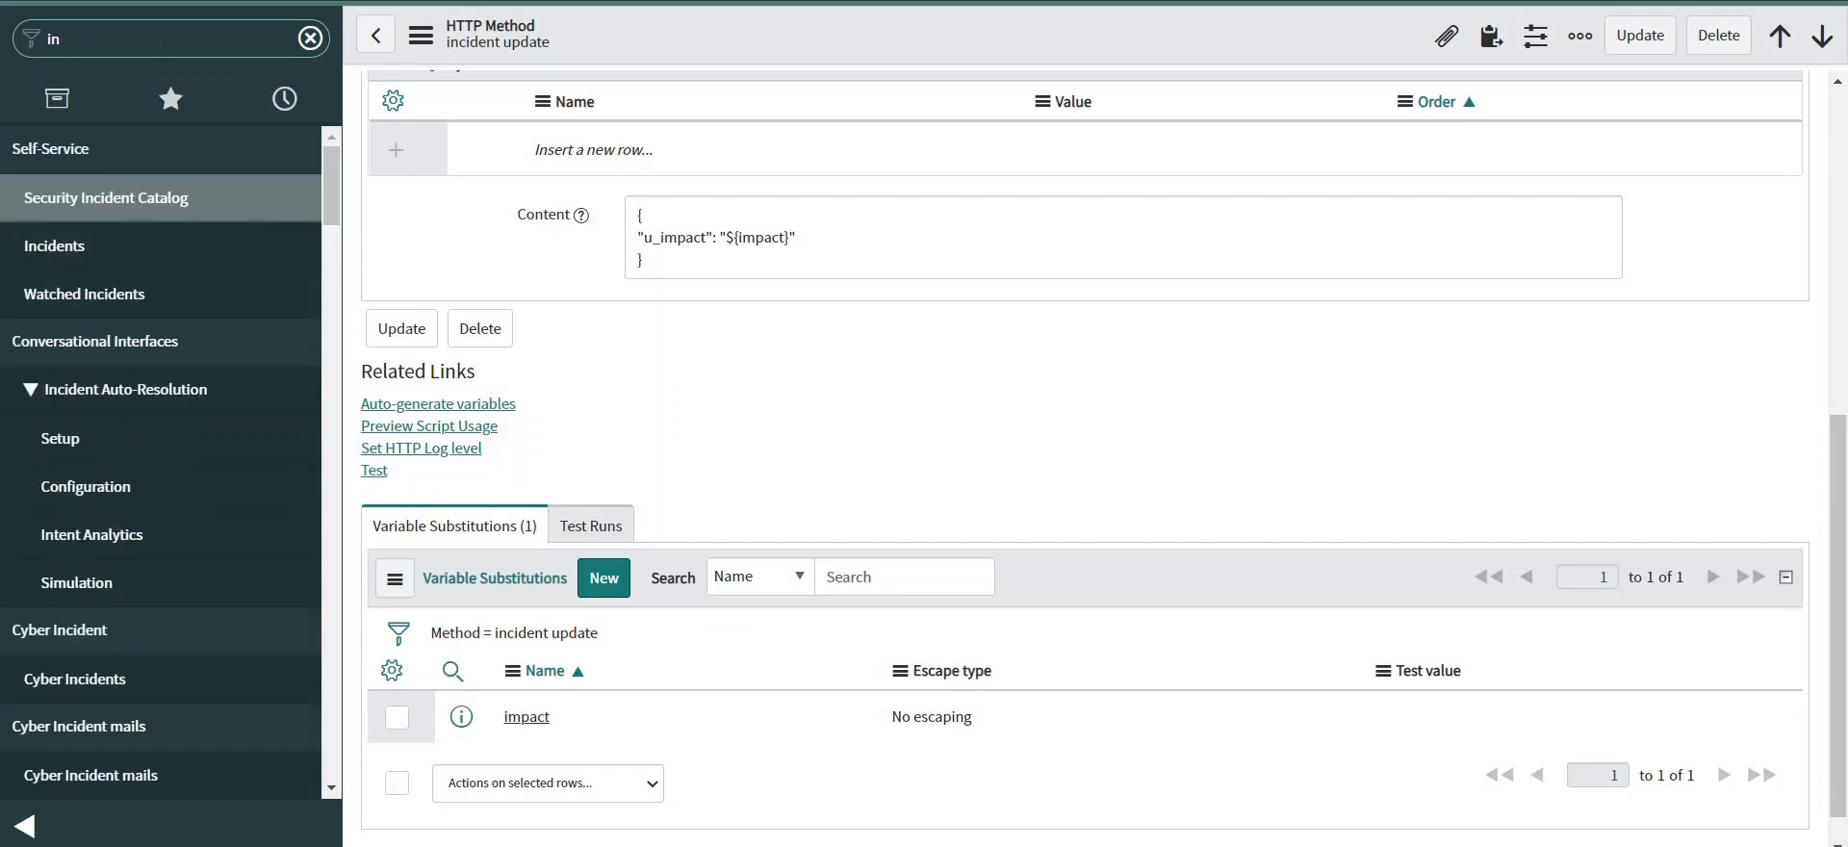
type("business rule")
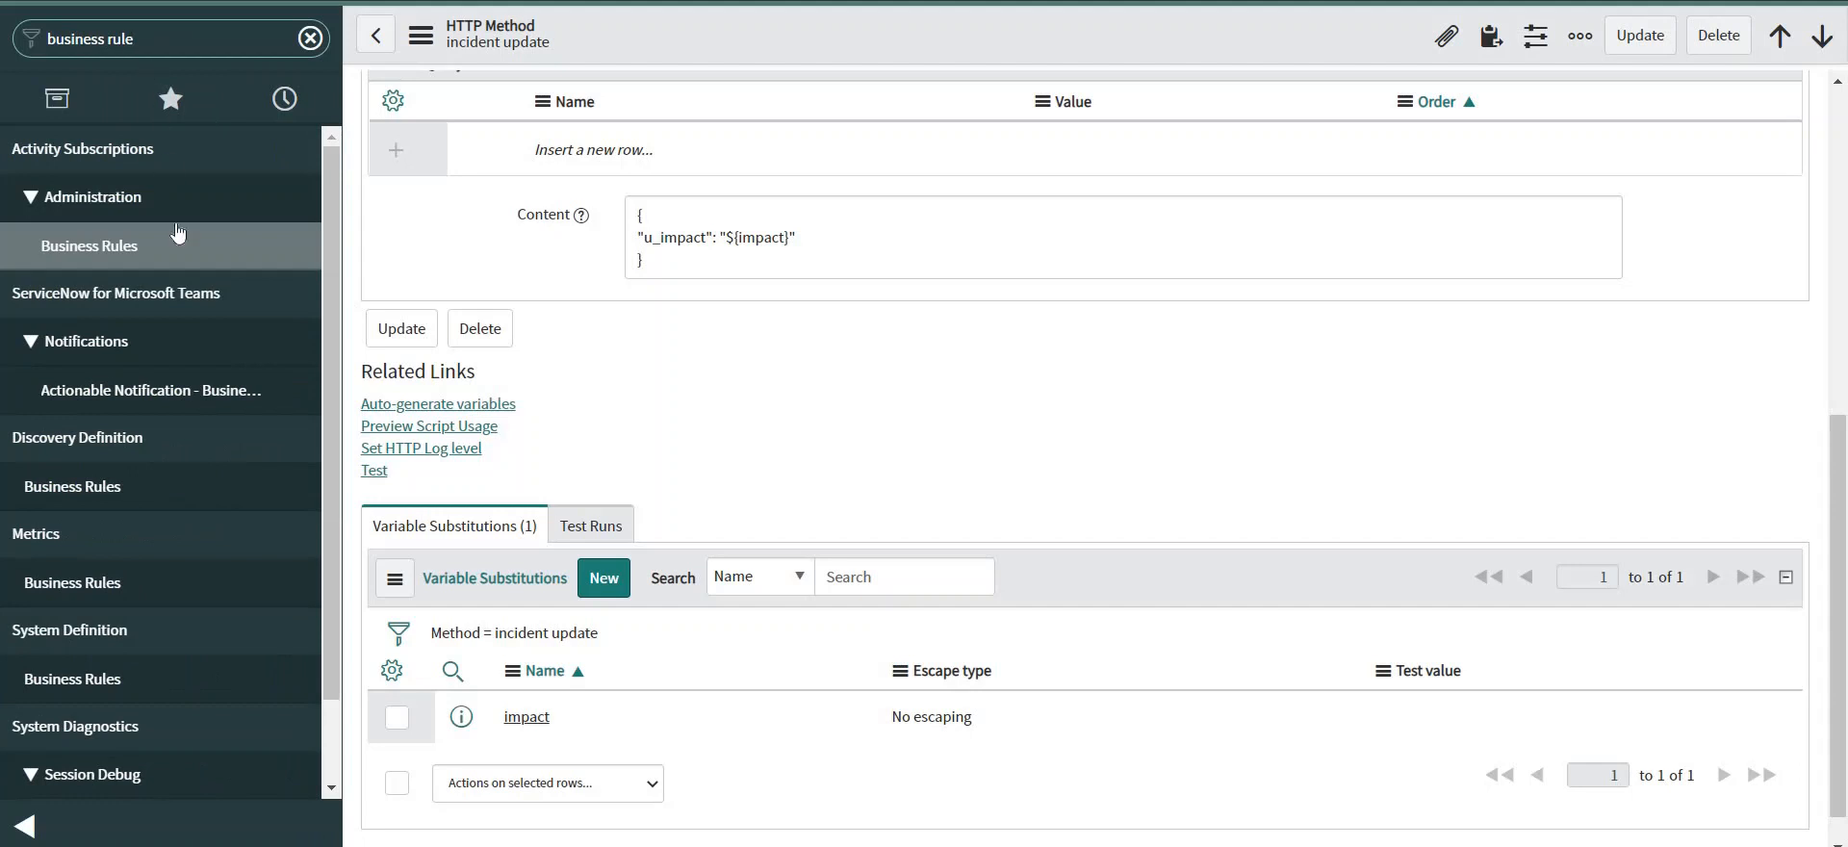
left_click(114, 679)
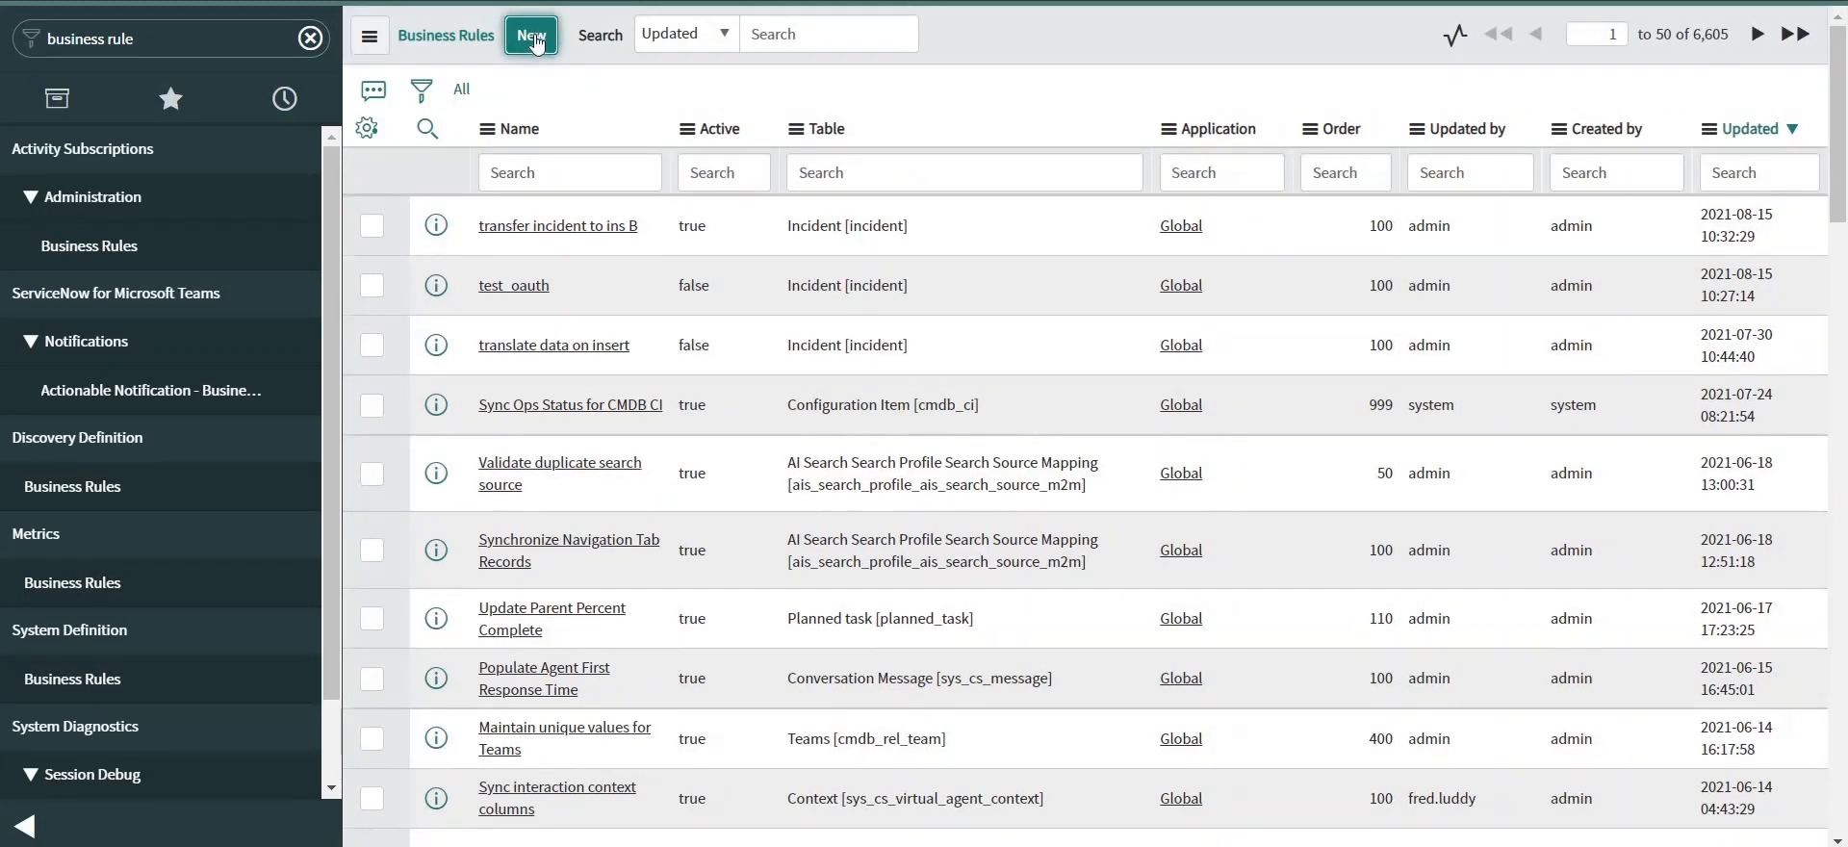
left_click(536, 48)
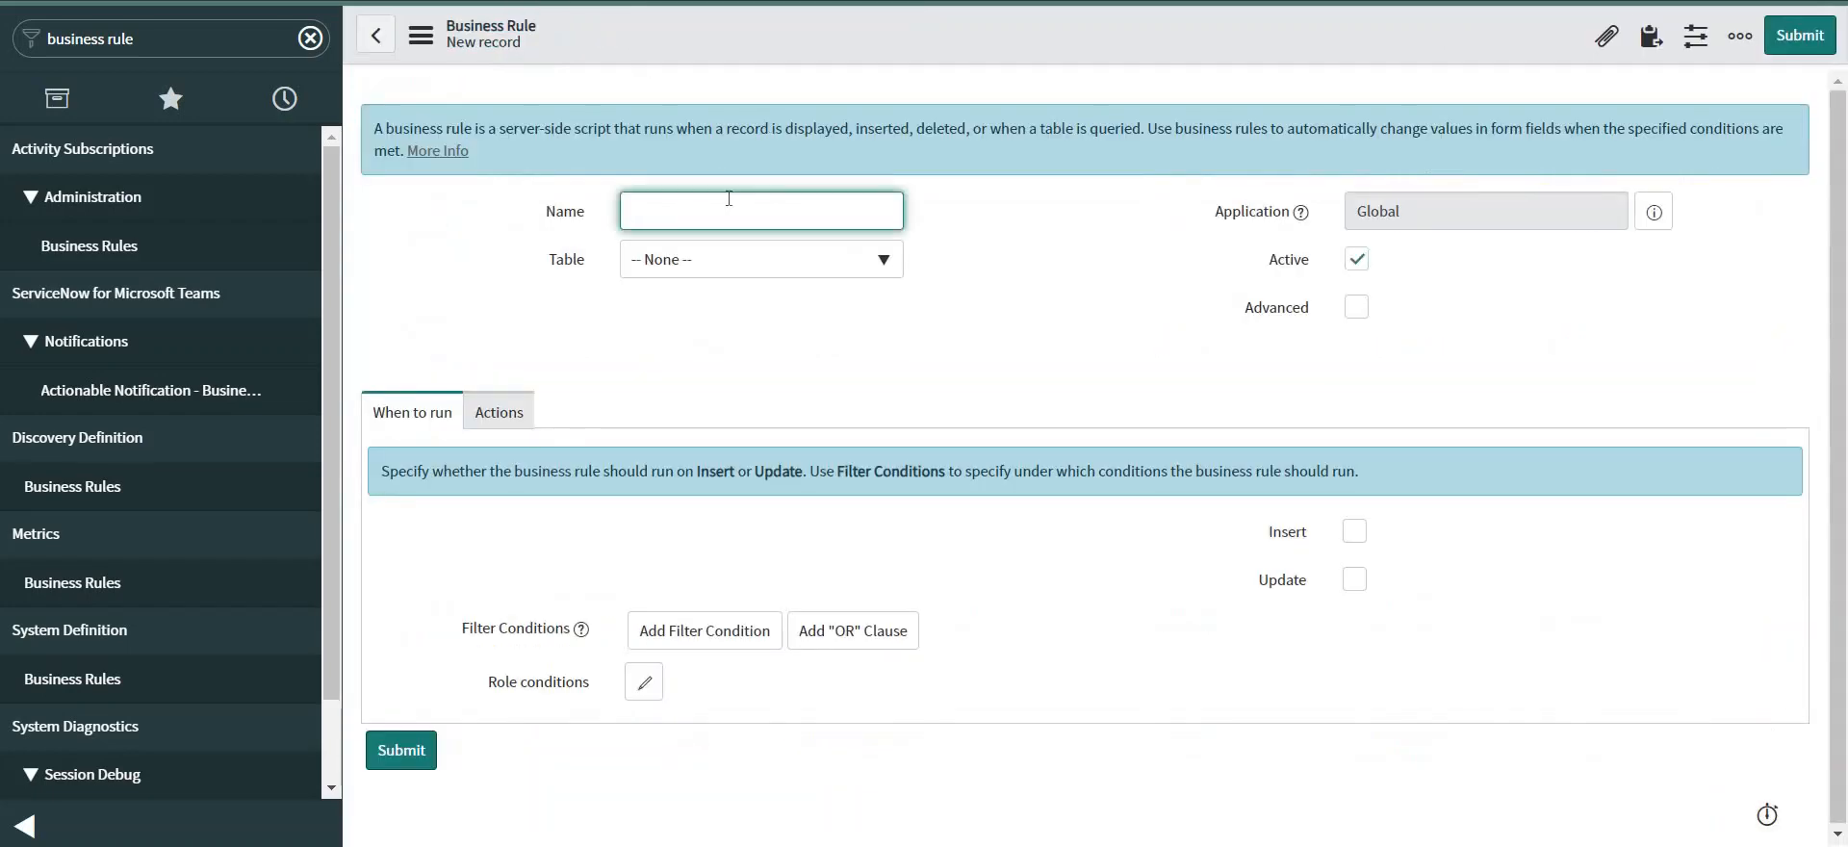
Name the rule 'transfer on update' on the Incident table and enable Advanced.
type("ransfer on update")
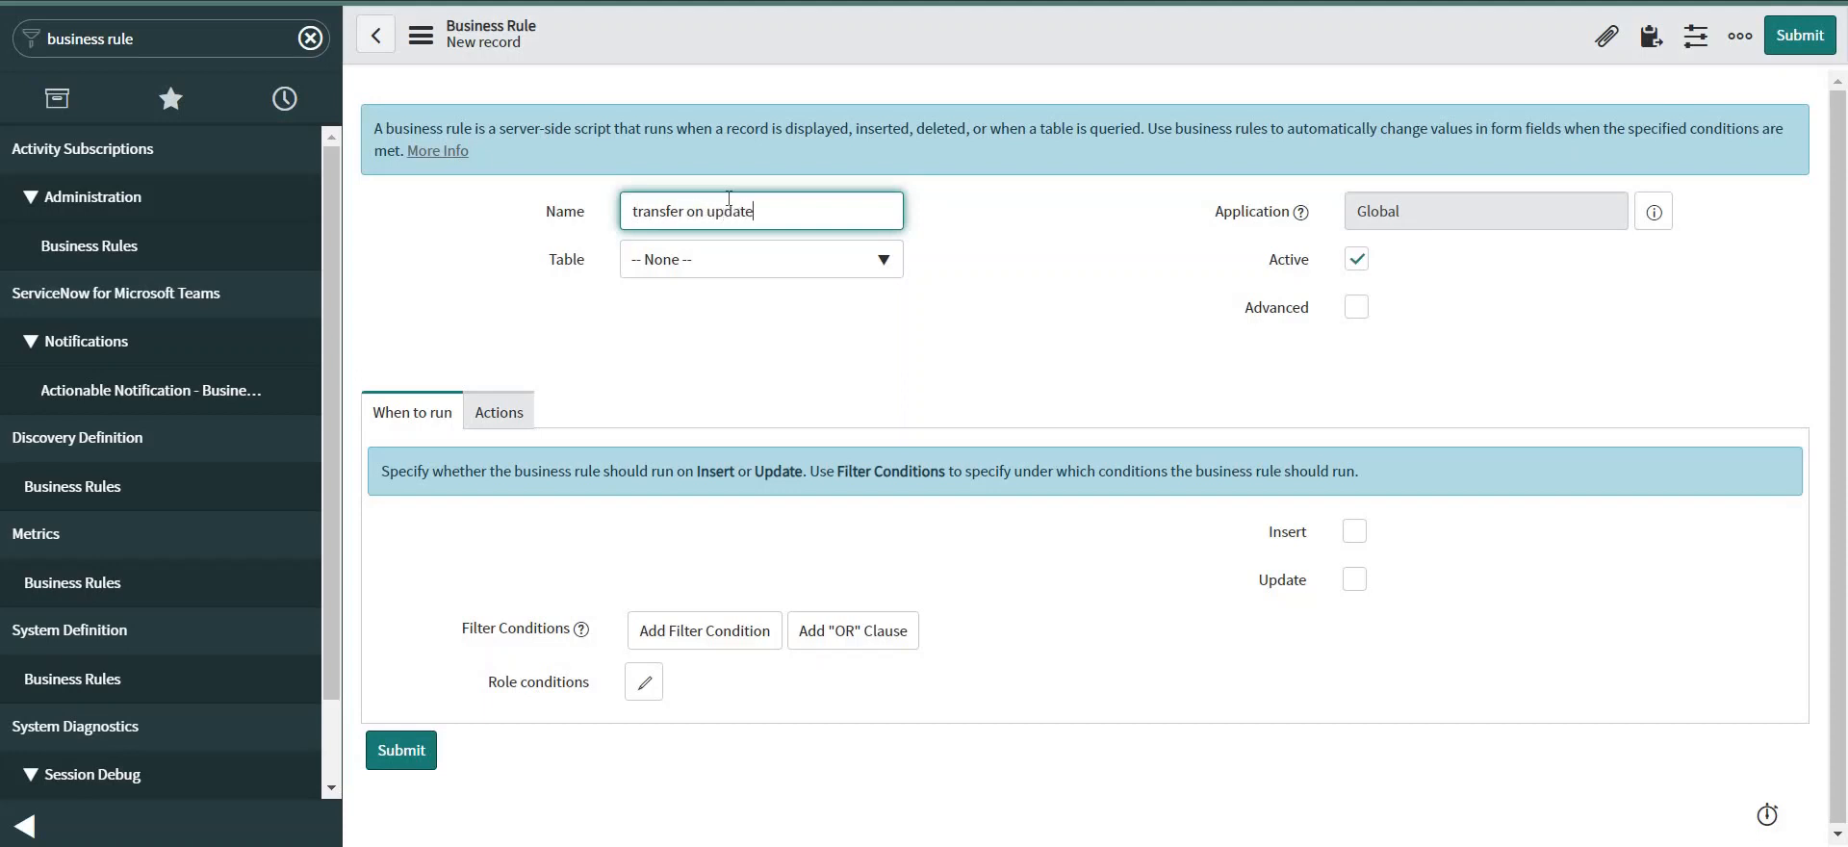
left_click(727, 262)
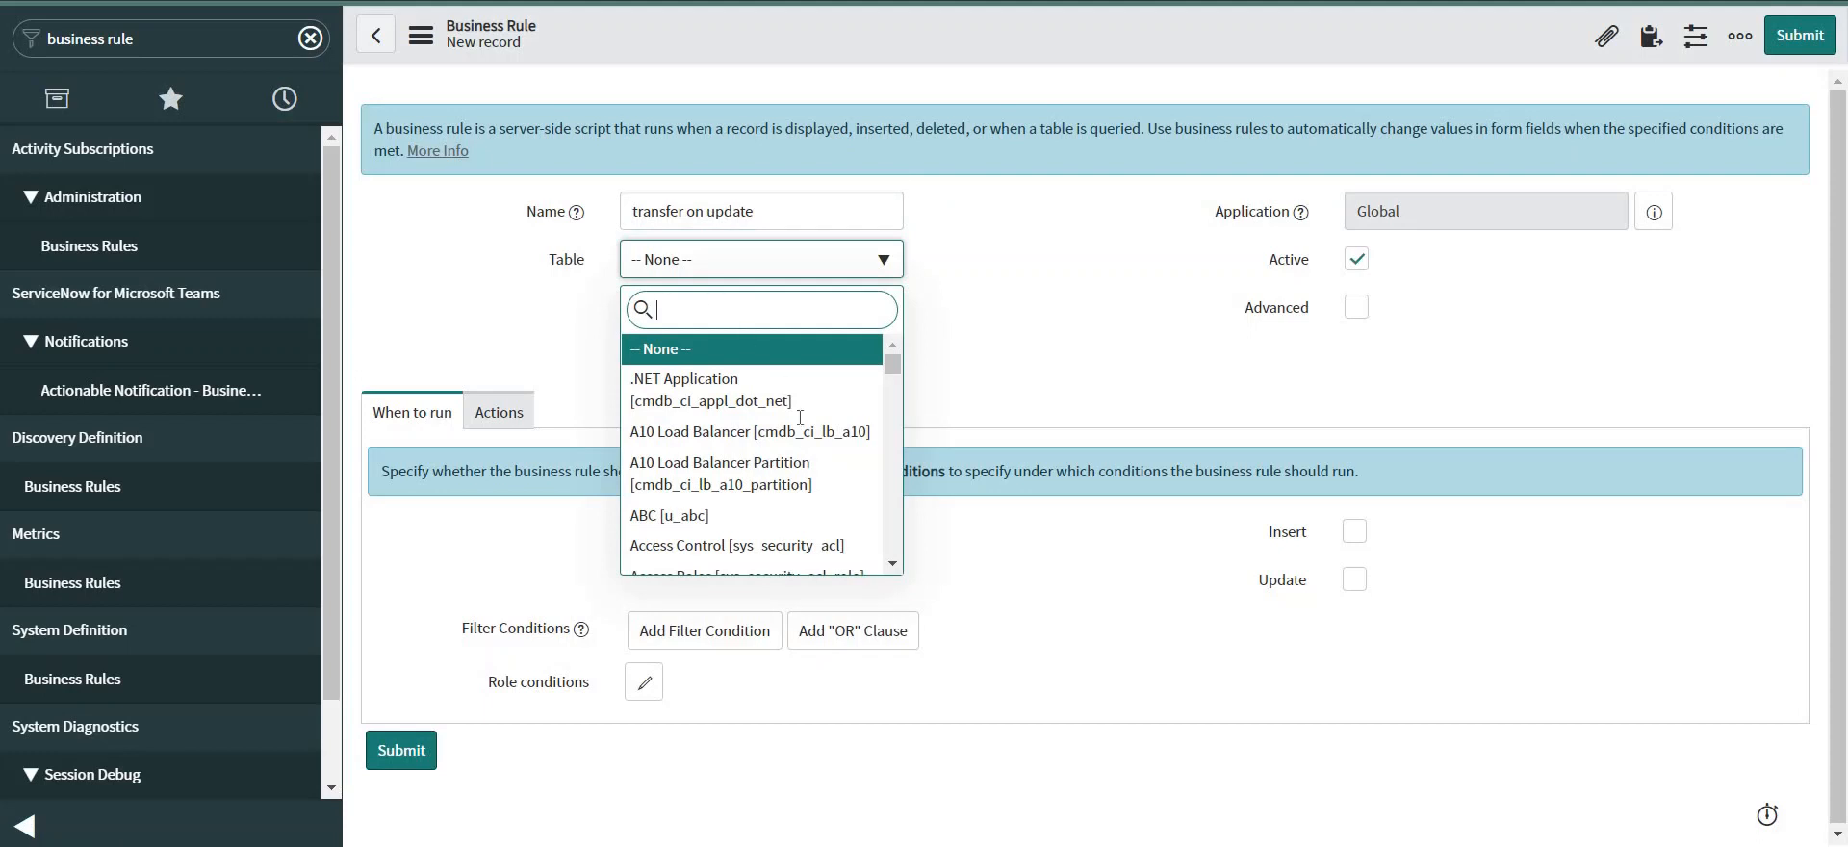
type("incident")
scroll(787, 496, "down", 3)
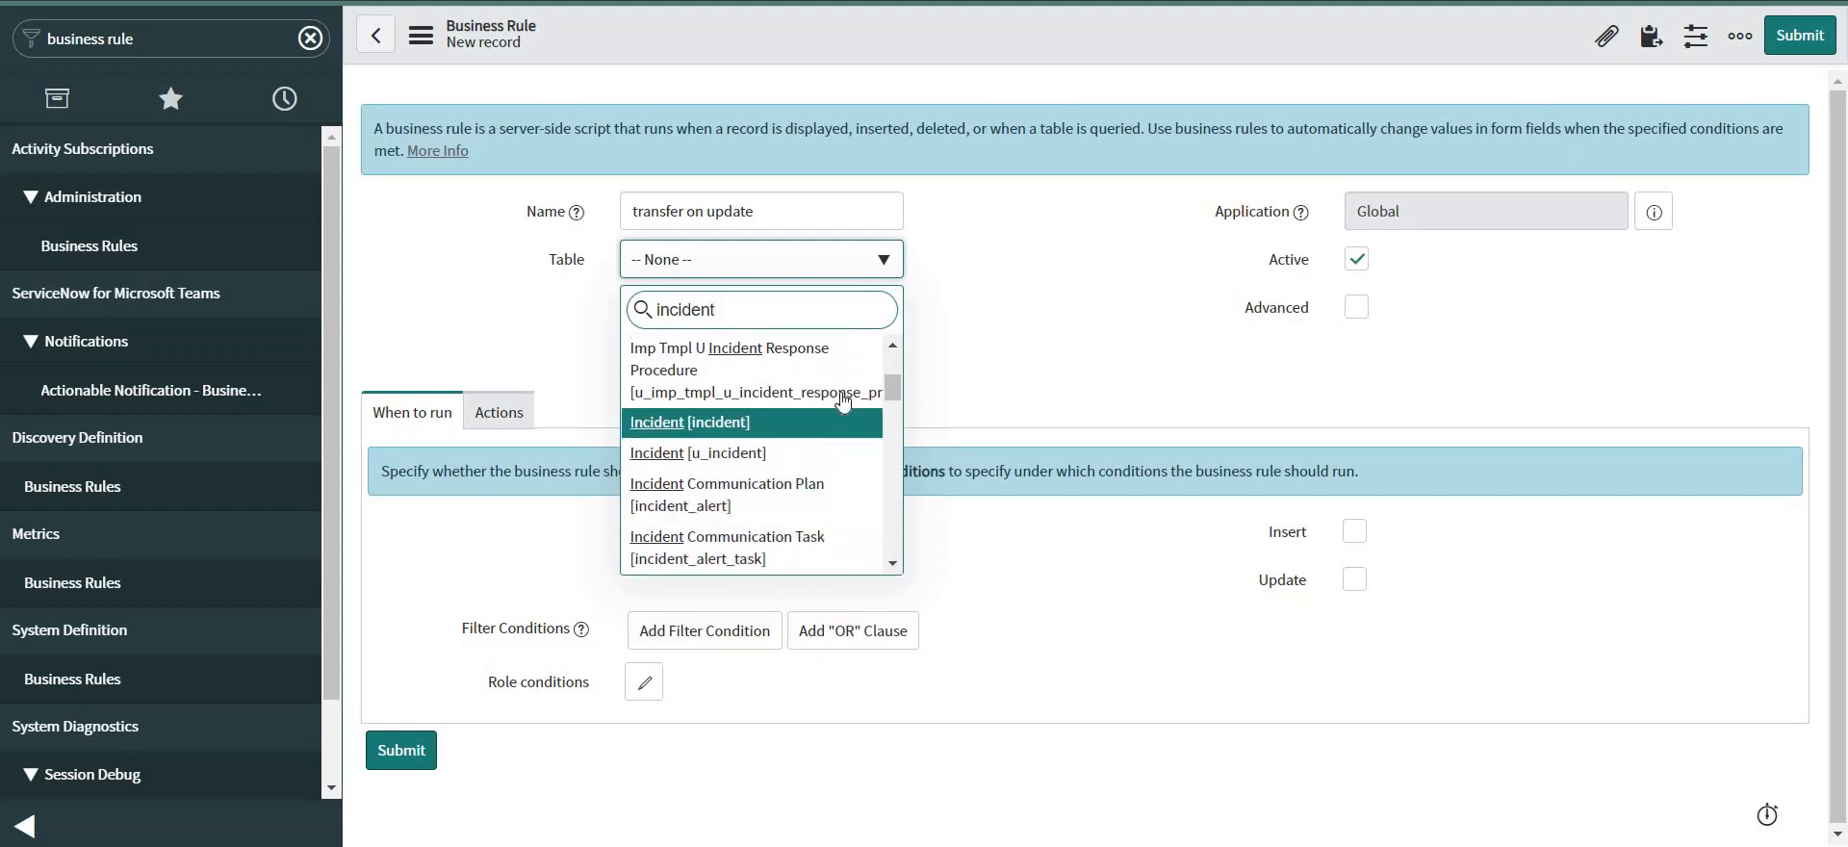
left_click(751, 428)
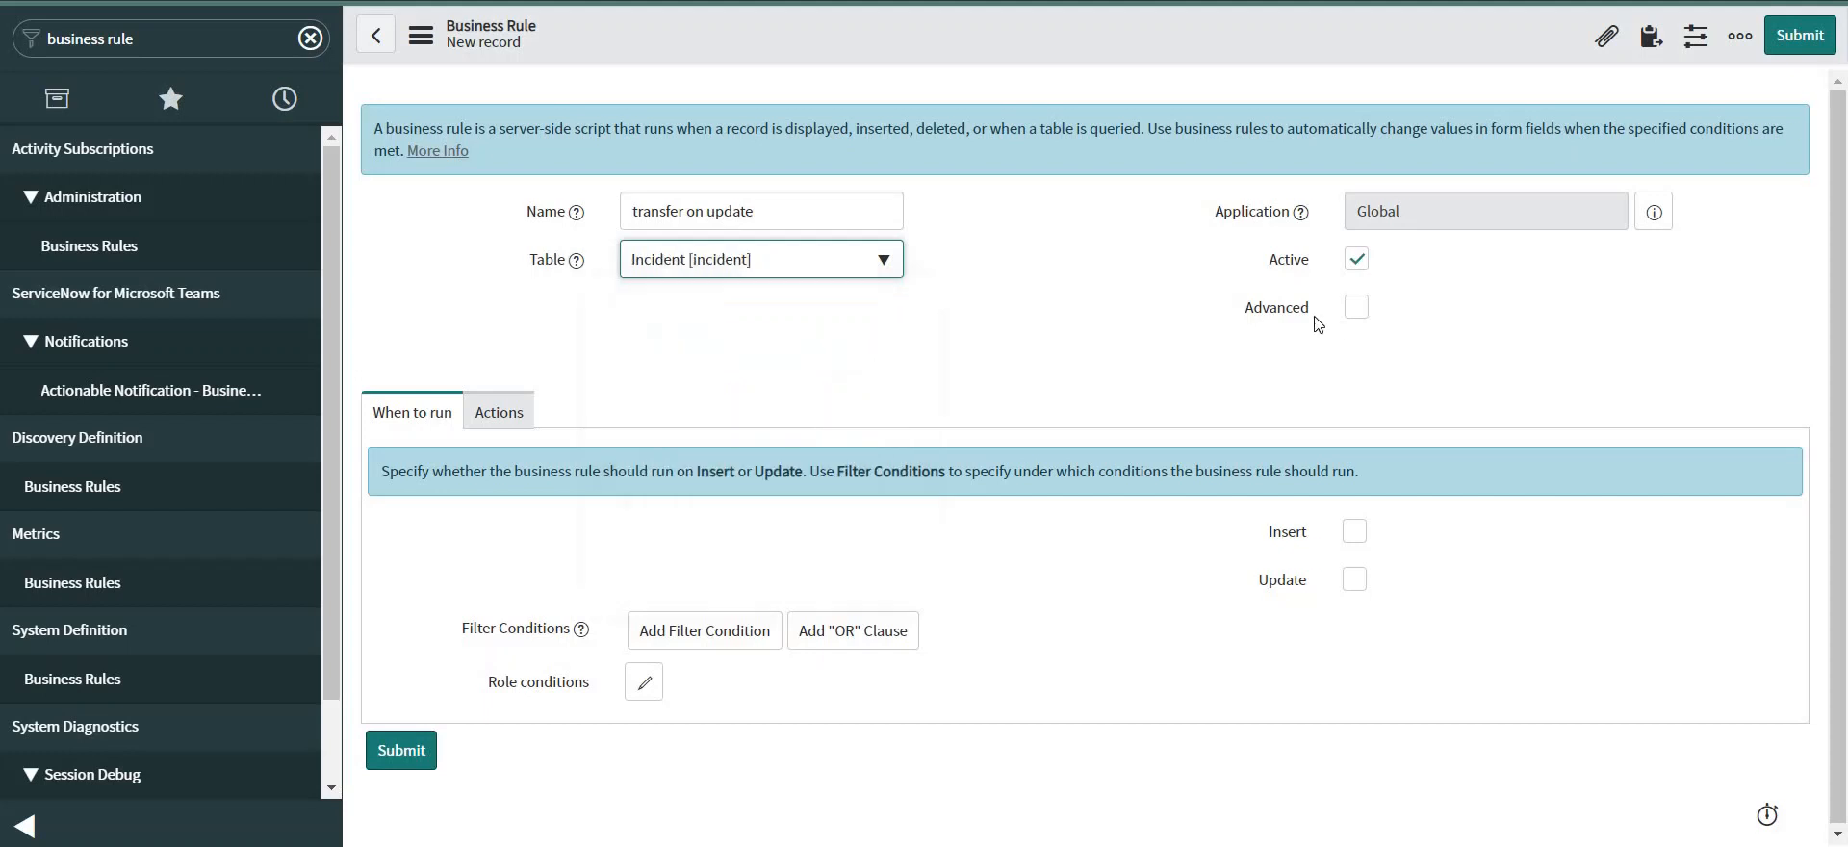
left_click(1371, 309)
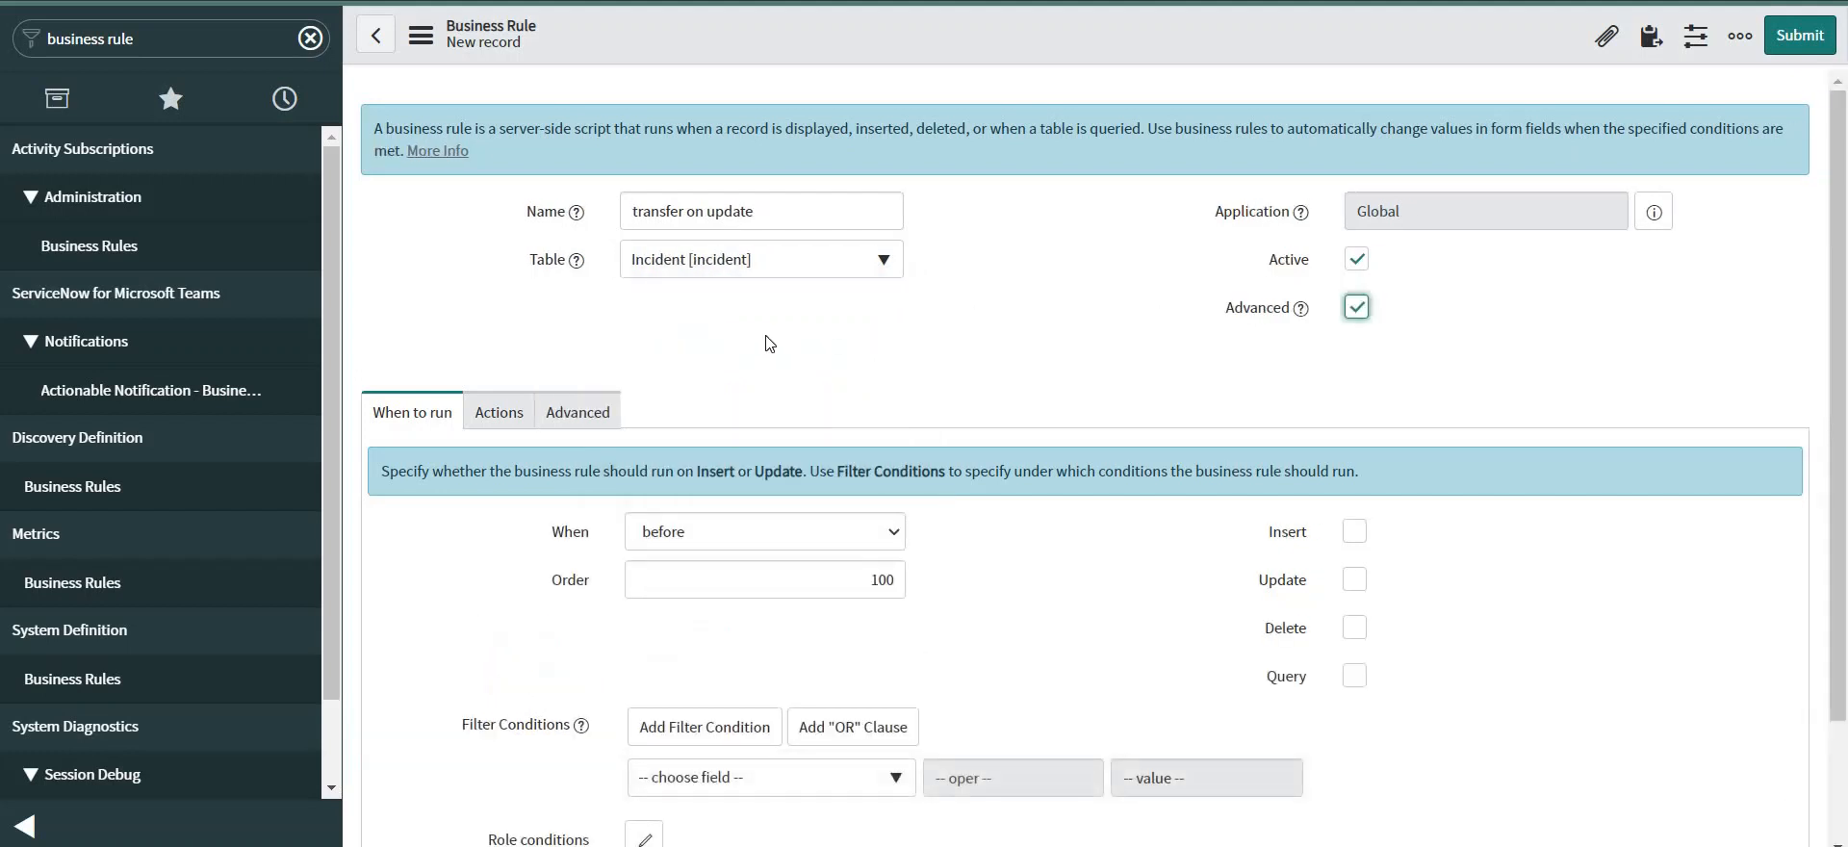
Make the rule run async on Update with the condition Impact changes.
scroll(770, 343, "down", 1)
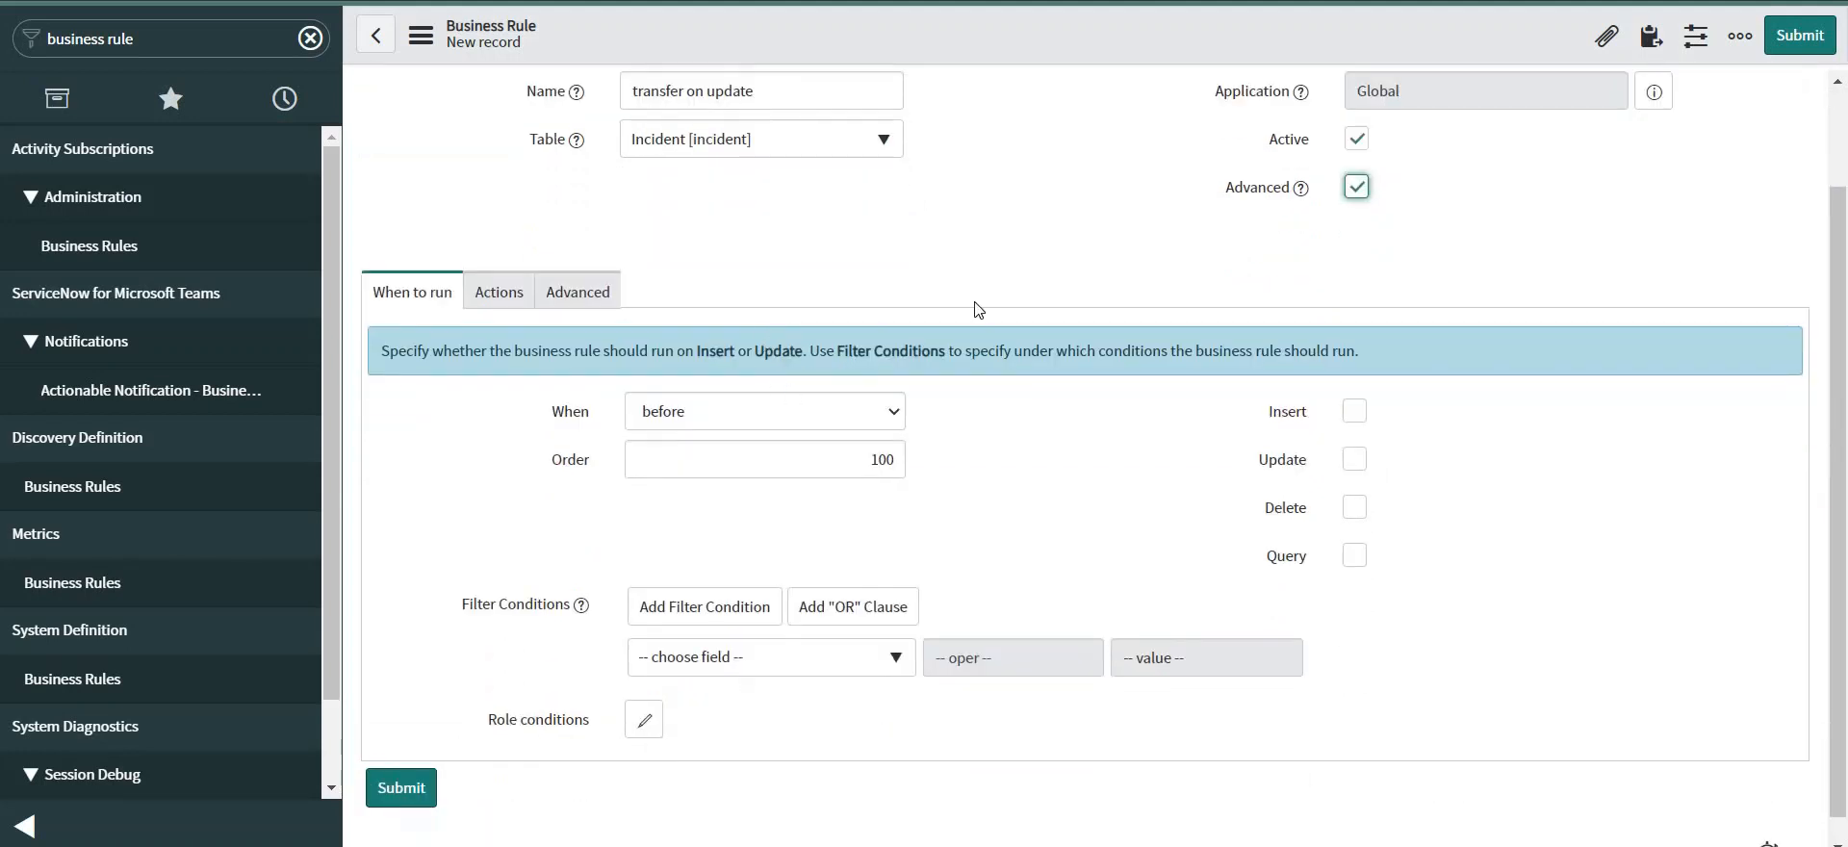
left_click(741, 412)
left_click(700, 483)
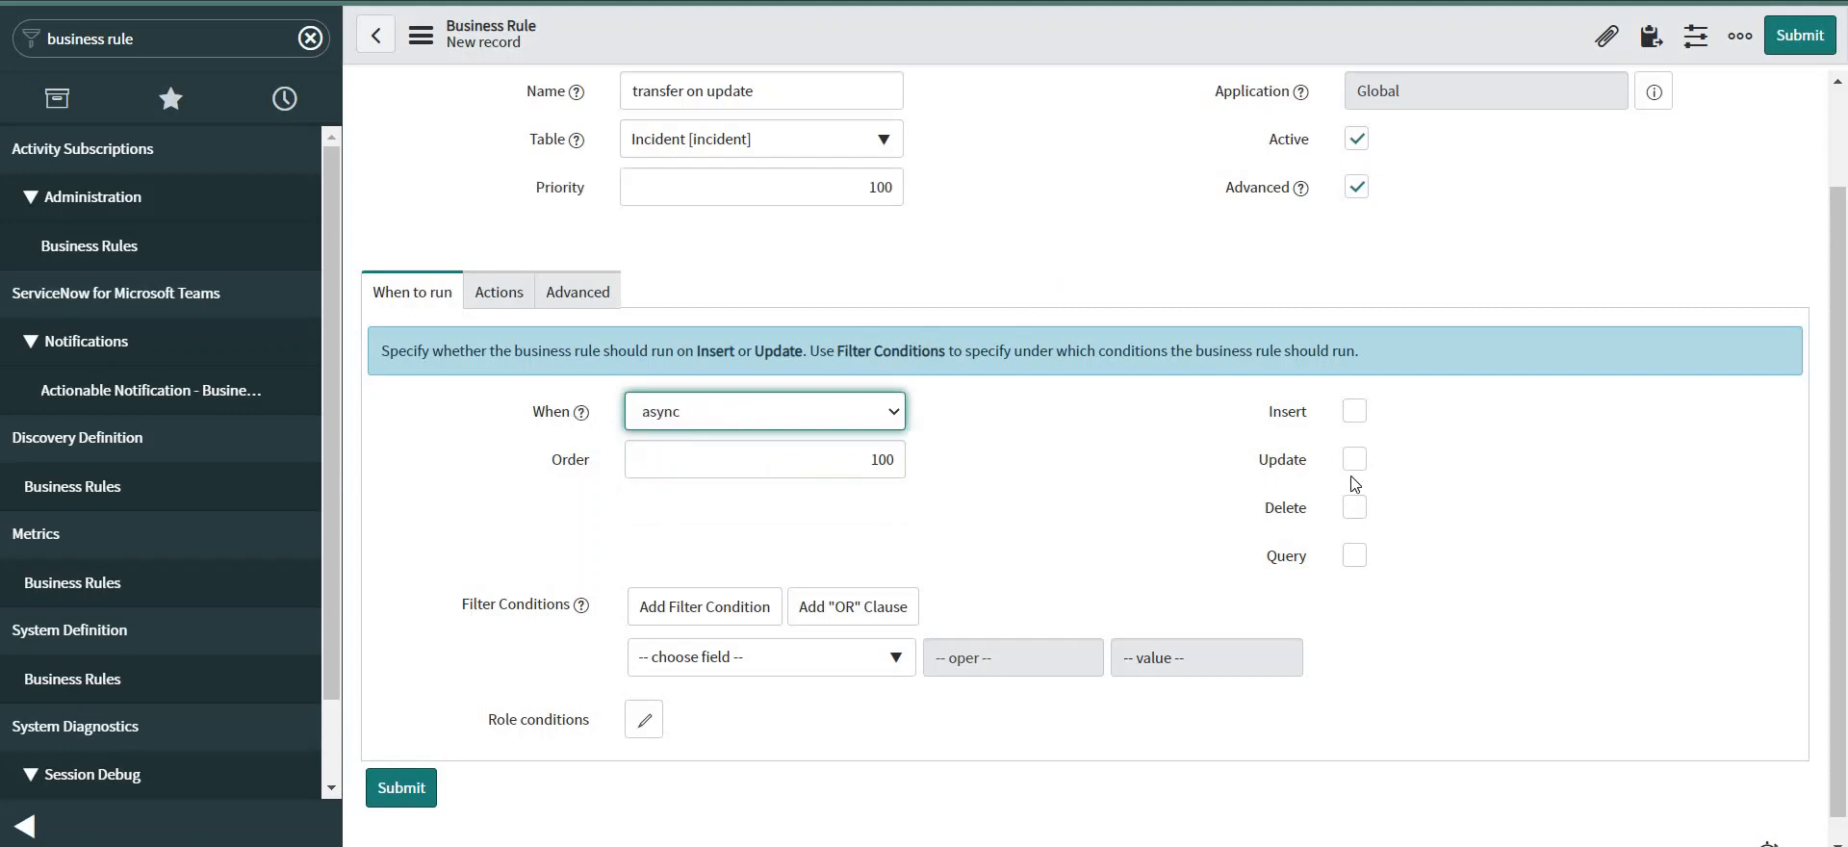
left_click(1355, 459)
scroll(1498, 461, "up", 1)
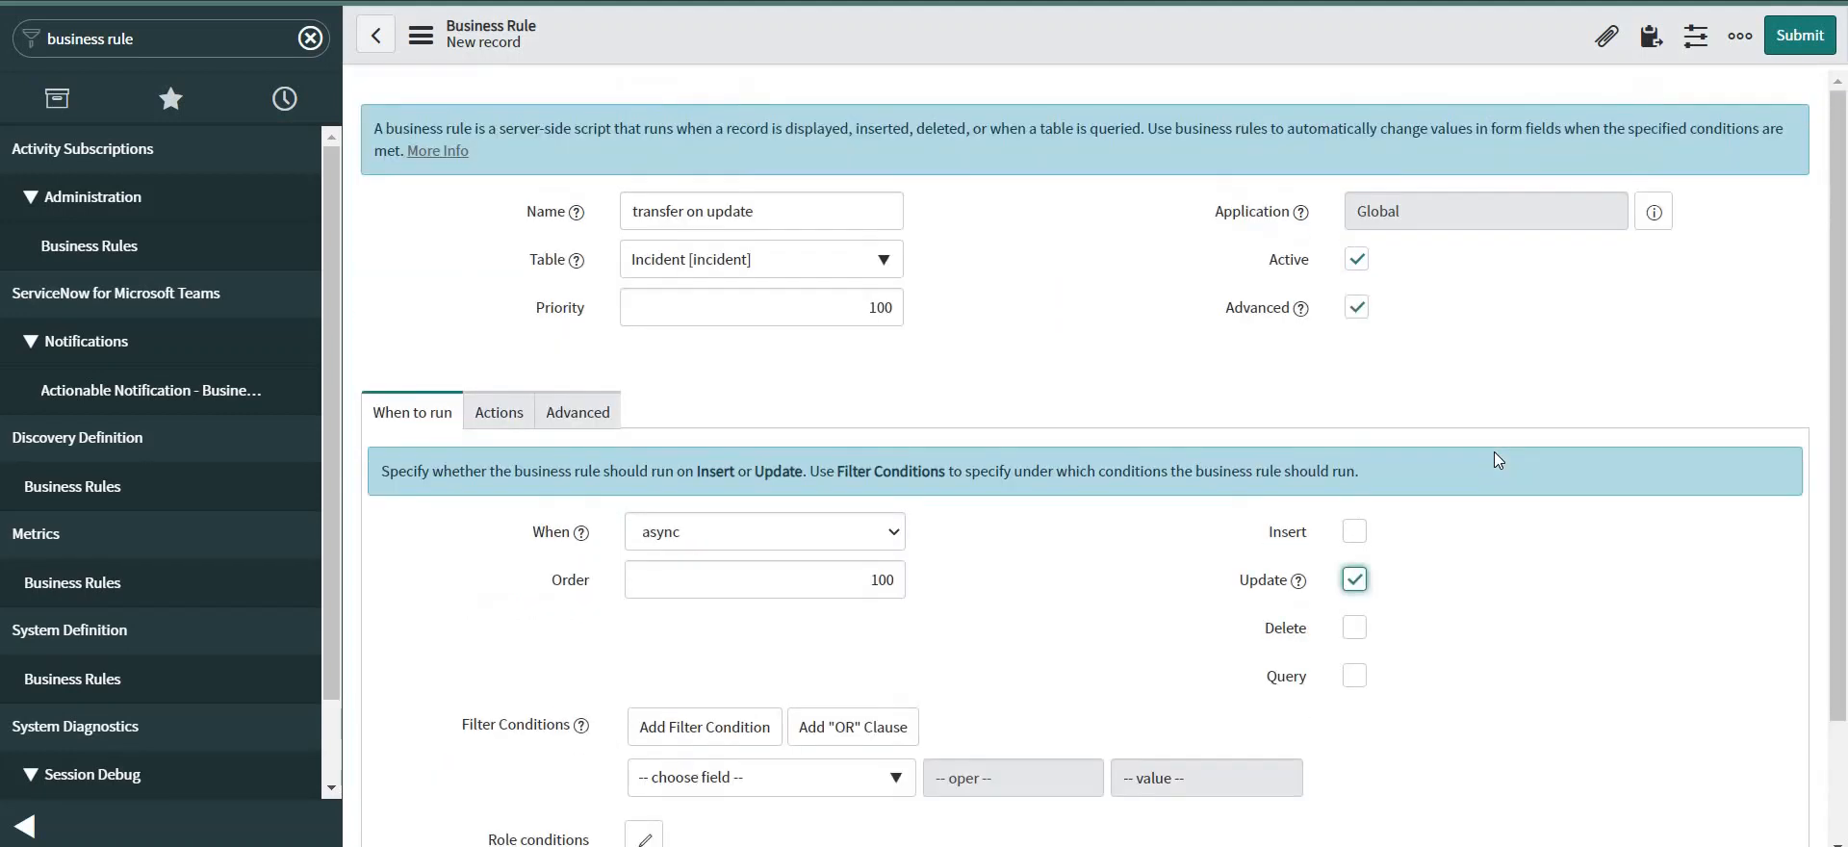
scroll(1494, 453, "down", 1)
left_click(770, 633)
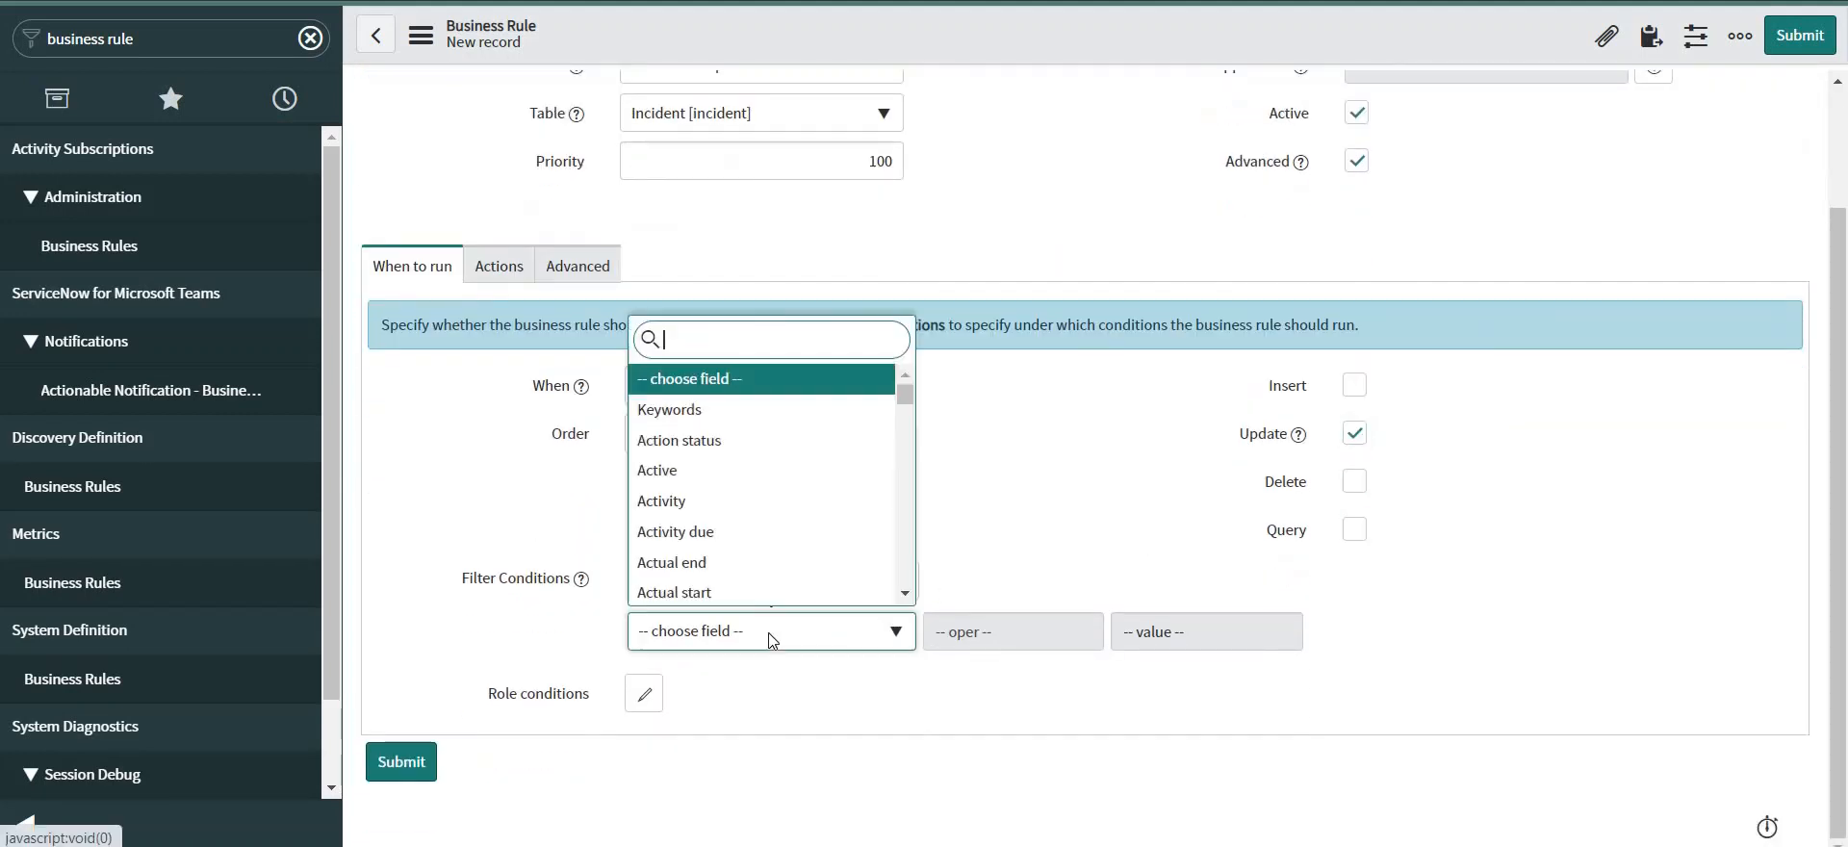
type("impact")
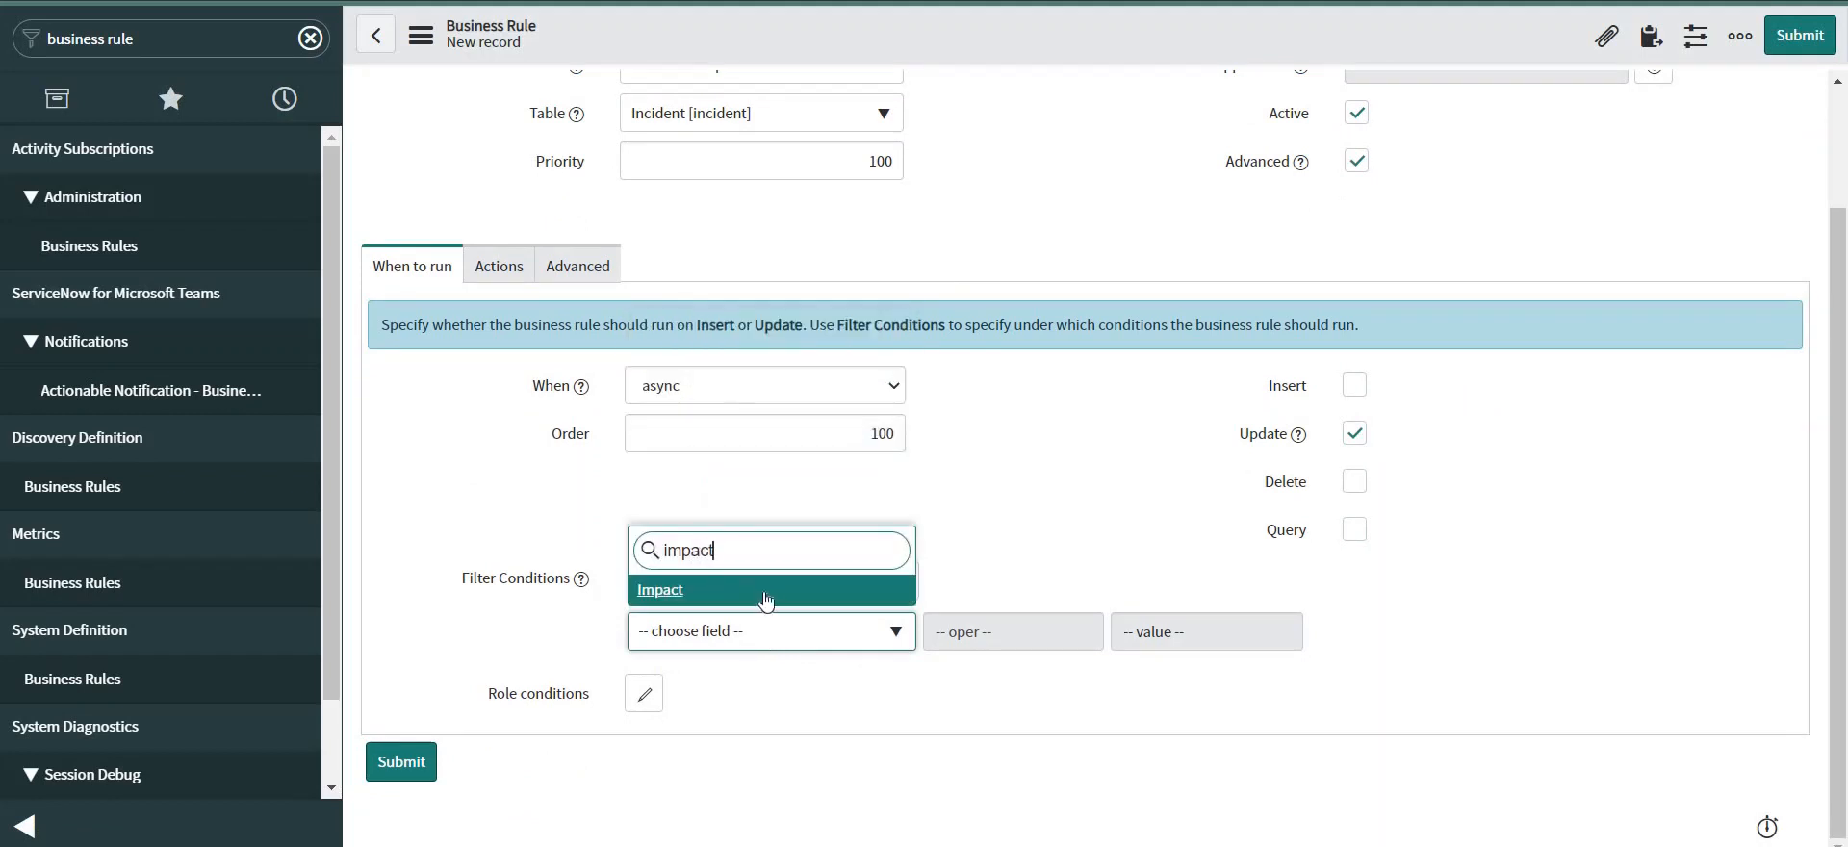
left_click(808, 587)
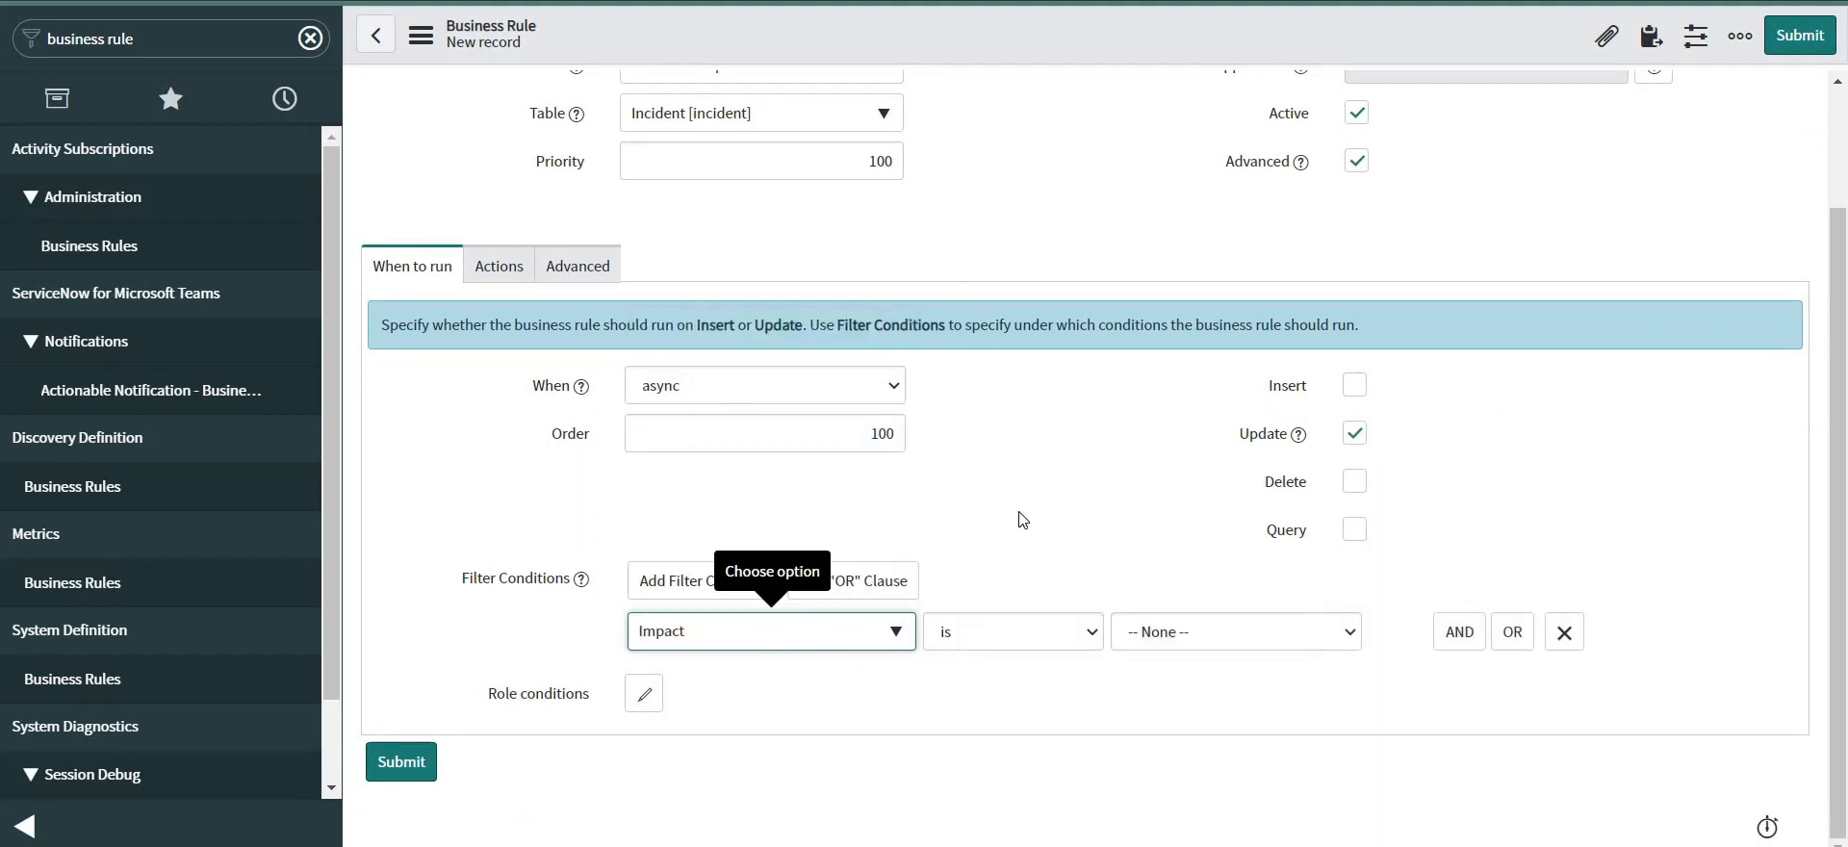
left_click(1028, 635)
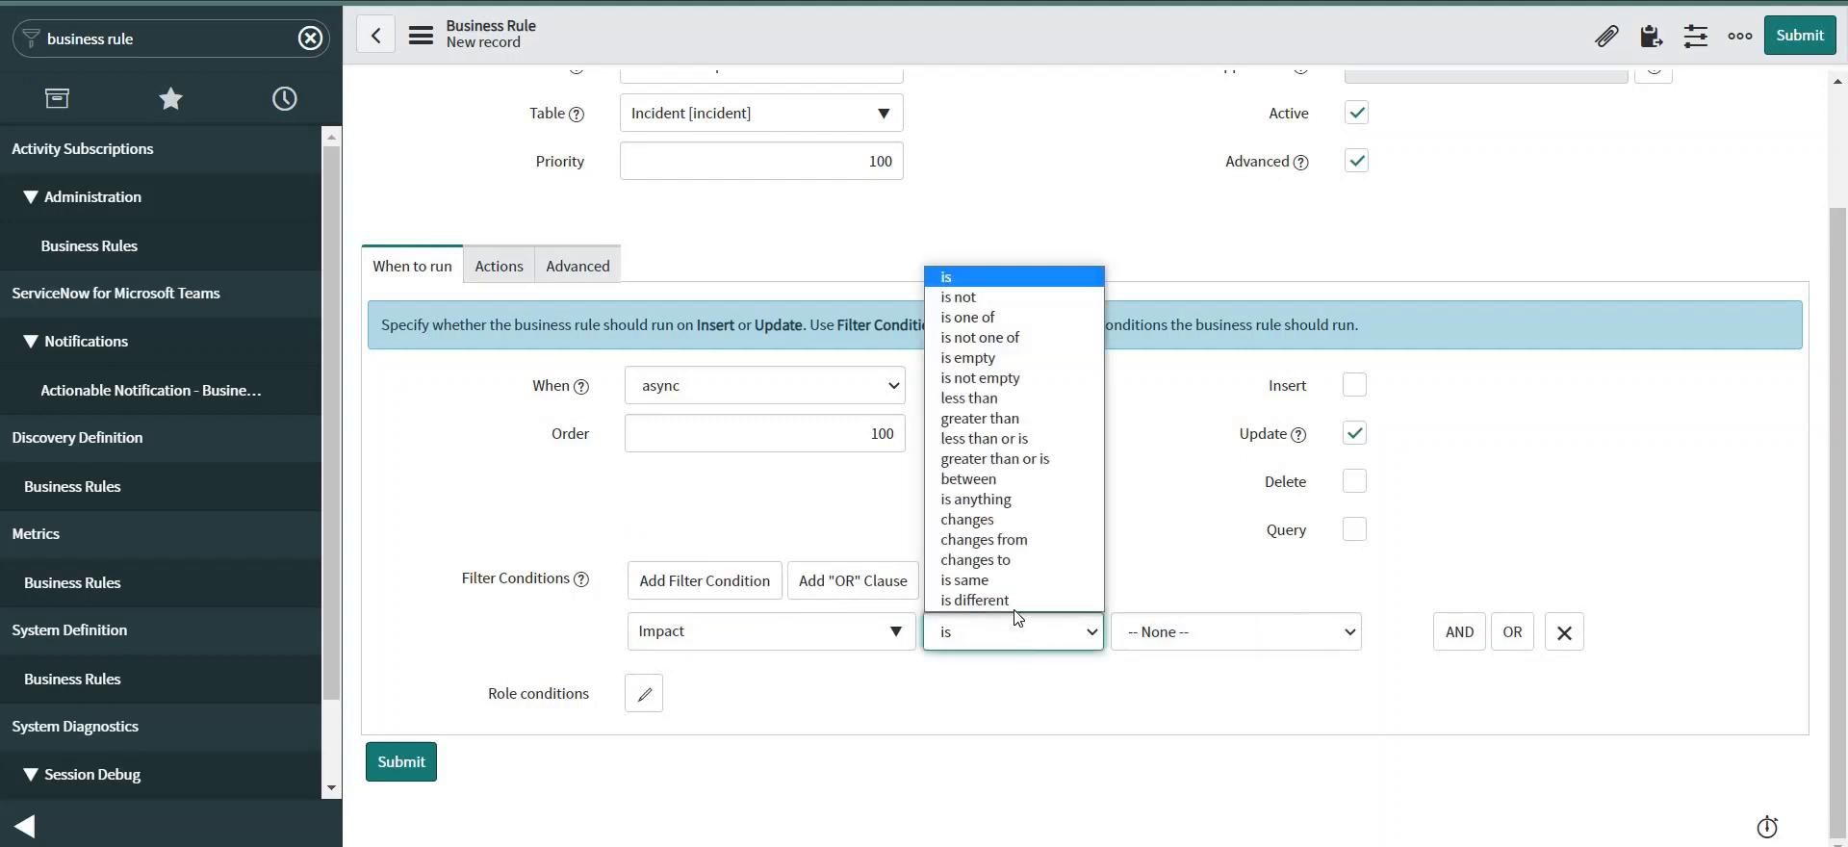
left_click(996, 520)
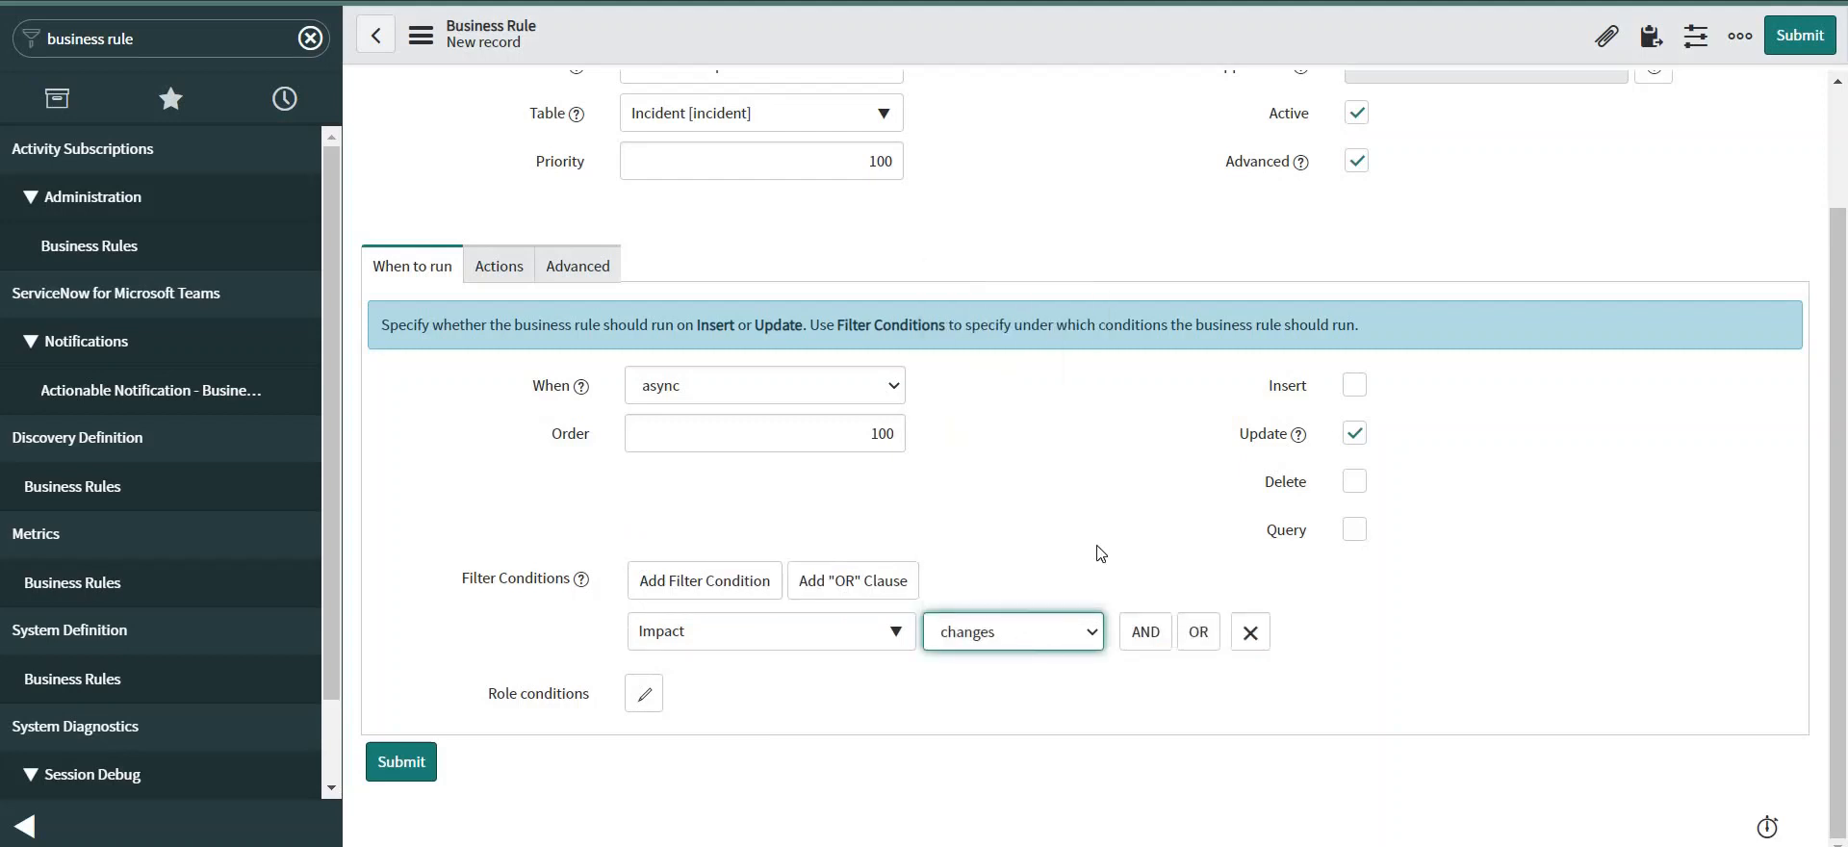
left_click(1614, 639)
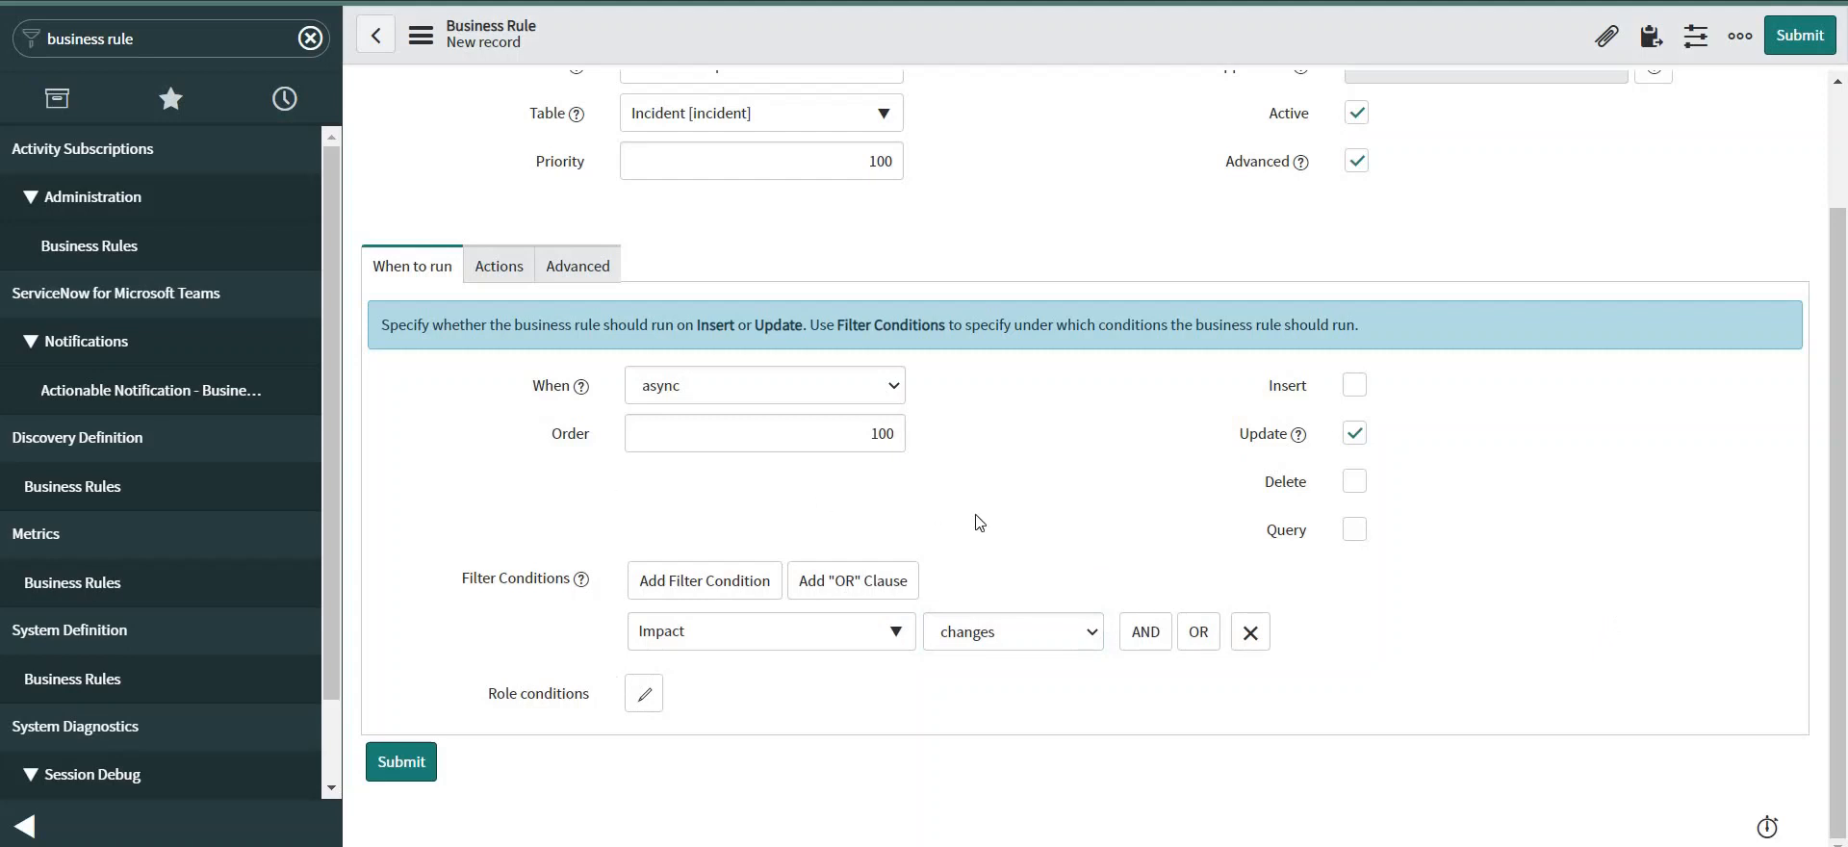
Replace the placeholder script with the RESTMessageV2 snippet, dropping the commented optional block and reindenting.
left_click(592, 267)
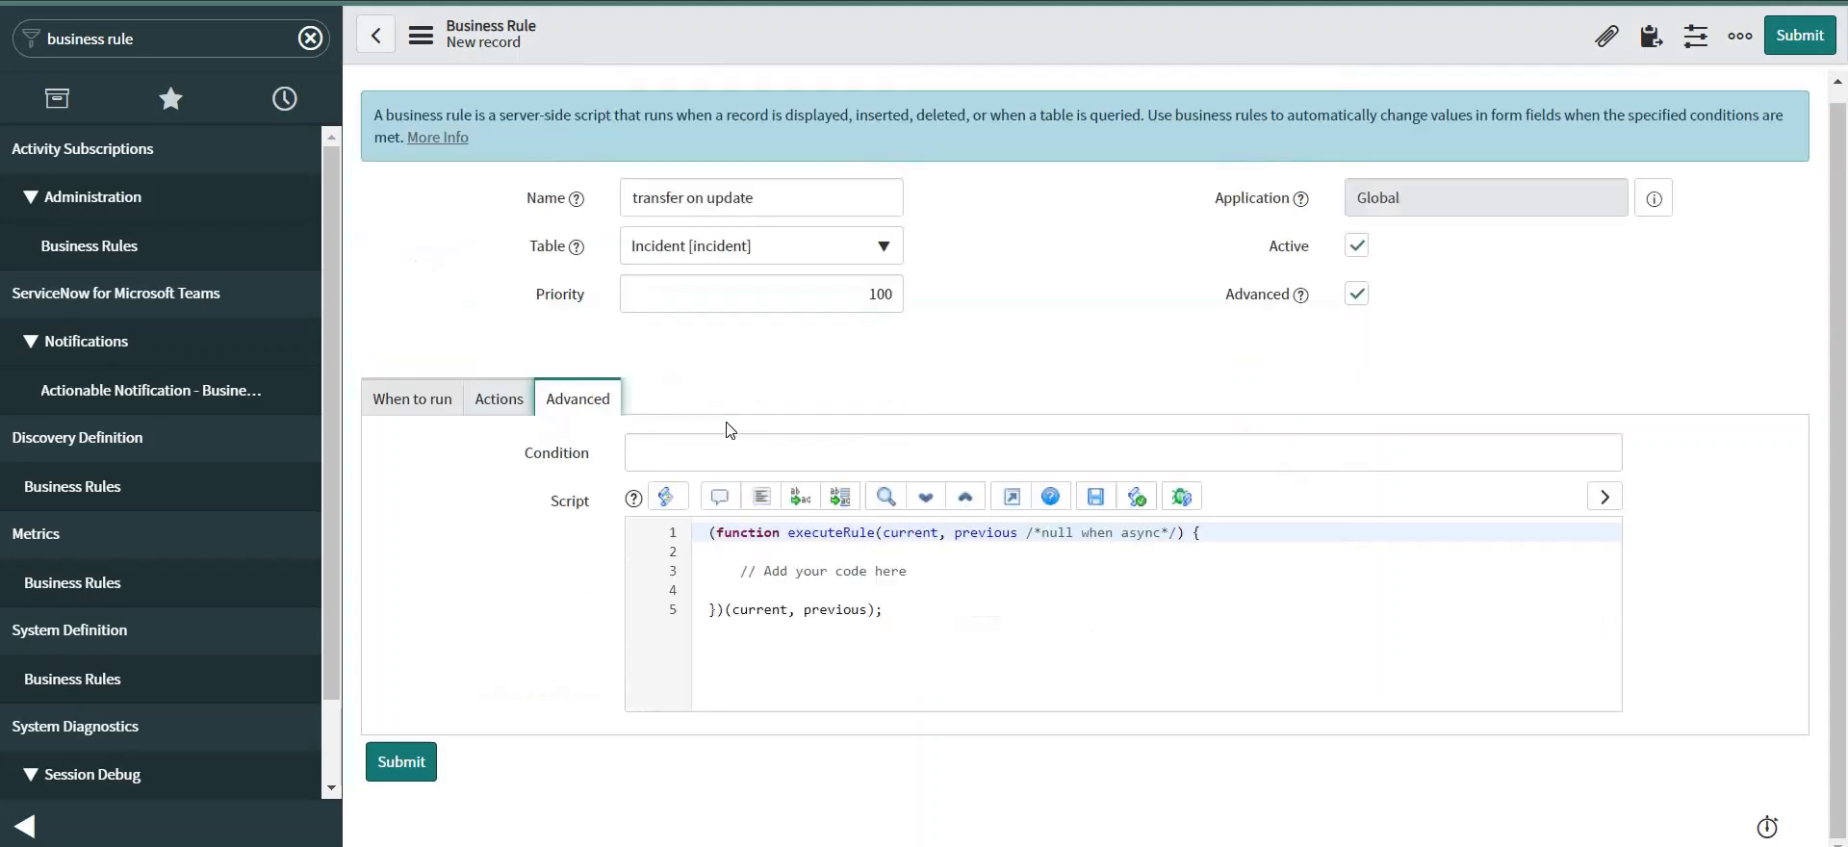
left_click(991, 569)
key("shift+End")
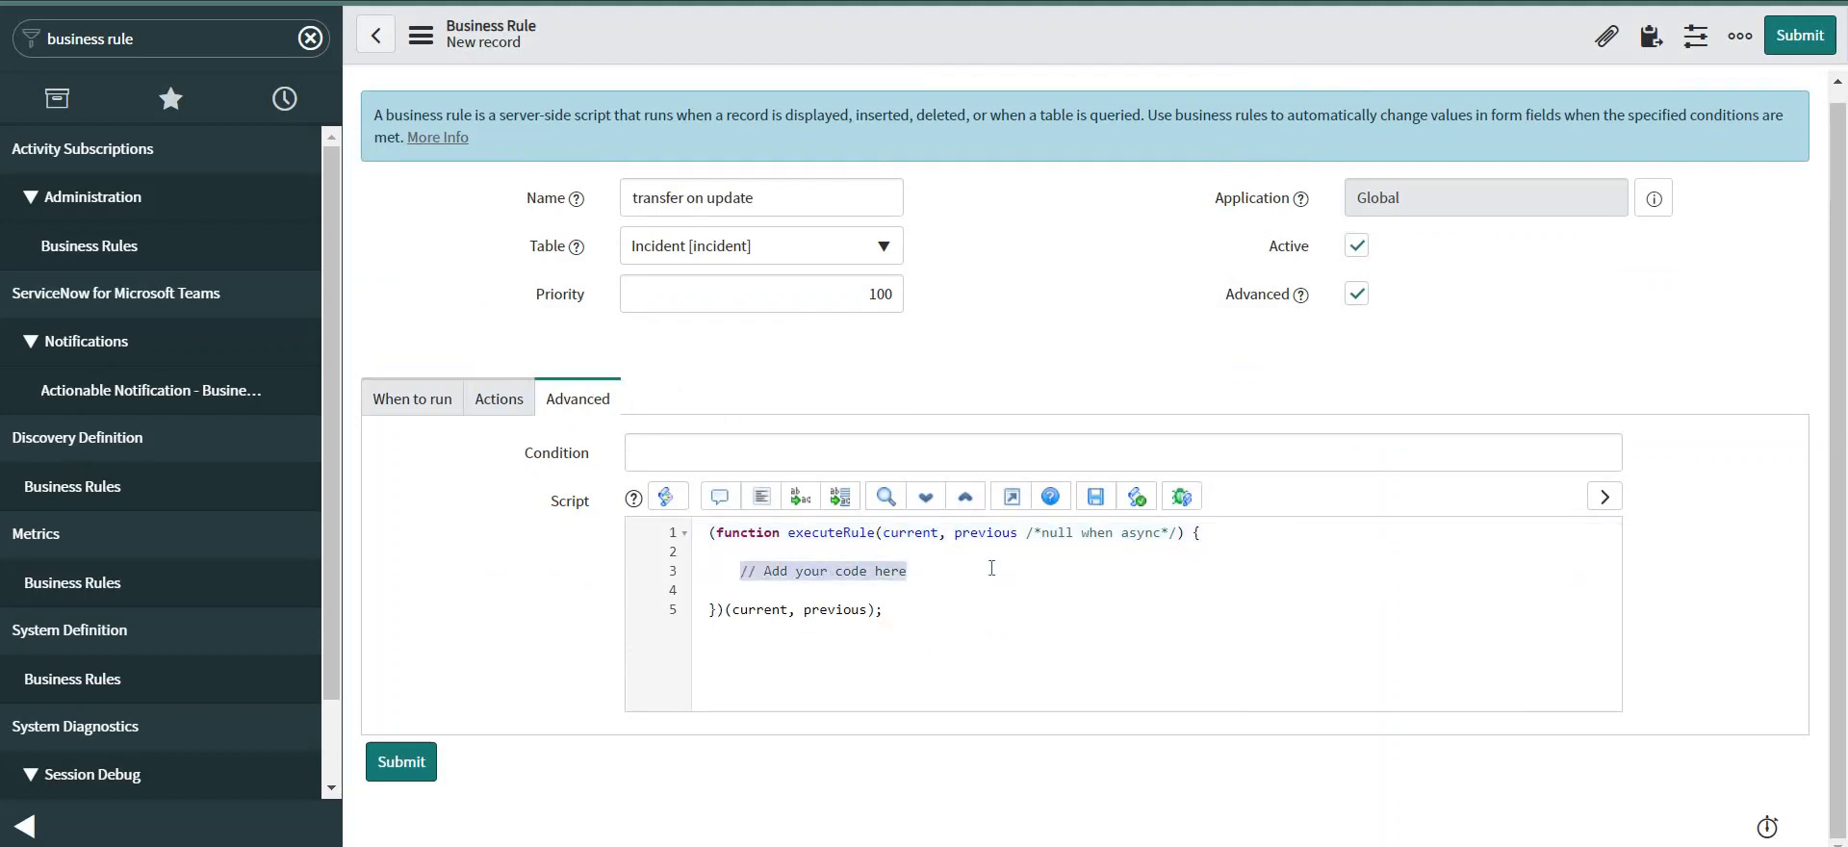
key("BackSpace")
key("ctrl+v")
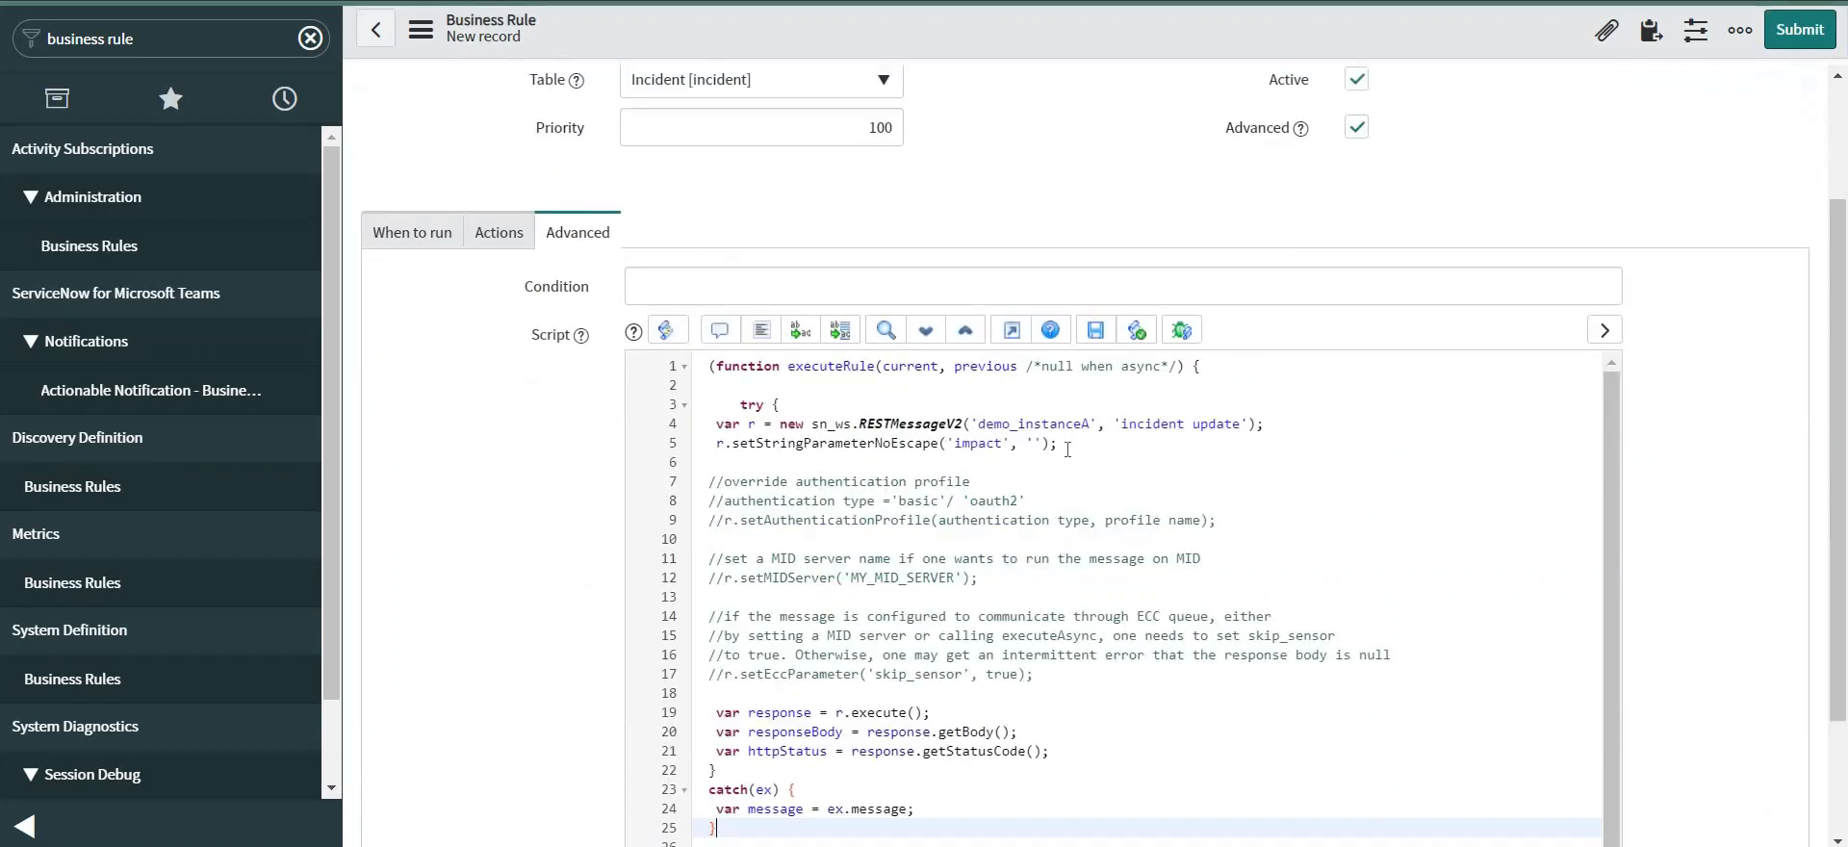
left_click_drag(1063, 444, 1092, 672)
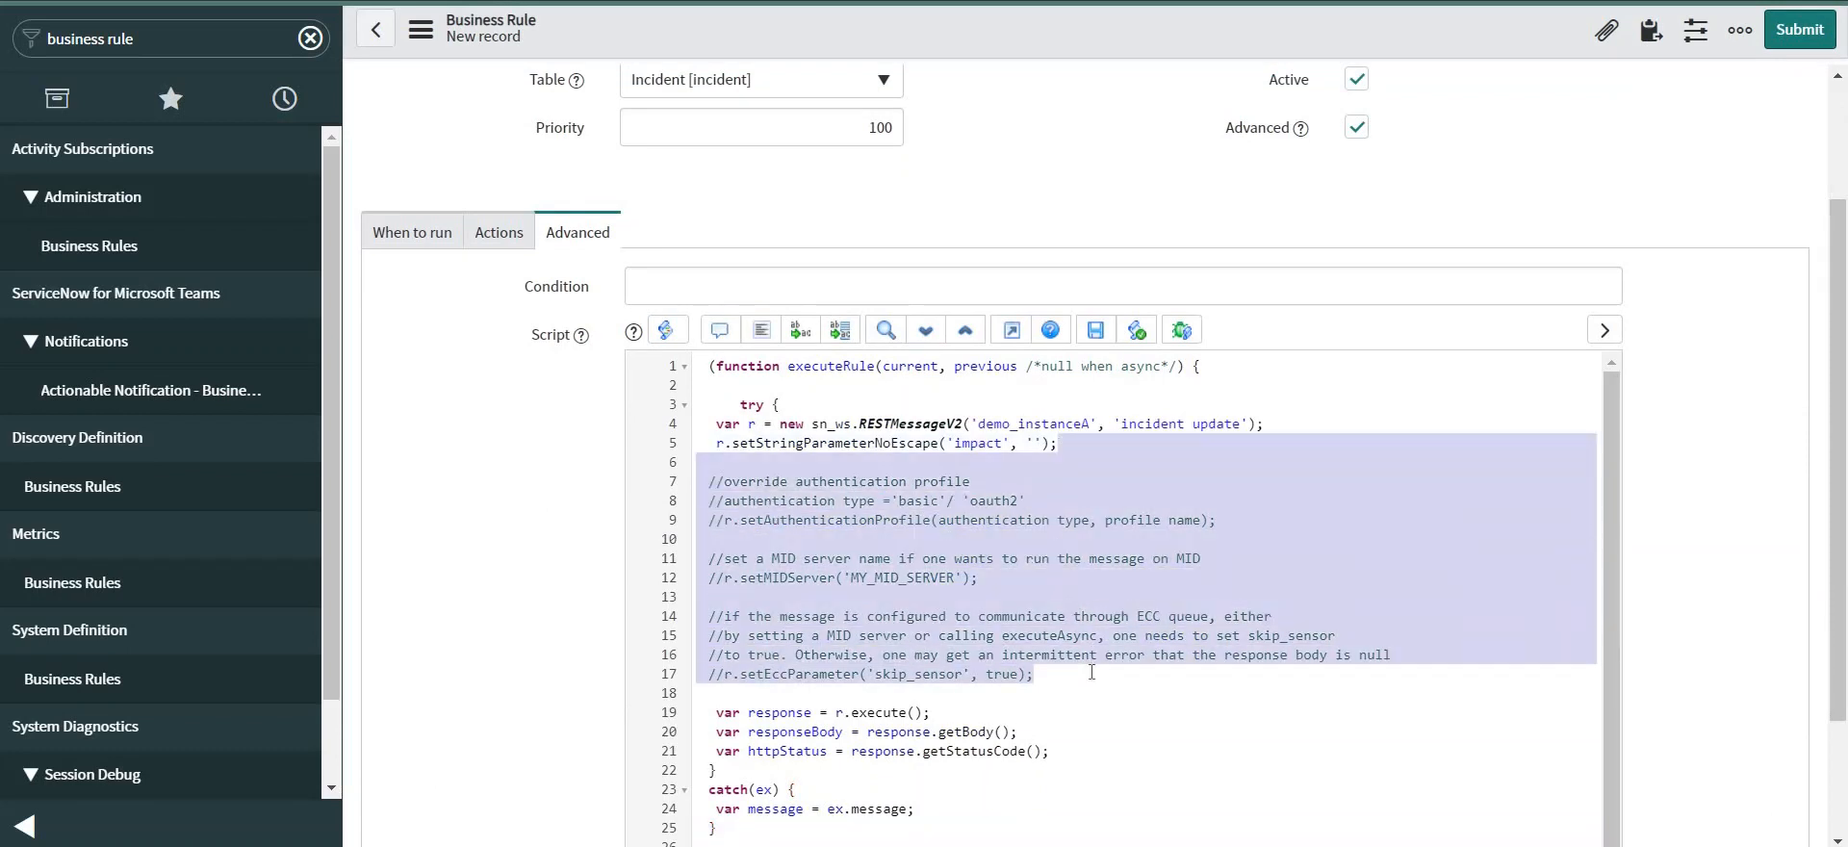
key("BackSpace")
key("ctrl+a")
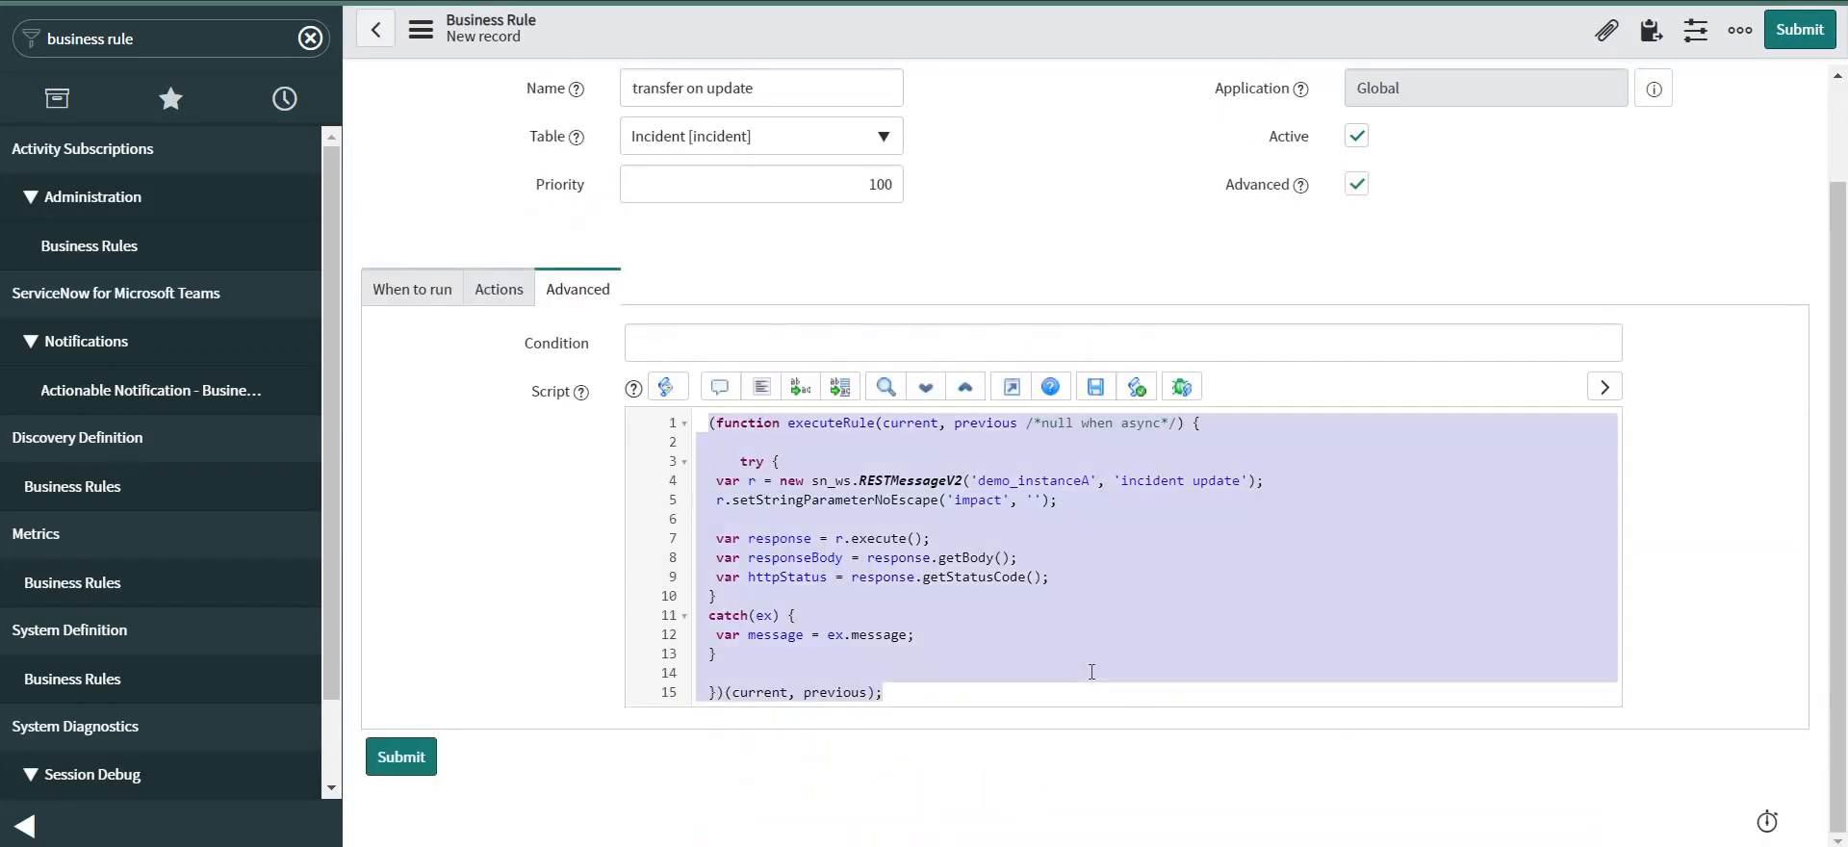
key("shift+Tab")
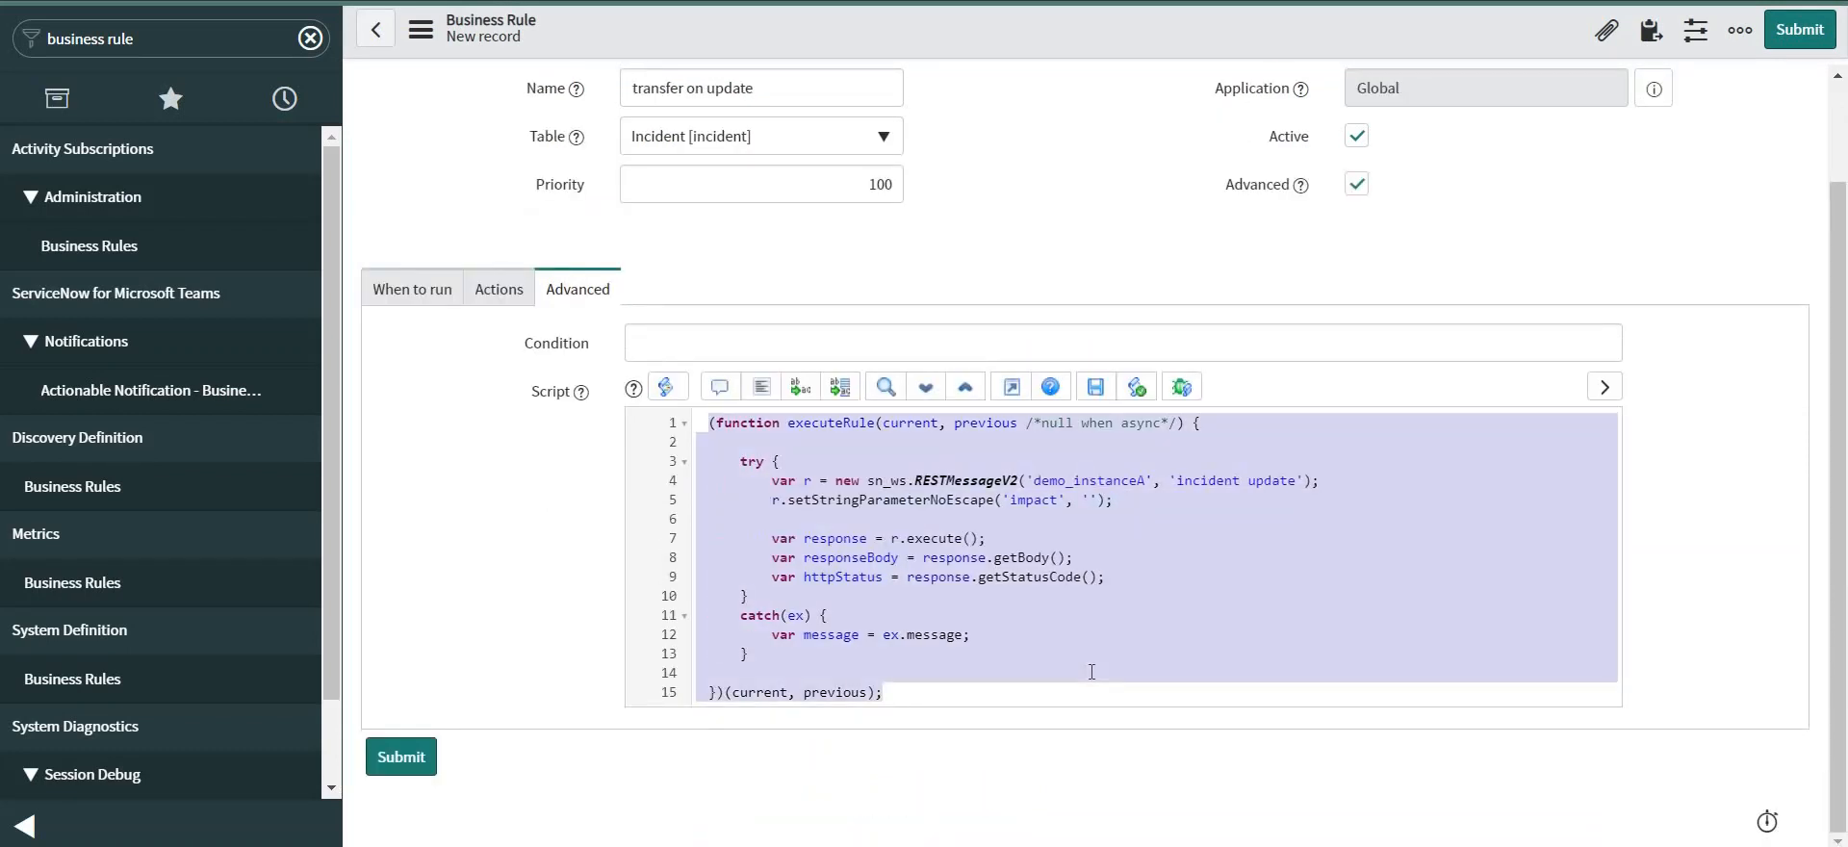
Set the impact parameter to current.impact and add a correlation_id parameter set to current.number.
left_click(1102, 500)
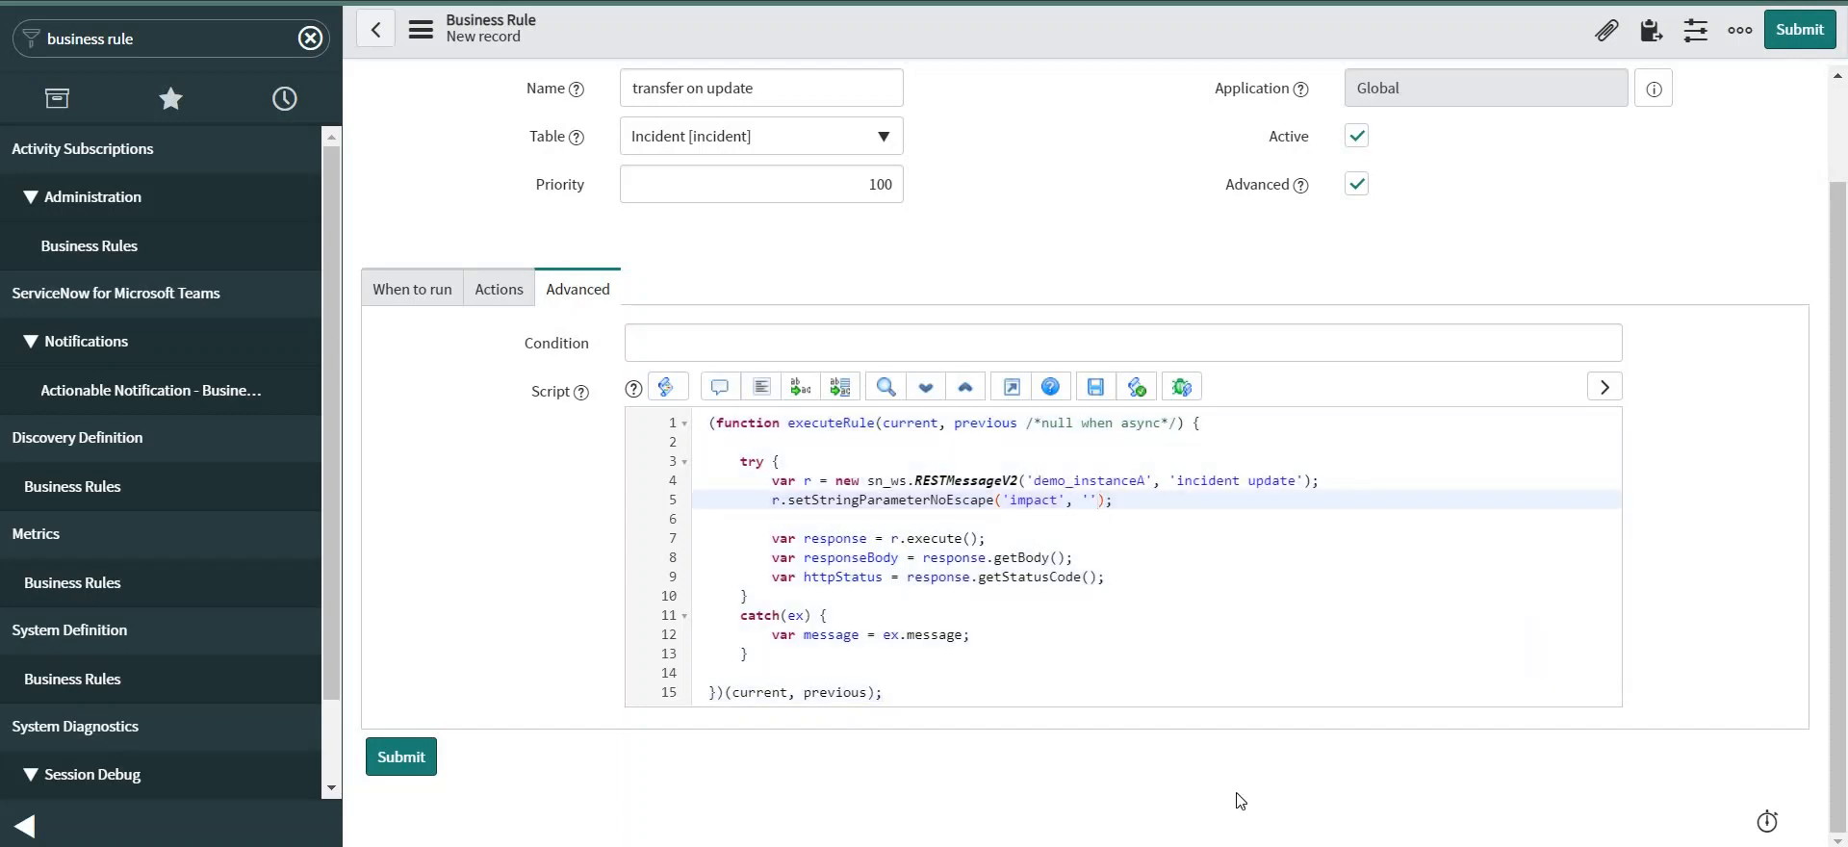
key("BackSpace")
key("BackSpace")
type("current.impact")
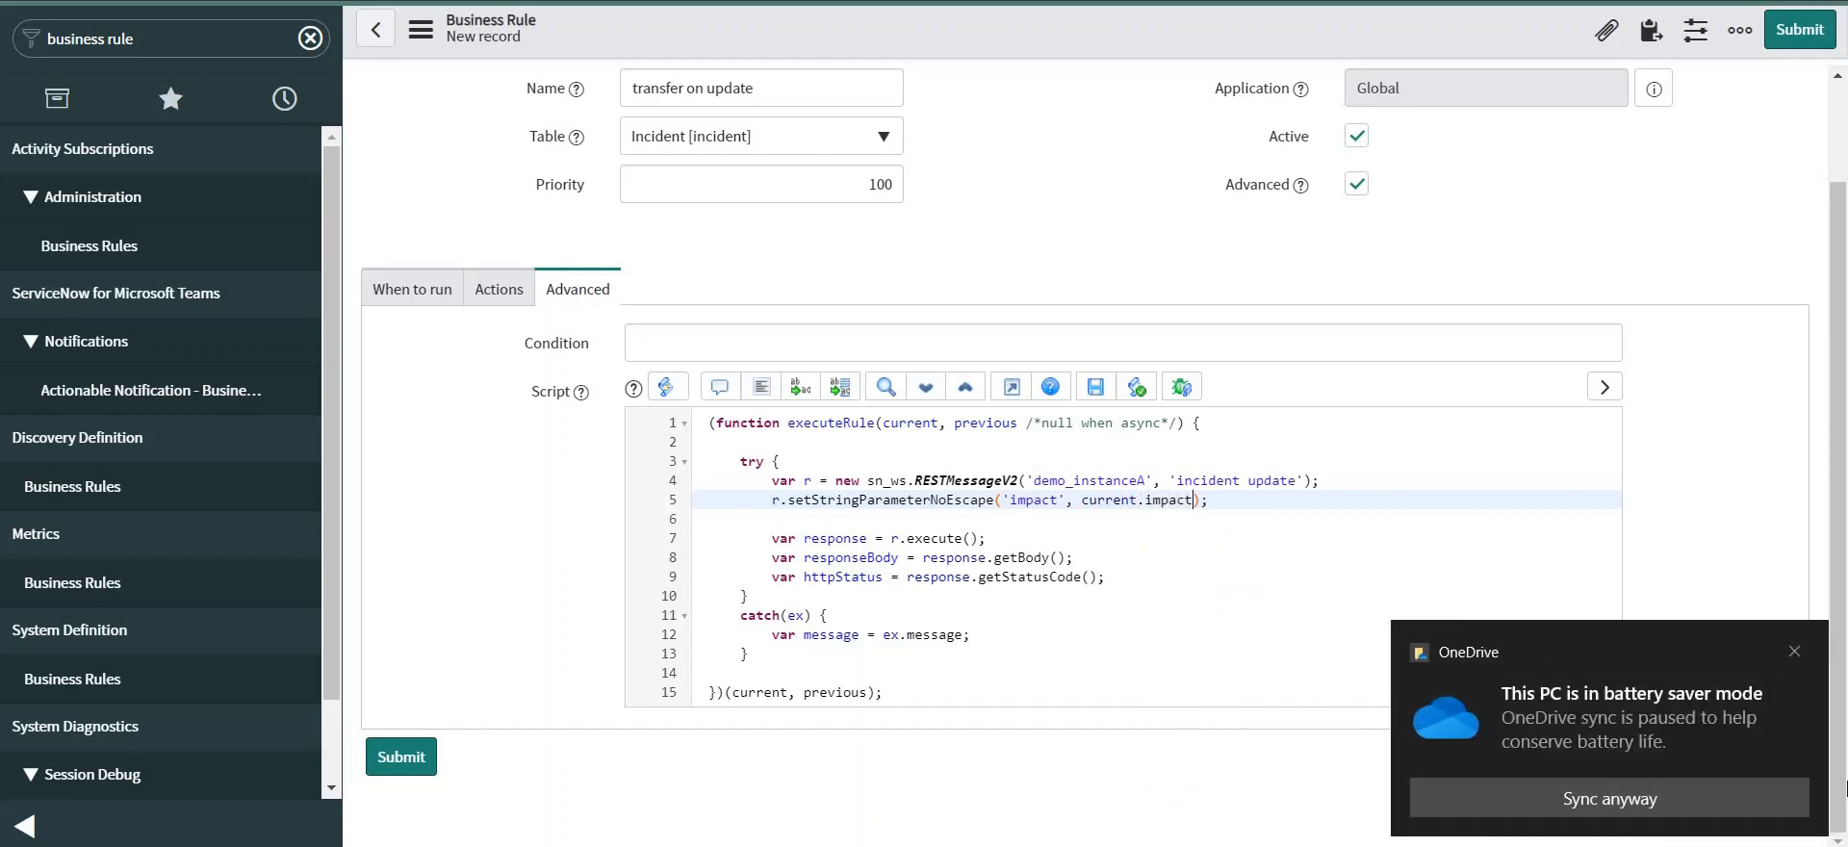
left_click(1794, 651)
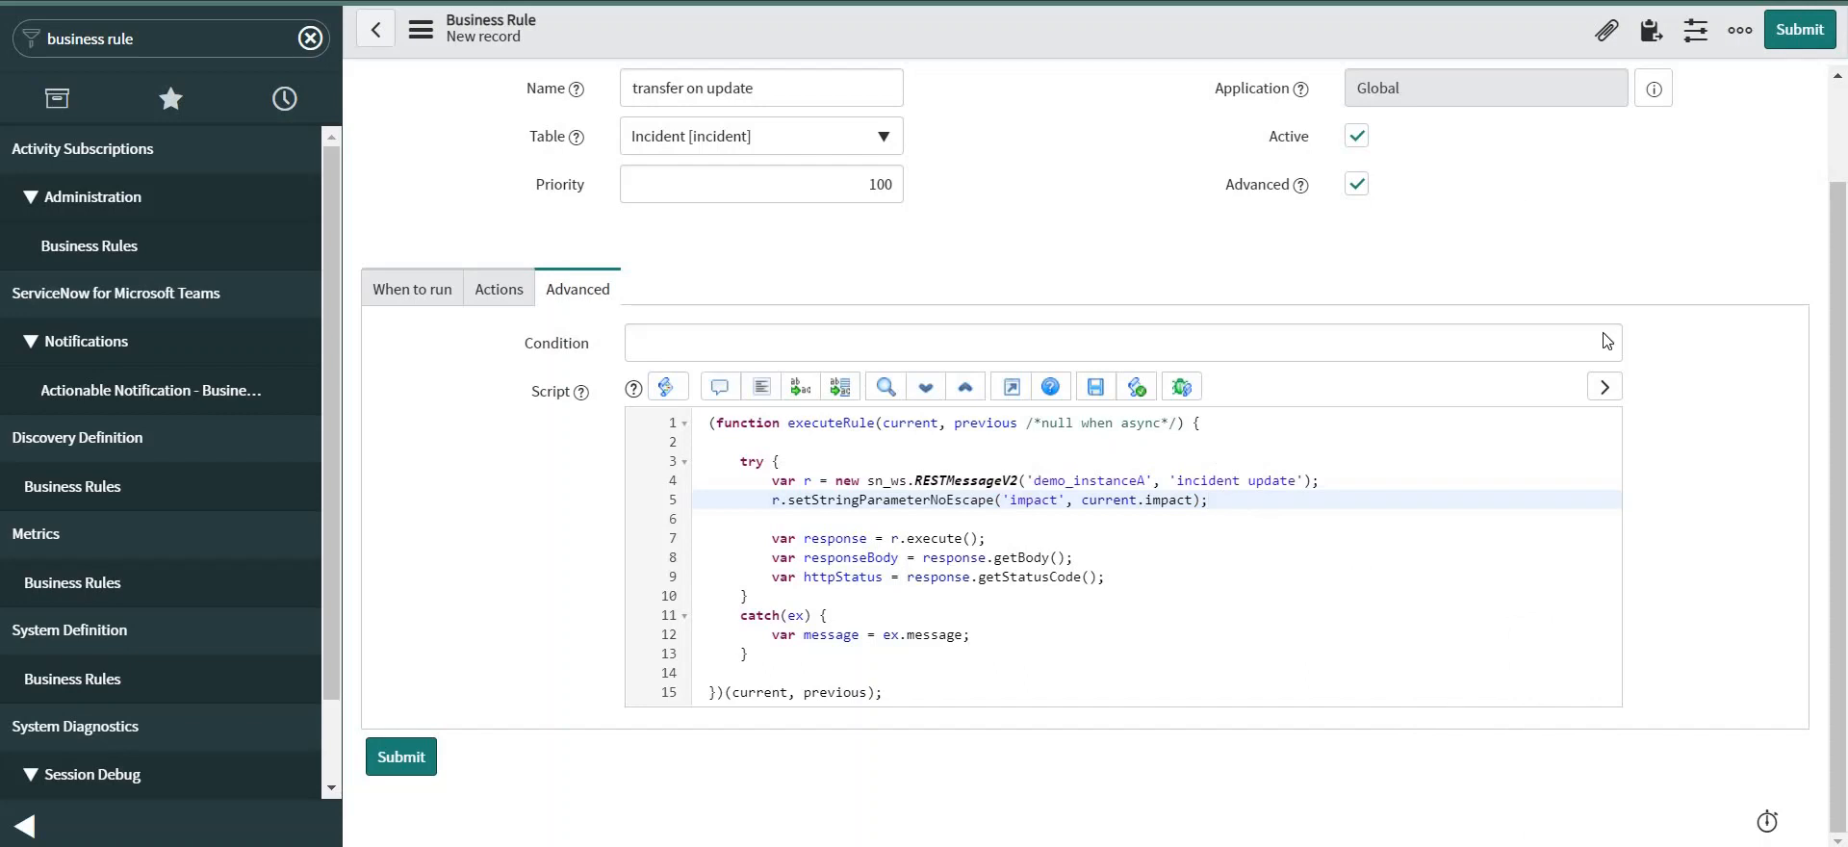
left_click(1228, 499)
key("Return")
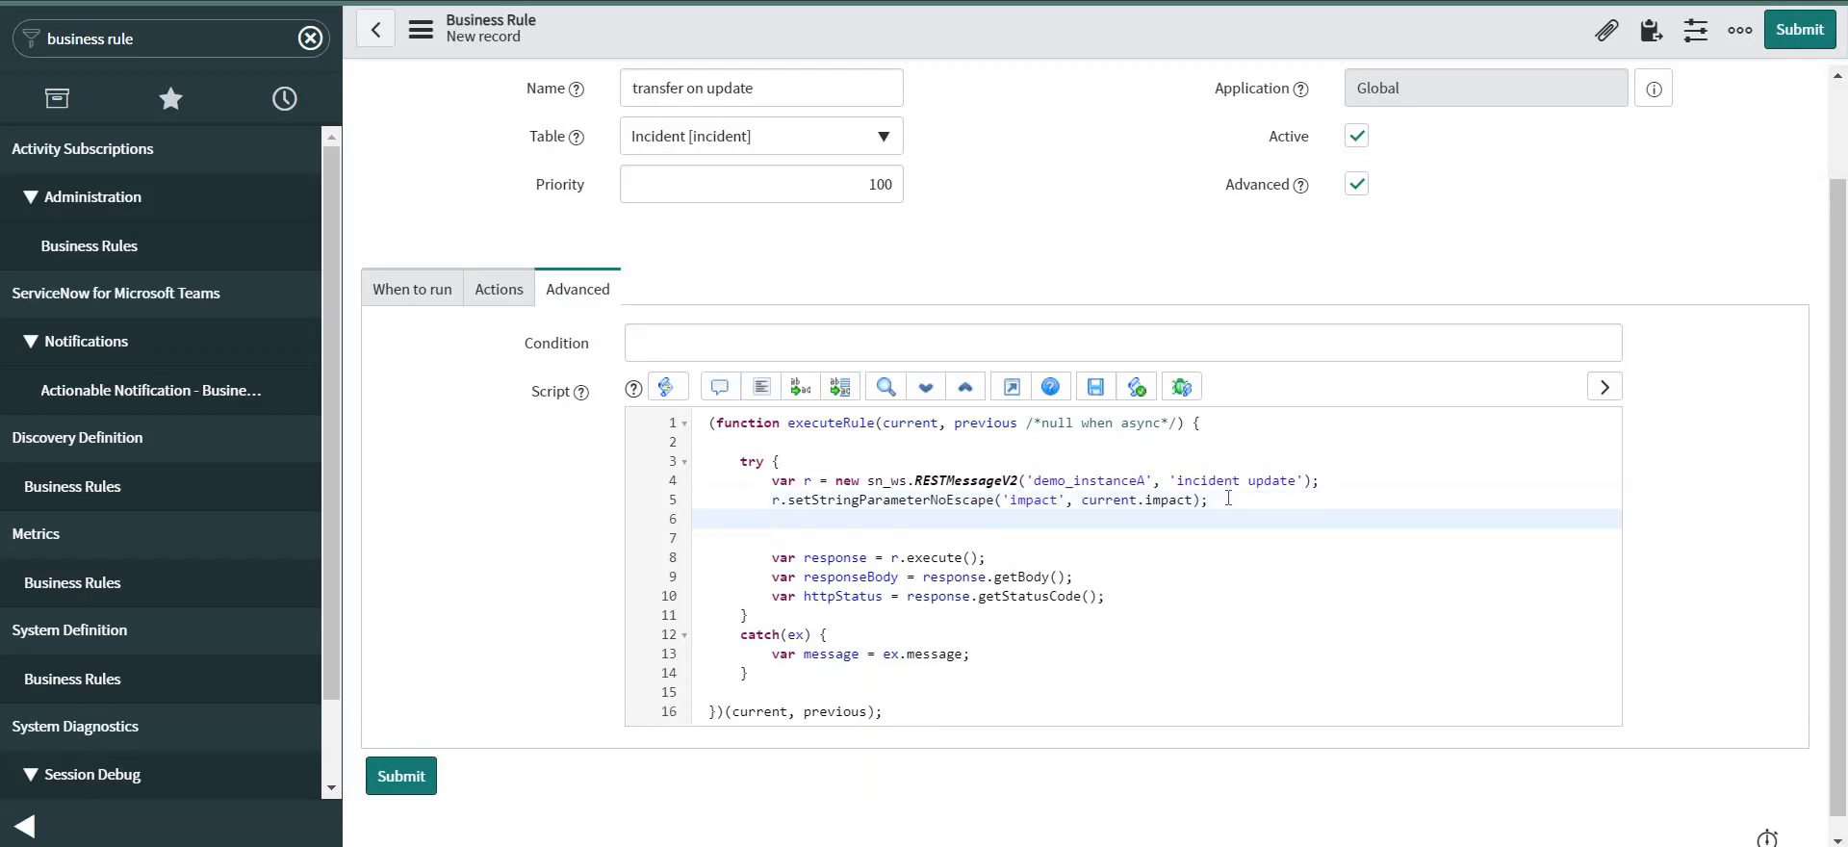
type("r.set")
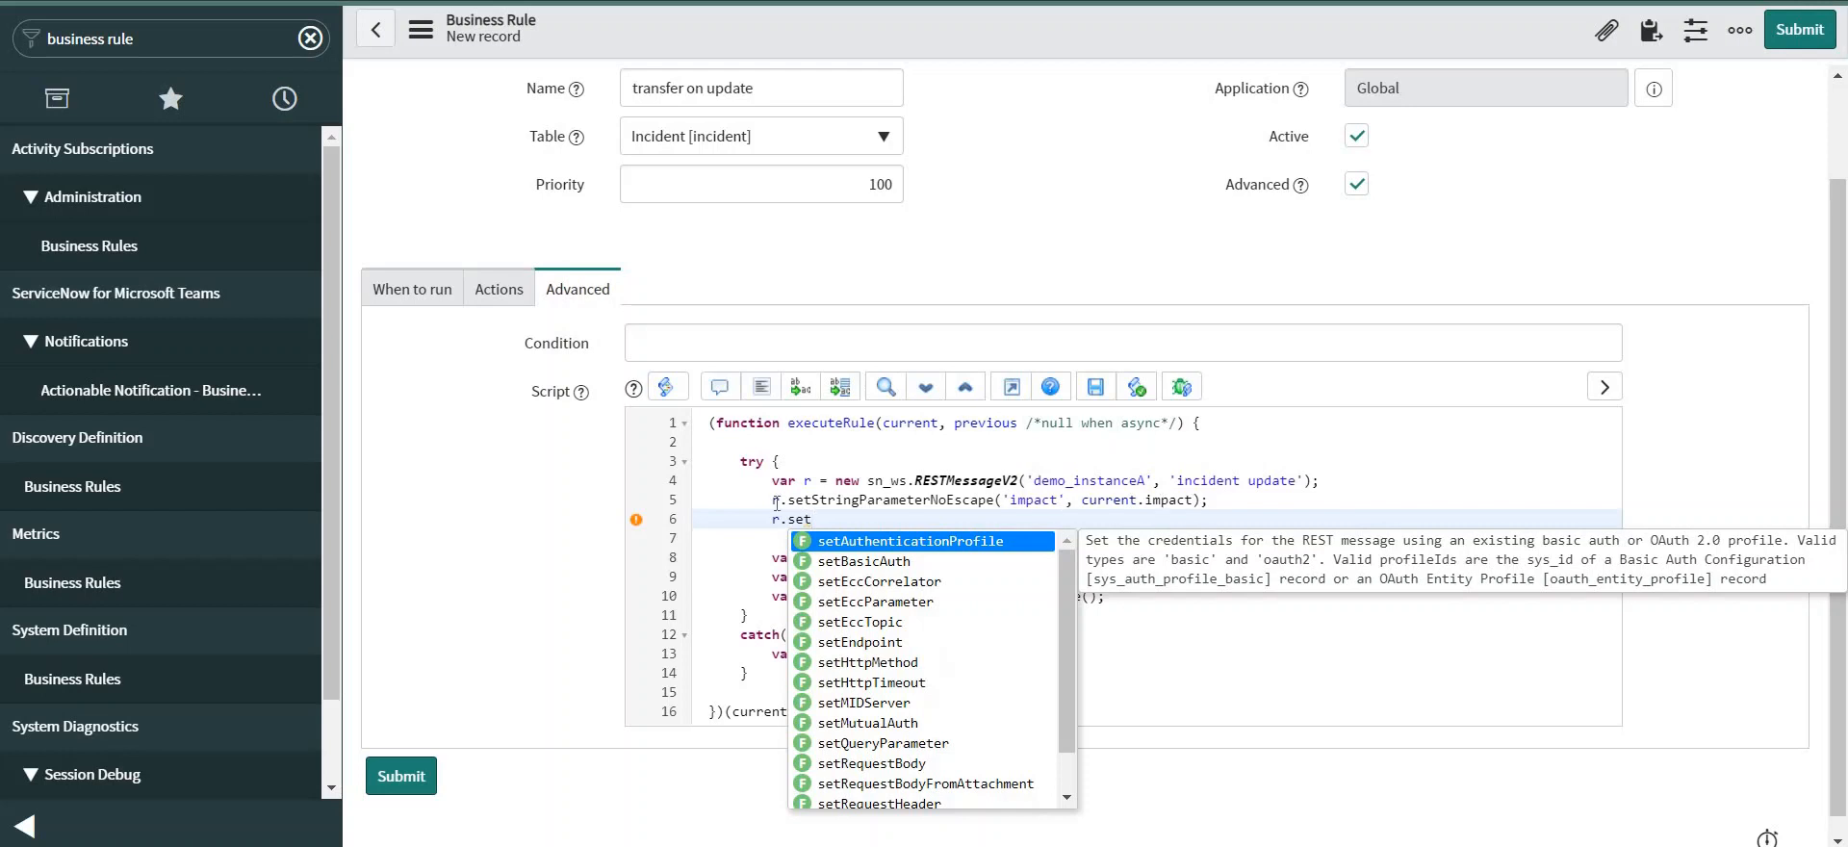
left_click_drag(773, 501, 1225, 501)
key("ctrl+c")
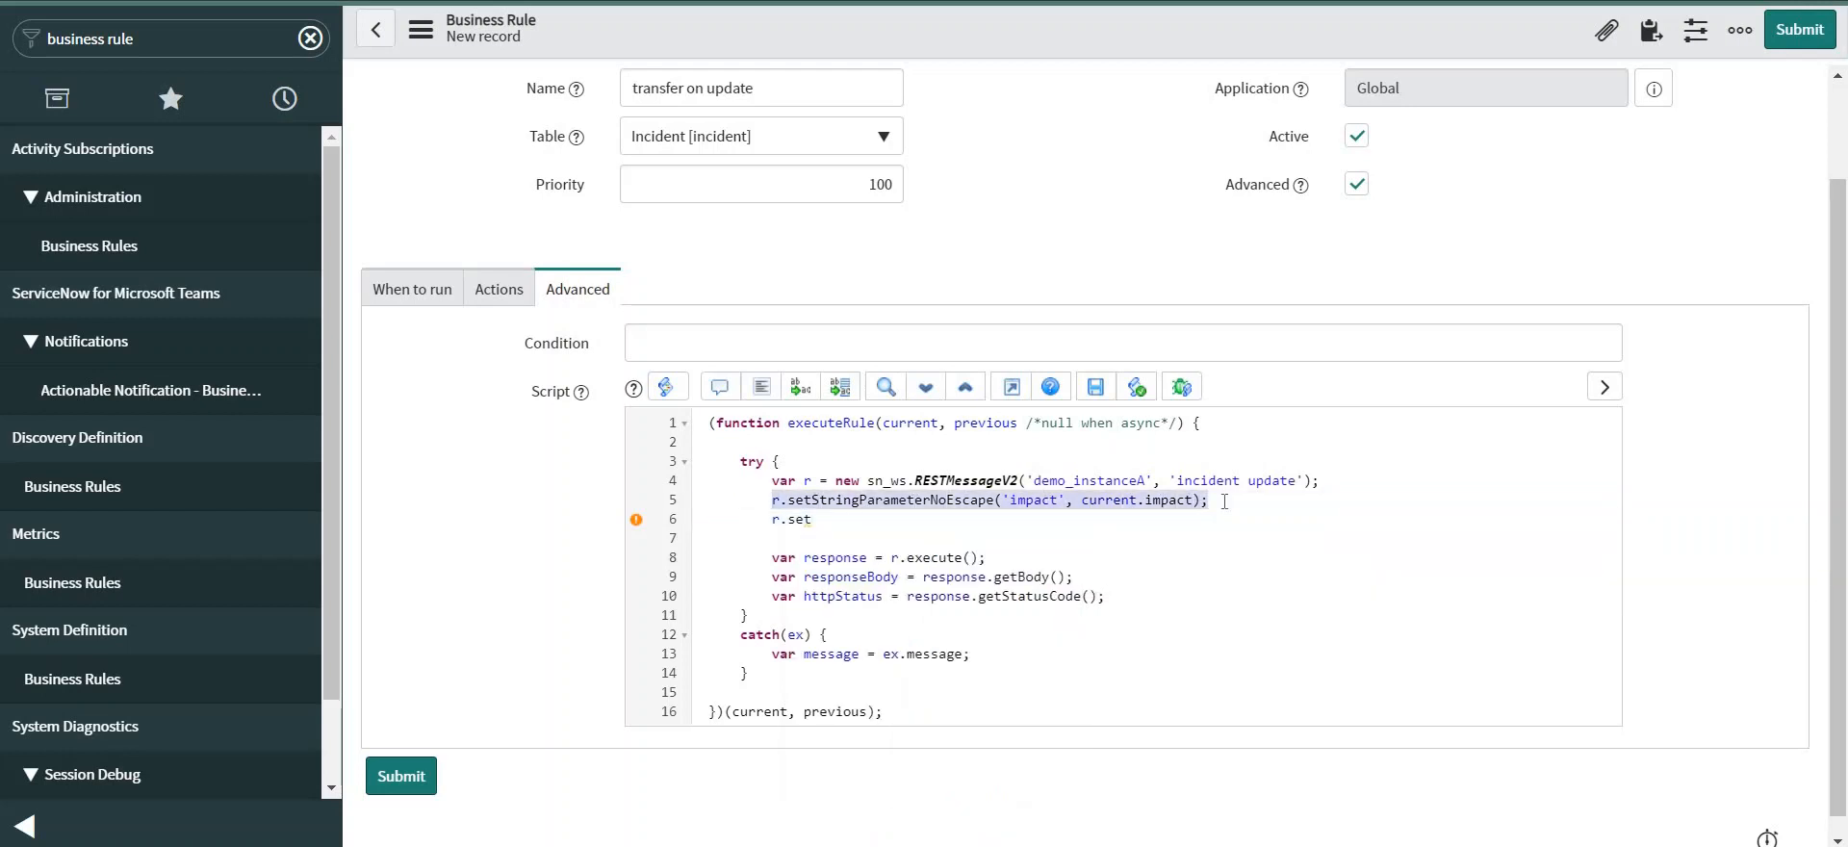
left_click(773, 520)
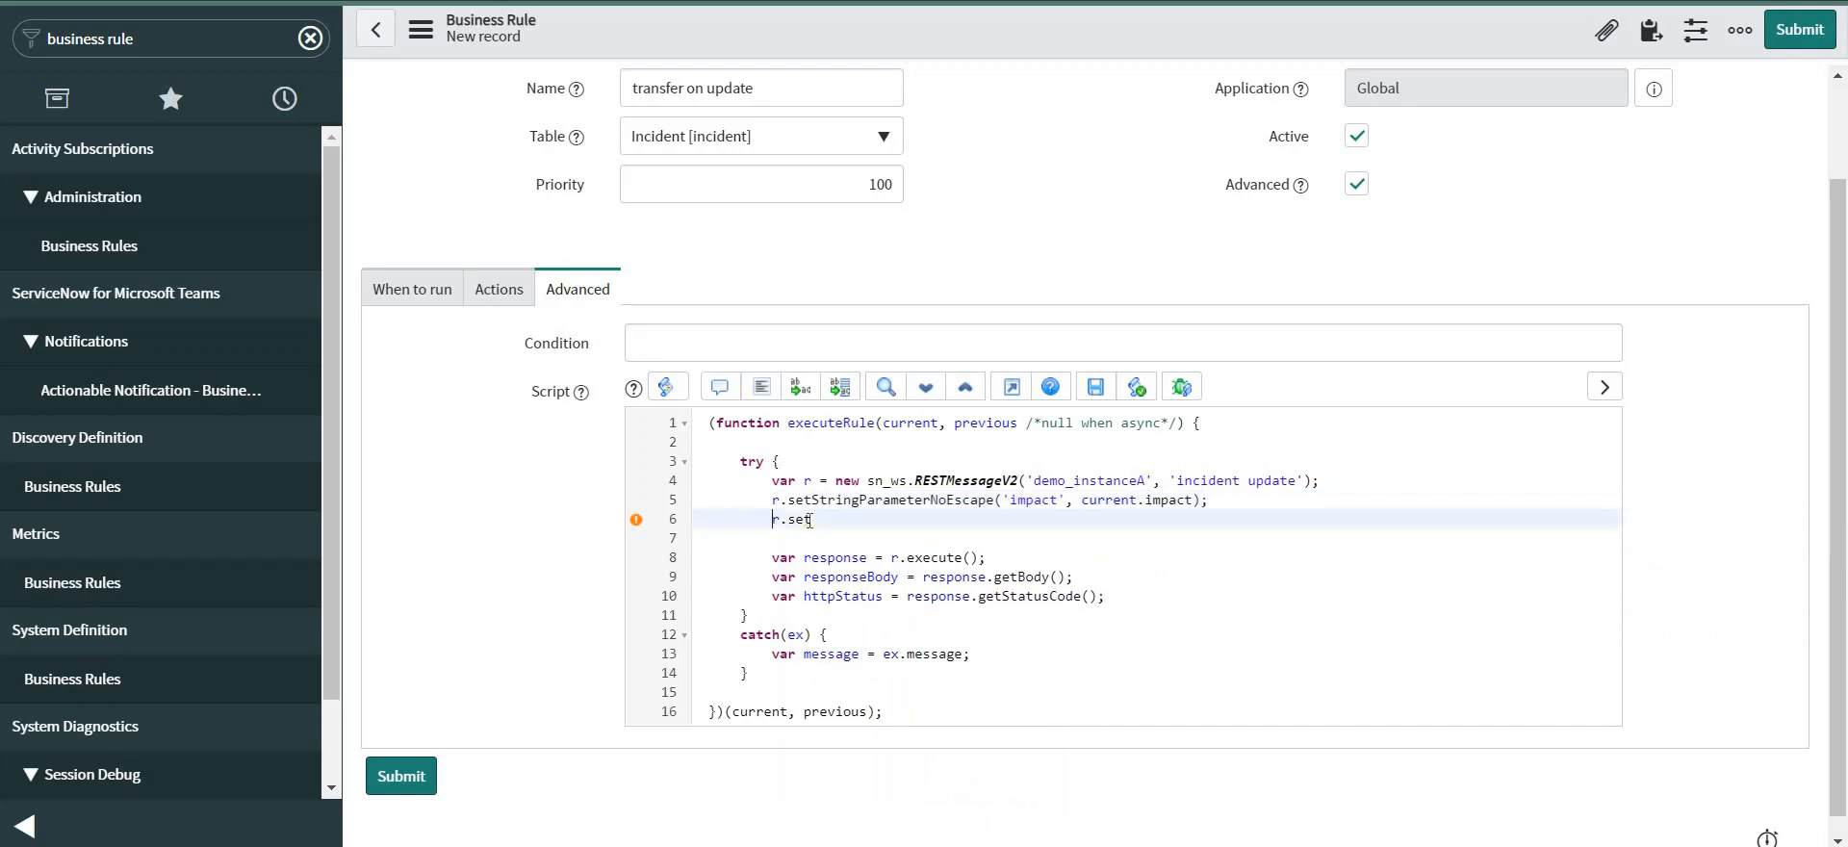
left_click(812, 521, "shift")
key("ctrl+v")
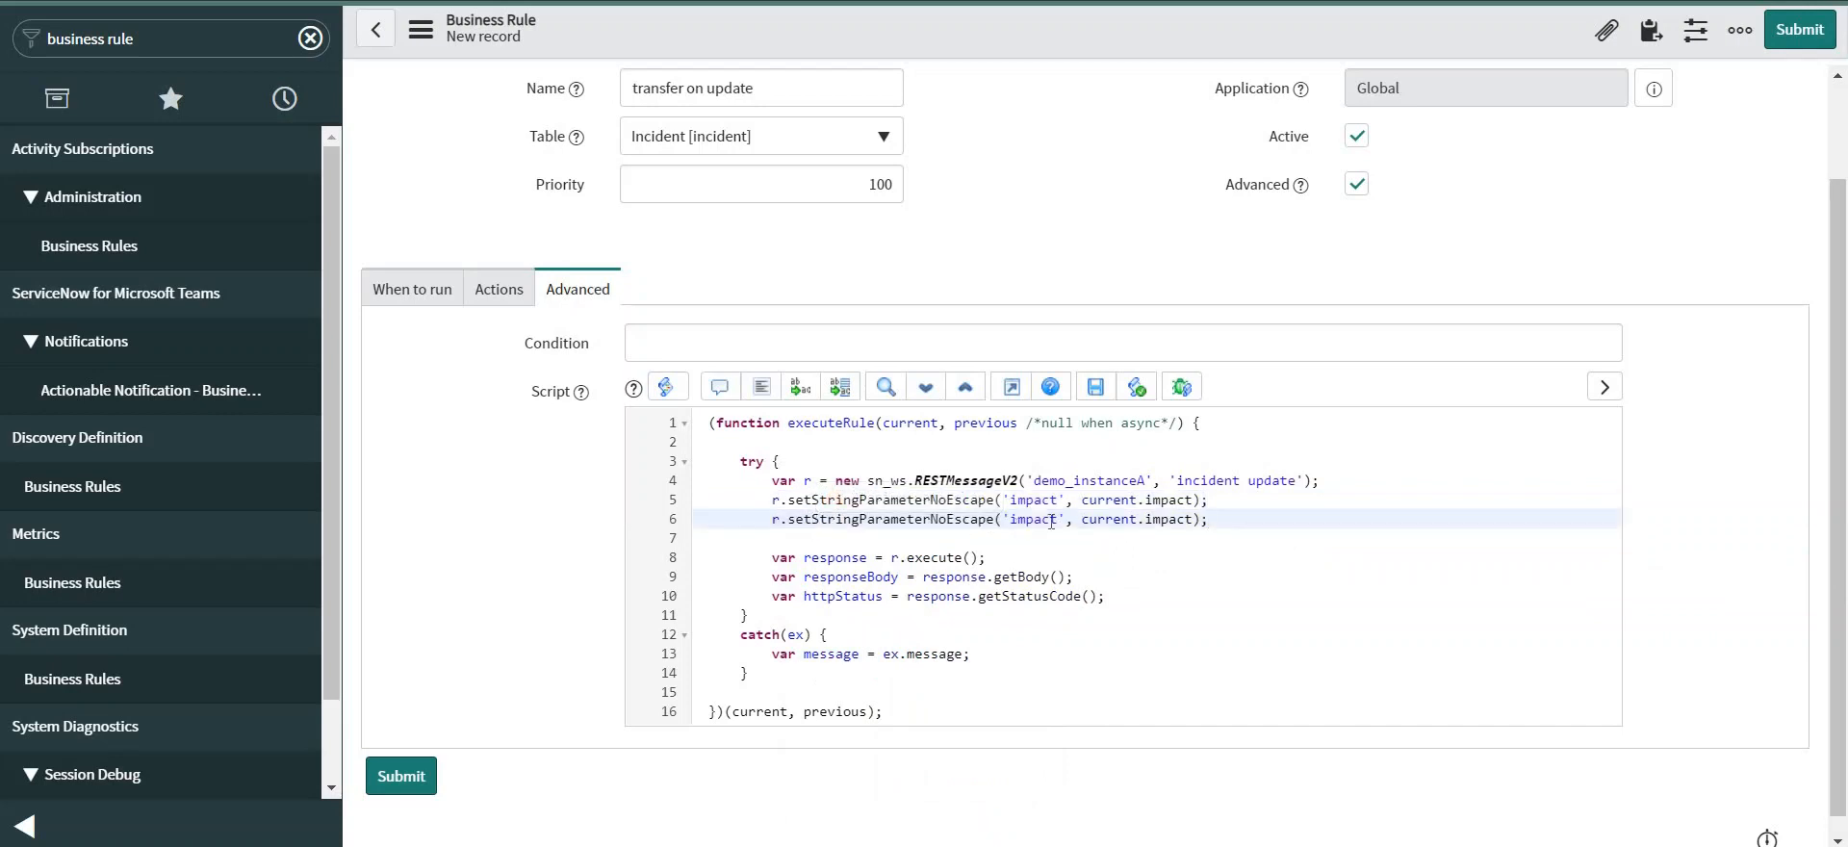
double_click(1051, 521)
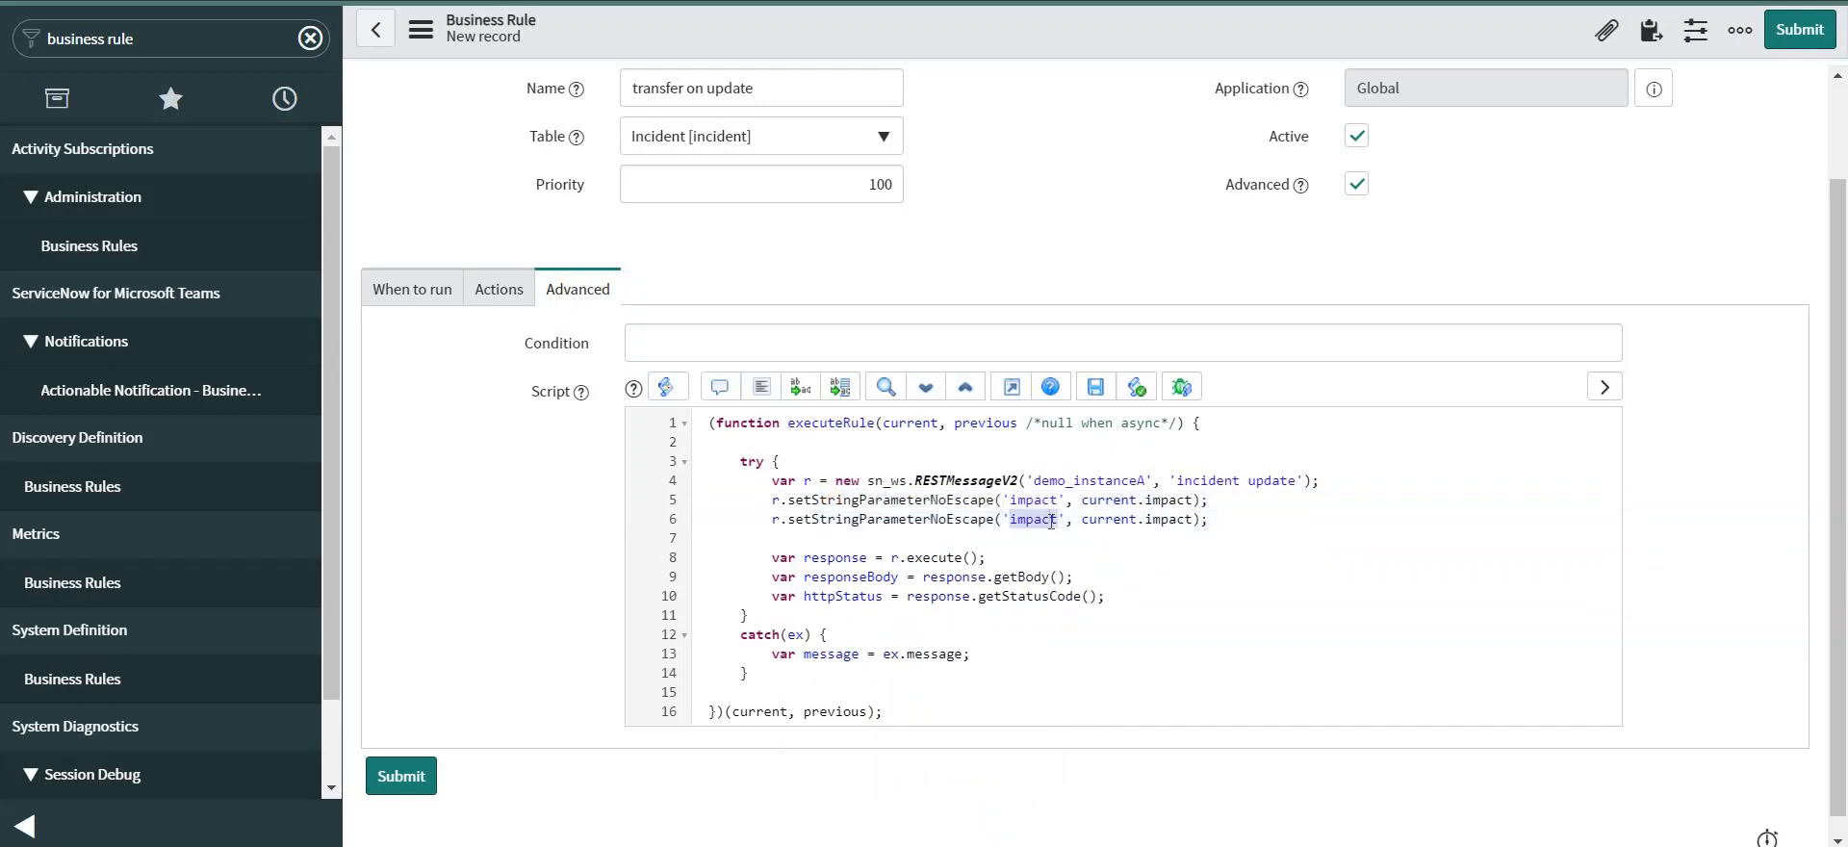
type("correla")
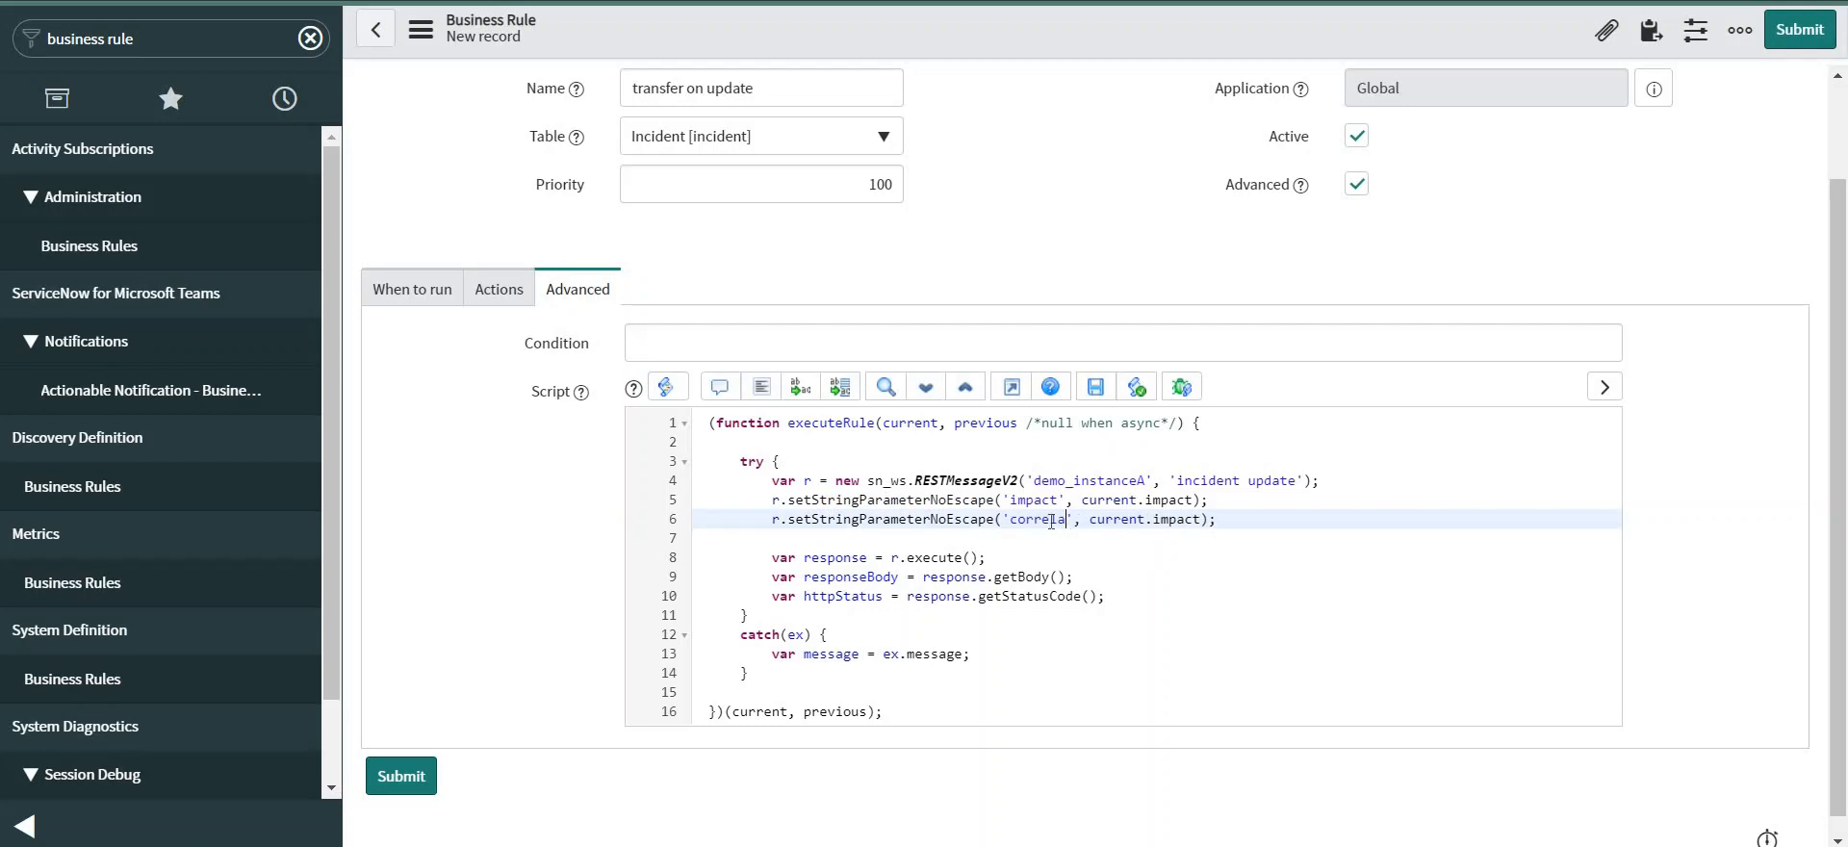
type("tion")
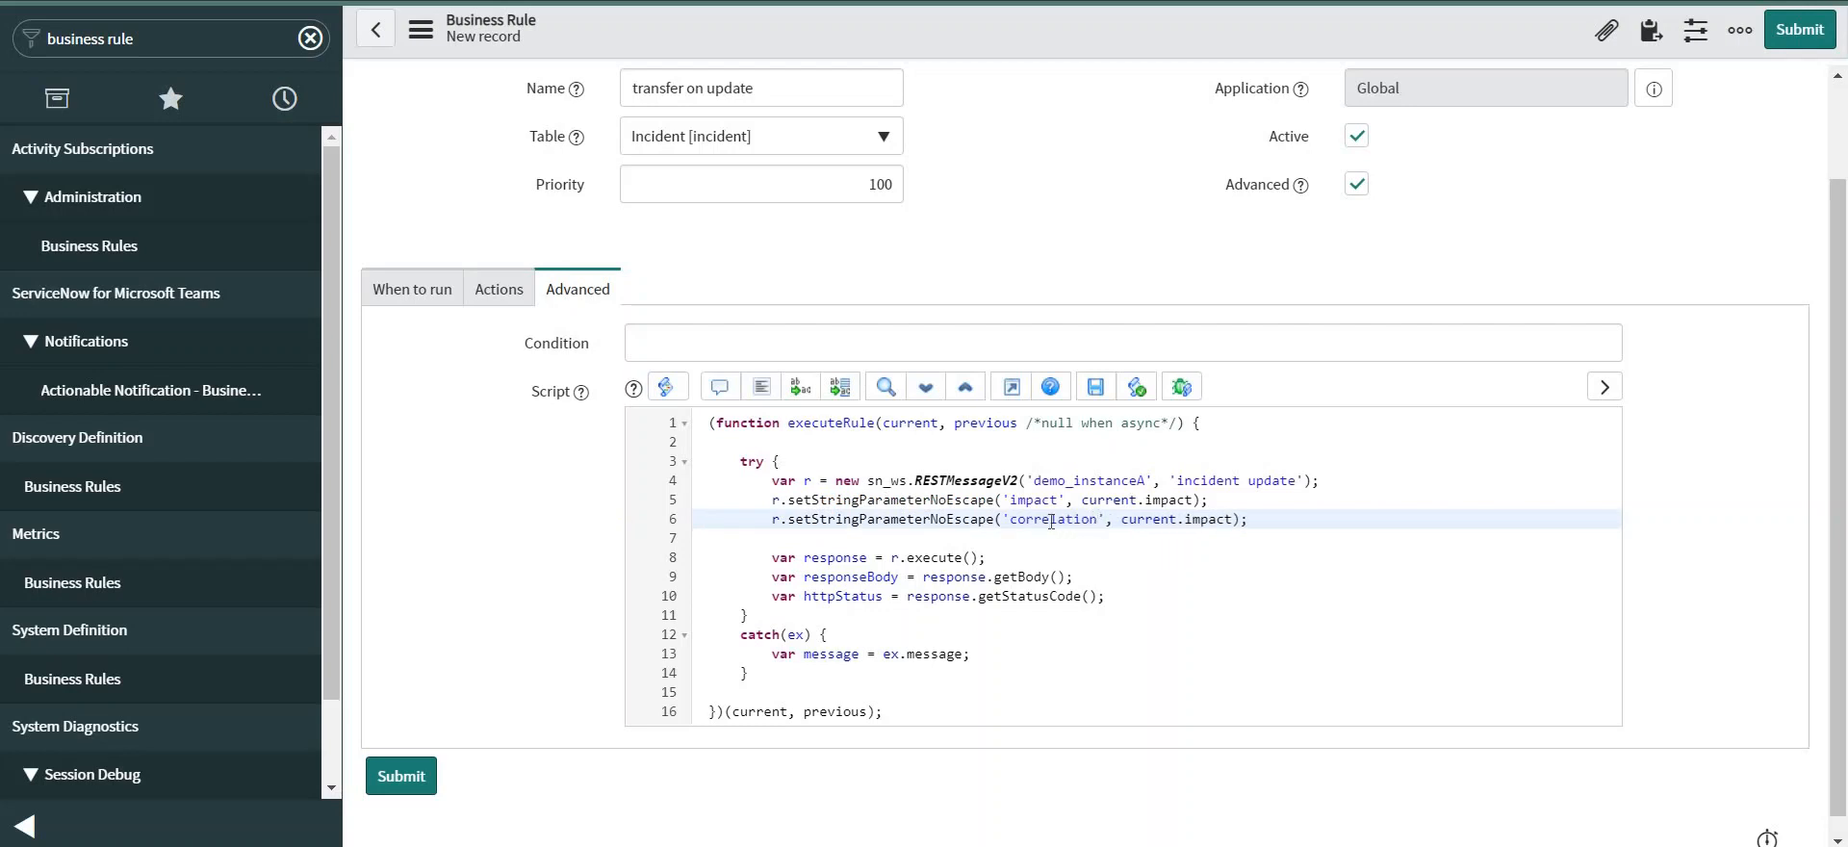
type("_id")
double_click(1230, 519)
type("number")
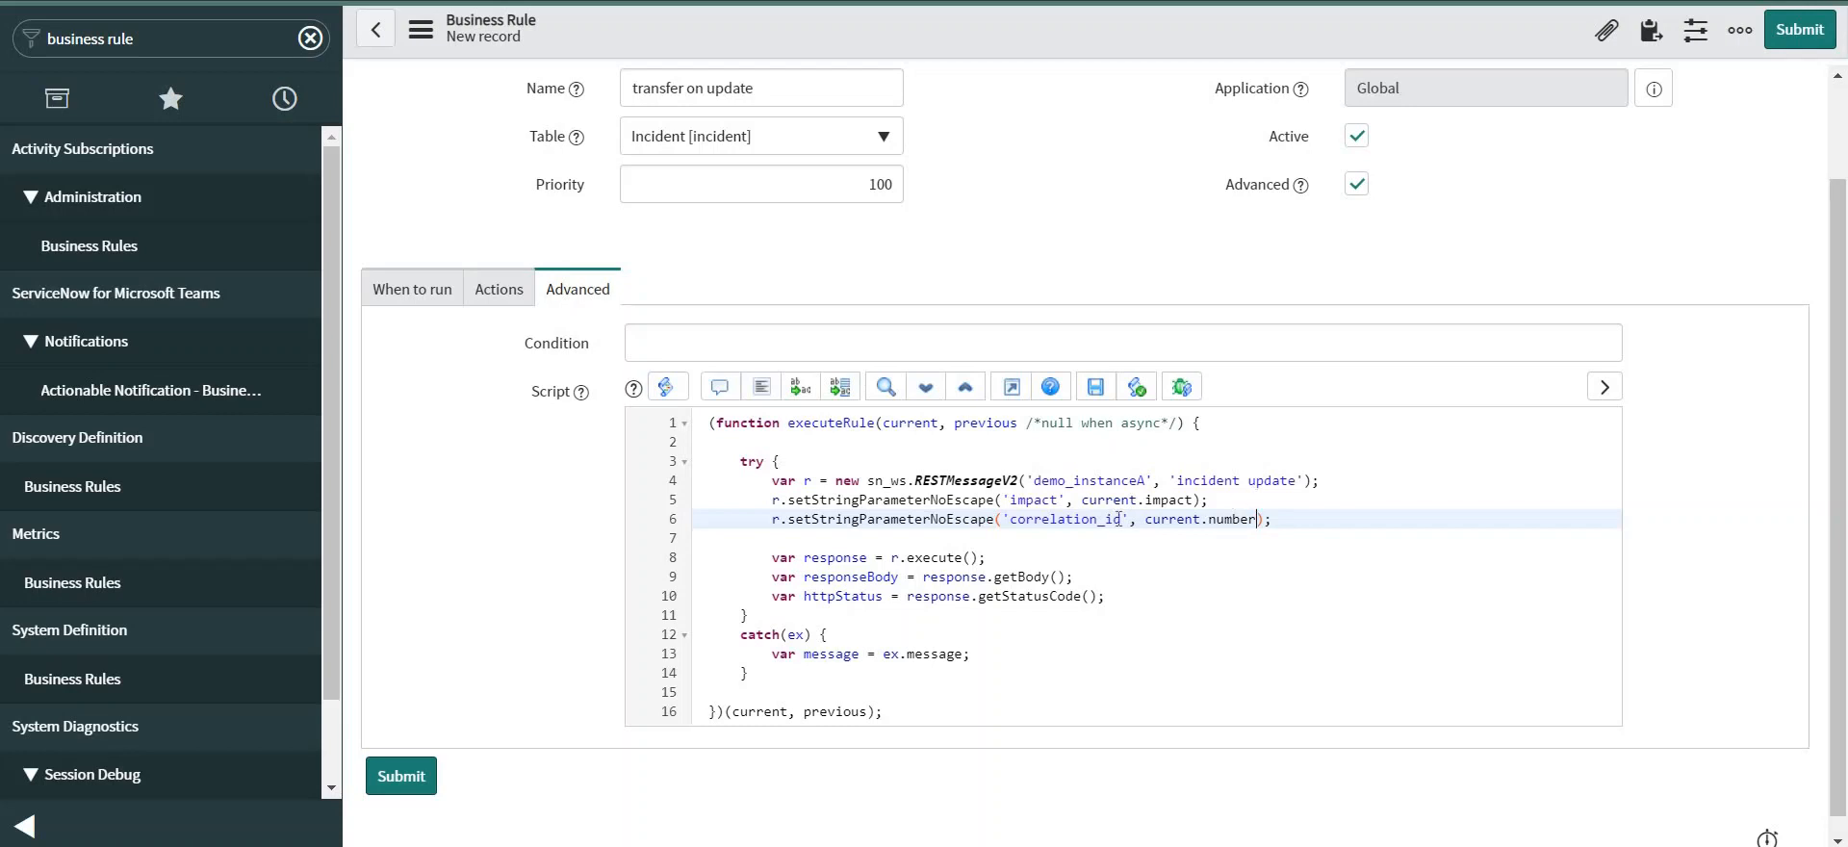
Save the transfer on update business rule, then filter the navigator for 'rest message'.
right_click(965, 33)
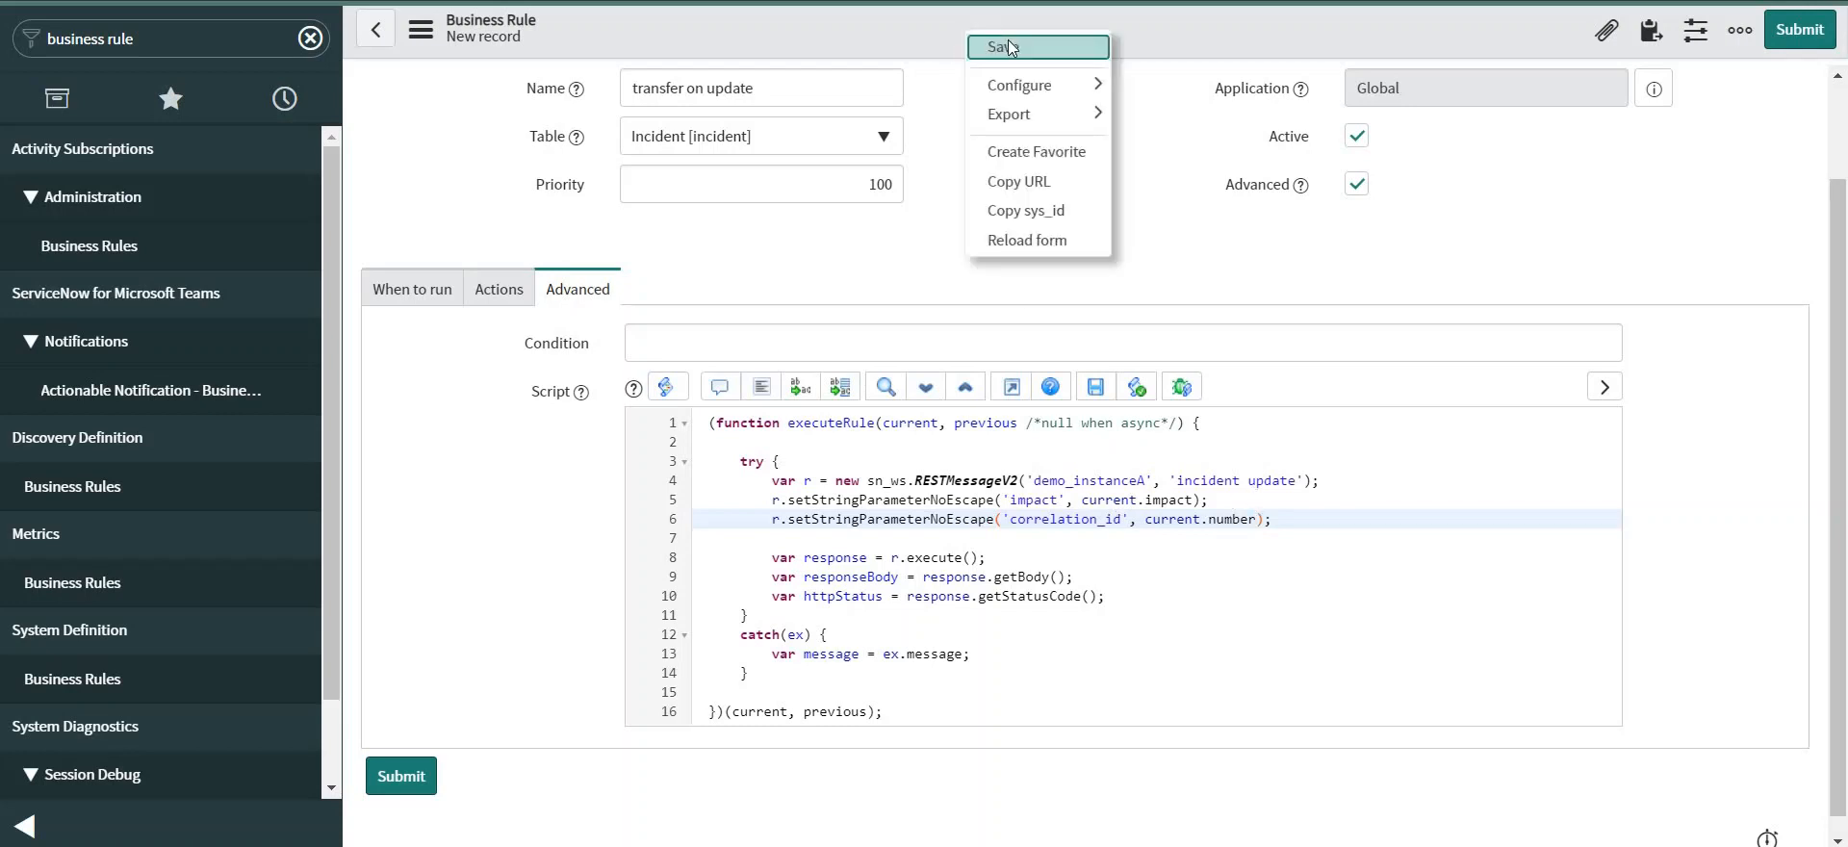
left_click(1008, 46)
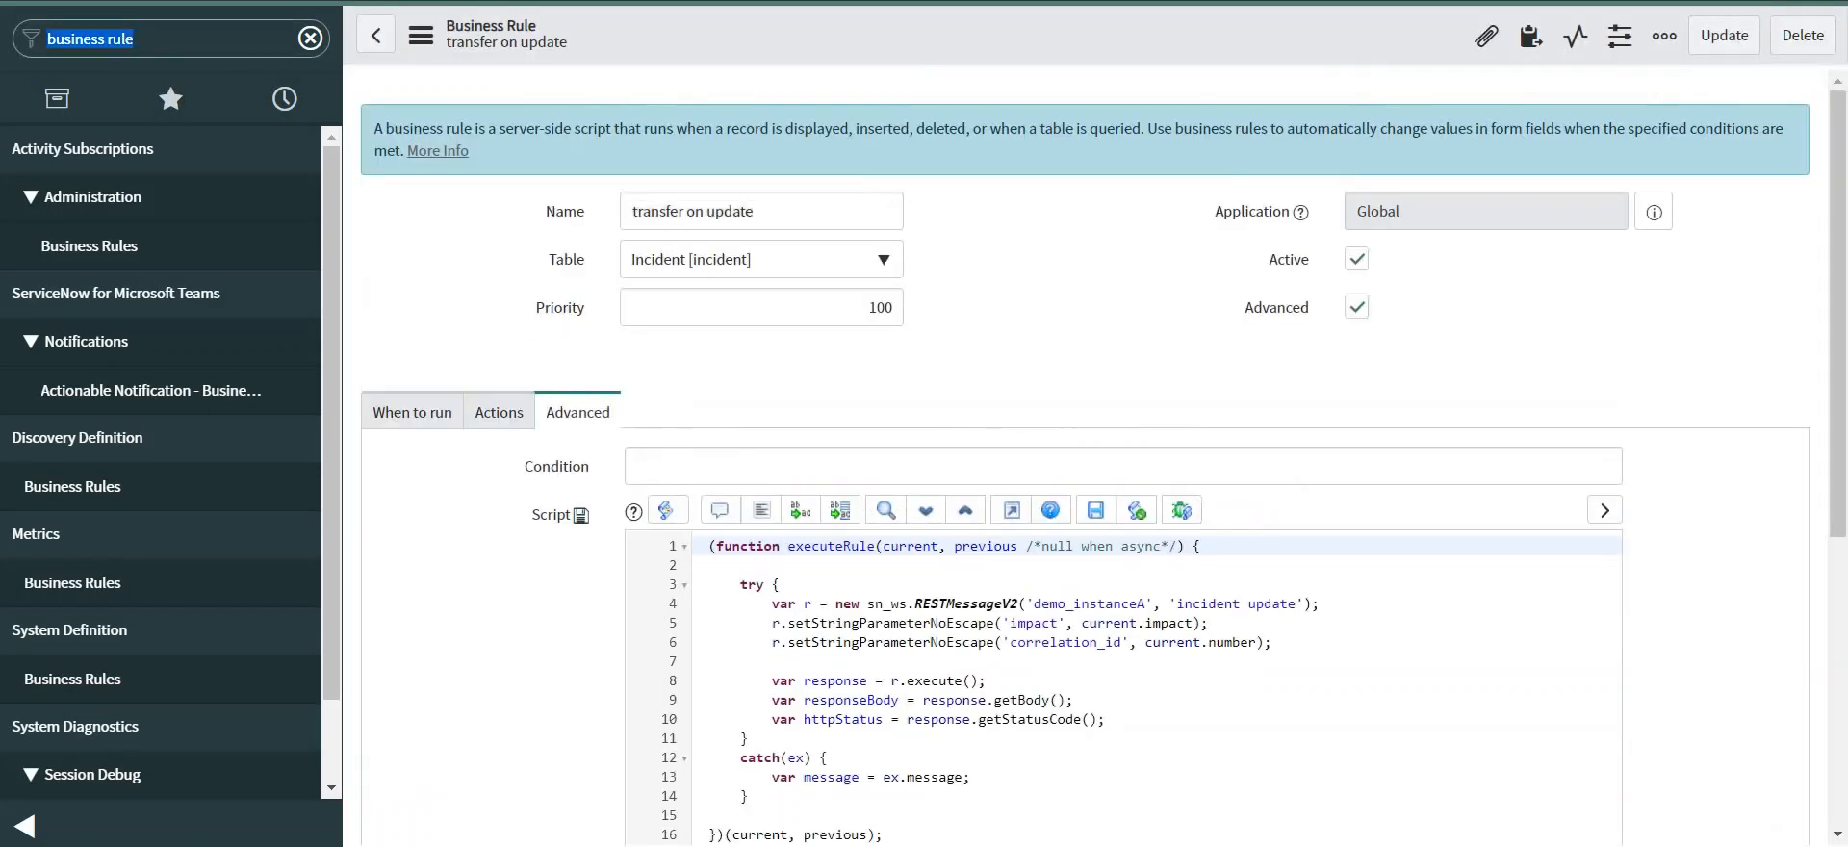
type("re")
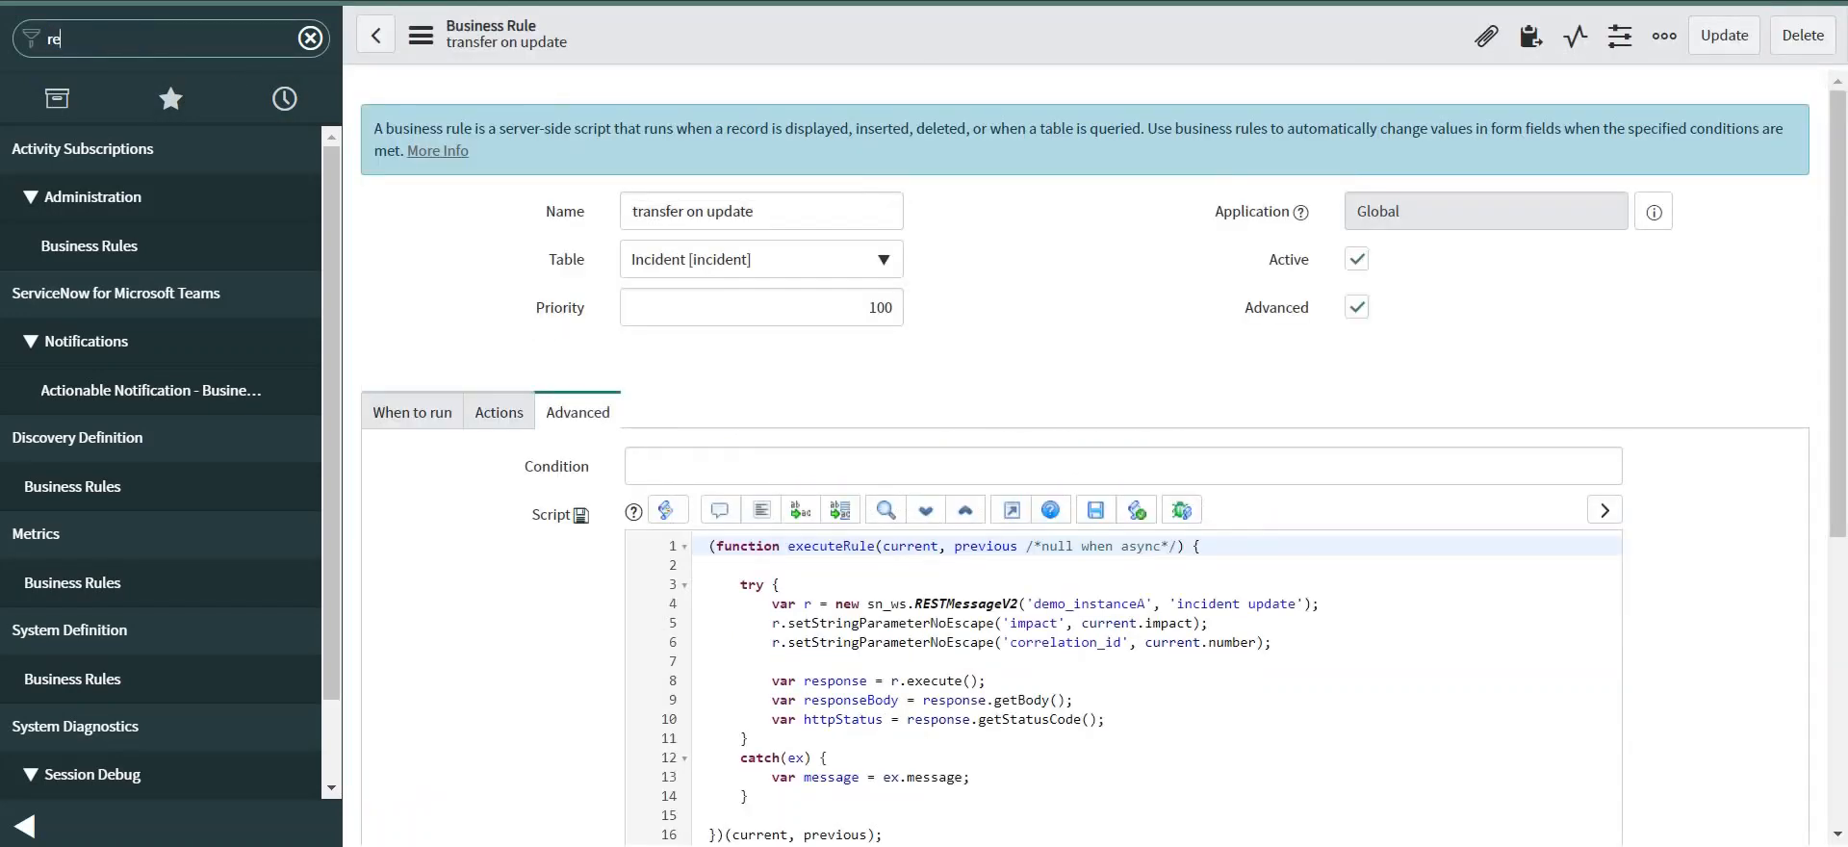
type("st mess")
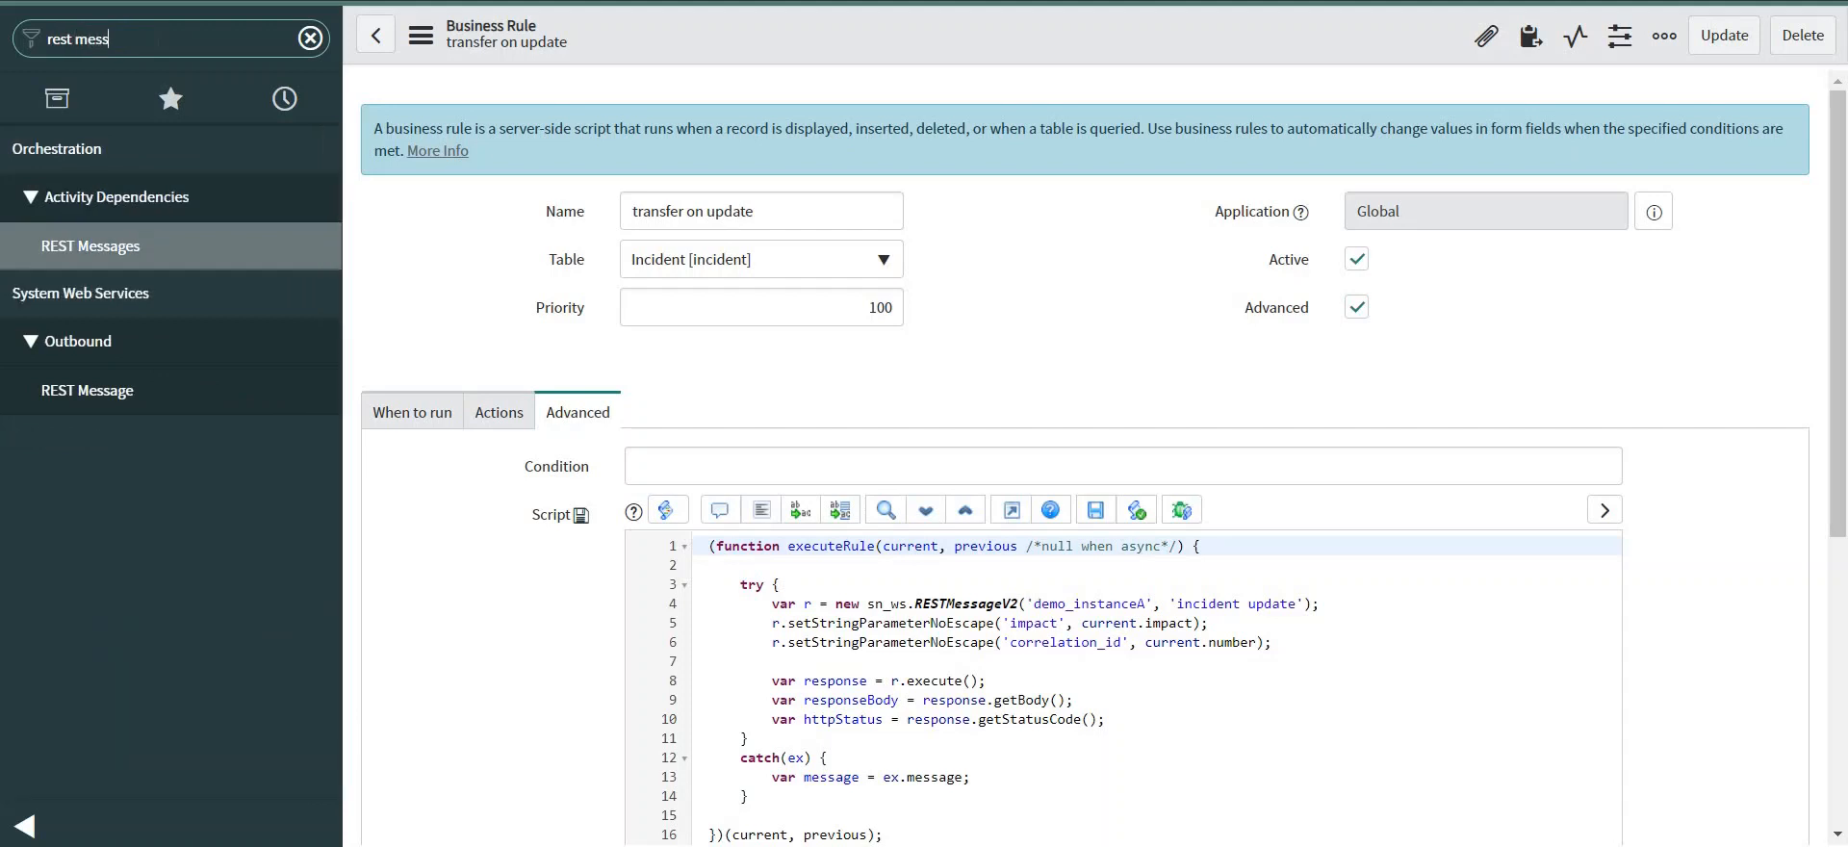
type("age")
double_click(1050, 643)
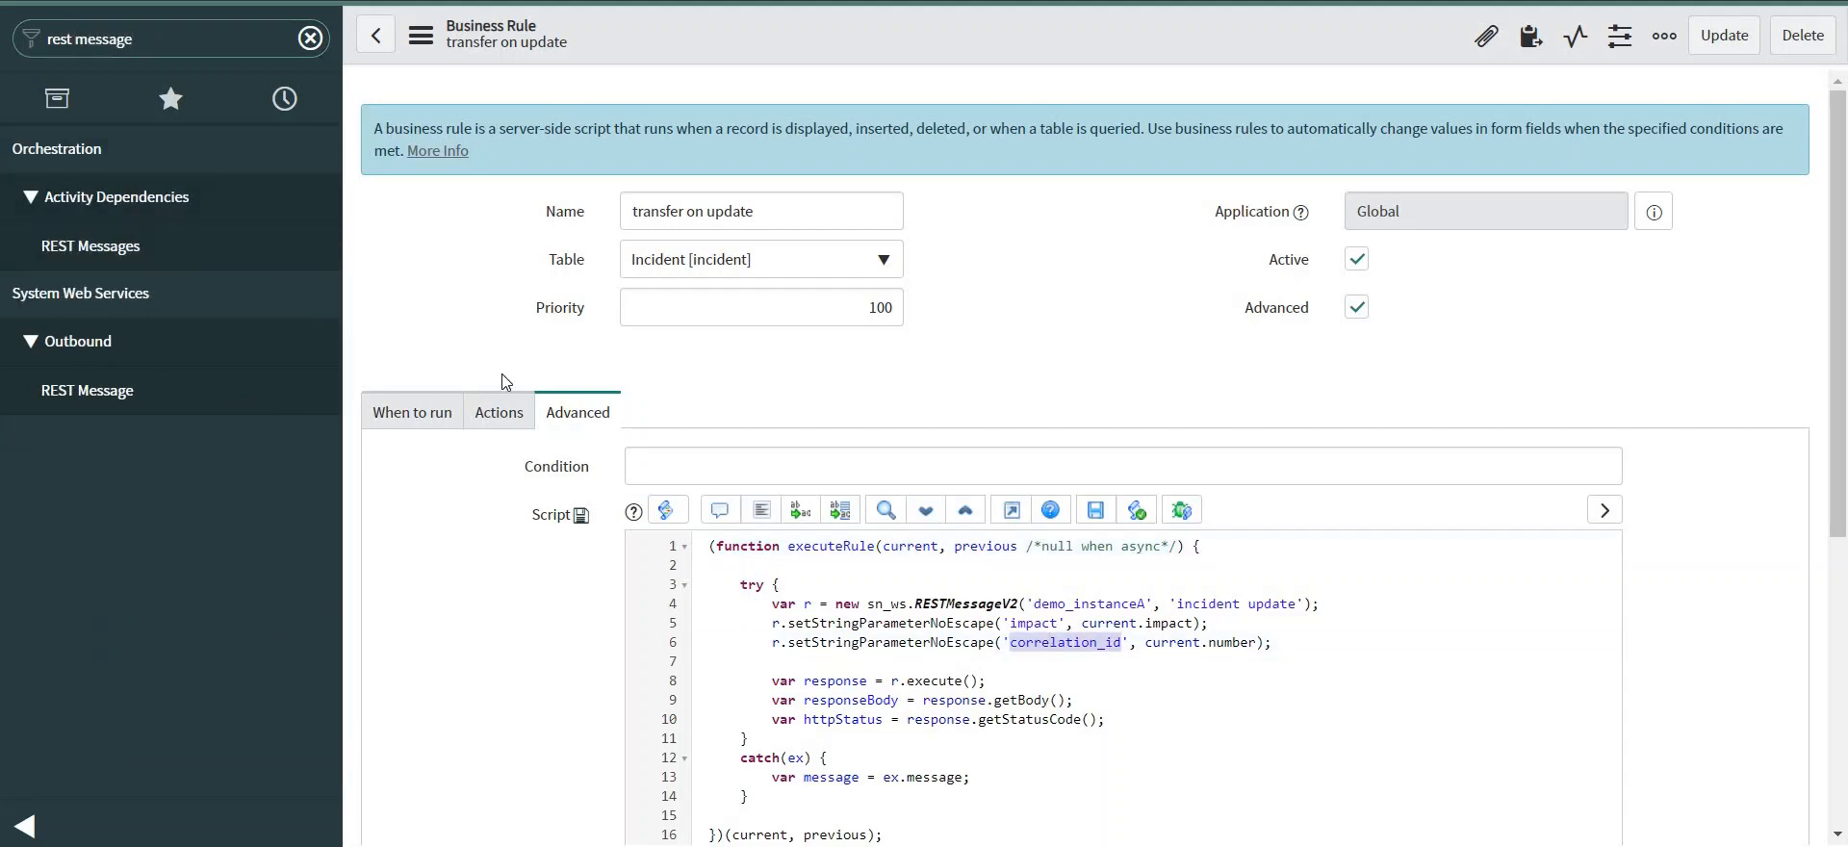
In the demo_instanceA incident update method, add "u_correlation_id":"${correlation_id}" after the u_impact entry.
left_click(142, 384)
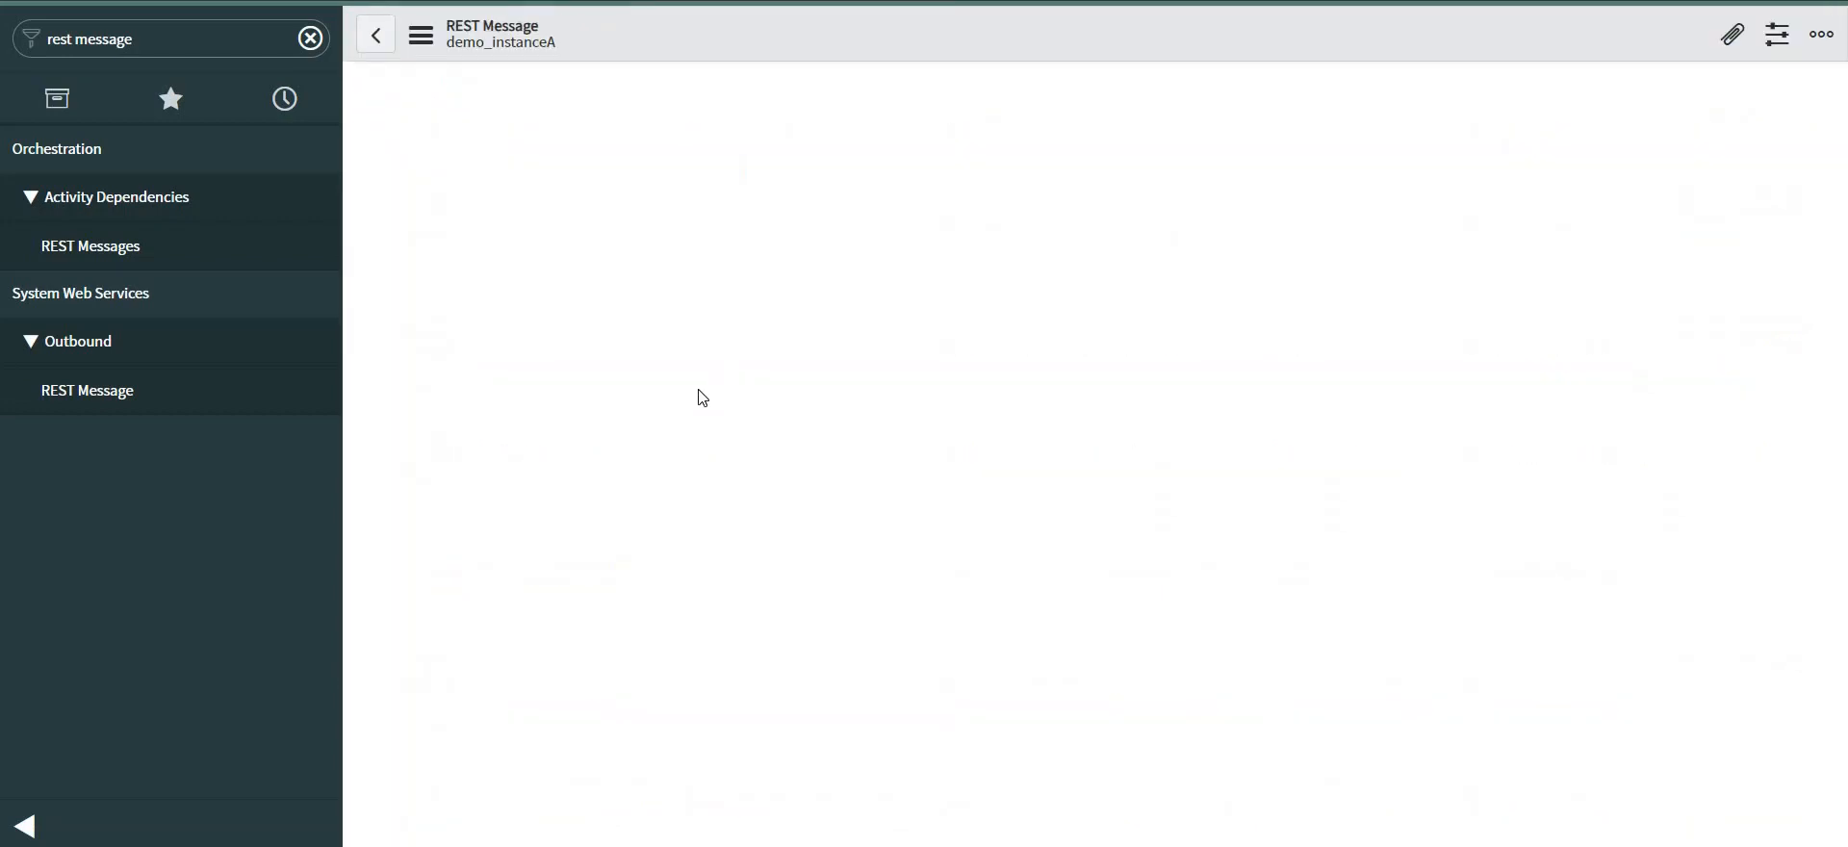
scroll(724, 456, "down", 3)
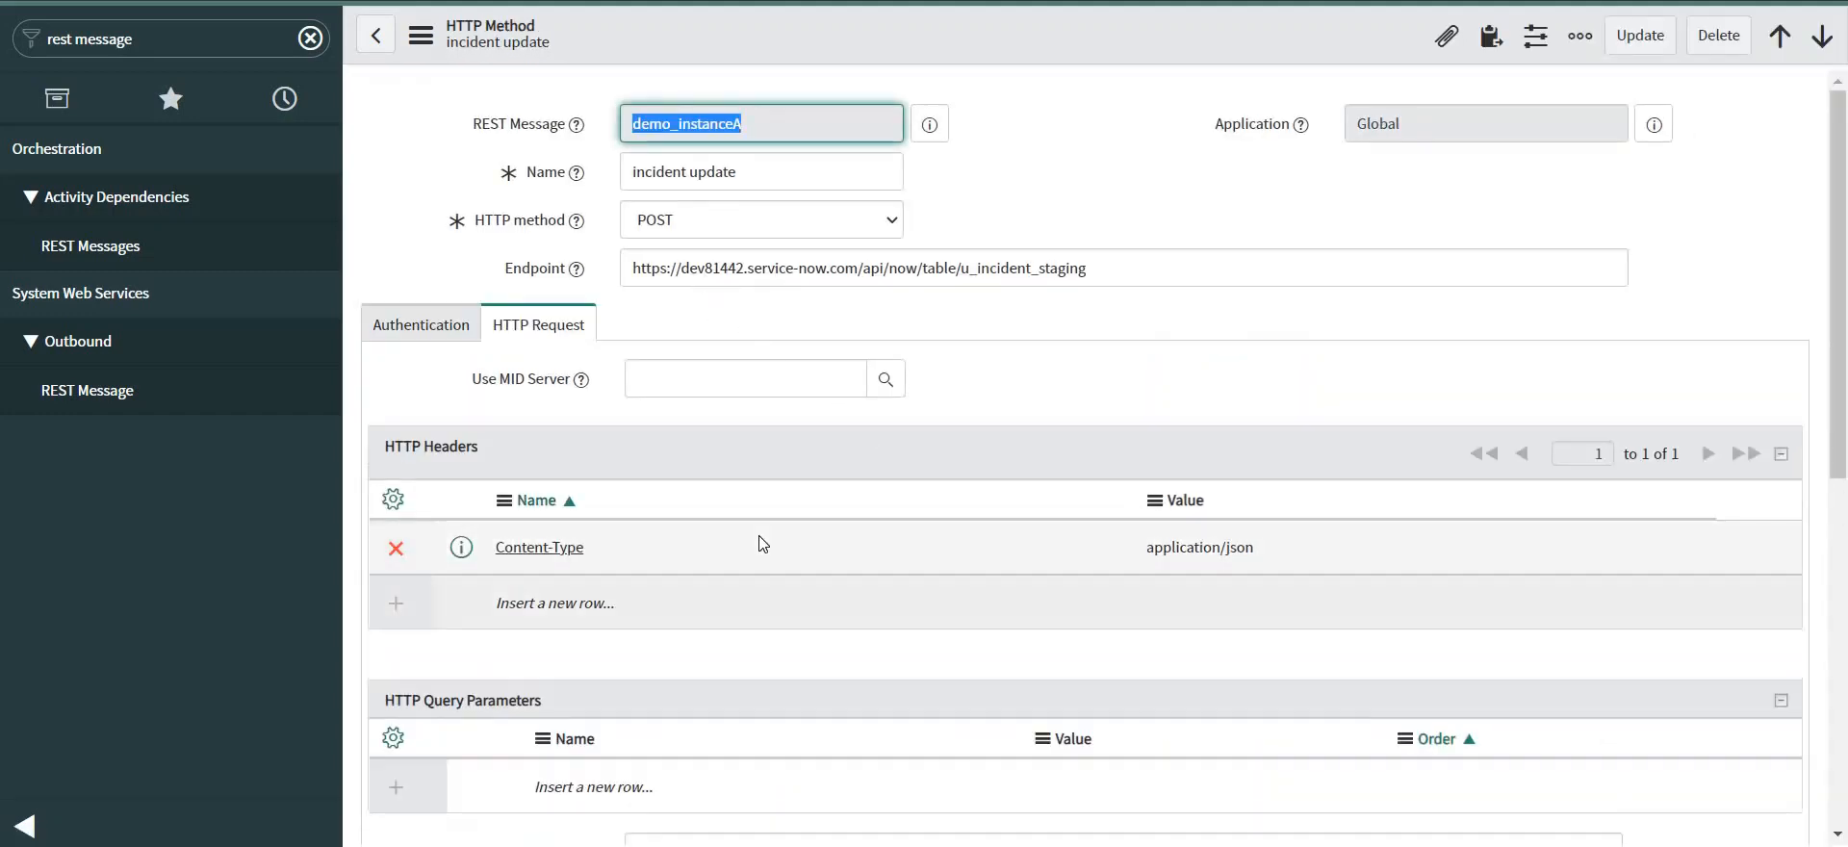
scroll(755, 541, "down", 3)
left_click(828, 513)
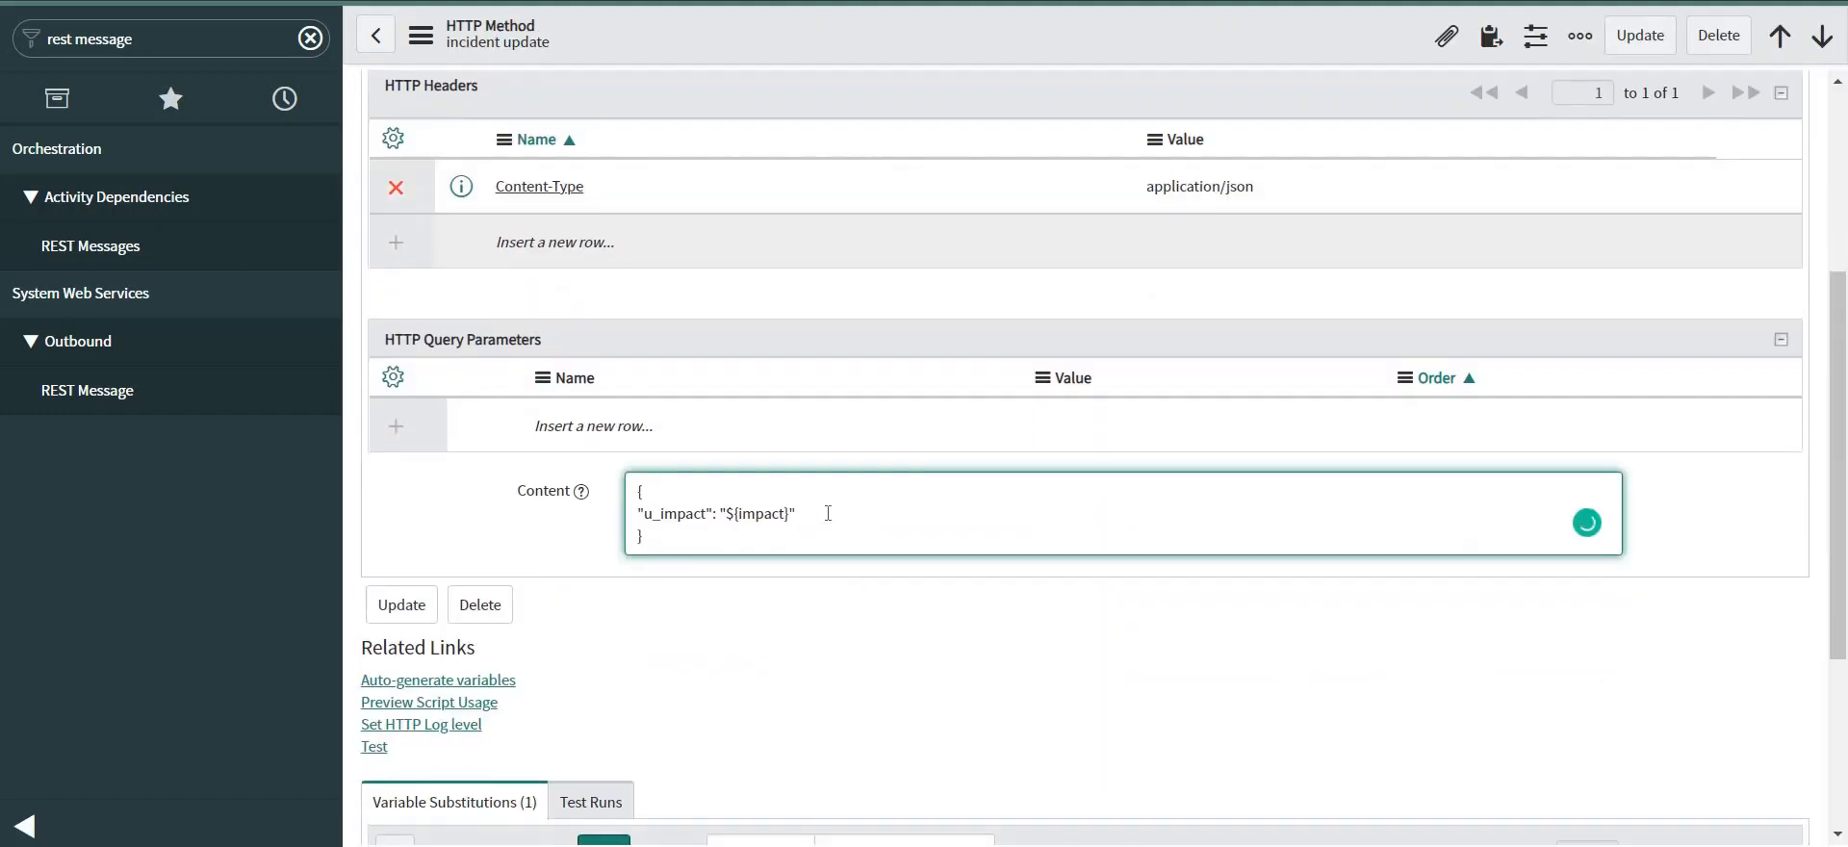
type(",")
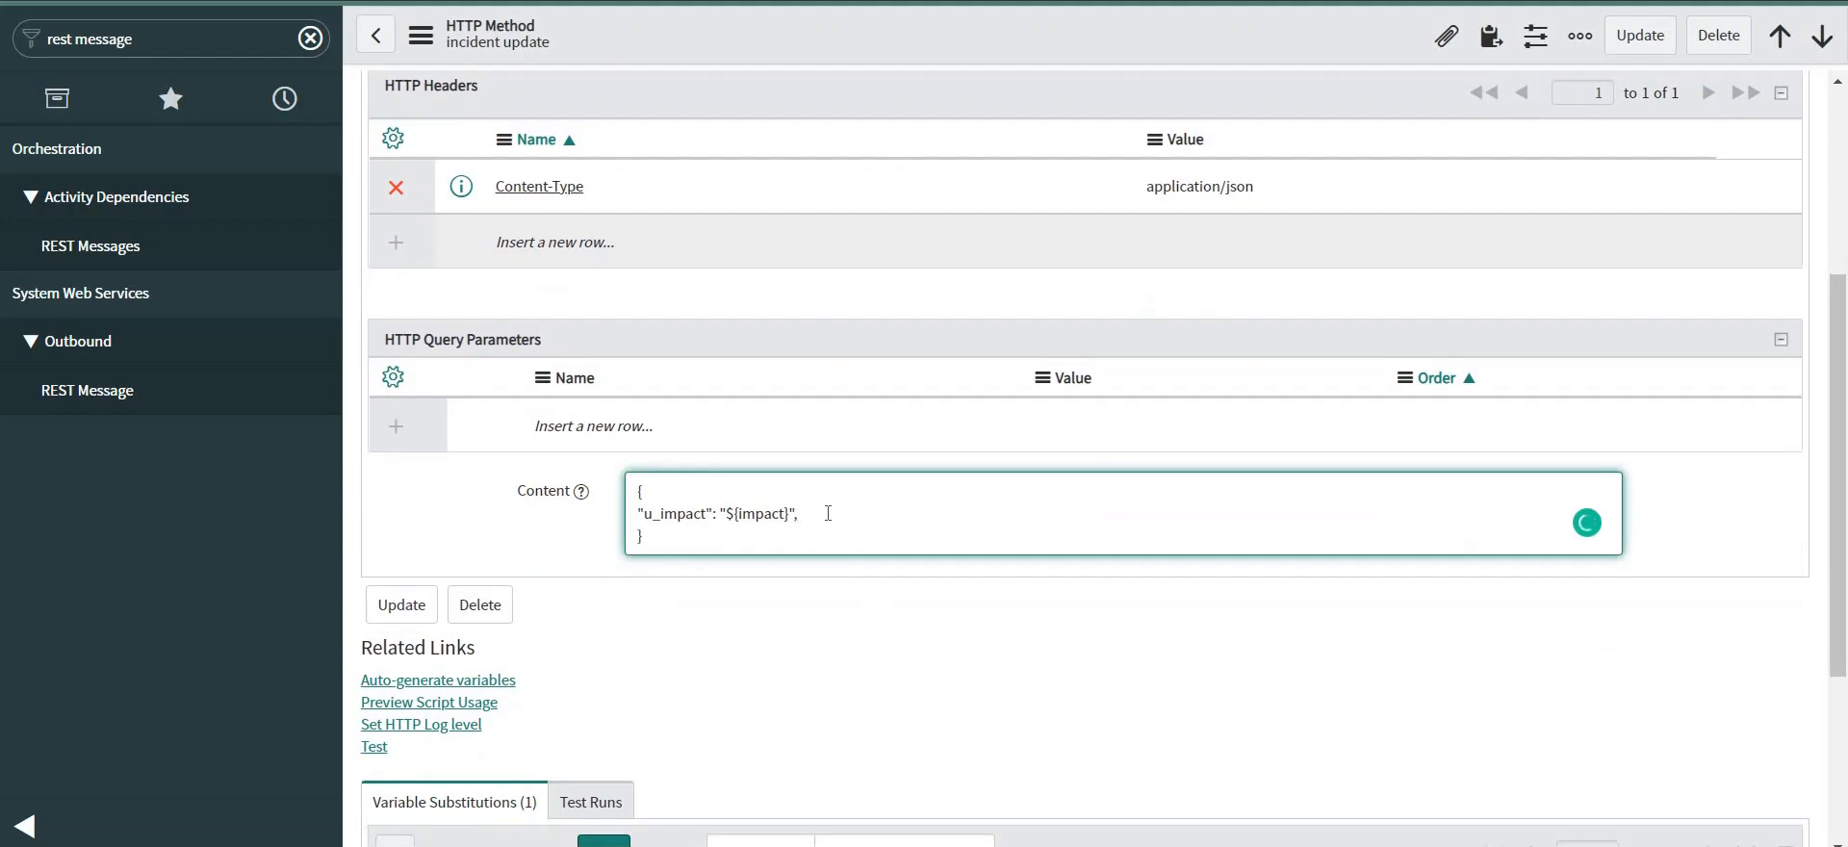
key("Return")
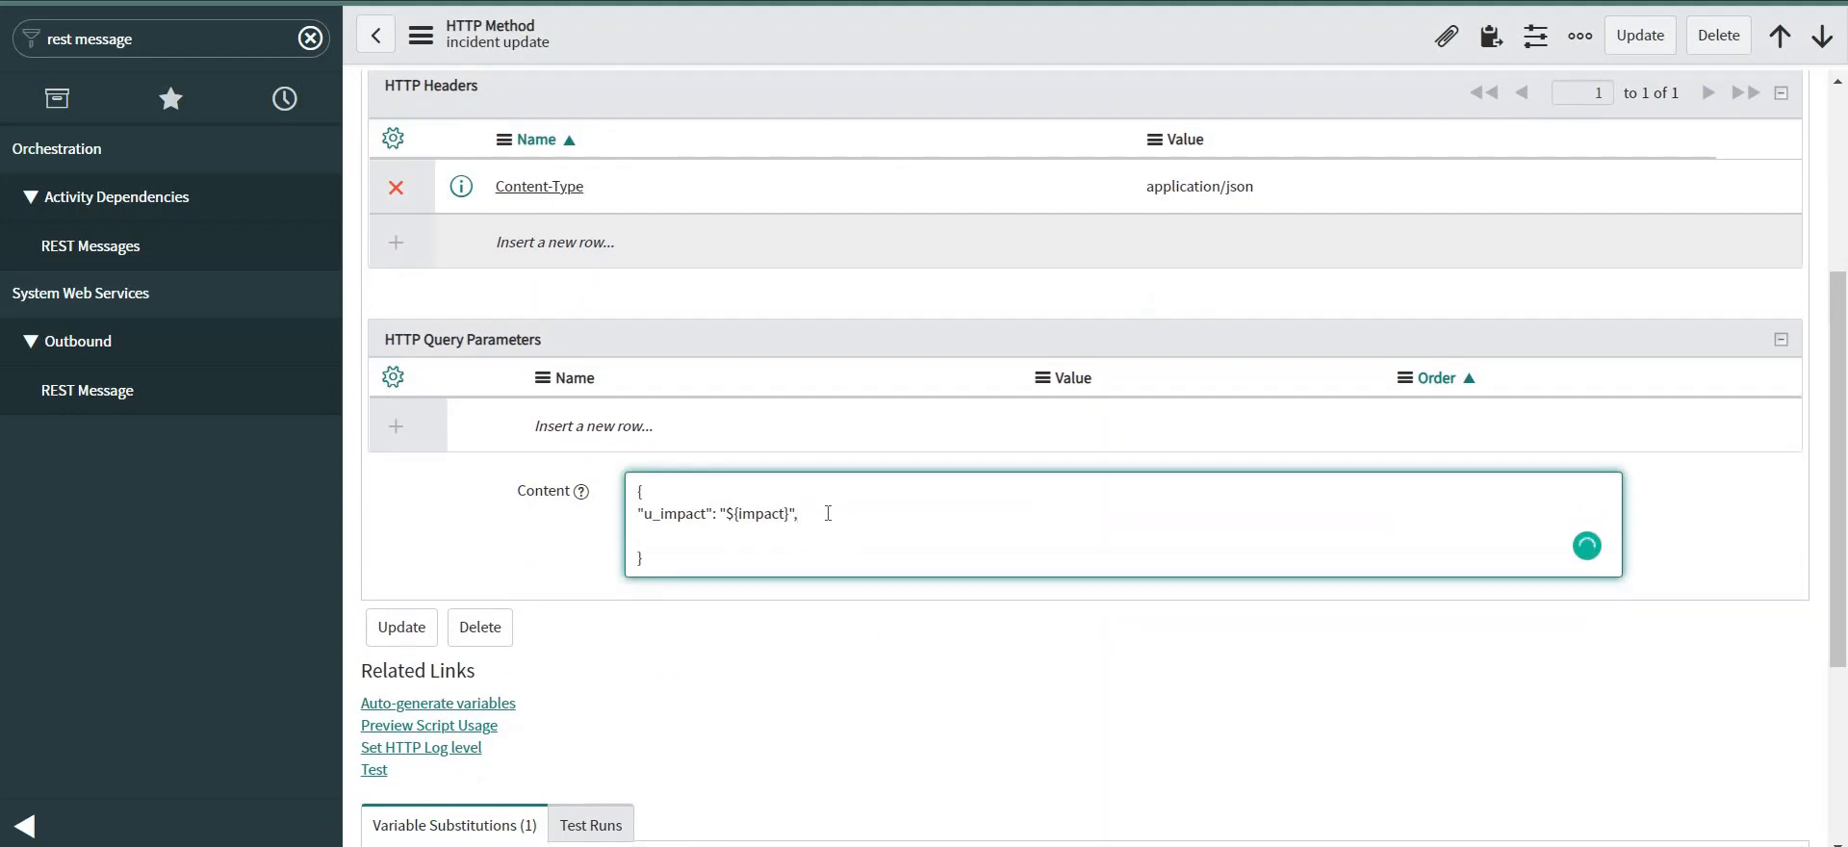
type("\"u_correlation_id\":\"${correlation_id}")
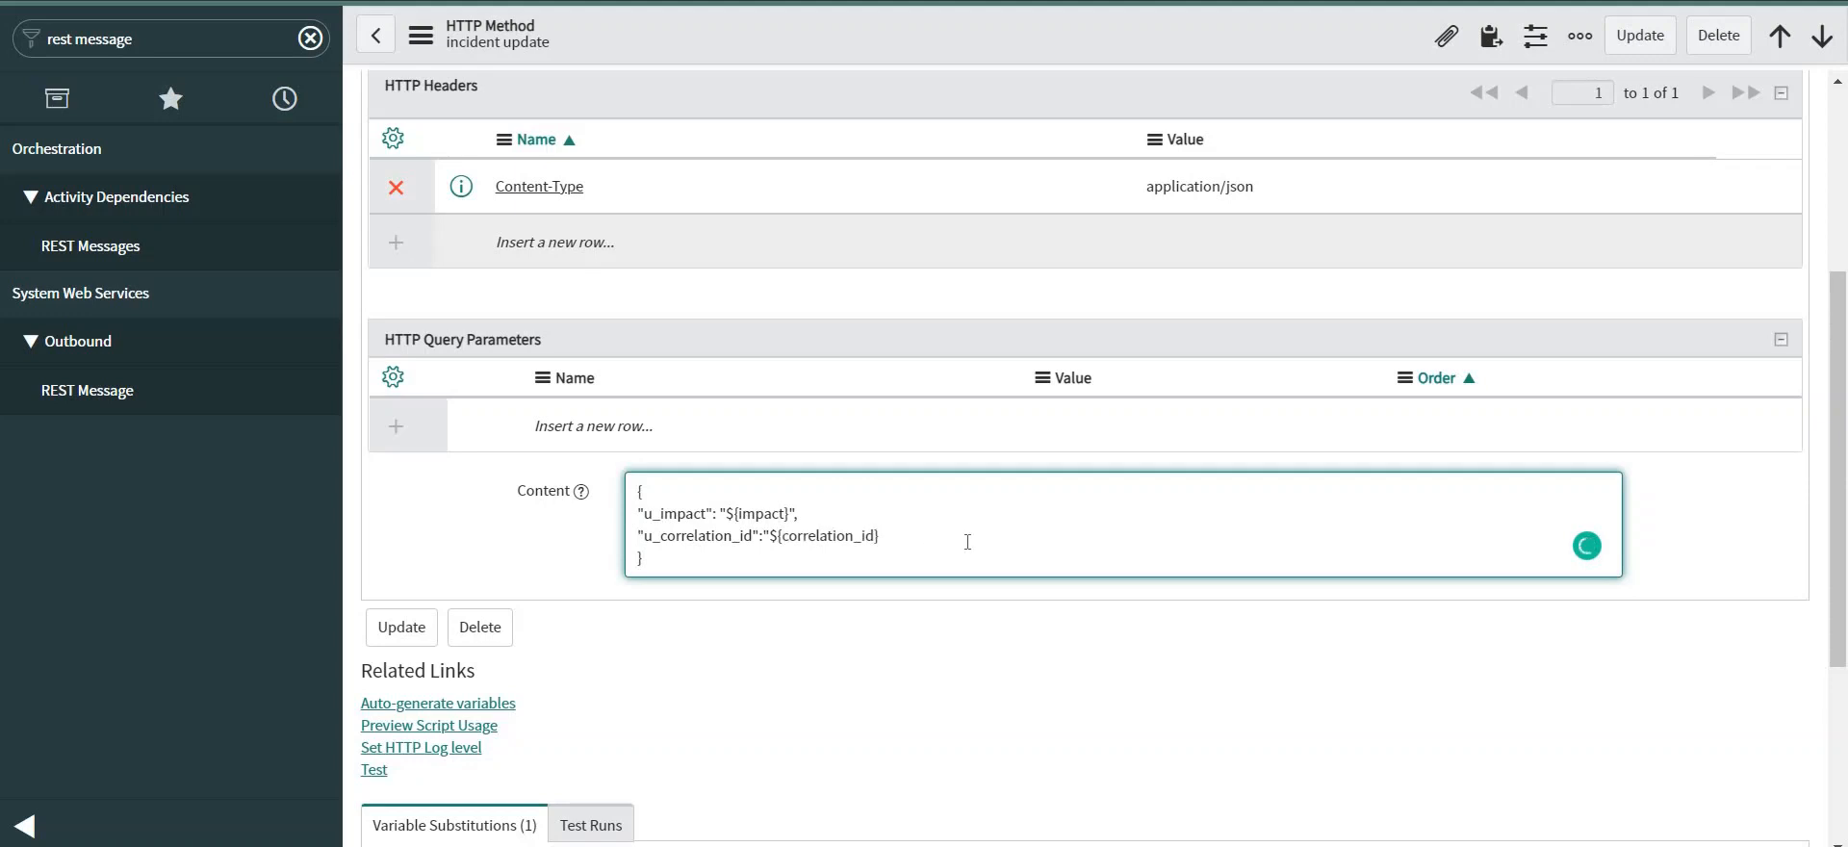
type("\"")
Save the incident update HTTP method from the form header's context menu.
right_click(920, 29)
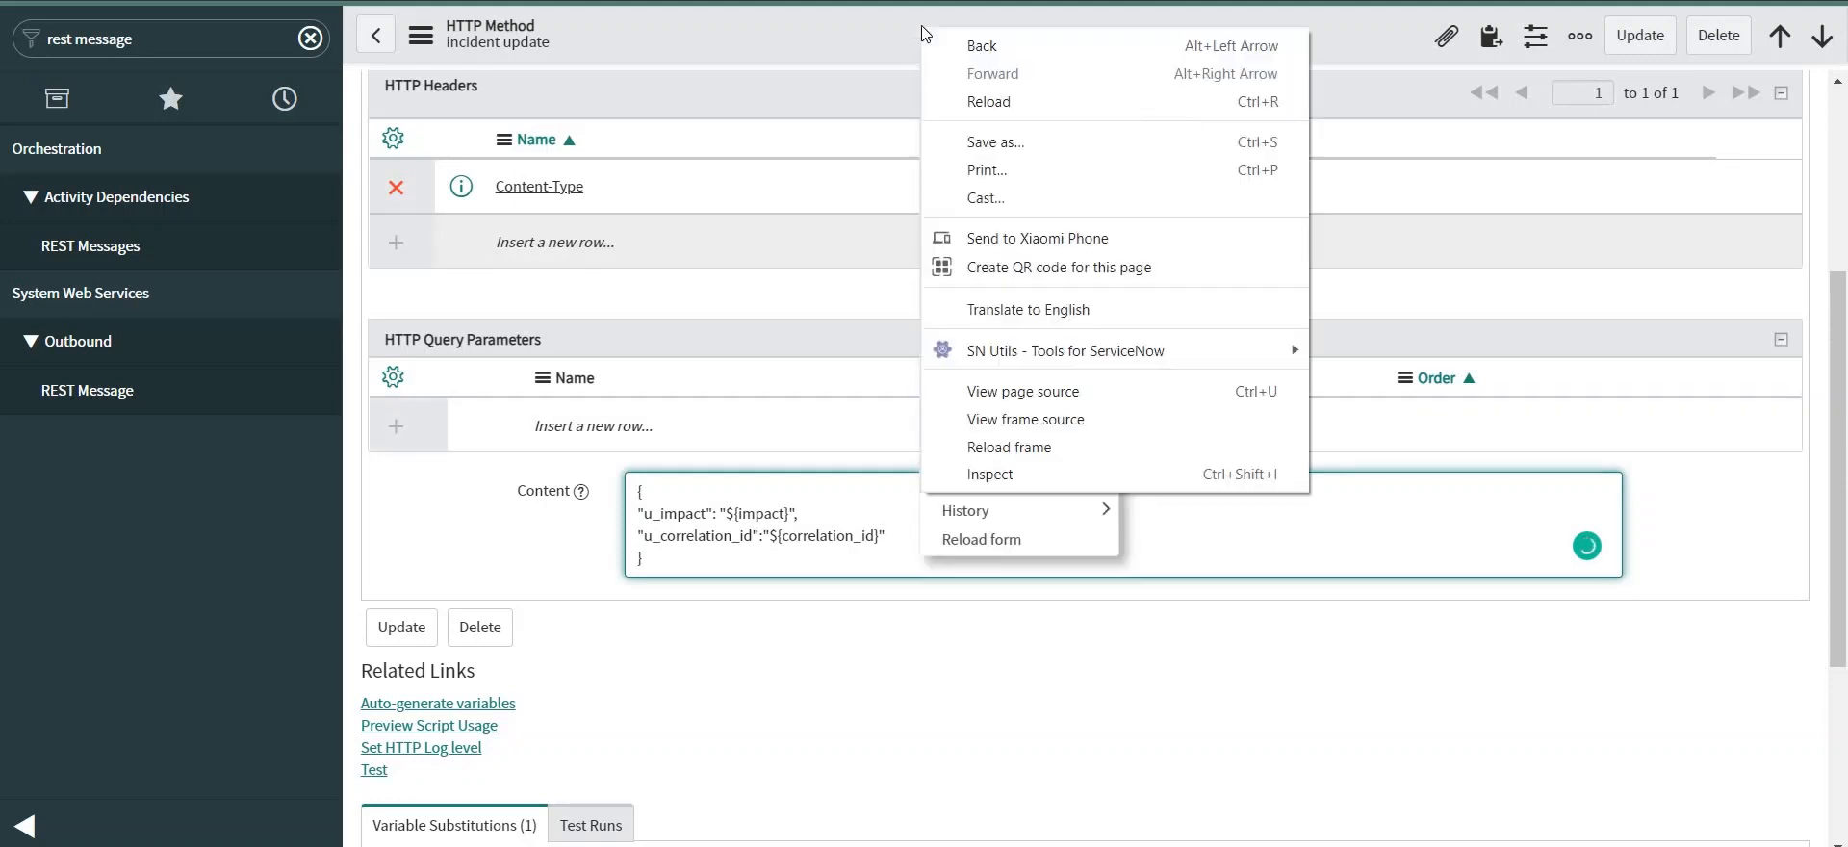
right_click(834, 31)
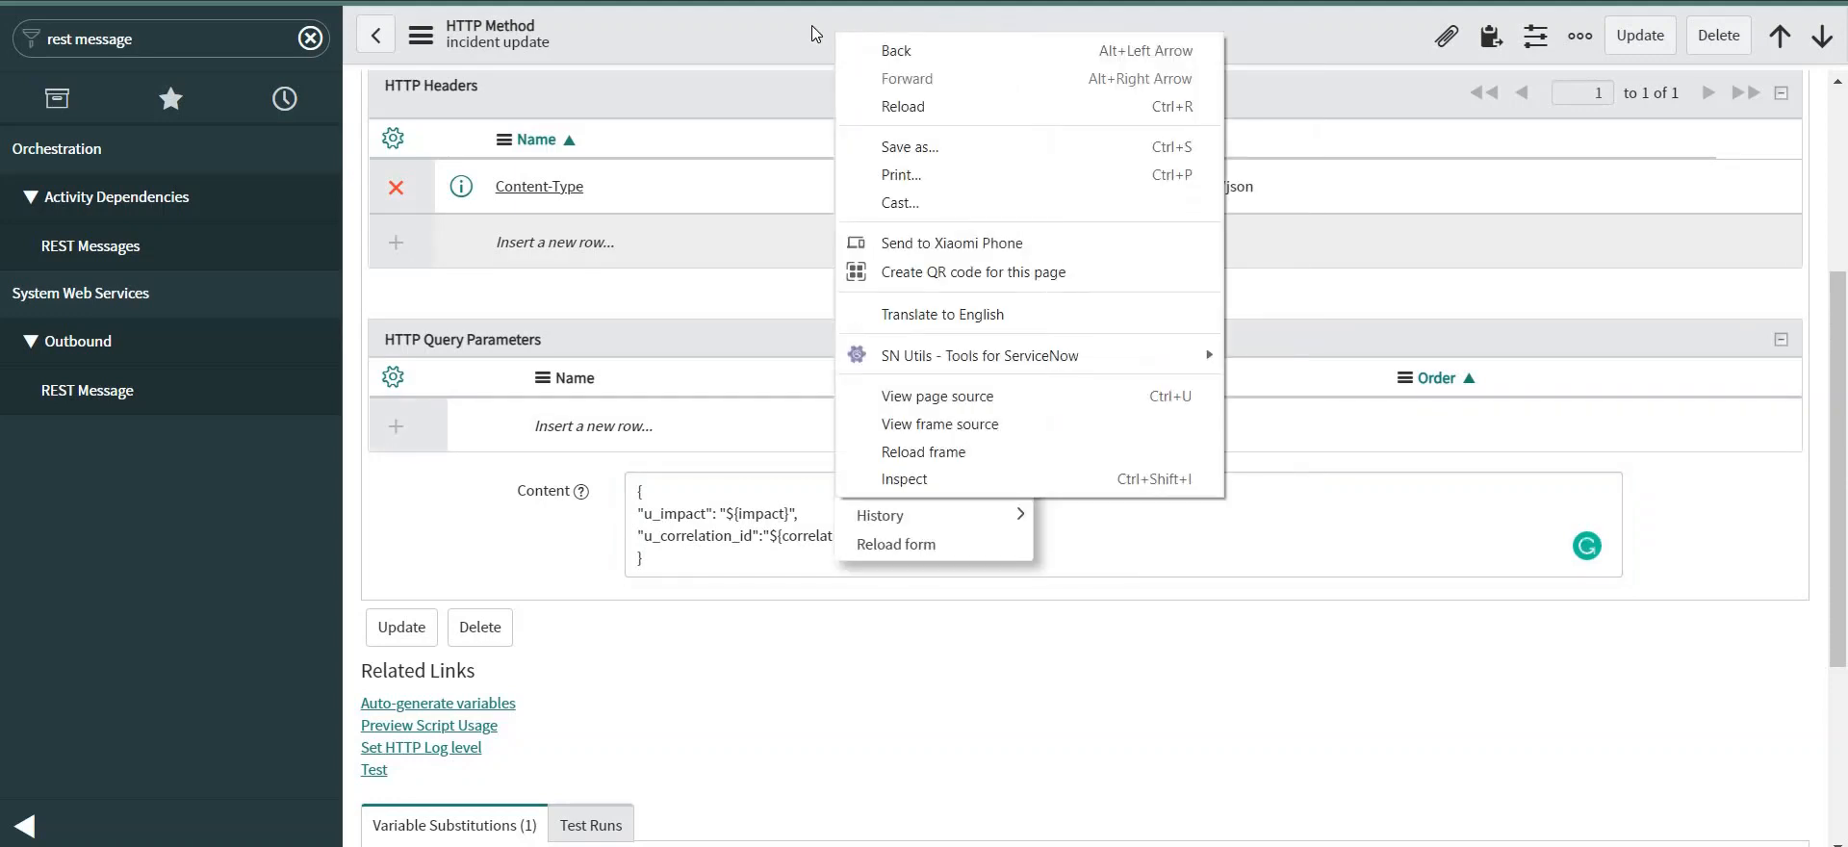
left_click(812, 26)
right_click(811, 26)
left_click(852, 44)
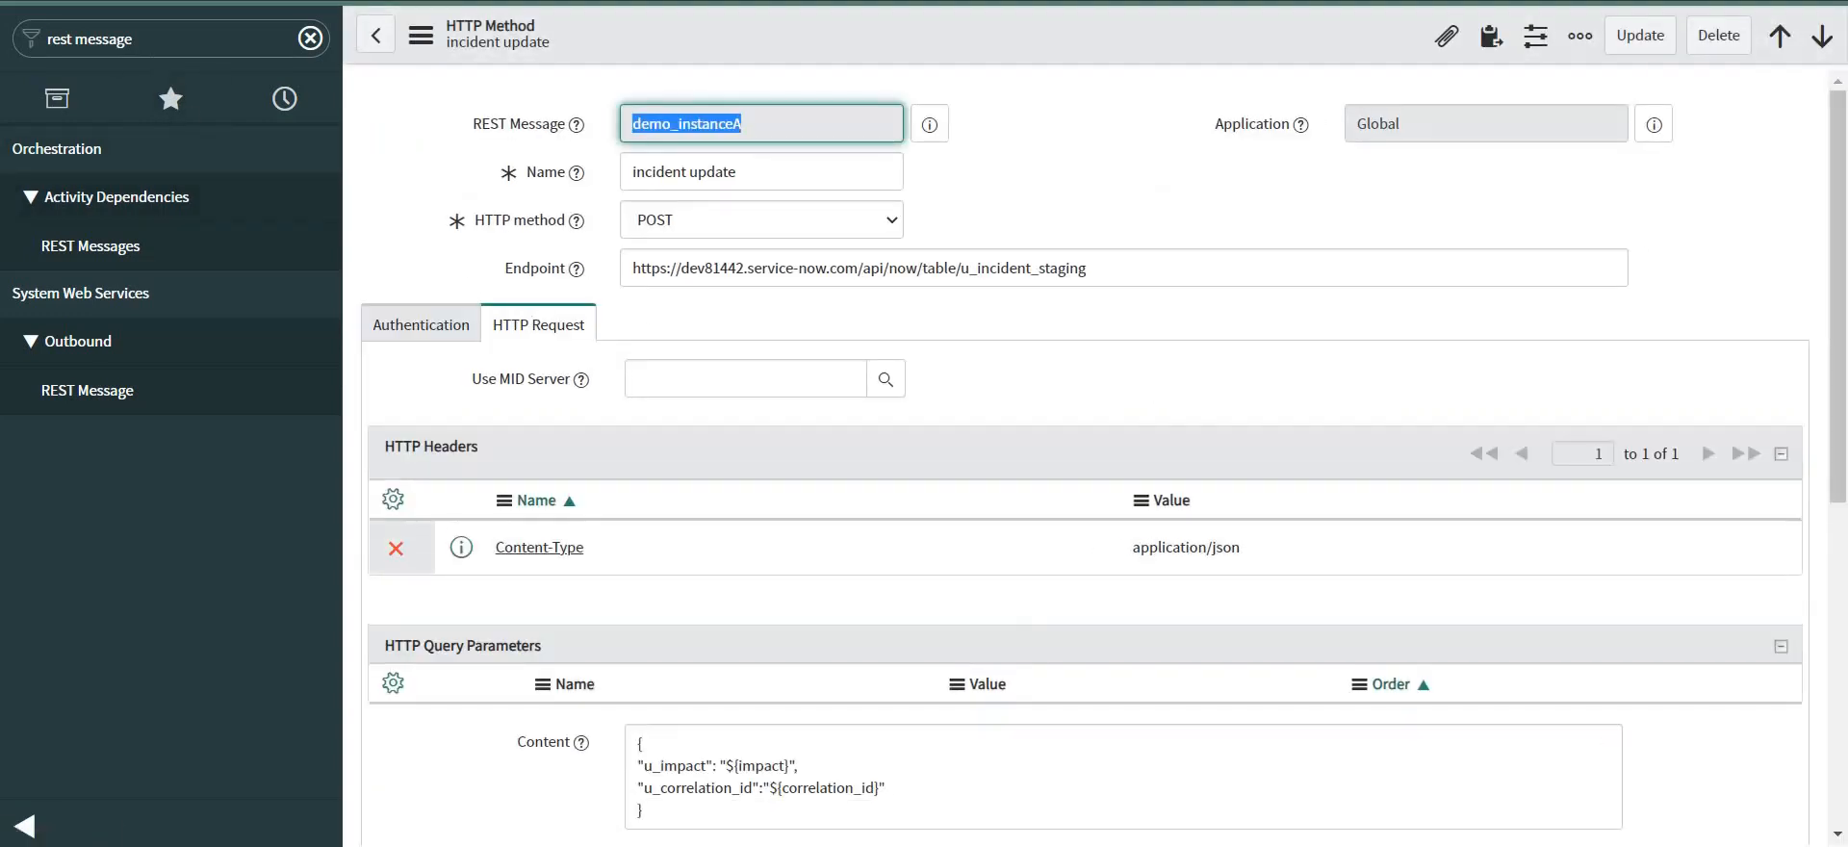
Open incident INC0010396 from incident.list, set Impact to 1 - High, and save.
type("in")
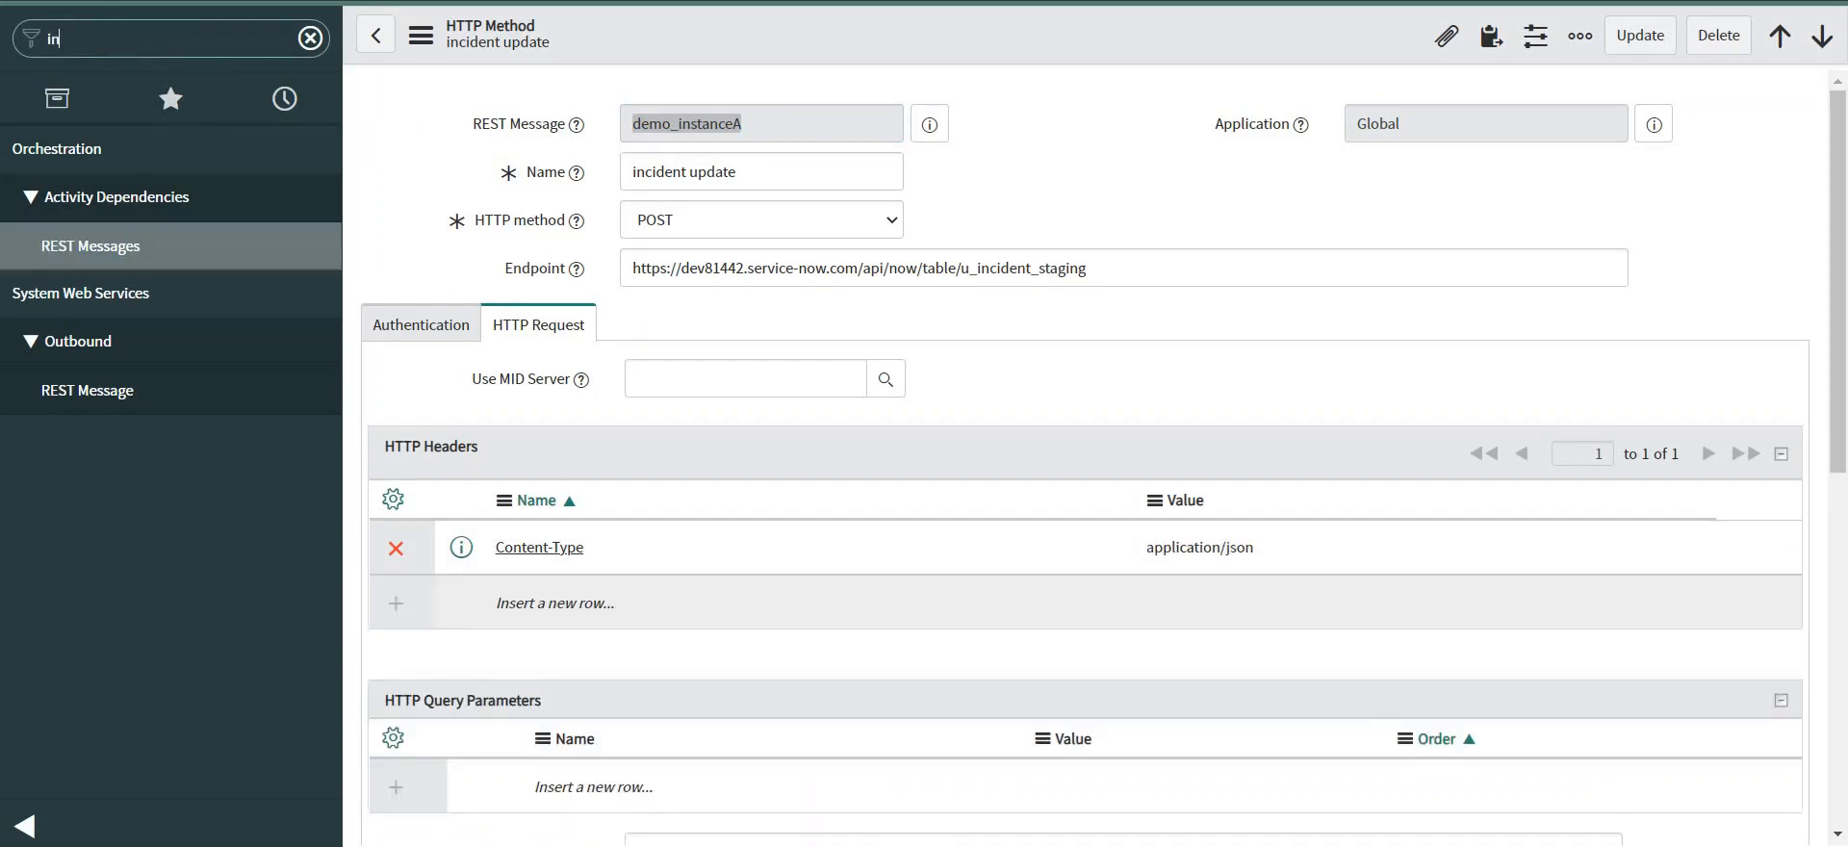
type("cident.list")
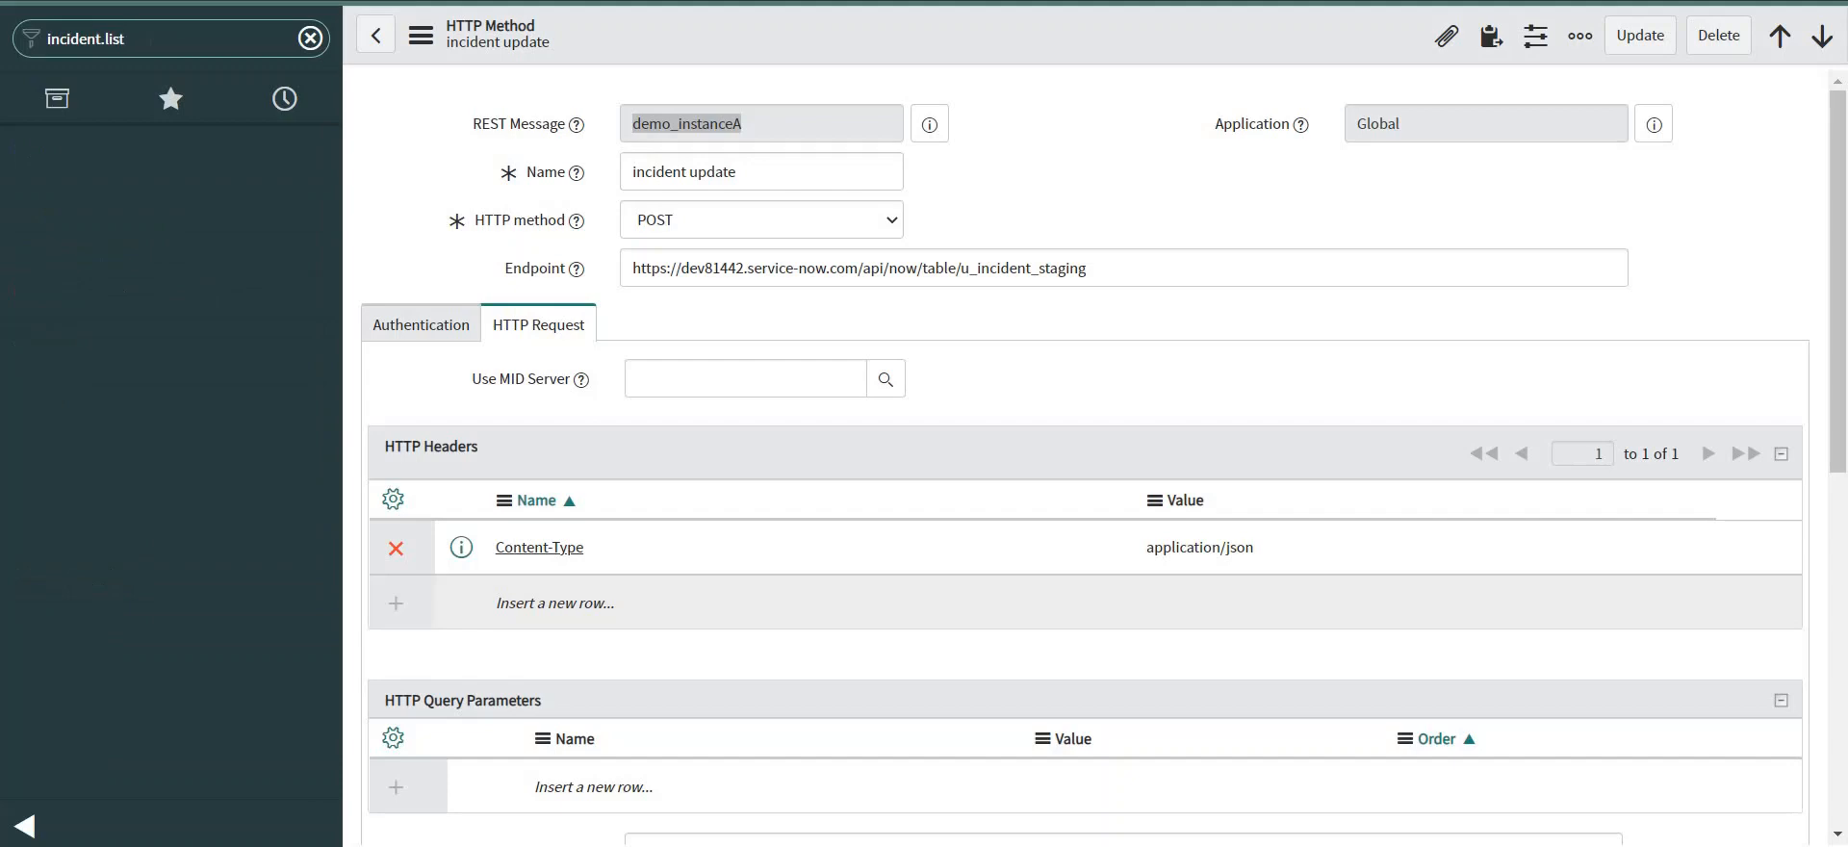
key("Return")
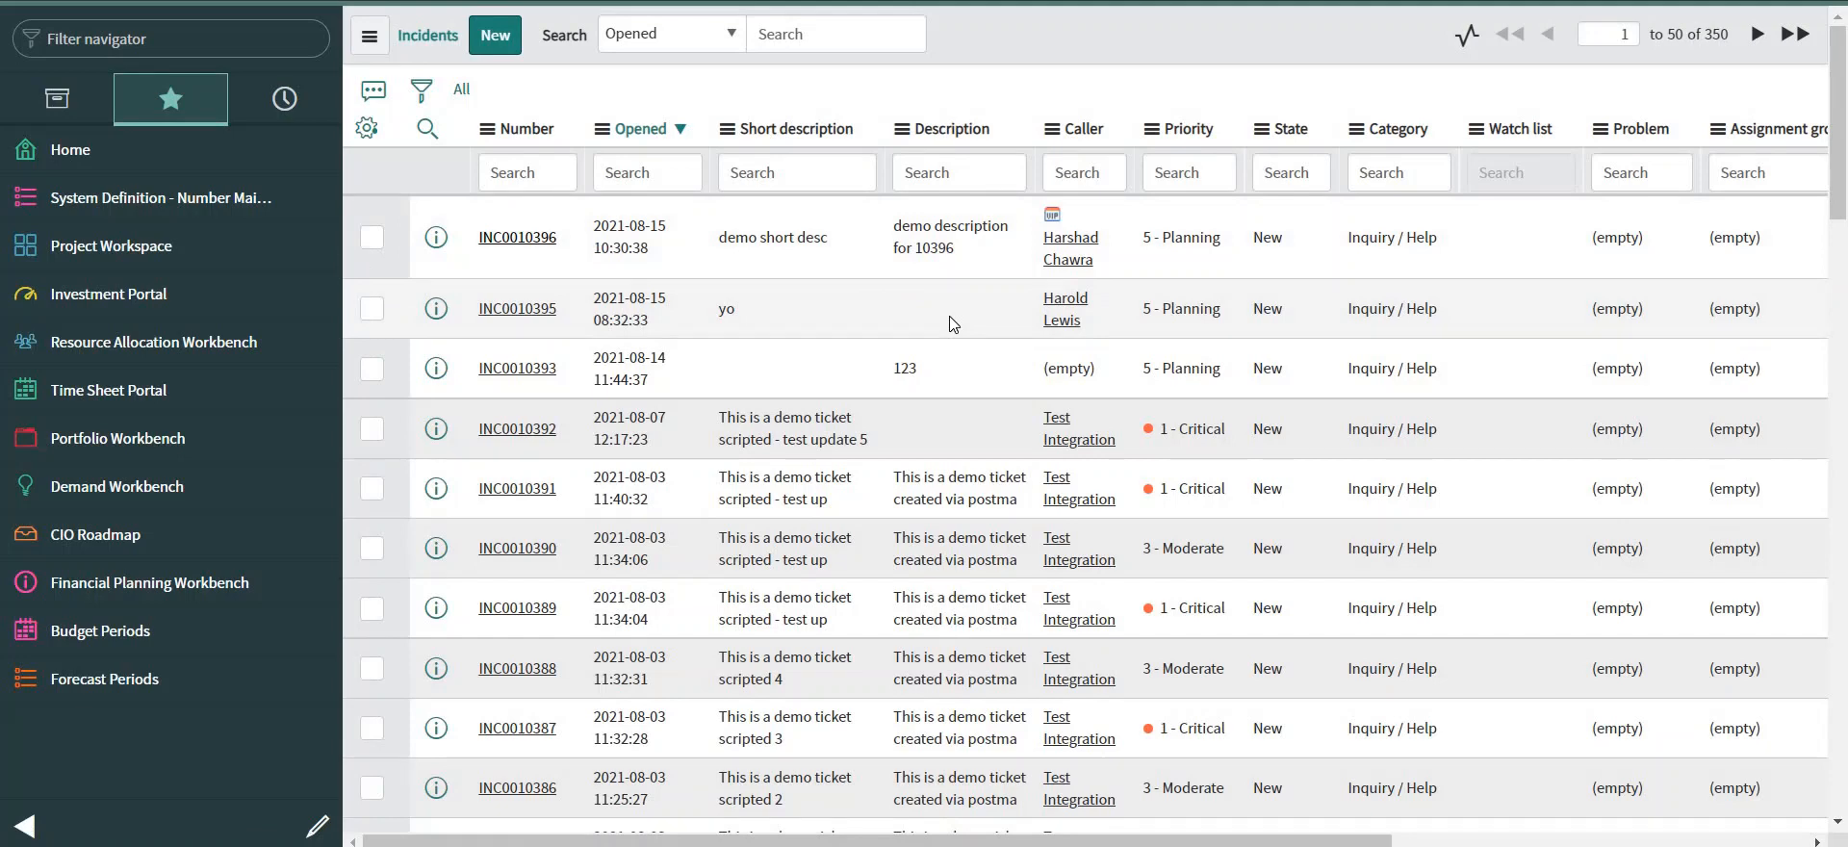
left_click(517, 237)
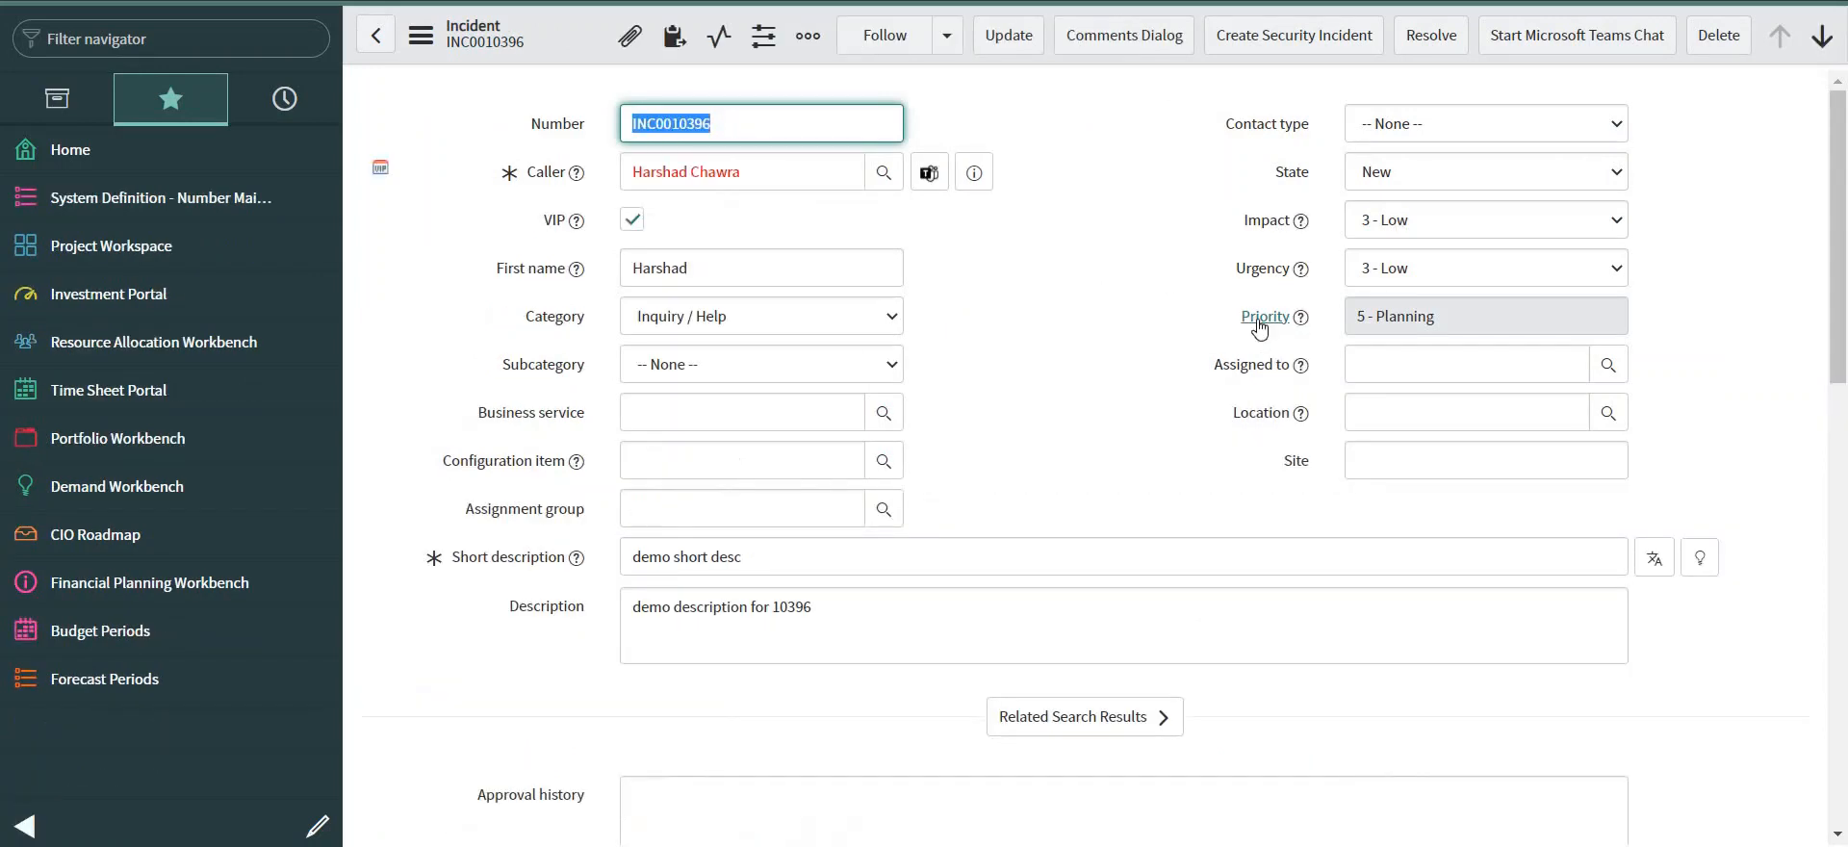
left_click(1415, 221)
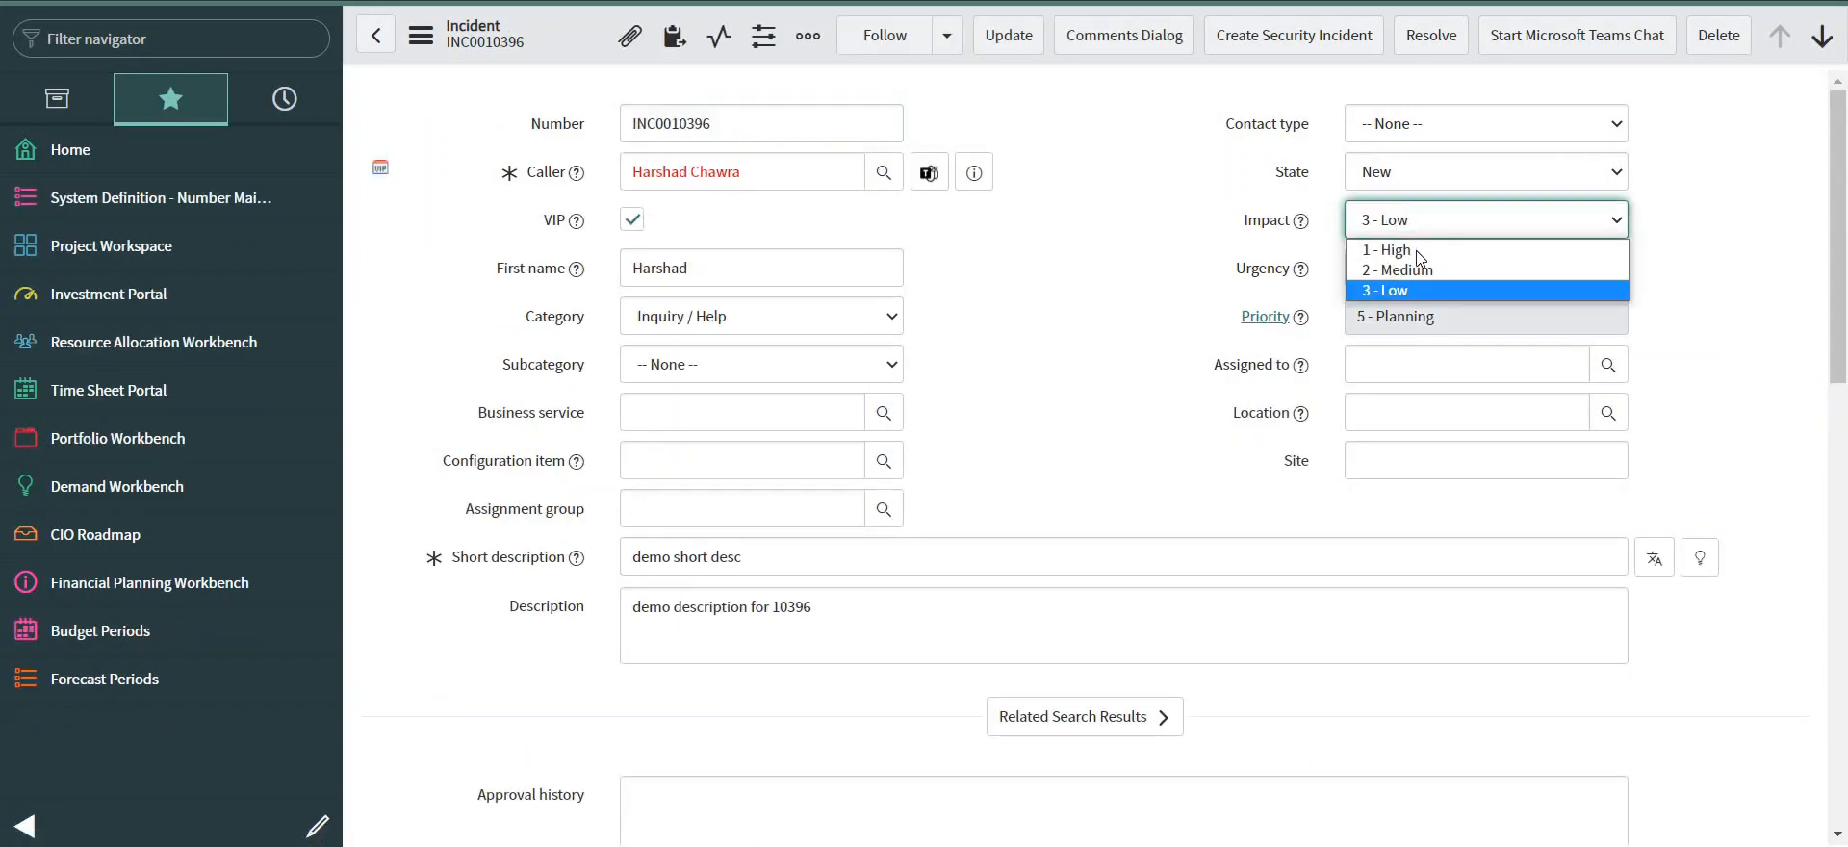
left_click(1415, 250)
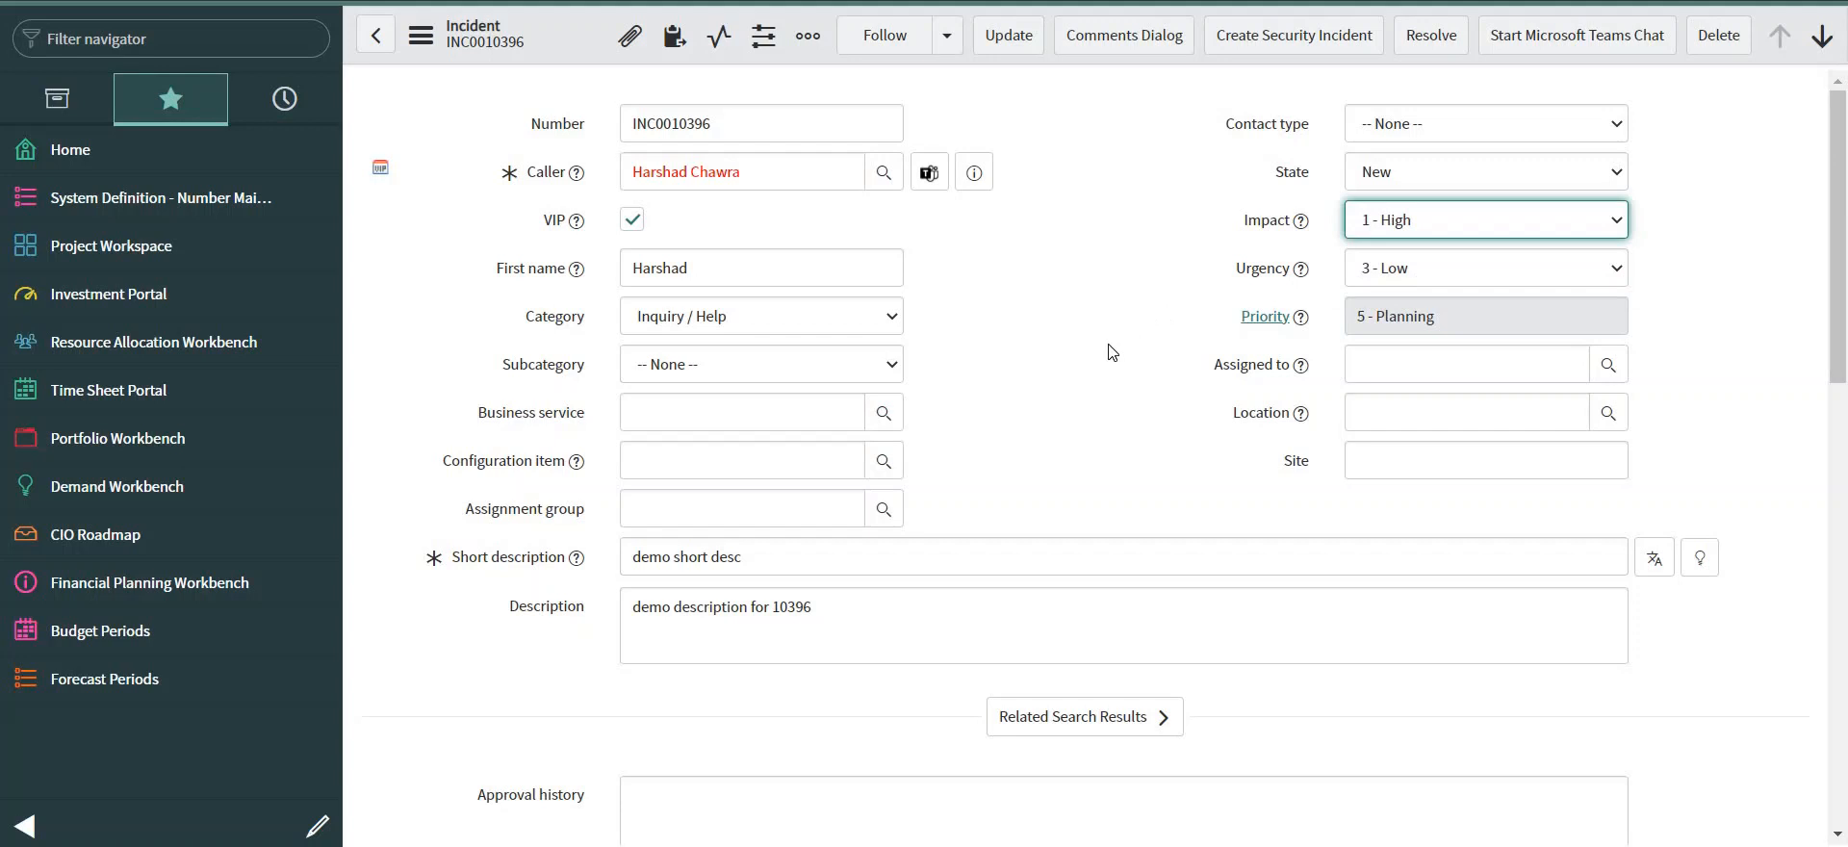
right_click(558, 31)
left_click(589, 49)
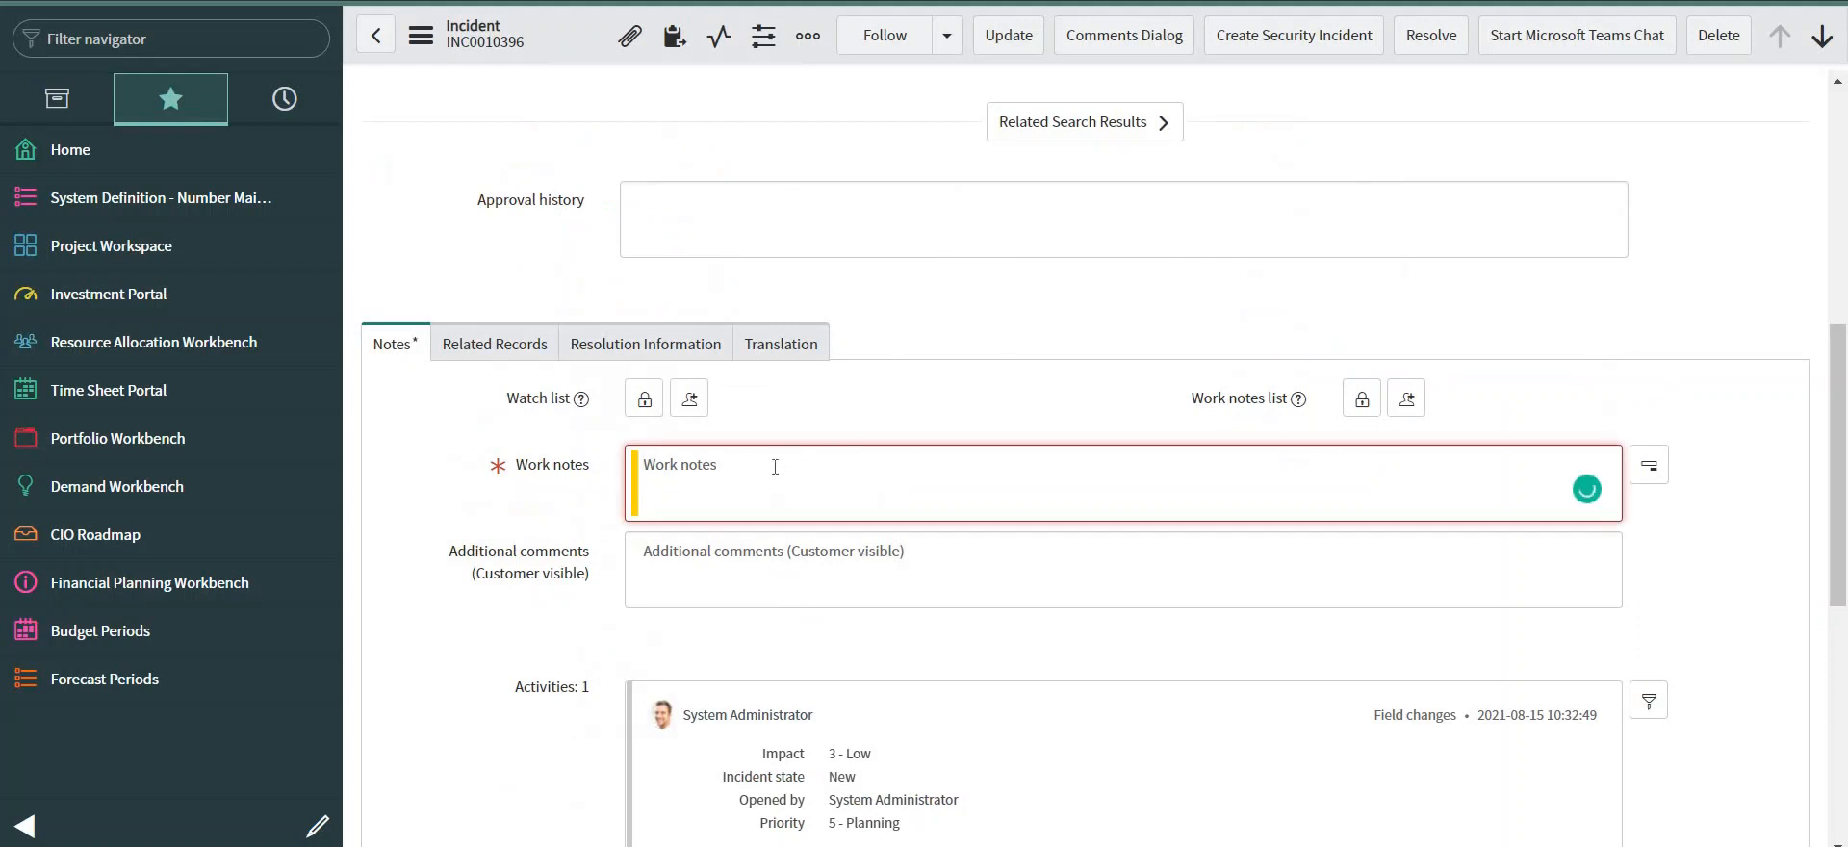
Add the work note 'test' to INC0010396 and save it again.
type("test")
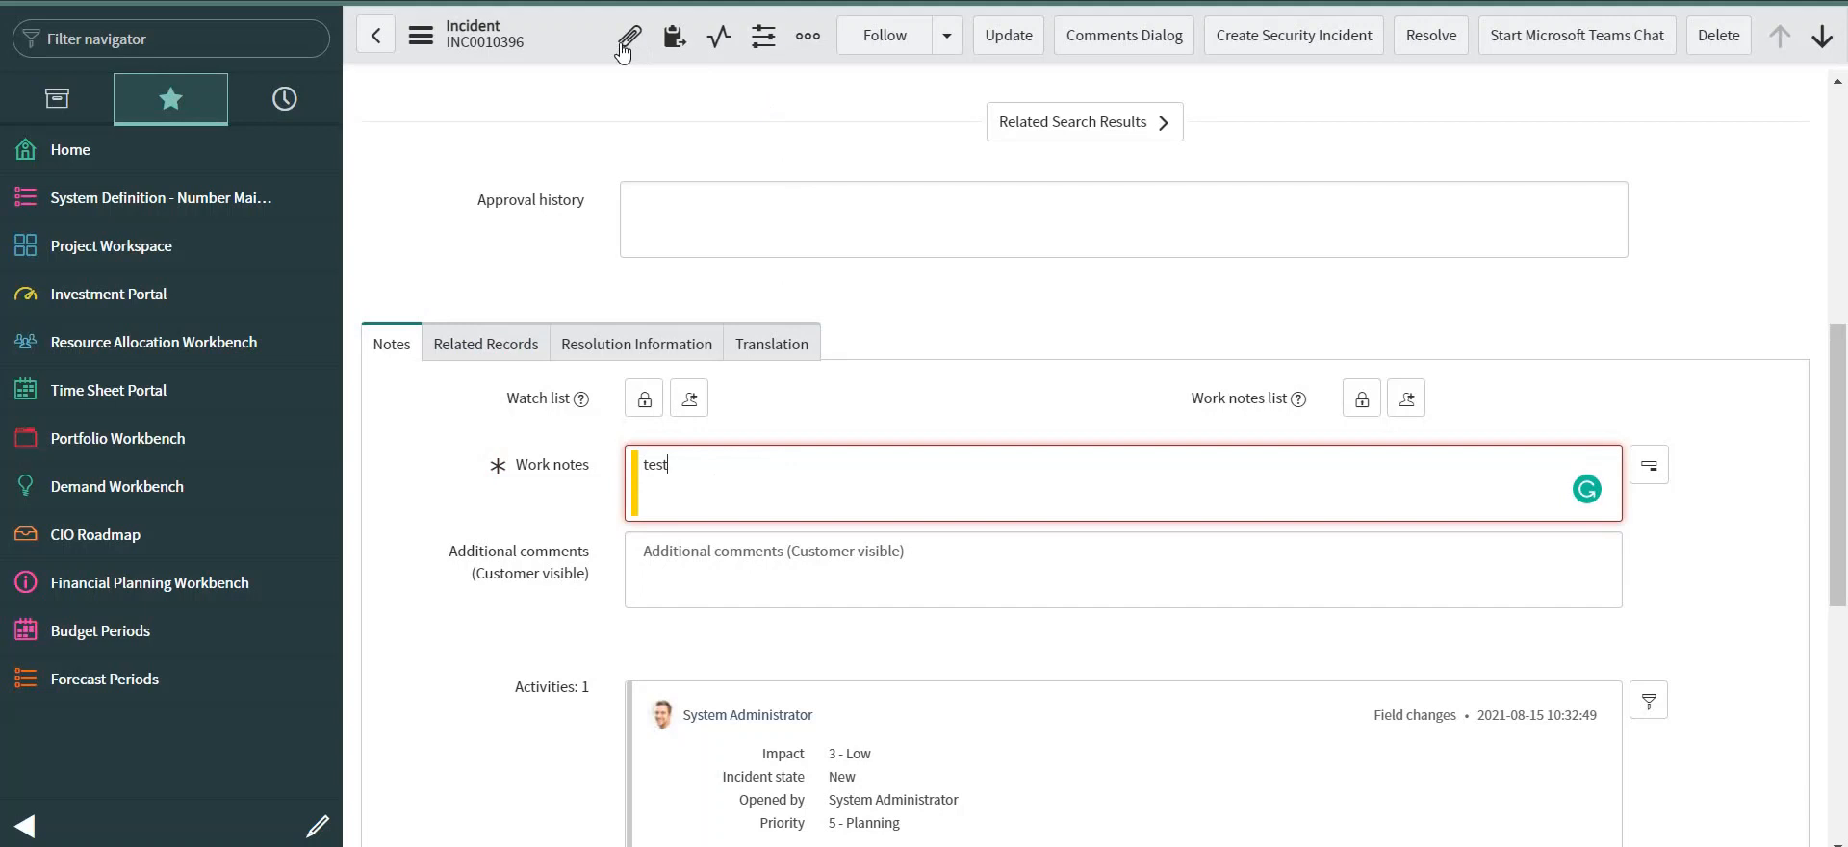
right_click(569, 34)
left_click(577, 49)
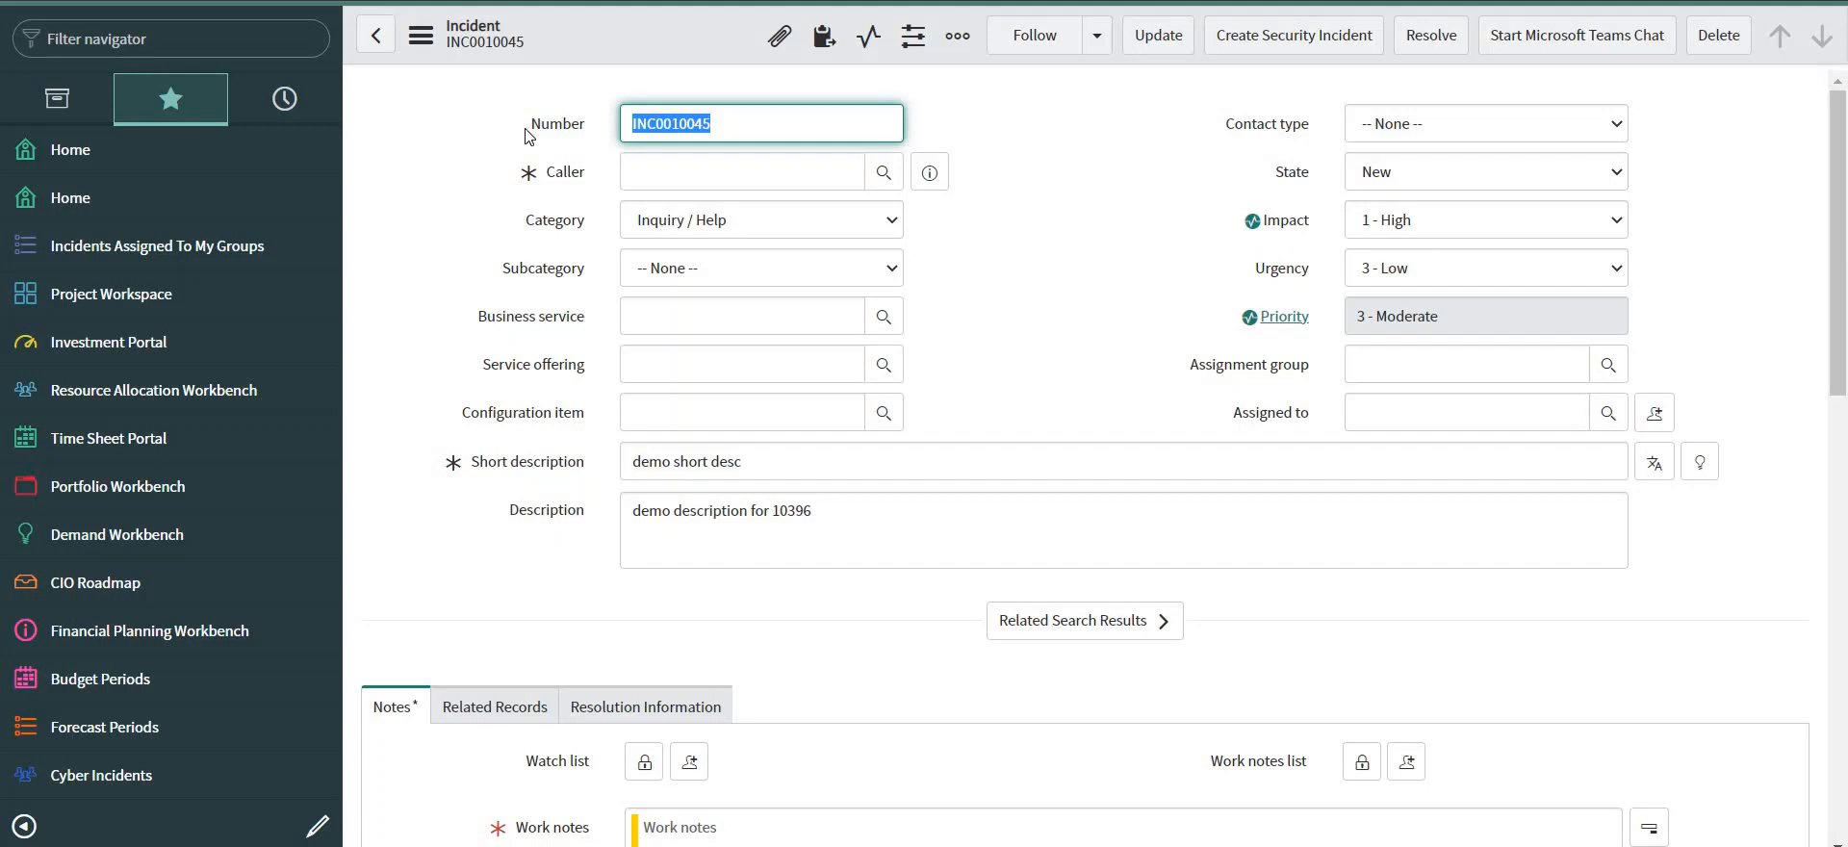
Open the target instance's incident.list and show only incidents with Correlation ID INC0010396.
left_click(47, 39)
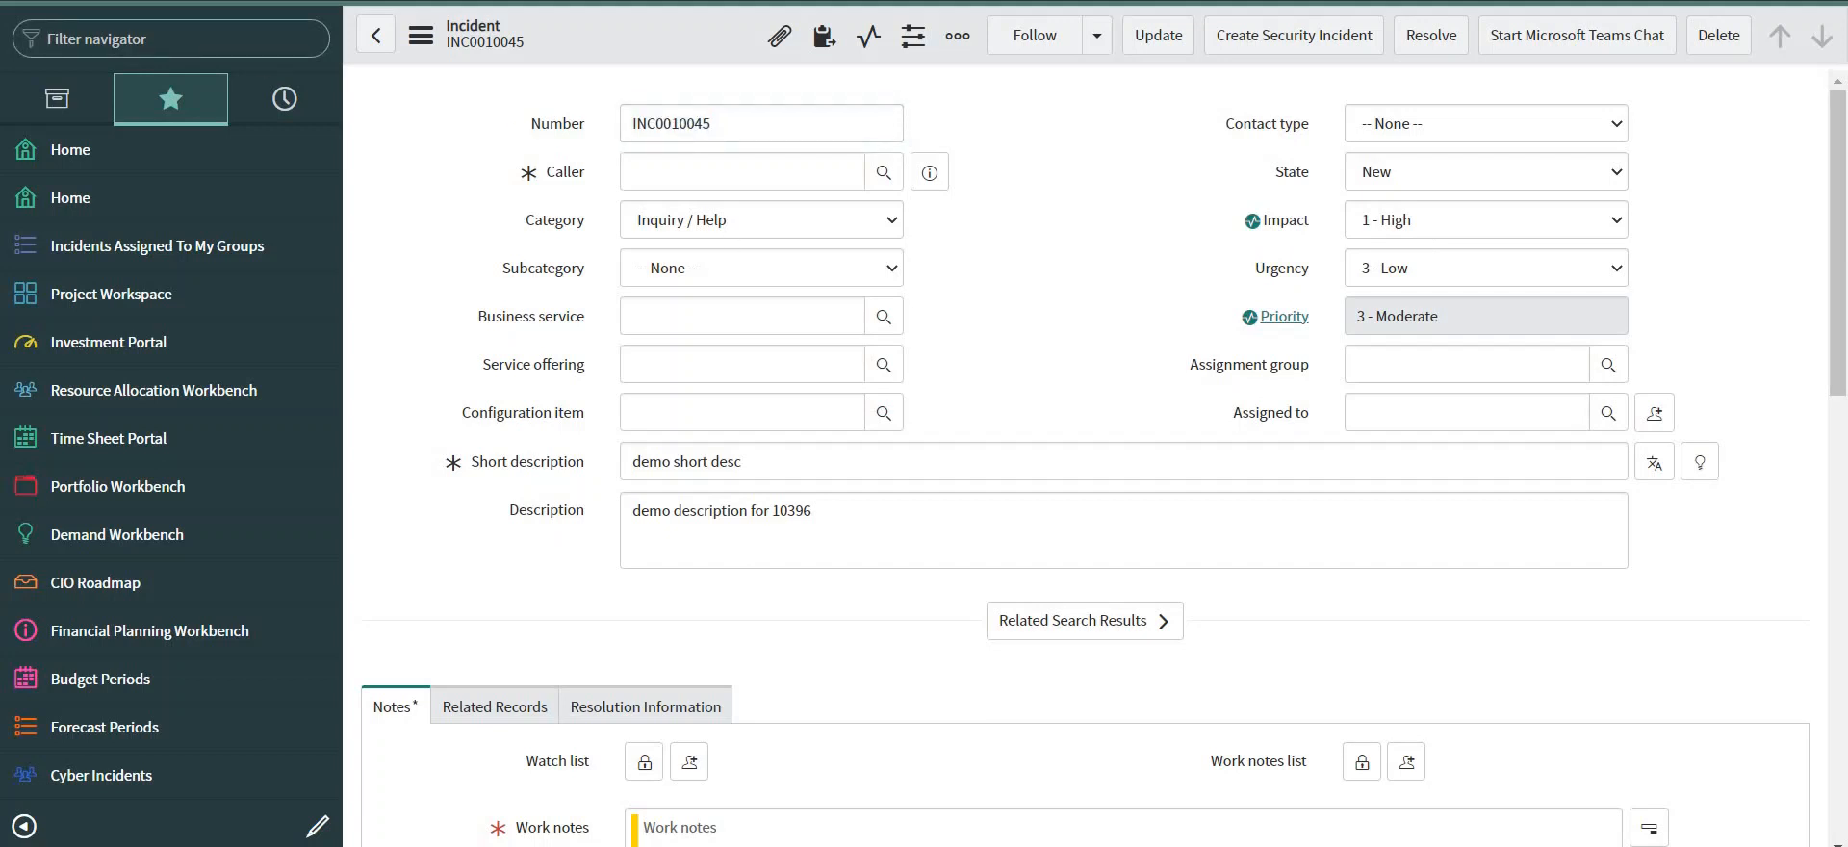
type("incident")
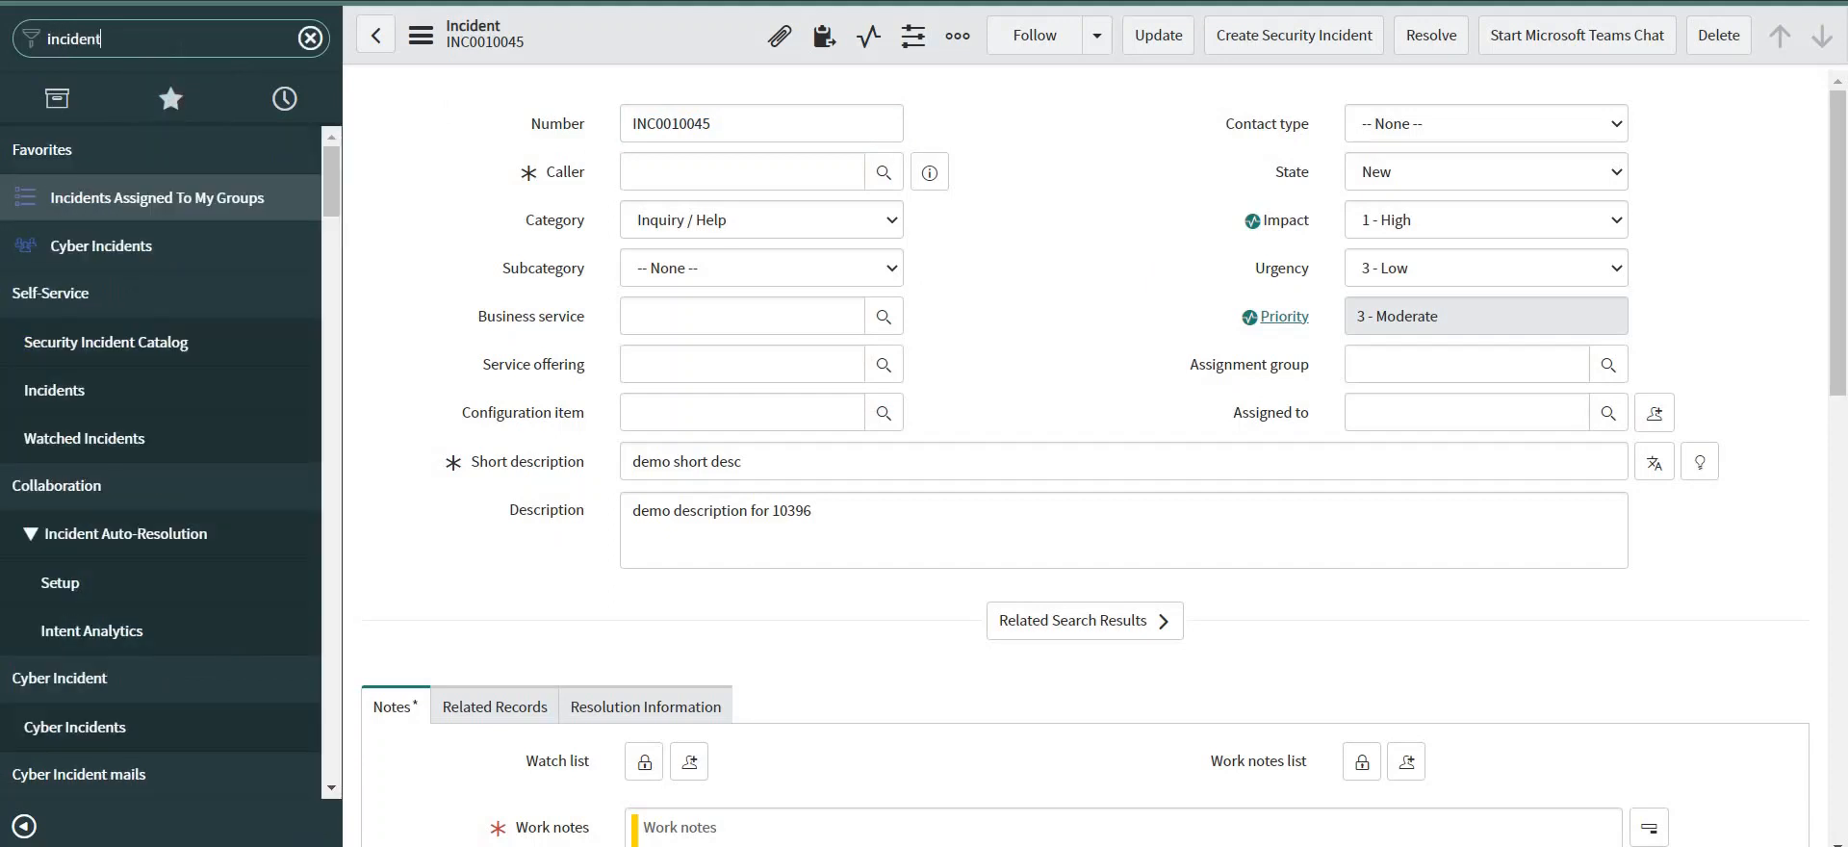
type(".li")
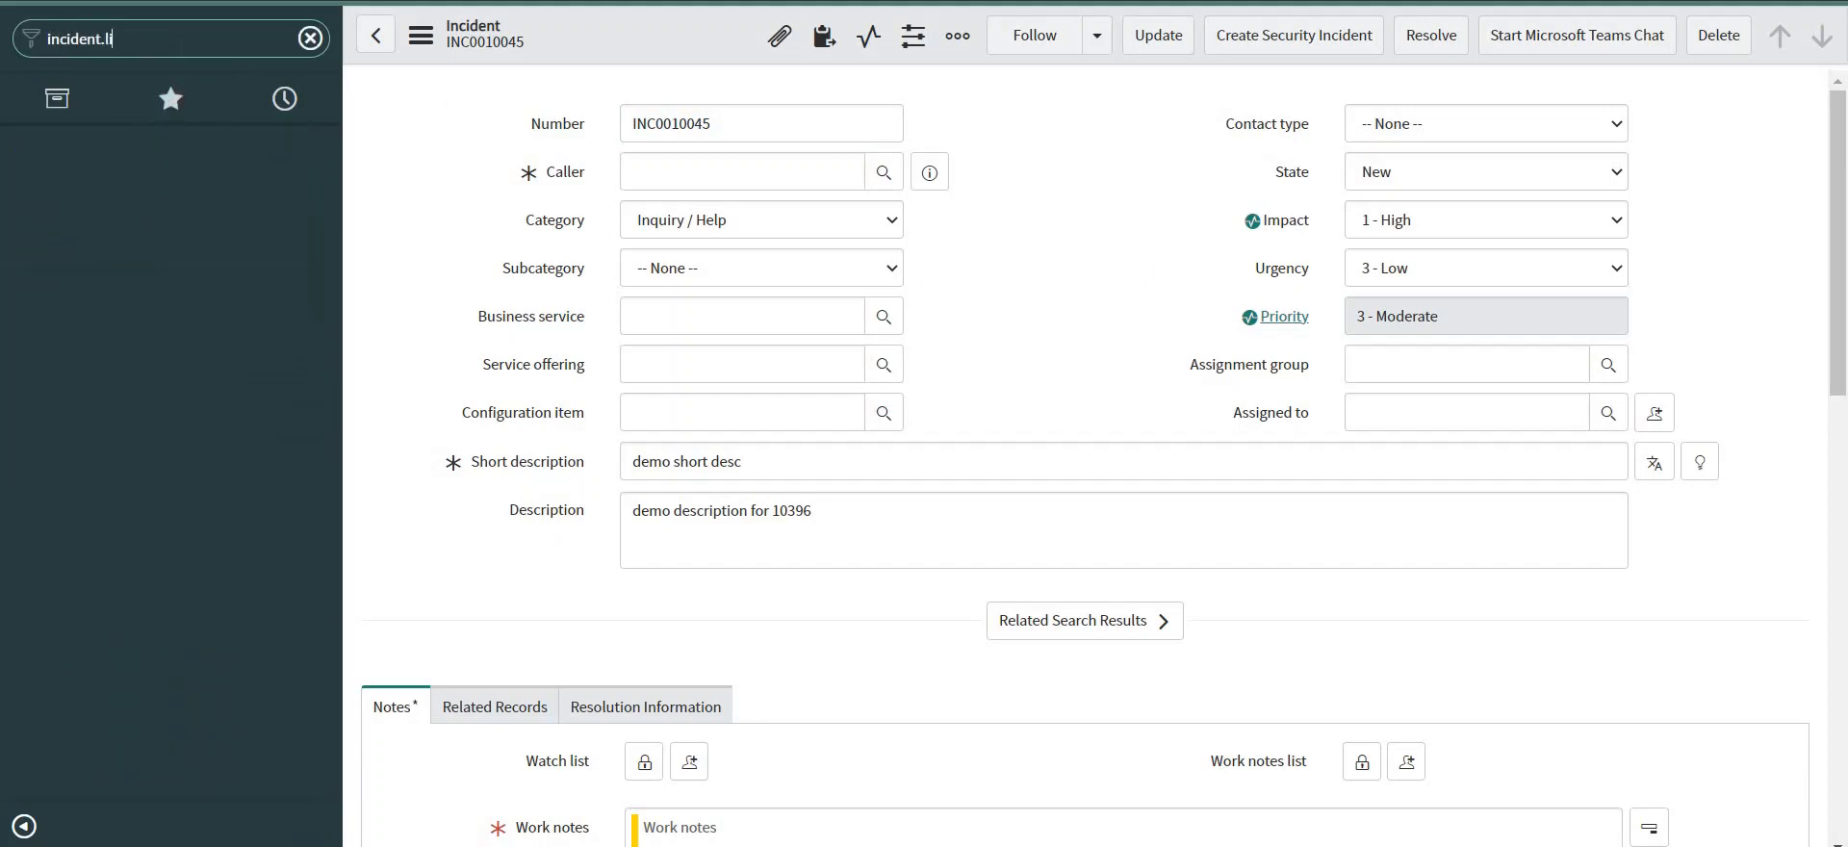
type("st")
key("Return")
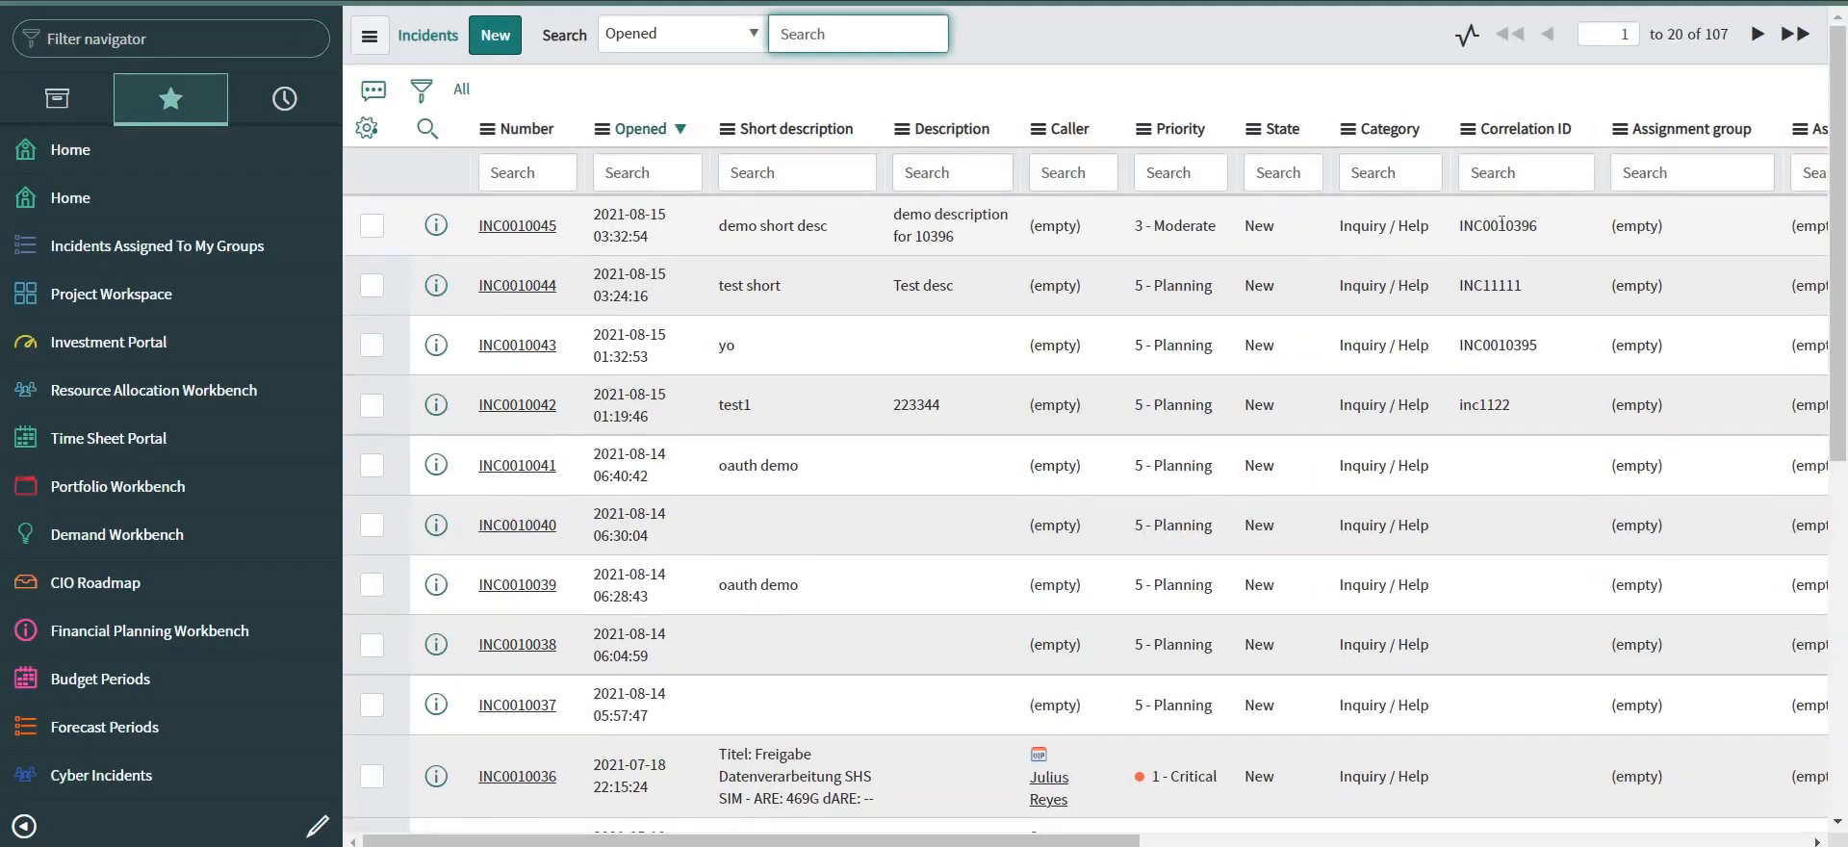
right_click(1502, 224)
left_click(1486, 212)
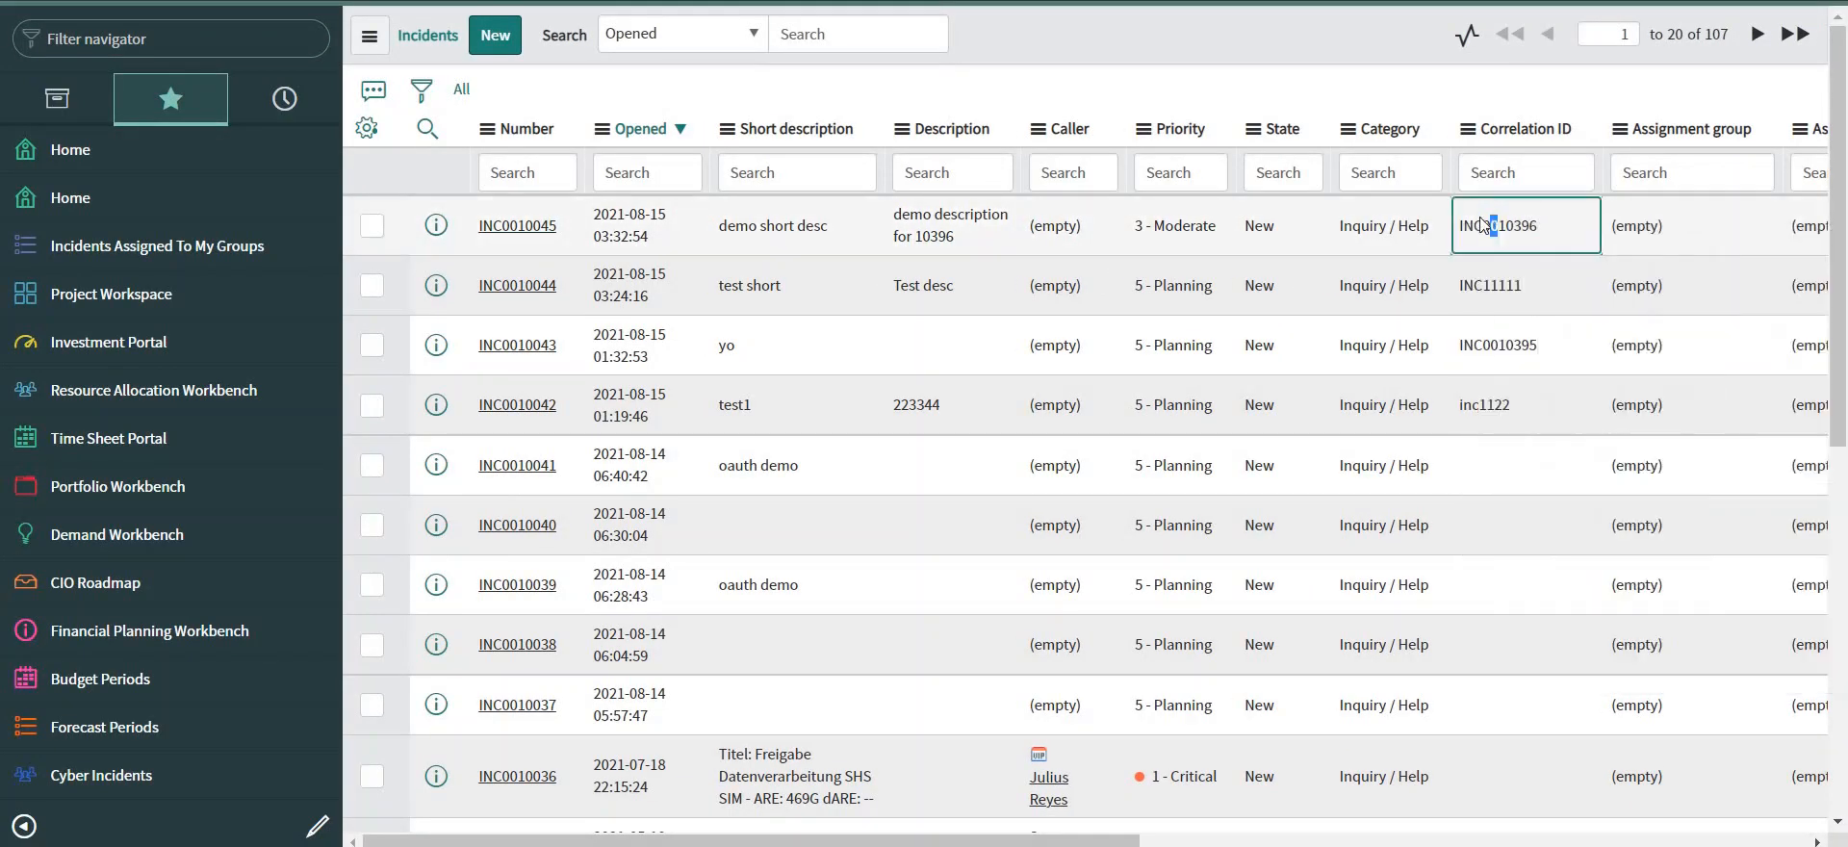
right_click(1489, 232)
left_click(1499, 233)
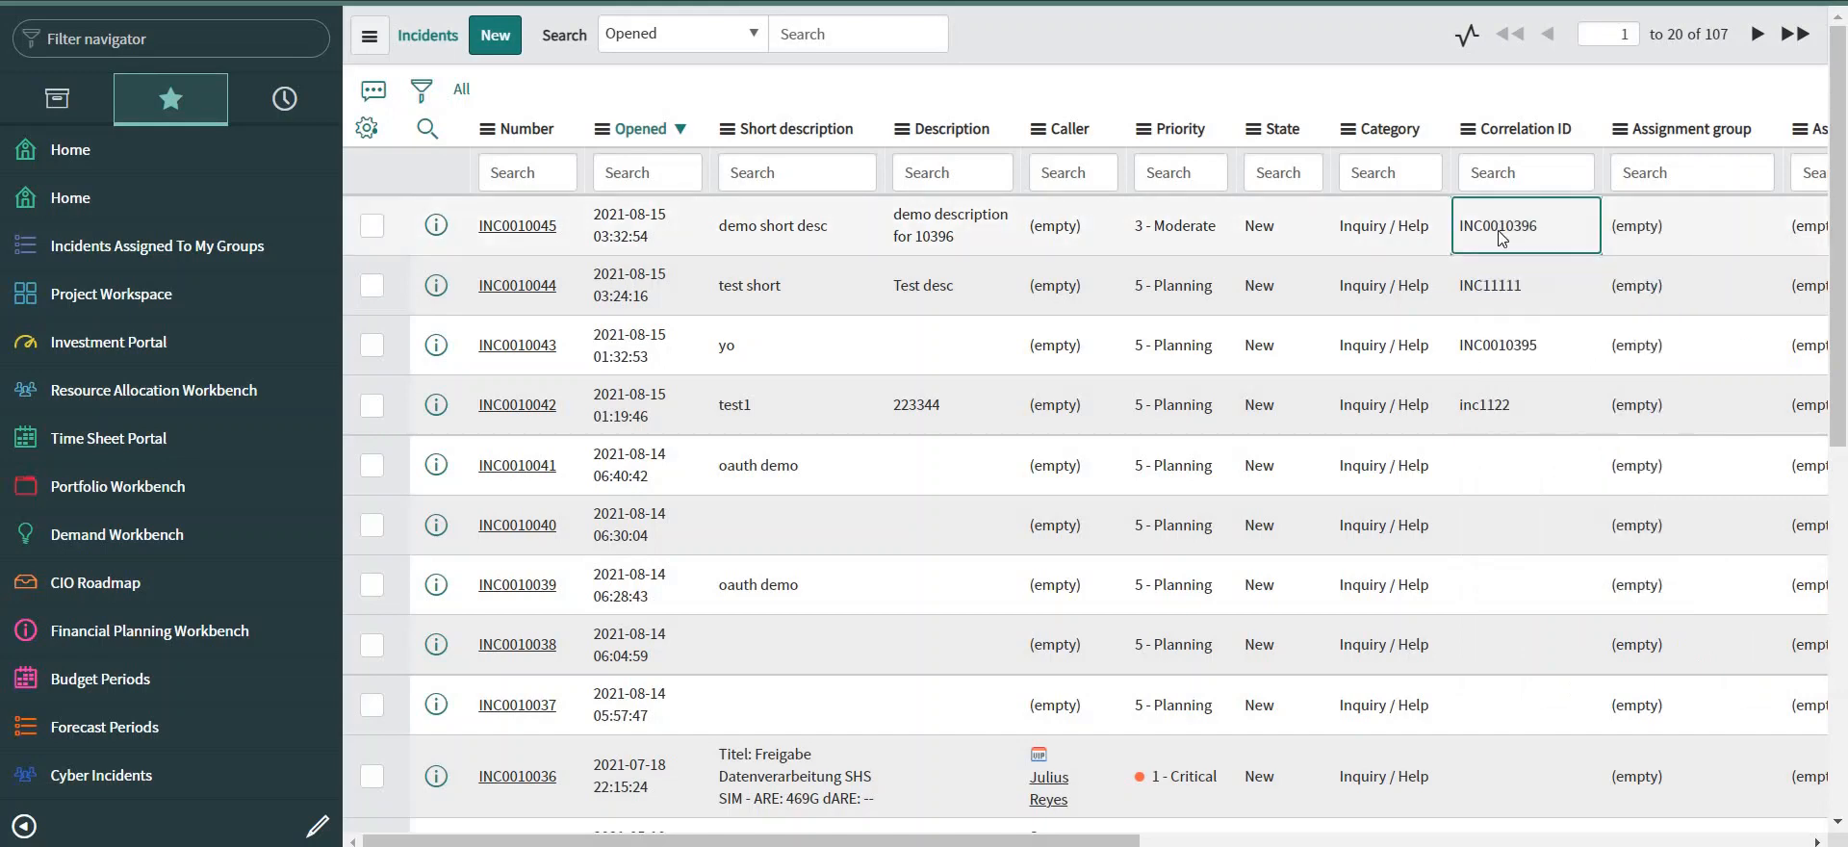